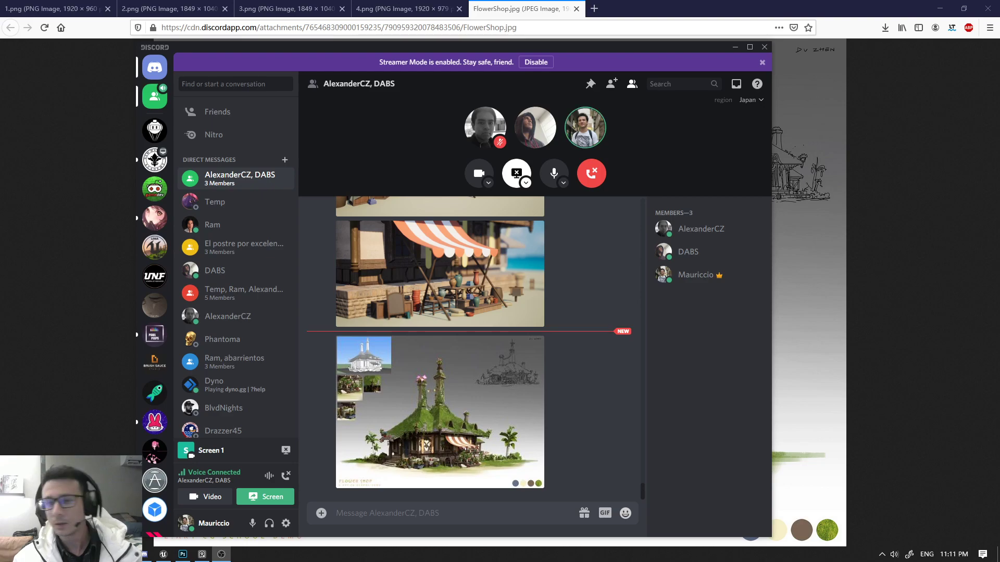
- Look over FlowerShop.jpg in Firefox, then switch to the PureRef board of beach renders
{"action": "left_click", "coordinate": [848, 308]}
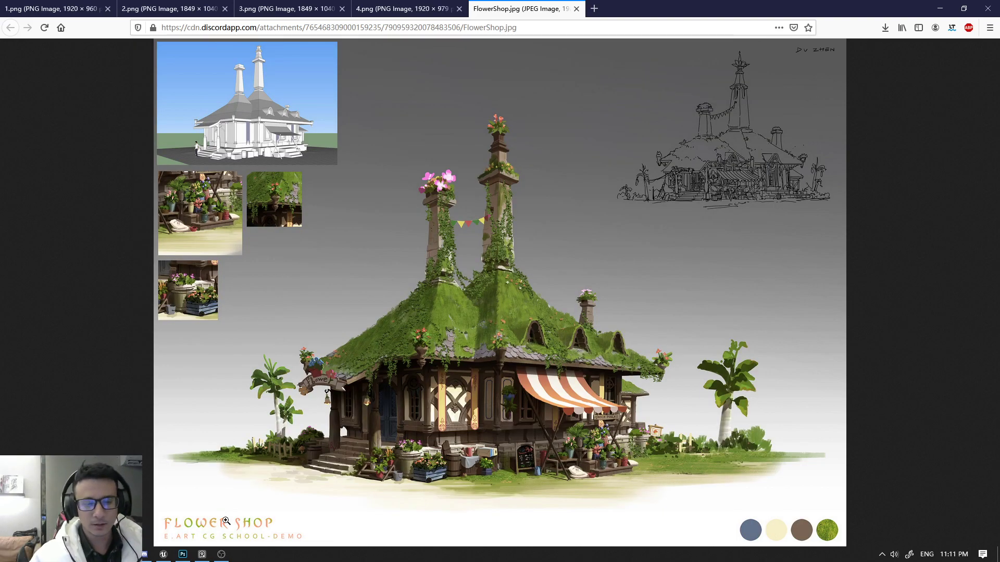
{"action": "left_click", "coordinate": [221, 554]}
{"action": "scroll", "coordinate": [254, 359], "scroll_direction": "up", "scroll_amount": 3}
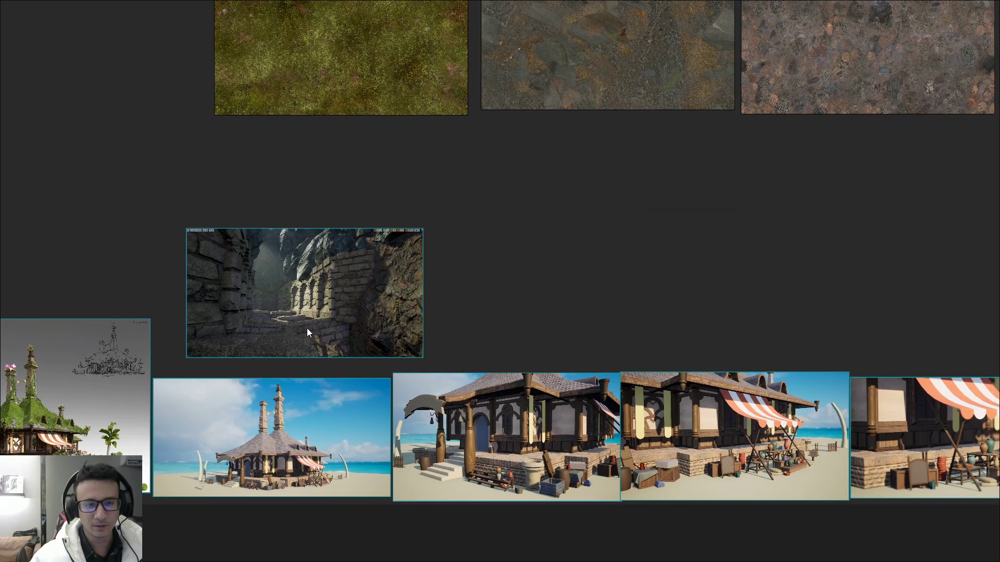
- Nudge the canyon thumbnail slightly left and down on the board
{"action": "middle_click_drag", "start_coordinate": [306, 328], "coordinate": [343, 326]}
{"action": "scroll", "coordinate": [526, 294], "scroll_direction": "down", "scroll_amount": 2}
{"action": "left_click_drag", "start_coordinate": [443, 287], "coordinate": [424, 293]}
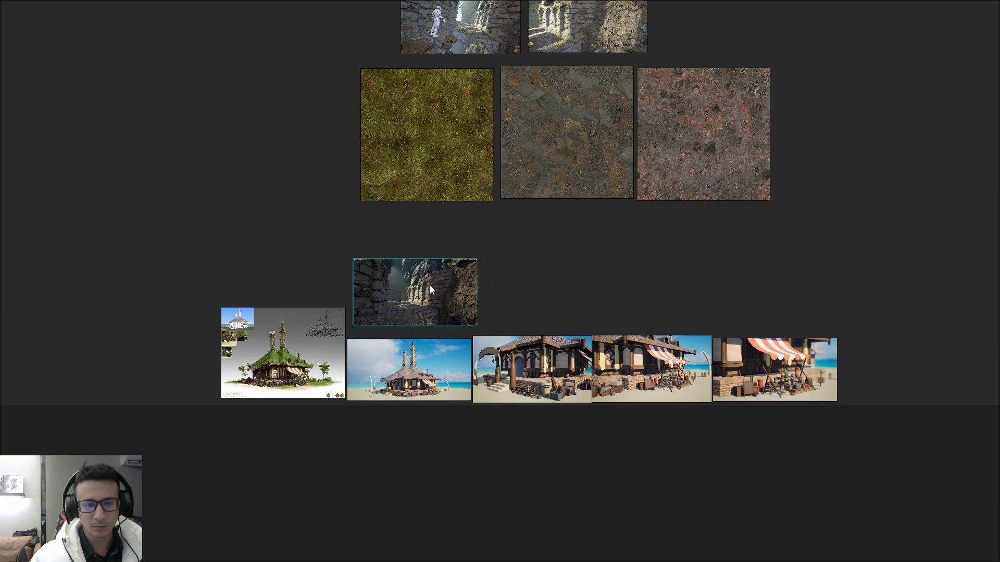
{"action": "scroll", "coordinate": [424, 292], "scroll_direction": "up", "scroll_amount": 5}
{"action": "scroll", "coordinate": [640, 263], "scroll_direction": "down", "scroll_amount": 5}
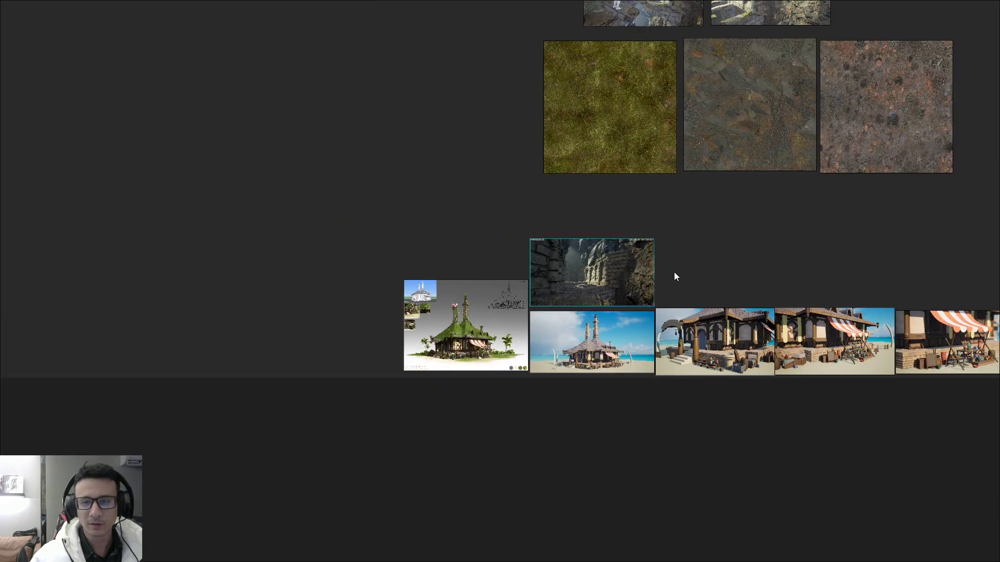
- Move the bottom row down, raise the four beach renders under the canyon image, then return to Firefox
{"action": "middle_click_drag", "start_coordinate": [697, 269], "coordinate": [457, 239]}
{"action": "mouse_move", "coordinate": [818, 358]}
{"action": "left_mouse_down"}
{"action": "mouse_move", "coordinate": [263, 306]}
{"action": "mouse_move", "coordinate": [247, 315]}
{"action": "mouse_move", "coordinate": [253, 306]}
{"action": "left_mouse_up"}
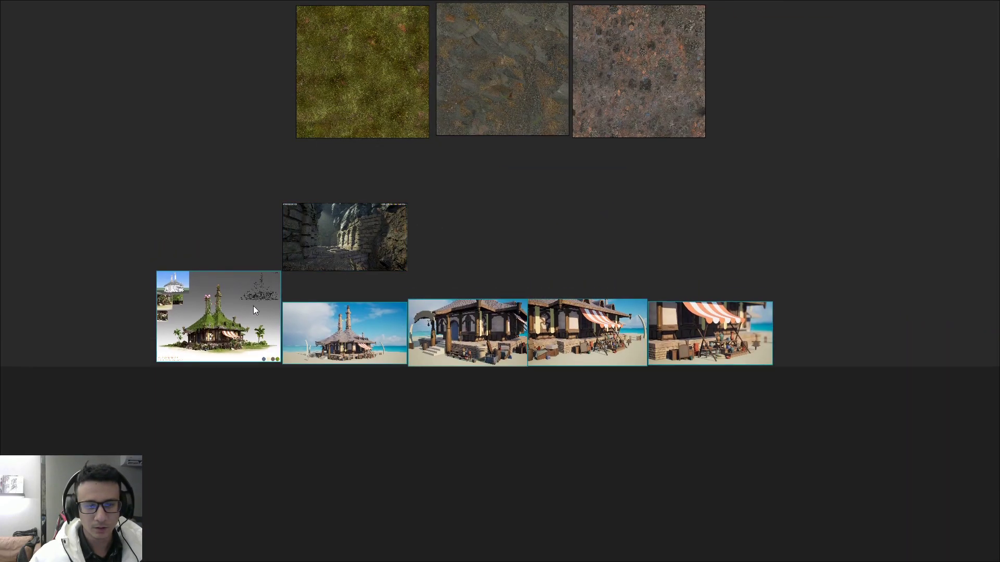
{"action": "left_click", "coordinate": [468, 281]}
{"action": "left_click_drag", "start_coordinate": [336, 284], "coordinate": [778, 343]}
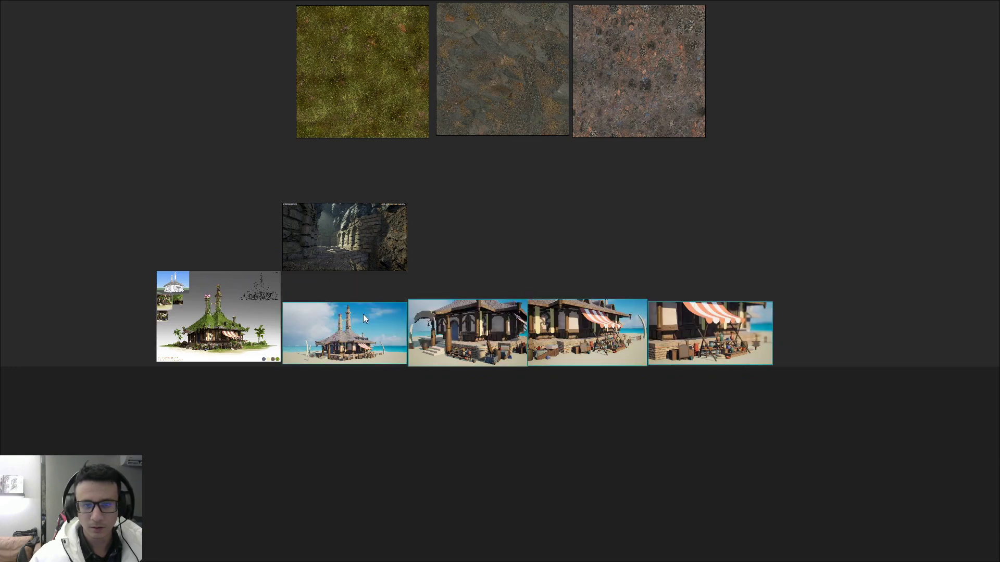
{"action": "scroll", "coordinate": [320, 312], "scroll_direction": "up", "scroll_amount": 5}
{"action": "left_click_drag", "start_coordinate": [326, 330], "coordinate": [327, 269]}
{"action": "scroll", "coordinate": [327, 267], "scroll_direction": "down", "scroll_amount": 2}
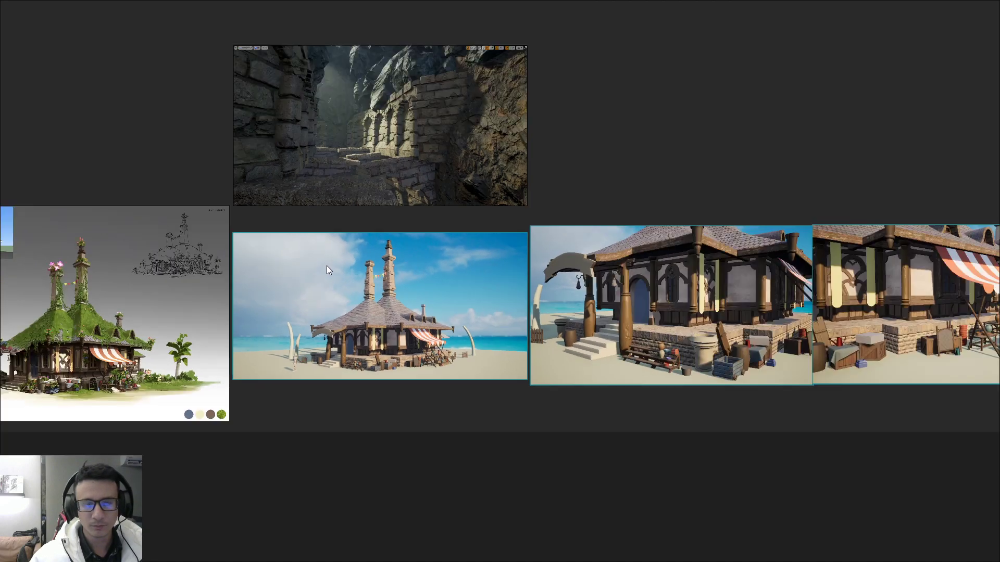
{"action": "scroll", "coordinate": [327, 268], "scroll_direction": "down", "scroll_amount": 3}
{"action": "key", "text": "alt+Tab"}
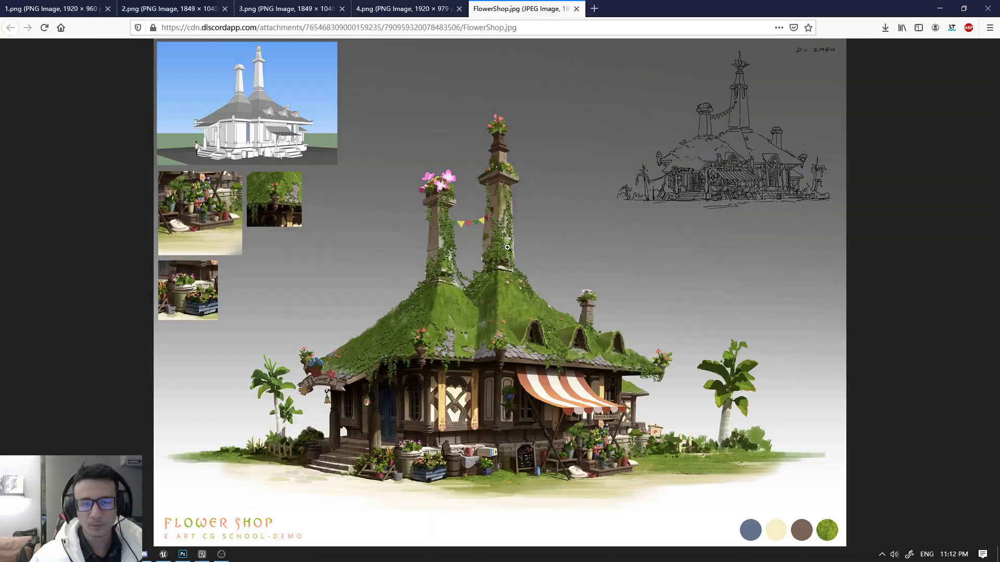
- In Discord, close the failed stream, go live sharing Screen 1, and minimise the call window
{"action": "key", "text": "alt+Tab"}
{"action": "key", "text": "alt+Tab"}
{"action": "left_click", "coordinate": [293, 355]}
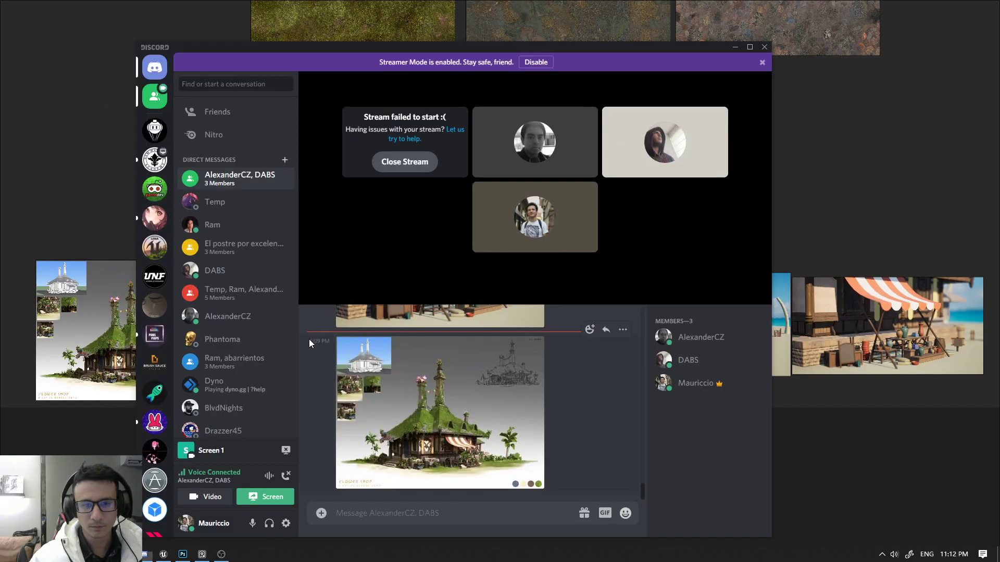
{"action": "left_click", "coordinate": [423, 167]}
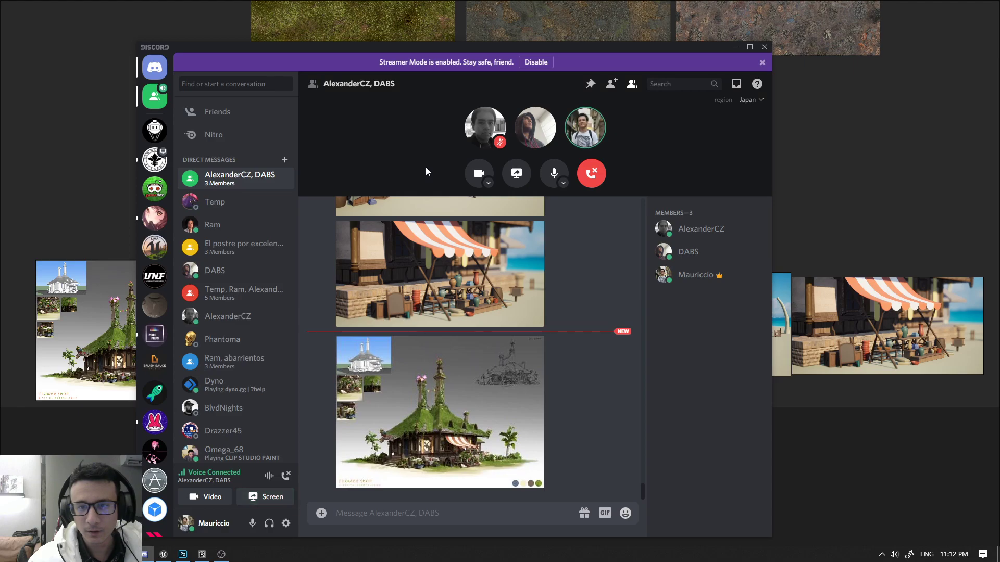
{"action": "left_click", "coordinate": [518, 173]}
{"action": "left_click", "coordinate": [418, 235]}
{"action": "left_click", "coordinate": [399, 280]}
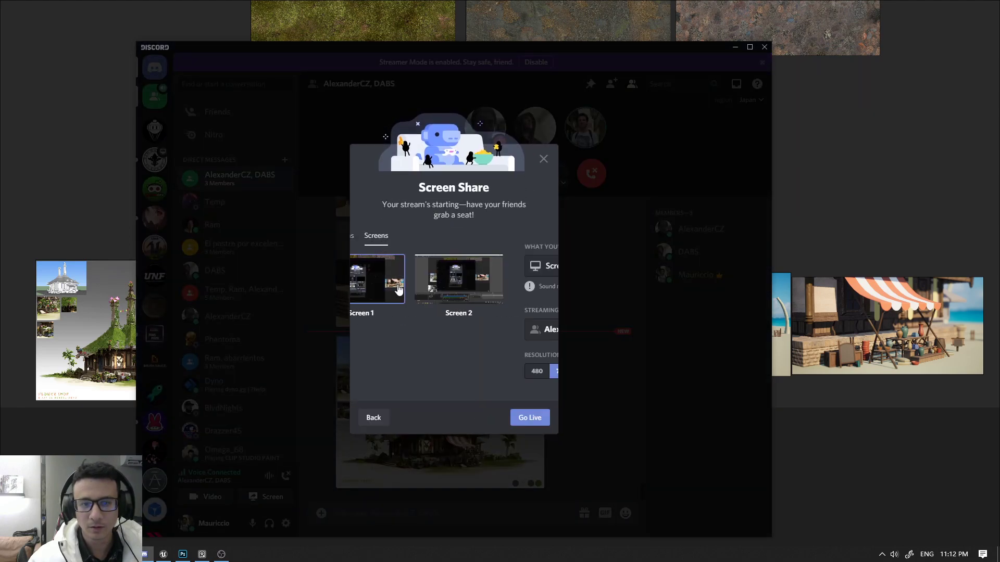
{"action": "left_click", "coordinate": [528, 408]}
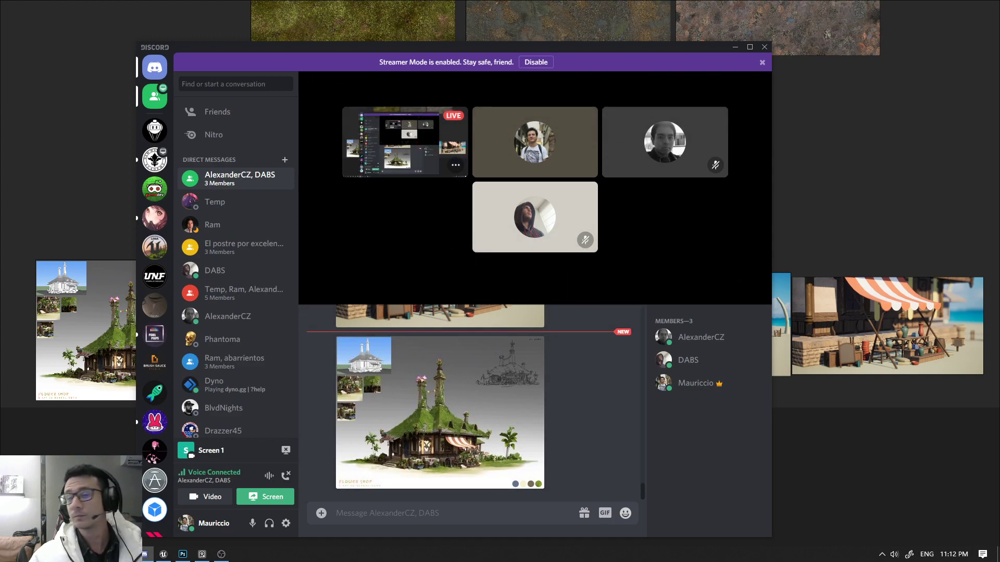
{"action": "left_click", "coordinate": [895, 221]}
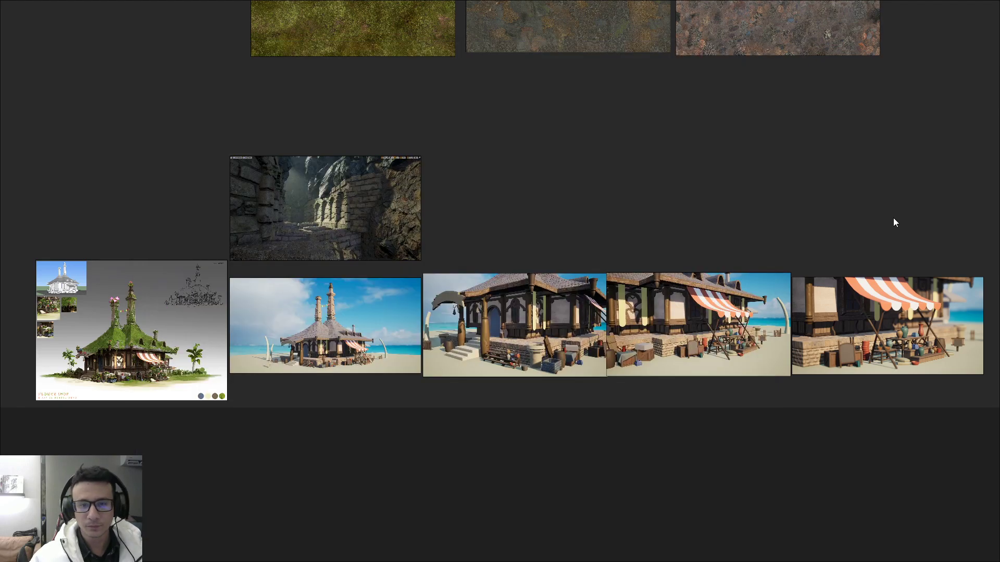
- Move the four right-hand beach renders down level with the concept and nudge the canyon render up
{"action": "left_click_drag", "start_coordinate": [895, 413], "coordinate": [409, 276]}
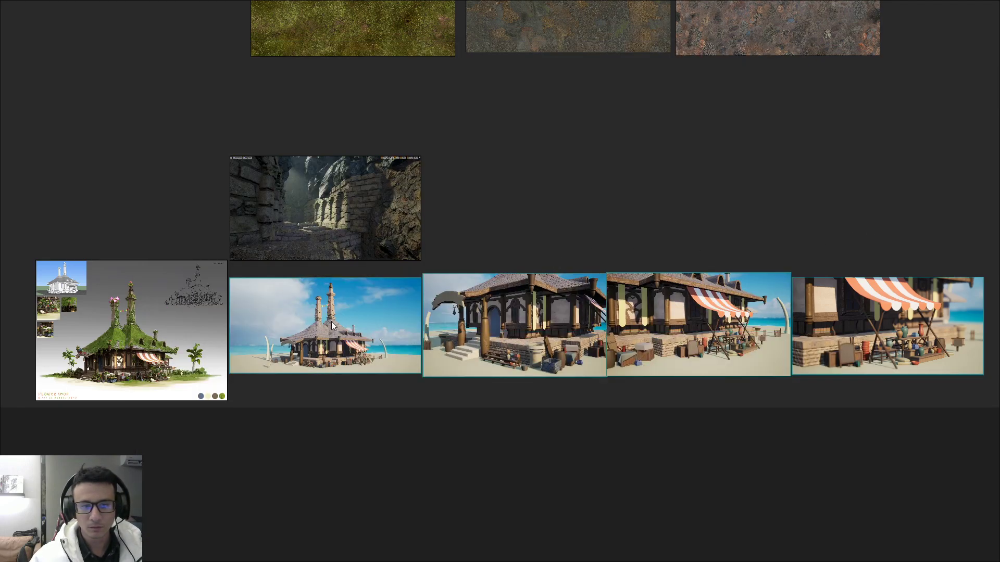
{"action": "left_click_drag", "start_coordinate": [326, 326], "coordinate": [326, 350]}
{"action": "left_click", "coordinate": [470, 262]}
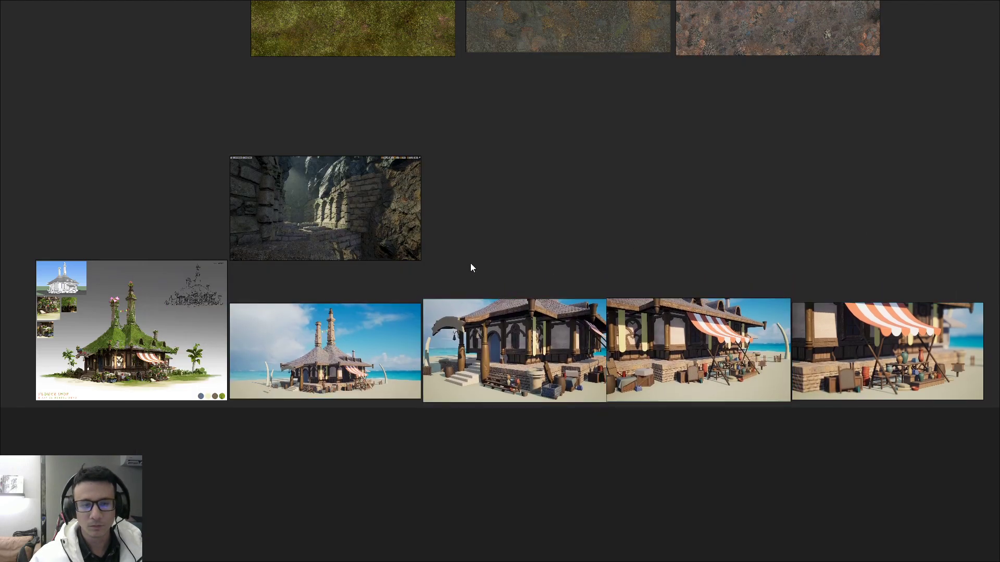
{"action": "left_click_drag", "start_coordinate": [285, 216], "coordinate": [287, 209]}
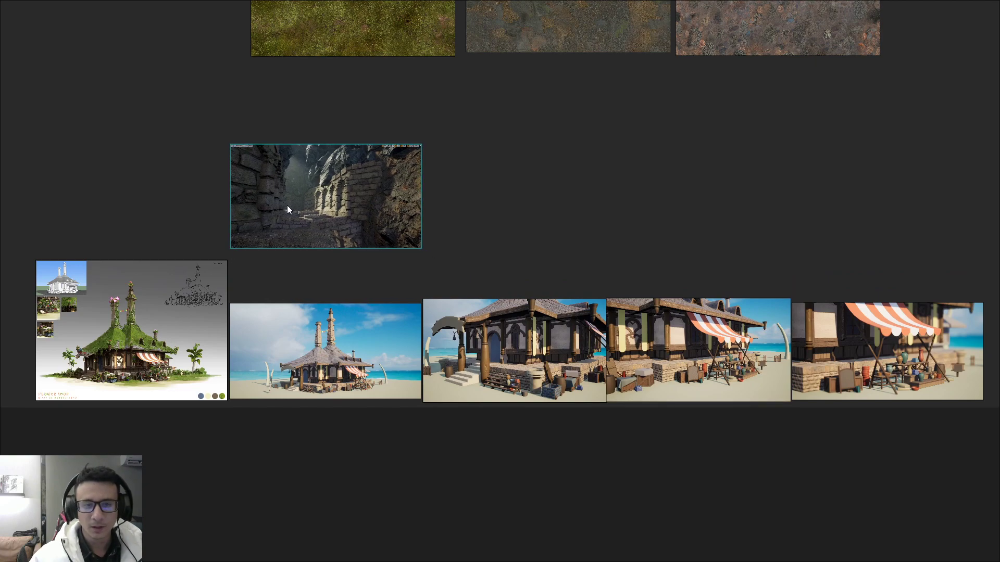
- Fit the canyon render to the window and study it at full size
{"action": "double_click", "coordinate": [322, 228]}
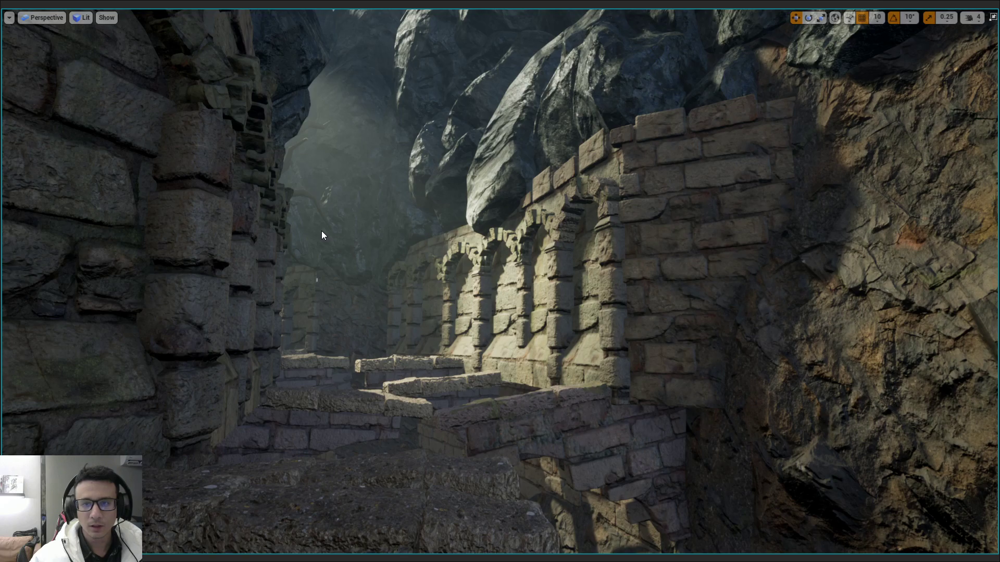
{"action": "scroll", "coordinate": [321, 230], "scroll_direction": "down", "scroll_amount": 1}
{"action": "scroll", "coordinate": [364, 248], "scroll_direction": "down", "scroll_amount": 3}
{"action": "scroll", "coordinate": [369, 247], "scroll_direction": "down", "scroll_amount": 2}
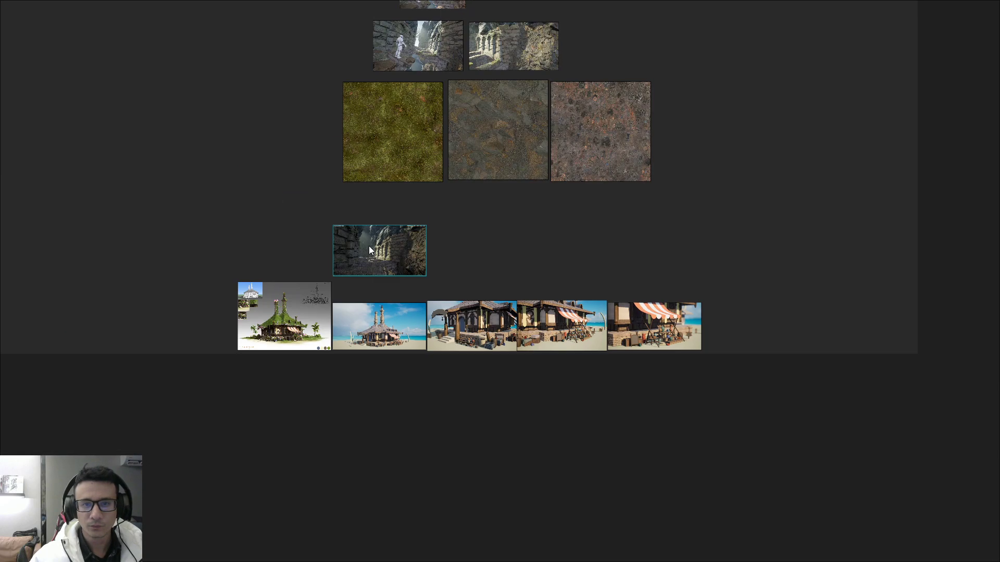
{"action": "scroll", "coordinate": [368, 246], "scroll_direction": "up", "scroll_amount": 2}
{"action": "double_click", "coordinate": [375, 352]}
{"action": "scroll", "coordinate": [378, 348], "scroll_direction": "down", "scroll_amount": 5}
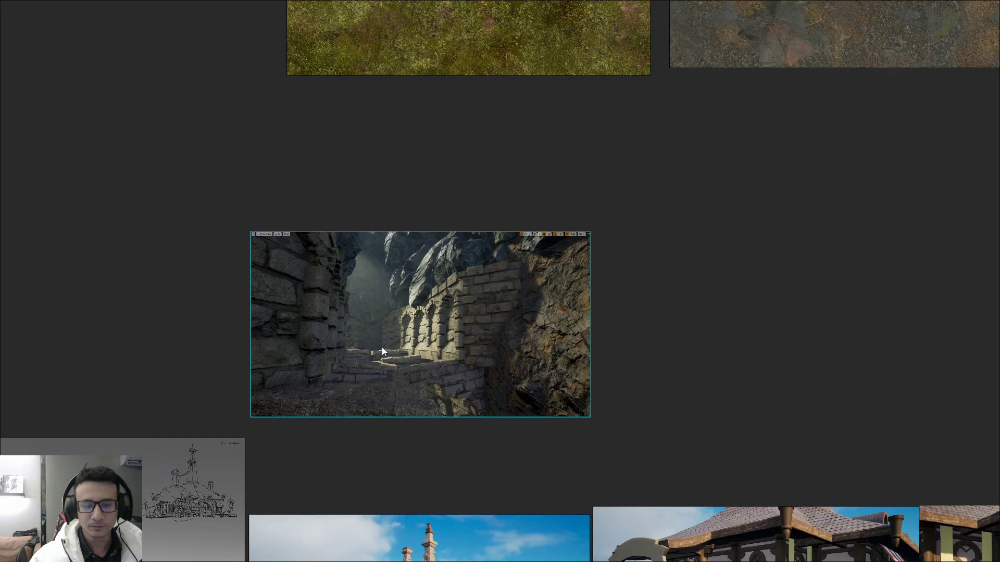
{"action": "middle_click_drag", "start_coordinate": [382, 347], "coordinate": [504, 205]}
{"action": "scroll", "coordinate": [504, 206], "scroll_direction": "down", "scroll_amount": 1}
{"action": "scroll", "coordinate": [504, 203], "scroll_direction": "down", "scroll_amount": 3}
{"action": "double_click", "coordinate": [504, 202]}
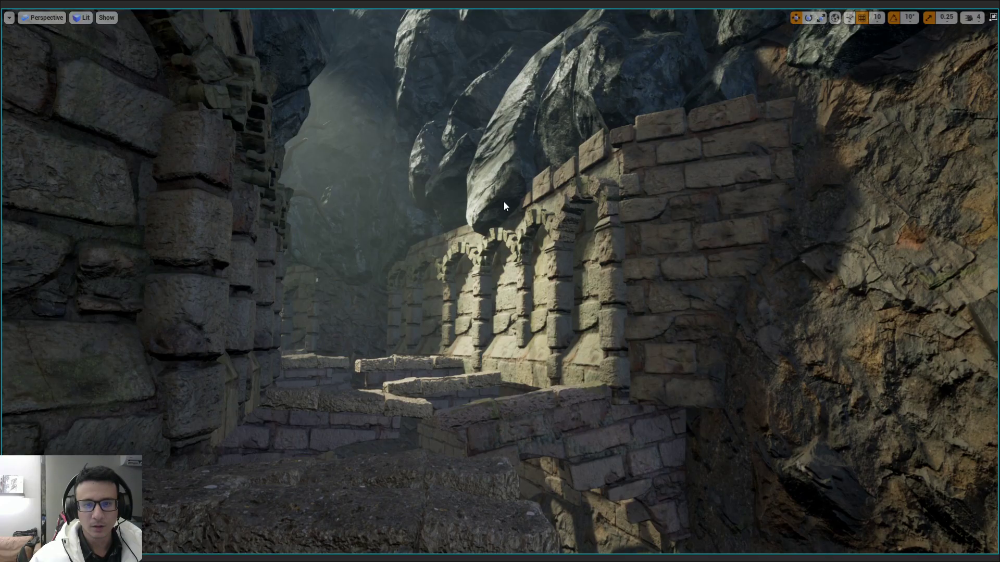
{"action": "scroll", "coordinate": [503, 202], "scroll_direction": "down", "scroll_amount": 4}
- Pan the board over to the Flower Shop concept image
{"action": "middle_click_drag", "start_coordinate": [416, 410], "coordinate": [712, 224]}
{"action": "middle_click_drag", "start_coordinate": [609, 427], "coordinate": [494, 420]}
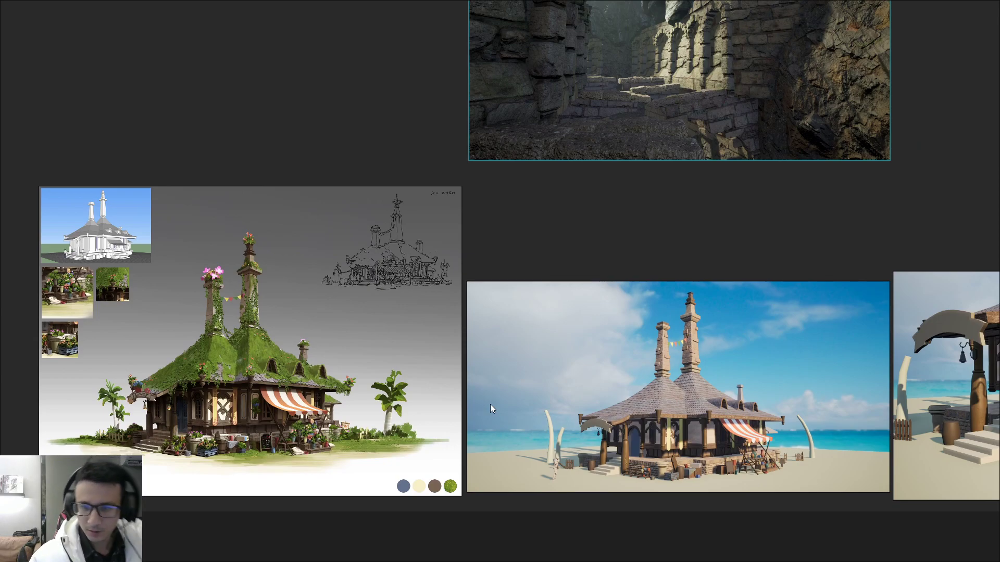
{"action": "scroll", "coordinate": [475, 368], "scroll_direction": "down", "scroll_amount": 3}
{"action": "scroll", "coordinate": [476, 368], "scroll_direction": "down", "scroll_amount": 2}
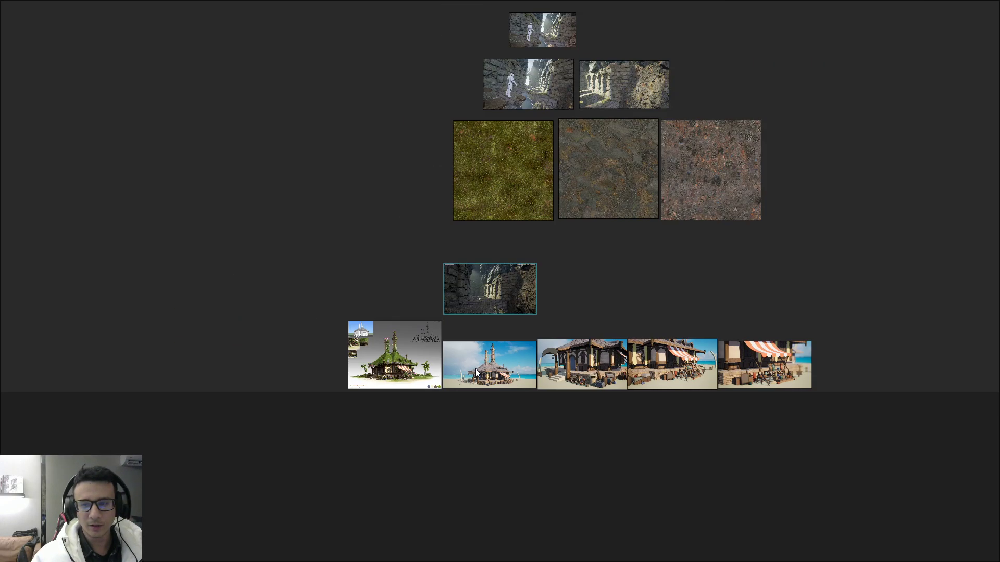
{"action": "scroll", "coordinate": [475, 368], "scroll_direction": "up", "scroll_amount": 8}
- Fit the Flower Shop concept to the window and zoom around it
{"action": "double_click", "coordinate": [153, 350]}
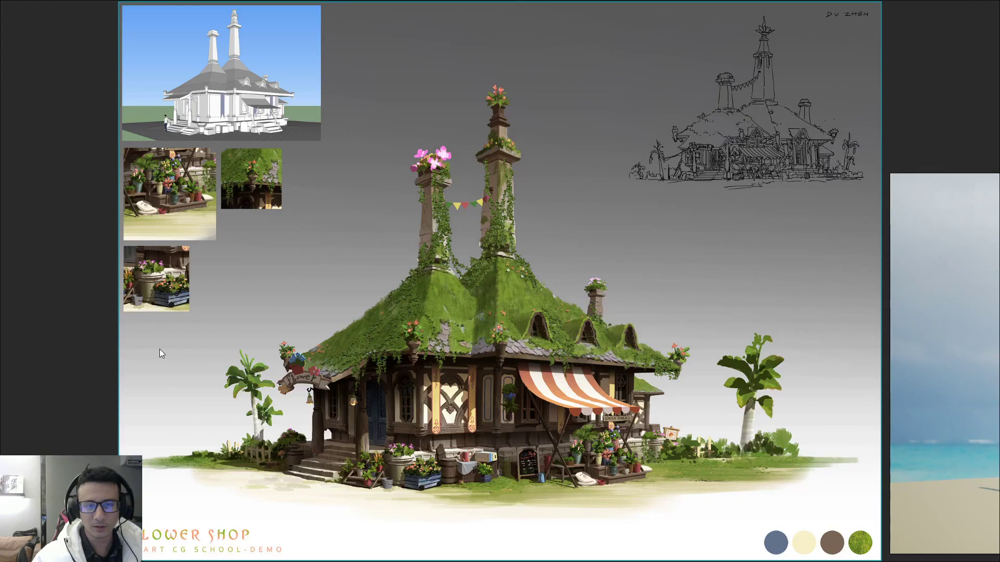
{"action": "scroll", "coordinate": [160, 350], "scroll_direction": "down", "scroll_amount": 5}
{"action": "scroll", "coordinate": [305, 344], "scroll_direction": "up", "scroll_amount": 1}
{"action": "double_click", "coordinate": [114, 355]}
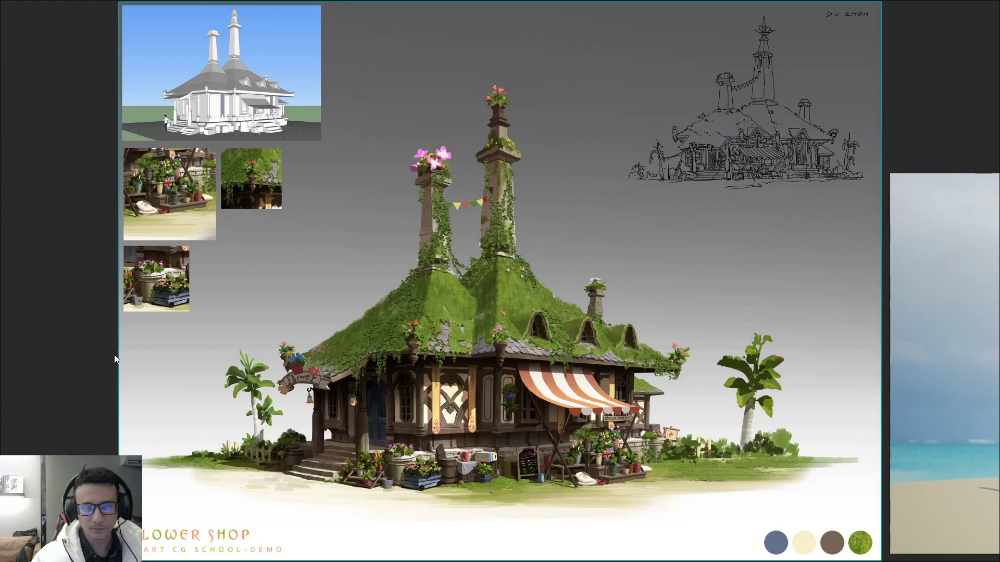
{"action": "scroll", "coordinate": [313, 338], "scroll_direction": "up", "scroll_amount": 4}
{"action": "scroll", "coordinate": [298, 327], "scroll_direction": "down", "scroll_amount": 4}
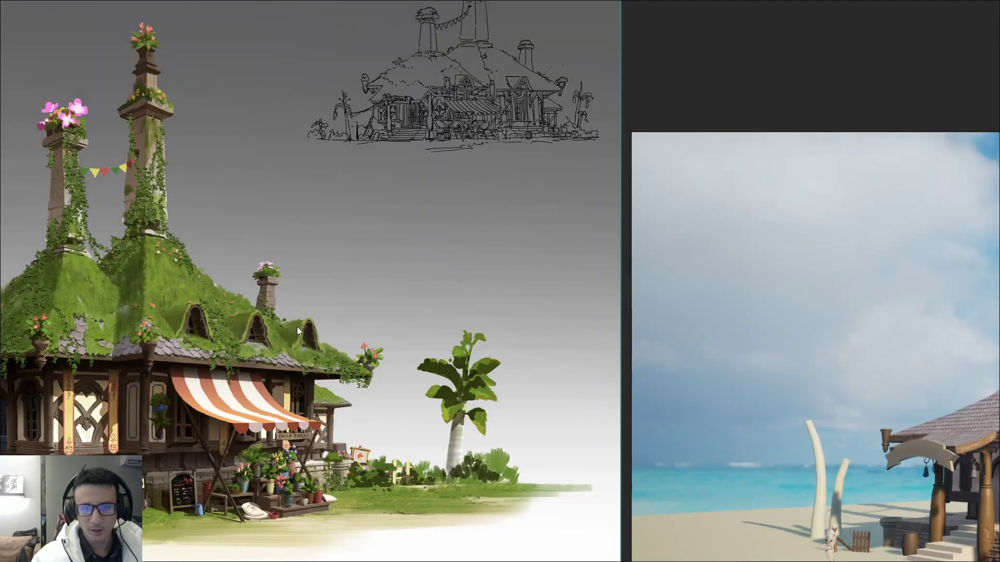
{"action": "scroll", "coordinate": [504, 409], "scroll_direction": "down", "scroll_amount": 2}
{"action": "scroll", "coordinate": [599, 400], "scroll_direction": "up", "scroll_amount": 3}
{"action": "scroll", "coordinate": [769, 412], "scroll_direction": "up", "scroll_amount": 3}
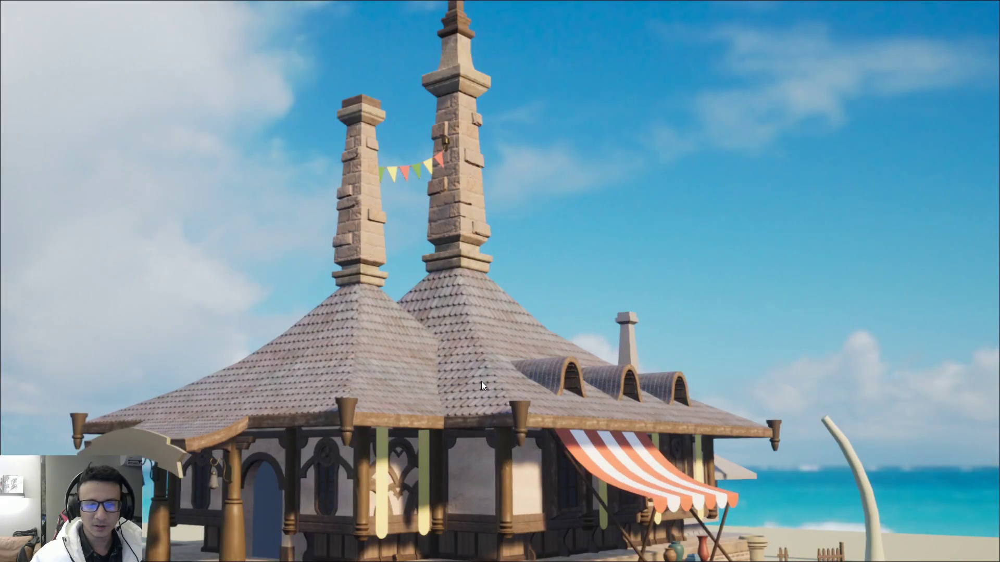
{"action": "scroll", "coordinate": [481, 381], "scroll_direction": "down", "scroll_amount": 4}
{"action": "scroll", "coordinate": [323, 390], "scroll_direction": "up", "scroll_amount": 5}
{"action": "scroll", "coordinate": [313, 365], "scroll_direction": "down", "scroll_amount": 2}
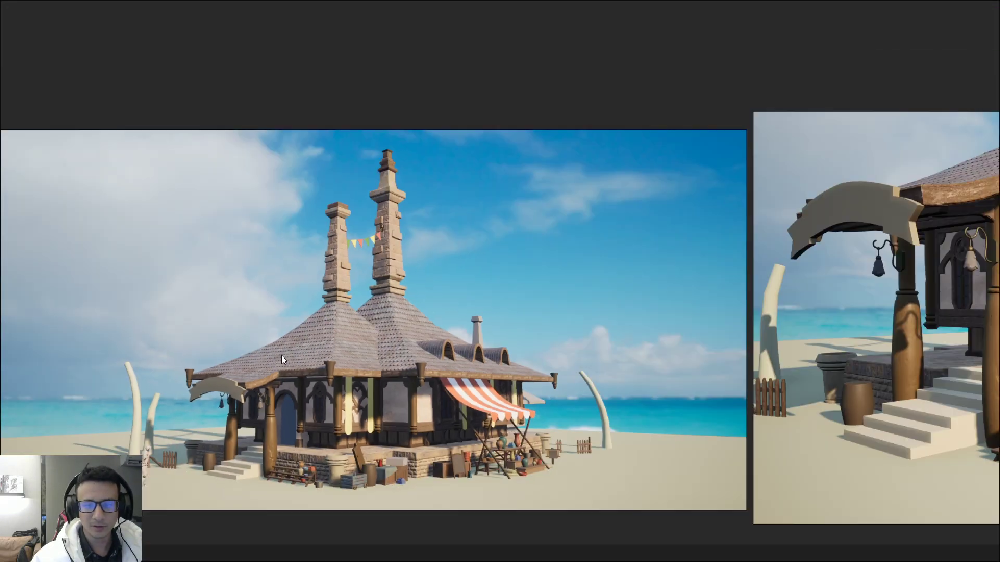
- Fit the beach render to the window full size, then return to the overview beside the concept
{"action": "double_click", "coordinate": [290, 350]}
{"action": "scroll", "coordinate": [289, 350], "scroll_direction": "down", "scroll_amount": 3}
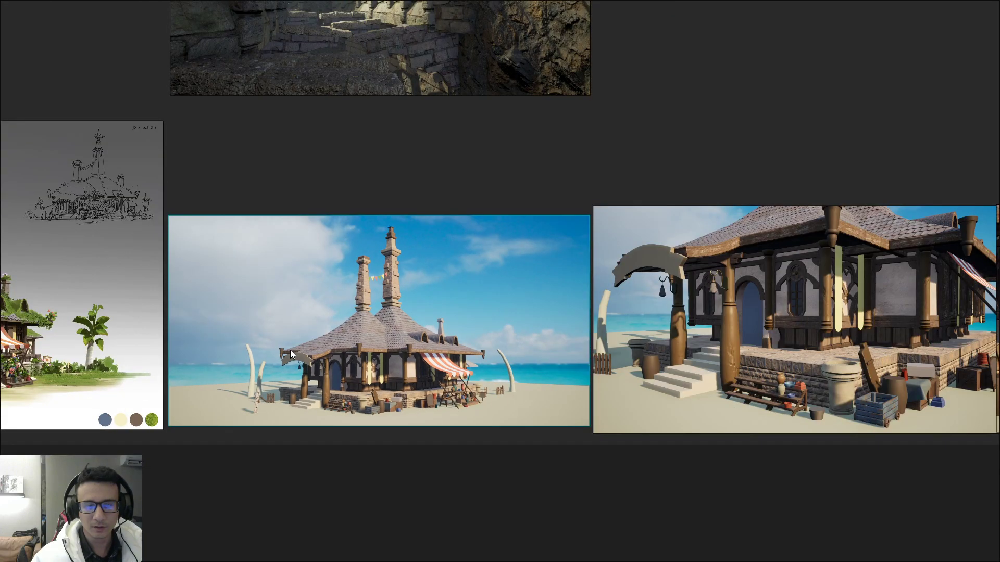
{"action": "double_click", "coordinate": [290, 350]}
{"action": "scroll", "coordinate": [290, 339], "scroll_direction": "down", "scroll_amount": 3}
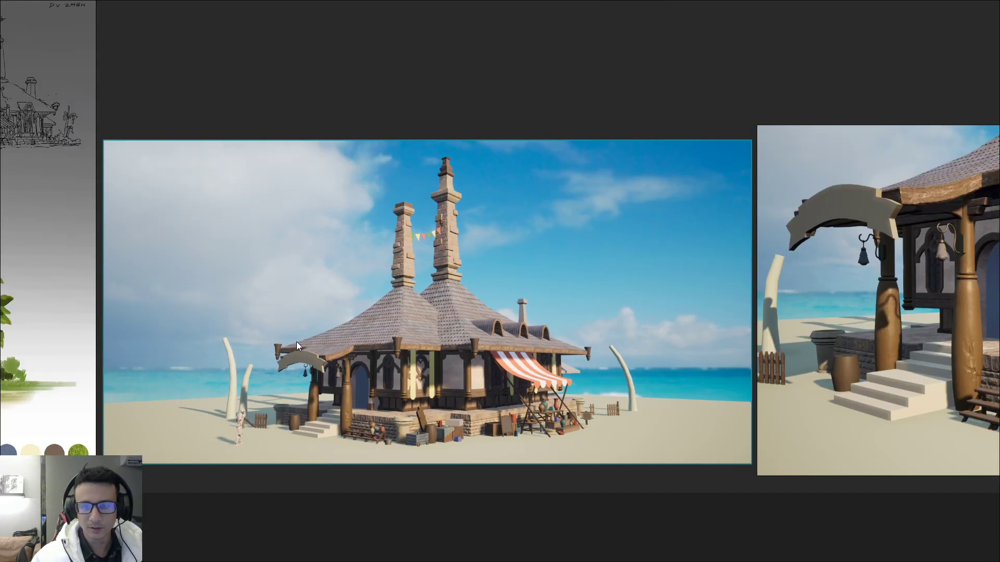
{"action": "left_click", "coordinate": [764, 391]}
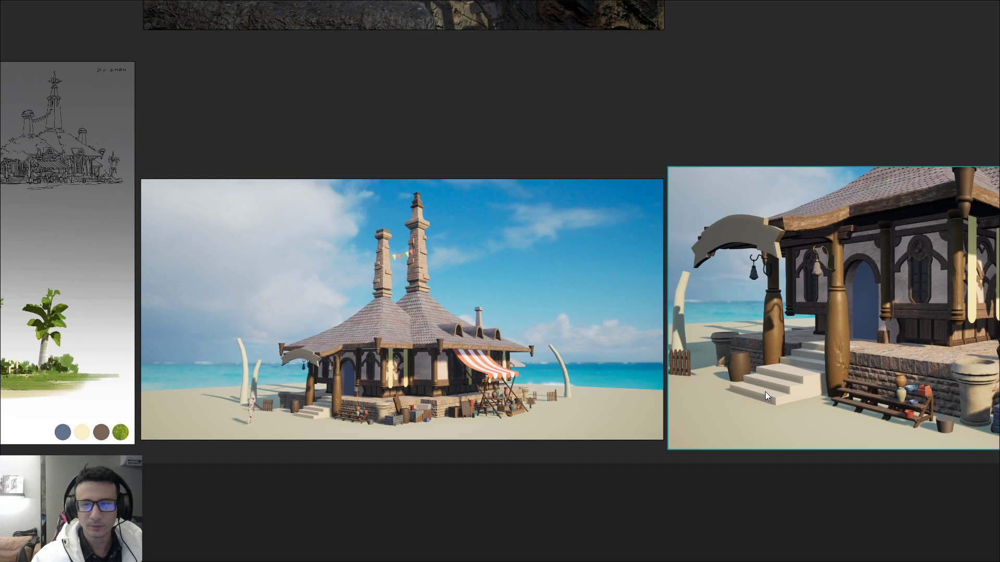
{"action": "scroll", "coordinate": [321, 327], "scroll_direction": "down", "scroll_amount": 2}
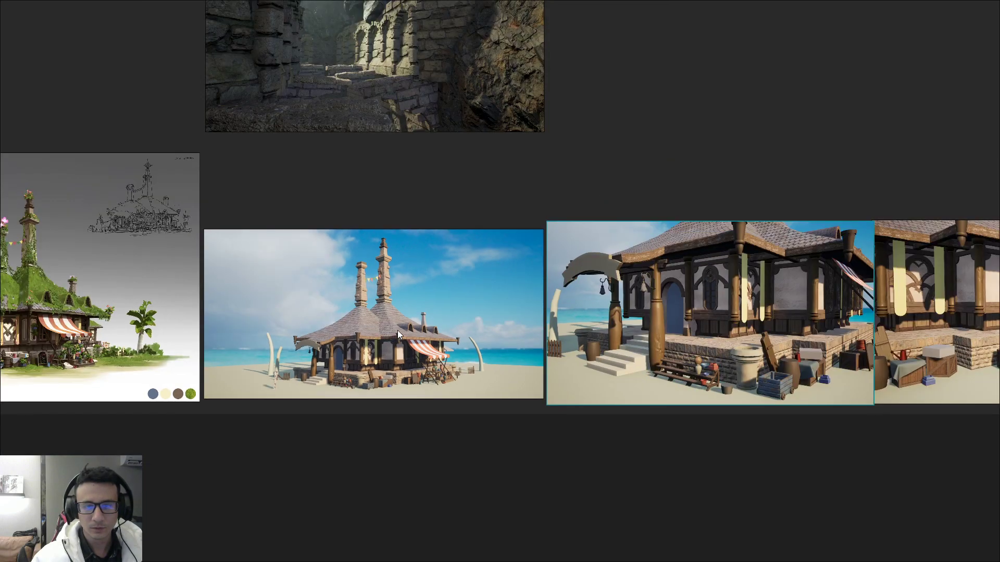
{"action": "middle_click_drag", "start_coordinate": [397, 330], "coordinate": [641, 364]}
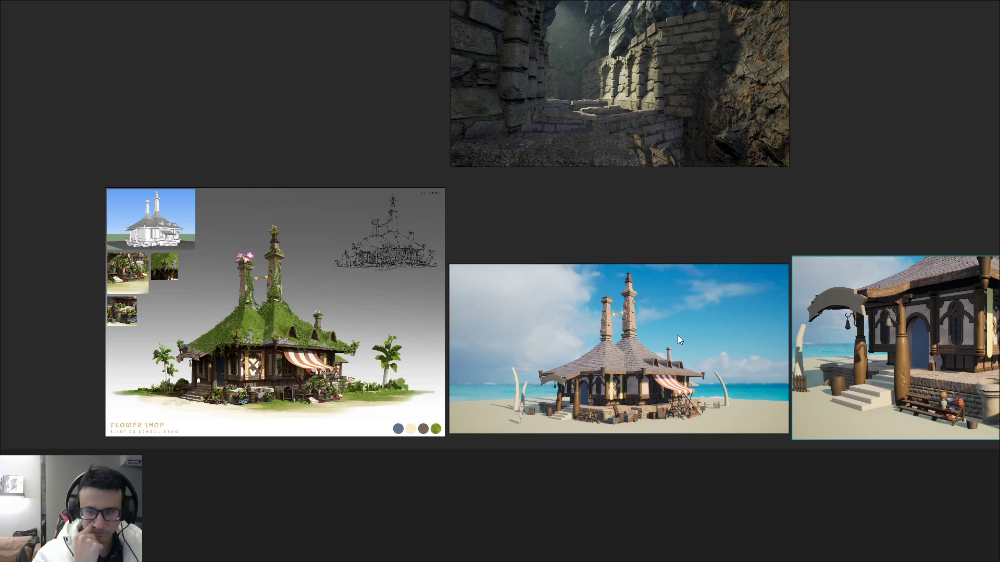
- Fit the beach shop render to the window and recentre the whole shop
{"action": "double_click", "coordinate": [665, 360]}
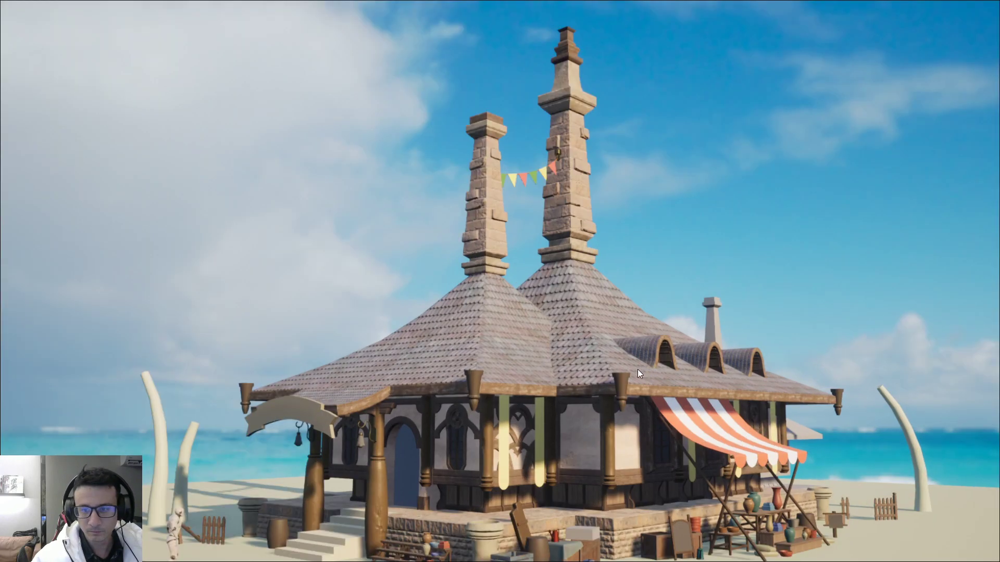
{"action": "scroll", "coordinate": [556, 321], "scroll_direction": "up", "scroll_amount": 4}
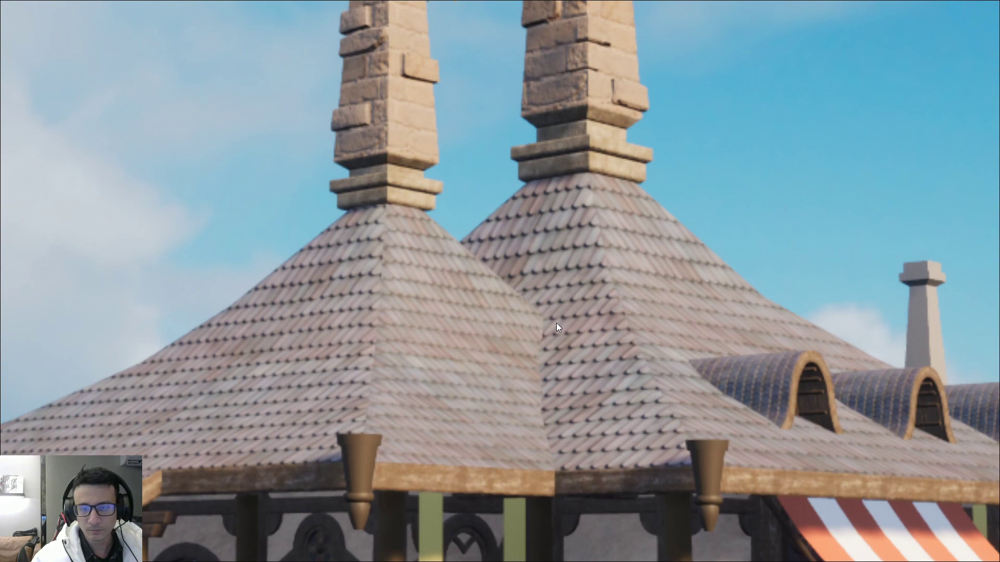
{"action": "scroll", "coordinate": [556, 324], "scroll_direction": "down", "scroll_amount": 4}
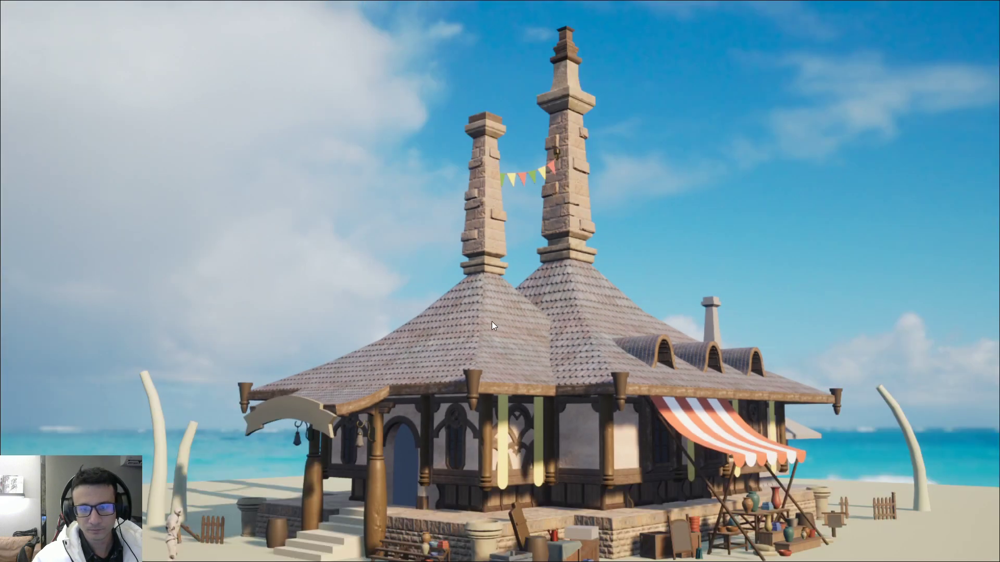
{"action": "middle_click_drag", "start_coordinate": [492, 322], "coordinate": [409, 275]}
{"action": "scroll", "coordinate": [409, 276], "scroll_direction": "down", "scroll_amount": 2}
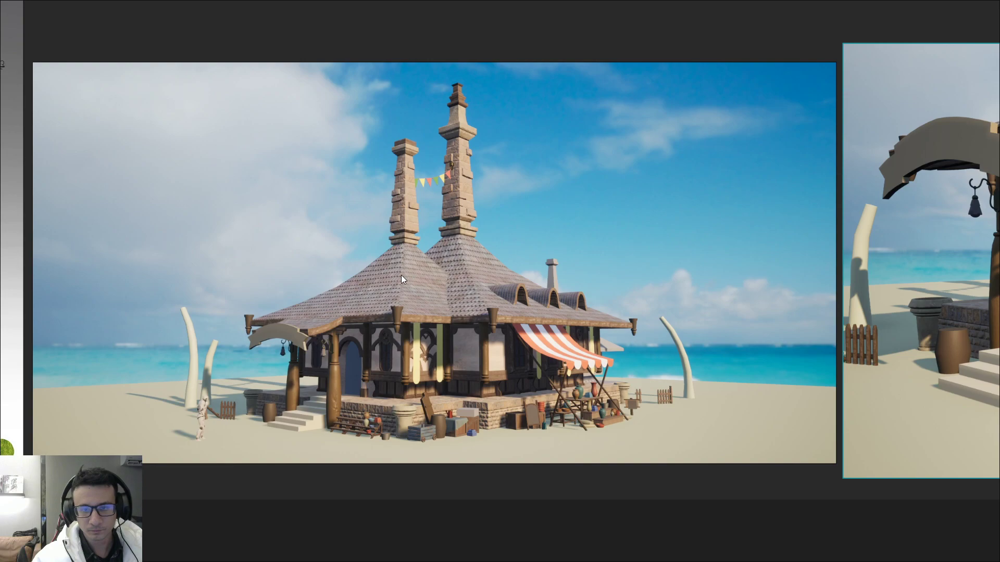
{"action": "scroll", "coordinate": [385, 281], "scroll_direction": "down", "scroll_amount": 3}
- Pan between the concept painting and the close-up beach renders, then recentre the shop images
{"action": "middle_click_drag", "start_coordinate": [344, 289], "coordinate": [485, 312]}
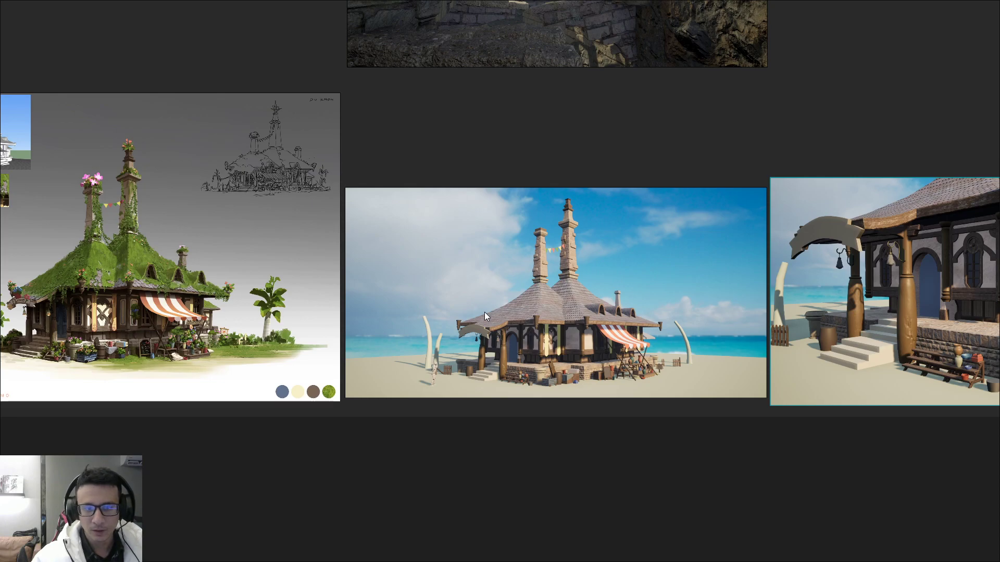
{"action": "middle_click_drag", "start_coordinate": [835, 330], "coordinate": [417, 320]}
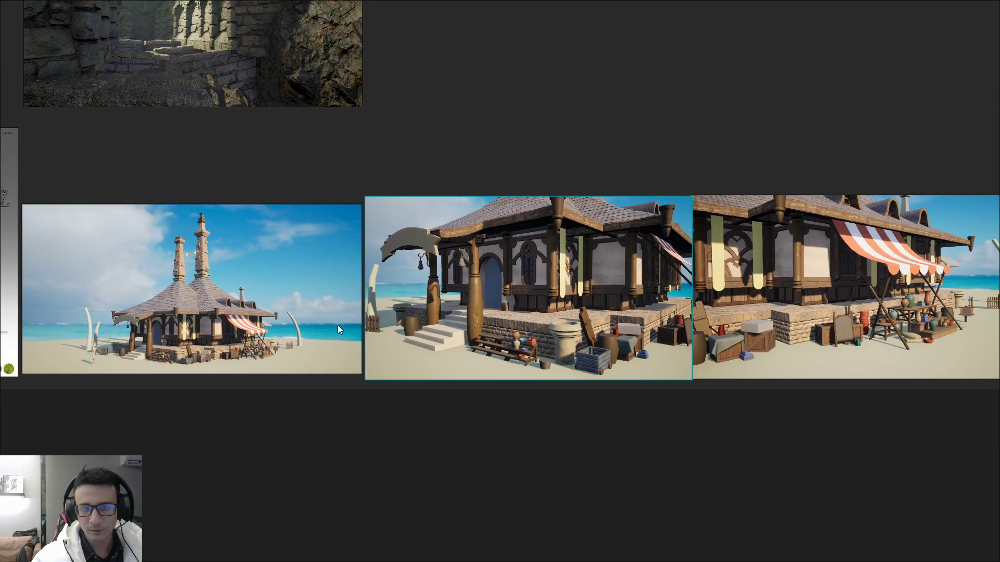
{"action": "middle_click_drag", "start_coordinate": [338, 324], "coordinate": [626, 336]}
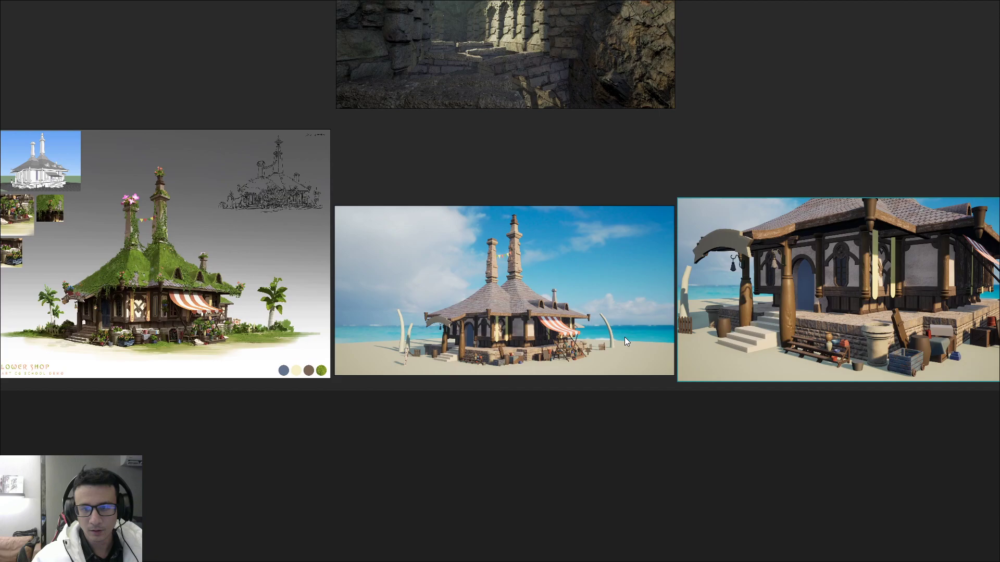
{"action": "scroll", "coordinate": [460, 305], "scroll_direction": "up", "scroll_amount": 3}
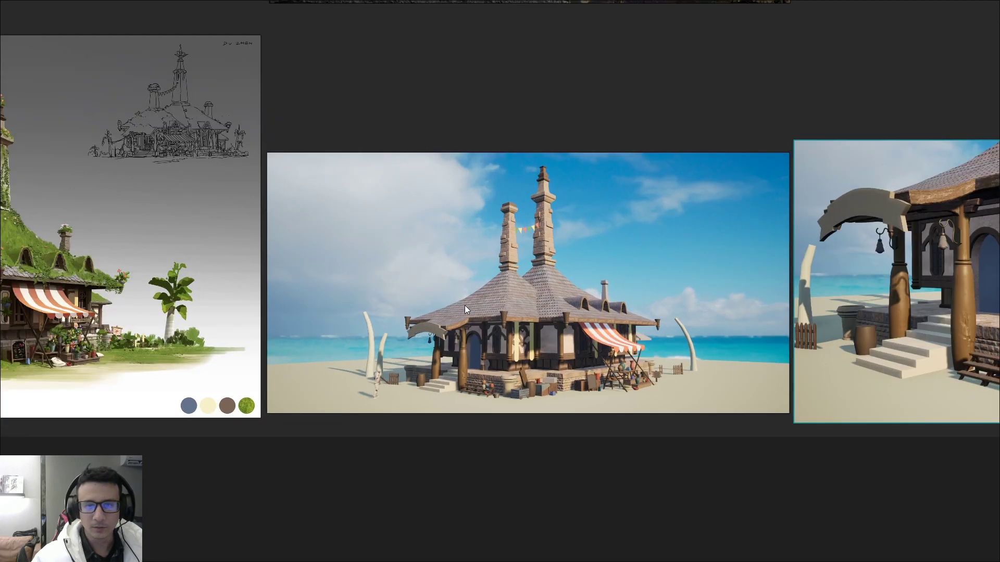
{"action": "mouse_move", "coordinate": [472, 299]}
{"action": "middle_mouse_down"}
{"action": "mouse_move", "coordinate": [831, 320]}
{"action": "mouse_move", "coordinate": [240, 323]}
{"action": "middle_mouse_up"}
{"action": "scroll", "coordinate": [501, 362], "scroll_direction": "up", "scroll_amount": 5}
{"action": "scroll", "coordinate": [511, 361], "scroll_direction": "down", "scroll_amount": 2}
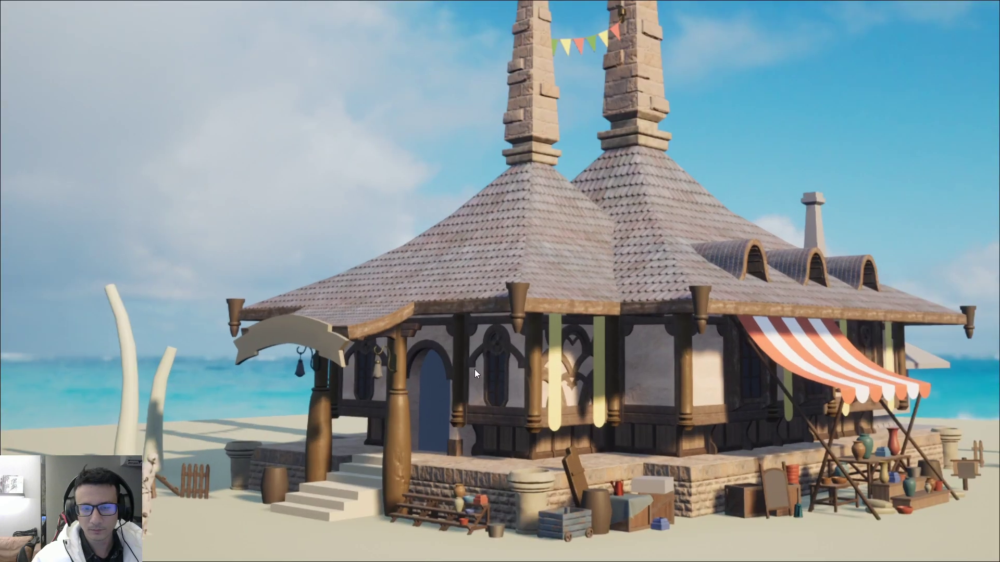
{"action": "scroll", "coordinate": [474, 370], "scroll_direction": "down", "scroll_amount": 2}
- Fit the beach render again and zoom into its roof and chimneys
{"action": "double_click", "coordinate": [329, 372]}
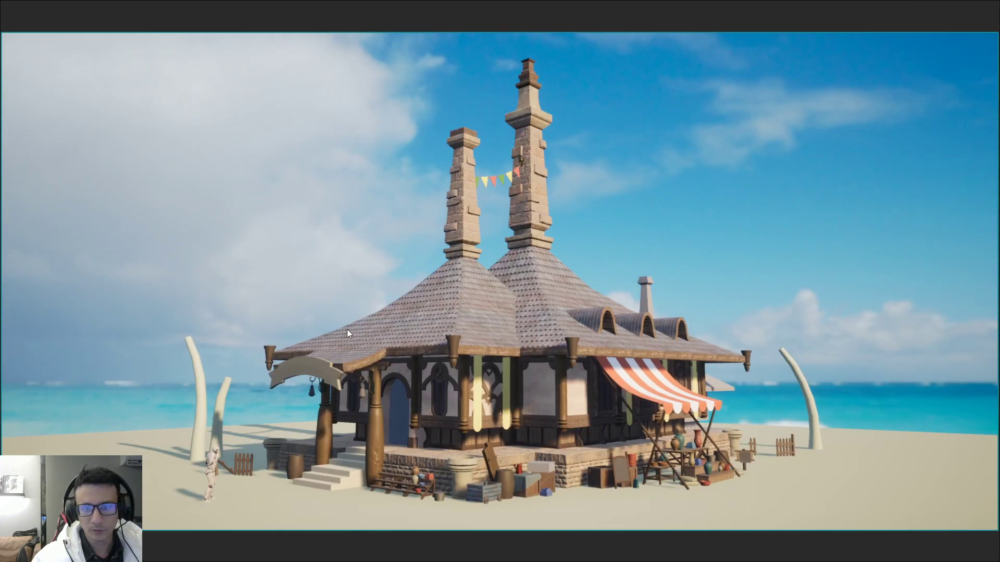
{"action": "scroll", "coordinate": [462, 177], "scroll_direction": "up", "scroll_amount": 5}
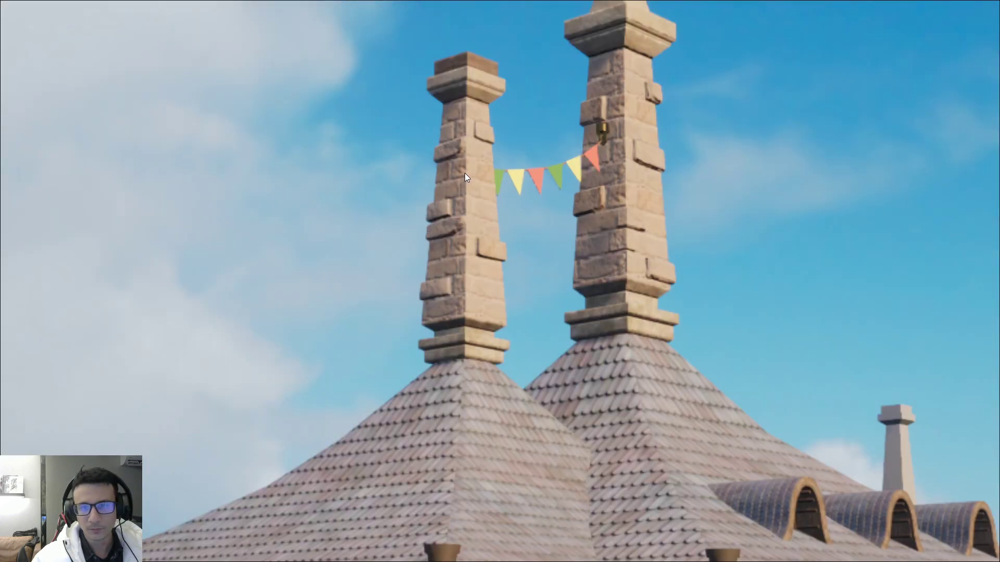
{"action": "scroll", "coordinate": [465, 173], "scroll_direction": "down", "scroll_amount": 5}
{"action": "scroll", "coordinate": [591, 103], "scroll_direction": "up", "scroll_amount": 3}
{"action": "scroll", "coordinate": [486, 102], "scroll_direction": "down", "scroll_amount": 2}
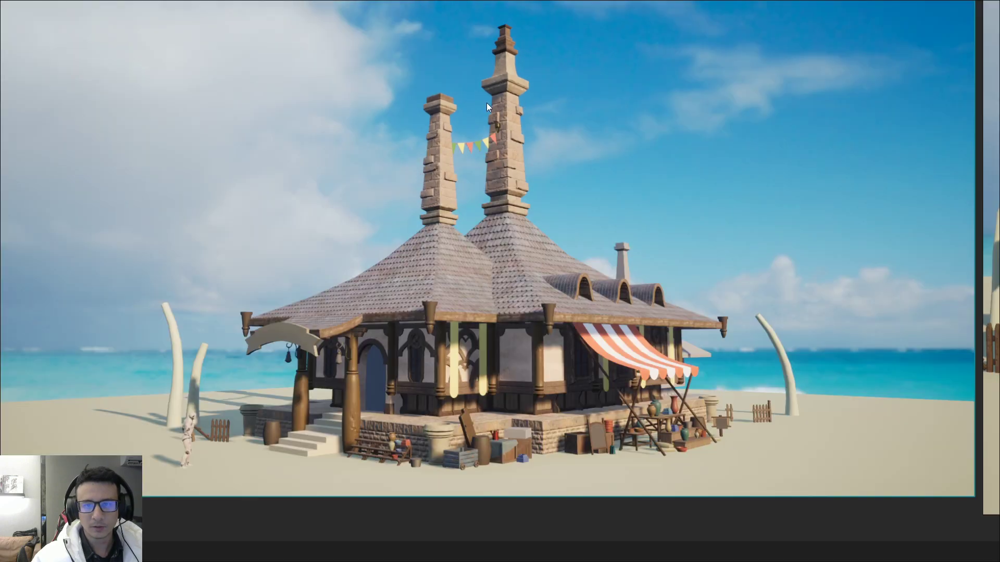
{"action": "scroll", "coordinate": [538, 184], "scroll_direction": "down", "scroll_amount": 1}
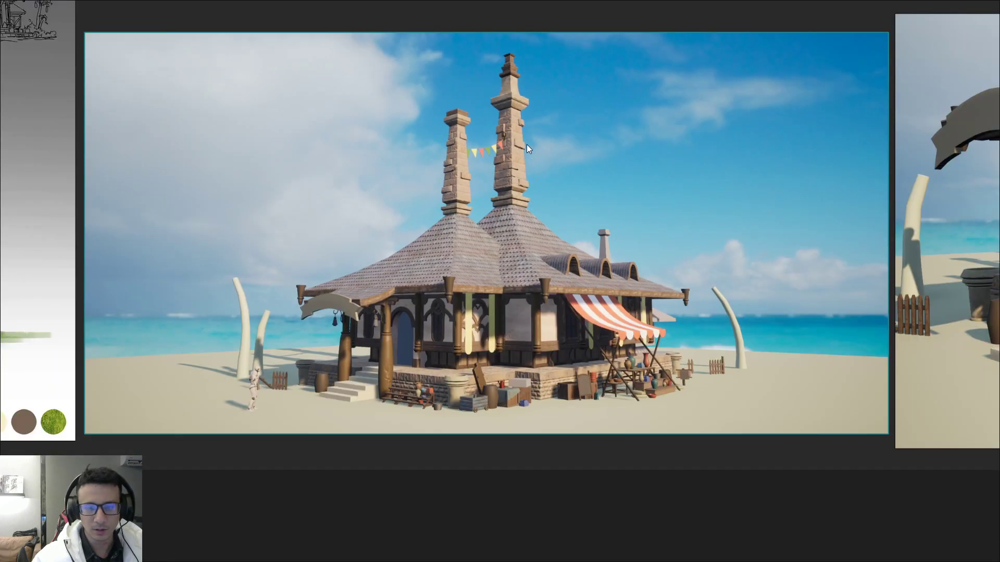
{"action": "scroll", "coordinate": [397, 239], "scroll_direction": "down", "scroll_amount": 3}
{"action": "scroll", "coordinate": [375, 248], "scroll_direction": "up", "scroll_amount": 4}
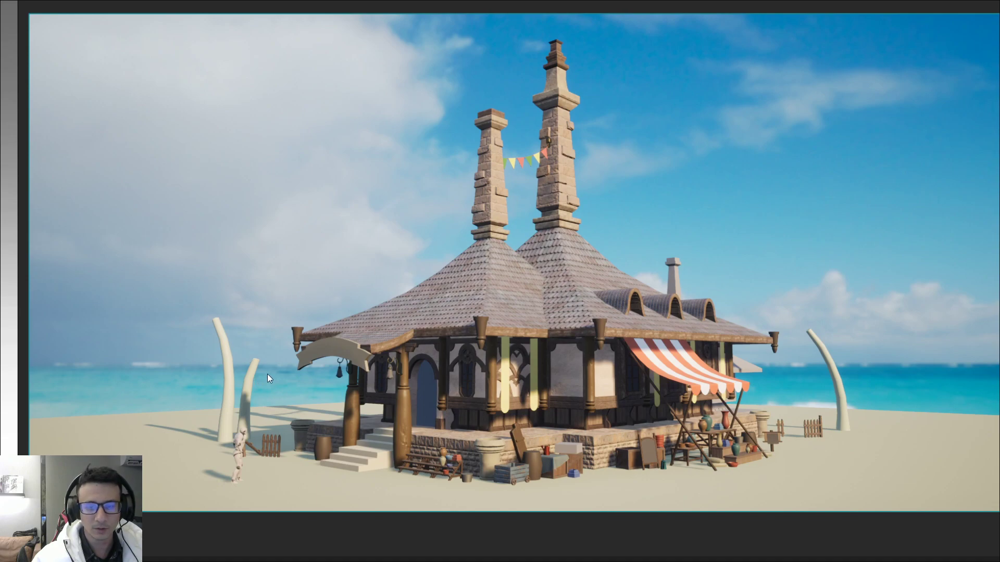
{"action": "scroll", "coordinate": [267, 375], "scroll_direction": "down", "scroll_amount": 2}
- Place the green concept painting beside the render and zoom out to the full board overview
{"action": "mouse_move", "coordinate": [282, 377]}
{"action": "middle_mouse_down"}
{"action": "mouse_move", "coordinate": [556, 357]}
{"action": "mouse_move", "coordinate": [760, 376]}
{"action": "mouse_move", "coordinate": [718, 357]}
{"action": "middle_mouse_up"}
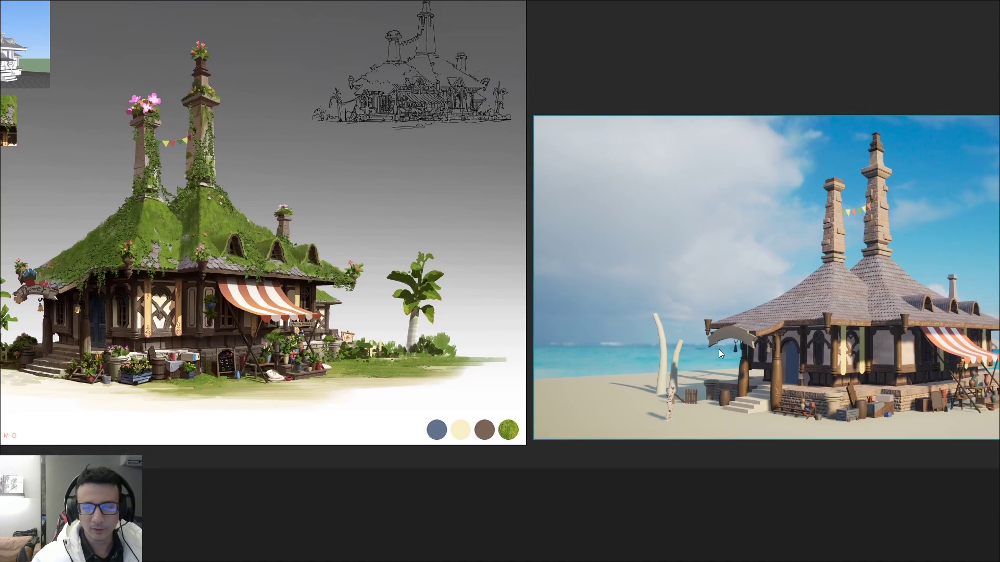
{"action": "mouse_move", "coordinate": [719, 357]}
{"action": "middle_mouse_down"}
{"action": "mouse_move", "coordinate": [776, 365]}
{"action": "mouse_move", "coordinate": [654, 352]}
{"action": "middle_mouse_up"}
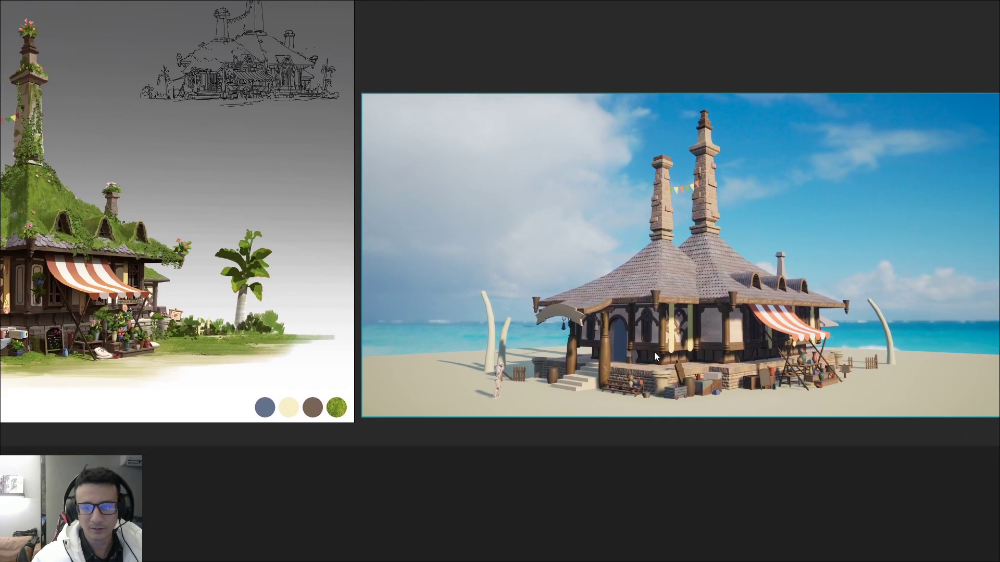
{"action": "scroll", "coordinate": [455, 347], "scroll_direction": "up", "scroll_amount": 5}
{"action": "scroll", "coordinate": [469, 360], "scroll_direction": "down", "scroll_amount": 5}
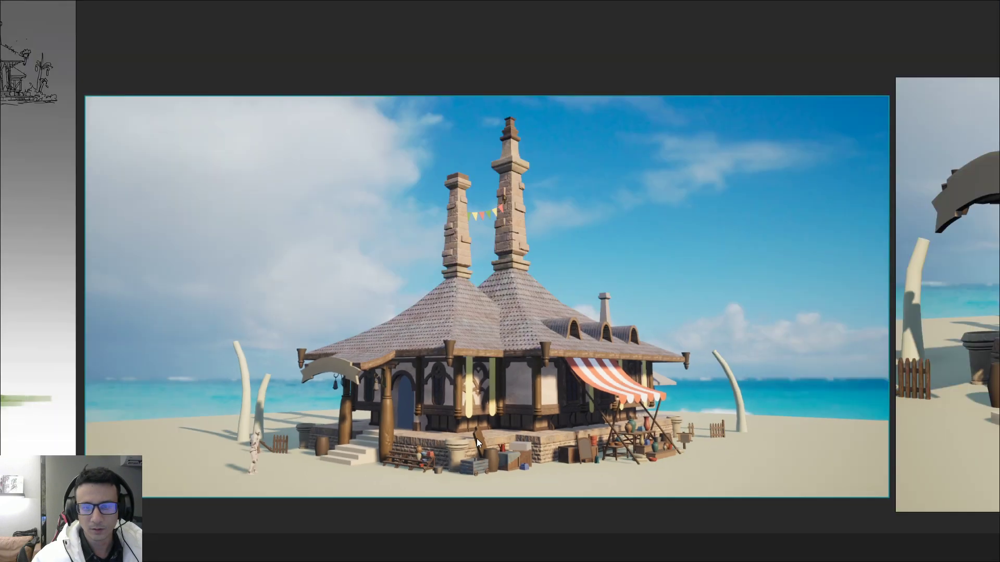
{"action": "right_click", "coordinate": [477, 438]}
{"action": "key", "text": "Escape"}
{"action": "scroll", "coordinate": [510, 520], "scroll_direction": "down", "scroll_amount": 3}
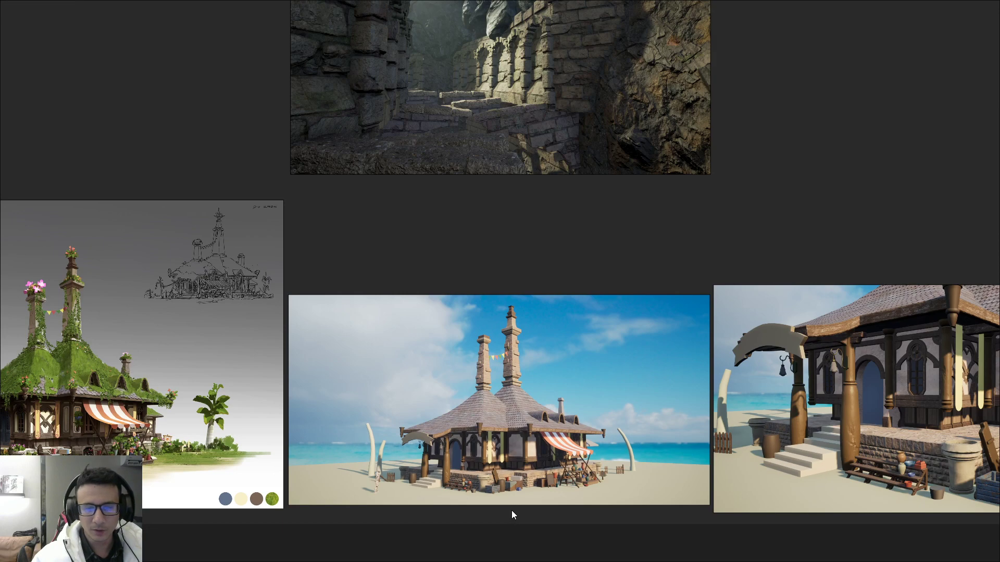
- Centre the beach render and zoom in on the shop's front porch and entrance
{"action": "scroll", "coordinate": [388, 328], "scroll_direction": "up", "scroll_amount": 8}
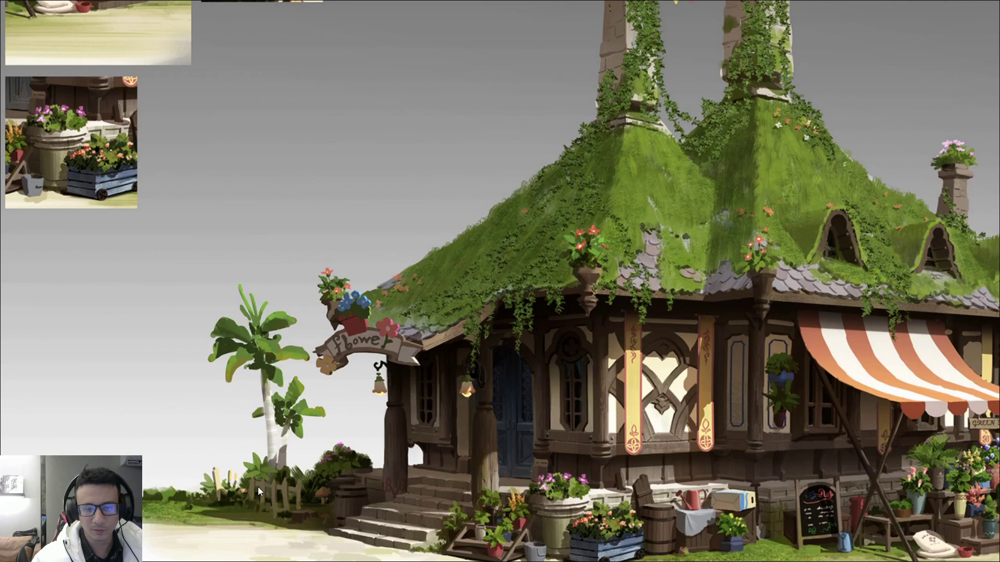
{"action": "scroll", "coordinate": [270, 505], "scroll_direction": "down", "scroll_amount": 5}
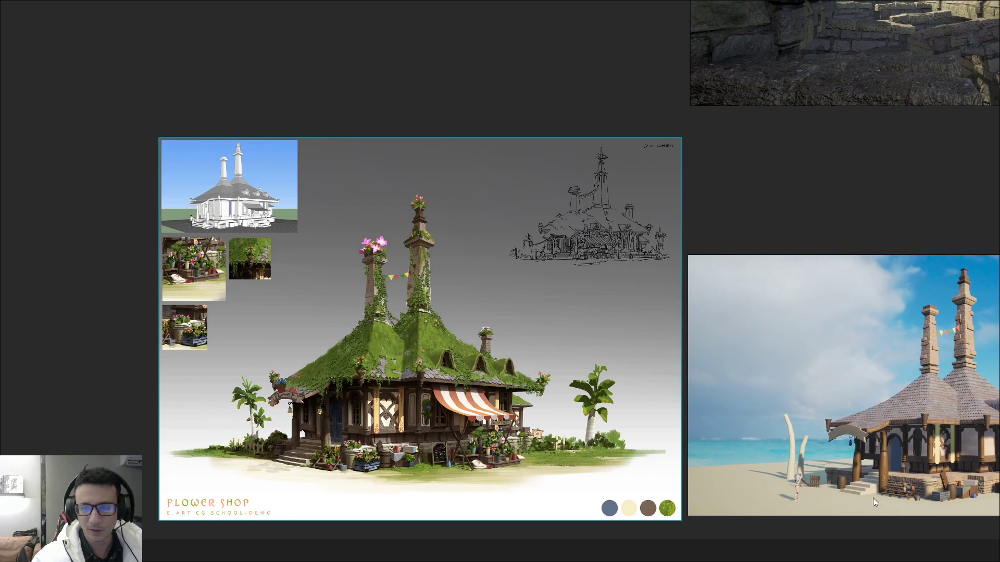
{"action": "middle_click_drag", "start_coordinate": [875, 503], "coordinate": [416, 416]}
{"action": "scroll", "coordinate": [528, 416], "scroll_direction": "up", "scroll_amount": 5}
{"action": "middle_click_drag", "start_coordinate": [530, 407], "coordinate": [263, 383]}
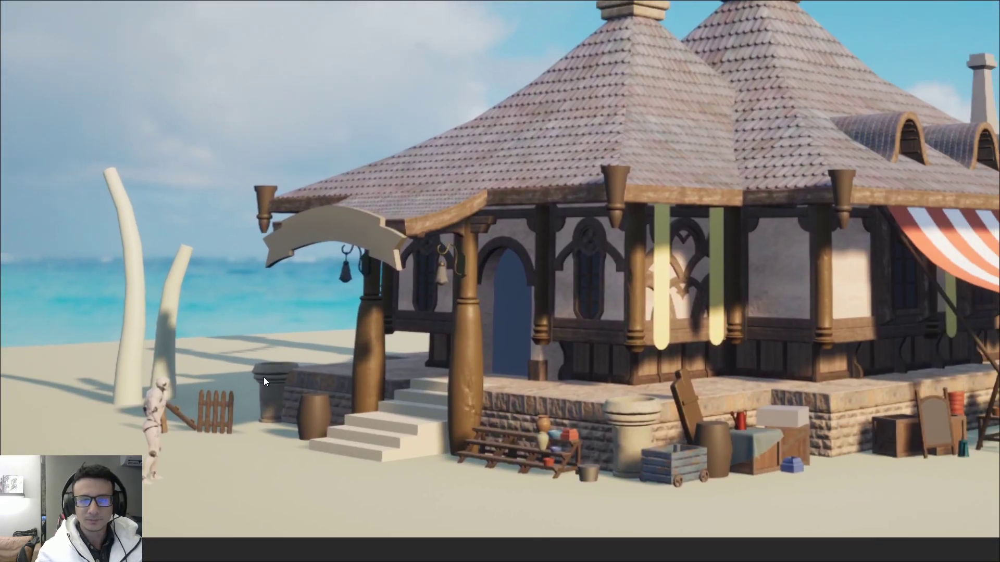
{"action": "scroll", "coordinate": [264, 378], "scroll_direction": "down", "scroll_amount": 5}
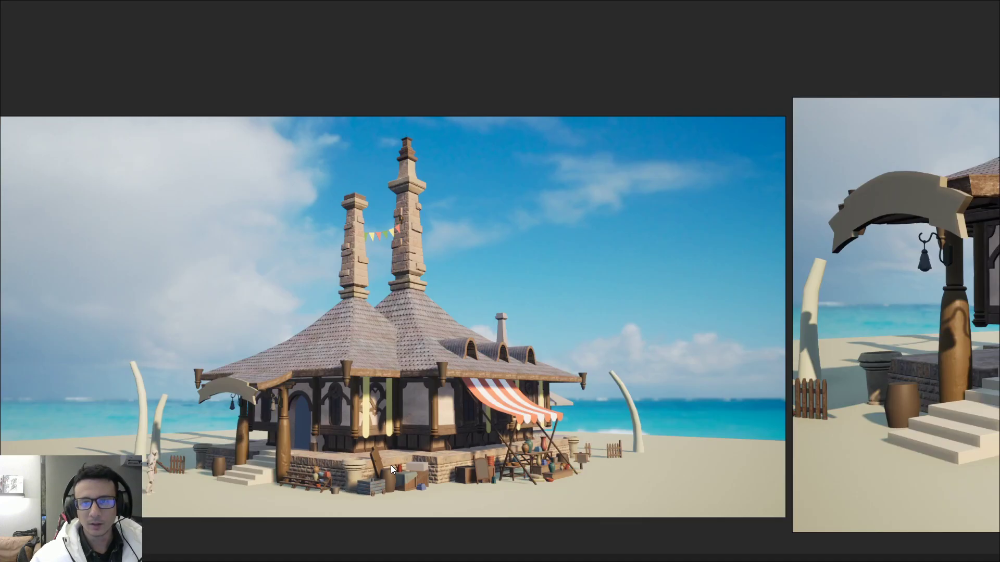
{"action": "scroll", "coordinate": [276, 403], "scroll_direction": "down", "scroll_amount": 3}
- Fit the Flower Shop concept to the window and zoom in to examine it
{"action": "middle_click_drag", "start_coordinate": [290, 401], "coordinate": [698, 379]}
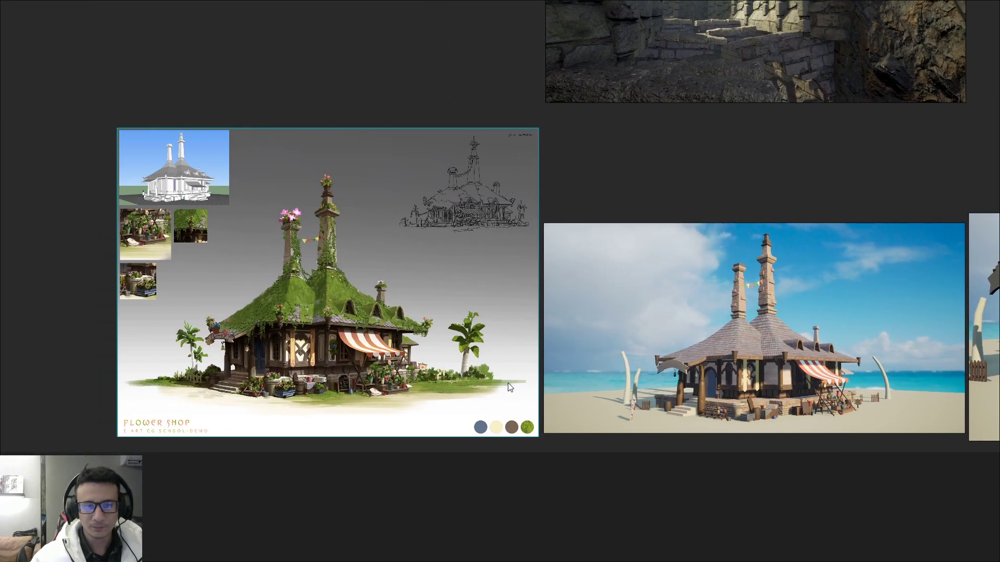
{"action": "scroll", "coordinate": [662, 363], "scroll_direction": "up", "scroll_amount": 3}
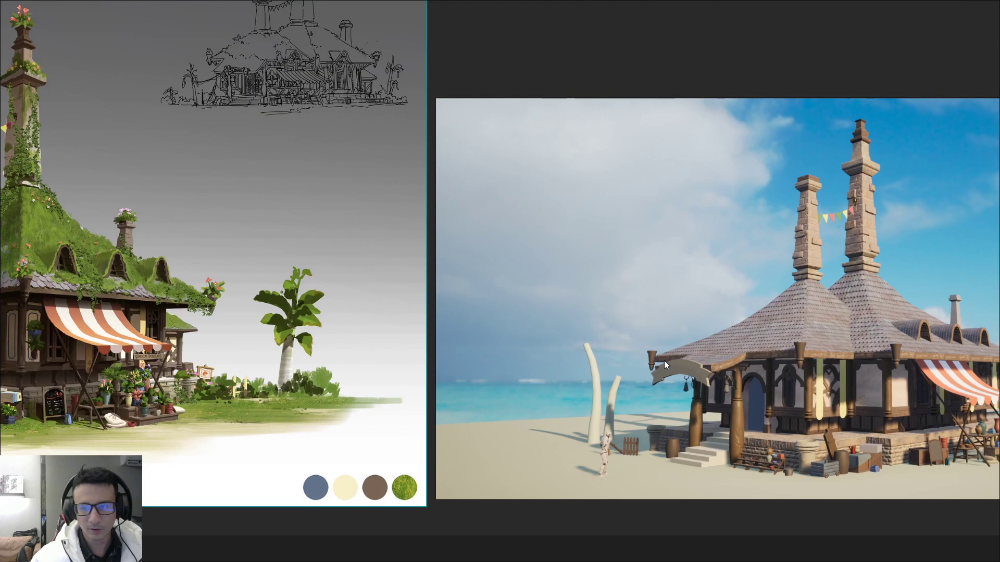
{"action": "scroll", "coordinate": [633, 359], "scroll_direction": "down", "scroll_amount": 2}
{"action": "double_click", "coordinate": [245, 266]}
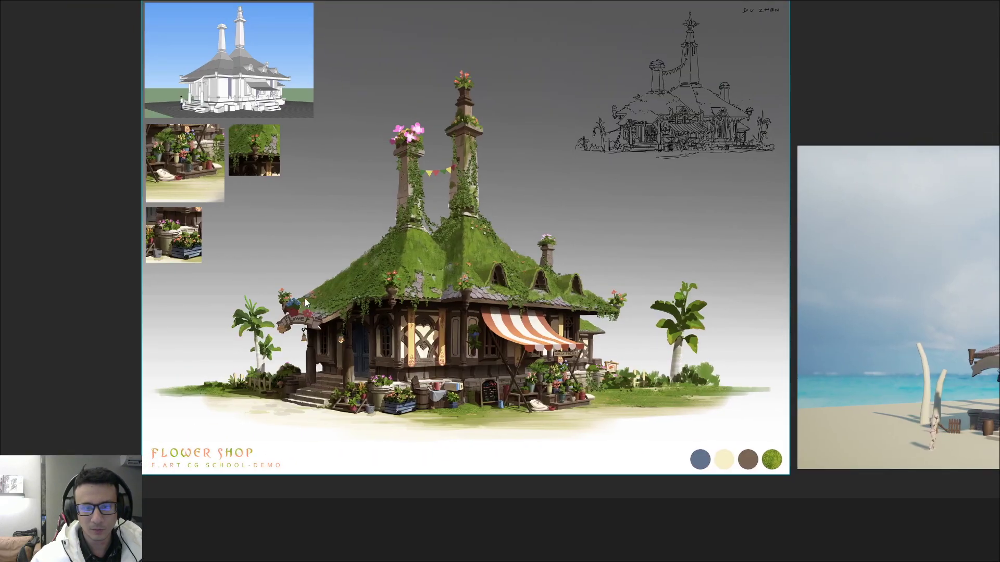
{"action": "scroll", "coordinate": [304, 298], "scroll_direction": "up", "scroll_amount": 5}
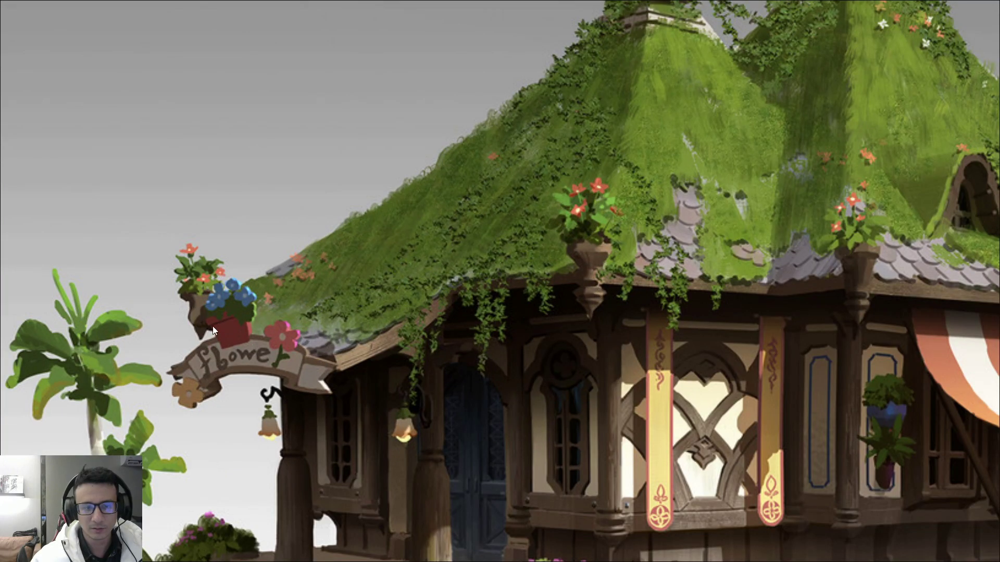
{"action": "scroll", "coordinate": [212, 326], "scroll_direction": "up", "scroll_amount": 3}
{"action": "scroll", "coordinate": [219, 320], "scroll_direction": "up", "scroll_amount": 1}
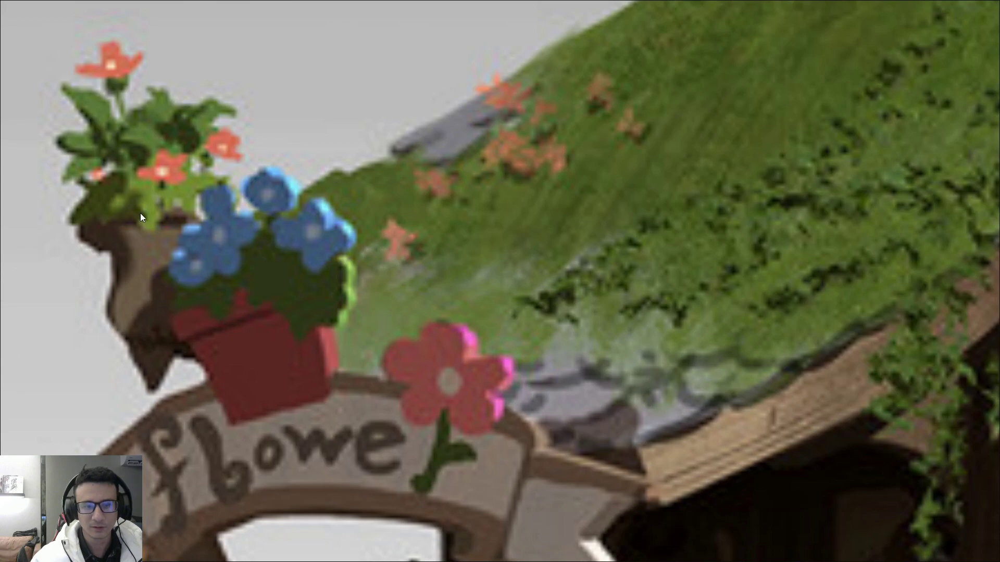
{"action": "scroll", "coordinate": [142, 300], "scroll_direction": "down", "scroll_amount": 3}
{"action": "scroll", "coordinate": [172, 296], "scroll_direction": "down", "scroll_amount": 2}
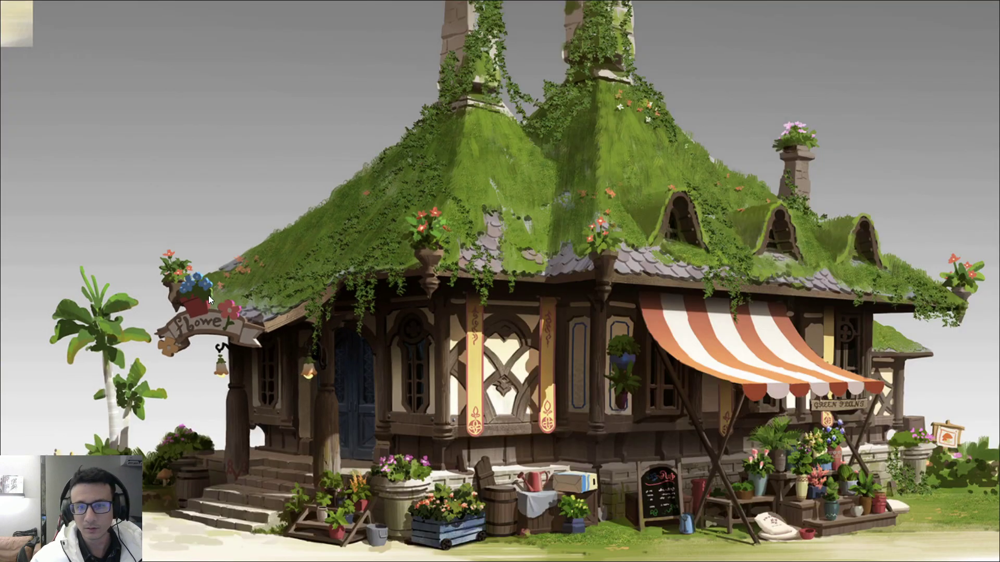
{"action": "scroll", "coordinate": [367, 316], "scroll_direction": "down", "scroll_amount": 2}
{"action": "scroll", "coordinate": [723, 331], "scroll_direction": "down", "scroll_amount": 3}
- Pan back and forth comparing the 3D beach render with the flower-shop concept
{"action": "middle_click_drag", "start_coordinate": [723, 330], "coordinate": [595, 337]}
{"action": "scroll", "coordinate": [537, 359], "scroll_direction": "up", "scroll_amount": 3}
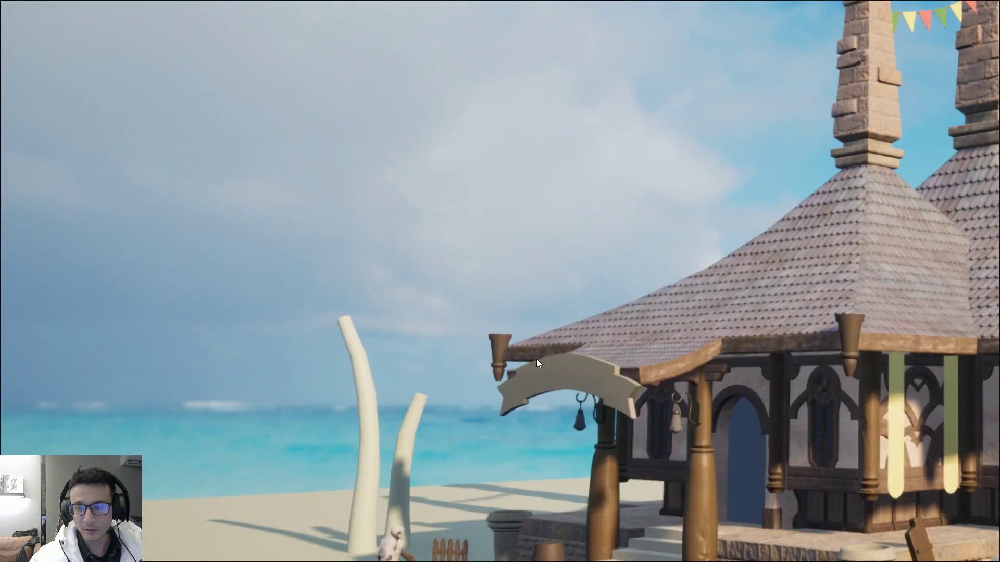
{"action": "scroll", "coordinate": [470, 297], "scroll_direction": "down", "scroll_amount": 2}
{"action": "scroll", "coordinate": [487, 293], "scroll_direction": "down", "scroll_amount": 2}
{"action": "scroll", "coordinate": [489, 294], "scroll_direction": "down", "scroll_amount": 3}
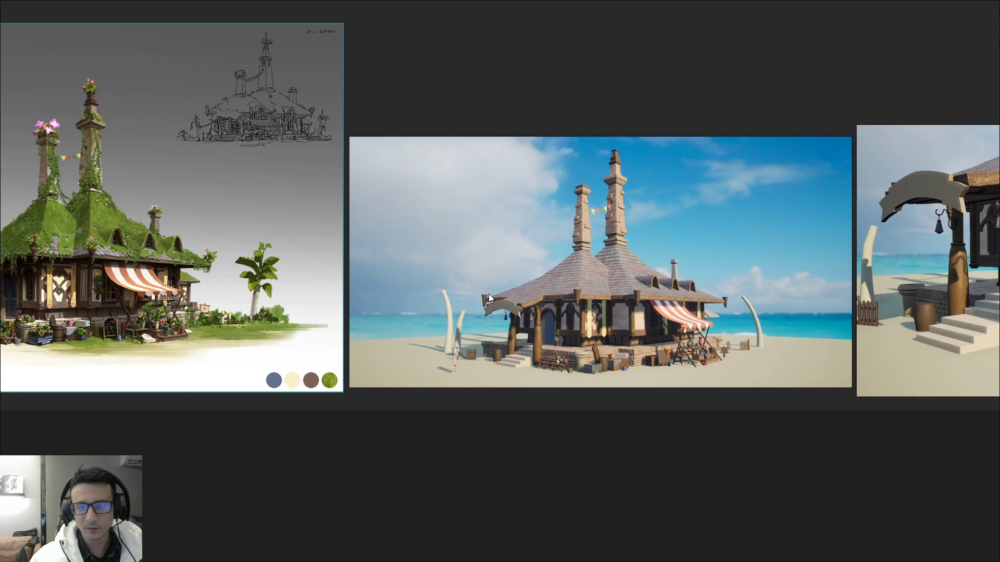
{"action": "middle_click_drag", "start_coordinate": [436, 302], "coordinate": [544, 302]}
{"action": "scroll", "coordinate": [221, 248], "scroll_direction": "up", "scroll_amount": 5}
{"action": "scroll", "coordinate": [415, 261], "scroll_direction": "up", "scroll_amount": 2}
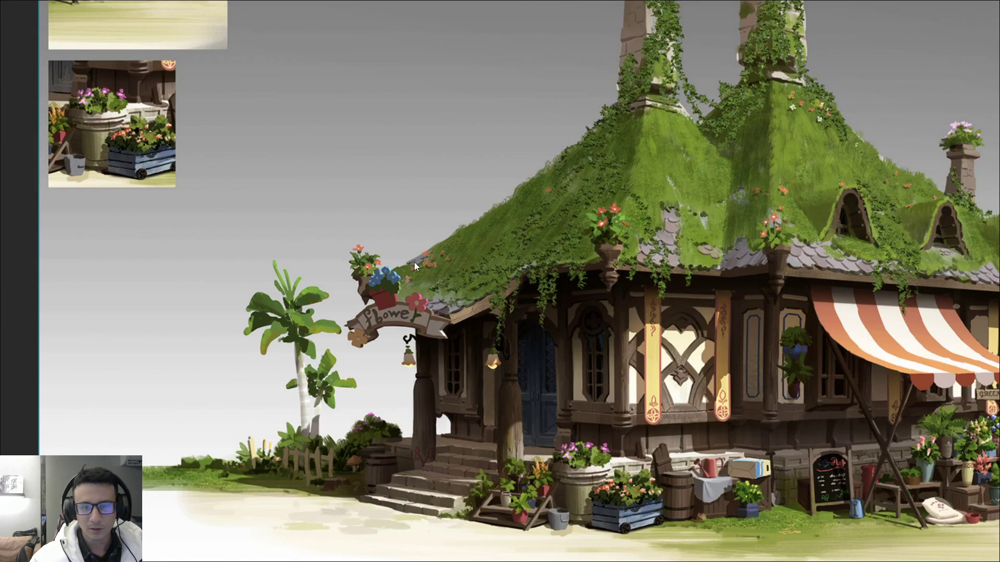
{"action": "scroll", "coordinate": [414, 261], "scroll_direction": "down", "scroll_amount": 3}
- Fit the beach render, zoom onto its left roof bracket, and screen-capture the whole render area
{"action": "middle_click_drag", "start_coordinate": [712, 299], "coordinate": [386, 298]}
{"action": "scroll", "coordinate": [387, 298], "scroll_direction": "up", "scroll_amount": 4}
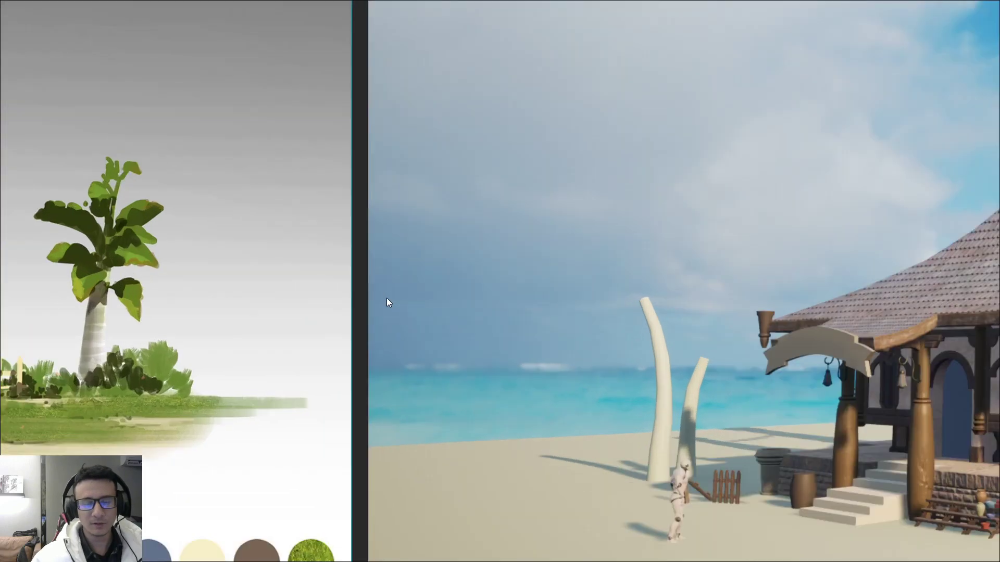
{"action": "double_click", "coordinate": [688, 277]}
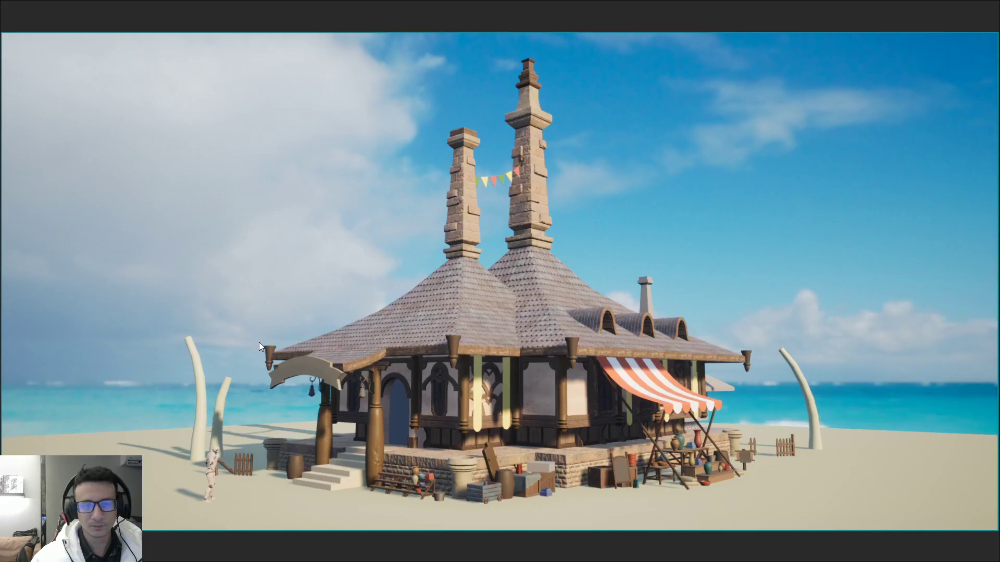
{"action": "scroll", "coordinate": [259, 342], "scroll_direction": "up", "scroll_amount": 3}
{"action": "scroll", "coordinate": [267, 343], "scroll_direction": "up", "scroll_amount": 3}
{"action": "scroll", "coordinate": [255, 304], "scroll_direction": "down", "scroll_amount": 5}
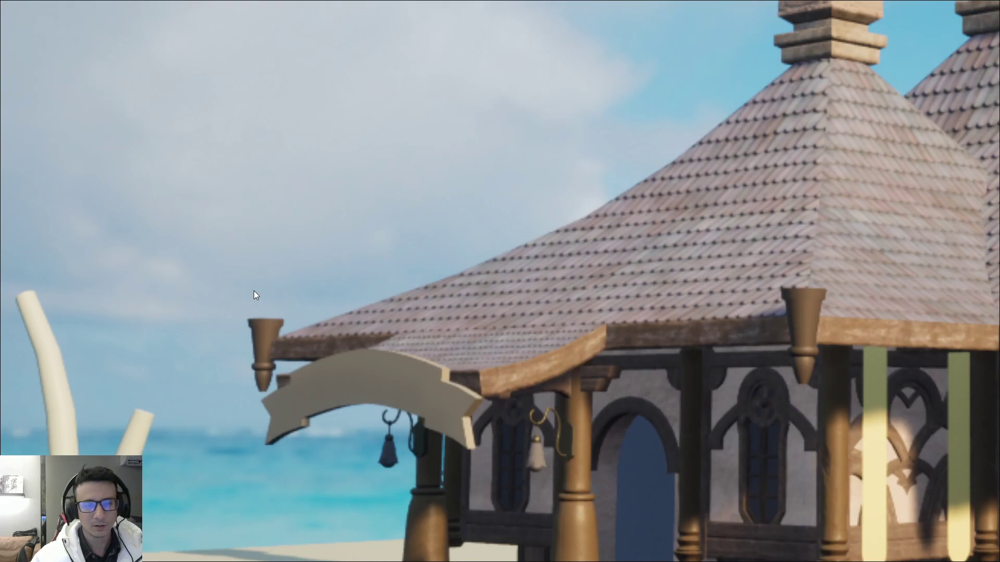
{"action": "key", "text": "Print"}
{"action": "mouse_move", "coordinate": [48, 51]}
{"action": "left_mouse_down"}
{"action": "mouse_move", "coordinate": [683, 399]}
{"action": "mouse_move", "coordinate": [842, 444]}
{"action": "left_mouse_up"}
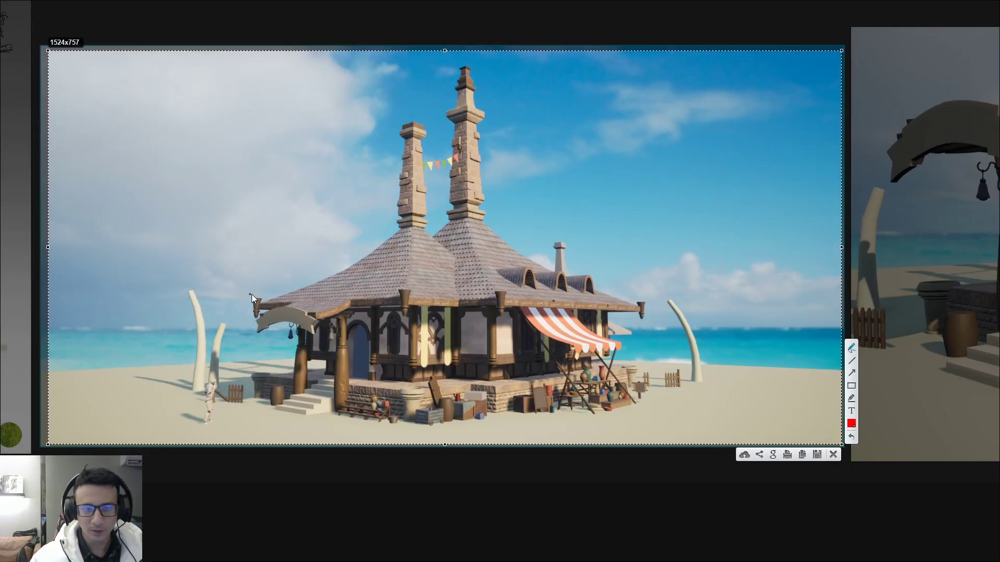
- Copy the capture, mark the left, right and two middle roof brackets in red, then close it
{"action": "key", "text": "ctrl+c"}
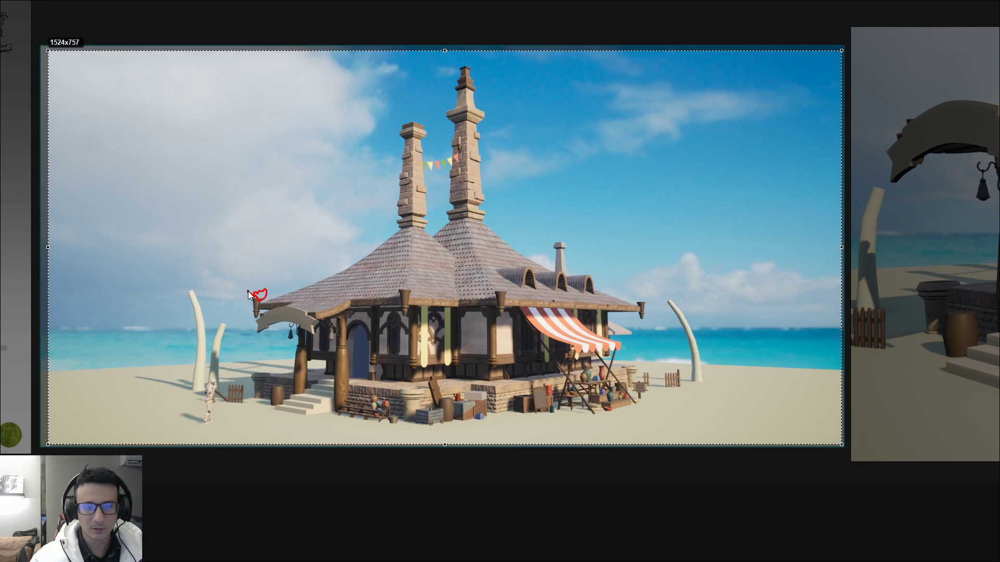
{"action": "left_click_drag", "start_coordinate": [249, 296], "coordinate": [251, 295]}
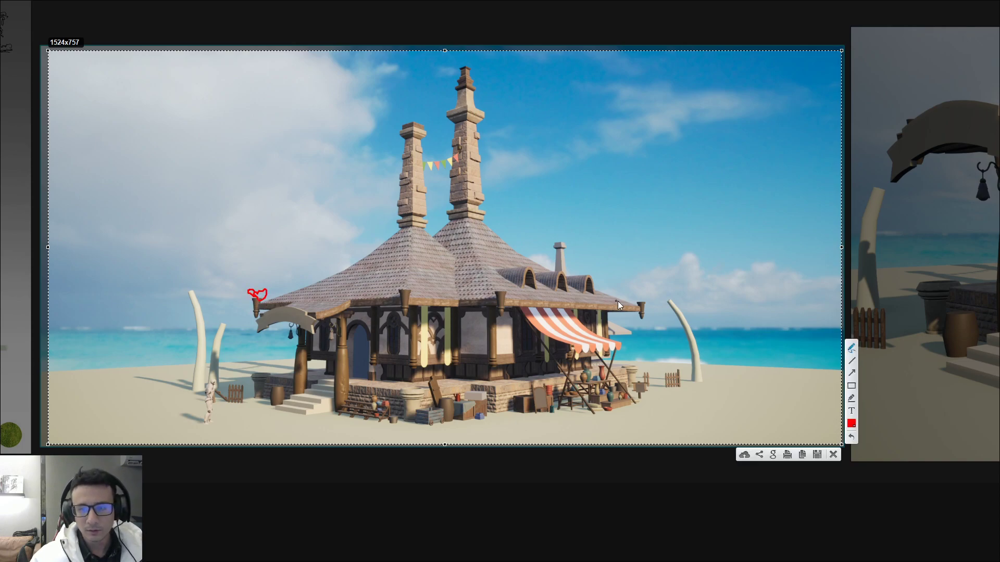
{"action": "left_click_drag", "start_coordinate": [631, 303], "coordinate": [638, 303]}
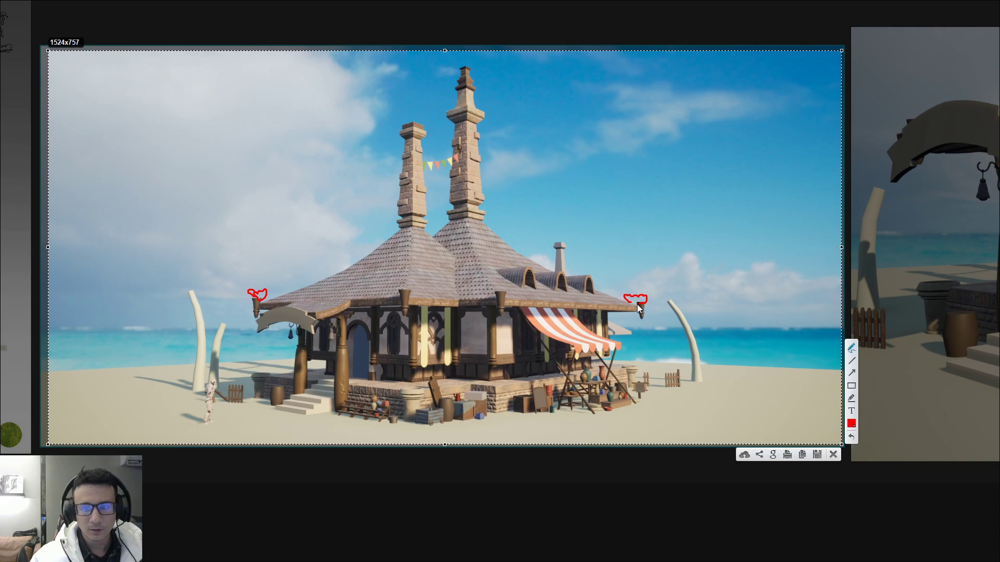
{"action": "mouse_move", "coordinate": [402, 294]}
{"action": "left_mouse_down"}
{"action": "mouse_move", "coordinate": [405, 283]}
{"action": "mouse_move", "coordinate": [415, 287]}
{"action": "left_mouse_up"}
{"action": "left_click_drag", "start_coordinate": [495, 289], "coordinate": [505, 287]}
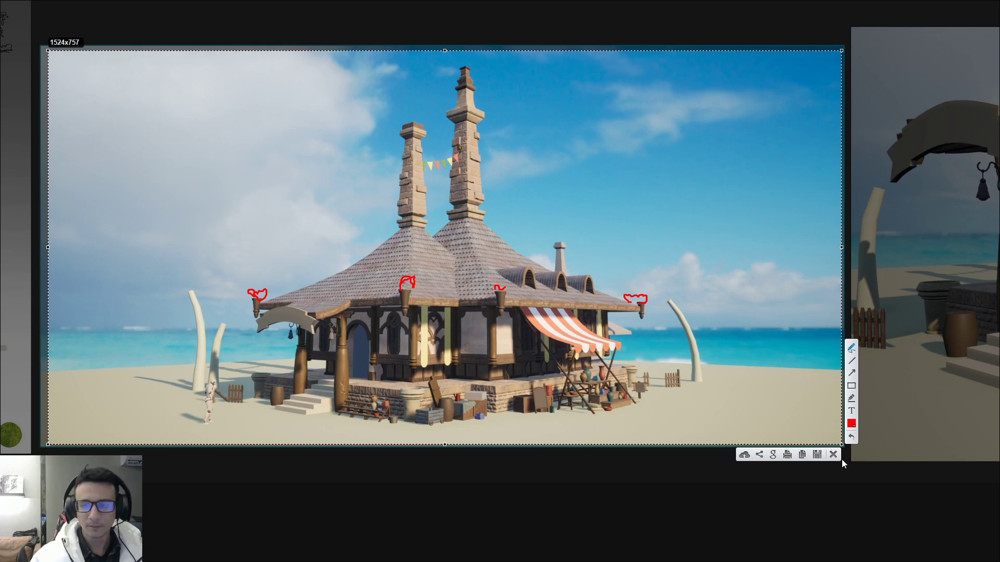
{"action": "left_click", "coordinate": [834, 454]}
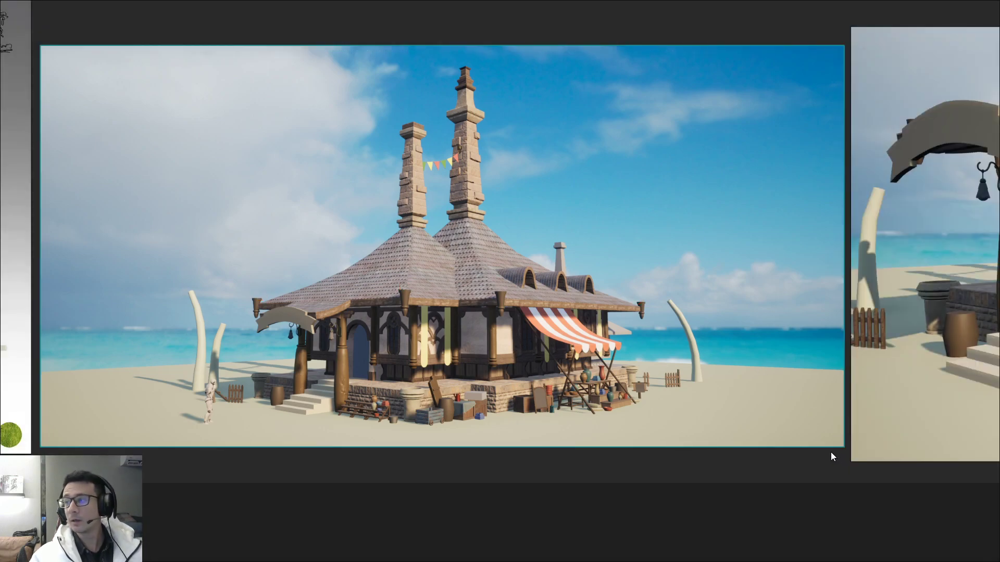
- Pan from the beach-house render to the flower-shop concept and line them up side by side
{"action": "scroll", "coordinate": [323, 315], "scroll_direction": "down", "scroll_amount": 3}
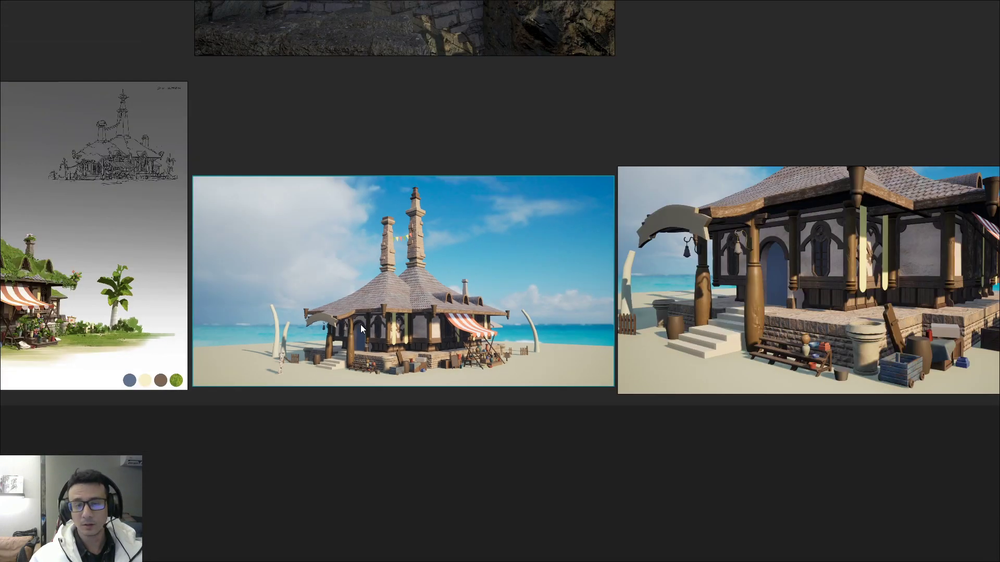
{"action": "middle_click_drag", "start_coordinate": [361, 324], "coordinate": [851, 406]}
{"action": "scroll", "coordinate": [489, 340], "scroll_direction": "up", "scroll_amount": 5}
{"action": "scroll", "coordinate": [488, 340], "scroll_direction": "up", "scroll_amount": 1}
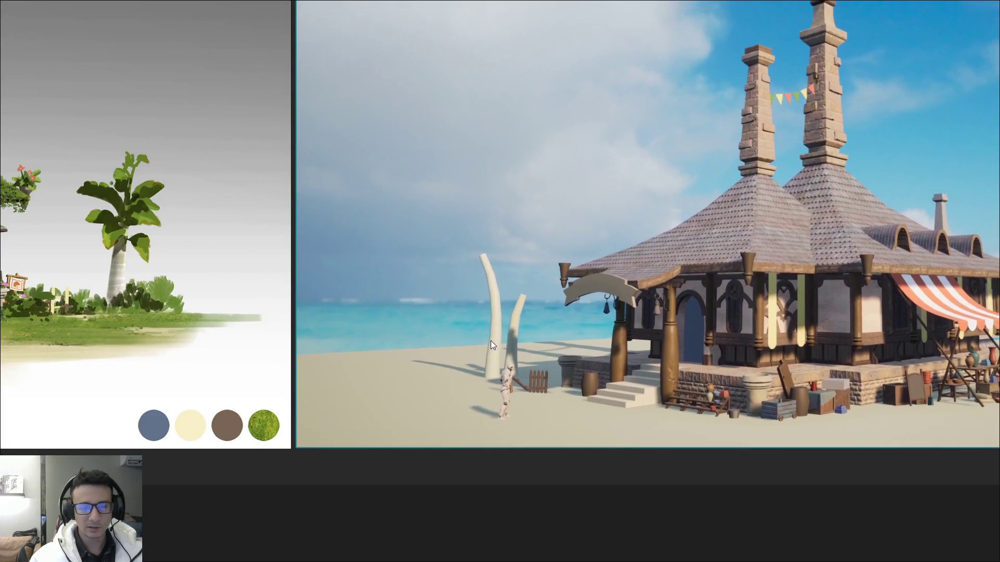
{"action": "middle_click_drag", "start_coordinate": [451, 339], "coordinate": [769, 403]}
{"action": "scroll", "coordinate": [769, 403], "scroll_direction": "down", "scroll_amount": 3}
{"action": "scroll", "coordinate": [462, 362], "scroll_direction": "up", "scroll_amount": 3}
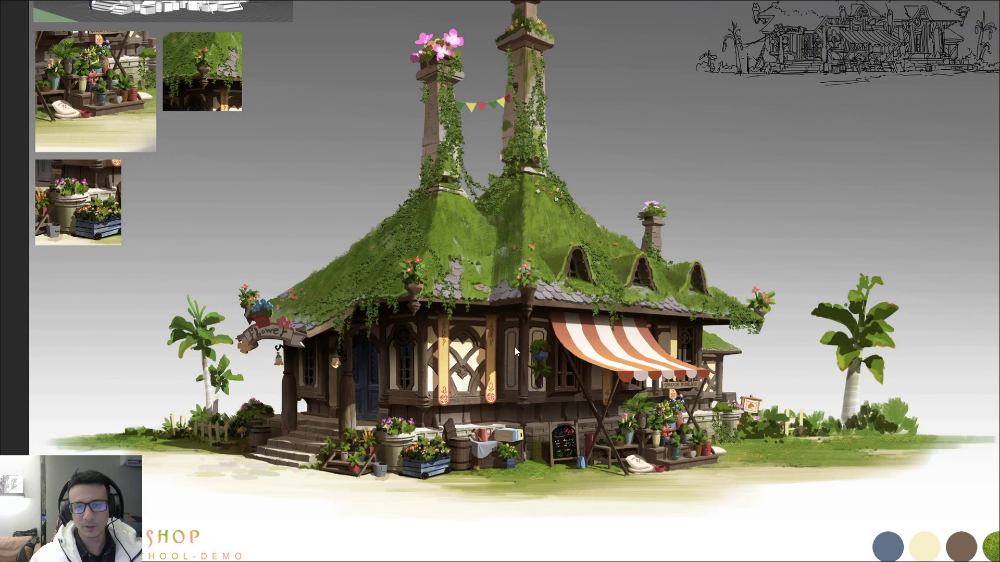
{"action": "scroll", "coordinate": [515, 347], "scroll_direction": "down", "scroll_amount": 1}
{"action": "middle_click_drag", "start_coordinate": [623, 350], "coordinate": [380, 338]}
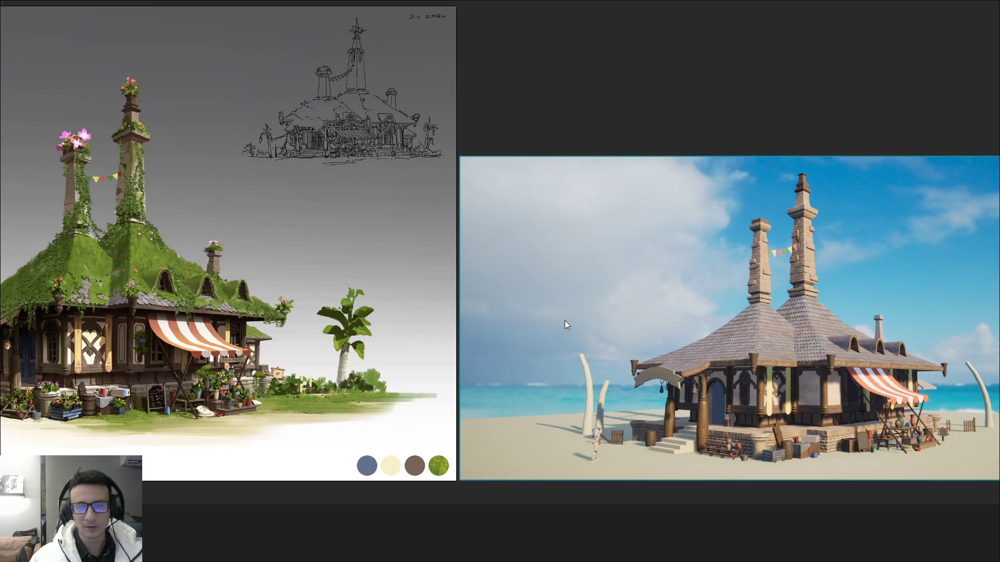
- Zoom out to an overview with the concept, render, porch close-up and canyon image
{"action": "scroll", "coordinate": [771, 422], "scroll_direction": "up", "scroll_amount": 5}
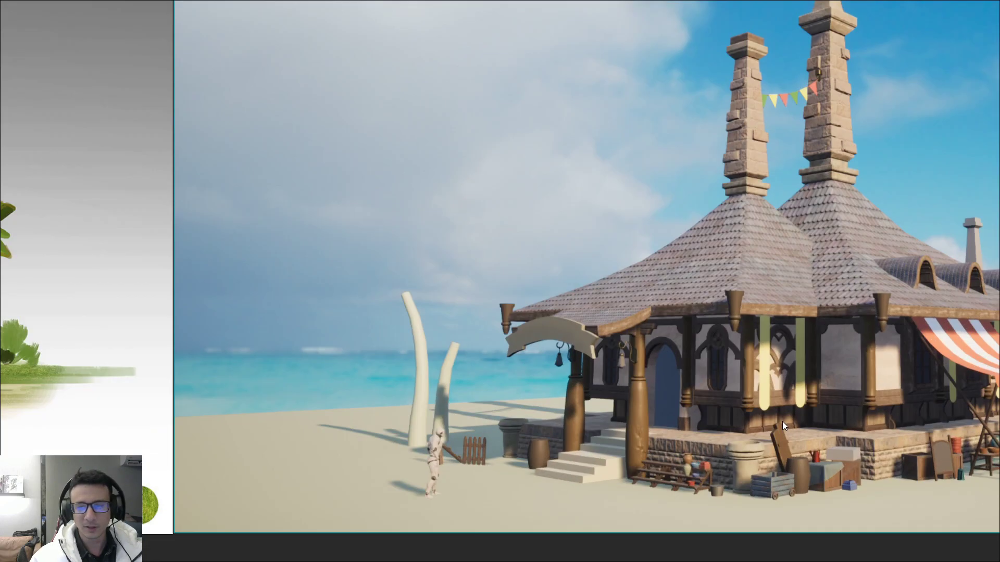
{"action": "scroll", "coordinate": [598, 445], "scroll_direction": "down", "scroll_amount": 5}
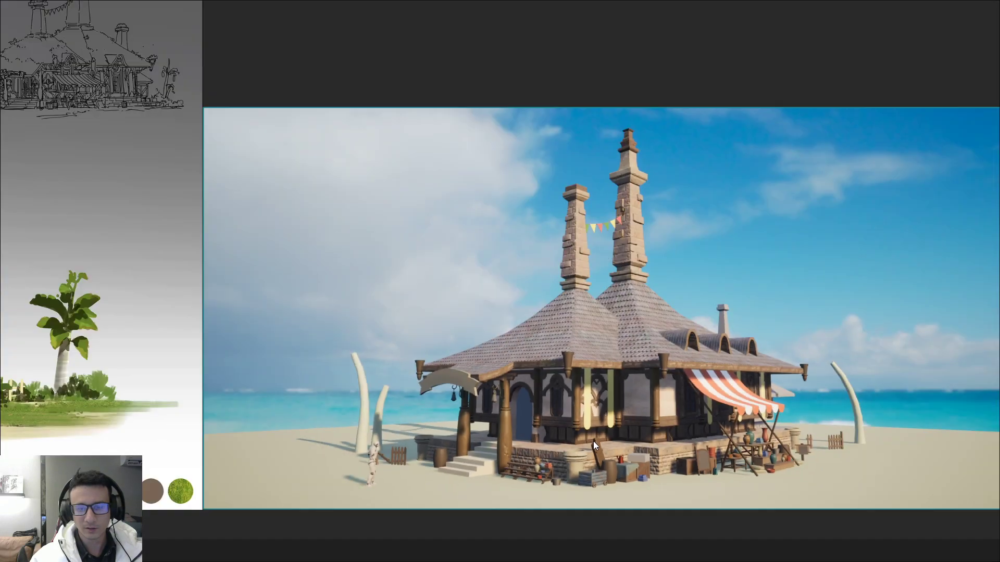
{"action": "scroll", "coordinate": [581, 441], "scroll_direction": "up", "scroll_amount": 5}
{"action": "scroll", "coordinate": [694, 438], "scroll_direction": "down", "scroll_amount": 5}
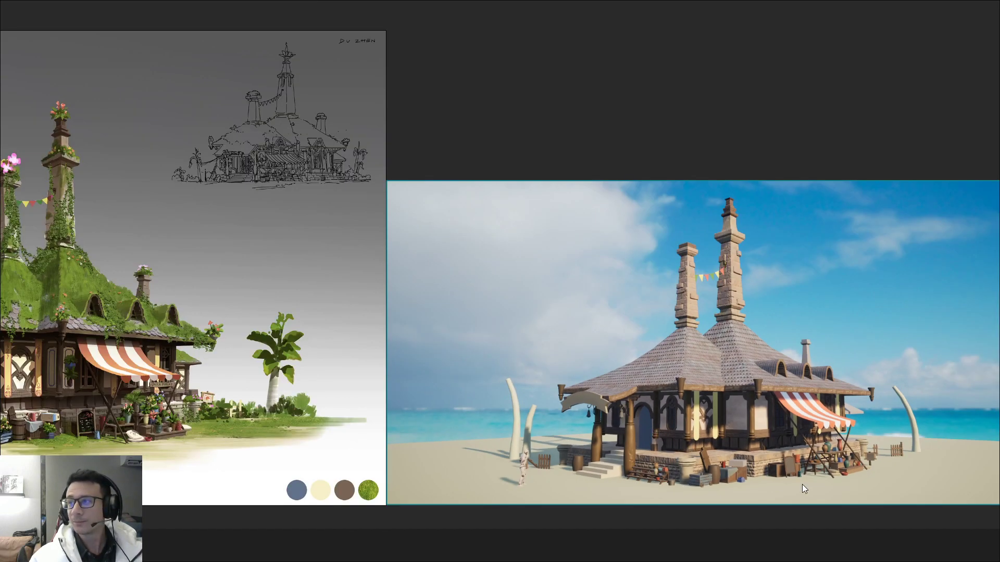
{"action": "scroll", "coordinate": [820, 440], "scroll_direction": "down", "scroll_amount": 4}
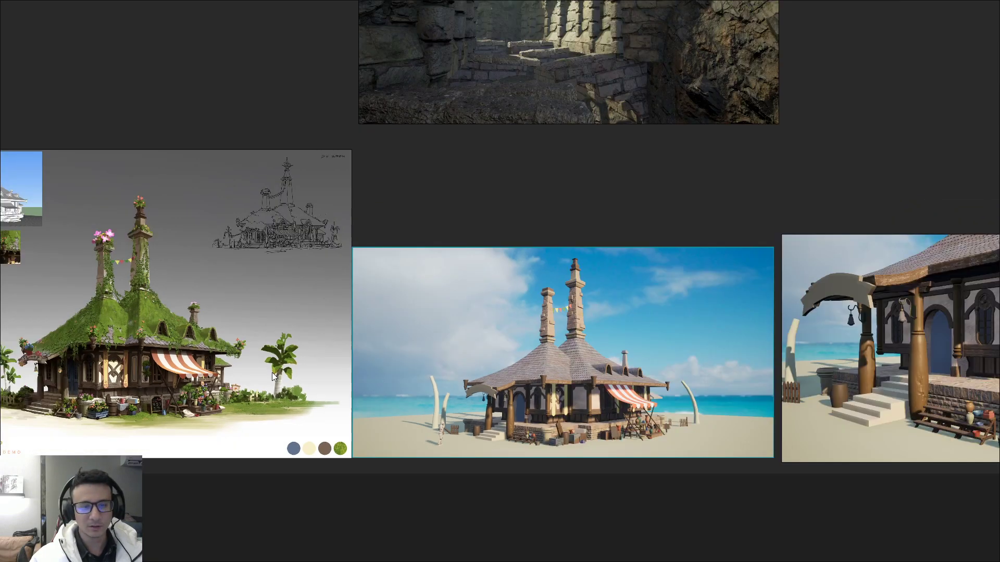
{"action": "mouse_move", "coordinate": [287, 391]}
{"action": "middle_mouse_down"}
{"action": "mouse_move", "coordinate": [430, 404]}
{"action": "mouse_move", "coordinate": [47, 425]}
{"action": "middle_mouse_up"}
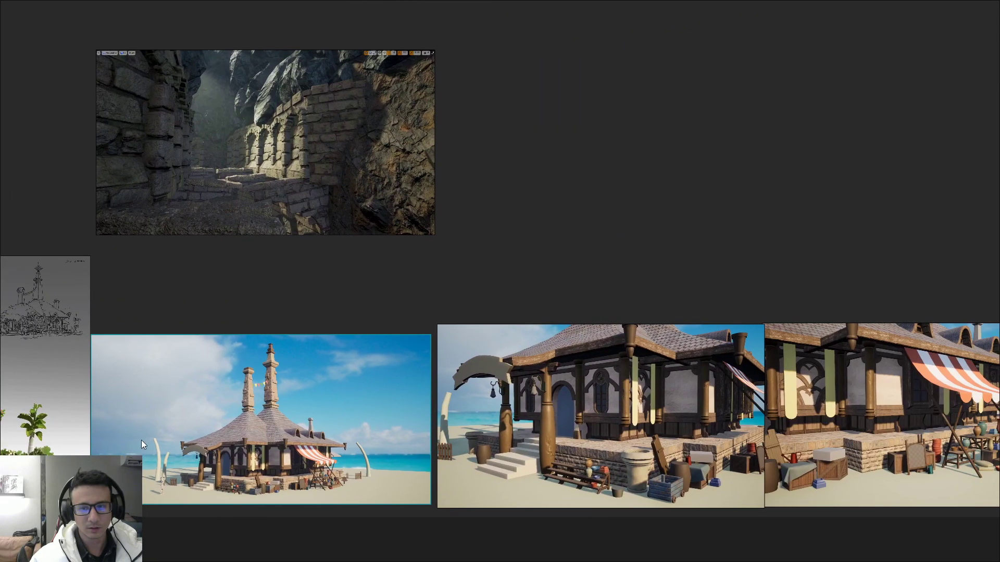
{"action": "scroll", "coordinate": [292, 436], "scroll_direction": "down", "scroll_amount": 5}
{"action": "scroll", "coordinate": [211, 450], "scroll_direction": "up", "scroll_amount": 5}
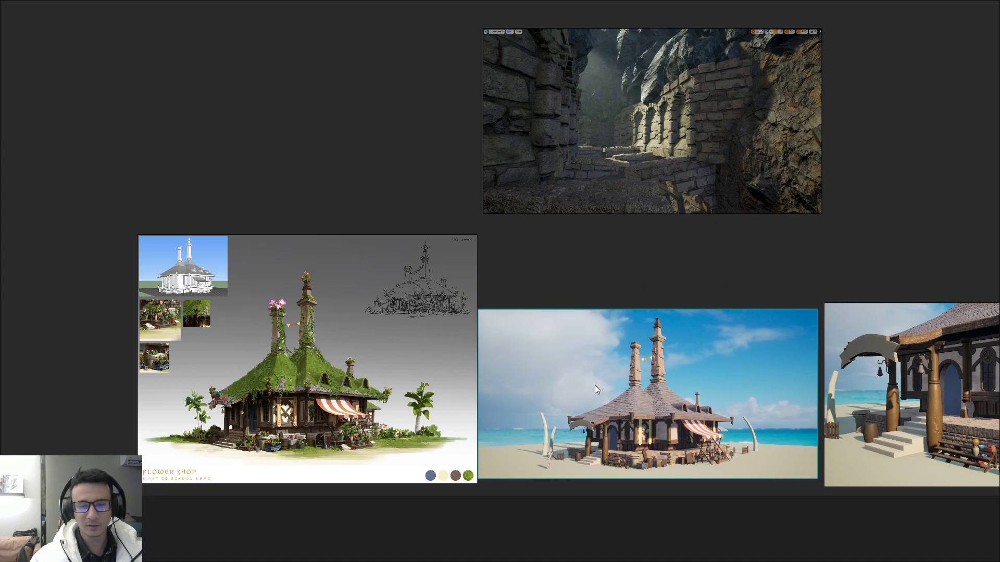
{"action": "mouse_move", "coordinate": [583, 388]}
{"action": "left_mouse_down"}
{"action": "mouse_move", "coordinate": [595, 388]}
{"action": "mouse_move", "coordinate": [583, 390]}
{"action": "left_mouse_up"}
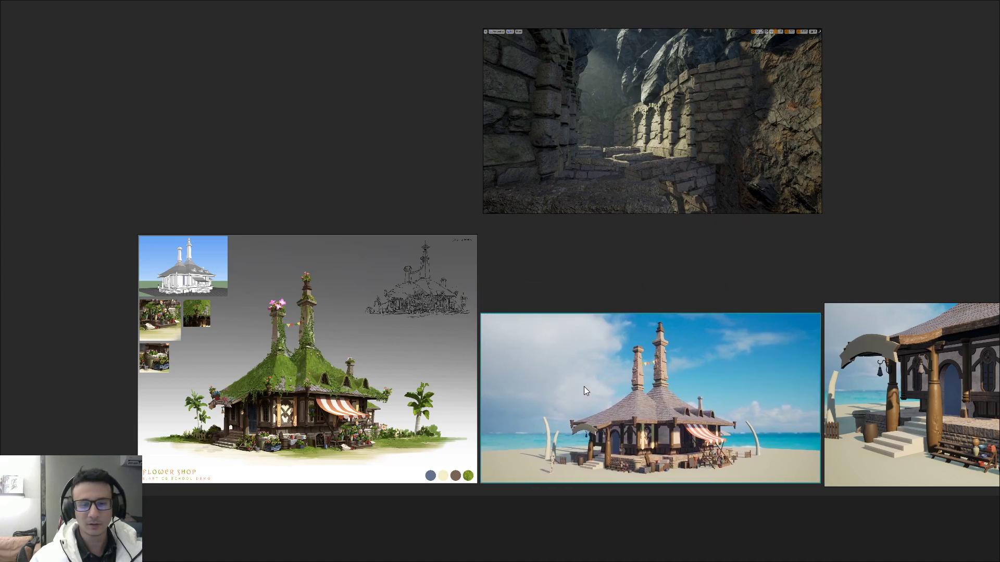
{"action": "double_click", "coordinate": [937, 392]}
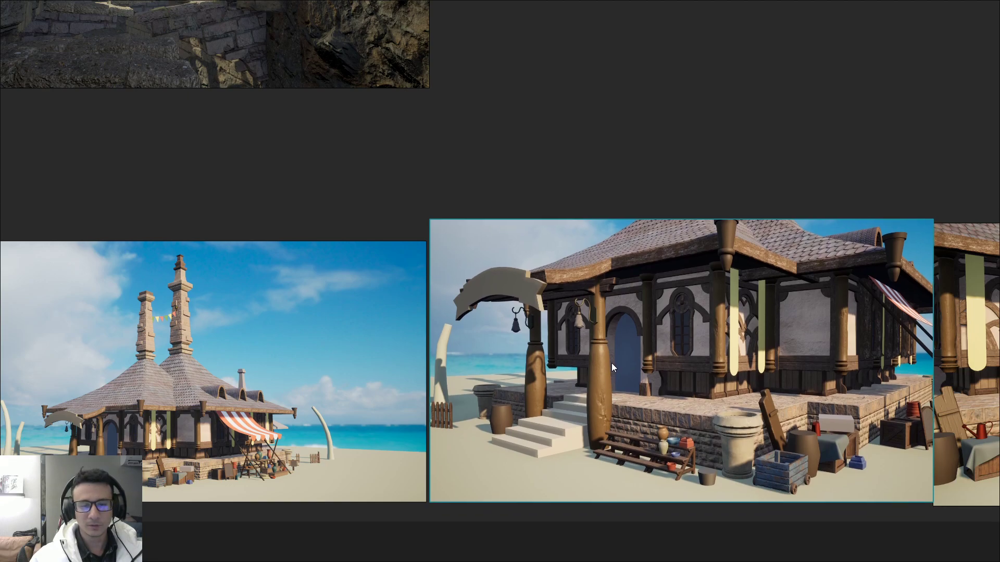
{"action": "key", "text": "Right"}
{"action": "left_click", "coordinate": [573, 350]}
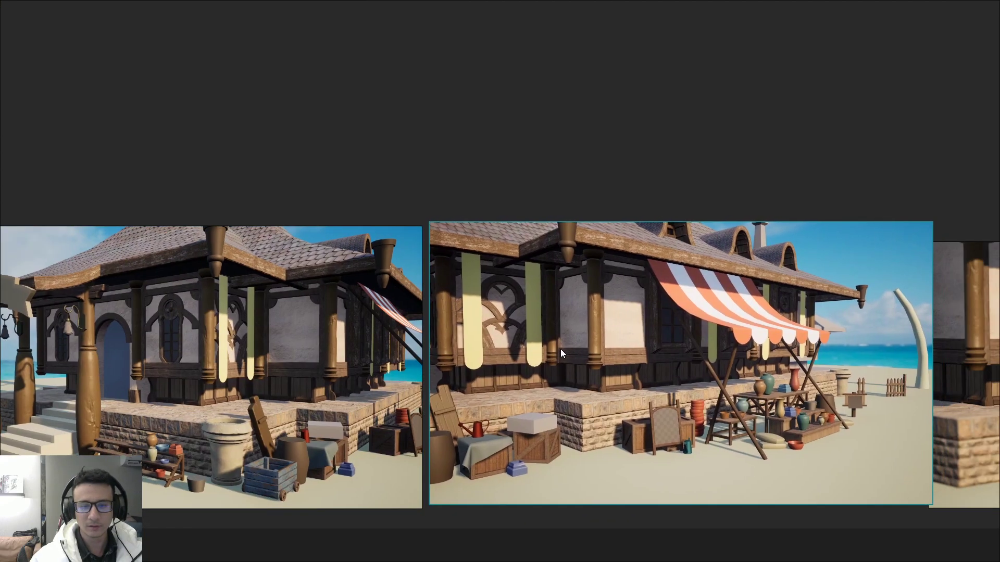
{"action": "scroll", "coordinate": [569, 349], "scroll_direction": "down", "scroll_amount": 3}
{"action": "scroll", "coordinate": [753, 342], "scroll_direction": "right", "scroll_amount": 5}
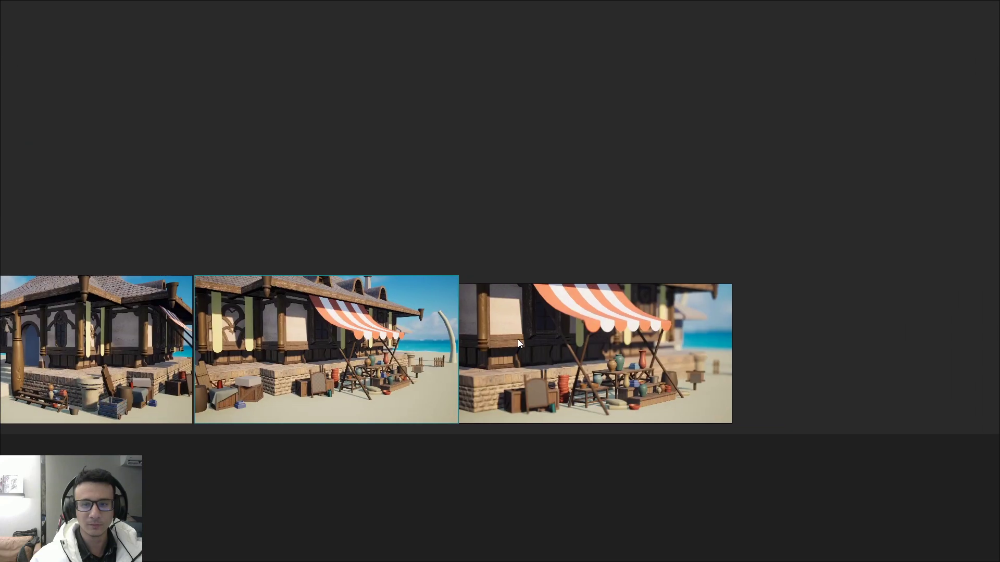
{"action": "left_click", "coordinate": [523, 338]}
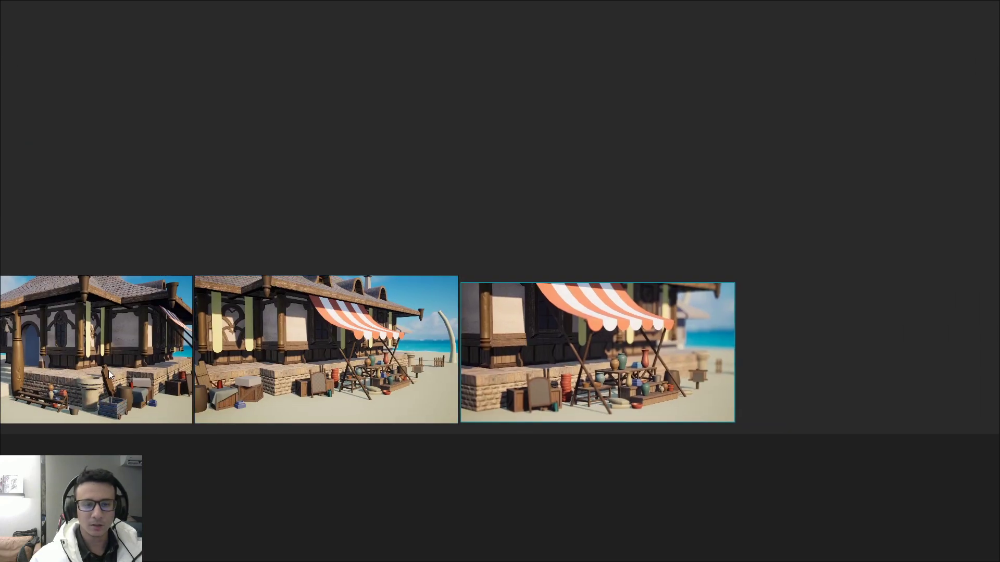
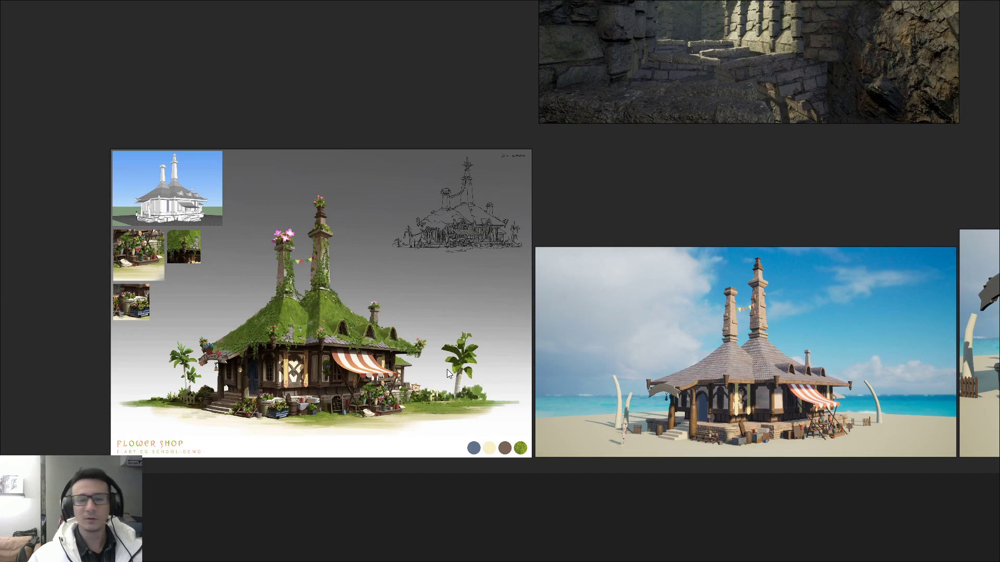
- Zoom and pan the reference board to centre the beach render, briefly checking the voice call
{"action": "scroll", "coordinate": [196, 354], "scroll_direction": "up", "scroll_amount": 4}
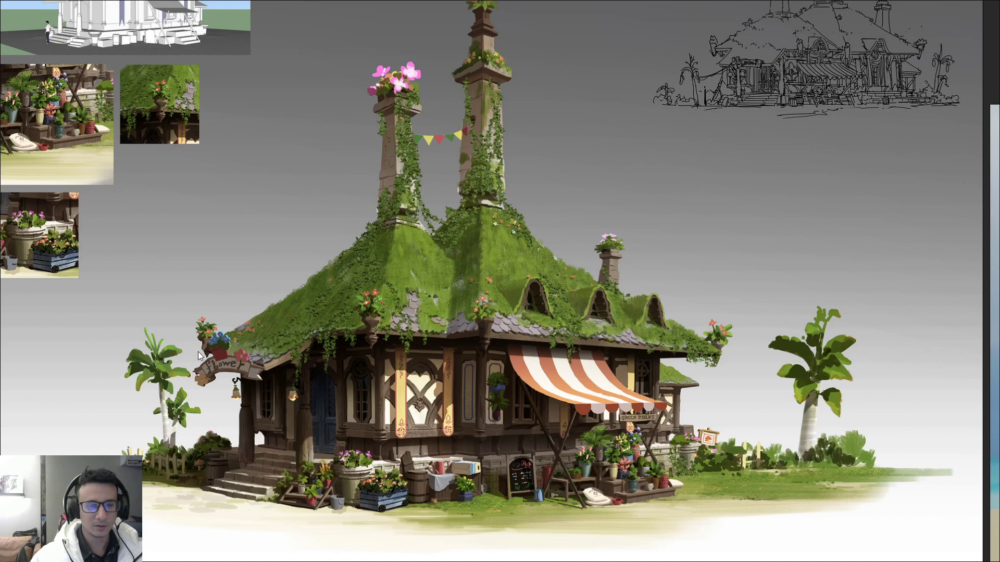
{"action": "scroll", "coordinate": [198, 351], "scroll_direction": "up", "scroll_amount": 4}
{"action": "scroll", "coordinate": [228, 315], "scroll_direction": "down", "scroll_amount": 6}
{"action": "scroll", "coordinate": [599, 358], "scroll_direction": "down", "scroll_amount": 3}
{"action": "middle_click_drag", "start_coordinate": [984, 367], "coordinate": [423, 372]}
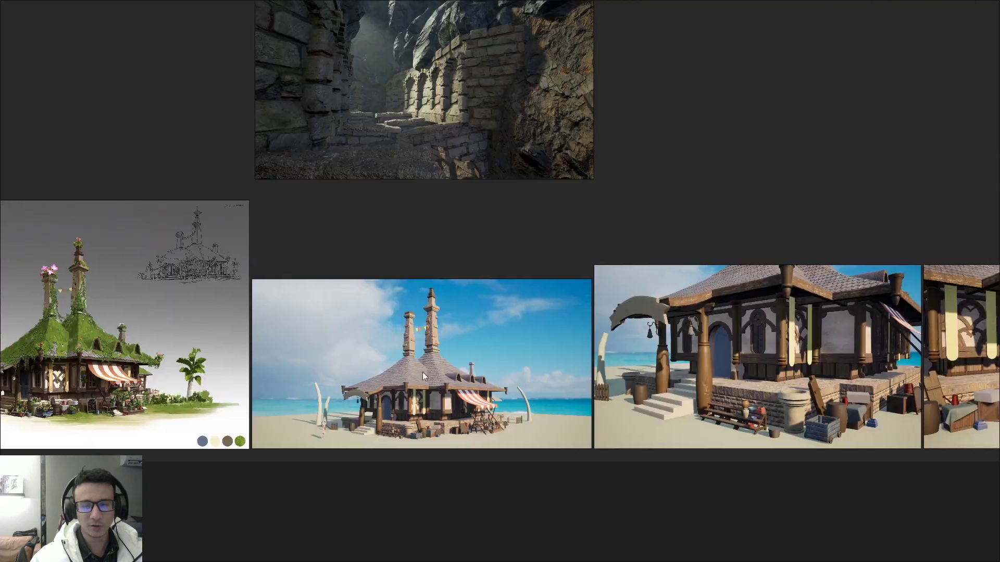
{"action": "scroll", "coordinate": [464, 347], "scroll_direction": "down", "scroll_amount": 3}
{"action": "scroll", "coordinate": [289, 336], "scroll_direction": "up", "scroll_amount": 6}
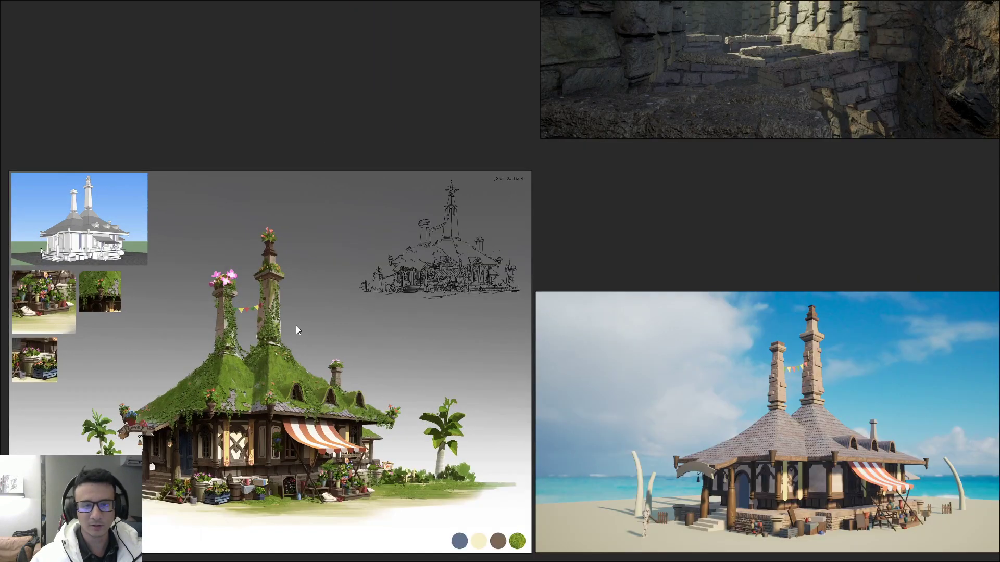
{"action": "scroll", "coordinate": [579, 423], "scroll_direction": "down", "scroll_amount": 5}
{"action": "scroll", "coordinate": [482, 417], "scroll_direction": "up", "scroll_amount": 6}
{"action": "scroll", "coordinate": [413, 420], "scroll_direction": "up", "scroll_amount": 5}
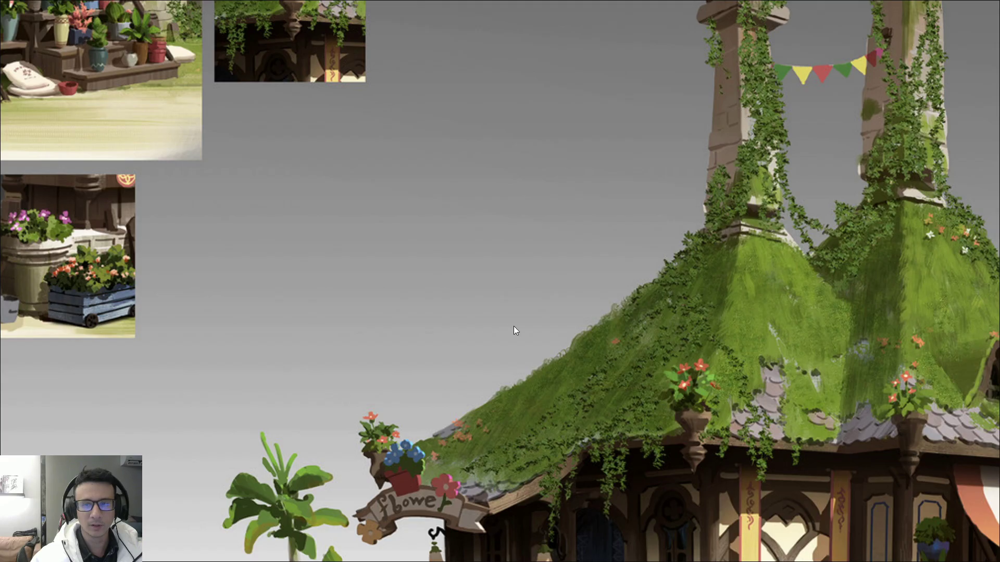
{"action": "scroll", "coordinate": [514, 331], "scroll_direction": "down", "scroll_amount": 3}
{"action": "scroll", "coordinate": [458, 349], "scroll_direction": "up", "scroll_amount": 1}
{"action": "scroll", "coordinate": [459, 349], "scroll_direction": "down", "scroll_amount": 2}
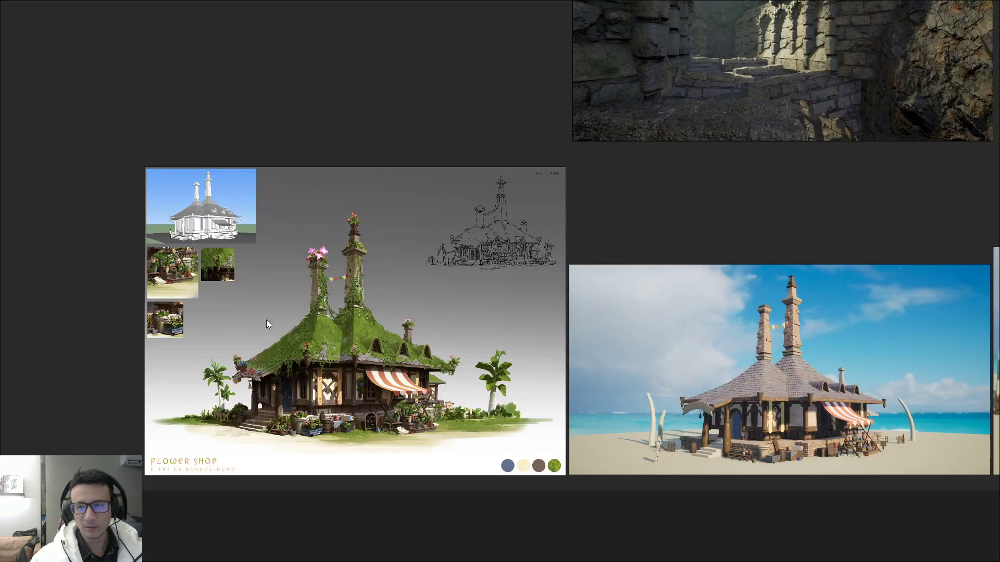
{"action": "scroll", "coordinate": [306, 269], "scroll_direction": "up", "scroll_amount": 2}
{"action": "scroll", "coordinate": [315, 303], "scroll_direction": "up", "scroll_amount": 3}
{"action": "scroll", "coordinate": [235, 217], "scroll_direction": "up", "scroll_amount": 2}
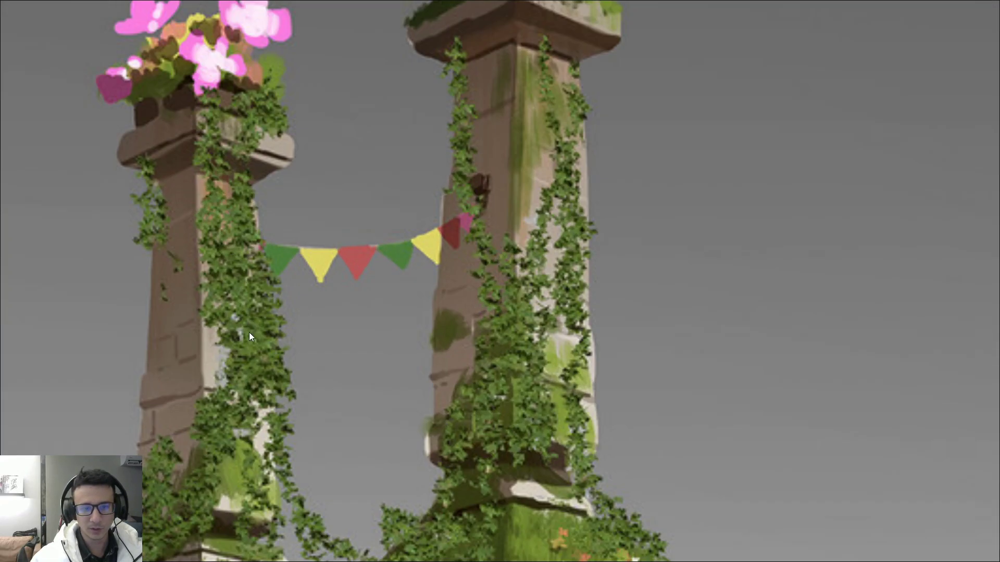
{"action": "scroll", "coordinate": [260, 359], "scroll_direction": "down", "scroll_amount": 2}
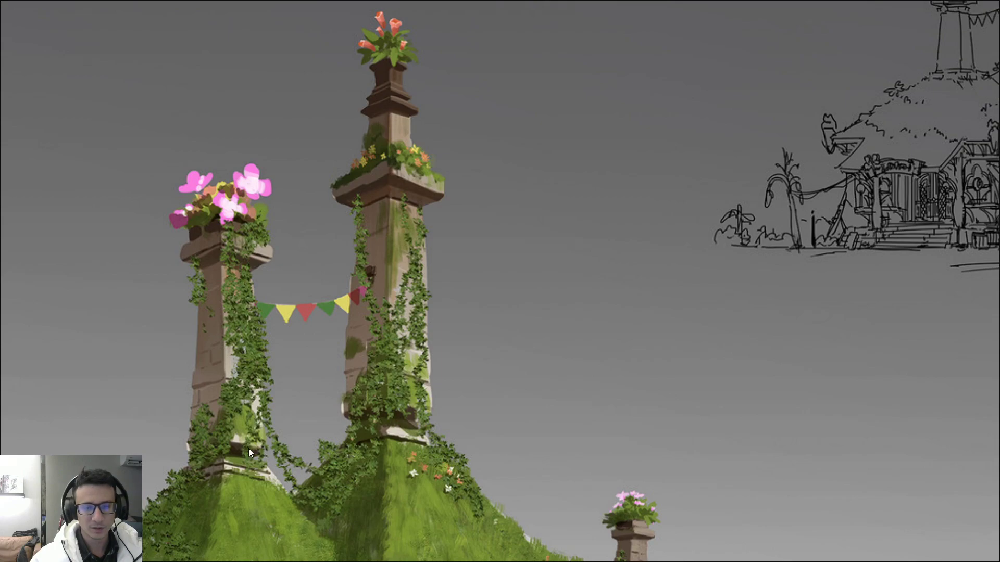
{"action": "scroll", "coordinate": [279, 489], "scroll_direction": "down", "scroll_amount": 3}
{"action": "scroll", "coordinate": [289, 475], "scroll_direction": "down", "scroll_amount": 2}
{"action": "scroll", "coordinate": [264, 371], "scroll_direction": "up", "scroll_amount": 4}
{"action": "scroll", "coordinate": [221, 207], "scroll_direction": "up", "scroll_amount": 3}
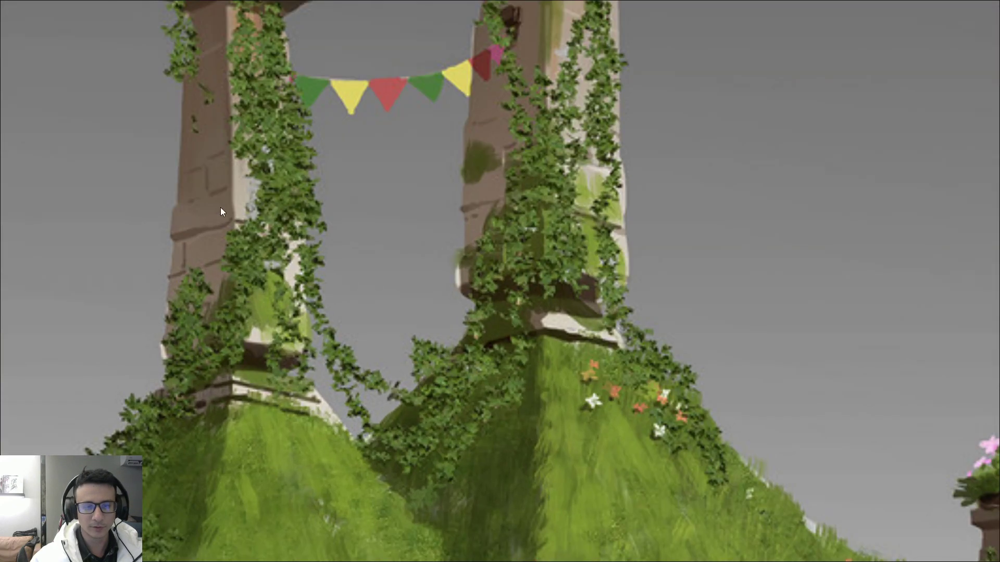
{"action": "scroll", "coordinate": [347, 399], "scroll_direction": "down", "scroll_amount": 2}
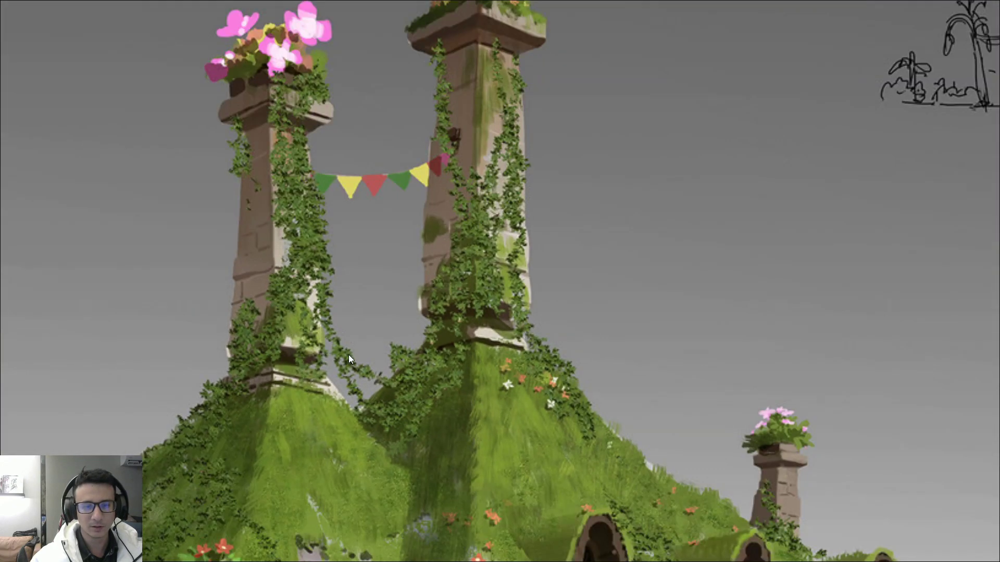
{"action": "scroll", "coordinate": [349, 354], "scroll_direction": "down", "scroll_amount": 1}
{"action": "scroll", "coordinate": [345, 415], "scroll_direction": "down", "scroll_amount": 3}
{"action": "scroll", "coordinate": [341, 323], "scroll_direction": "up", "scroll_amount": 2}
{"action": "scroll", "coordinate": [342, 321], "scroll_direction": "down", "scroll_amount": 2}
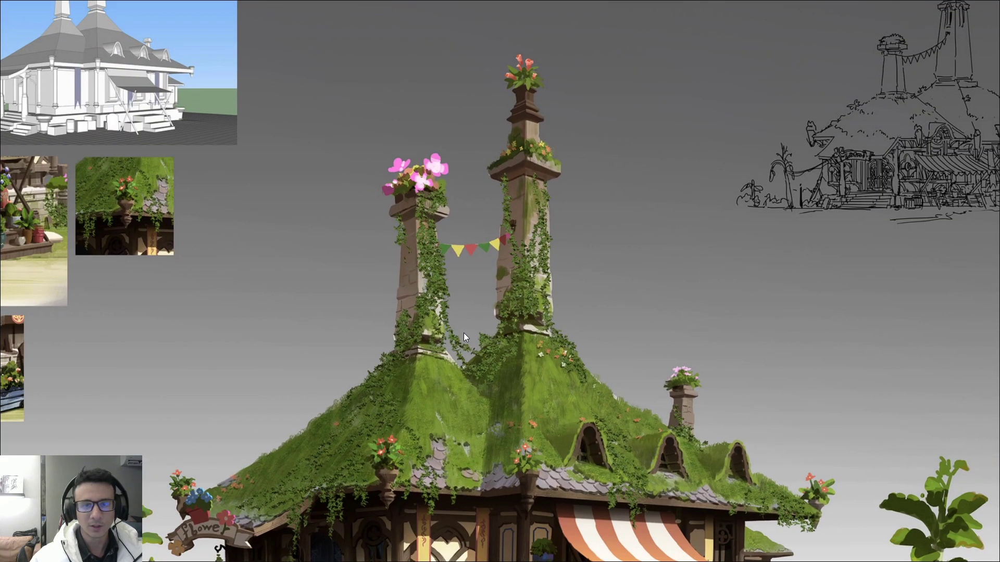
{"action": "scroll", "coordinate": [464, 333], "scroll_direction": "down", "scroll_amount": 2}
{"action": "scroll", "coordinate": [458, 321], "scroll_direction": "up", "scroll_amount": 3}
{"action": "scroll", "coordinate": [433, 228], "scroll_direction": "up", "scroll_amount": 2}
{"action": "scroll", "coordinate": [302, 301], "scroll_direction": "down", "scroll_amount": 3}
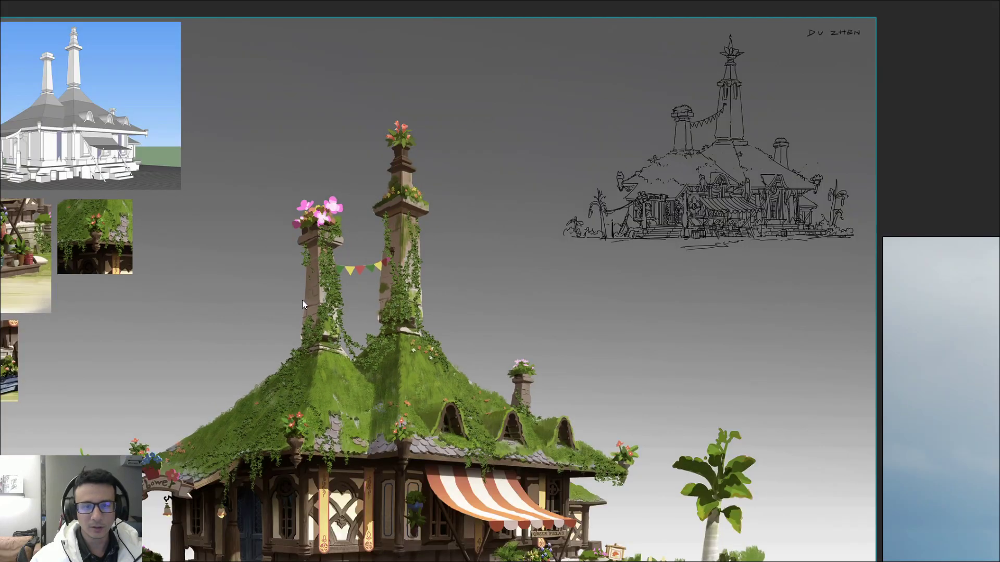
{"action": "key", "text": "alt+Tab"}
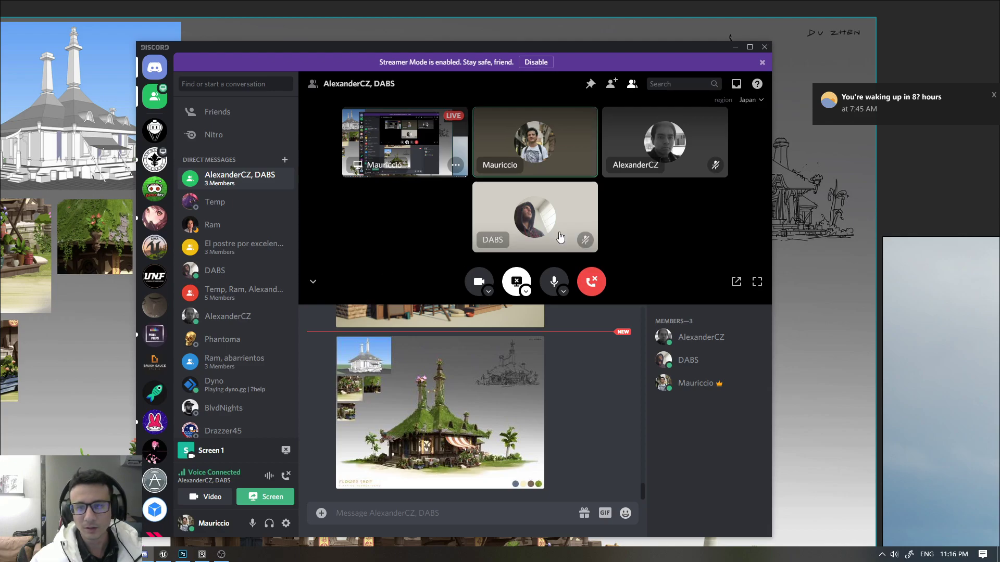
{"action": "left_click", "coordinate": [842, 186]}
{"action": "scroll", "coordinate": [461, 205], "scroll_direction": "down", "scroll_amount": 3}
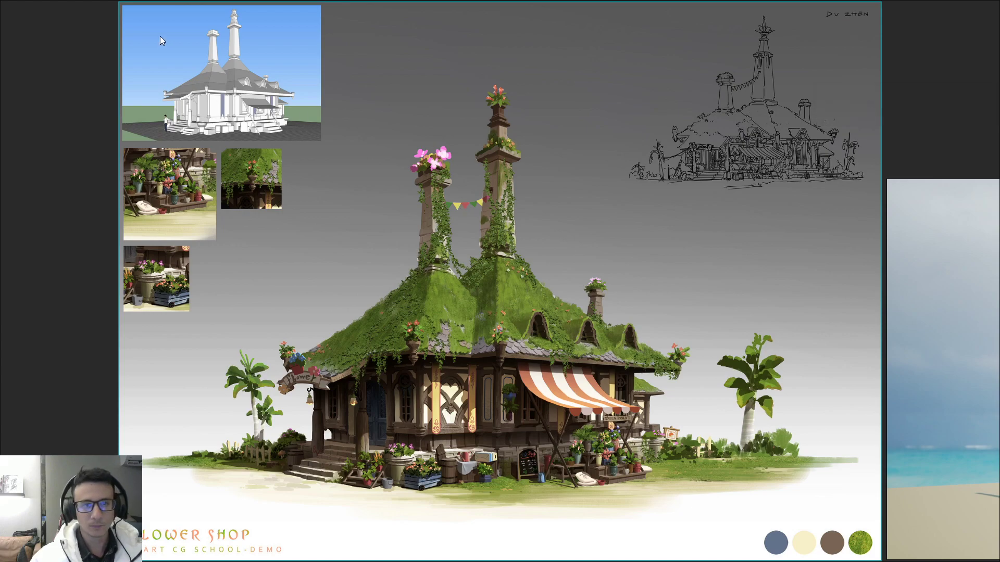
- Try capturing the whole concept image, then cancel the selection
{"action": "key", "text": "F1"}
{"action": "left_click_drag", "start_coordinate": [119, 0], "coordinate": [817, 526]}
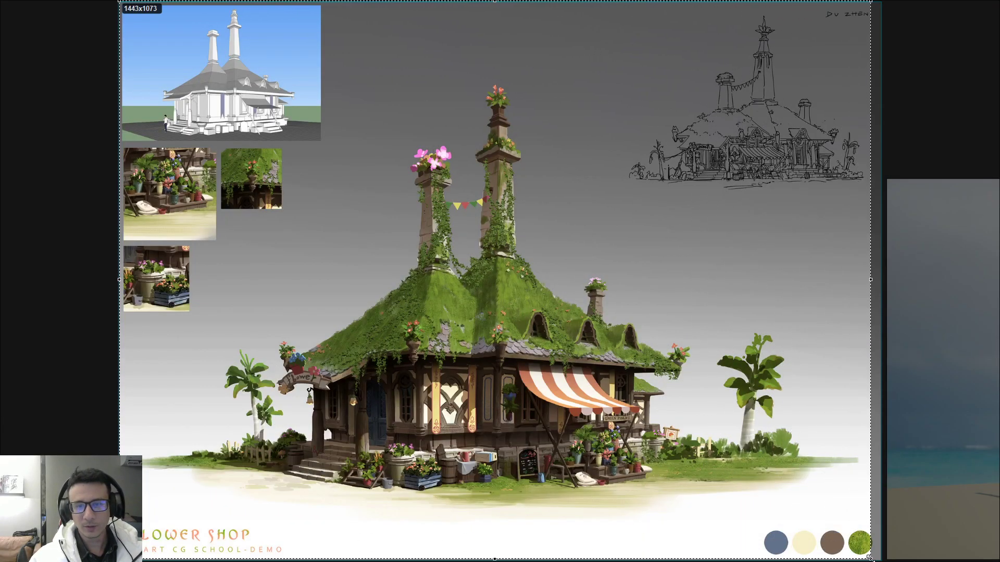
{"action": "key", "text": "ctrl+c"}
{"action": "scroll", "coordinate": [451, 208], "scroll_direction": "up", "scroll_amount": 5}
{"action": "scroll", "coordinate": [303, 251], "scroll_direction": "down", "scroll_amount": 5}
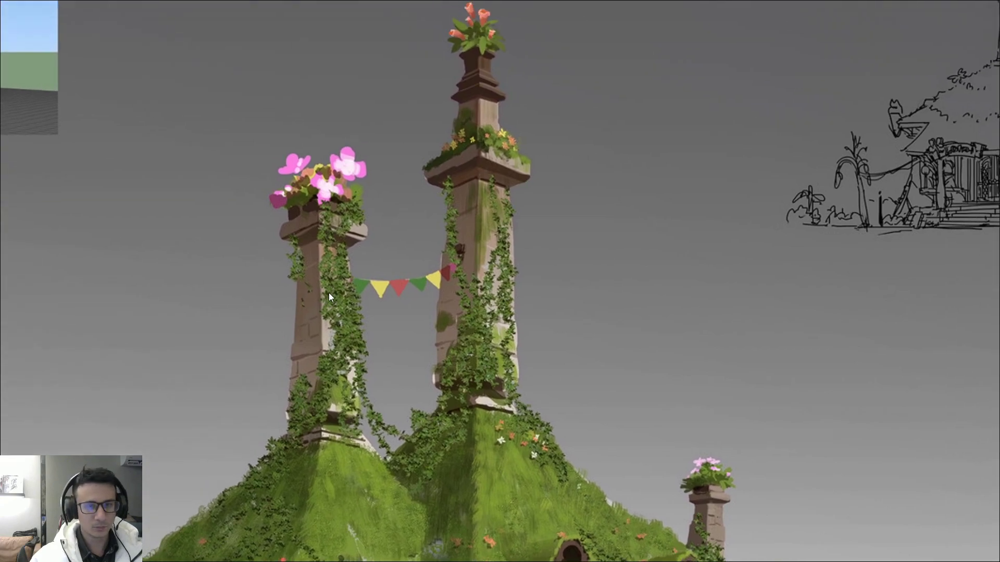
- Capture the concept chimneys and sketch a red banner hanging below the bunting
{"action": "key", "text": "F1"}
{"action": "mouse_move", "coordinate": [221, 0]}
{"action": "left_mouse_down"}
{"action": "mouse_move", "coordinate": [663, 450]}
{"action": "mouse_move", "coordinate": [690, 554]}
{"action": "left_mouse_up"}
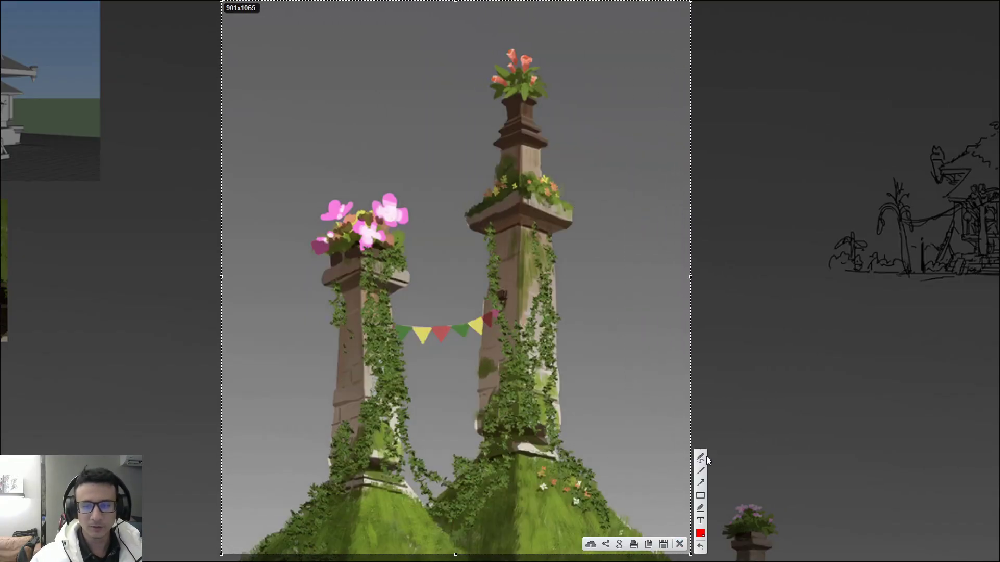
{"action": "left_click", "coordinate": [700, 458]}
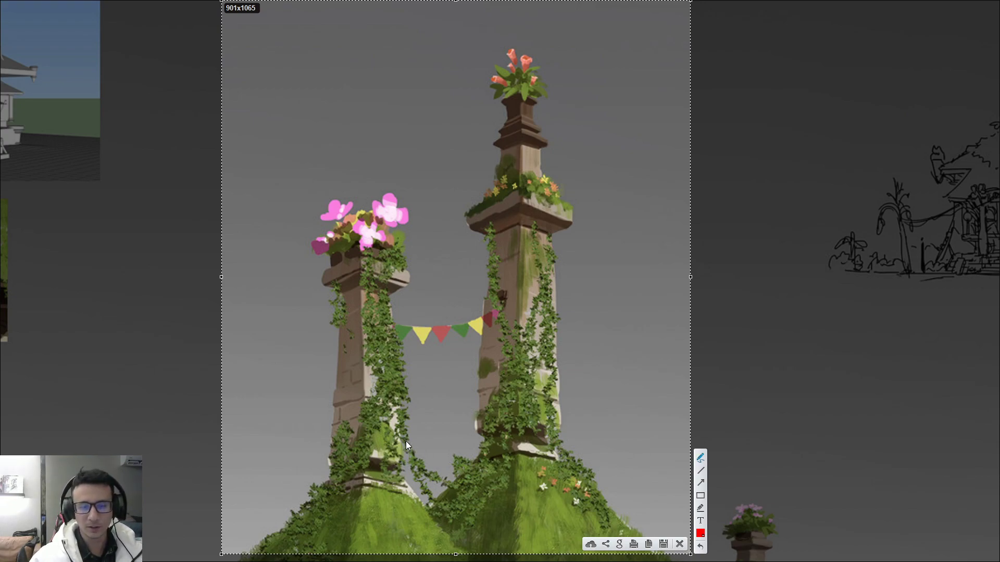
{"action": "left_click_drag", "start_coordinate": [404, 438], "coordinate": [397, 475]}
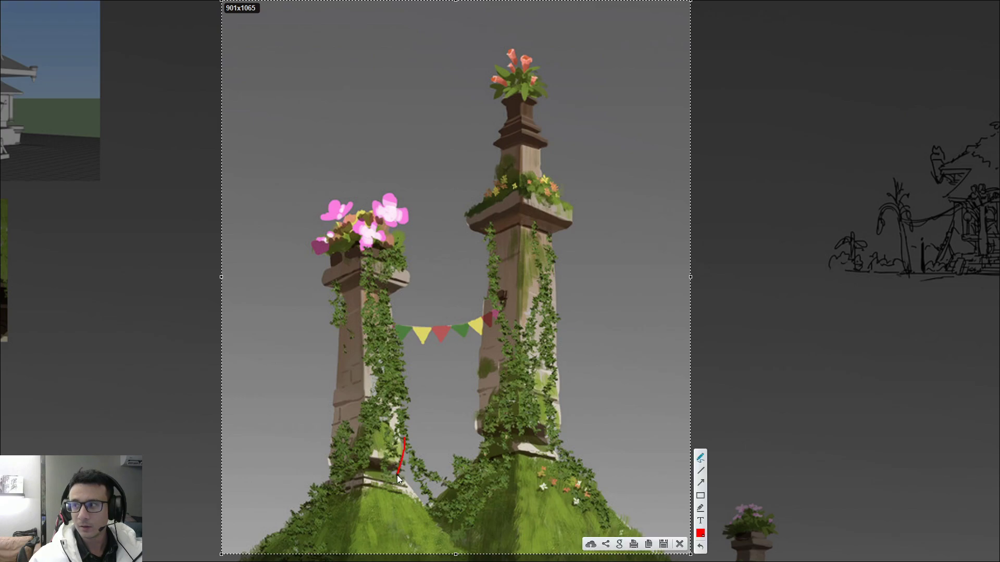
{"action": "left_click", "coordinate": [398, 478]}
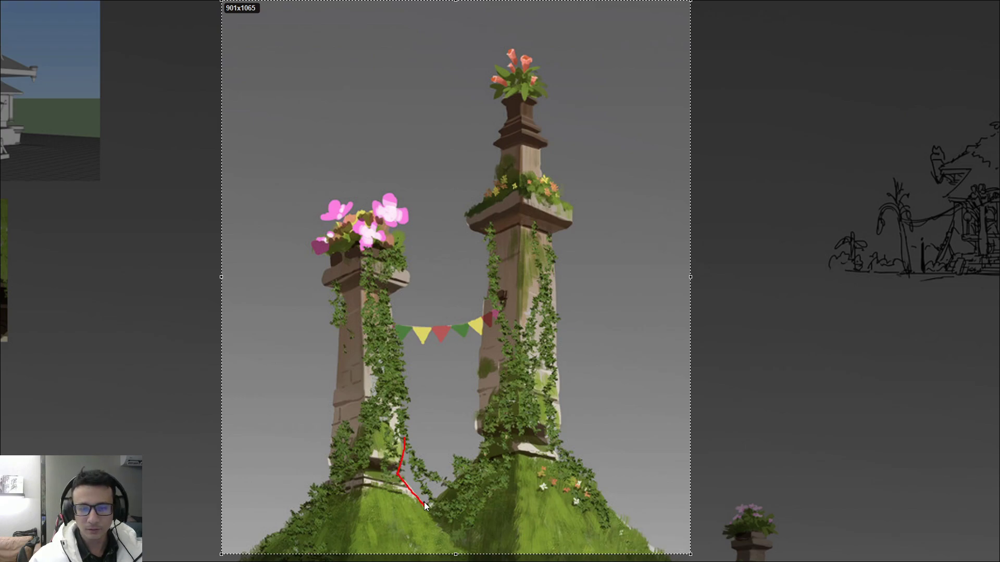
{"action": "mouse_move", "coordinate": [402, 449]}
{"action": "left_mouse_down"}
{"action": "mouse_move", "coordinate": [433, 504]}
{"action": "mouse_move", "coordinate": [417, 465]}
{"action": "mouse_move", "coordinate": [448, 483]}
{"action": "left_mouse_up"}
{"action": "mouse_move", "coordinate": [409, 343]}
{"action": "left_mouse_down"}
{"action": "mouse_move", "coordinate": [408, 416]}
{"action": "mouse_move", "coordinate": [443, 480]}
{"action": "mouse_move", "coordinate": [454, 461]}
{"action": "mouse_move", "coordinate": [471, 462]}
{"action": "left_mouse_up"}
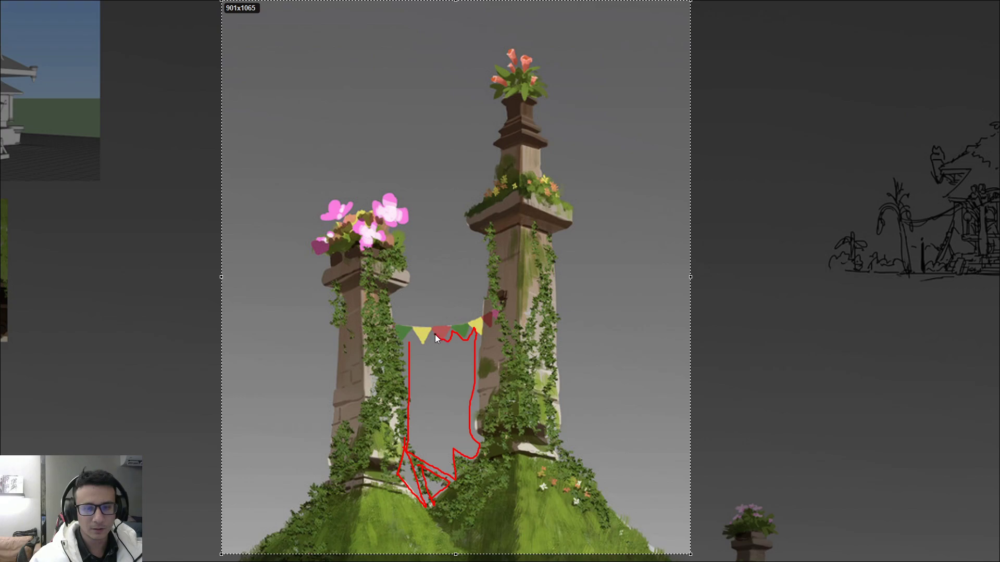
{"action": "left_click_drag", "start_coordinate": [409, 332], "coordinate": [402, 354]}
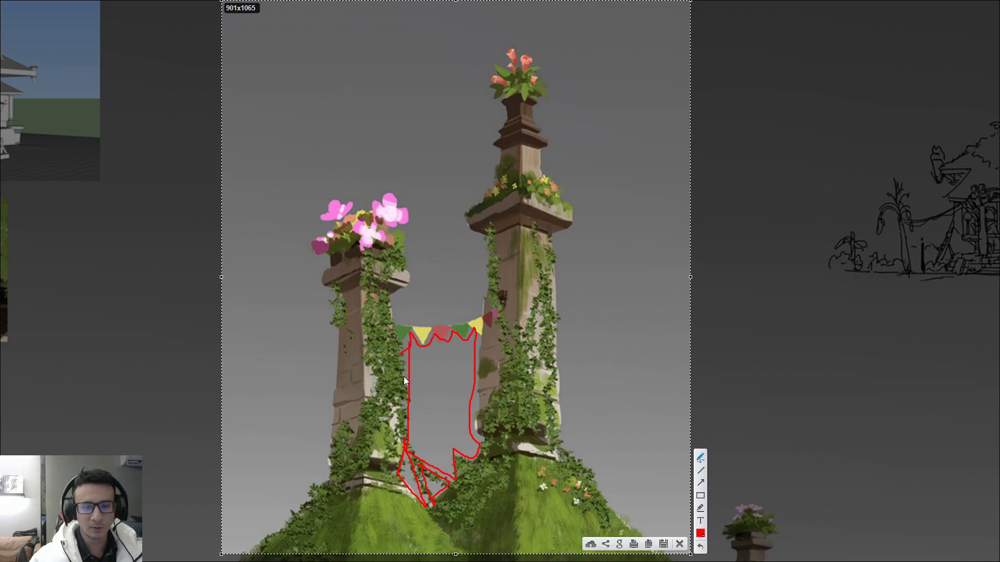
- Discard the markup, frame a new capture around both chimneys, then close it
{"action": "left_click", "coordinate": [679, 544]}
{"action": "key", "text": "F1"}
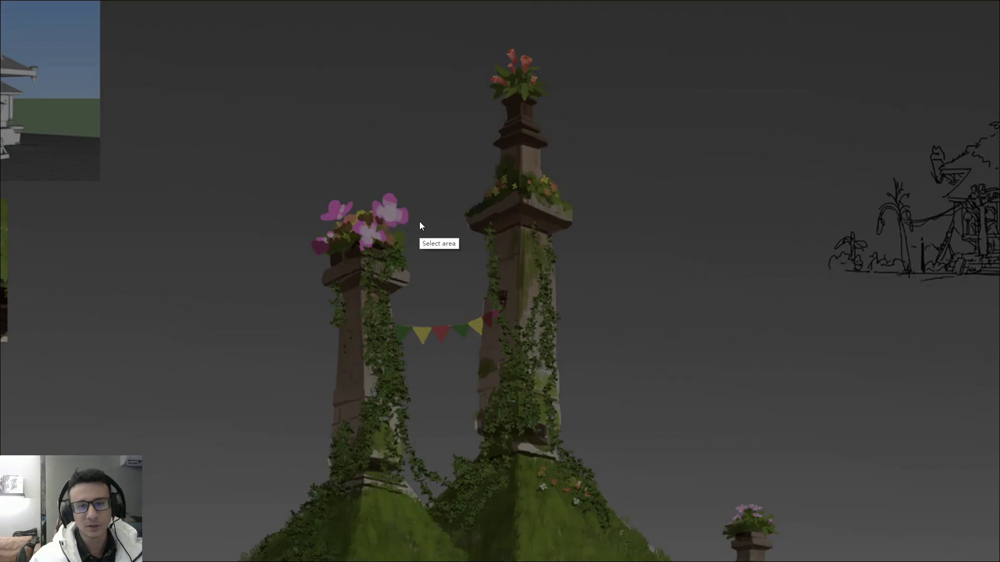
{"action": "mouse_move", "coordinate": [395, 227]}
{"action": "left_mouse_down"}
{"action": "mouse_move", "coordinate": [413, 262]}
{"action": "mouse_move", "coordinate": [731, 498]}
{"action": "left_mouse_up"}
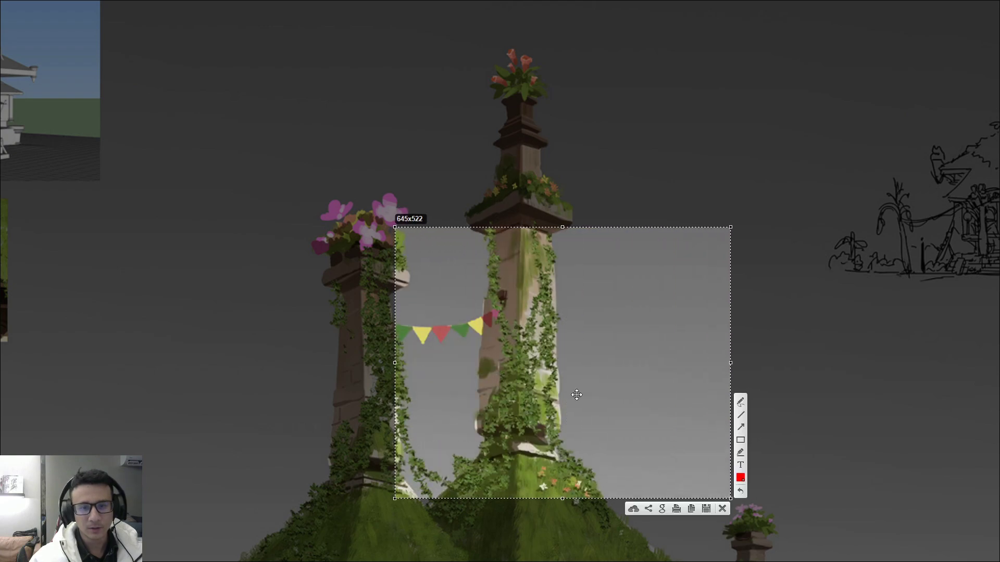
{"action": "left_click_drag", "start_coordinate": [393, 225], "coordinate": [313, 171]}
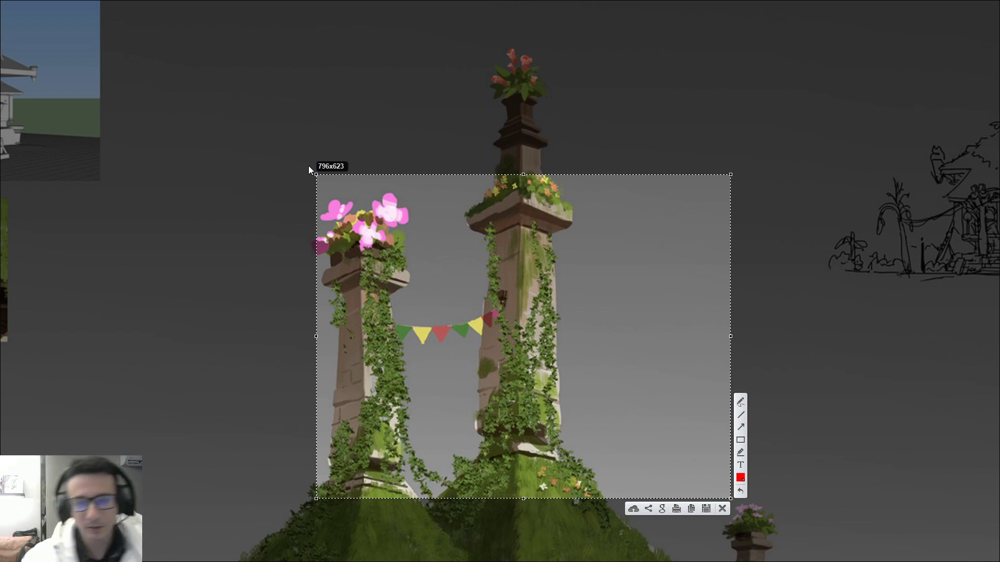
{"action": "mouse_move", "coordinate": [416, 331]}
{"action": "left_mouse_down"}
{"action": "mouse_move", "coordinate": [415, 362]}
{"action": "mouse_move", "coordinate": [478, 460]}
{"action": "mouse_move", "coordinate": [405, 339]}
{"action": "mouse_move", "coordinate": [398, 295]}
{"action": "mouse_move", "coordinate": [443, 209]}
{"action": "mouse_move", "coordinate": [474, 277]}
{"action": "mouse_move", "coordinate": [474, 329]}
{"action": "left_mouse_up"}
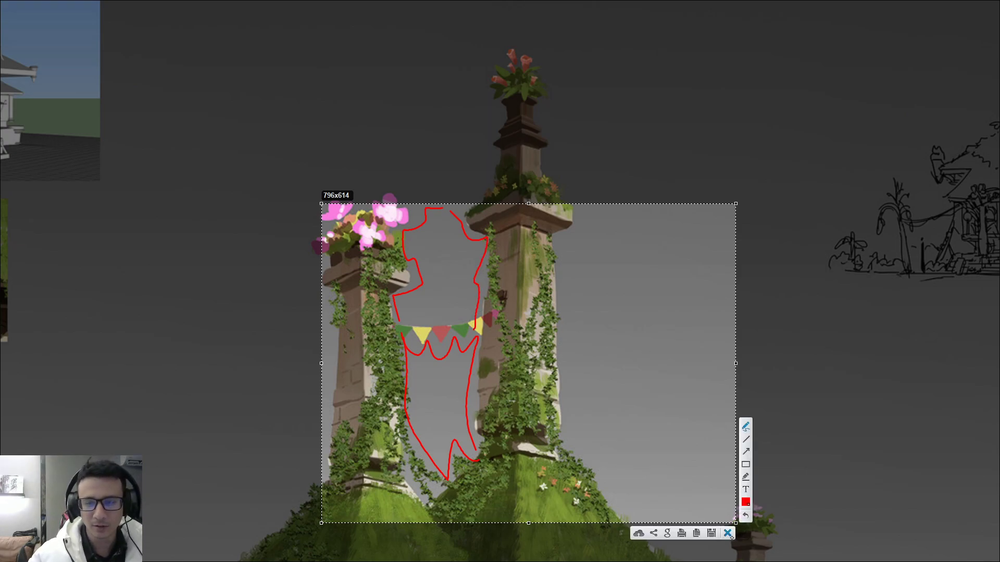
{"action": "left_click", "coordinate": [729, 535]}
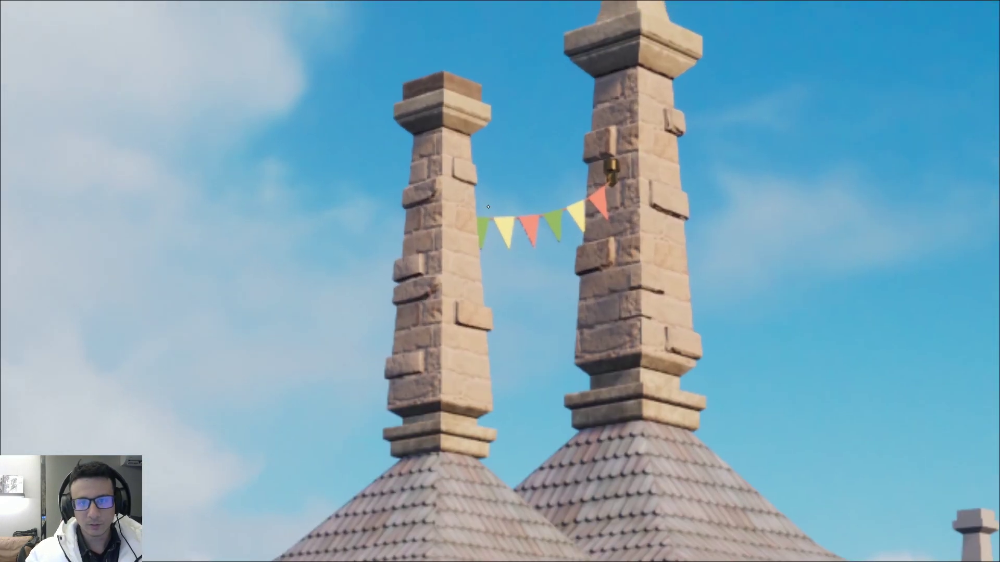
- Capture the in-game towers and outline a red banner between them from tower tops to roof
{"action": "key", "text": "Print"}
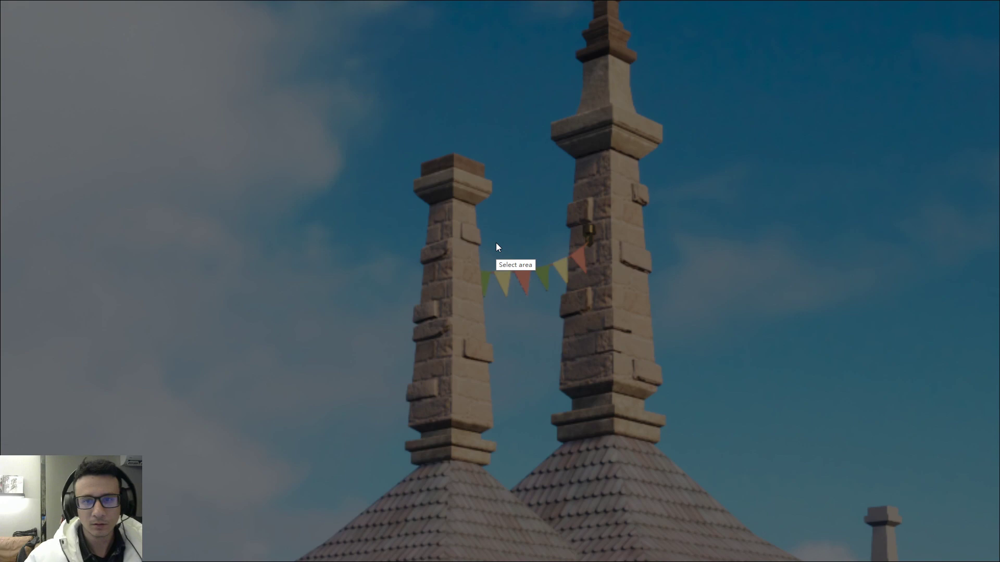
{"action": "left_click_drag", "start_coordinate": [381, 40], "coordinate": [709, 533]}
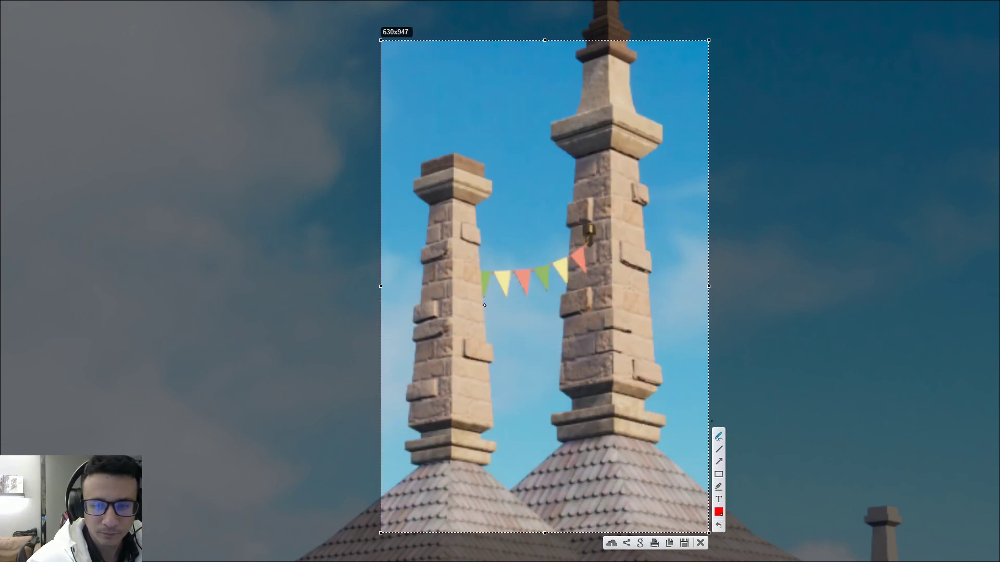
{"action": "left_click_drag", "start_coordinate": [488, 298], "coordinate": [496, 390]}
{"action": "mouse_move", "coordinate": [491, 430]}
{"action": "left_mouse_down"}
{"action": "mouse_move", "coordinate": [567, 399]}
{"action": "mouse_move", "coordinate": [511, 278]}
{"action": "mouse_move", "coordinate": [492, 280]}
{"action": "left_mouse_up"}
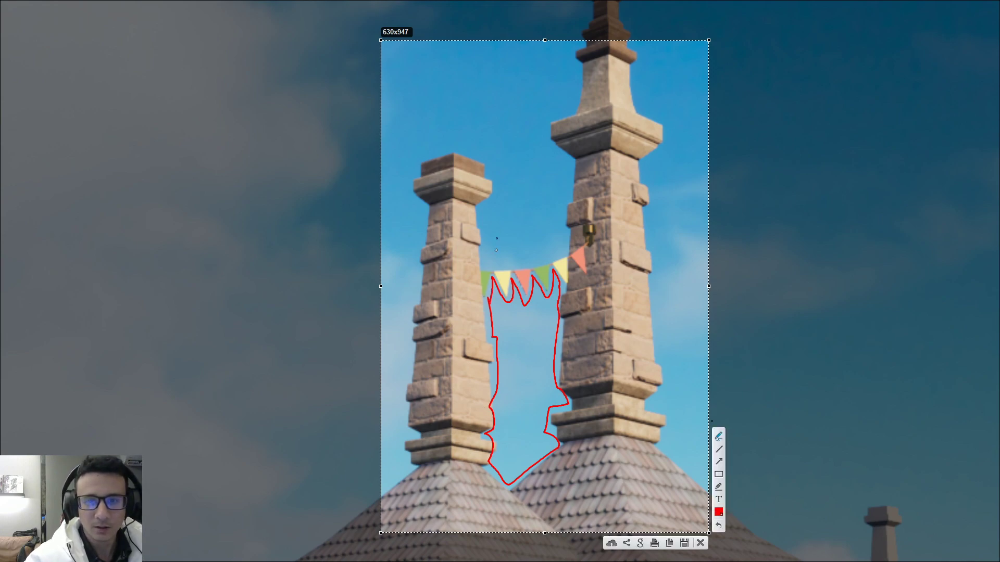
{"action": "left_click_drag", "start_coordinate": [490, 273], "coordinate": [503, 176]}
{"action": "mouse_move", "coordinate": [551, 125]}
{"action": "left_mouse_down"}
{"action": "mouse_move", "coordinate": [565, 225]}
{"action": "mouse_move", "coordinate": [555, 276]}
{"action": "left_mouse_up"}
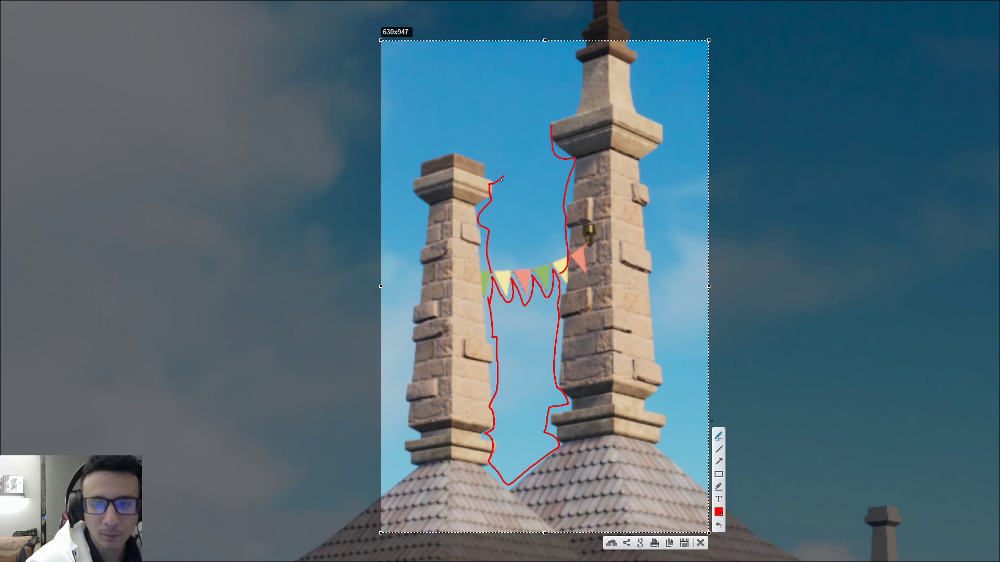
{"action": "left_click_drag", "start_coordinate": [501, 179], "coordinate": [550, 132]}
- Hatch the banner shape with diagonal red lines from top to bottom
{"action": "mouse_move", "coordinate": [494, 223]}
{"action": "left_mouse_down"}
{"action": "mouse_move", "coordinate": [548, 151]}
{"action": "mouse_move", "coordinate": [554, 169]}
{"action": "left_mouse_up"}
{"action": "left_click_drag", "start_coordinate": [503, 241], "coordinate": [563, 185]}
{"action": "mouse_move", "coordinate": [504, 256]}
{"action": "left_mouse_down"}
{"action": "mouse_move", "coordinate": [549, 214]}
{"action": "mouse_move", "coordinate": [567, 223]}
{"action": "left_mouse_up"}
{"action": "left_click_drag", "start_coordinate": [487, 333], "coordinate": [546, 294]}
{"action": "left_click_drag", "start_coordinate": [508, 347], "coordinate": [560, 313]}
{"action": "left_click_drag", "start_coordinate": [500, 378], "coordinate": [536, 357]}
{"action": "left_click_drag", "start_coordinate": [505, 404], "coordinate": [541, 385]}
{"action": "left_click_drag", "start_coordinate": [514, 424], "coordinate": [575, 390]}
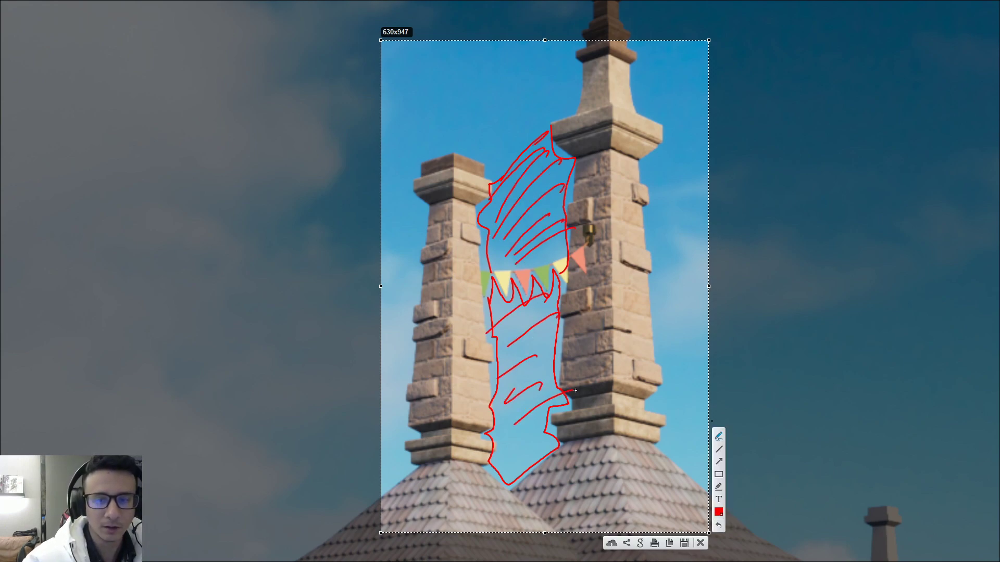
- Close the capture, fit the concept and render, and zoom onto the concept's ivy-covered chimneys
{"action": "key", "text": "Escape"}
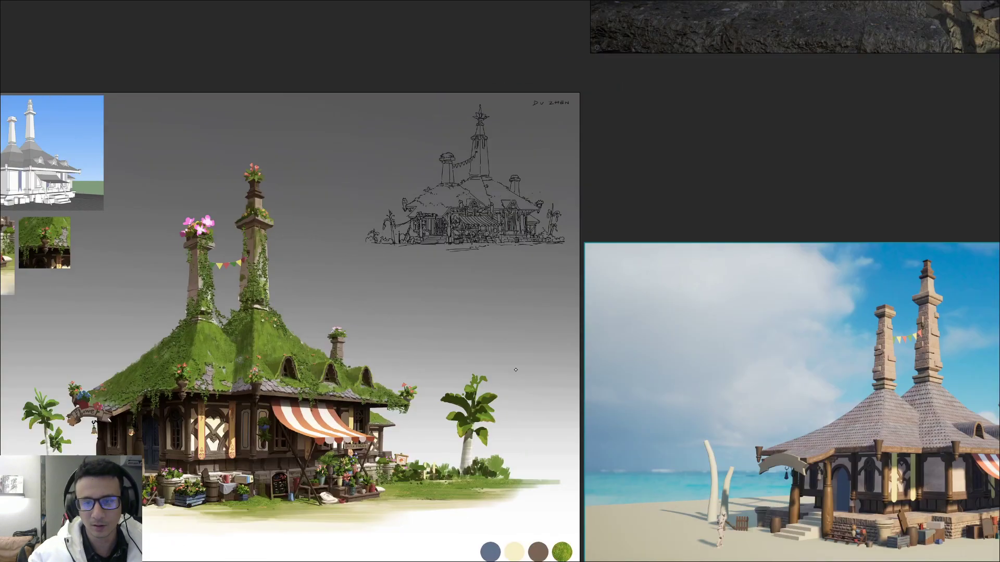
{"action": "double_click", "coordinate": [516, 369]}
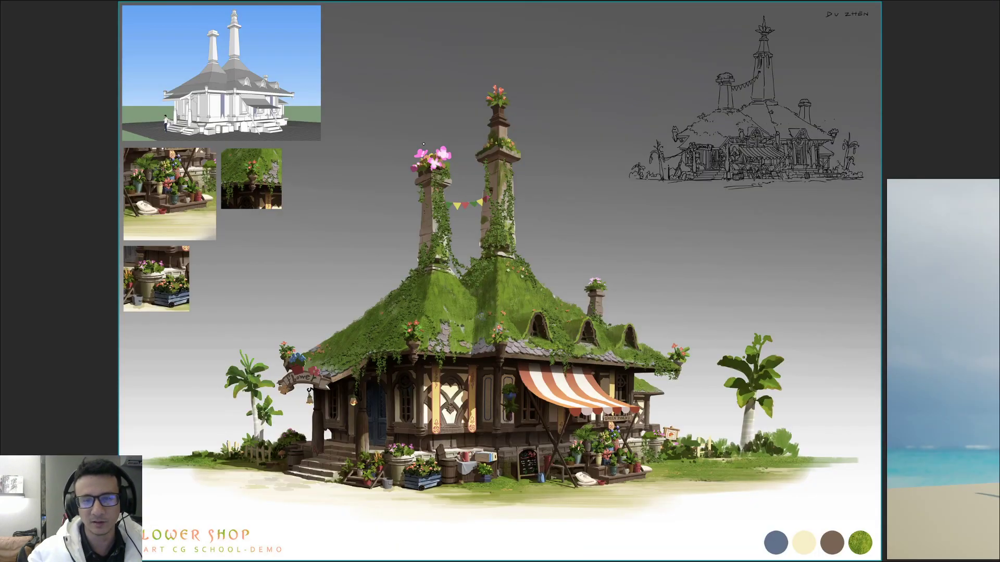
{"action": "scroll", "coordinate": [423, 145], "scroll_direction": "up", "scroll_amount": 5}
{"action": "scroll", "coordinate": [423, 144], "scroll_direction": "down", "scroll_amount": 5}
{"action": "double_click", "coordinate": [942, 312]}
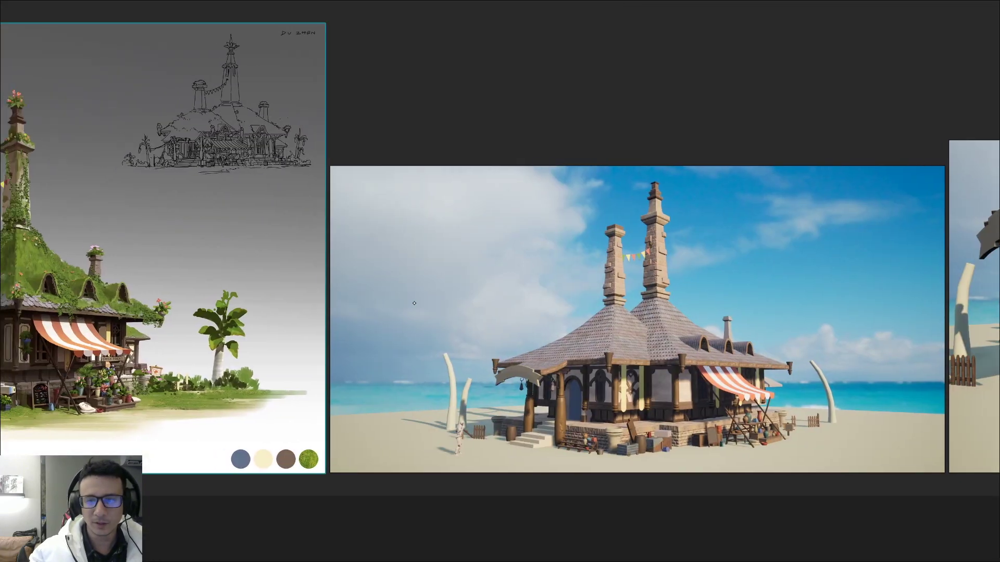
{"action": "middle_click_drag", "start_coordinate": [414, 303], "coordinate": [822, 299]}
{"action": "scroll", "coordinate": [348, 259], "scroll_direction": "up", "scroll_amount": 8}
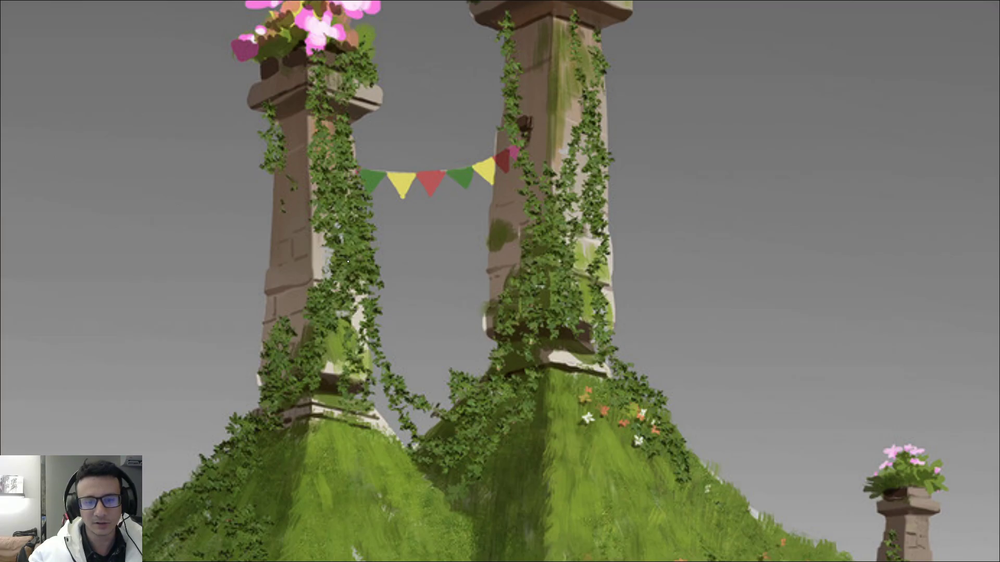
{"action": "scroll", "coordinate": [348, 262], "scroll_direction": "down", "scroll_amount": 5}
{"action": "scroll", "coordinate": [331, 310], "scroll_direction": "up", "scroll_amount": 5}
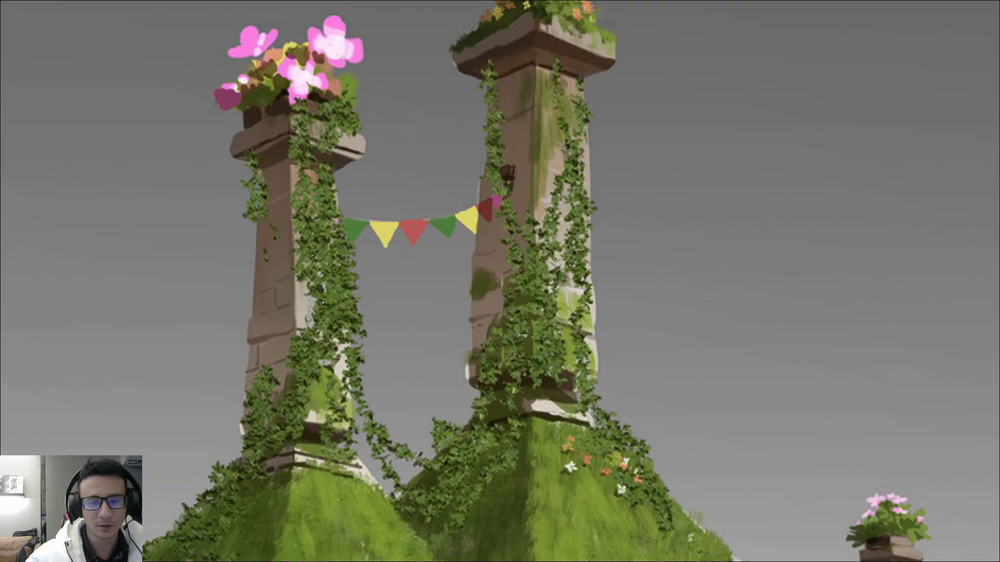
{"action": "key", "text": "Print"}
- Capture the concept chimneys, outline a red banner between them down to the grass, then dismiss it
{"action": "left_click_drag", "start_coordinate": [178, 21], "coordinate": [657, 525]}
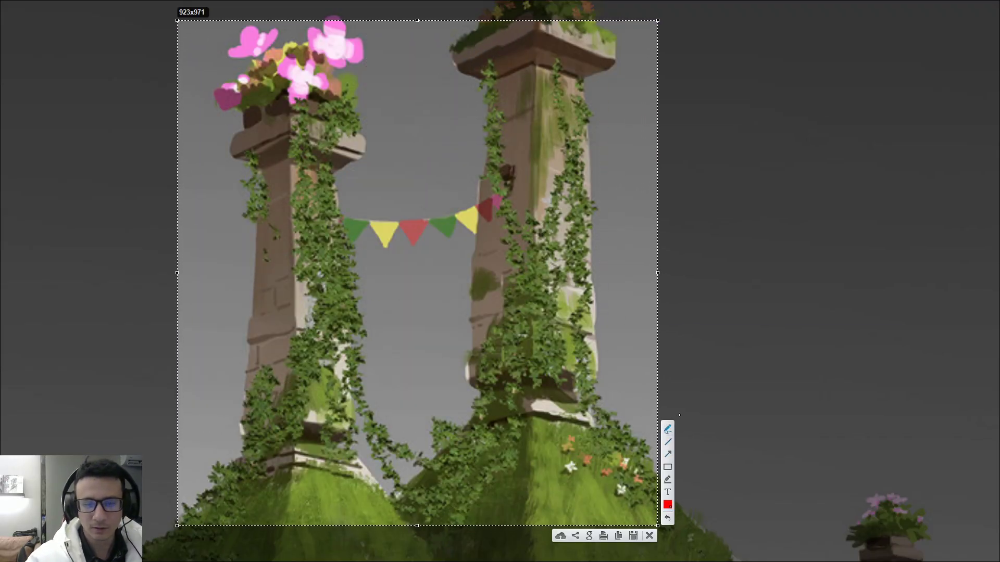
{"action": "mouse_move", "coordinate": [354, 393]}
{"action": "left_mouse_down"}
{"action": "mouse_move", "coordinate": [373, 432]}
{"action": "mouse_move", "coordinate": [422, 471]}
{"action": "left_mouse_up"}
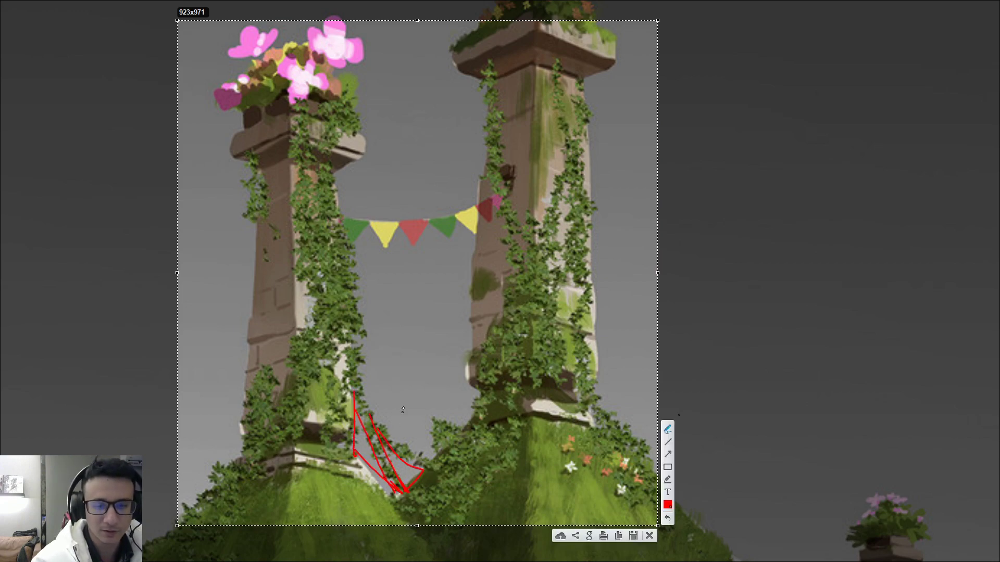
{"action": "mouse_move", "coordinate": [352, 240]}
{"action": "left_mouse_down"}
{"action": "mouse_move", "coordinate": [459, 381]}
{"action": "mouse_move", "coordinate": [476, 242]}
{"action": "mouse_move", "coordinate": [411, 249]}
{"action": "mouse_move", "coordinate": [361, 236]}
{"action": "left_mouse_up"}
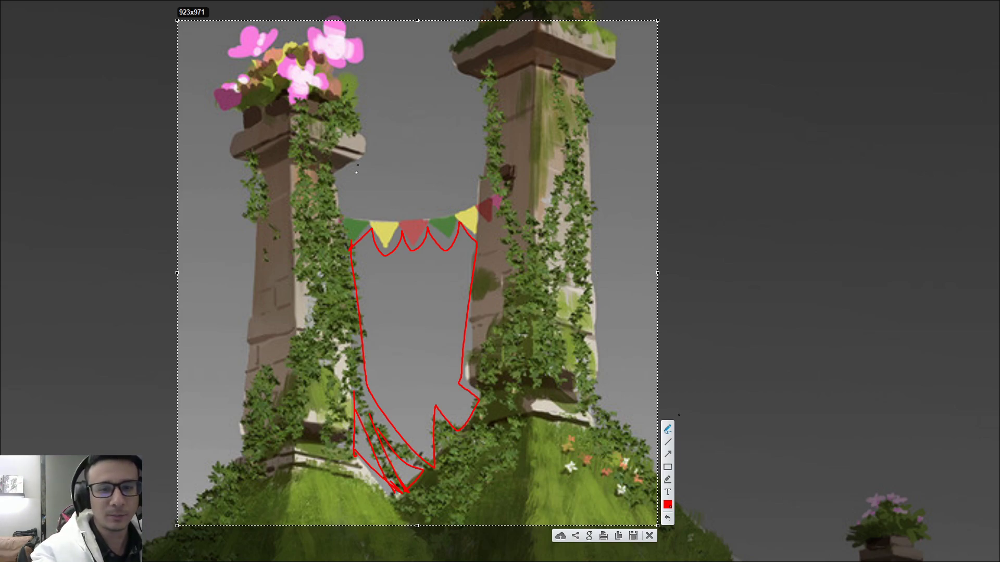
{"action": "mouse_move", "coordinate": [340, 175]}
{"action": "left_mouse_down"}
{"action": "mouse_move", "coordinate": [349, 224]}
{"action": "mouse_move", "coordinate": [372, 58]}
{"action": "left_mouse_up"}
{"action": "left_click_drag", "start_coordinate": [451, 38], "coordinate": [475, 206]}
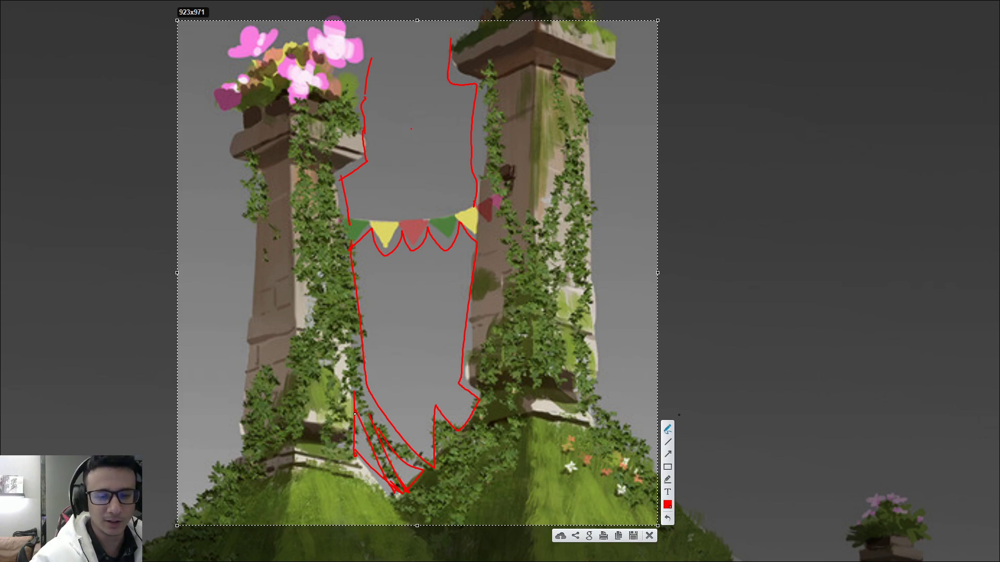
{"action": "left_click_drag", "start_coordinate": [372, 395], "coordinate": [396, 441]}
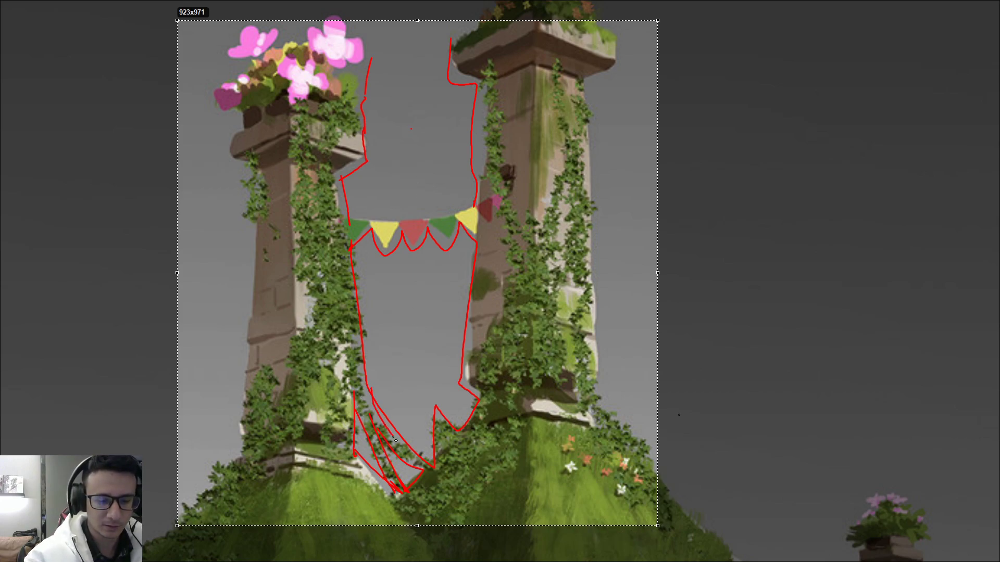
{"action": "left_click_drag", "start_coordinate": [371, 399], "coordinate": [406, 445]}
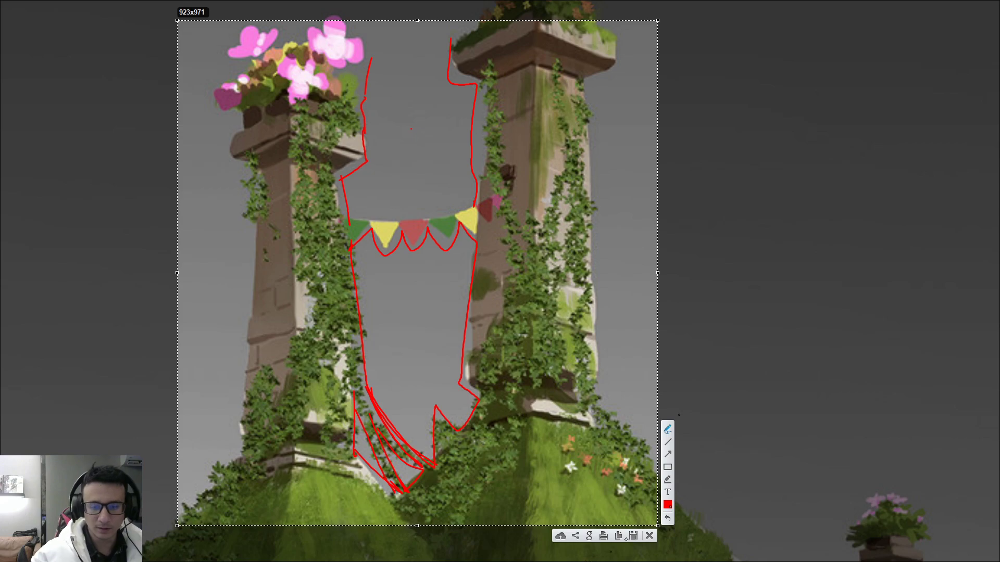
{"action": "left_click", "coordinate": [649, 532]}
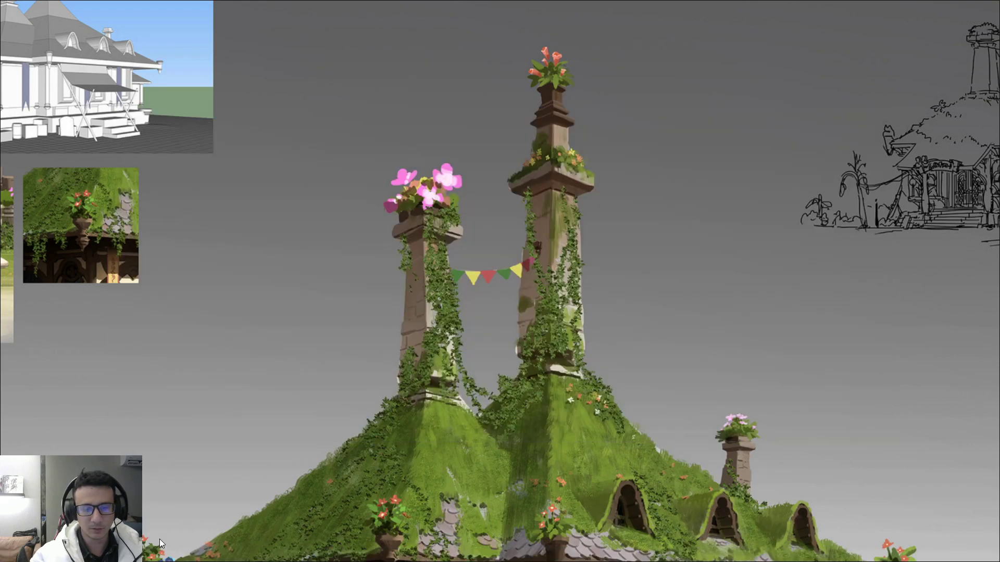
- Switch from PureRef to Photoshop showing GDX_Template_masterclass3d.psd
{"action": "key", "text": "super"}
{"action": "left_click", "coordinate": [183, 554]}
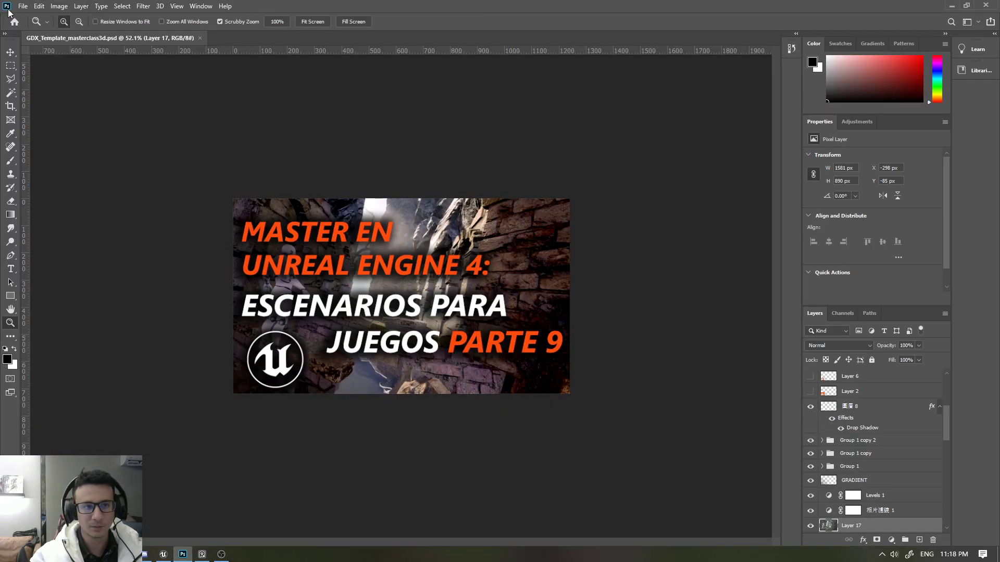
- Create a new 1920x1408 clipboard-sized document and paste the flower-shop concept into it
{"action": "left_click", "coordinate": [200, 38]}
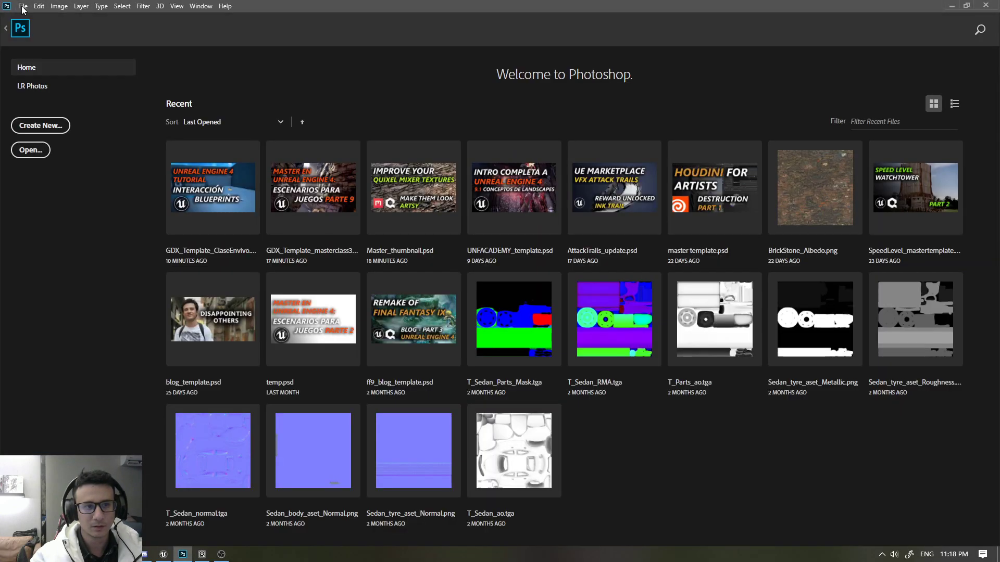
{"action": "left_click", "coordinate": [23, 5]}
{"action": "left_click", "coordinate": [34, 18]}
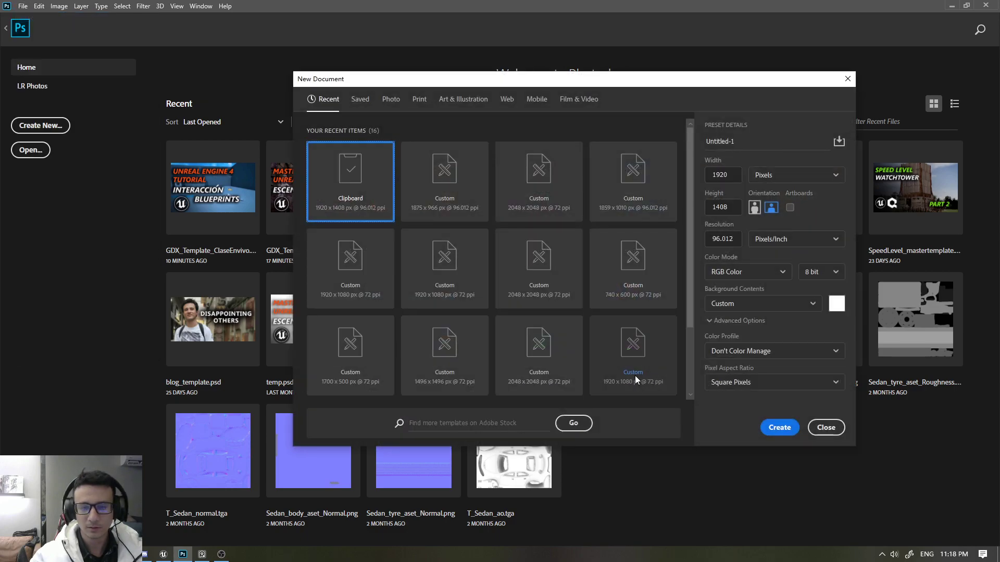
{"action": "left_click", "coordinate": [770, 425]}
{"action": "key", "text": "ctrl+v"}
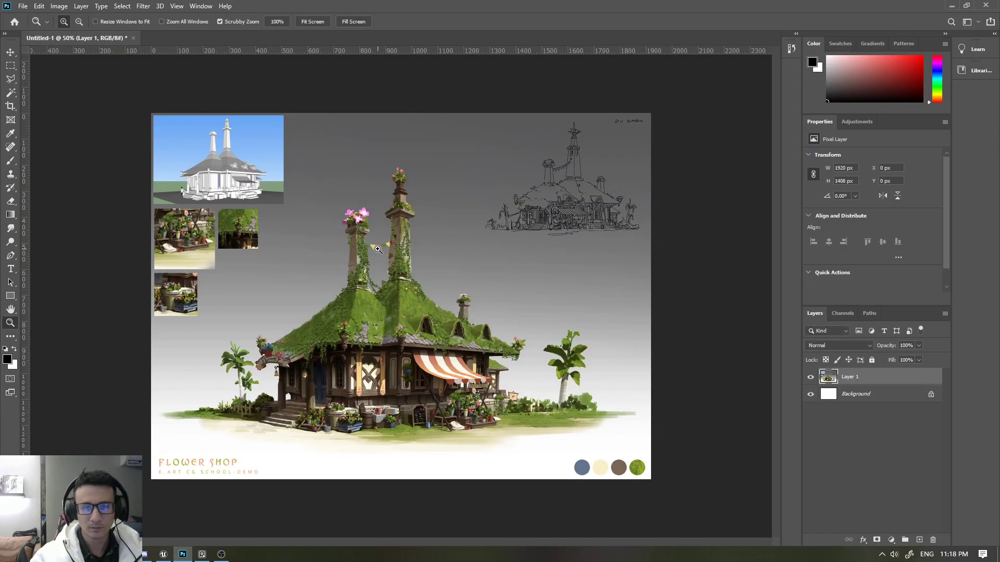
- Zoom in on the chimneys and duplicate the concept layer as Layer 1 copy
{"action": "left_click_drag", "start_coordinate": [357, 225], "coordinate": [411, 225]}
{"action": "left_click_drag", "start_coordinate": [396, 521], "coordinate": [368, 252]}
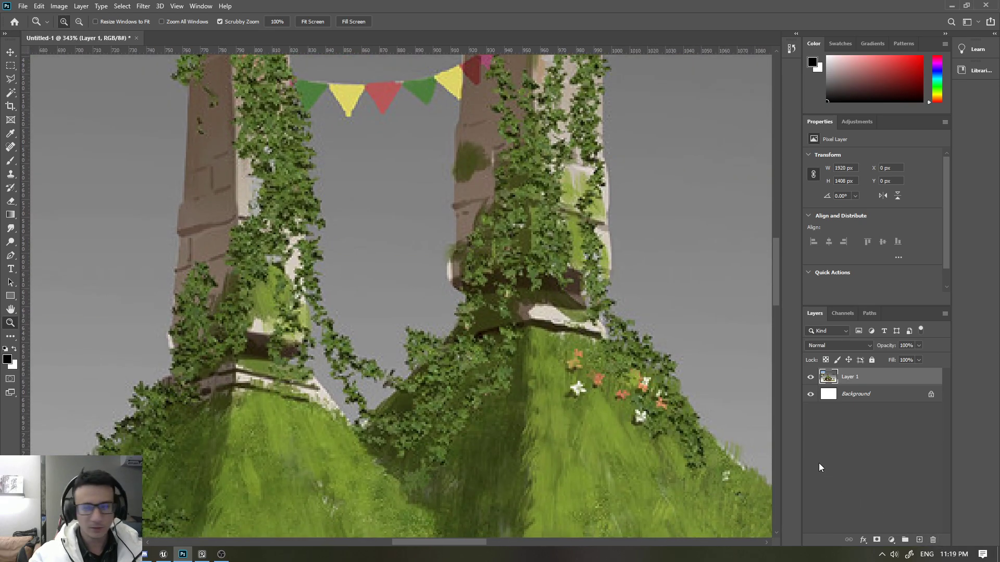
{"action": "key", "text": "ctrl+j"}
{"action": "scroll", "coordinate": [359, 312], "scroll_direction": "up", "scroll_amount": 3, "text": "alt"}
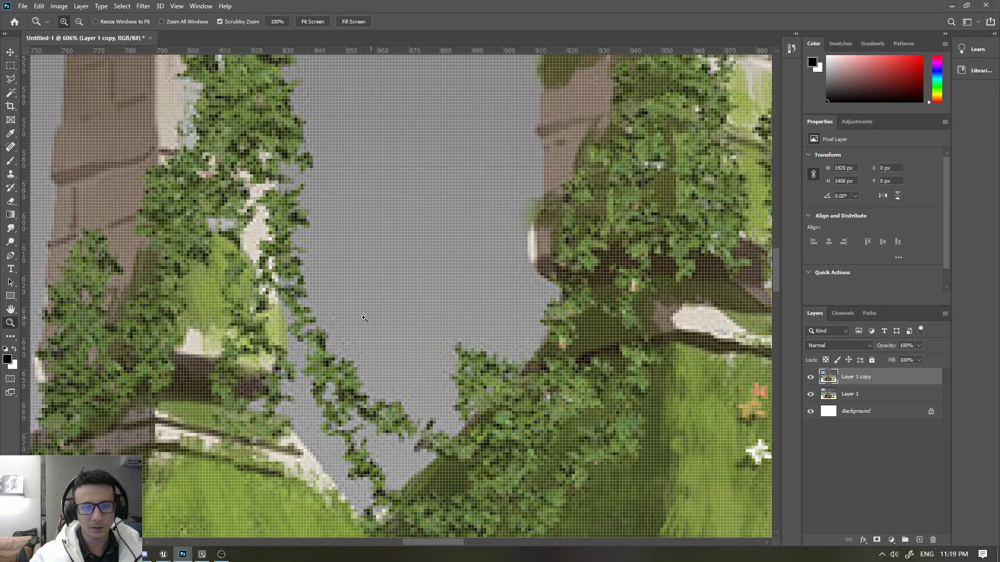
{"action": "scroll", "coordinate": [362, 315], "scroll_direction": "down", "scroll_amount": 4, "text": "alt"}
{"action": "scroll", "coordinate": [362, 314], "scroll_direction": "up", "scroll_amount": 4, "text": "alt"}
{"action": "scroll", "coordinate": [361, 314], "scroll_direction": "down", "scroll_amount": 2, "text": "alt"}
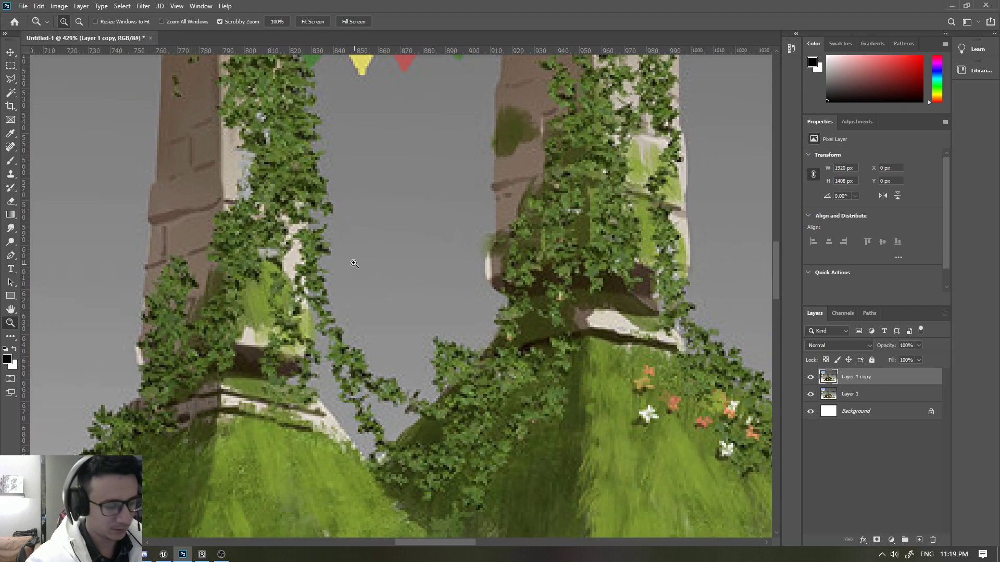
{"action": "key", "text": "l"}
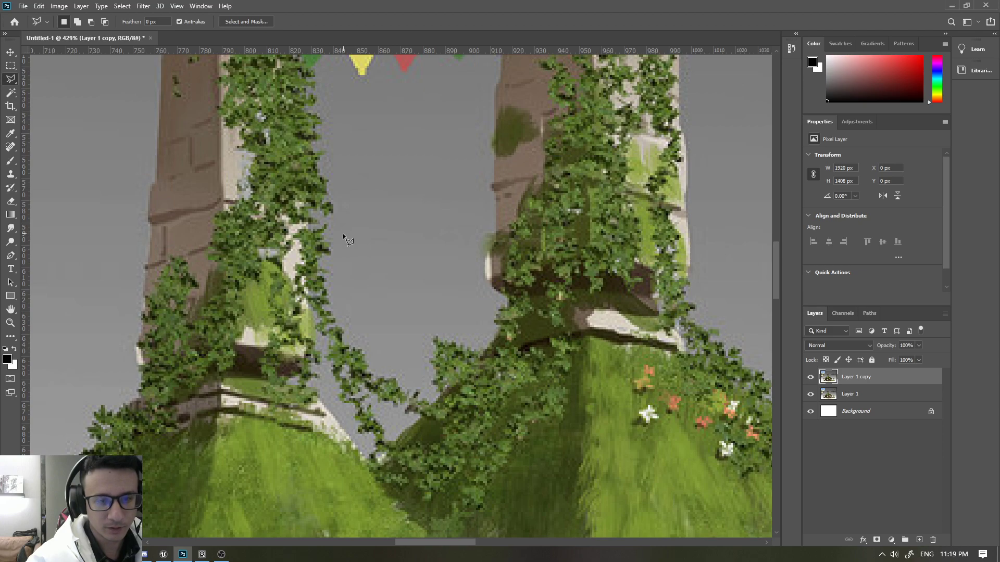
- Sample the grey background and paint over the ivy along the gap's left edge
{"action": "key", "text": "b"}
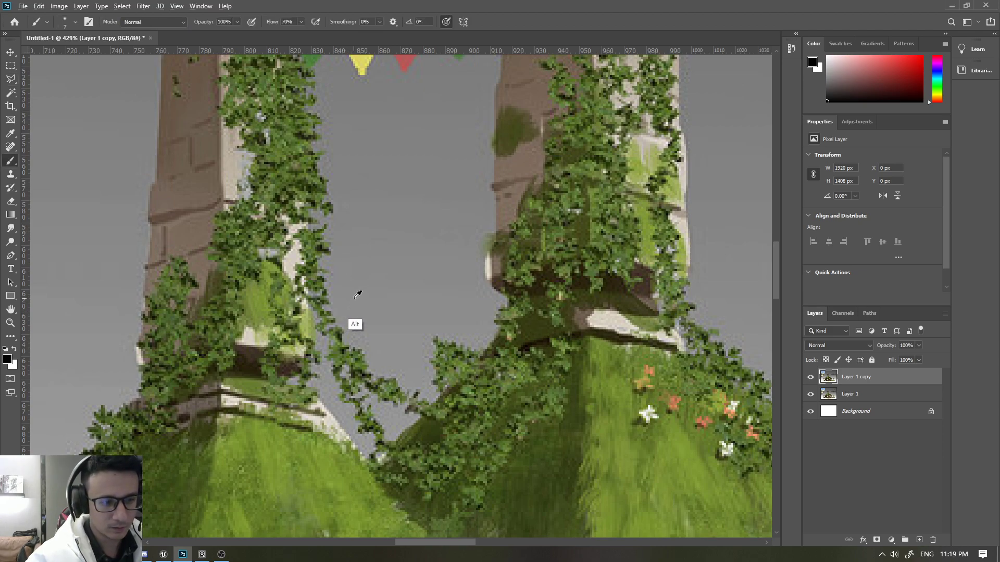
{"action": "left_click", "coordinate": [357, 310], "text": "alt"}
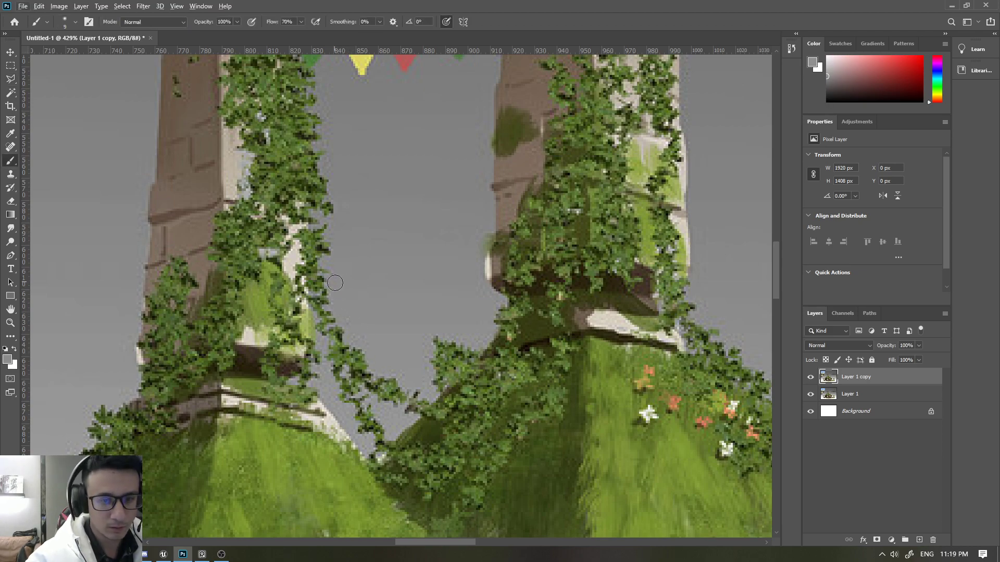
{"action": "mouse_move", "coordinate": [322, 246]}
{"action": "left_mouse_down"}
{"action": "mouse_move", "coordinate": [341, 373]}
{"action": "mouse_move", "coordinate": [459, 351]}
{"action": "left_mouse_up"}
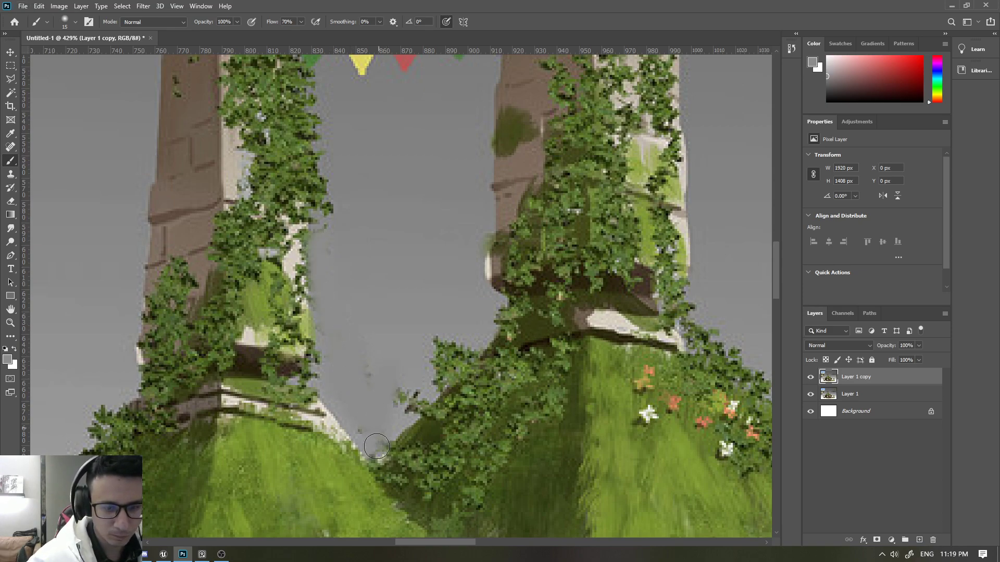
{"action": "scroll", "coordinate": [380, 225], "scroll_direction": "up", "scroll_amount": 3}
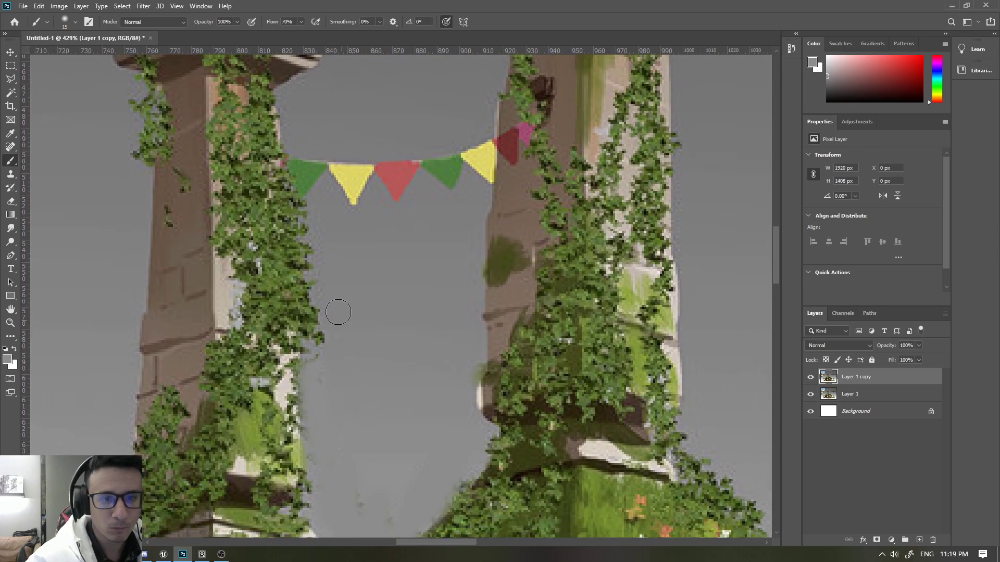
{"action": "left_click_drag", "start_coordinate": [313, 219], "coordinate": [305, 359]}
- Paint grey over the stray ivy left of the left chimney, then zoom out to the roof edge
{"action": "scroll", "coordinate": [357, 373], "scroll_direction": "up", "scroll_amount": 1}
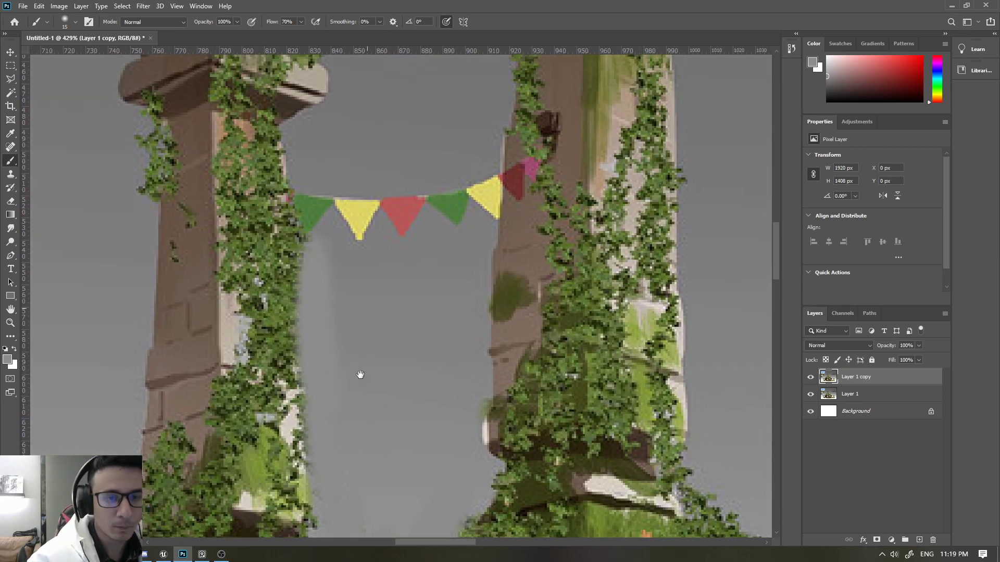
{"action": "scroll", "coordinate": [333, 362], "scroll_direction": "up", "scroll_amount": 5}
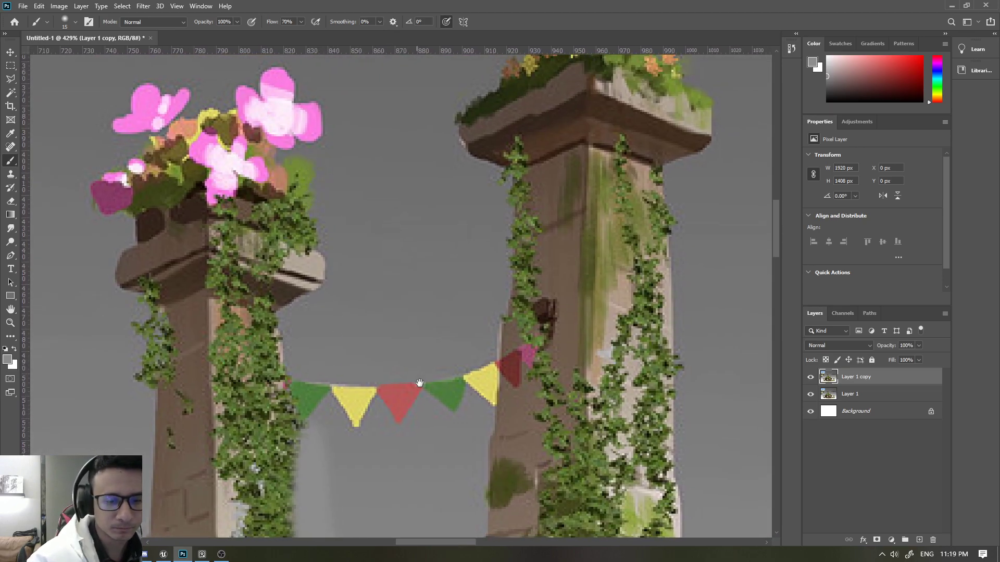
{"action": "scroll", "coordinate": [417, 287], "scroll_direction": "down", "scroll_amount": 5}
{"action": "left_click_drag", "start_coordinate": [108, 185], "coordinate": [115, 245]}
{"action": "left_click_drag", "start_coordinate": [115, 157], "coordinate": [123, 244]}
{"action": "key", "text": "z"}
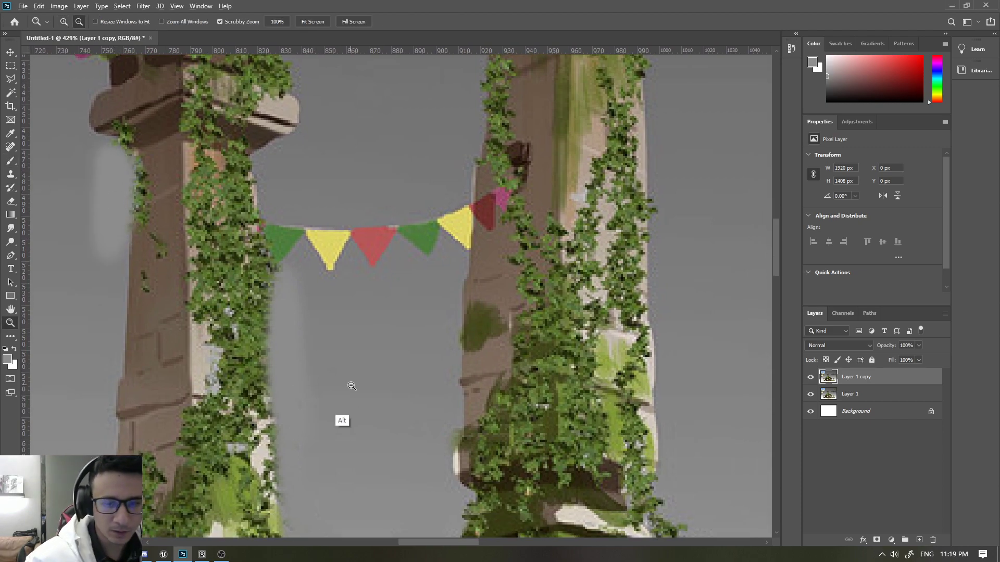
{"action": "left_click", "coordinate": [351, 386], "text": "alt"}
{"action": "mouse_move", "coordinate": [413, 416]}
{"action": "left_mouse_down"}
{"action": "mouse_move", "coordinate": [402, 286]}
{"action": "mouse_move", "coordinate": [366, 519]}
{"action": "mouse_move", "coordinate": [458, 357]}
{"action": "mouse_move", "coordinate": [520, 335]}
{"action": "mouse_move", "coordinate": [492, 337]}
{"action": "left_mouse_up"}
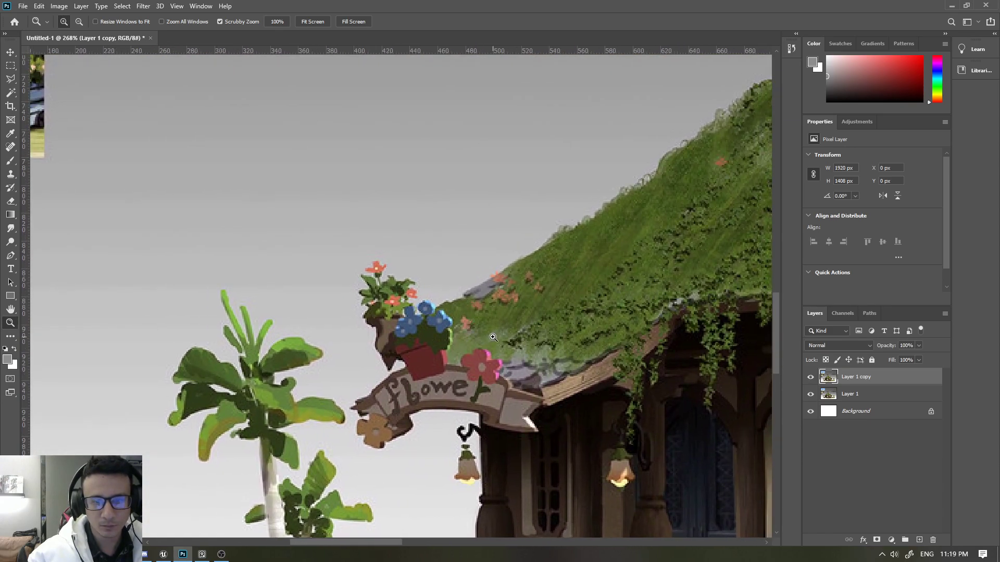
- Paint out the red flowers above the shop sign and the pink chimney flowers in grey, brush size 25
{"action": "key", "text": "b"}
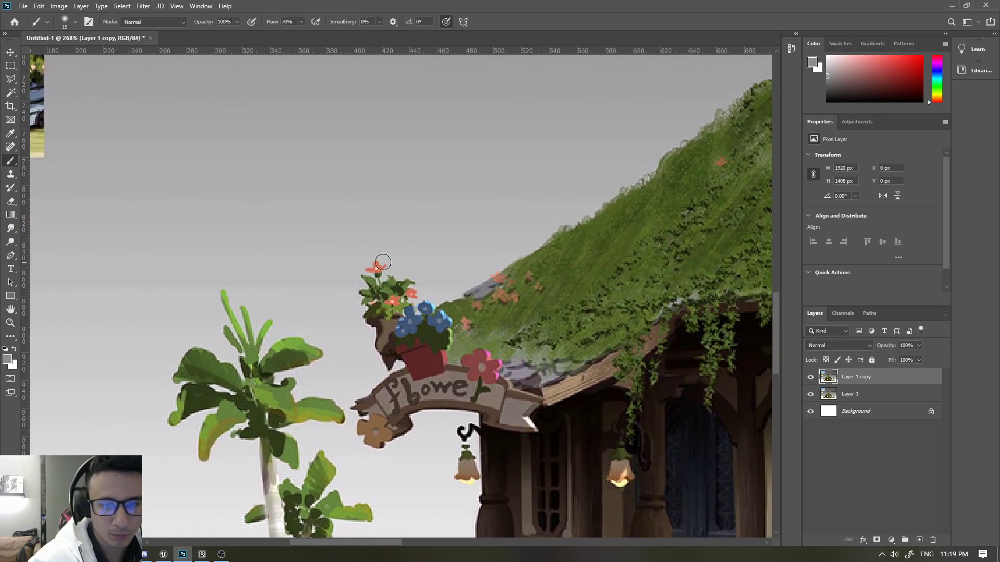
{"action": "left_click", "coordinate": [359, 298], "text": "alt"}
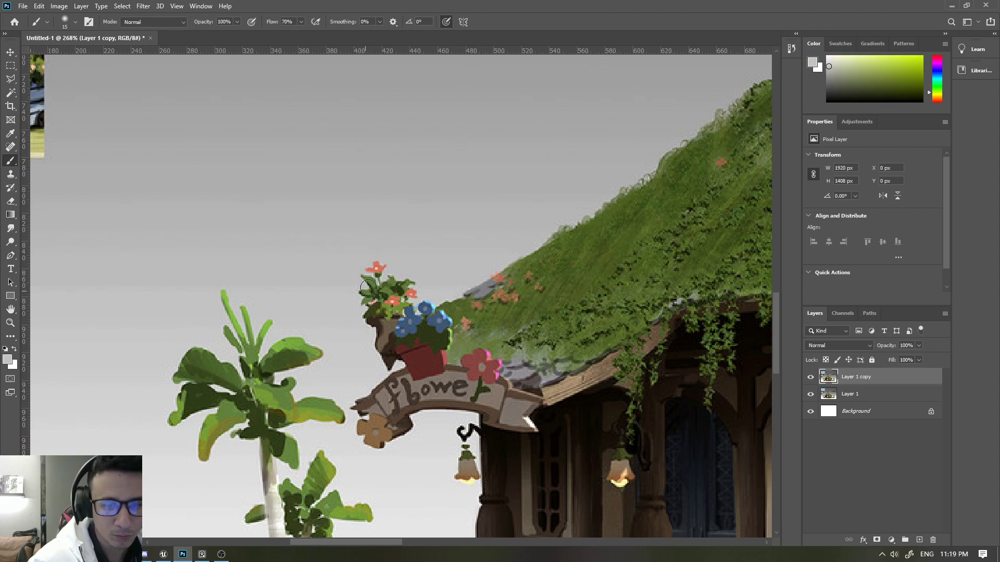
{"action": "mouse_move", "coordinate": [385, 258]}
{"action": "left_mouse_down"}
{"action": "mouse_move", "coordinate": [363, 314]}
{"action": "mouse_move", "coordinate": [406, 295]}
{"action": "mouse_move", "coordinate": [383, 275]}
{"action": "mouse_move", "coordinate": [411, 308]}
{"action": "mouse_move", "coordinate": [78, 364]}
{"action": "left_mouse_up"}
{"action": "left_click", "coordinate": [408, 260], "text": "alt"}
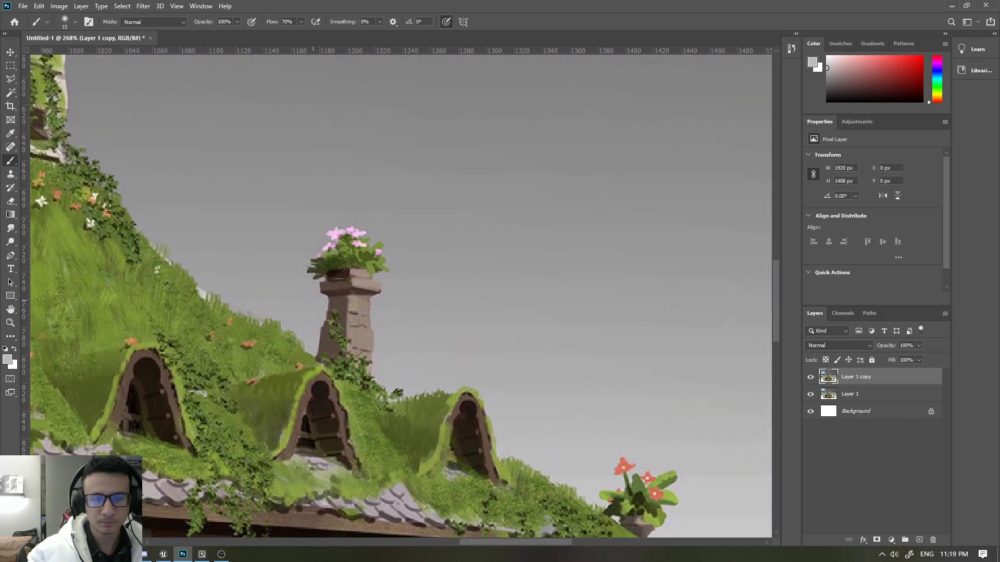
{"action": "left_click", "coordinate": [447, 302], "text": "alt"}
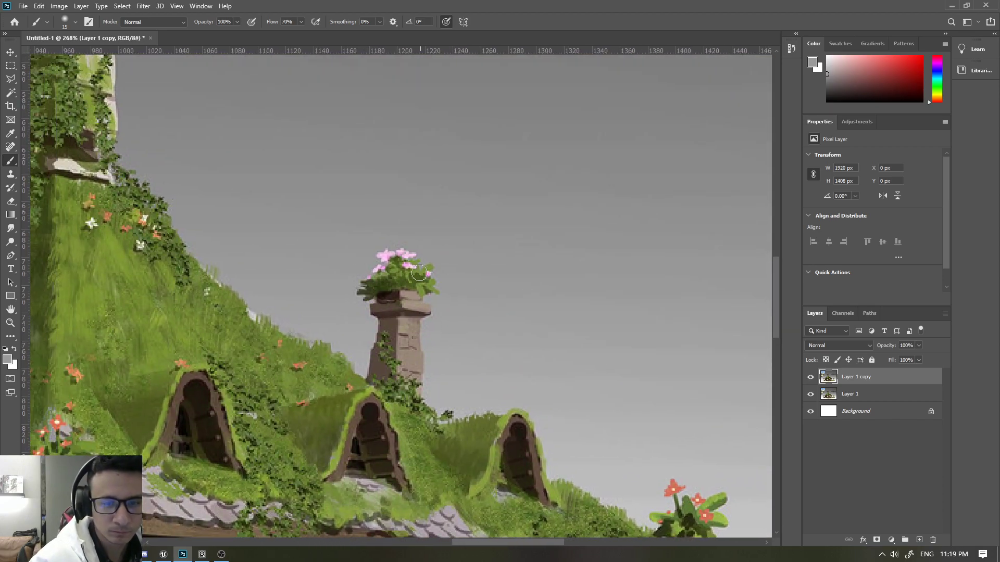
{"action": "key", "text": "bracketright"}
{"action": "mouse_move", "coordinate": [378, 258]}
{"action": "left_mouse_down"}
{"action": "mouse_move", "coordinate": [399, 257]}
{"action": "mouse_move", "coordinate": [357, 283]}
{"action": "mouse_move", "coordinate": [440, 282]}
{"action": "mouse_move", "coordinate": [389, 281]}
{"action": "left_mouse_up"}
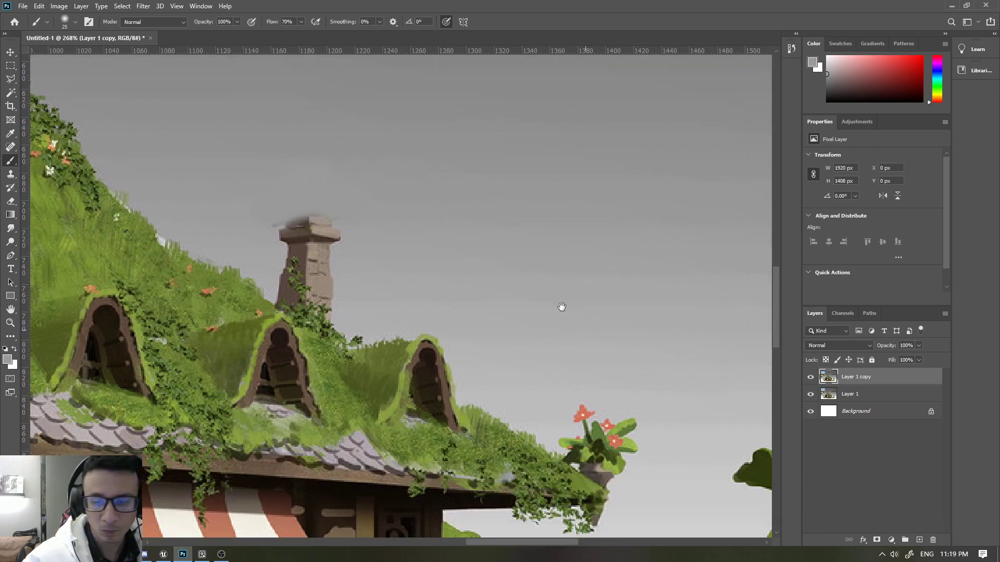
- Paint grey over the flowers at the roof corner, then zoom out to the whole image
{"action": "left_click_drag", "start_coordinate": [618, 323], "coordinate": [495, 241]}
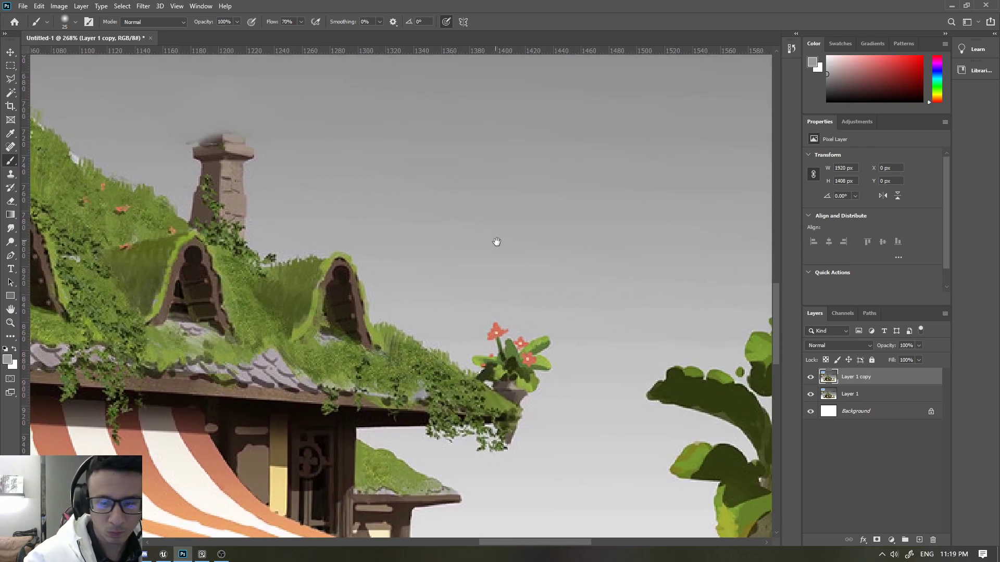
{"action": "mouse_move", "coordinate": [547, 339]}
{"action": "left_mouse_down"}
{"action": "mouse_move", "coordinate": [527, 351]}
{"action": "mouse_move", "coordinate": [493, 331]}
{"action": "mouse_move", "coordinate": [513, 358]}
{"action": "mouse_move", "coordinate": [542, 364]}
{"action": "mouse_move", "coordinate": [491, 357]}
{"action": "mouse_move", "coordinate": [487, 369]}
{"action": "mouse_move", "coordinate": [544, 366]}
{"action": "mouse_move", "coordinate": [492, 369]}
{"action": "left_mouse_up"}
{"action": "left_click", "coordinate": [492, 370]}
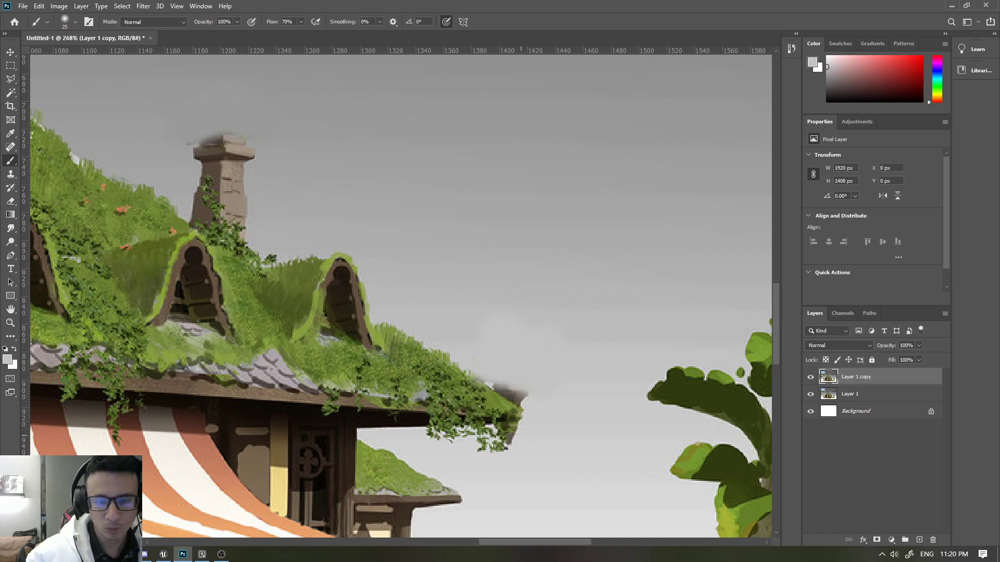
{"action": "key", "text": "z"}
{"action": "left_click", "coordinate": [415, 446], "text": "alt"}
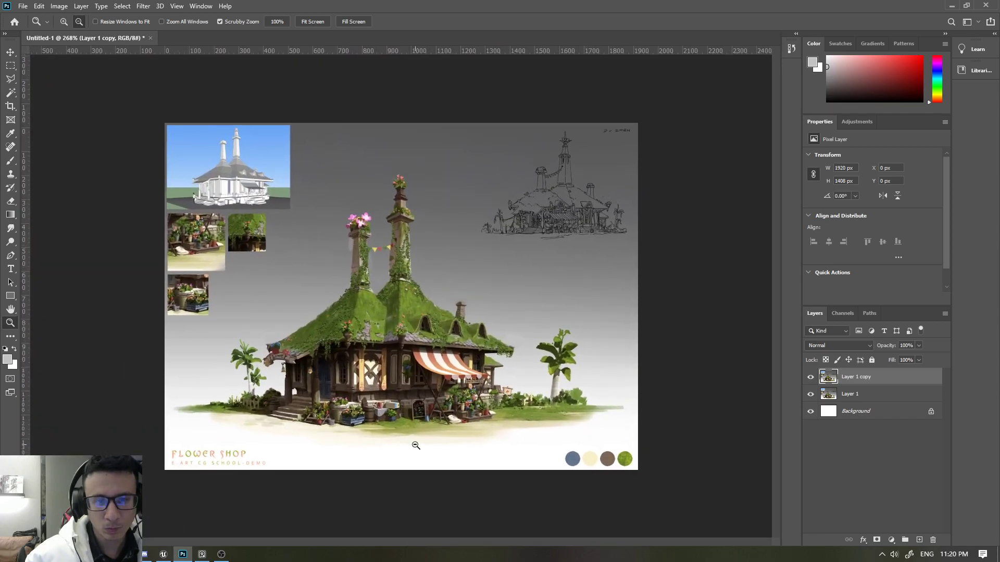
{"action": "mouse_move", "coordinate": [416, 445]}
{"action": "left_mouse_down"}
{"action": "mouse_move", "coordinate": [423, 460]}
{"action": "mouse_move", "coordinate": [557, 411]}
{"action": "left_mouse_up"}
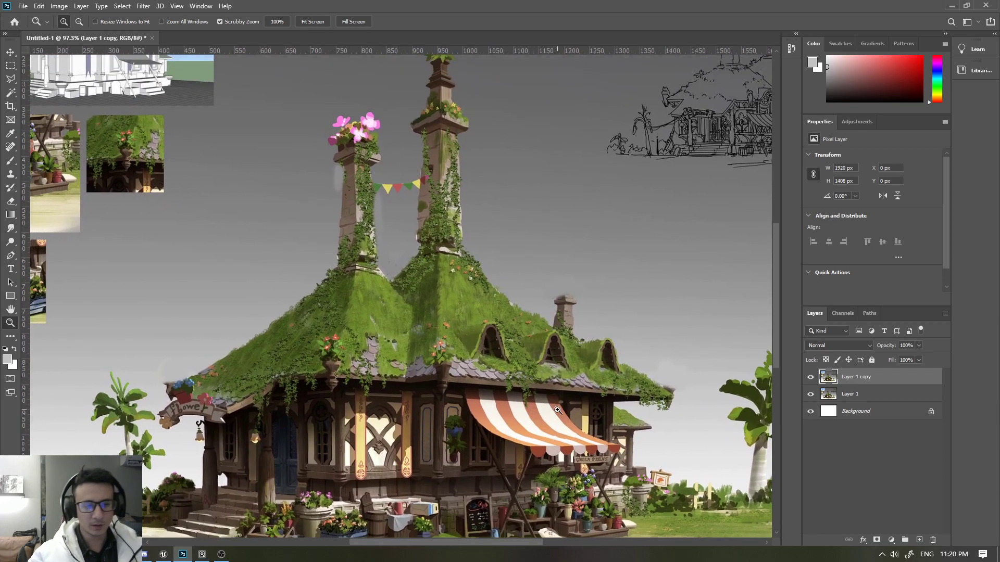
{"action": "left_click", "coordinate": [442, 412], "text": "alt"}
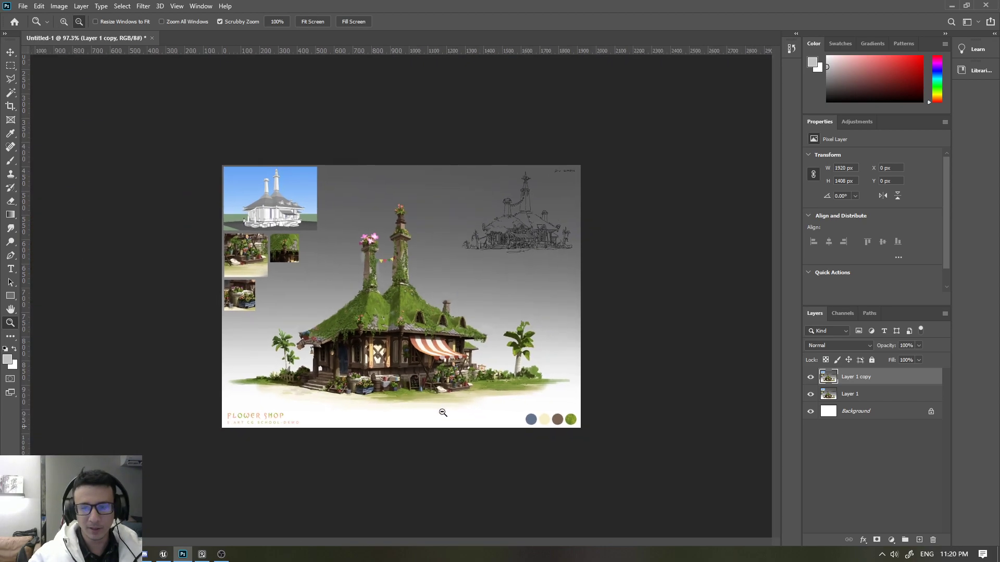
{"action": "left_click_drag", "start_coordinate": [443, 412], "coordinate": [495, 414], "text": "alt"}
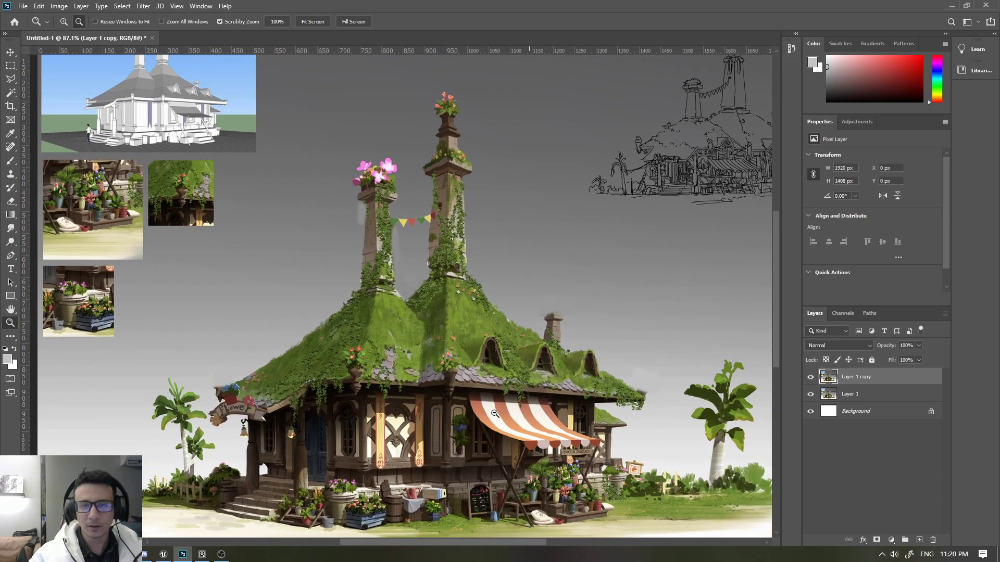
{"action": "left_click", "coordinate": [495, 413], "text": "alt"}
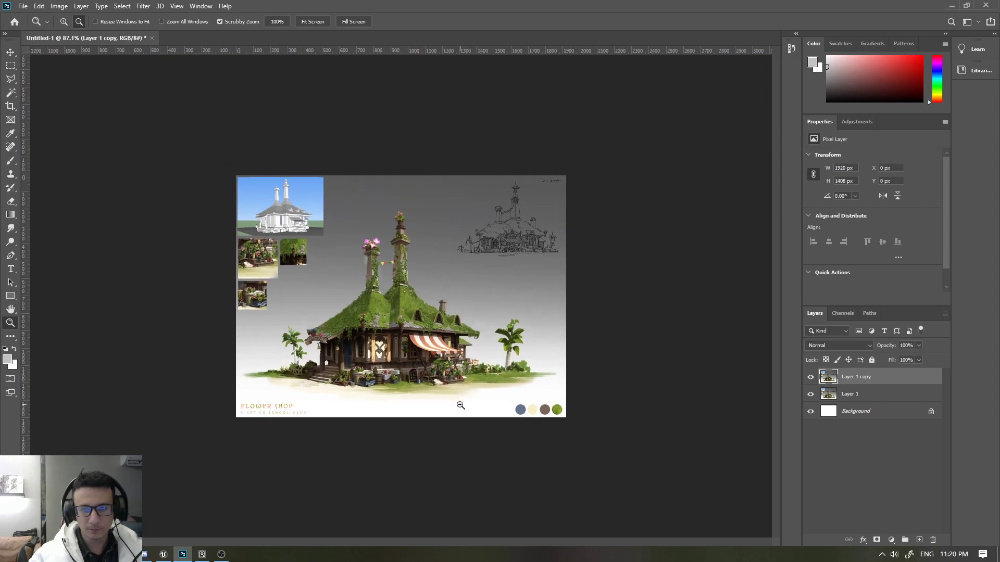
{"action": "left_click", "coordinate": [811, 379]}
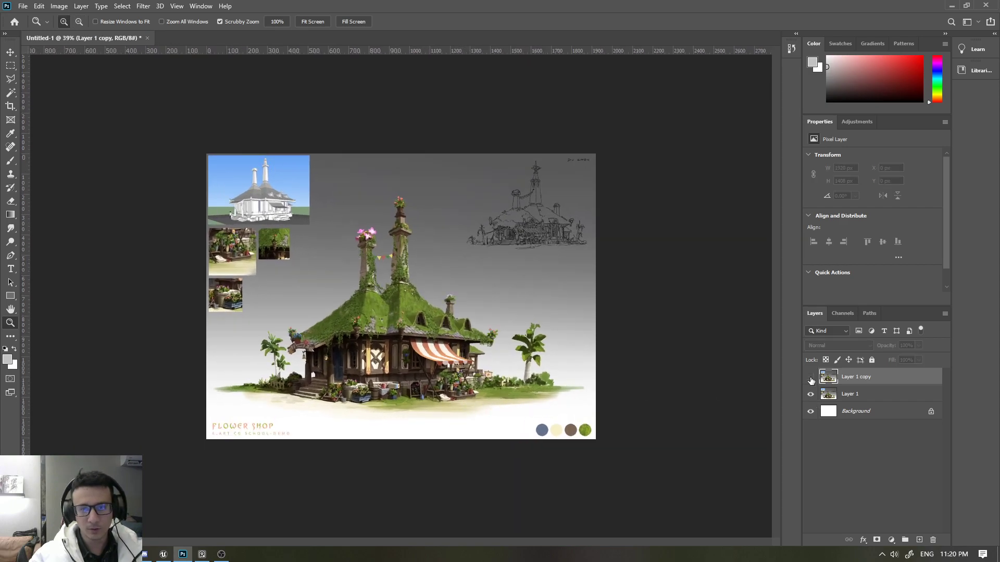
{"action": "left_click", "coordinate": [811, 380]}
{"action": "left_click", "coordinate": [811, 379]}
{"action": "left_click", "coordinate": [811, 380]}
{"action": "left_click", "coordinate": [811, 381]}
{"action": "left_click", "coordinate": [810, 379]}
{"action": "left_click", "coordinate": [811, 380]}
{"action": "left_click", "coordinate": [811, 379]}
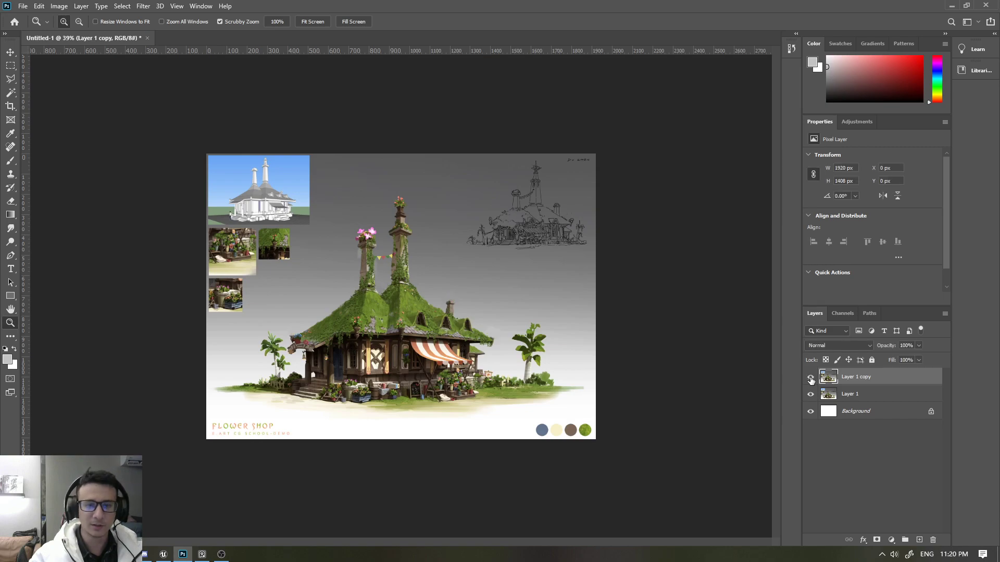
{"action": "left_click", "coordinate": [444, 364], "text": "alt"}
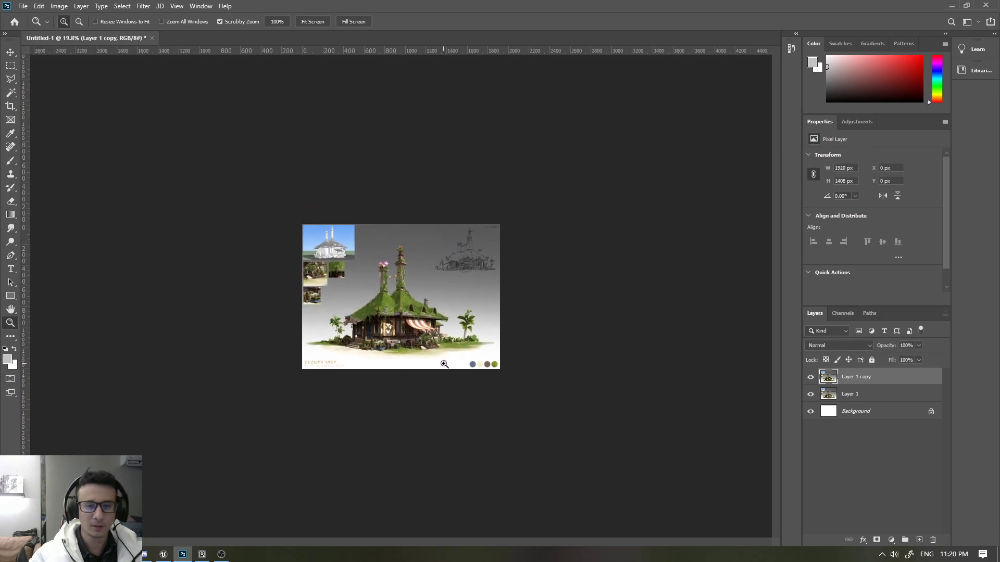
{"action": "left_click", "coordinate": [811, 380]}
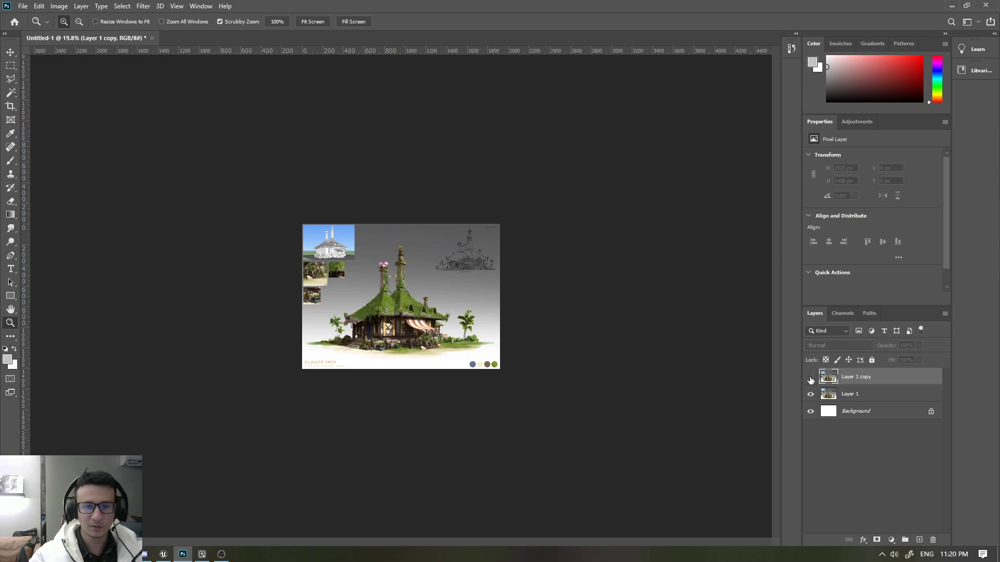
{"action": "left_click", "coordinate": [811, 380]}
{"action": "left_click", "coordinate": [810, 379]}
{"action": "left_click", "coordinate": [811, 380]}
{"action": "left_click", "coordinate": [811, 380]}
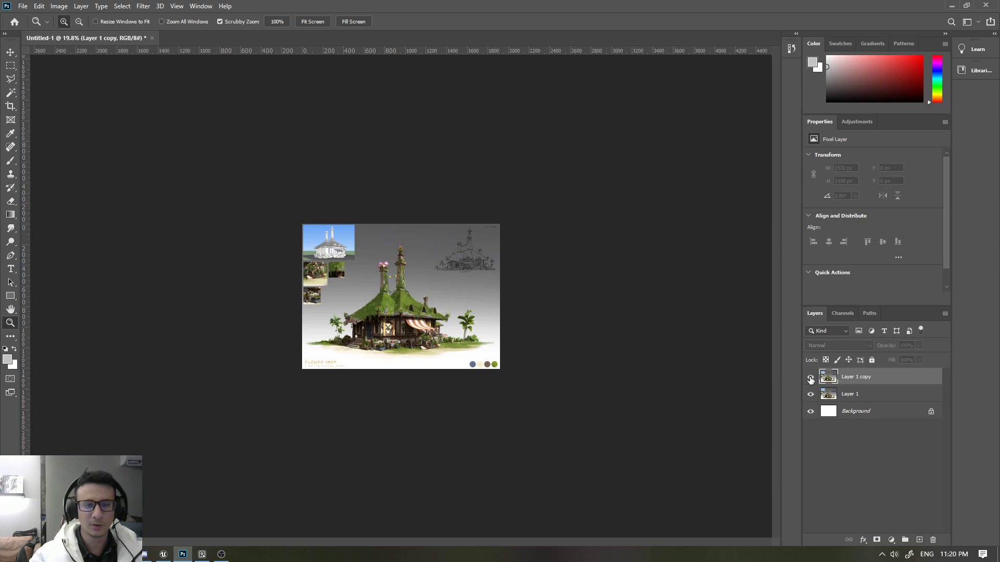
{"action": "left_click", "coordinate": [811, 380]}
{"action": "left_click", "coordinate": [811, 380]}
{"action": "left_click", "coordinate": [811, 380]}
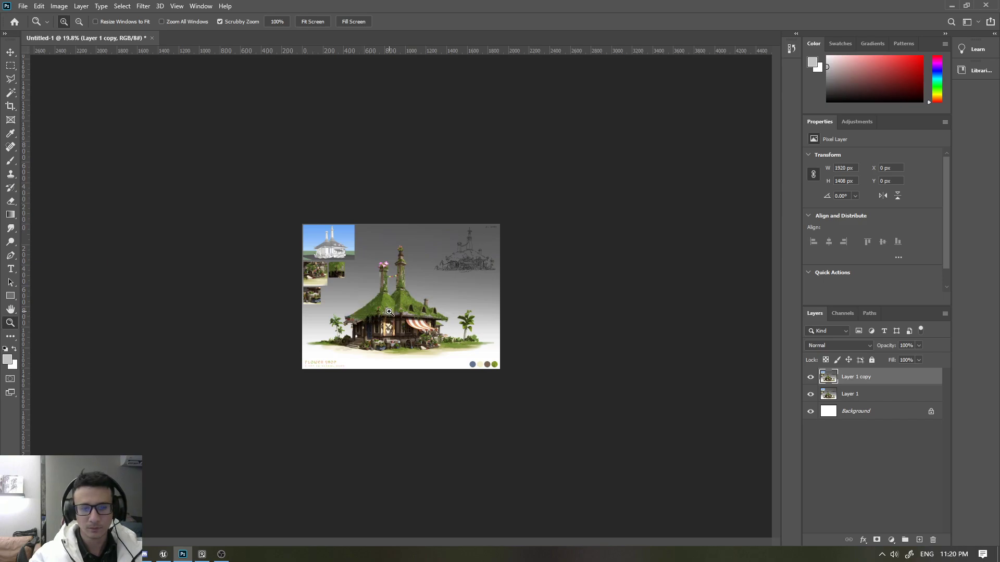
{"action": "left_click_drag", "start_coordinate": [389, 311], "coordinate": [473, 337]}
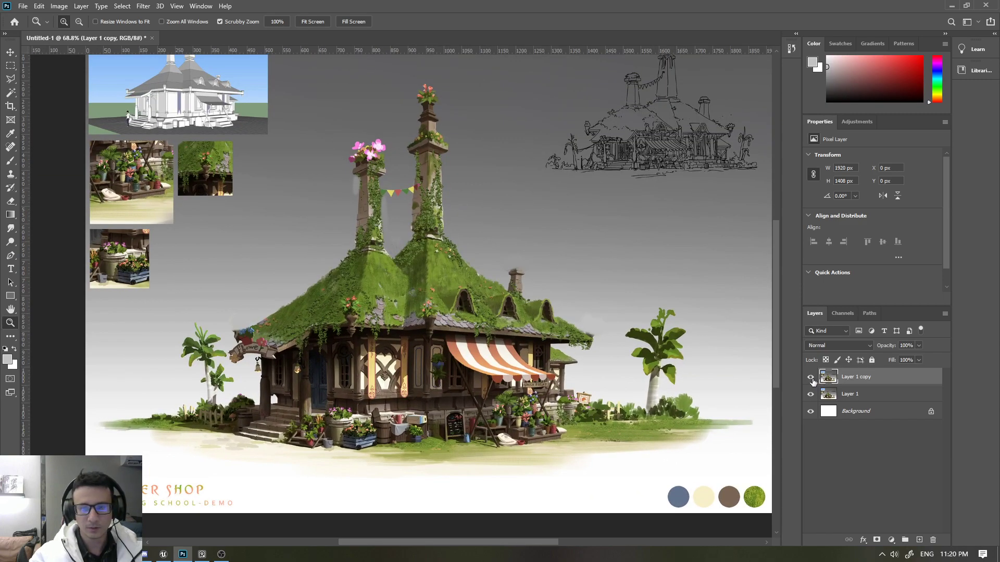
- Toggle Layer 1 copy on and off to compare the paintover with the original concept
{"action": "left_click", "coordinate": [810, 380]}
{"action": "left_click", "coordinate": [811, 380]}
{"action": "left_click", "coordinate": [811, 380]}
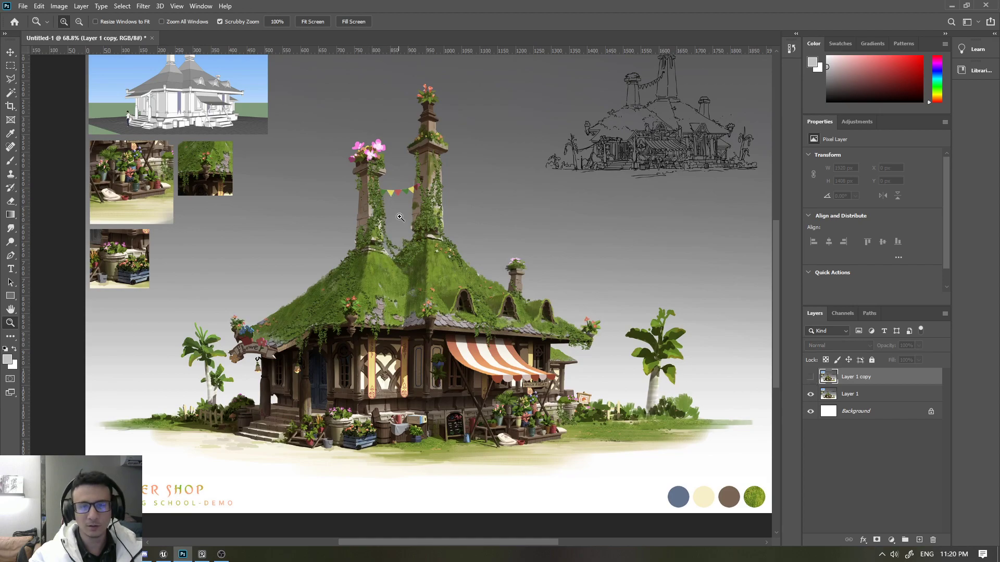
{"action": "left_click", "coordinate": [809, 378]}
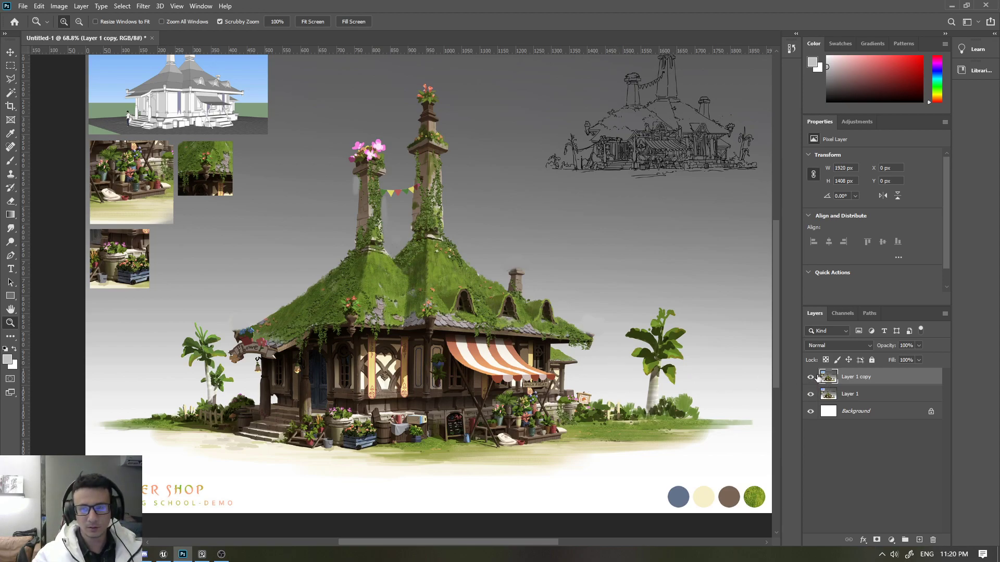
{"action": "left_click", "coordinate": [812, 377]}
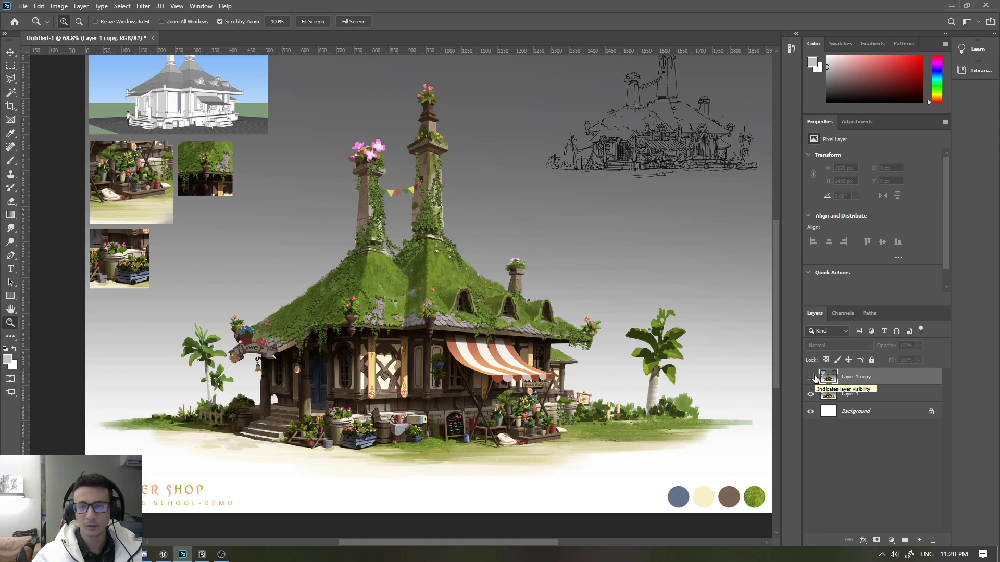
{"action": "left_click", "coordinate": [812, 378]}
{"action": "left_click", "coordinate": [810, 379]}
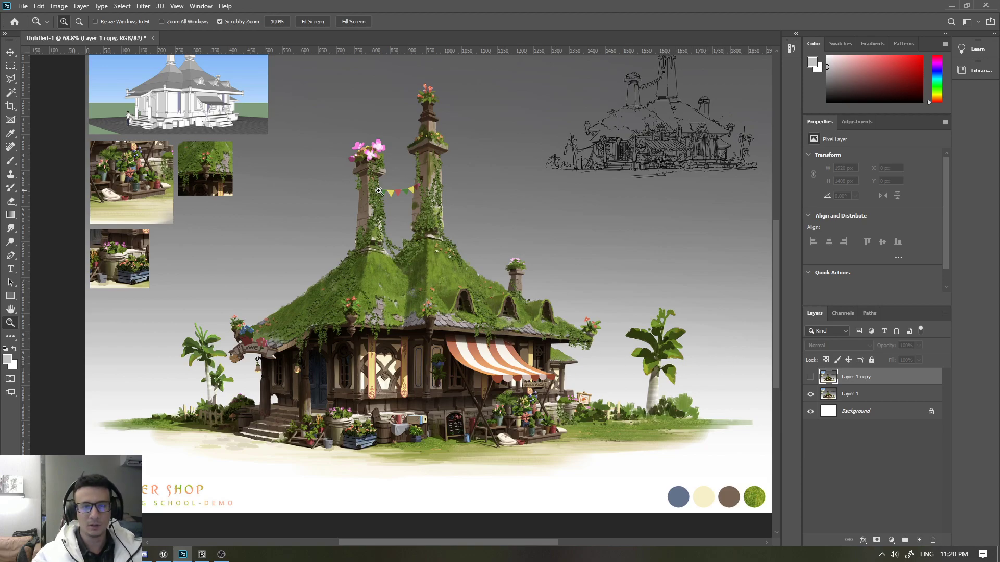
- Zoom in and out over the concept's roof and chimneys
{"action": "scroll", "coordinate": [378, 191], "scroll_direction": "up", "scroll_amount": 3, "text": "alt"}
{"action": "scroll", "coordinate": [386, 204], "scroll_direction": "down", "scroll_amount": 5, "text": "alt"}
{"action": "scroll", "coordinate": [391, 210], "scroll_direction": "up", "scroll_amount": 3, "text": "alt"}
{"action": "scroll", "coordinate": [393, 216], "scroll_direction": "up", "scroll_amount": 1, "text": "alt"}
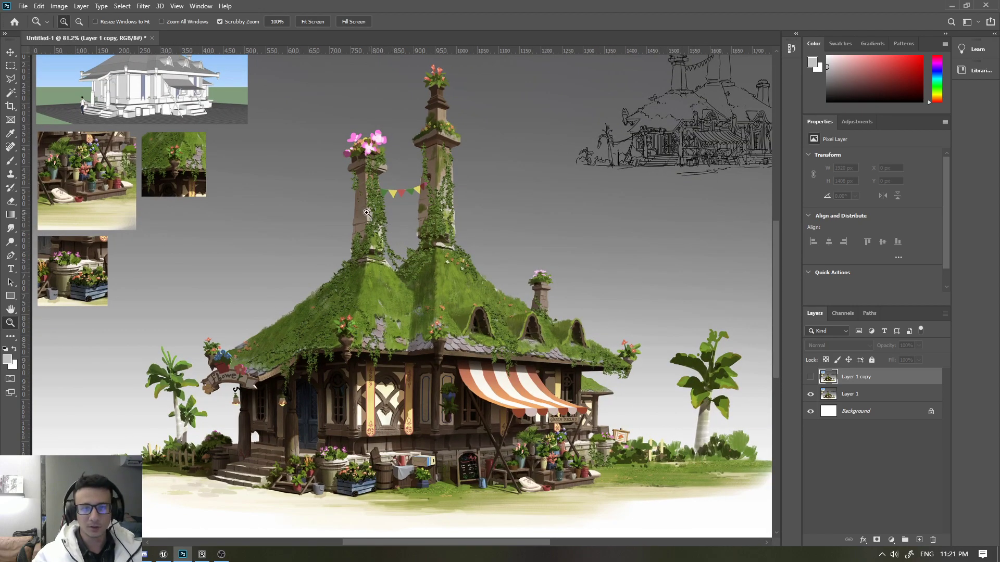
{"action": "scroll", "coordinate": [401, 248], "scroll_direction": "up", "scroll_amount": 3, "text": "alt"}
{"action": "scroll", "coordinate": [411, 254], "scroll_direction": "up", "scroll_amount": 2, "text": "alt"}
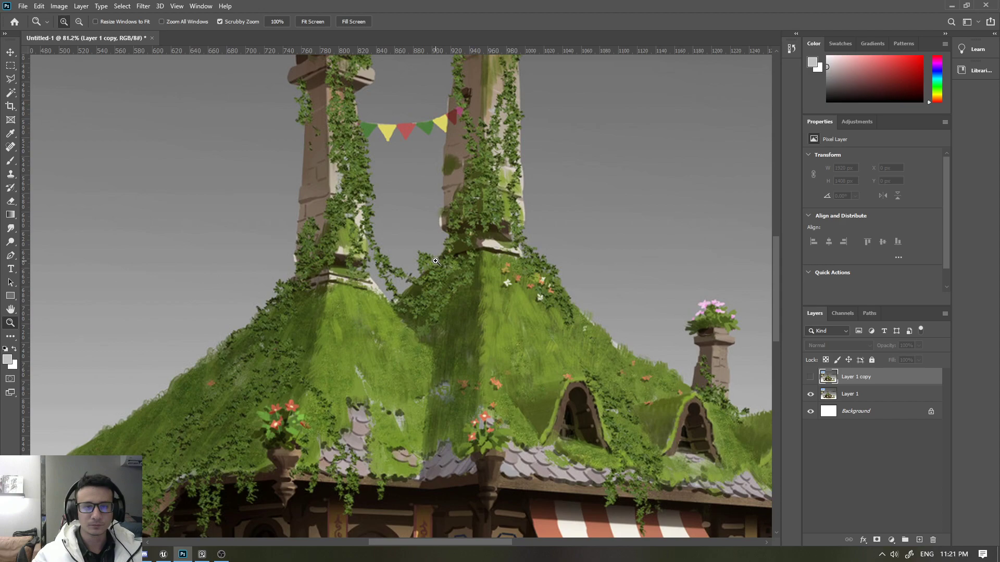
{"action": "key", "text": "b"}
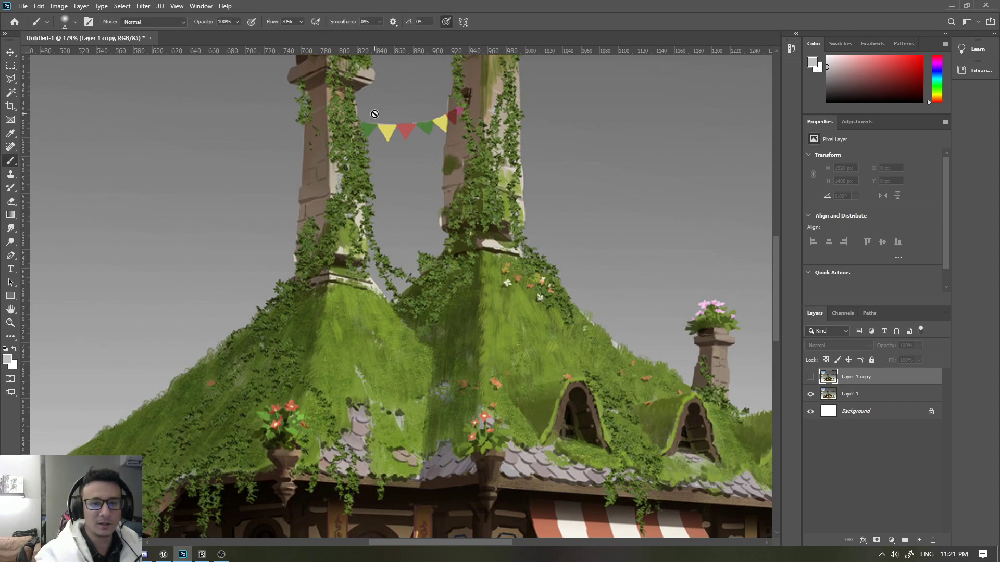
{"action": "key", "text": "z"}
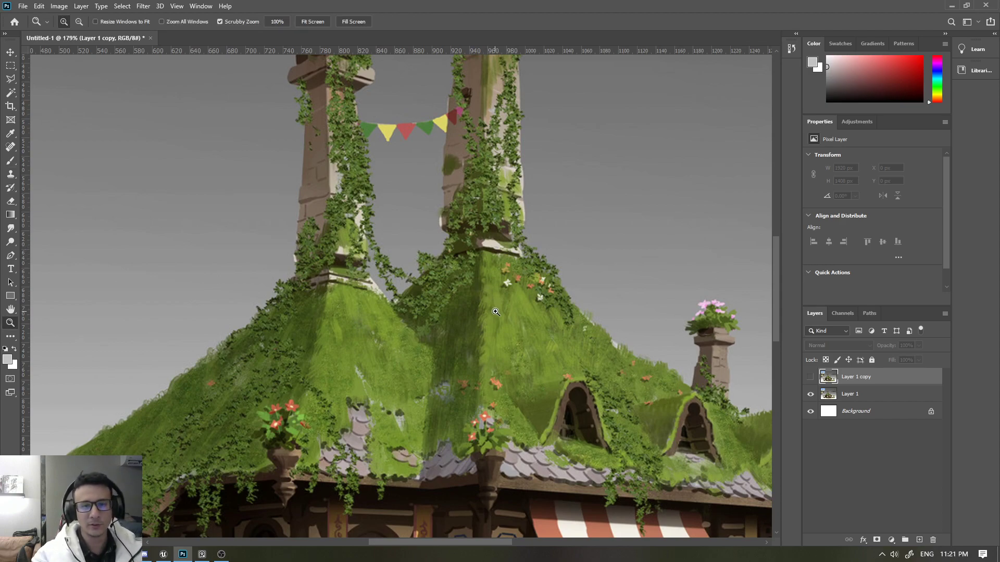
{"action": "scroll", "coordinate": [444, 311], "scroll_direction": "down", "scroll_amount": 4, "text": "alt"}
{"action": "scroll", "coordinate": [444, 311], "scroll_direction": "down", "scroll_amount": 2, "text": "alt"}
{"action": "scroll", "coordinate": [444, 311], "scroll_direction": "up", "scroll_amount": 2, "text": "alt"}
{"action": "scroll", "coordinate": [445, 311], "scroll_direction": "down", "scroll_amount": 1, "text": "alt"}
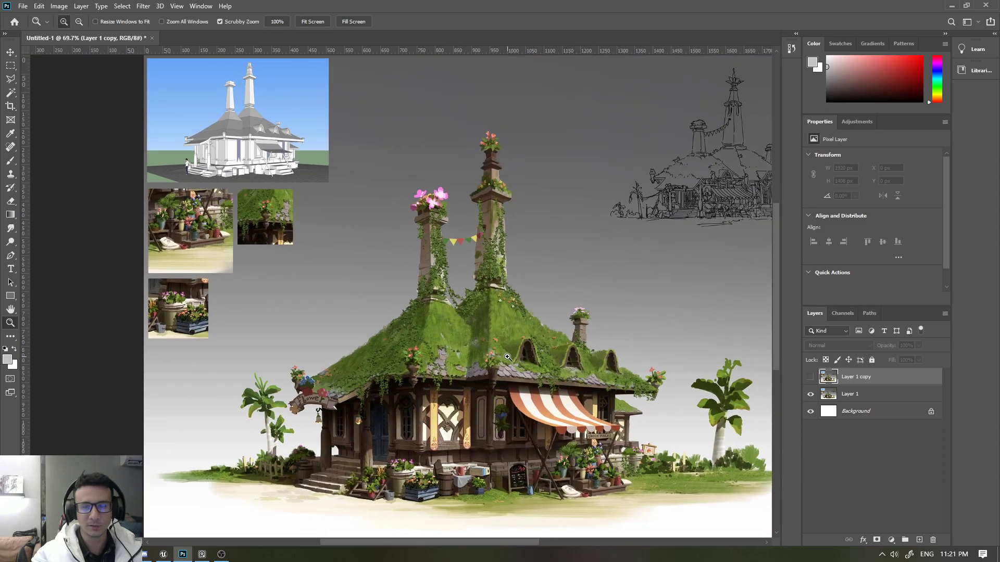
{"action": "scroll", "coordinate": [520, 360], "scroll_direction": "up", "scroll_amount": 1, "text": "alt"}
{"action": "scroll", "coordinate": [542, 369], "scroll_direction": "up", "scroll_amount": 2, "text": "alt"}
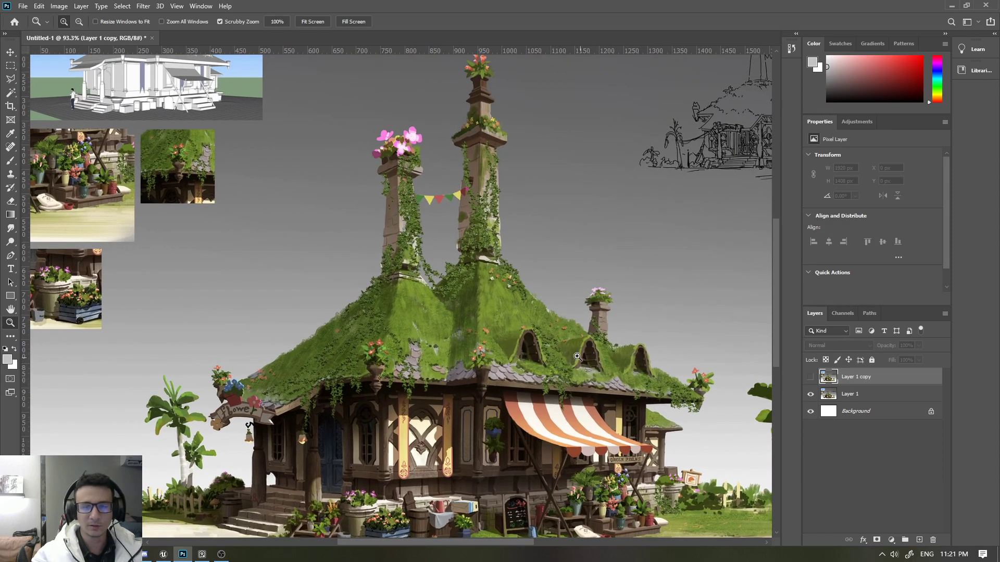
{"action": "scroll", "coordinate": [577, 357], "scroll_direction": "down", "scroll_amount": 1, "text": "alt"}
{"action": "scroll", "coordinate": [568, 348], "scroll_direction": "down", "scroll_amount": 1, "text": "alt"}
{"action": "scroll", "coordinate": [557, 344], "scroll_direction": "down", "scroll_amount": 3, "text": "alt"}
{"action": "scroll", "coordinate": [552, 339], "scroll_direction": "up", "scroll_amount": 3, "text": "alt"}
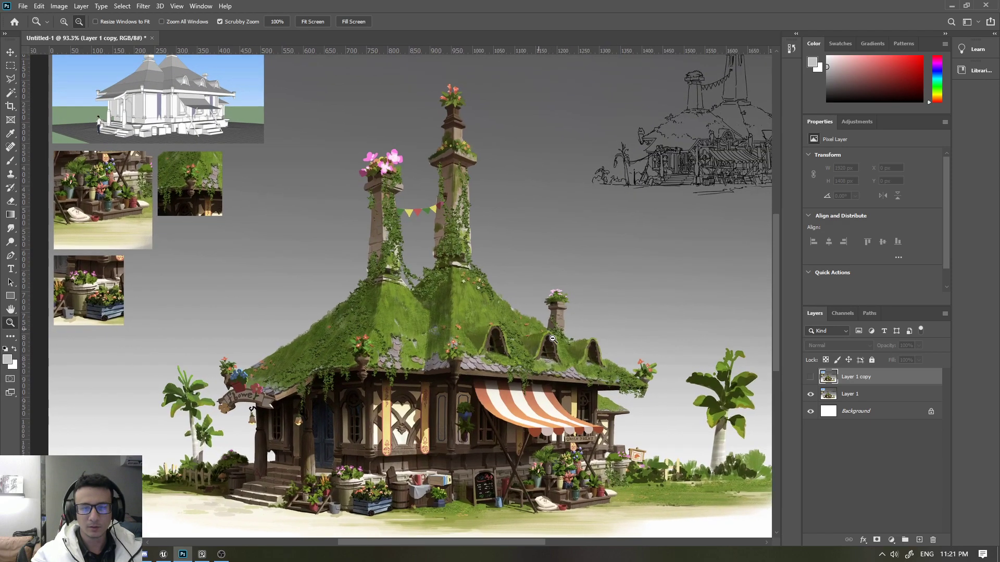
{"action": "scroll", "coordinate": [552, 339], "scroll_direction": "down", "scroll_amount": 1, "text": "alt"}
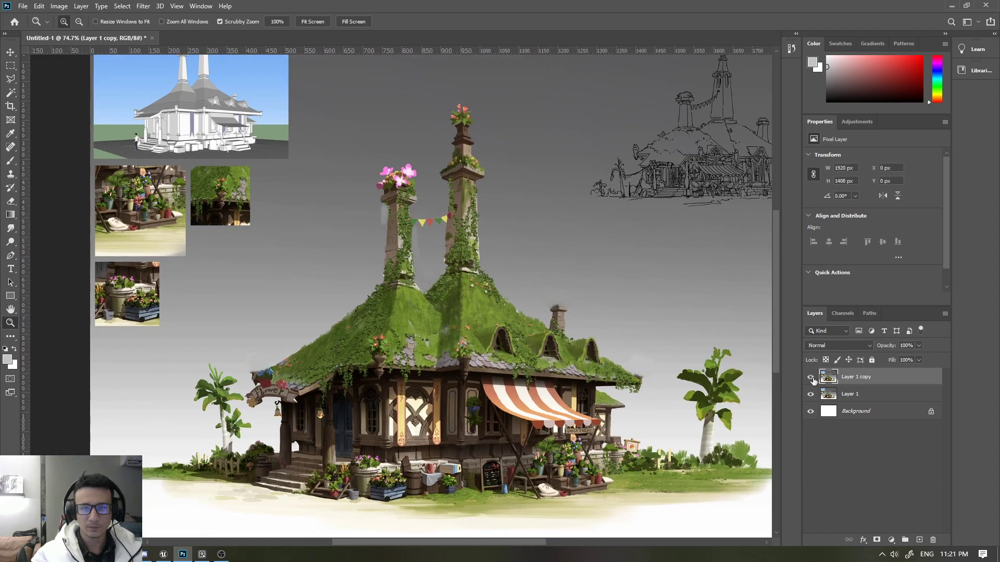
- Hide the paintover layer and inspect the original vines and flowers around the roof
{"action": "left_click", "coordinate": [810, 377]}
{"action": "scroll", "coordinate": [402, 256], "scroll_direction": "down", "scroll_amount": 2, "text": "alt"}
{"action": "scroll", "coordinate": [403, 256], "scroll_direction": "up", "scroll_amount": 3, "text": "alt"}
{"action": "scroll", "coordinate": [403, 256], "scroll_direction": "down", "scroll_amount": 2, "text": "alt"}
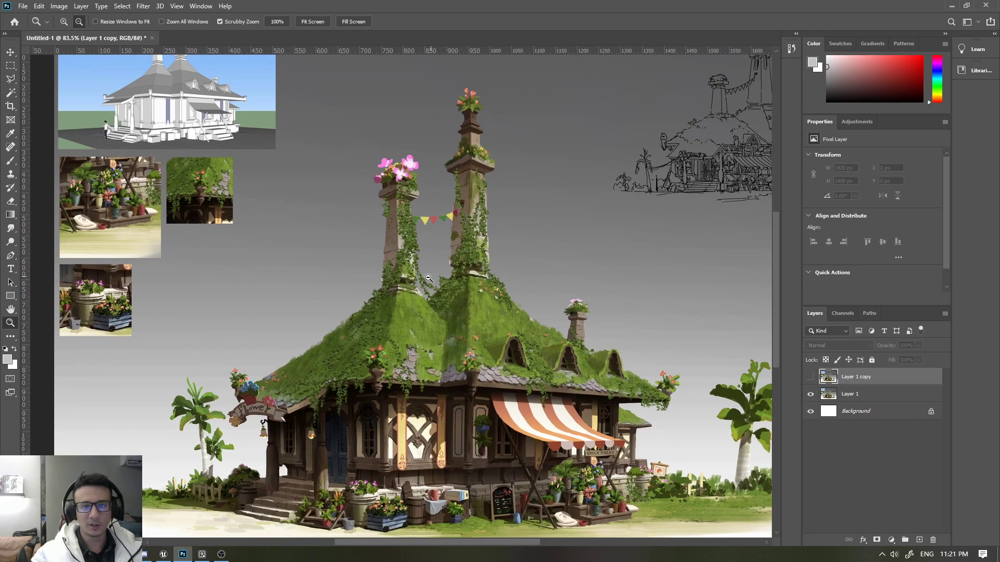
{"action": "scroll", "coordinate": [408, 266], "scroll_direction": "up", "scroll_amount": 1, "text": "alt"}
{"action": "scroll", "coordinate": [417, 279], "scroll_direction": "up", "scroll_amount": 1, "text": "alt"}
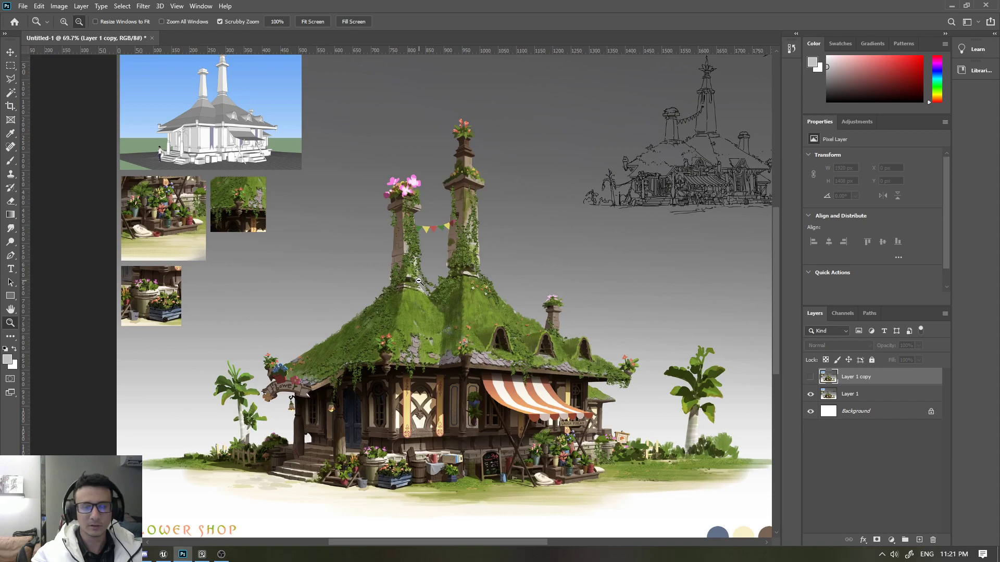
{"action": "scroll", "coordinate": [418, 280], "scroll_direction": "down", "scroll_amount": 2, "text": "alt"}
{"action": "scroll", "coordinate": [419, 280], "scroll_direction": "up", "scroll_amount": 2, "text": "alt"}
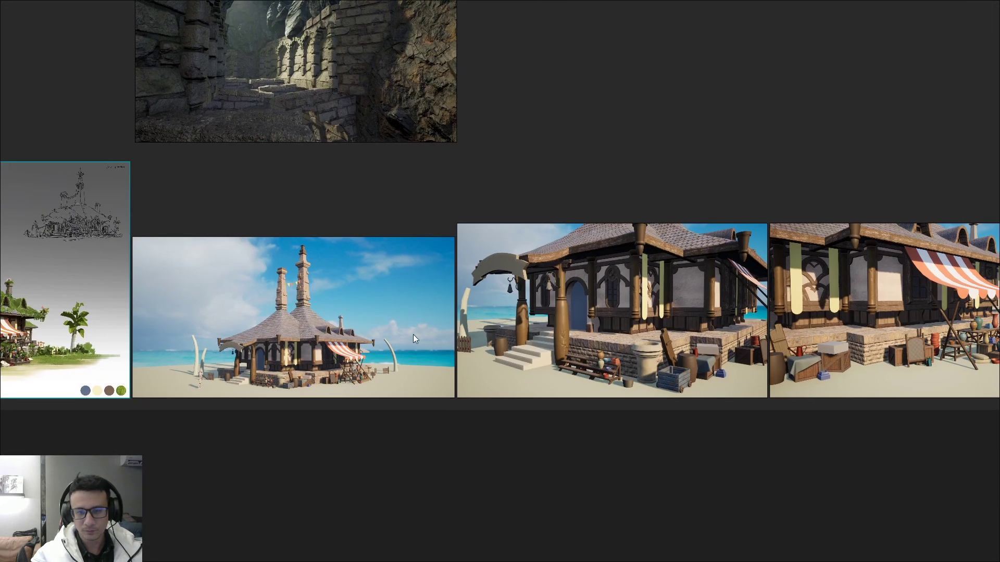
- Capture the beach render's roof in Lightshot and draw a red line along the dormer roofline
{"action": "scroll", "coordinate": [336, 346], "scroll_direction": "up", "scroll_amount": 4}
{"action": "scroll", "coordinate": [333, 313], "scroll_direction": "up", "scroll_amount": 3}
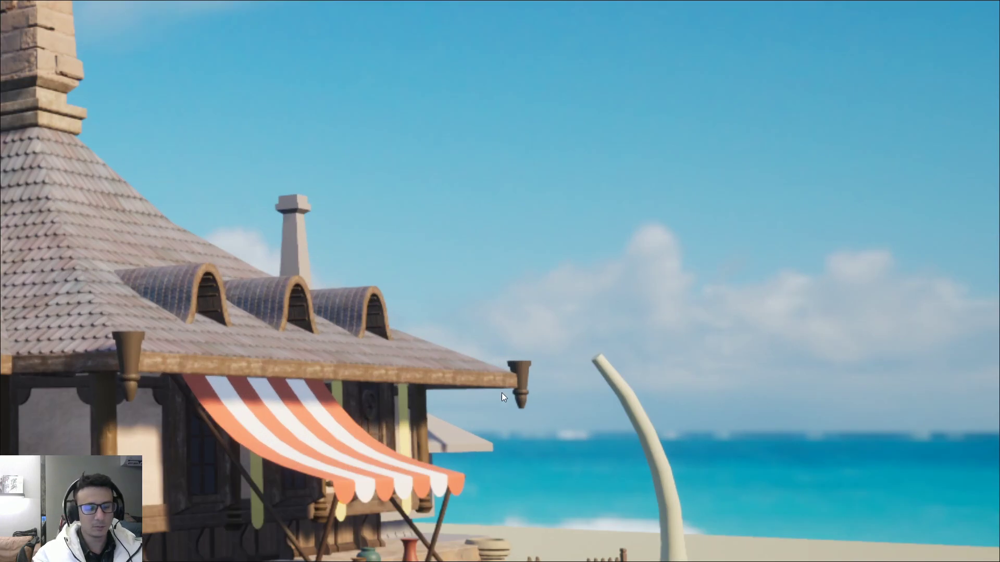
{"action": "key", "text": "Print"}
{"action": "mouse_move", "coordinate": [173, 135]}
{"action": "left_mouse_down"}
{"action": "mouse_move", "coordinate": [341, 273]}
{"action": "mouse_move", "coordinate": [711, 544]}
{"action": "left_mouse_up"}
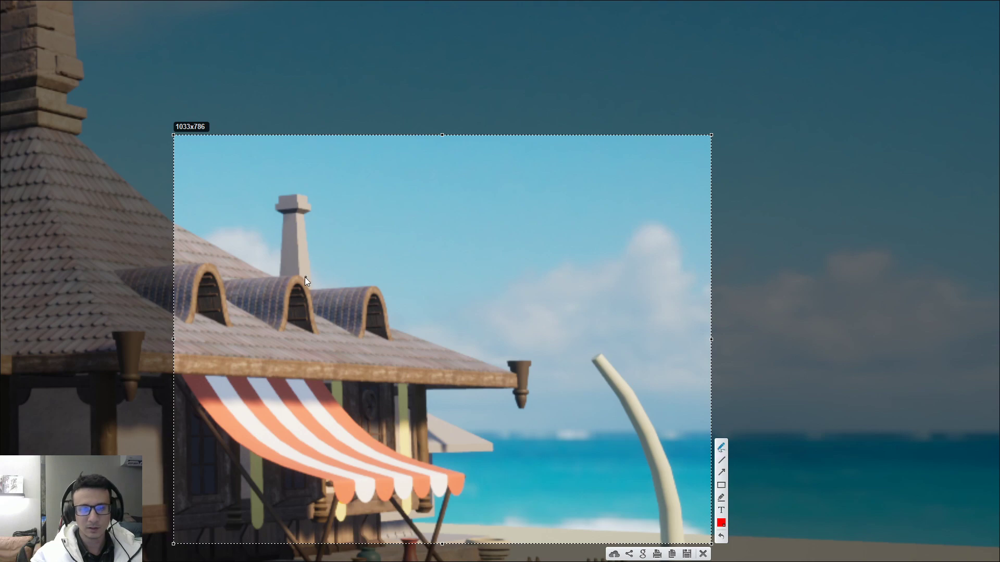
{"action": "left_click_drag", "start_coordinate": [301, 279], "coordinate": [356, 281]}
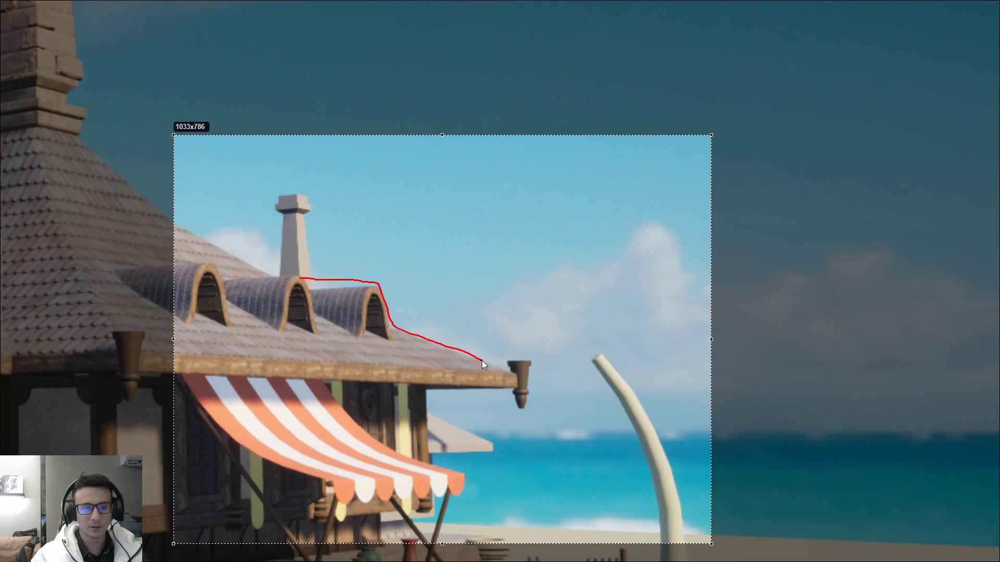
{"action": "left_click_drag", "start_coordinate": [482, 360], "coordinate": [483, 360]}
{"action": "left_click", "coordinate": [703, 554]}
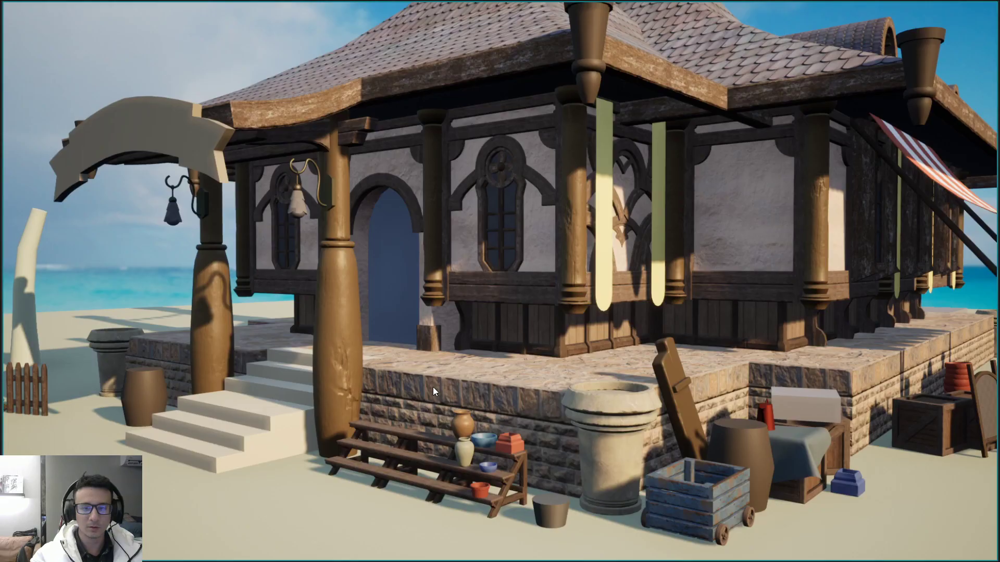
- Zoom into the concept's awning, capture it and draw a red line from the roof past the awning
{"action": "scroll", "coordinate": [434, 379], "scroll_direction": "up", "scroll_amount": 5}
{"action": "scroll", "coordinate": [476, 327], "scroll_direction": "up", "scroll_amount": 5}
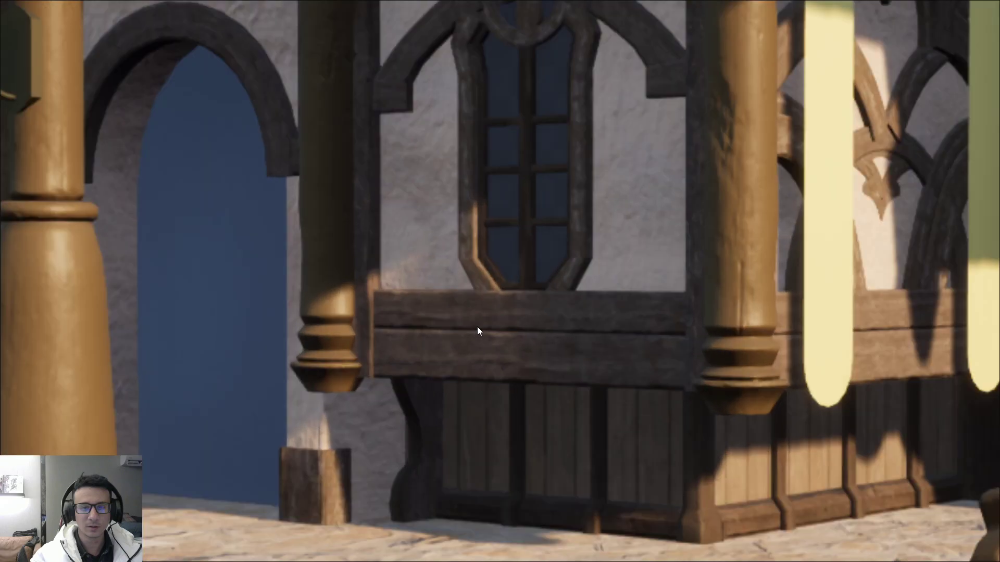
{"action": "scroll", "coordinate": [481, 336], "scroll_direction": "up", "scroll_amount": 1}
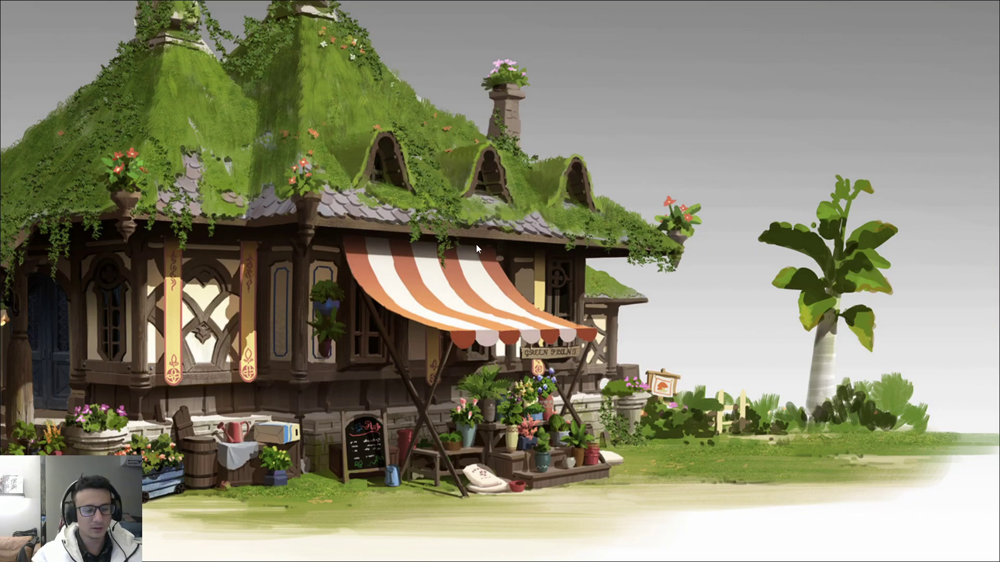
{"action": "key", "text": "Print"}
{"action": "left_click_drag", "start_coordinate": [156, 106], "coordinate": [783, 553]}
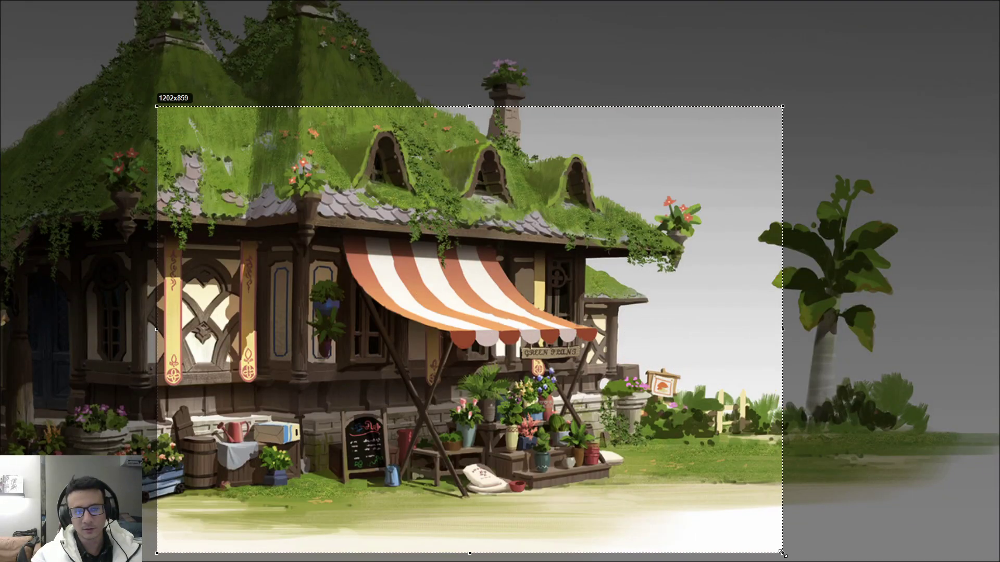
{"action": "left_click_drag", "start_coordinate": [284, 202], "coordinate": [660, 512]}
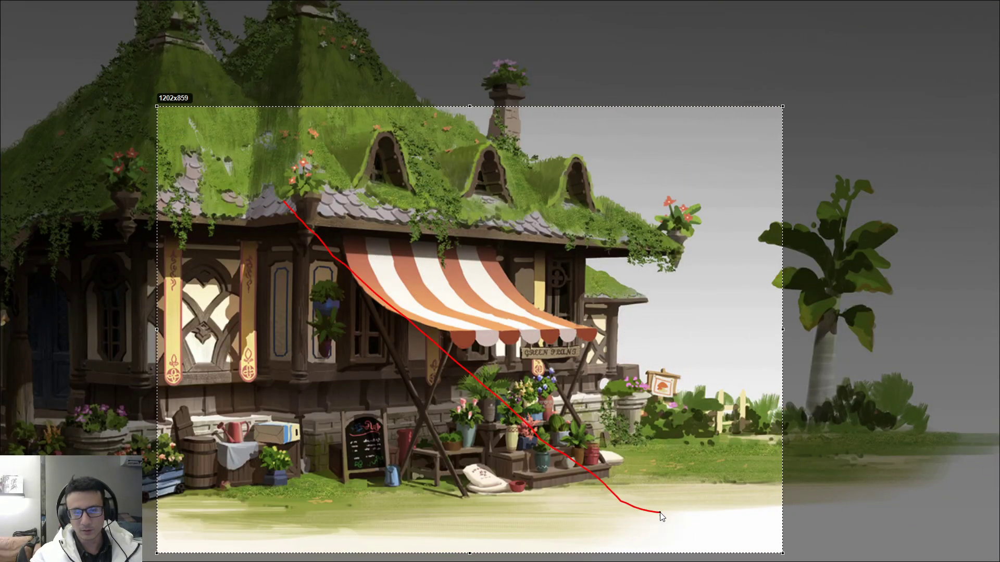
{"action": "left_click", "coordinate": [695, 96]}
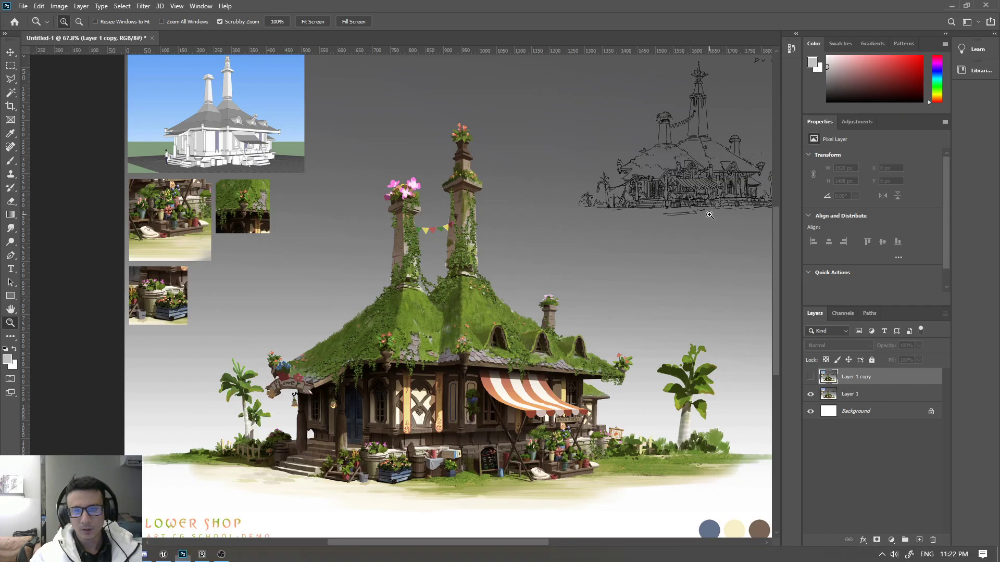
- Duplicate Layer 1 into a new working copy, zoomed in on the striped awning
{"action": "left_click_drag", "start_coordinate": [500, 390], "coordinate": [538, 393]}
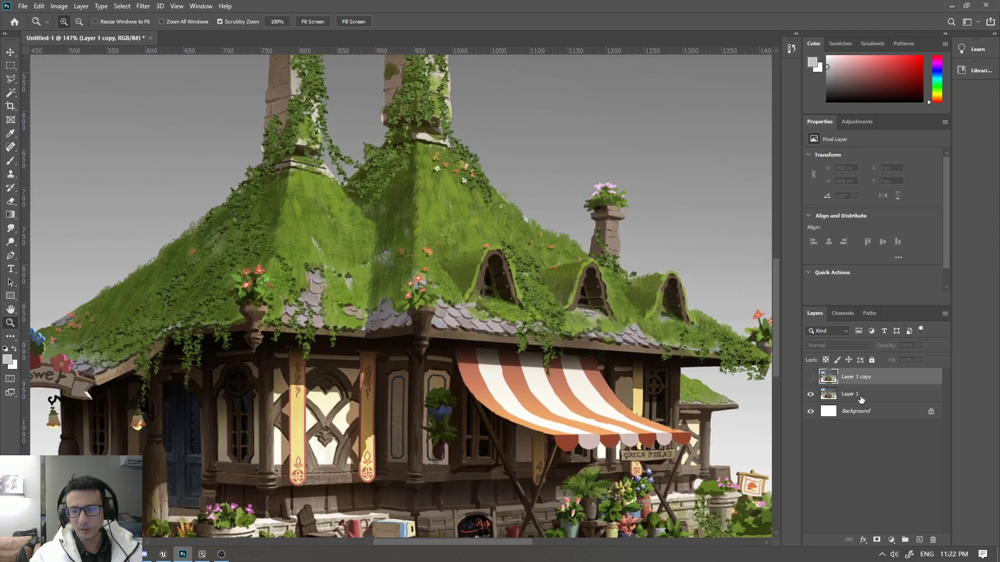
{"action": "left_click", "coordinate": [861, 396]}
{"action": "key", "text": "ctrl+j"}
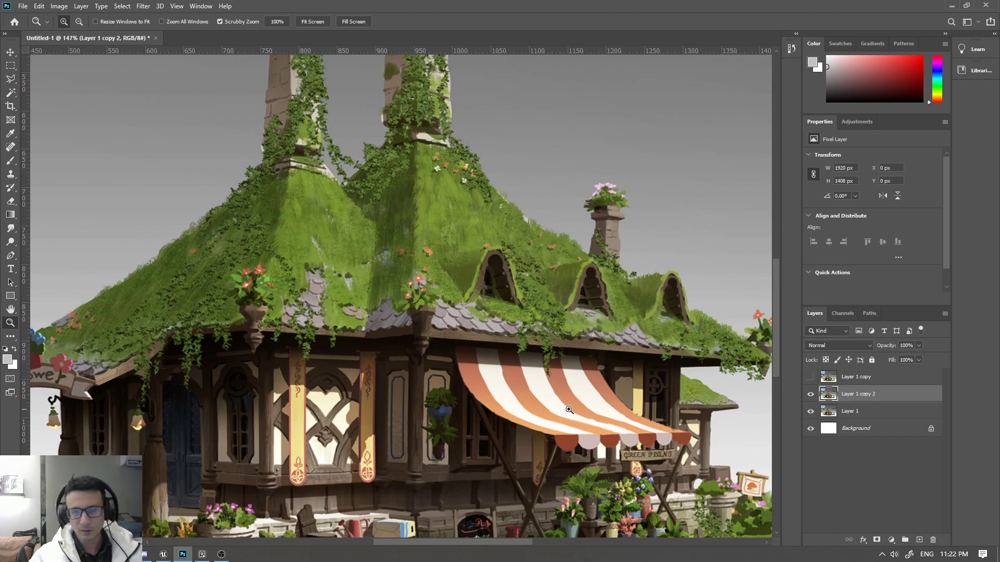
{"action": "left_click_drag", "start_coordinate": [550, 413], "coordinate": [565, 417]}
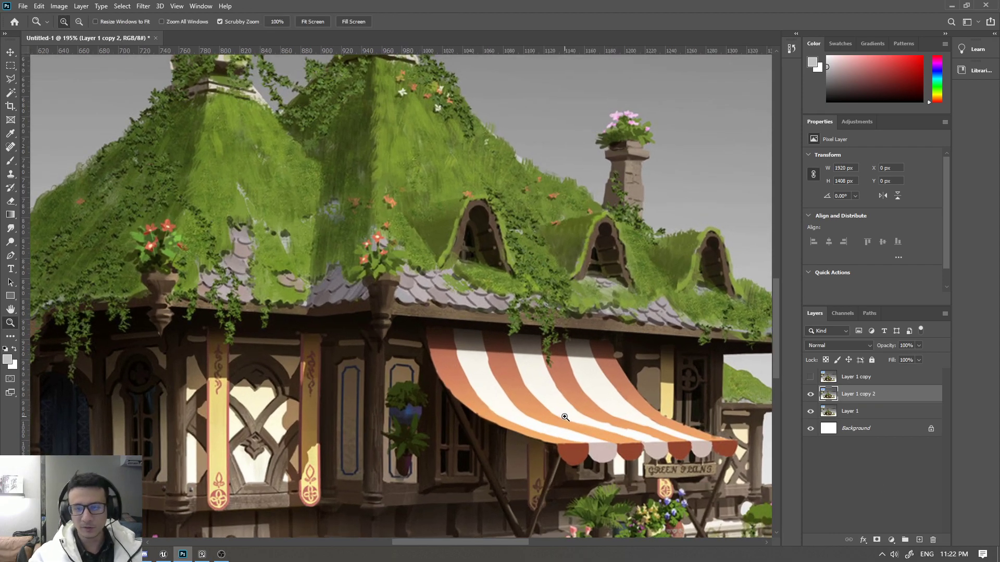
- Set up the Brush with grey #aeaeae foreground and size 15
{"action": "key", "text": "b"}
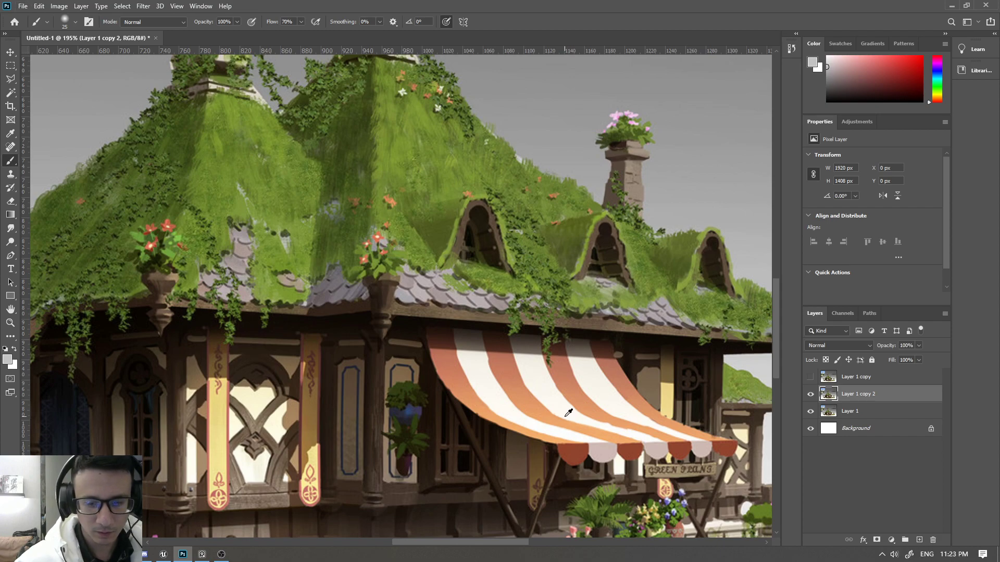
{"action": "left_click", "coordinate": [497, 386], "text": "alt"}
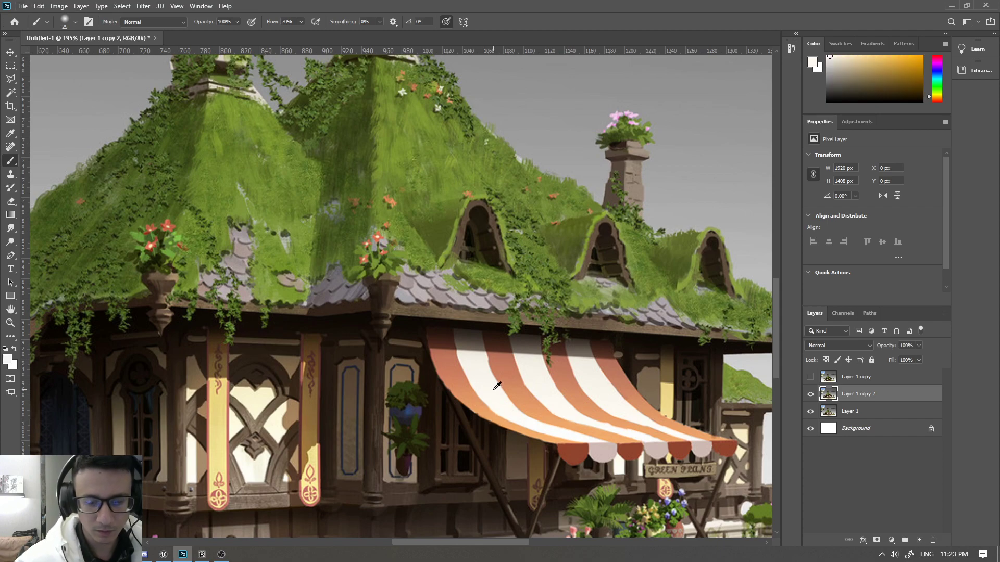
{"action": "left_click", "coordinate": [8, 360]}
{"action": "left_click_drag", "start_coordinate": [52, 138], "coordinate": [37, 134]}
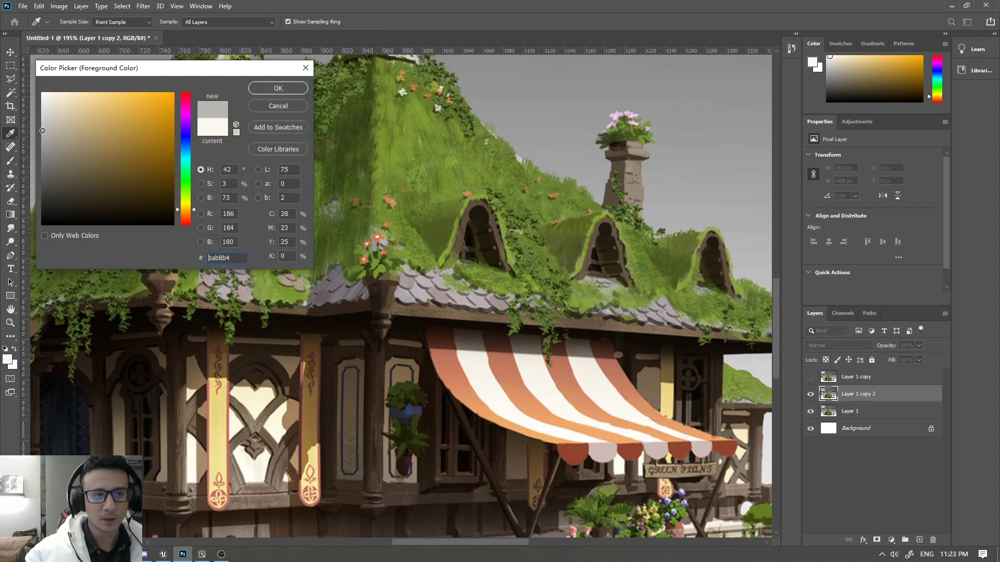
{"action": "left_click", "coordinate": [287, 90]}
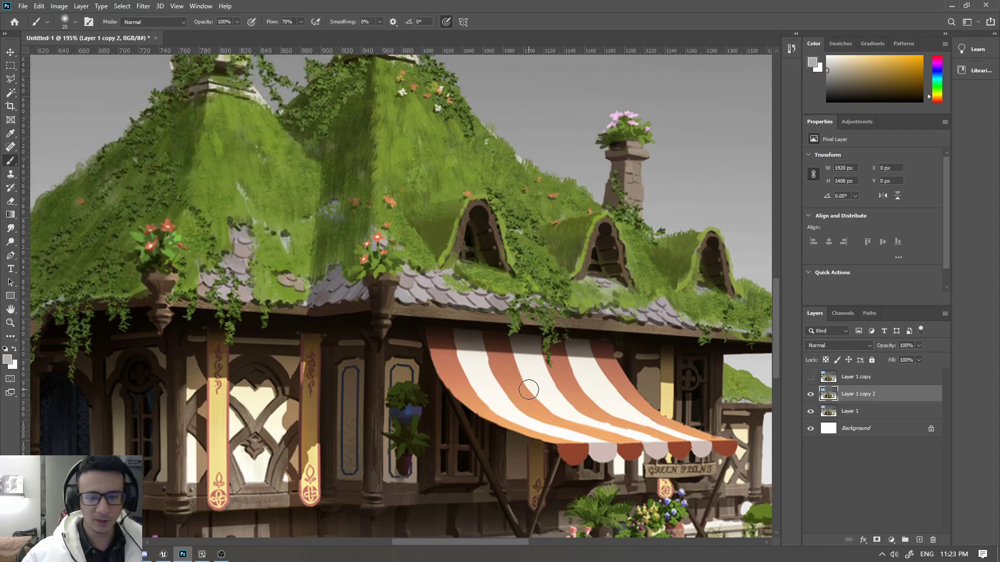
{"action": "key", "text": "bracketleft"}
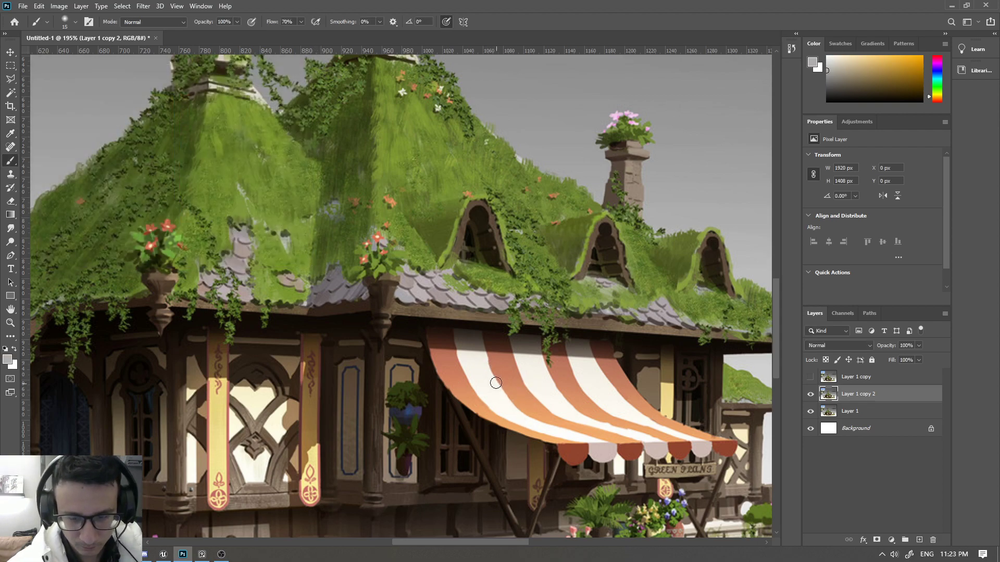
- Paint soft grey strokes over the awning's three white stripes
{"action": "mouse_move", "coordinate": [476, 333]}
{"action": "left_mouse_down"}
{"action": "mouse_move", "coordinate": [475, 364]}
{"action": "mouse_move", "coordinate": [509, 410]}
{"action": "left_mouse_up"}
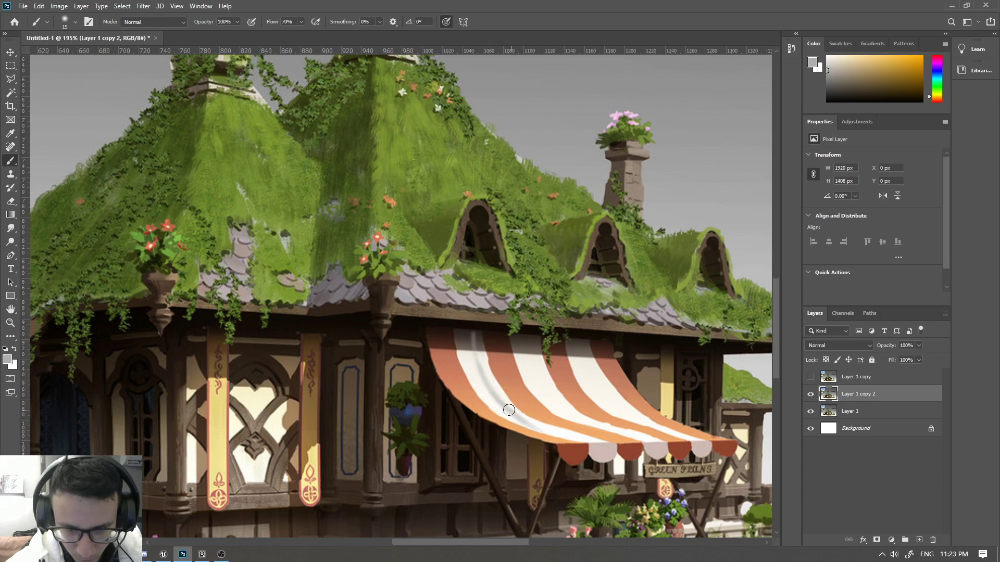
{"action": "left_click_drag", "start_coordinate": [526, 337], "coordinate": [569, 420]}
{"action": "left_click_drag", "start_coordinate": [532, 364], "coordinate": [589, 426]}
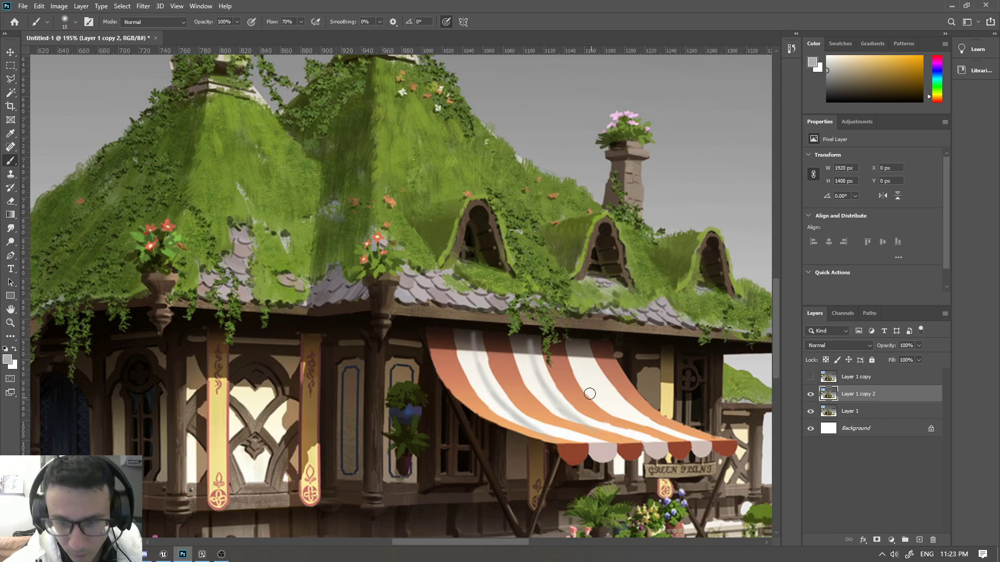
{"action": "left_click_drag", "start_coordinate": [578, 343], "coordinate": [614, 417]}
{"action": "mouse_move", "coordinate": [588, 369]}
{"action": "left_mouse_down"}
{"action": "mouse_move", "coordinate": [627, 419]}
{"action": "mouse_move", "coordinate": [556, 404]}
{"action": "mouse_move", "coordinate": [574, 418]}
{"action": "left_mouse_up"}
{"action": "key", "text": "z"}
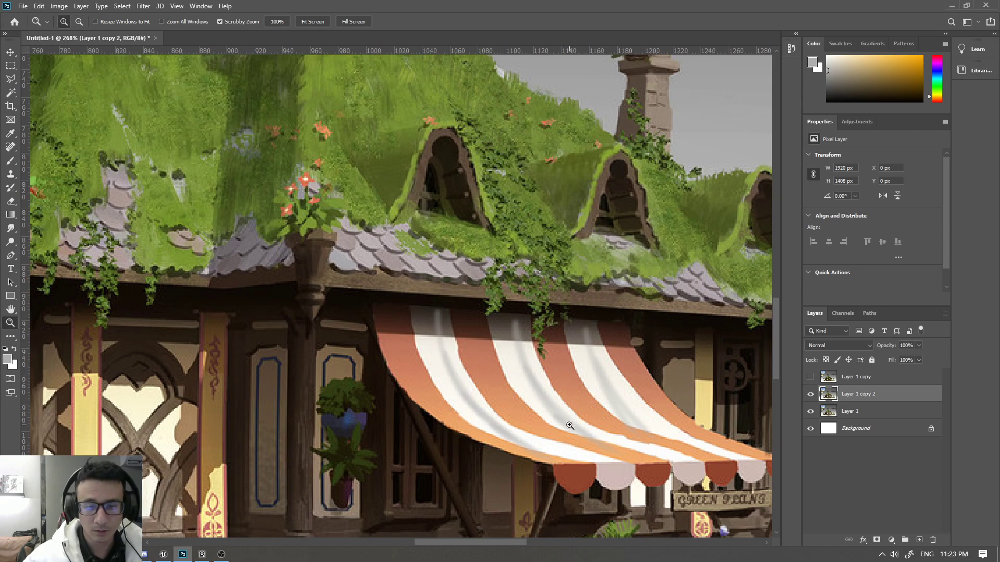
- Brush lighter sampled strokes and a dark grey shadow fold down the awning's white stripe
{"action": "key", "text": "b"}
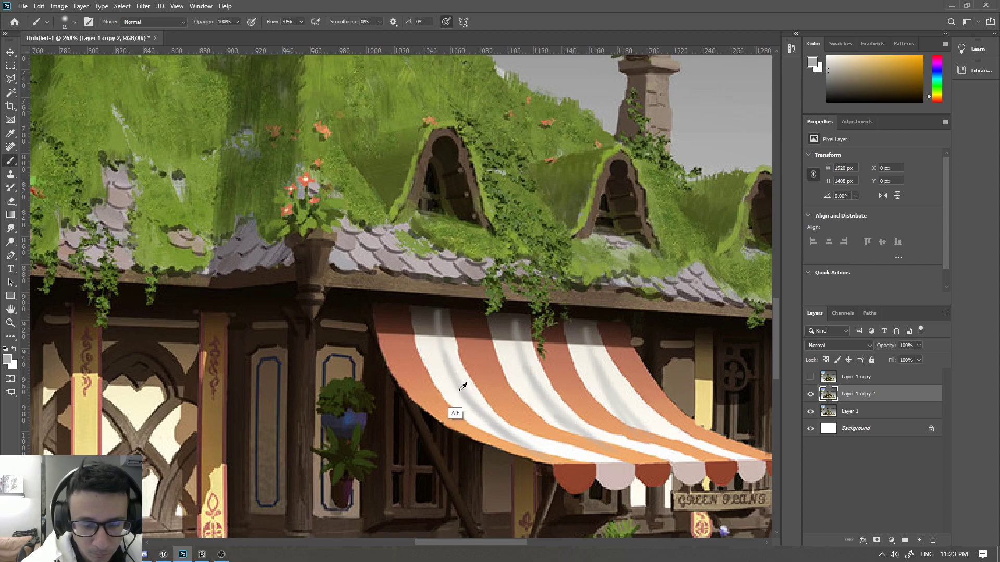
{"action": "left_click", "coordinate": [453, 409], "text": "alt"}
{"action": "left_click_drag", "start_coordinate": [453, 353], "coordinate": [529, 435]}
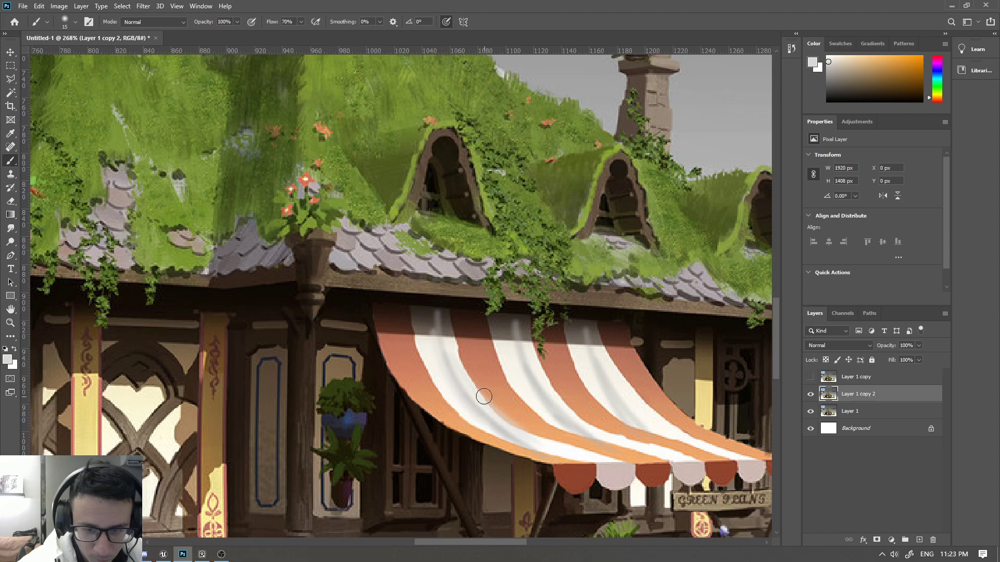
{"action": "left_click_drag", "start_coordinate": [484, 397], "coordinate": [593, 466]}
{"action": "left_click", "coordinate": [824, 88]}
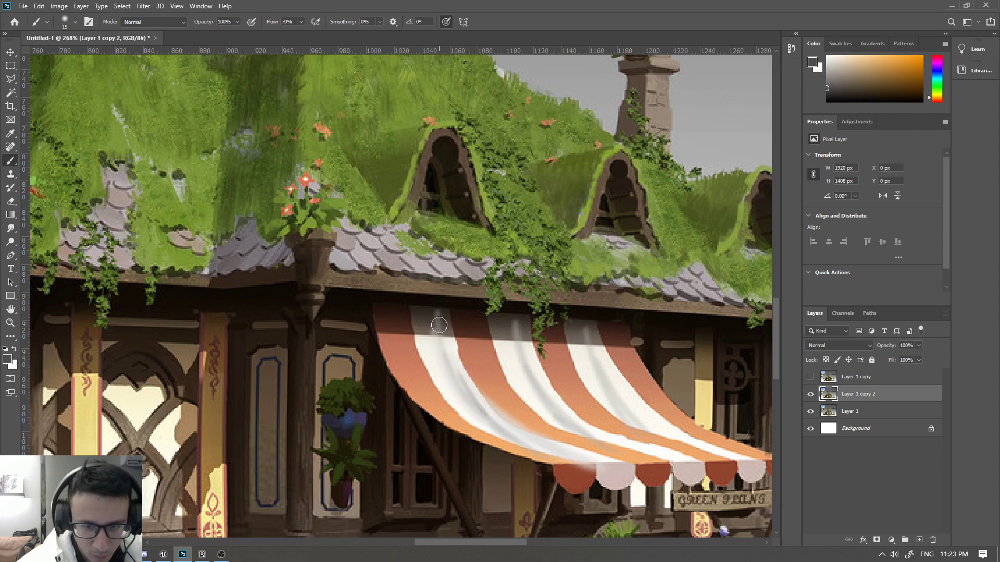
{"action": "mouse_move", "coordinate": [442, 329]}
{"action": "left_mouse_down"}
{"action": "mouse_move", "coordinate": [495, 415]}
{"action": "mouse_move", "coordinate": [581, 464]}
{"action": "left_mouse_up"}
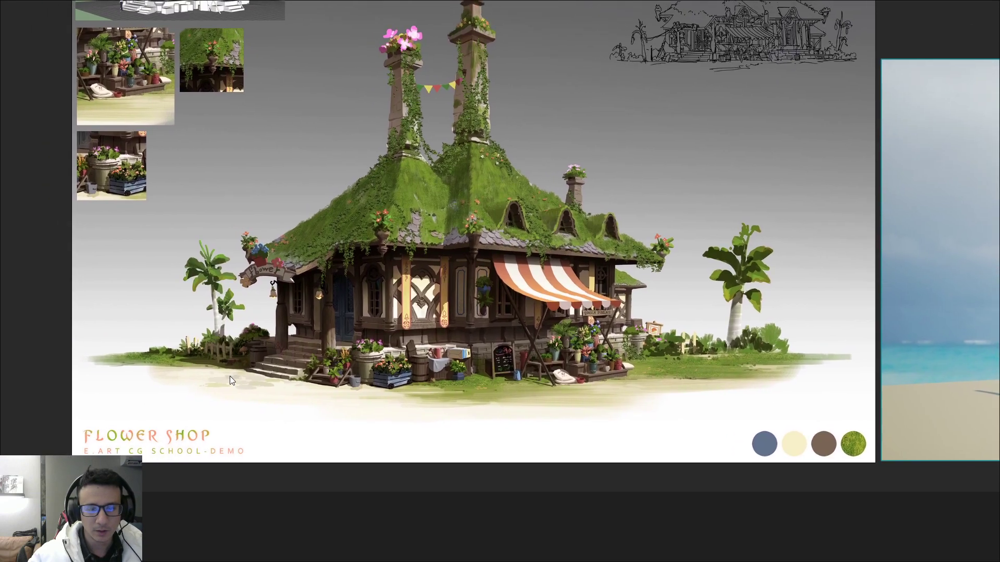
{"action": "scroll", "coordinate": [290, 371], "scroll_direction": "up", "scroll_amount": 5}
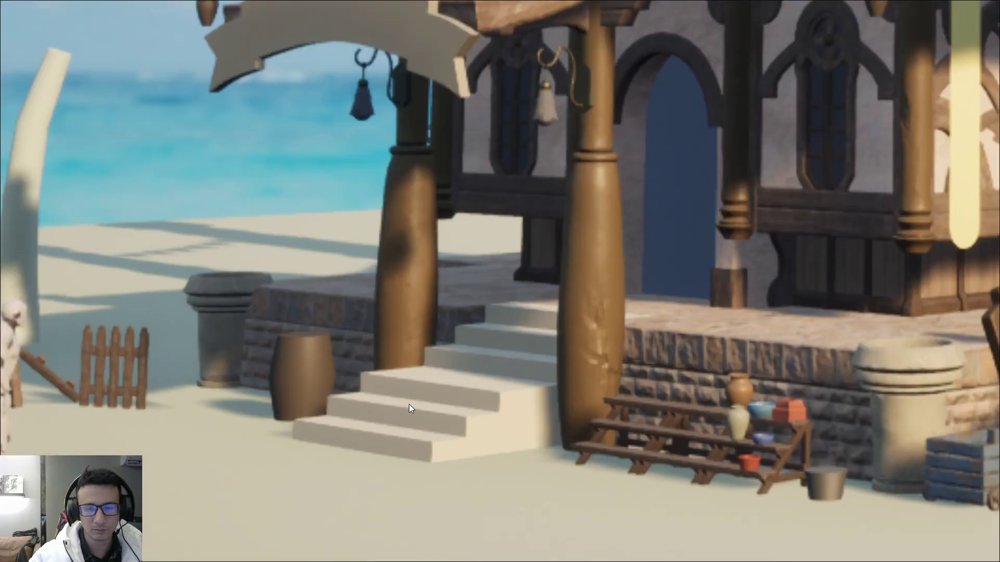
{"action": "scroll", "coordinate": [299, 392], "scroll_direction": "down", "scroll_amount": 5}
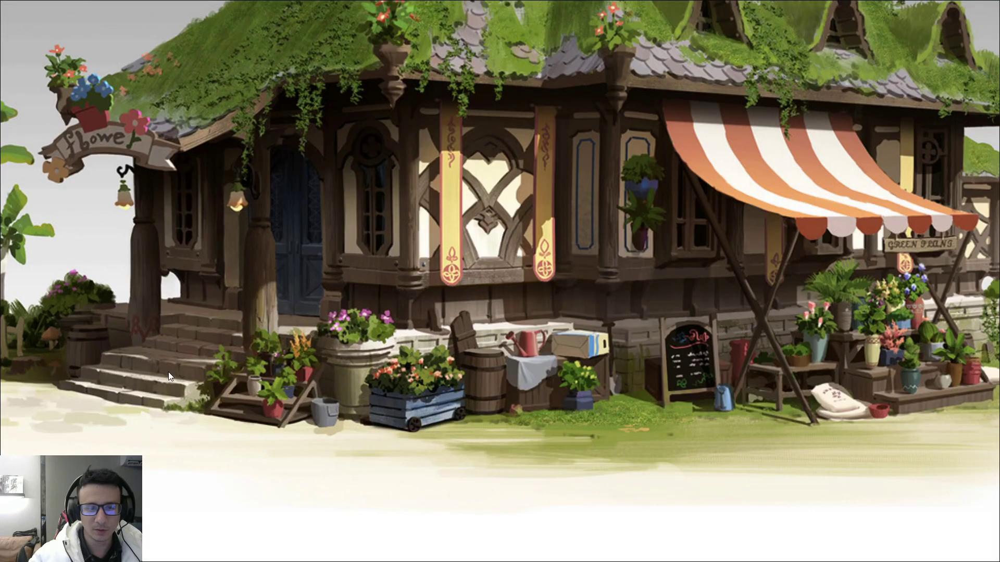
{"action": "scroll", "coordinate": [168, 372], "scroll_direction": "up", "scroll_amount": 3}
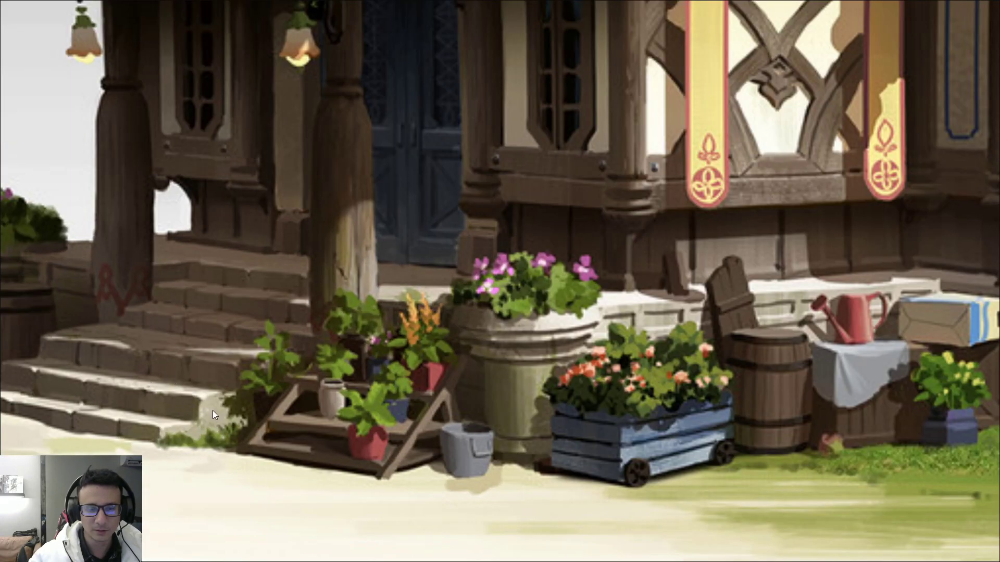
{"action": "scroll", "coordinate": [561, 423], "scroll_direction": "up", "scroll_amount": 3}
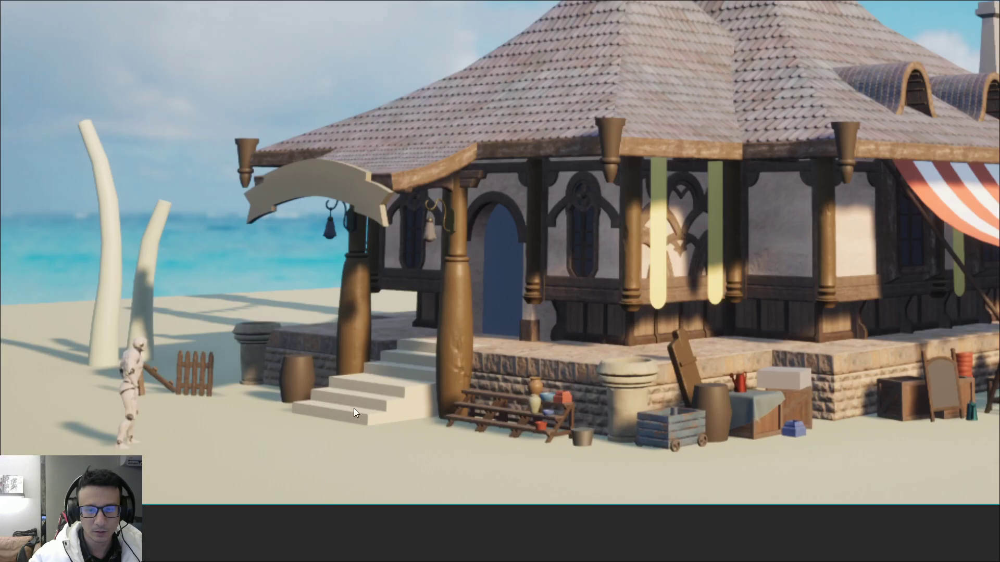
{"action": "scroll", "coordinate": [436, 392], "scroll_direction": "up", "scroll_amount": 5}
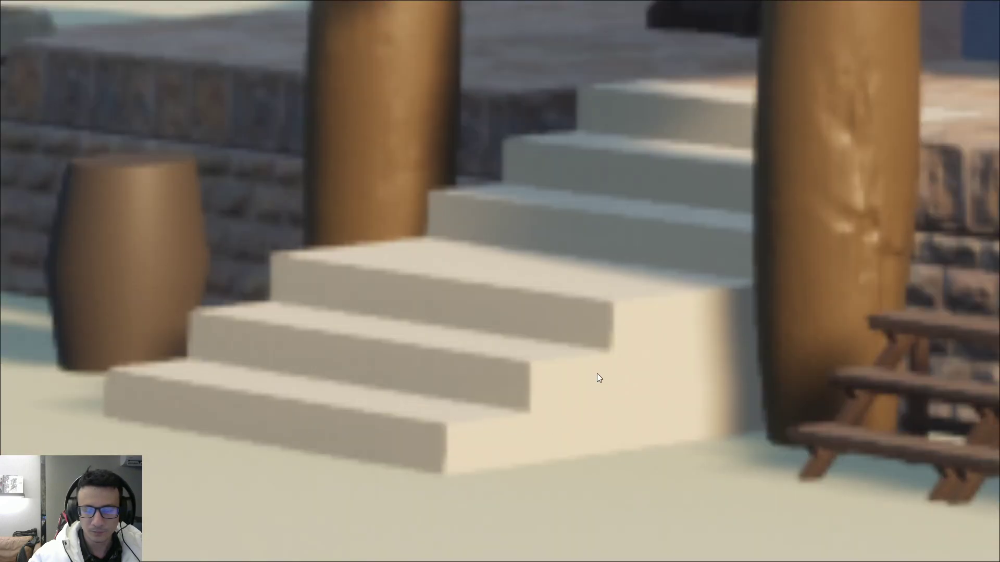
{"action": "scroll", "coordinate": [300, 453], "scroll_direction": "down", "scroll_amount": 2}
{"action": "scroll", "coordinate": [344, 433], "scroll_direction": "down", "scroll_amount": 3}
{"action": "scroll", "coordinate": [356, 429], "scroll_direction": "down", "scroll_amount": 2}
{"action": "scroll", "coordinate": [356, 429], "scroll_direction": "down", "scroll_amount": 1}
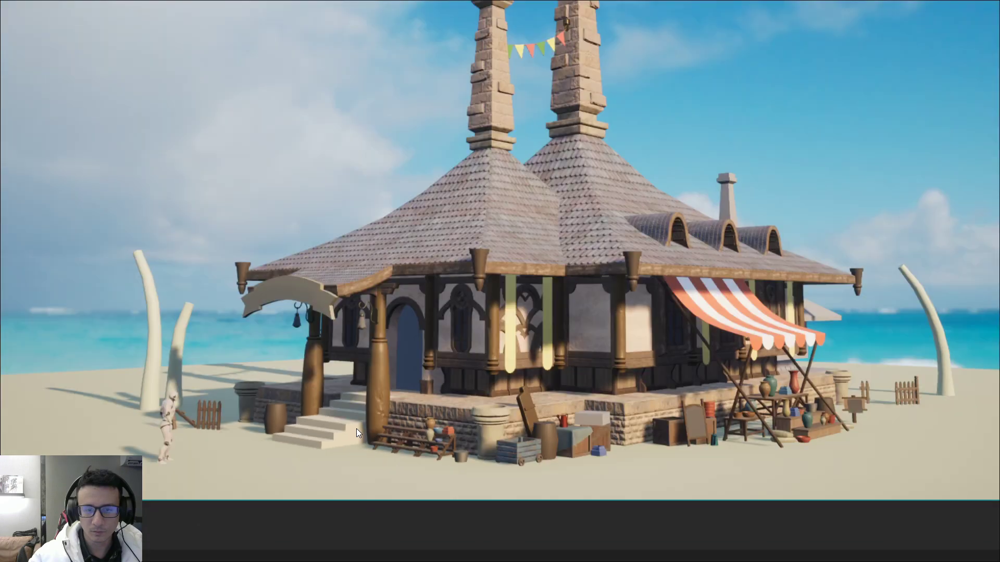
{"action": "left_click_drag", "start_coordinate": [604, 424], "coordinate": [390, 426]}
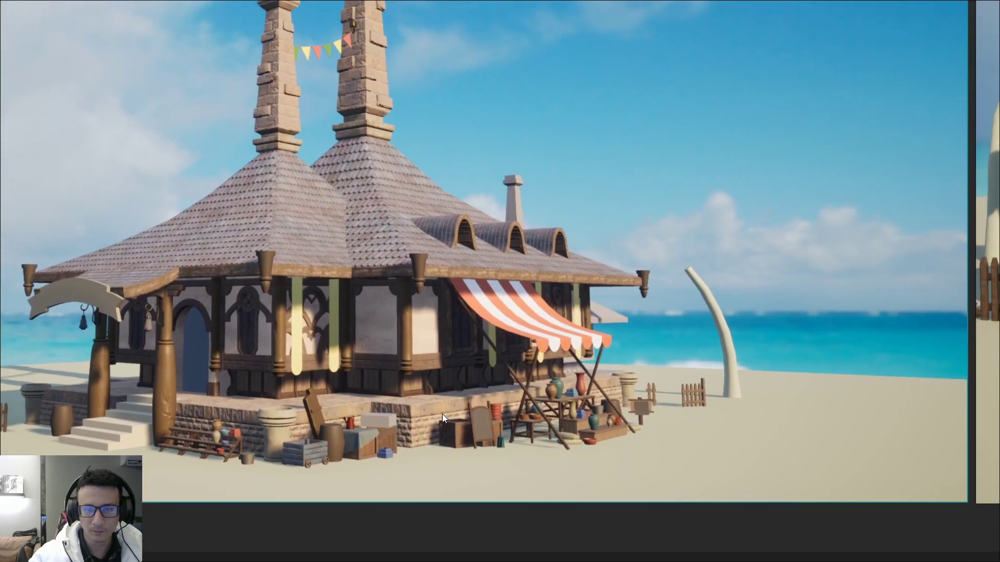
{"action": "scroll", "coordinate": [442, 414], "scroll_direction": "down", "scroll_amount": 2}
{"action": "left_click_drag", "start_coordinate": [769, 412], "coordinate": [410, 358]}
{"action": "scroll", "coordinate": [495, 351], "scroll_direction": "down", "scroll_amount": 3}
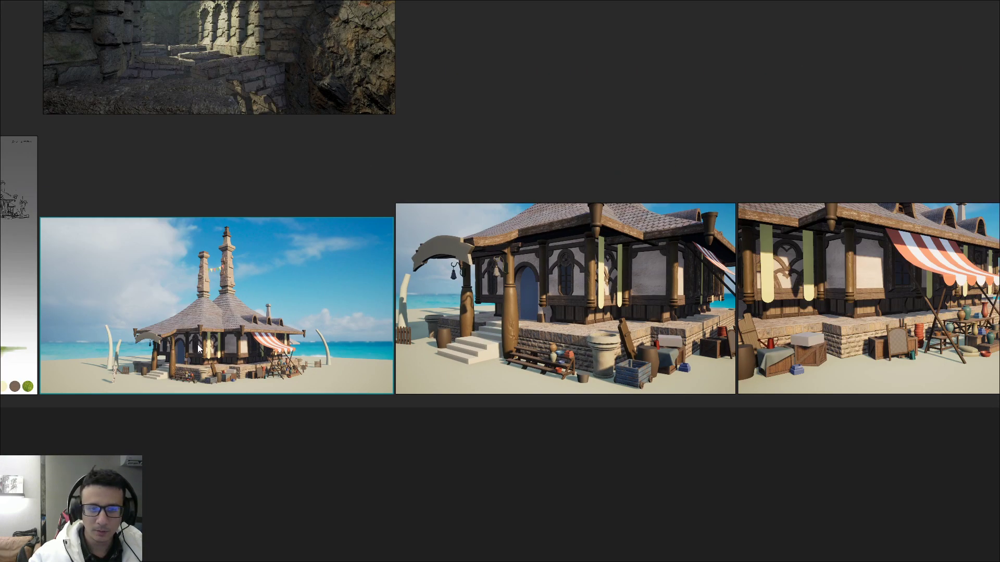
{"action": "scroll", "coordinate": [245, 332], "scroll_direction": "up", "scroll_amount": 4}
{"action": "left_click_drag", "start_coordinate": [258, 330], "coordinate": [423, 405]}
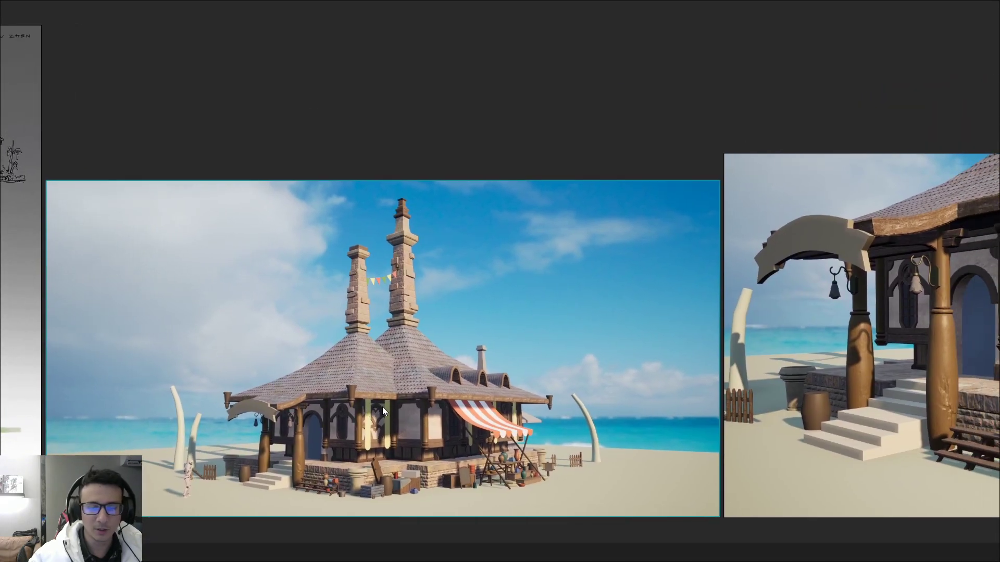
{"action": "scroll", "coordinate": [312, 344], "scroll_direction": "up", "scroll_amount": 3}
{"action": "scroll", "coordinate": [401, 354], "scroll_direction": "up", "scroll_amount": 1}
{"action": "scroll", "coordinate": [501, 392], "scroll_direction": "down", "scroll_amount": 1}
{"action": "scroll", "coordinate": [469, 373], "scroll_direction": "down", "scroll_amount": 2}
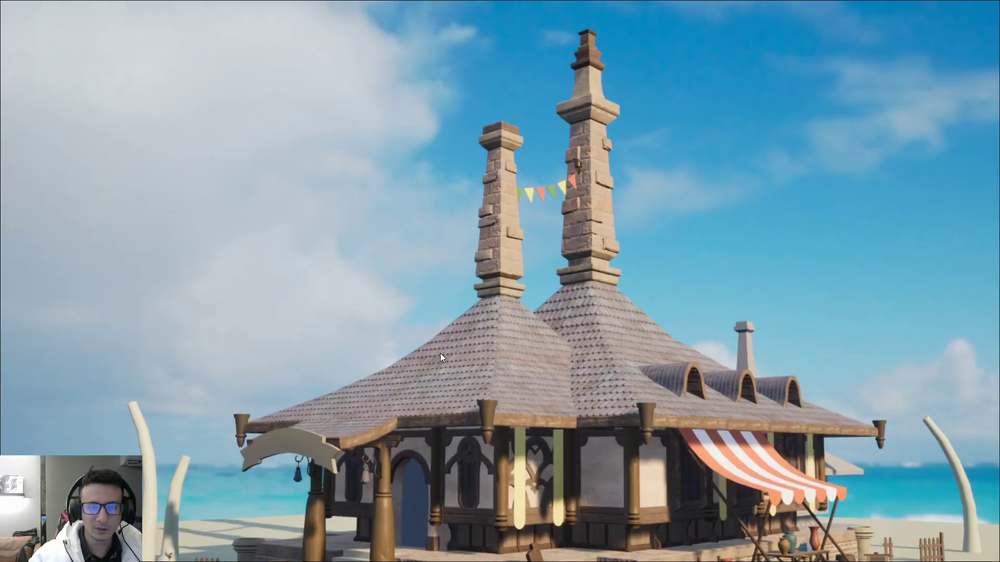
{"action": "scroll", "coordinate": [273, 358], "scroll_direction": "down", "scroll_amount": 3}
{"action": "scroll", "coordinate": [204, 330], "scroll_direction": "up", "scroll_amount": 5}
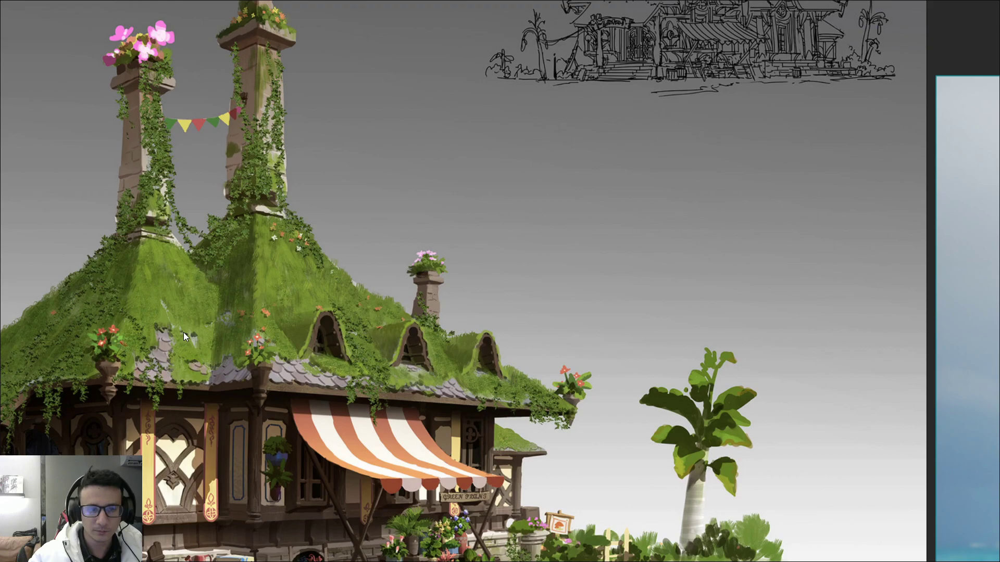
{"action": "scroll", "coordinate": [183, 332], "scroll_direction": "down", "scroll_amount": 1}
{"action": "scroll", "coordinate": [84, 279], "scroll_direction": "up", "scroll_amount": 5}
{"action": "scroll", "coordinate": [376, 252], "scroll_direction": "down", "scroll_amount": 4}
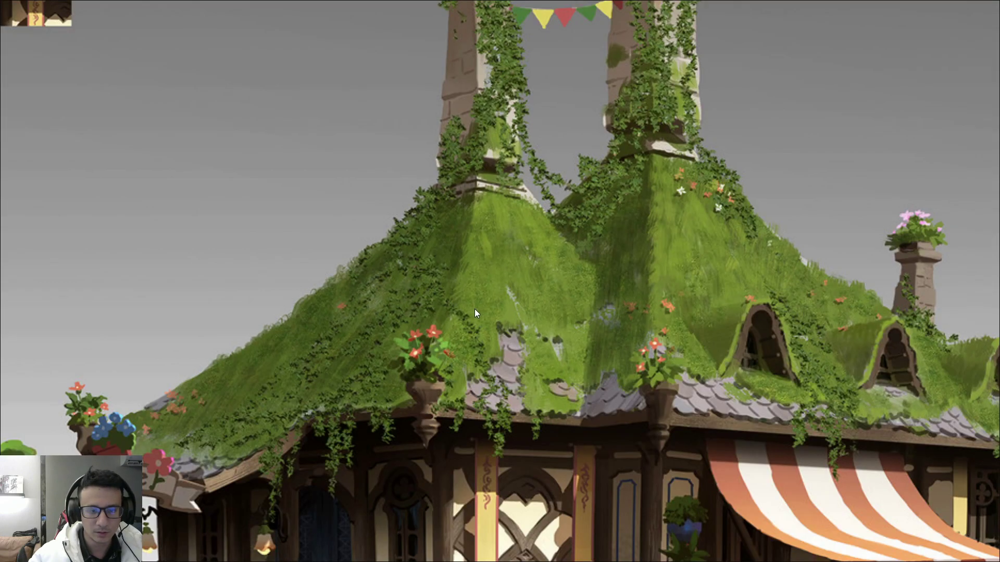
{"action": "scroll", "coordinate": [473, 308], "scroll_direction": "down", "scroll_amount": 1}
{"action": "scroll", "coordinate": [465, 282], "scroll_direction": "down", "scroll_amount": 3}
{"action": "scroll", "coordinate": [118, 245], "scroll_direction": "up", "scroll_amount": 4}
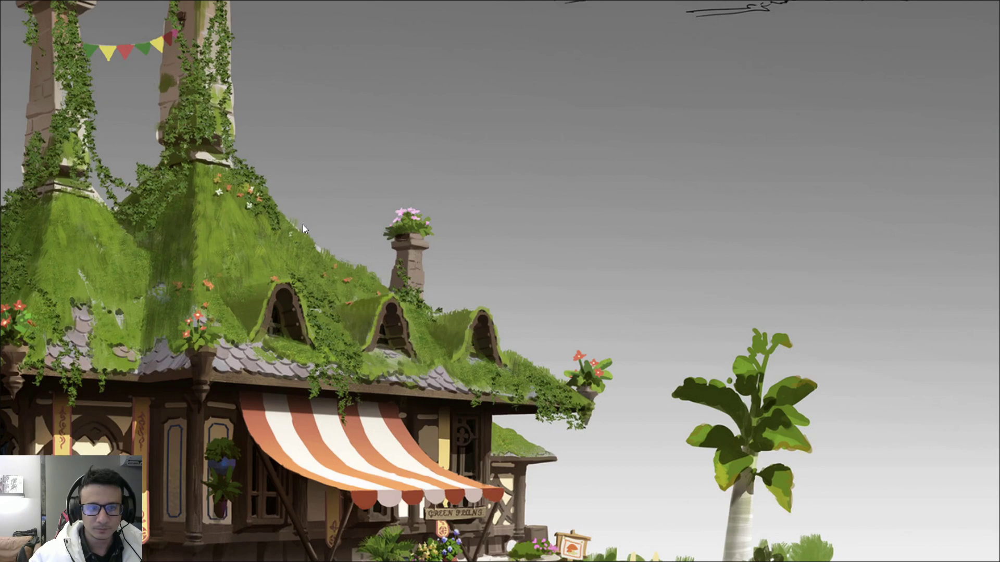
{"action": "scroll", "coordinate": [294, 277], "scroll_direction": "down", "scroll_amount": 2}
{"action": "scroll", "coordinate": [457, 383], "scroll_direction": "down", "scroll_amount": 1}
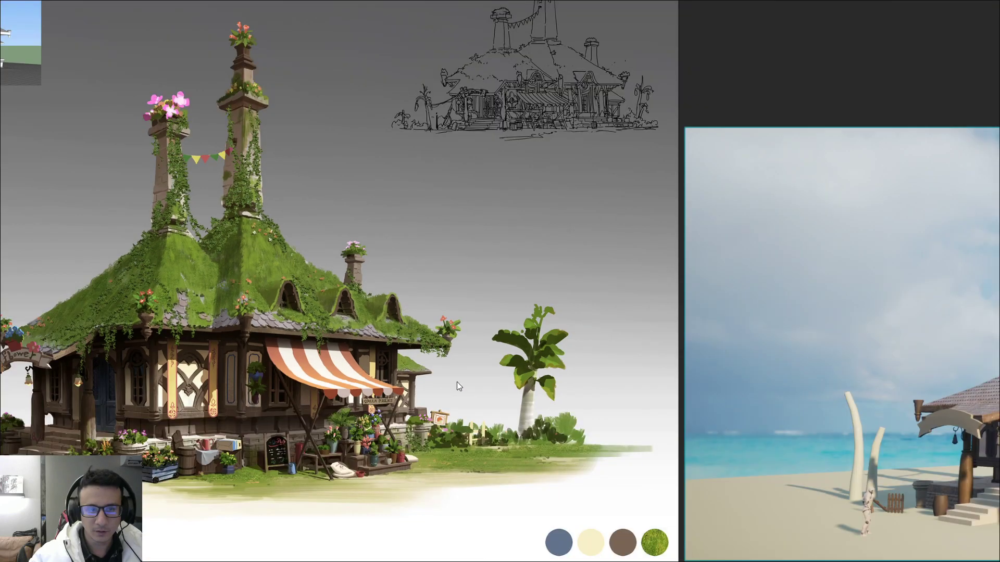
{"action": "scroll", "coordinate": [584, 351], "scroll_direction": "up", "scroll_amount": 4}
{"action": "scroll", "coordinate": [575, 326], "scroll_direction": "up", "scroll_amount": 4}
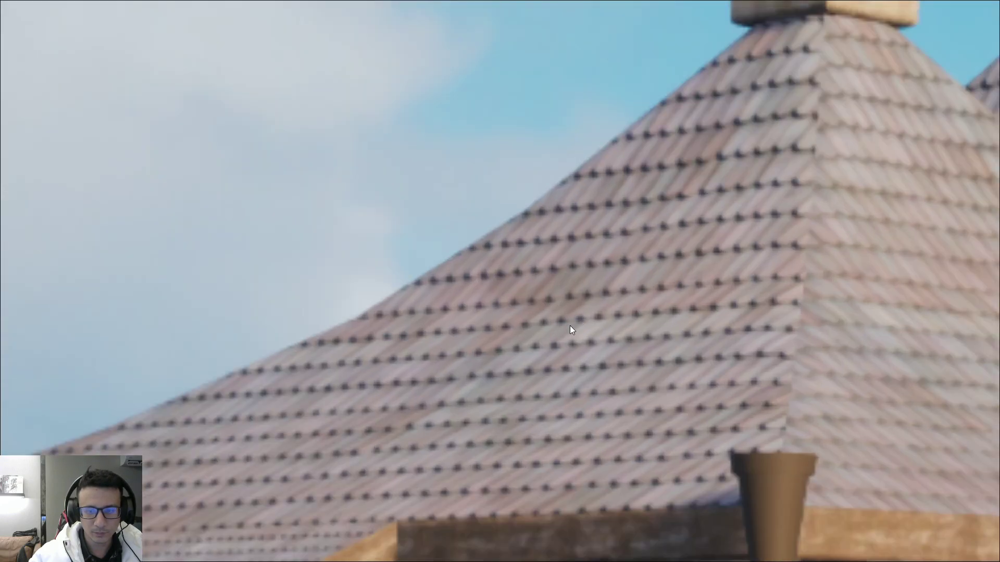
{"action": "scroll", "coordinate": [573, 330], "scroll_direction": "down", "scroll_amount": 5}
{"action": "middle_click_drag", "start_coordinate": [236, 292], "coordinate": [677, 314]}
{"action": "scroll", "coordinate": [230, 244], "scroll_direction": "up", "scroll_amount": 4}
{"action": "scroll", "coordinate": [230, 244], "scroll_direction": "up", "scroll_amount": 2}
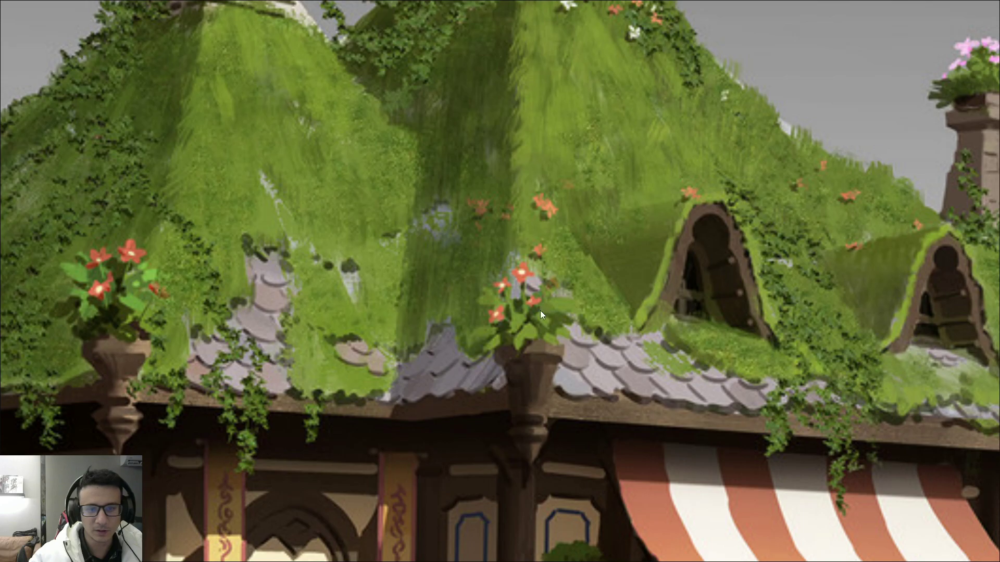
{"action": "scroll", "coordinate": [639, 348], "scroll_direction": "down", "scroll_amount": 2}
{"action": "scroll", "coordinate": [500, 338], "scroll_direction": "up", "scroll_amount": 5}
{"action": "scroll", "coordinate": [419, 327], "scroll_direction": "down", "scroll_amount": 1}
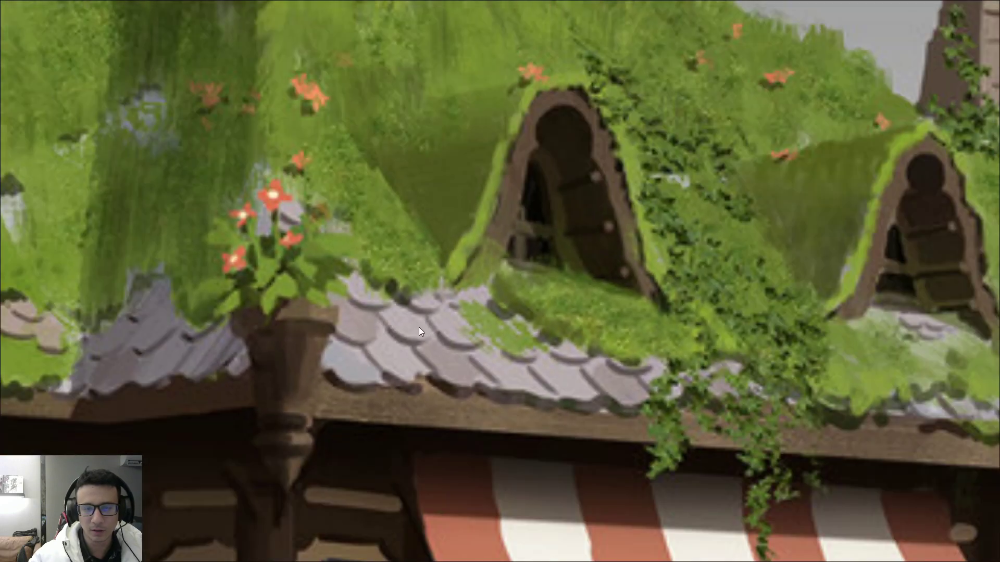
{"action": "scroll", "coordinate": [786, 362], "scroll_direction": "down", "scroll_amount": 3}
{"action": "middle_click_drag", "start_coordinate": [786, 361], "coordinate": [42, 364]}
{"action": "scroll", "coordinate": [810, 380], "scroll_direction": "up", "scroll_amount": 4}
{"action": "scroll", "coordinate": [808, 378], "scroll_direction": "down", "scroll_amount": 4}
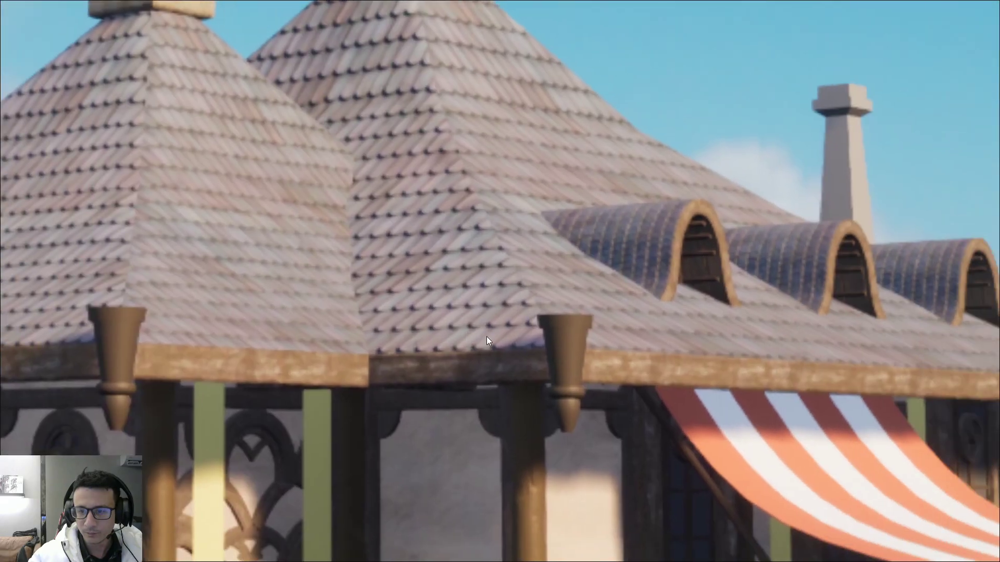
{"action": "scroll", "coordinate": [266, 326], "scroll_direction": "up", "scroll_amount": 4}
{"action": "scroll", "coordinate": [213, 320], "scroll_direction": "down", "scroll_amount": 3}
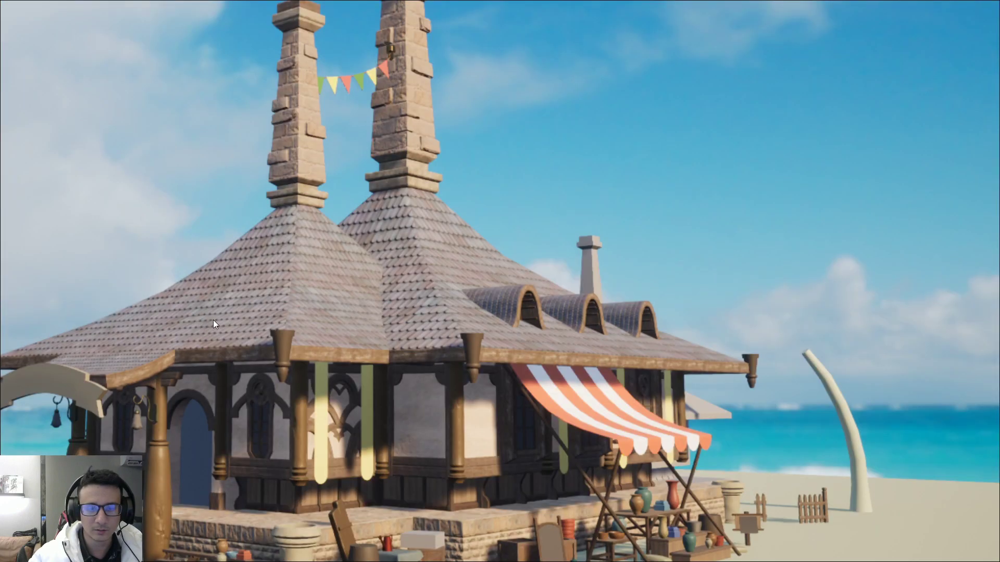
{"action": "scroll", "coordinate": [430, 352], "scroll_direction": "down", "scroll_amount": 4}
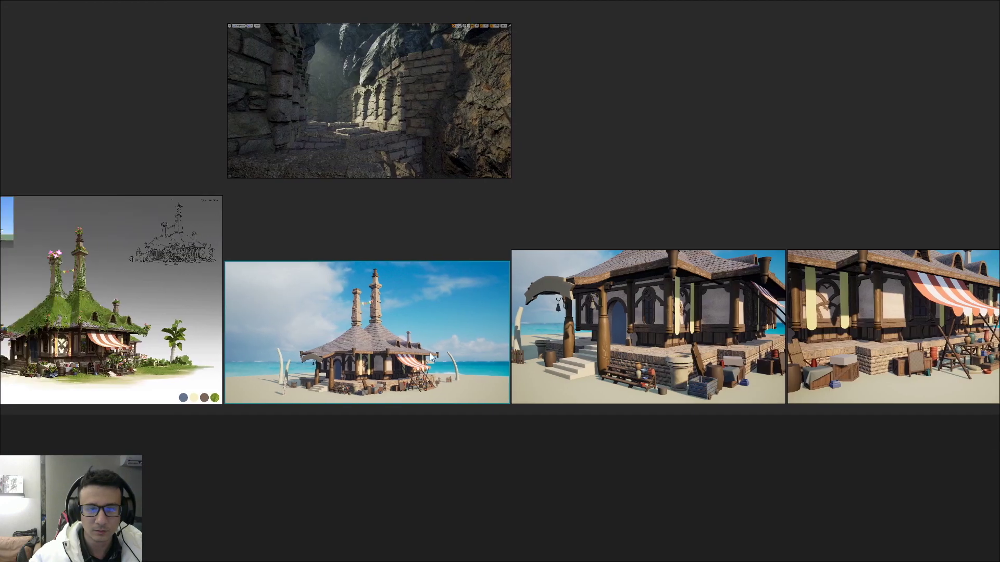
{"action": "scroll", "coordinate": [294, 326], "scroll_direction": "up", "scroll_amount": 3}
{"action": "scroll", "coordinate": [289, 283], "scroll_direction": "up", "scroll_amount": 2}
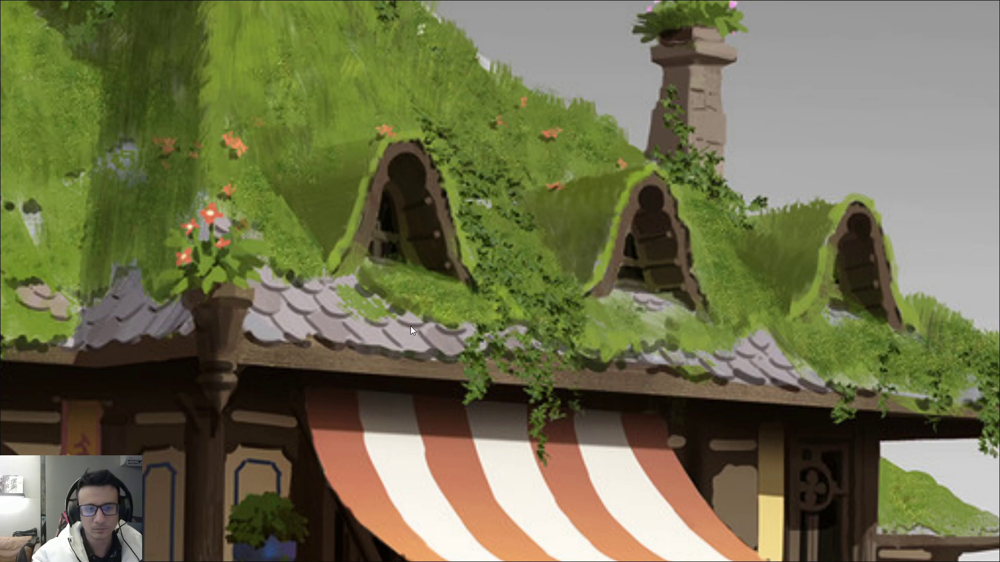
{"action": "scroll", "coordinate": [410, 326], "scroll_direction": "down", "scroll_amount": 4}
{"action": "scroll", "coordinate": [384, 313], "scroll_direction": "up", "scroll_amount": 2}
{"action": "scroll", "coordinate": [500, 331], "scroll_direction": "up", "scroll_amount": 3}
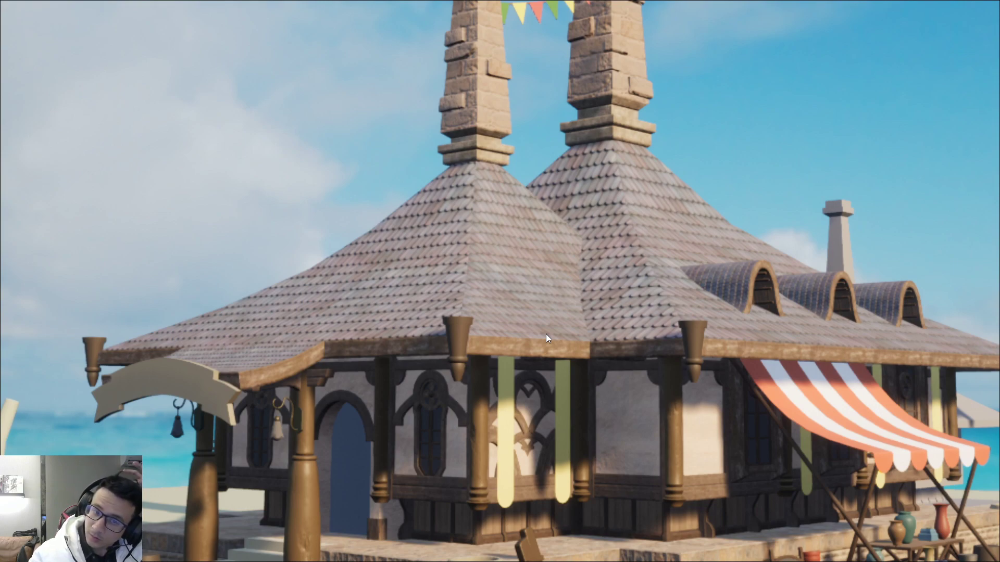
{"action": "scroll", "coordinate": [541, 314], "scroll_direction": "down", "scroll_amount": 5}
{"action": "scroll", "coordinate": [540, 314], "scroll_direction": "up", "scroll_amount": 5}
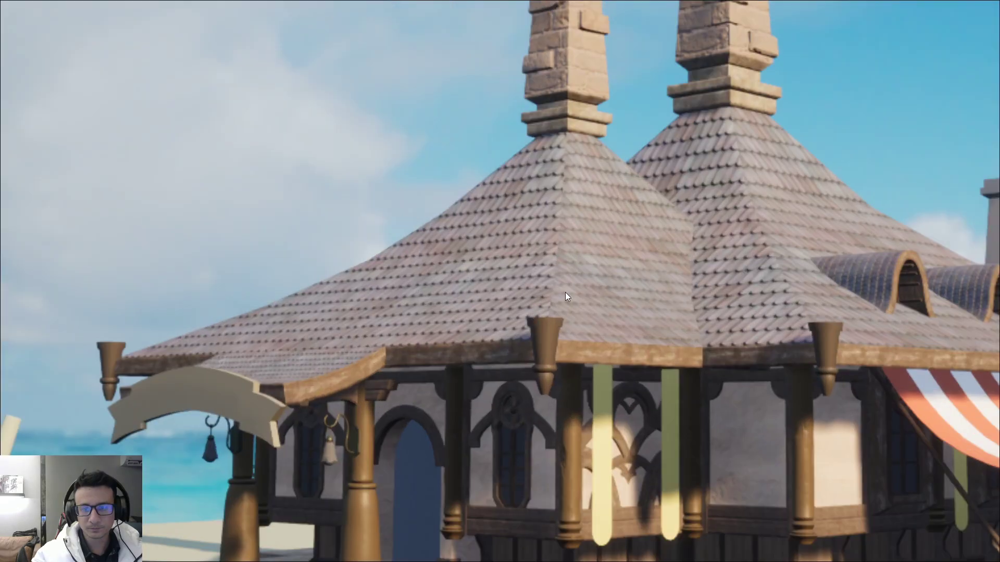
{"action": "scroll", "coordinate": [451, 311], "scroll_direction": "down", "scroll_amount": 4}
{"action": "scroll", "coordinate": [474, 314], "scroll_direction": "up", "scroll_amount": 4}
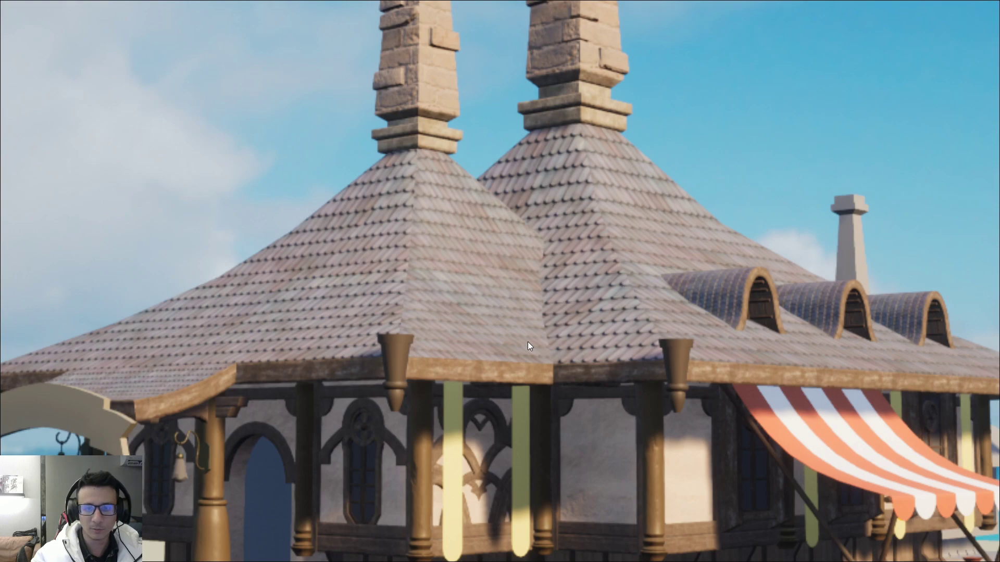
{"action": "scroll", "coordinate": [629, 352], "scroll_direction": "up", "scroll_amount": 2}
{"action": "scroll", "coordinate": [627, 352], "scroll_direction": "up", "scroll_amount": 3}
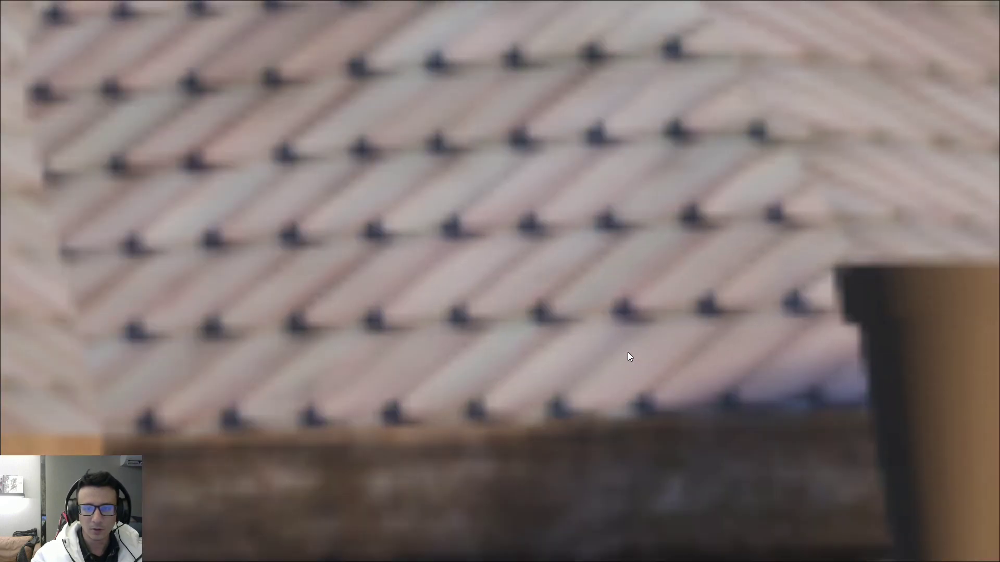
{"action": "scroll", "coordinate": [558, 363], "scroll_direction": "down", "scroll_amount": 3}
{"action": "scroll", "coordinate": [477, 333], "scroll_direction": "down", "scroll_amount": 3}
{"action": "scroll", "coordinate": [239, 336], "scroll_direction": "down", "scroll_amount": 3}
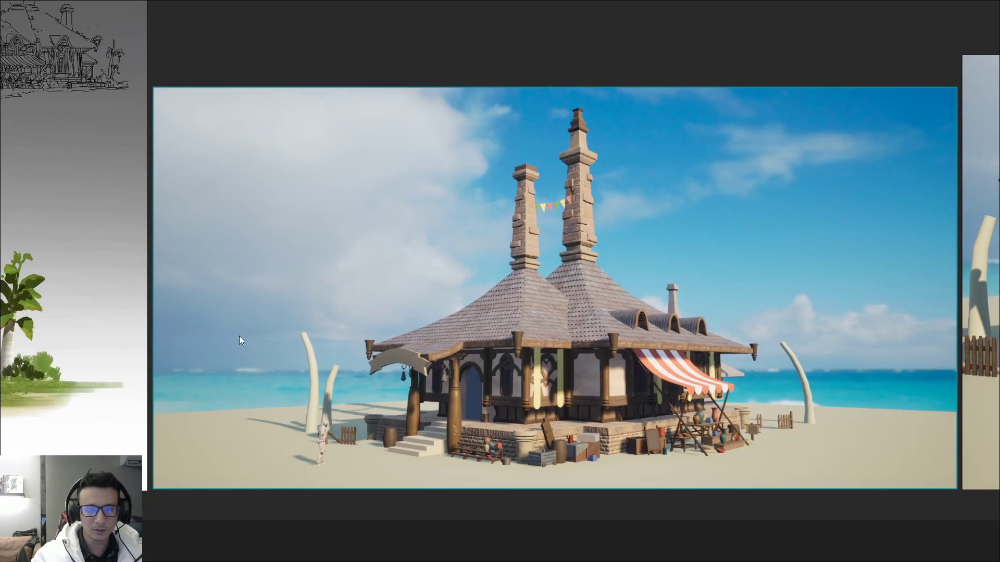
{"action": "scroll", "coordinate": [329, 334], "scroll_direction": "up", "scroll_amount": 2}
{"action": "scroll", "coordinate": [400, 311], "scroll_direction": "up", "scroll_amount": 5}
{"action": "scroll", "coordinate": [400, 311], "scroll_direction": "up", "scroll_amount": 2}
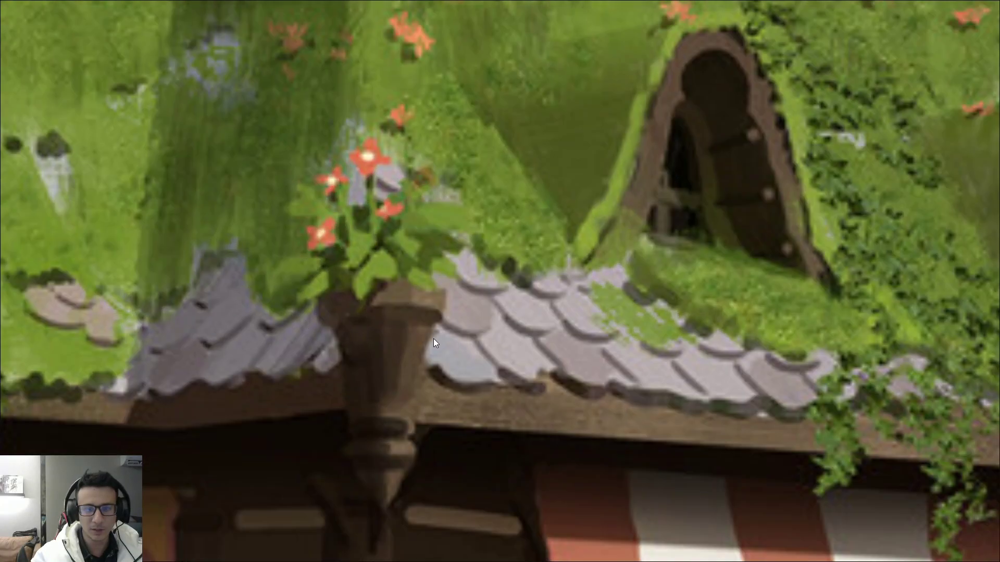
{"action": "scroll", "coordinate": [573, 349], "scroll_direction": "down", "scroll_amount": 3}
{"action": "scroll", "coordinate": [677, 356], "scroll_direction": "down", "scroll_amount": 2}
{"action": "scroll", "coordinate": [693, 344], "scroll_direction": "up", "scroll_amount": 2}
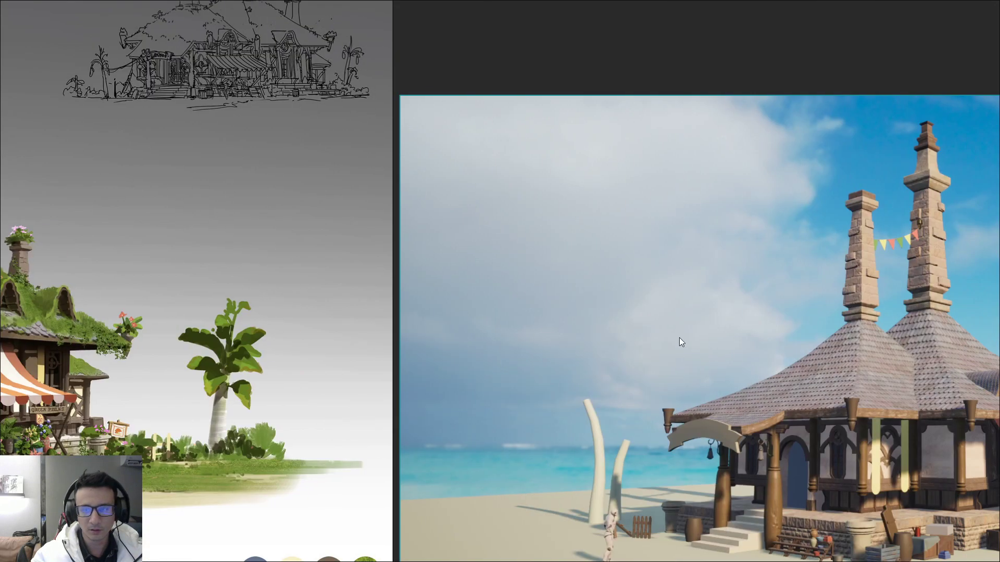
{"action": "scroll", "coordinate": [697, 346], "scroll_direction": "up", "scroll_amount": 5}
{"action": "scroll", "coordinate": [711, 354], "scroll_direction": "up", "scroll_amount": 2}
{"action": "middle_click_drag", "start_coordinate": [456, 449], "coordinate": [496, 324]}
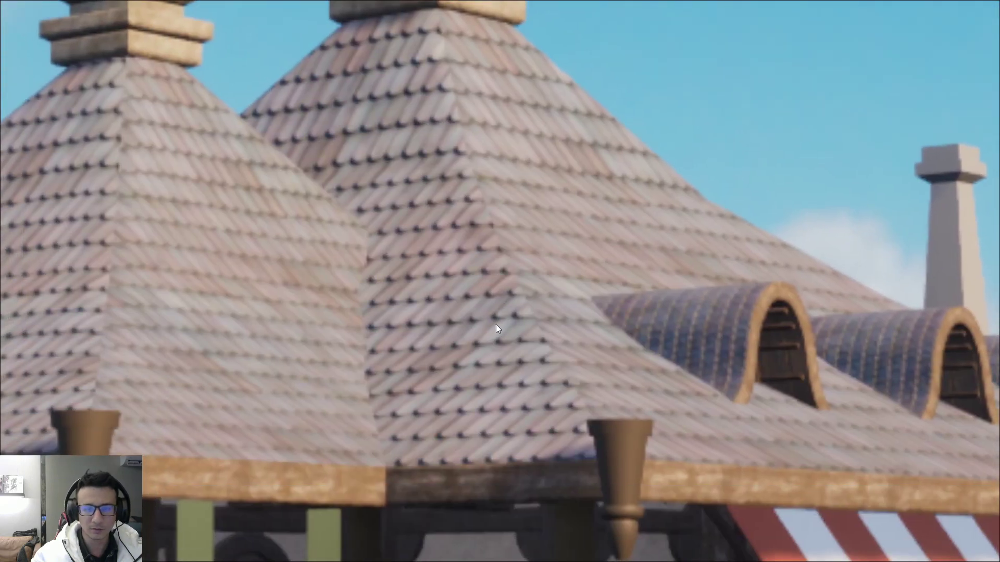
{"action": "scroll", "coordinate": [424, 352], "scroll_direction": "up", "scroll_amount": 1}
{"action": "scroll", "coordinate": [546, 260], "scroll_direction": "down", "scroll_amount": 3}
{"action": "scroll", "coordinate": [630, 316], "scroll_direction": "down", "scroll_amount": 2}
{"action": "scroll", "coordinate": [573, 338], "scroll_direction": "up", "scroll_amount": 3}
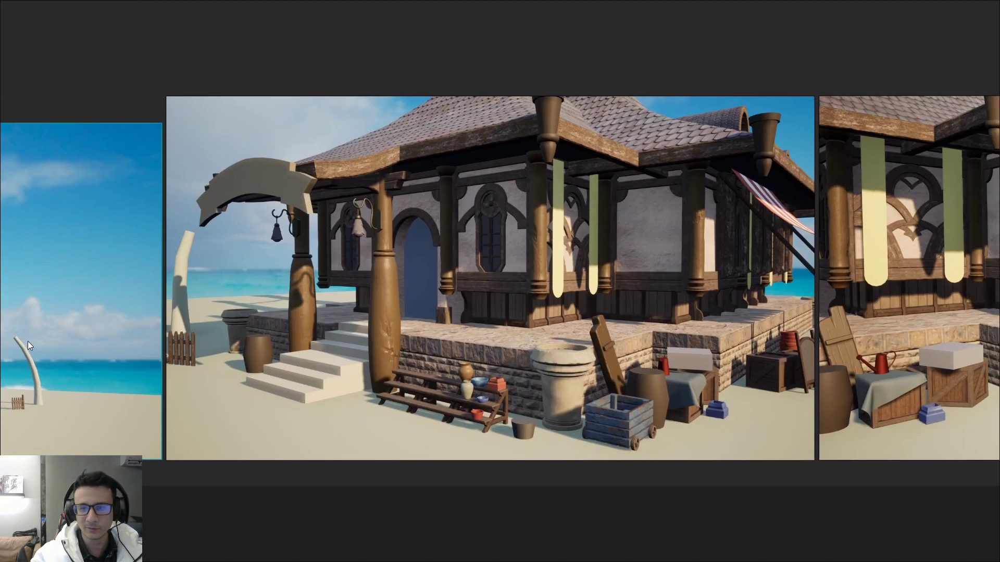
{"action": "scroll", "coordinate": [533, 360], "scroll_direction": "up", "scroll_amount": 1}
{"action": "scroll", "coordinate": [645, 260], "scroll_direction": "up", "scroll_amount": 4}
{"action": "scroll", "coordinate": [642, 294], "scroll_direction": "up", "scroll_amount": 2}
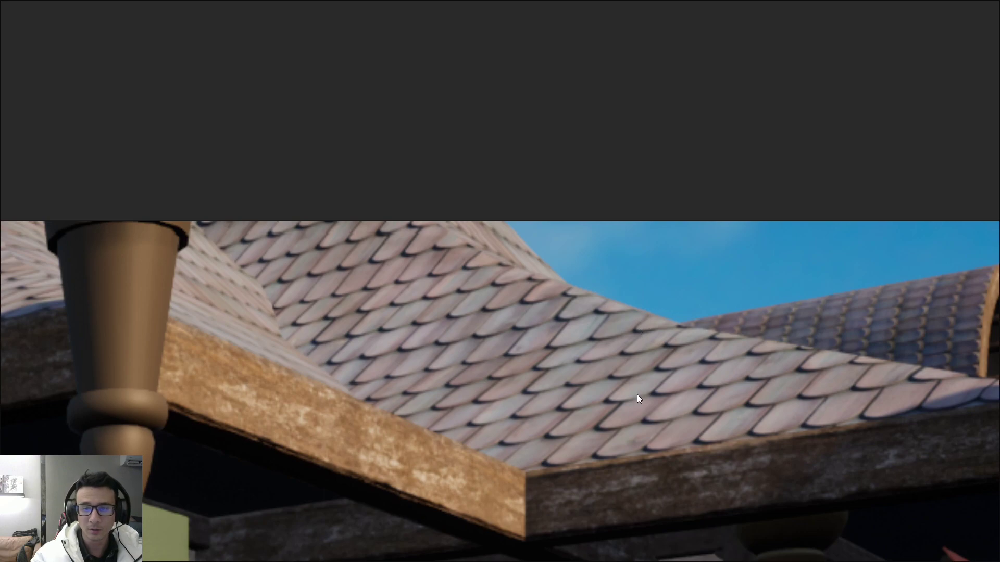
{"action": "scroll", "coordinate": [636, 394], "scroll_direction": "down", "scroll_amount": 2}
{"action": "scroll", "coordinate": [577, 376], "scroll_direction": "down", "scroll_amount": 1}
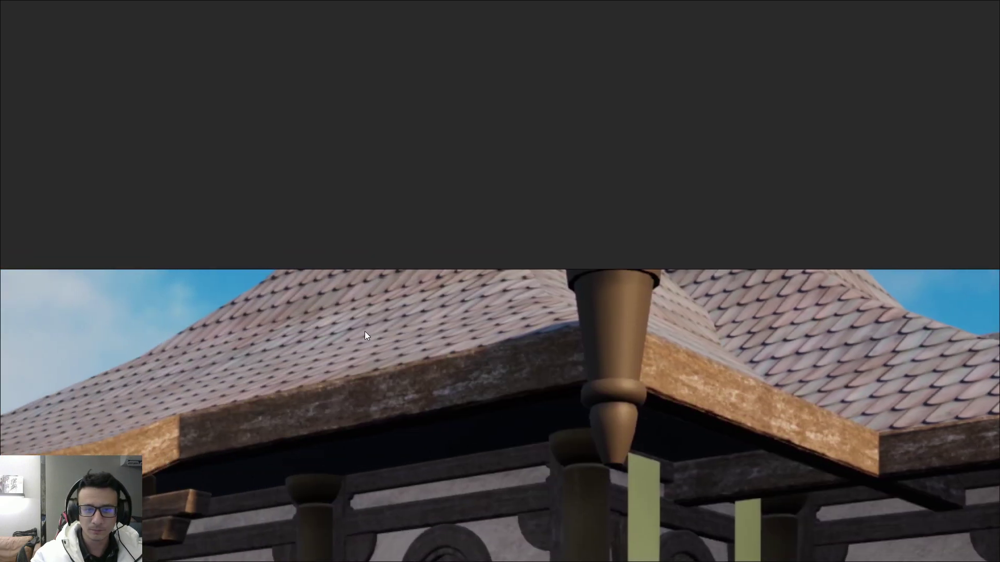
{"action": "scroll", "coordinate": [365, 335], "scroll_direction": "down", "scroll_amount": 3}
{"action": "scroll", "coordinate": [721, 342], "scroll_direction": "up", "scroll_amount": 5}
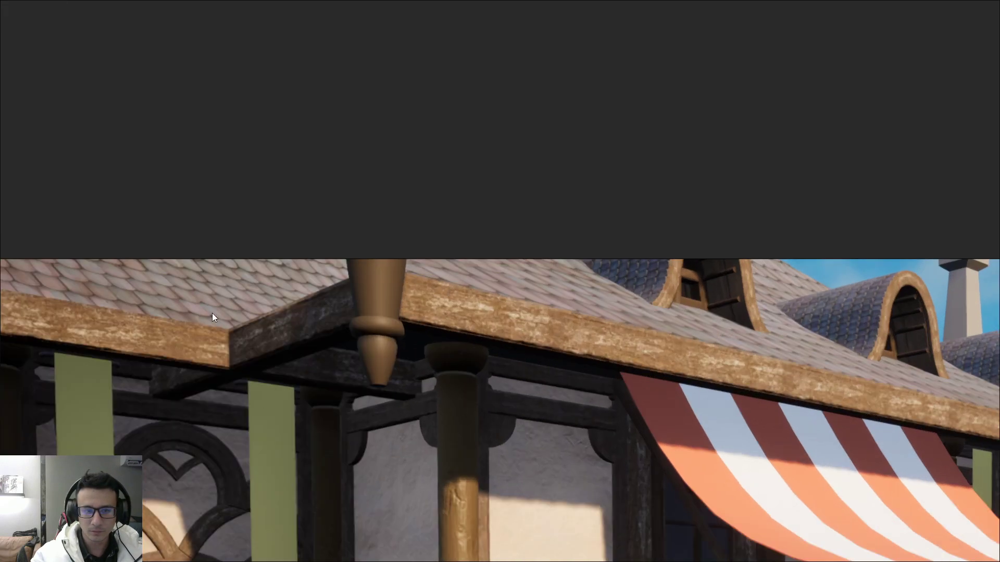
{"action": "scroll", "coordinate": [198, 311], "scroll_direction": "up", "scroll_amount": 4}
{"action": "scroll", "coordinate": [179, 310], "scroll_direction": "down", "scroll_amount": 2}
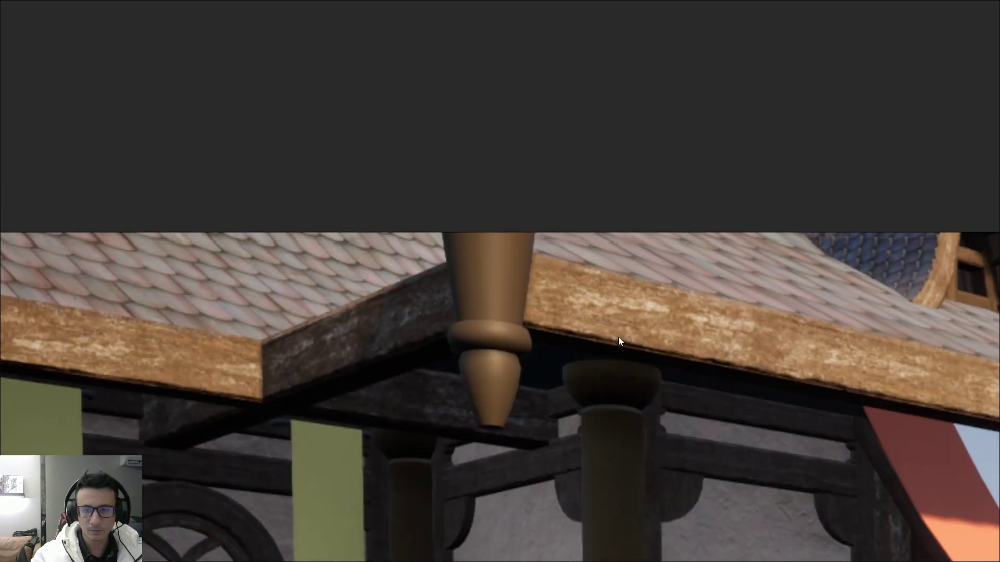
{"action": "middle_click_drag", "start_coordinate": [617, 337], "coordinate": [376, 339]}
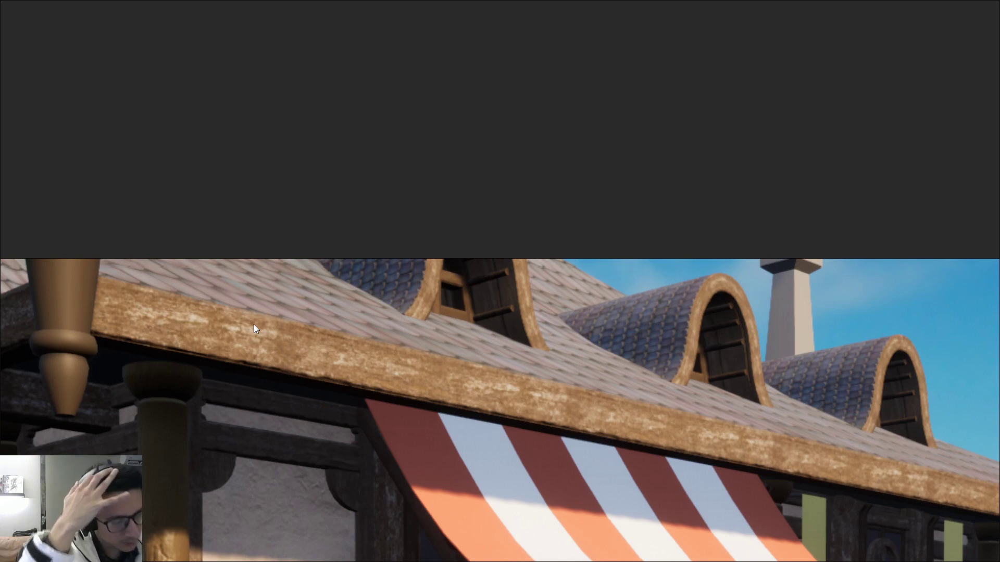
{"action": "scroll", "coordinate": [238, 310], "scroll_direction": "down", "scroll_amount": 5}
- Zoom and pan the board to bring the market render's roof into view
{"action": "scroll", "coordinate": [229, 301], "scroll_direction": "down", "scroll_amount": 2}
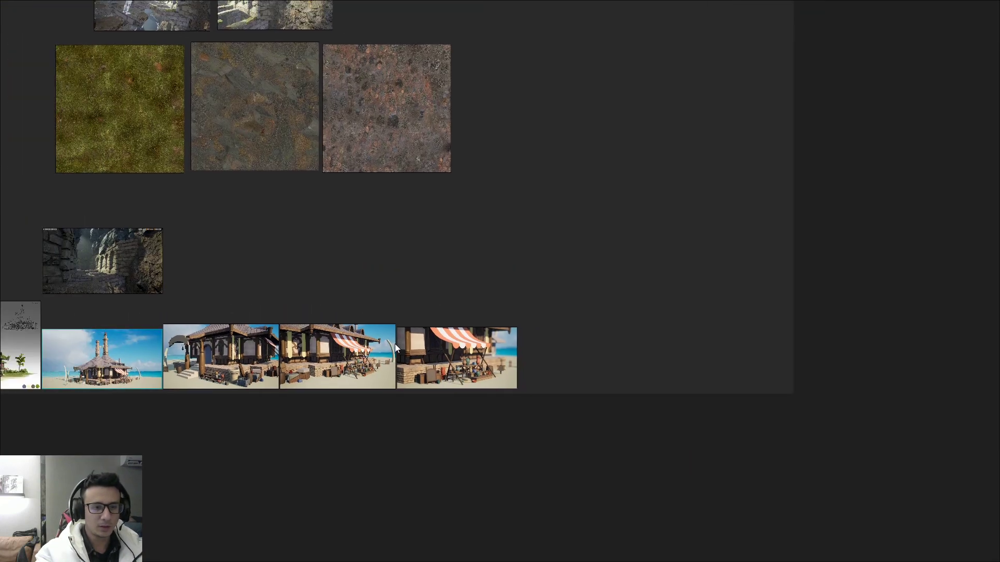
{"action": "scroll", "coordinate": [501, 407], "scroll_direction": "up", "scroll_amount": 3}
{"action": "scroll", "coordinate": [501, 407], "scroll_direction": "up", "scroll_amount": 3}
{"action": "scroll", "coordinate": [173, 402], "scroll_direction": "up", "scroll_amount": 5}
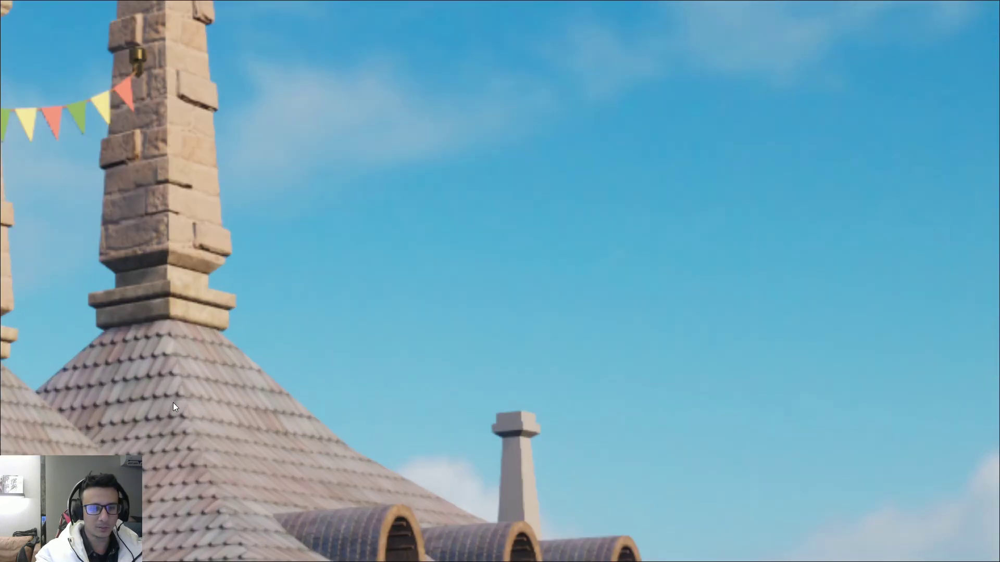
{"action": "middle_click_drag", "start_coordinate": [172, 402], "coordinate": [368, 272]}
{"action": "scroll", "coordinate": [368, 272], "scroll_direction": "down", "scroll_amount": 5}
{"action": "scroll", "coordinate": [370, 285], "scroll_direction": "up", "scroll_amount": 5}
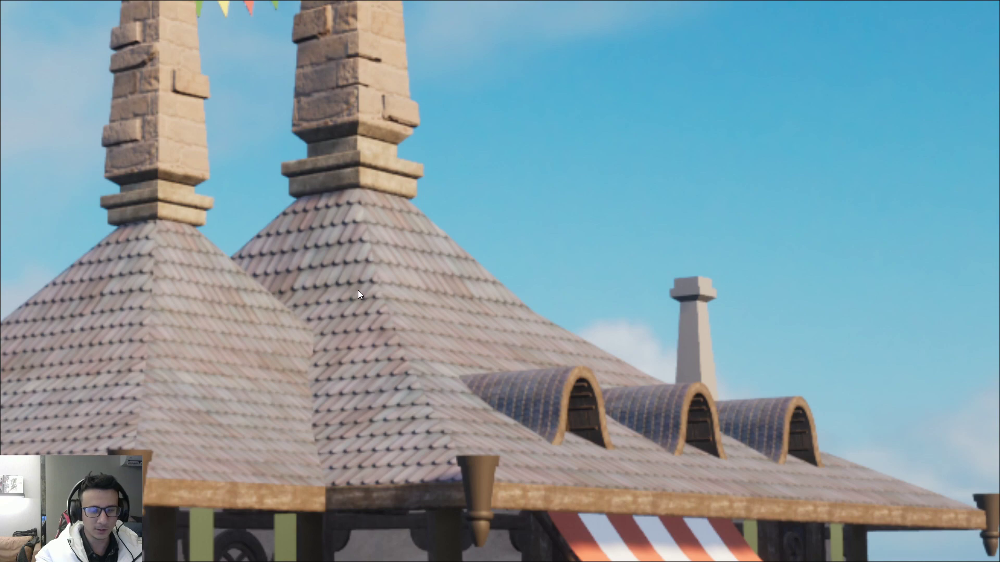
{"action": "scroll", "coordinate": [357, 301], "scroll_direction": "down", "scroll_amount": 1}
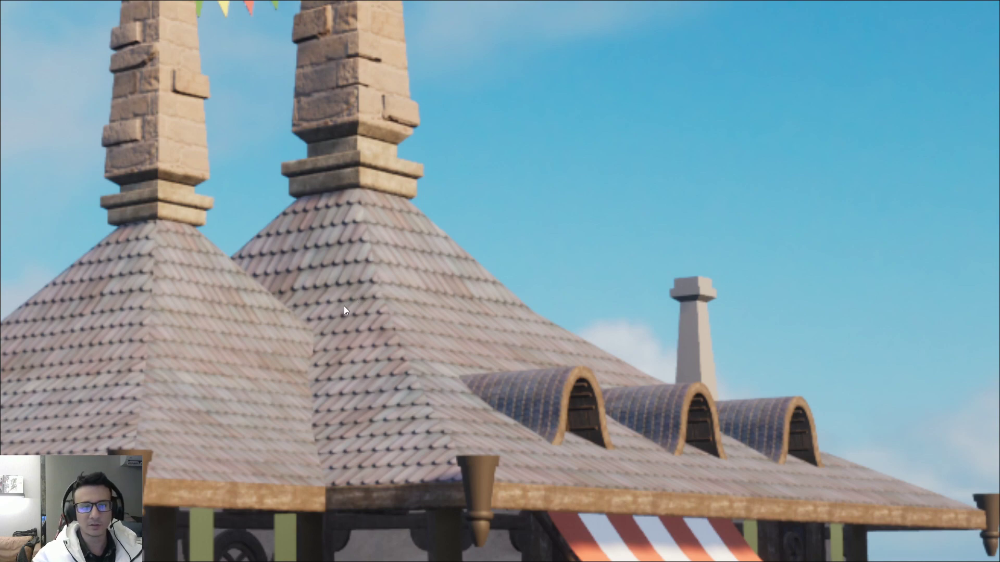
{"action": "scroll", "coordinate": [438, 462], "scroll_direction": "up", "scroll_amount": 3}
{"action": "scroll", "coordinate": [438, 463], "scroll_direction": "down", "scroll_amount": 1}
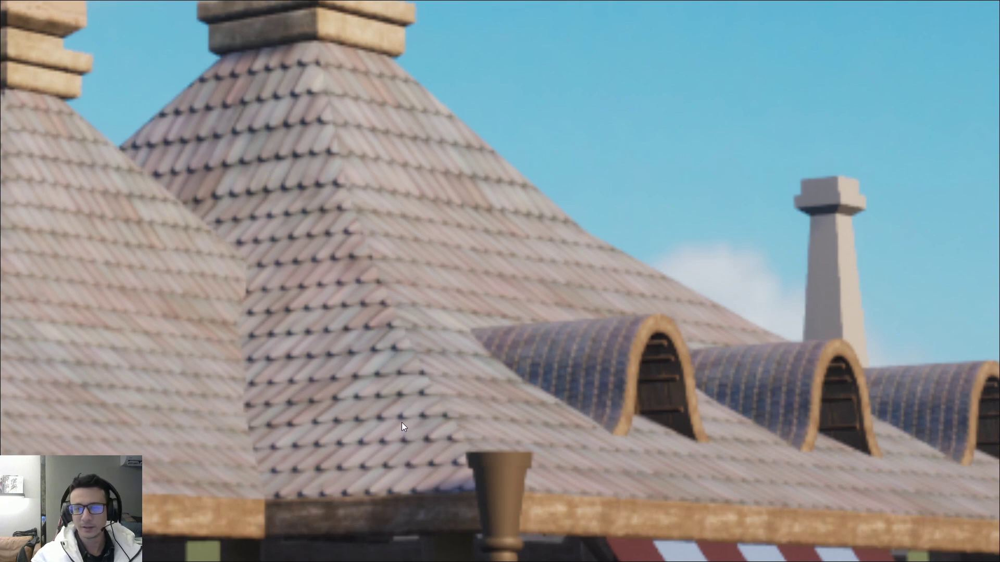
- Jump to the green-roofed concept house and zoom out until the whole painting shows
{"action": "key", "text": "Right"}
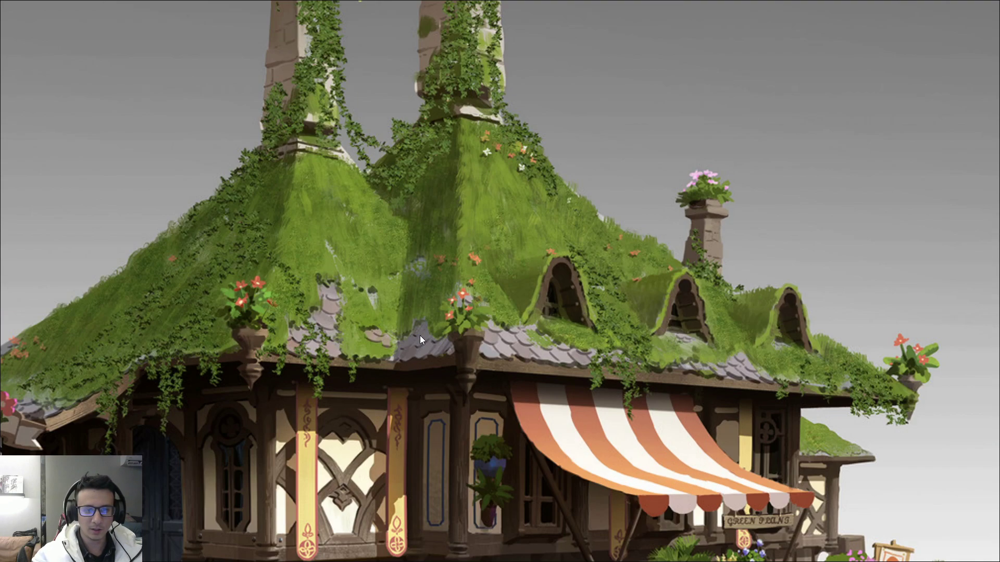
{"action": "scroll", "coordinate": [511, 330], "scroll_direction": "up", "scroll_amount": 4}
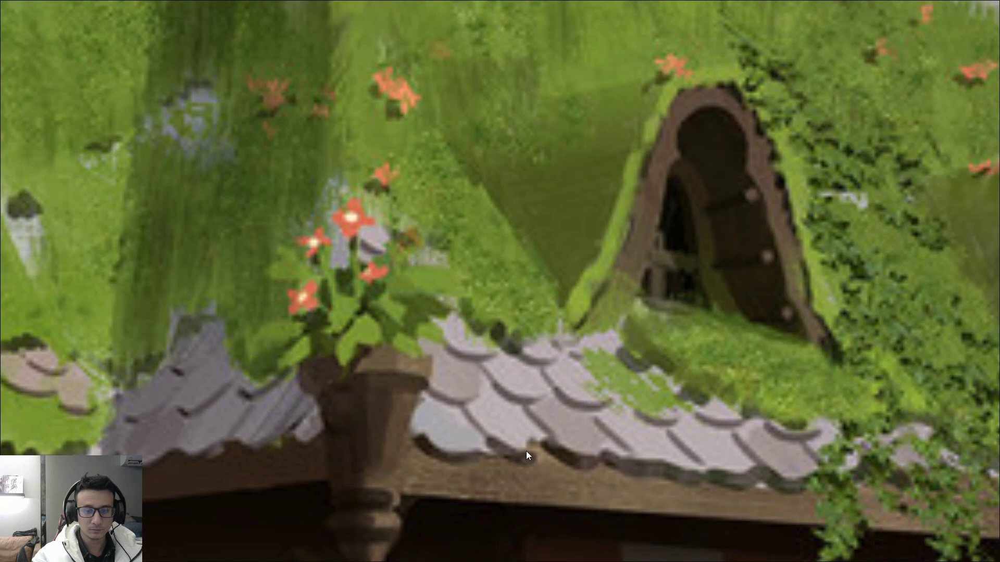
{"action": "scroll", "coordinate": [518, 450], "scroll_direction": "down", "scroll_amount": 4}
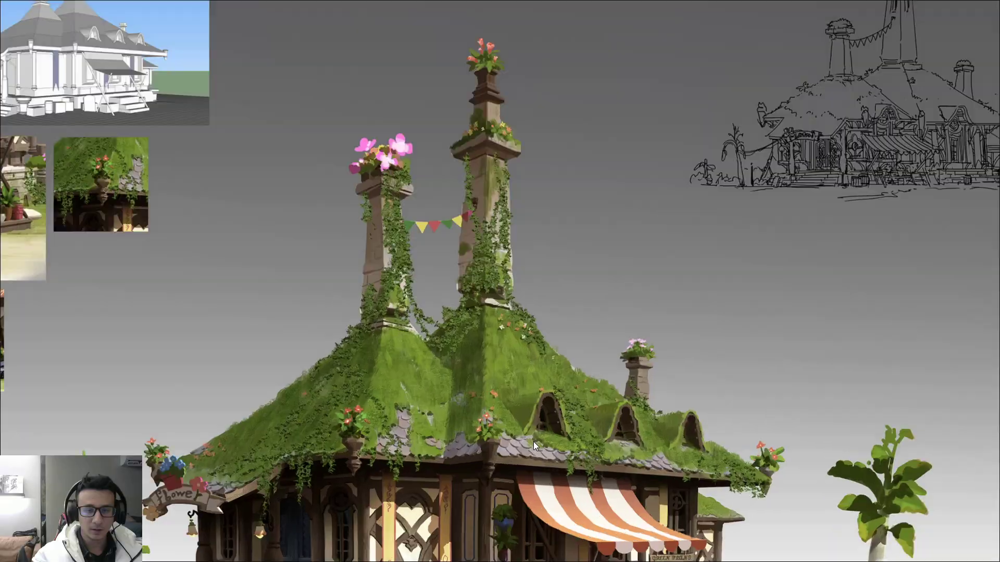
{"action": "scroll", "coordinate": [533, 441], "scroll_direction": "up", "scroll_amount": 2}
{"action": "scroll", "coordinate": [470, 415], "scroll_direction": "down", "scroll_amount": 5}
{"action": "scroll", "coordinate": [454, 411], "scroll_direction": "up", "scroll_amount": 4}
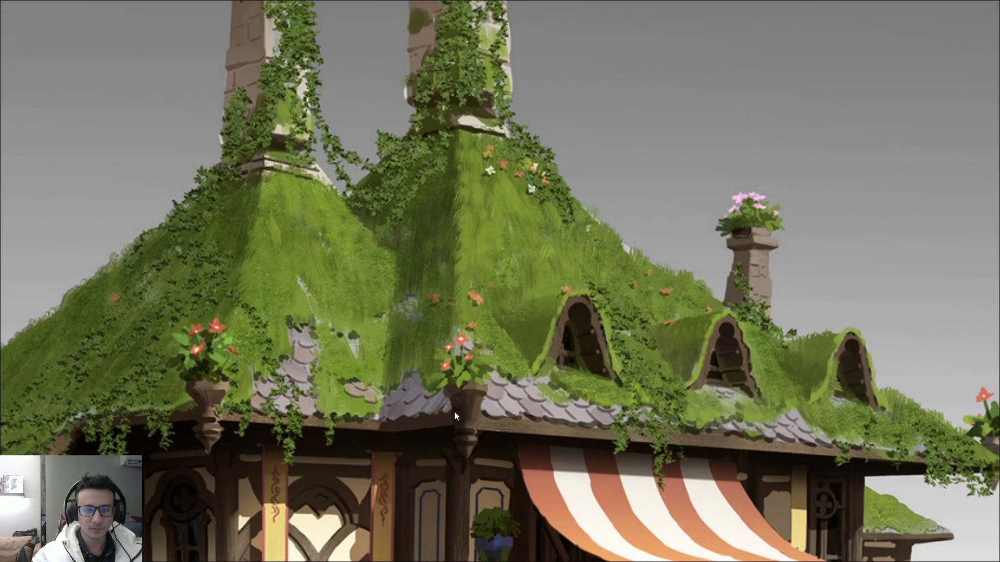
{"action": "scroll", "coordinate": [393, 423], "scroll_direction": "down", "scroll_amount": 1}
{"action": "scroll", "coordinate": [432, 332], "scroll_direction": "down", "scroll_amount": 1}
{"action": "scroll", "coordinate": [432, 332], "scroll_direction": "up", "scroll_amount": 2}
- Capture the concept painting and outline the three bare tile patches on its roof in red
{"action": "key", "text": "F1"}
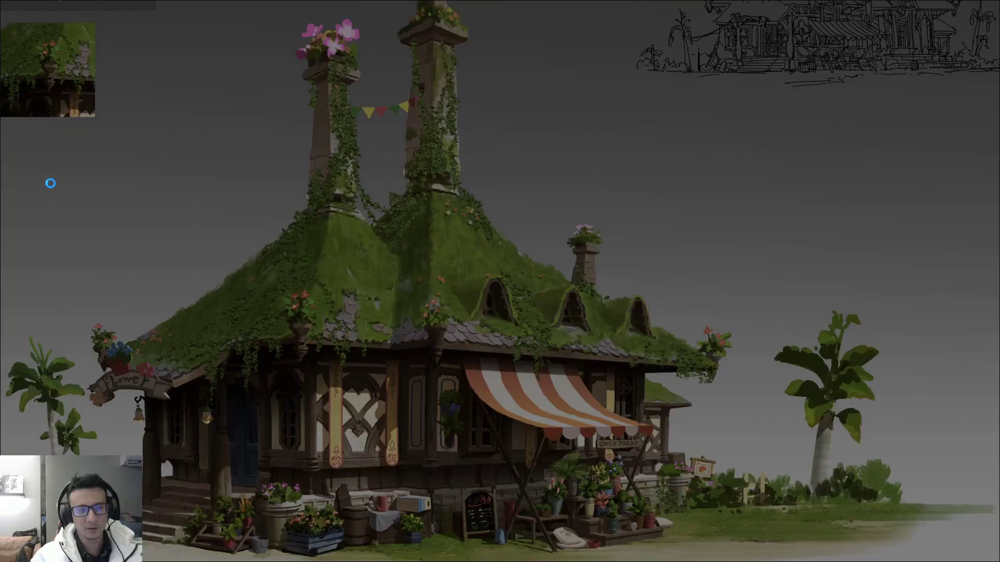
{"action": "mouse_move", "coordinate": [42, 139]}
{"action": "left_mouse_down"}
{"action": "mouse_move", "coordinate": [557, 440]}
{"action": "mouse_move", "coordinate": [848, 561]}
{"action": "left_mouse_up"}
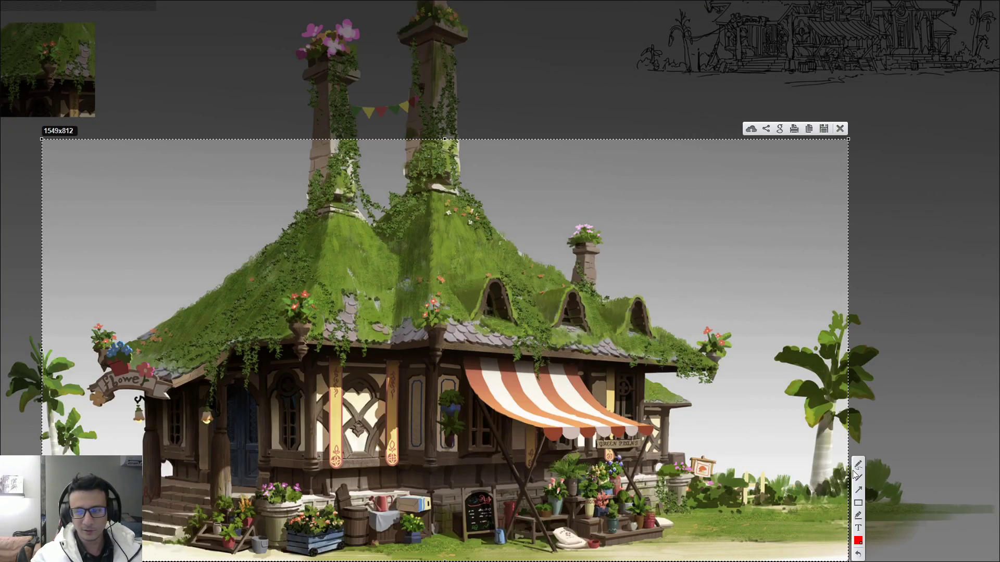
{"action": "left_click", "coordinate": [857, 465]}
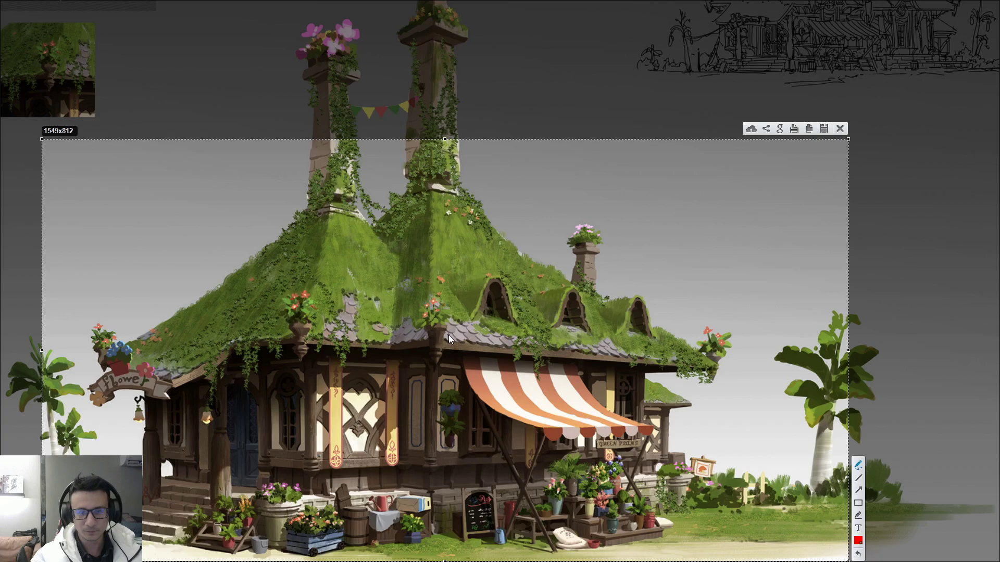
{"action": "left_click_drag", "start_coordinate": [448, 306], "coordinate": [446, 337]}
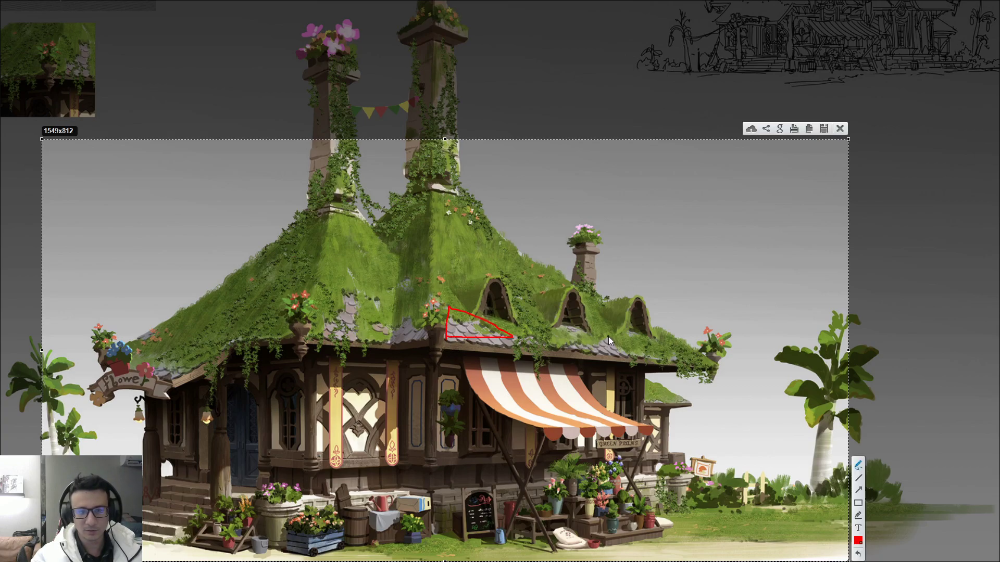
{"action": "left_click_drag", "start_coordinate": [573, 344], "coordinate": [560, 349]}
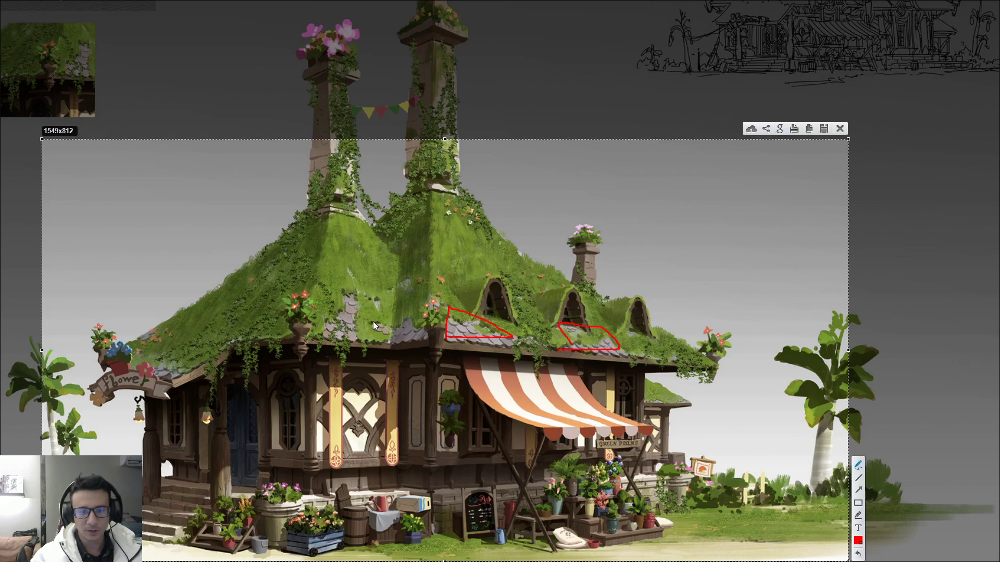
{"action": "left_click_drag", "start_coordinate": [372, 299], "coordinate": [339, 300]}
{"action": "left_click_drag", "start_coordinate": [382, 345], "coordinate": [380, 310]}
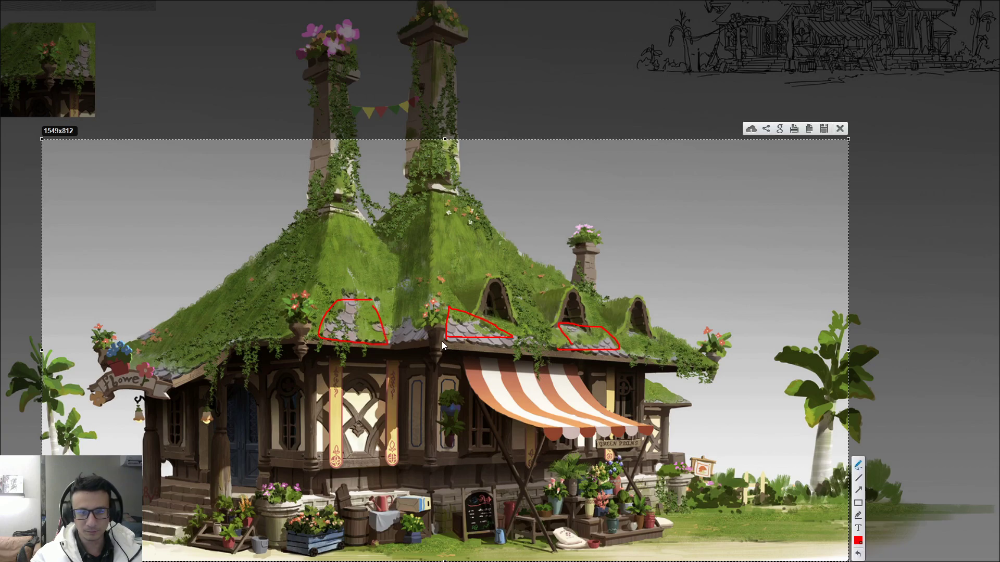
{"action": "left_click_drag", "start_coordinate": [440, 341], "coordinate": [430, 342]}
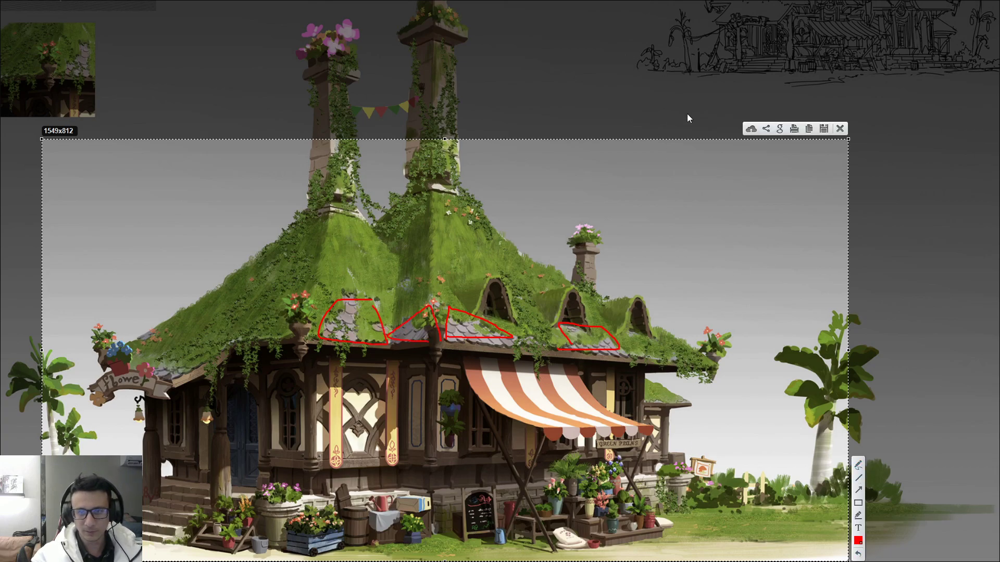
- With a smaller orange brush, paint scallop arcs under the lower roof tiles
{"action": "left_click", "coordinate": [838, 129]}
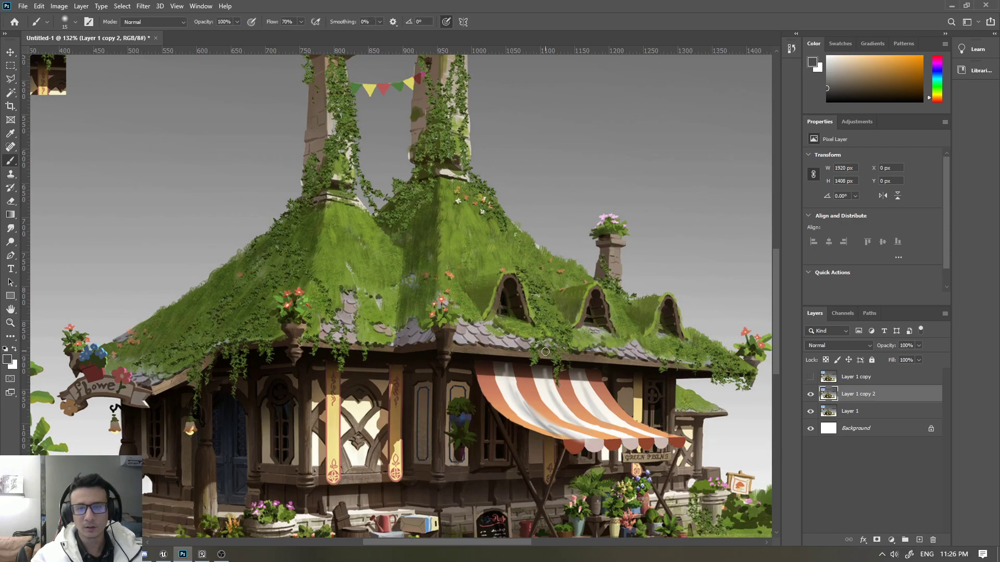
{"action": "left_click_drag", "start_coordinate": [446, 341], "coordinate": [459, 341]}
{"action": "key", "text": "b"}
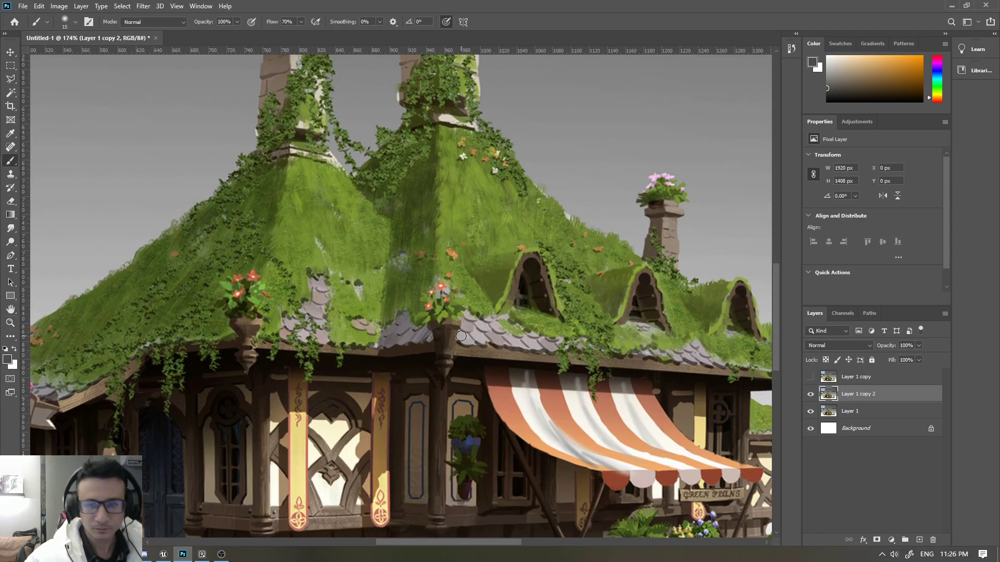
{"action": "left_click", "coordinate": [917, 66]}
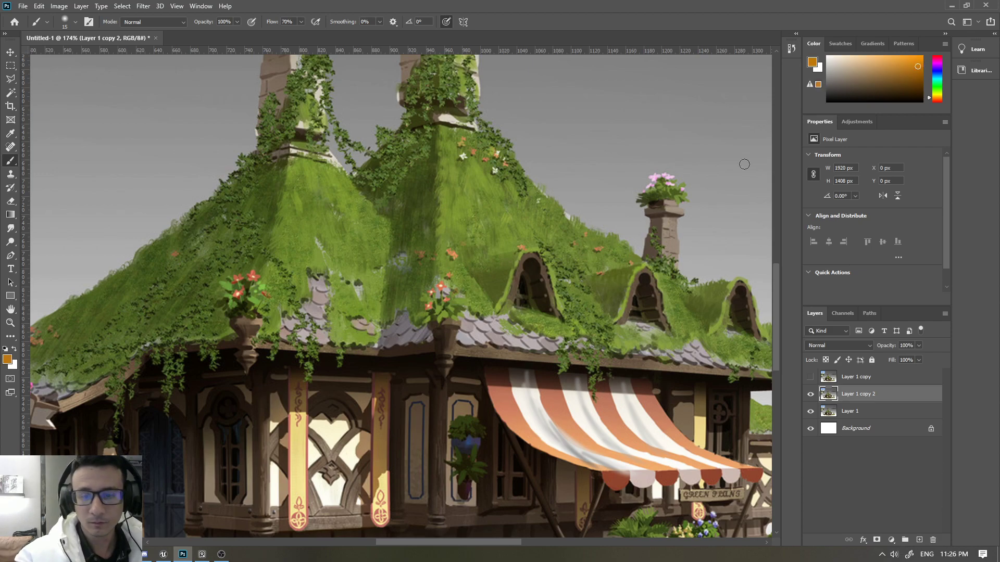
{"action": "key", "text": "bracketleft"}
{"action": "key", "text": "bracketleft"}
{"action": "key", "text": "bracketleft"}
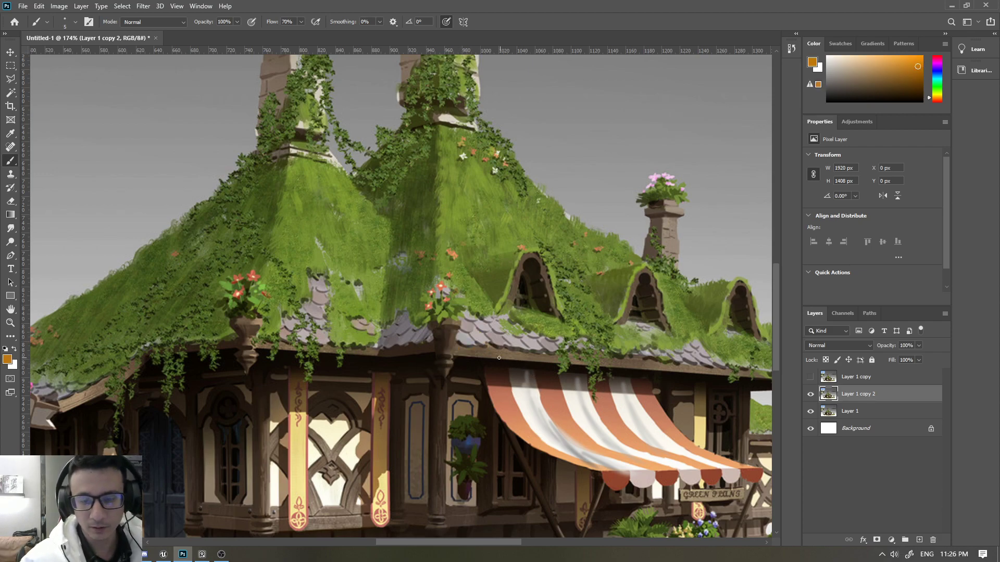
{"action": "key", "text": "z"}
{"action": "left_click_drag", "start_coordinate": [484, 359], "coordinate": [541, 360]}
{"action": "mouse_move", "coordinate": [414, 312]}
{"action": "left_mouse_down"}
{"action": "mouse_move", "coordinate": [477, 328]}
{"action": "mouse_move", "coordinate": [578, 327]}
{"action": "left_mouse_up"}
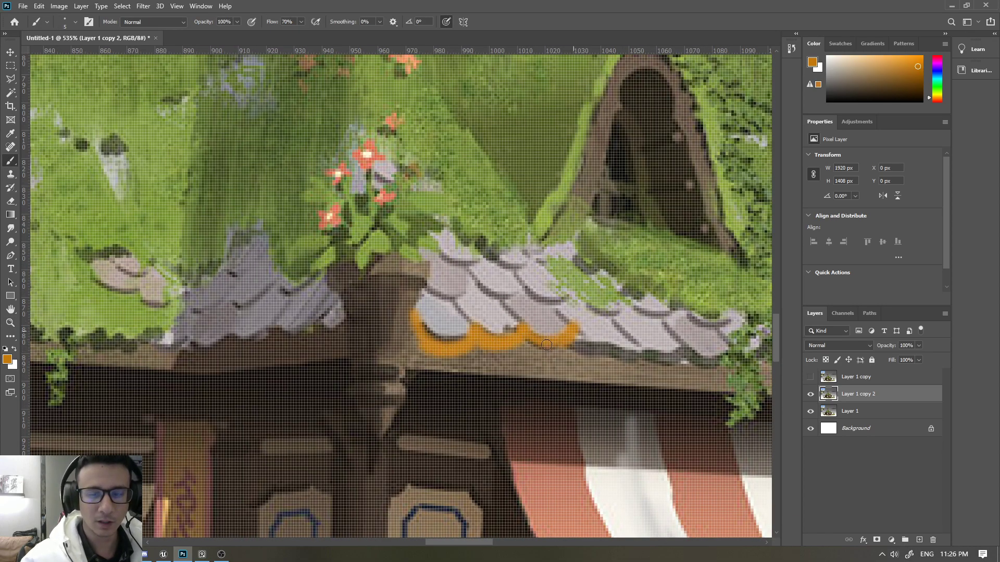
{"action": "mouse_move", "coordinate": [684, 354]}
{"action": "left_mouse_down"}
{"action": "mouse_move", "coordinate": [524, 346]}
{"action": "mouse_move", "coordinate": [579, 348]}
{"action": "mouse_move", "coordinate": [587, 338]}
{"action": "left_mouse_up"}
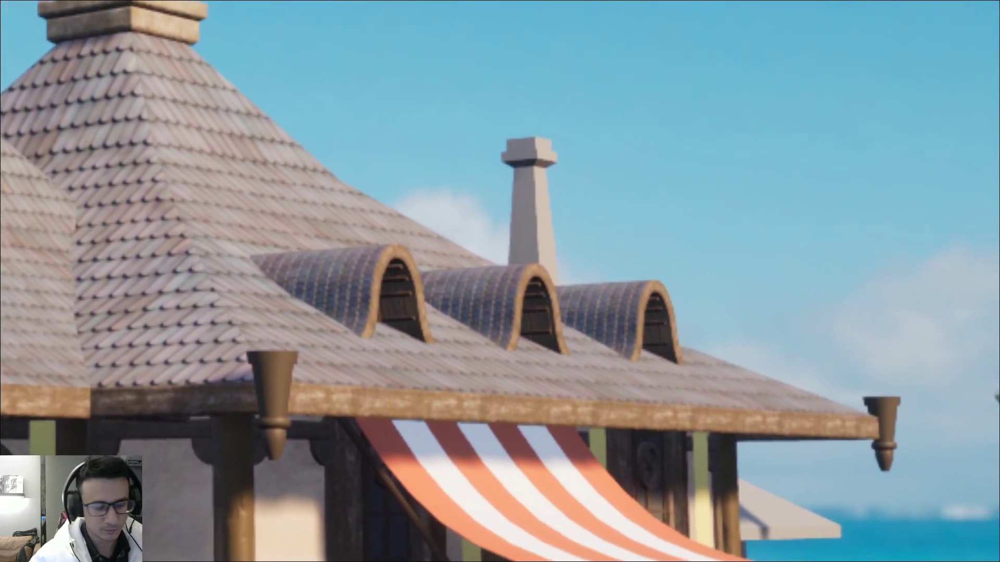
- Capture the render's roof and draw a red eave line with two hanging-moss scribbles
{"action": "key", "text": "Print"}
{"action": "left_click_drag", "start_coordinate": [176, 121], "coordinate": [870, 519]}
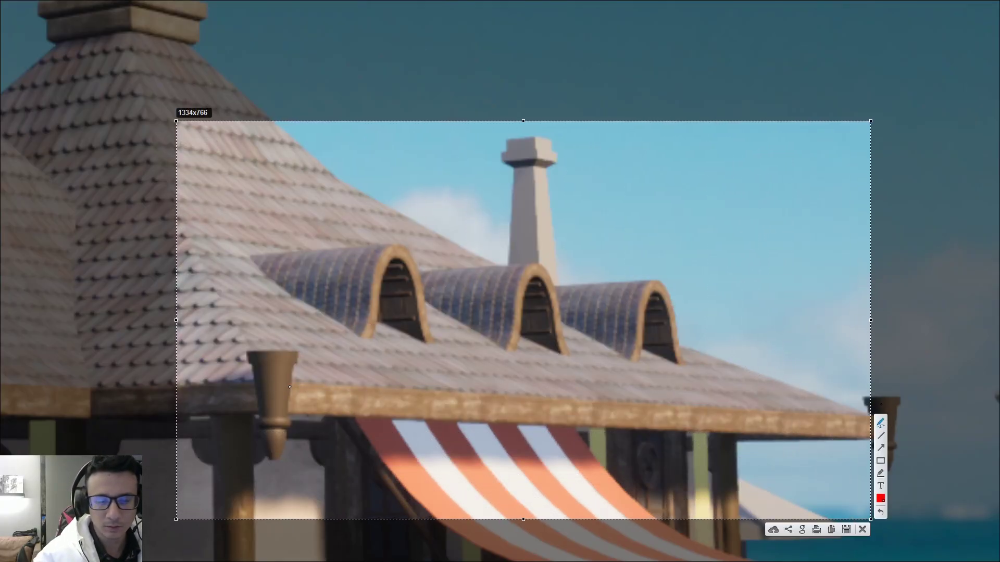
{"action": "left_click_drag", "start_coordinate": [289, 387], "coordinate": [852, 412]}
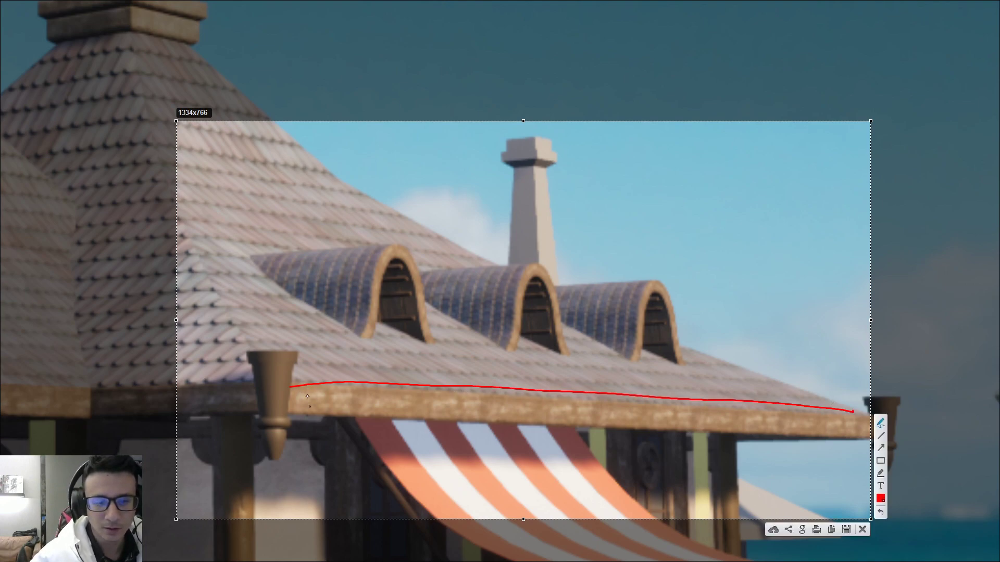
{"action": "mouse_move", "coordinate": [296, 376]}
{"action": "left_mouse_down"}
{"action": "mouse_move", "coordinate": [371, 388]}
{"action": "mouse_move", "coordinate": [403, 369]}
{"action": "mouse_move", "coordinate": [404, 385]}
{"action": "left_mouse_up"}
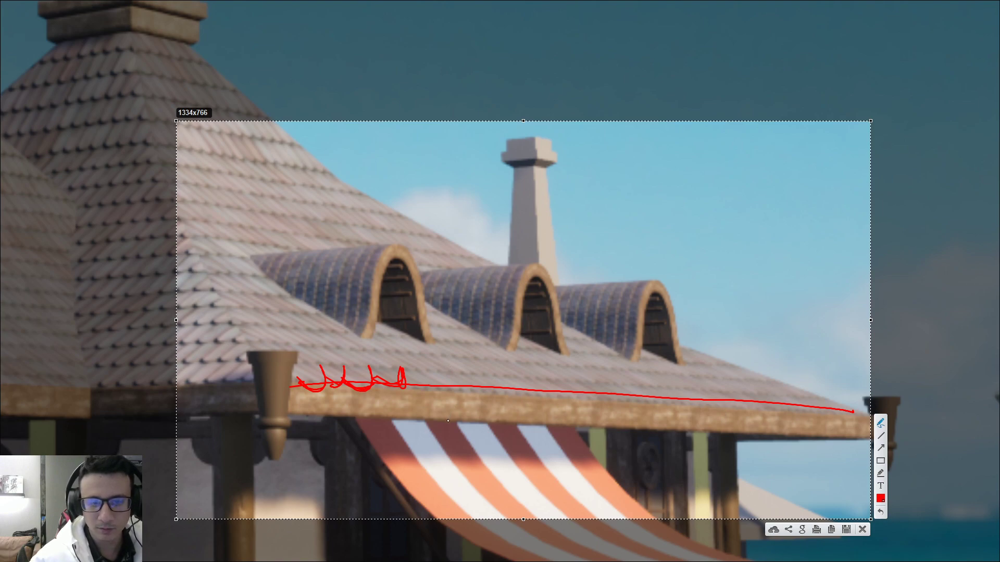
{"action": "left_click_drag", "start_coordinate": [407, 380], "coordinate": [433, 389]}
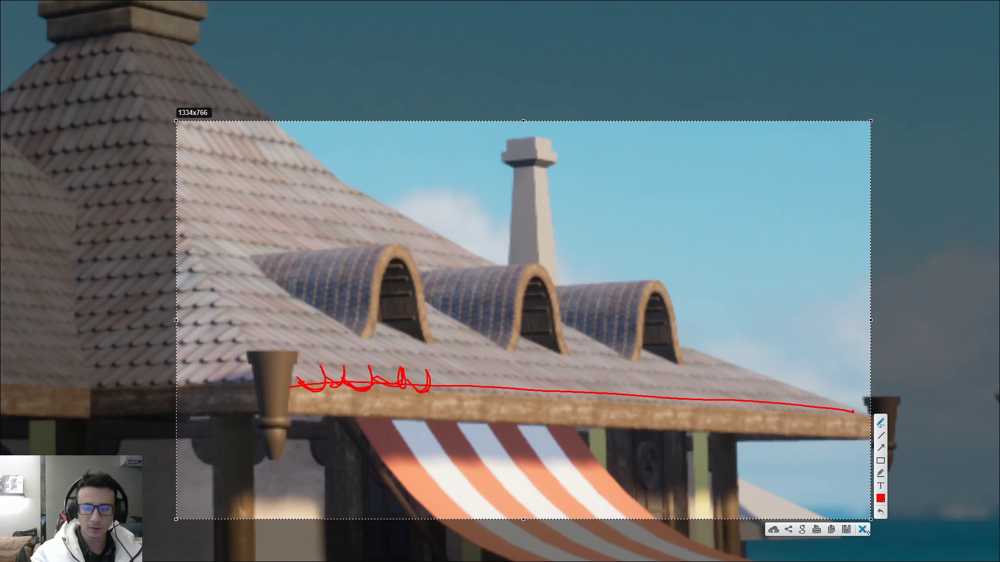
- Close the capture, exit fullscreen and zoom on the concept's mossy roof dormers
{"action": "left_click", "coordinate": [862, 529]}
{"action": "key", "text": "Escape"}
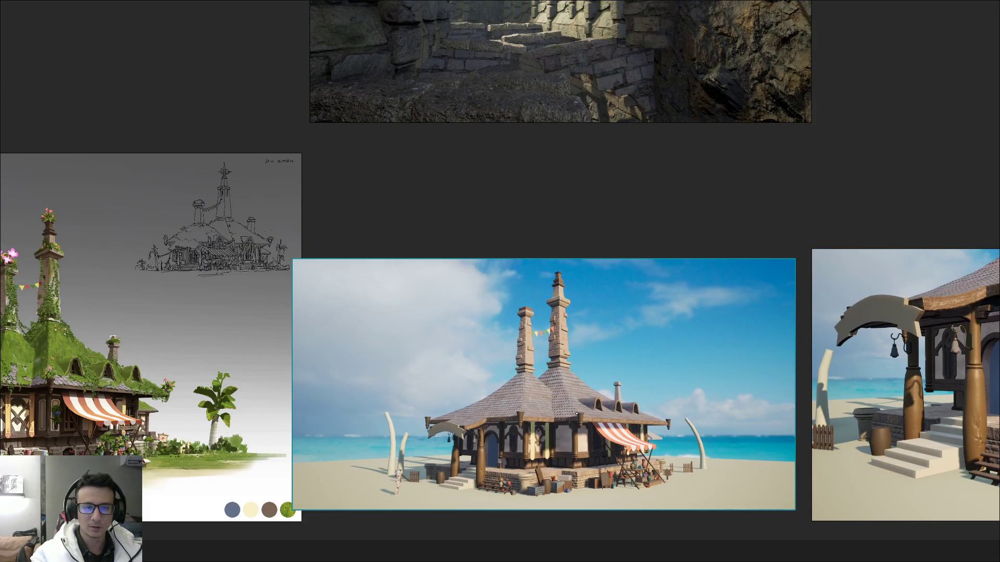
{"action": "scroll", "coordinate": [671, 401], "scroll_direction": "up", "scroll_amount": 3}
{"action": "scroll", "coordinate": [656, 385], "scroll_direction": "down", "scroll_amount": 6}
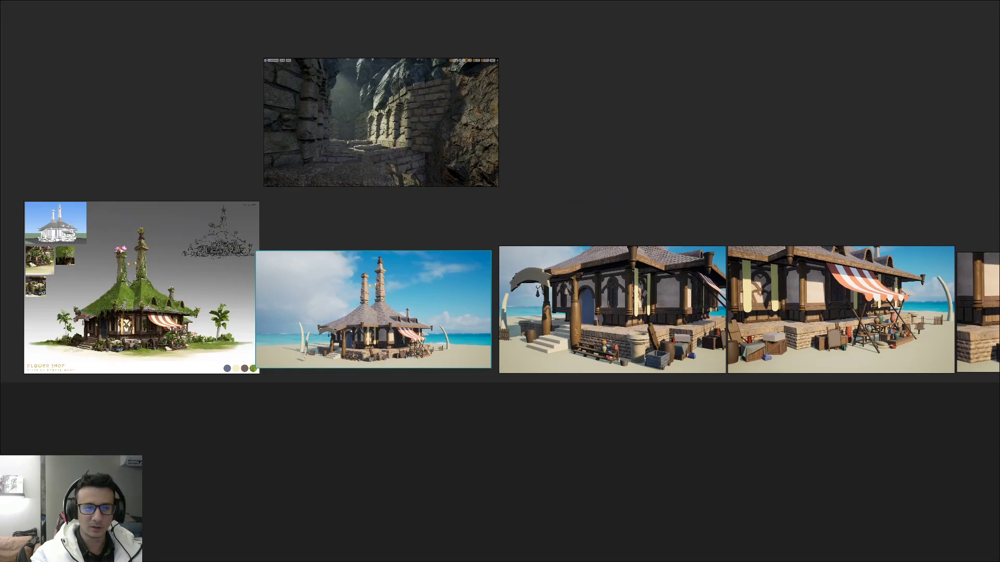
{"action": "scroll", "coordinate": [636, 371], "scroll_direction": "up", "scroll_amount": 2}
{"action": "scroll", "coordinate": [515, 371], "scroll_direction": "up", "scroll_amount": 5}
- Zoom across the board until the mossy concept, beach render and porch close-up are visible
{"action": "scroll", "coordinate": [477, 294], "scroll_direction": "up", "scroll_amount": 2}
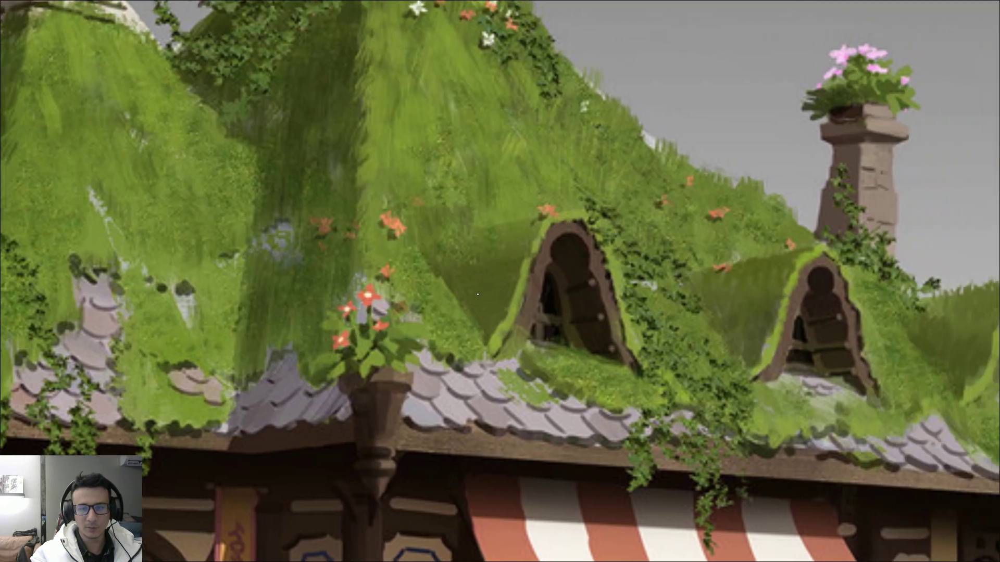
{"action": "scroll", "coordinate": [437, 405], "scroll_direction": "up", "scroll_amount": 2}
{"action": "scroll", "coordinate": [423, 362], "scroll_direction": "down", "scroll_amount": 5}
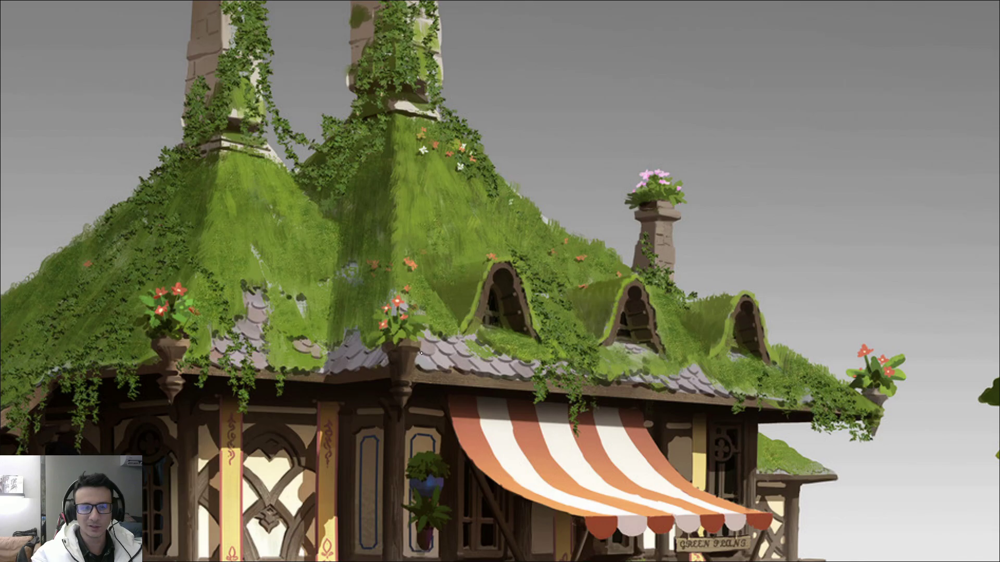
{"action": "scroll", "coordinate": [420, 354], "scroll_direction": "down", "scroll_amount": 5}
{"action": "scroll", "coordinate": [885, 375], "scroll_direction": "up", "scroll_amount": 5}
{"action": "scroll", "coordinate": [644, 314], "scroll_direction": "up", "scroll_amount": 2}
{"action": "scroll", "coordinate": [644, 314], "scroll_direction": "down", "scroll_amount": 2}
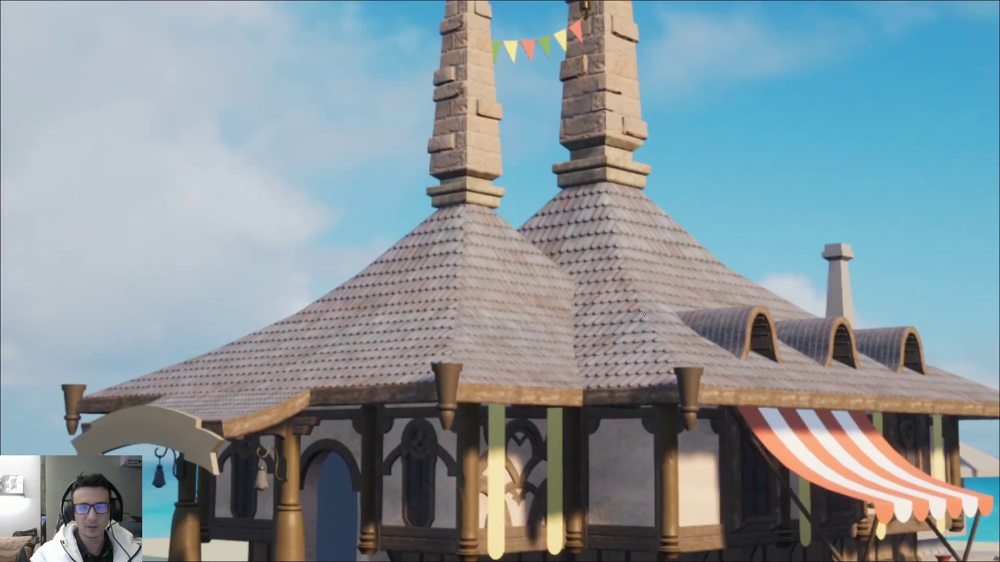
{"action": "scroll", "coordinate": [644, 314], "scroll_direction": "down", "scroll_amount": 5}
{"action": "scroll", "coordinate": [582, 368], "scroll_direction": "down", "scroll_amount": 2}
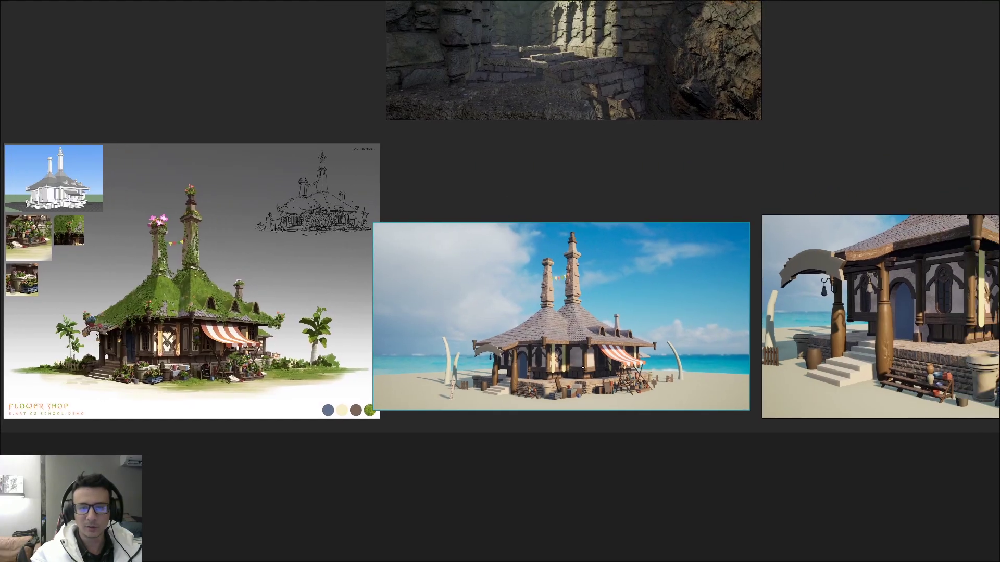
{"action": "scroll", "coordinate": [582, 368], "scroll_direction": "up", "scroll_amount": 3}
{"action": "scroll", "coordinate": [584, 365], "scroll_direction": "up", "scroll_amount": 1}
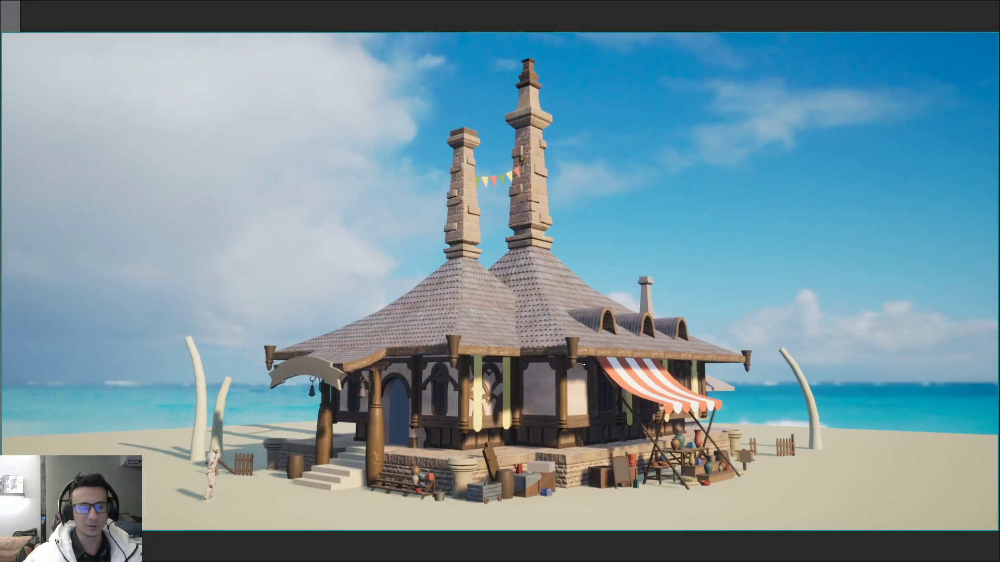
{"action": "scroll", "coordinate": [584, 365], "scroll_direction": "down", "scroll_amount": 5}
{"action": "scroll", "coordinate": [597, 360], "scroll_direction": "up", "scroll_amount": 5}
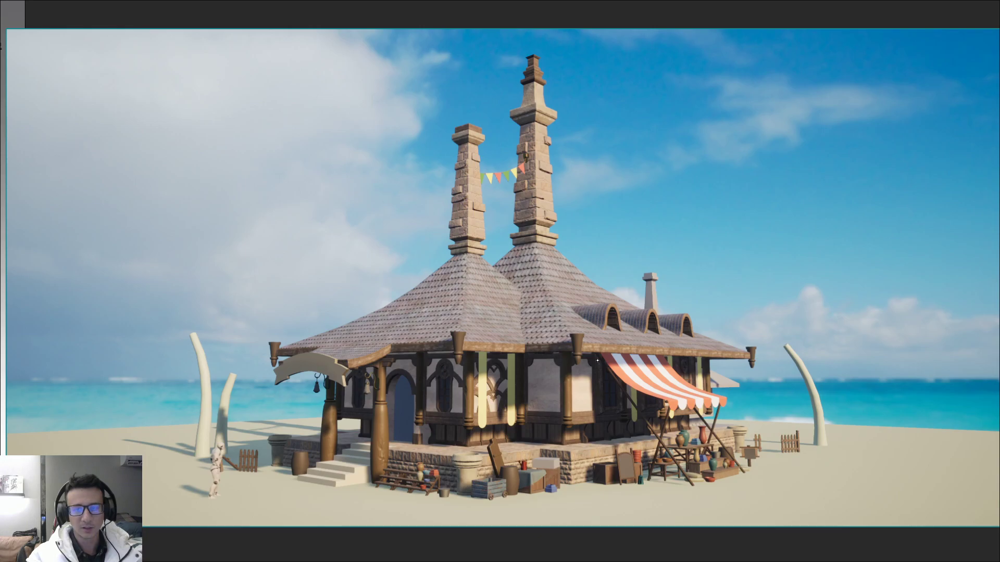
{"action": "scroll", "coordinate": [598, 361], "scroll_direction": "up", "scroll_amount": 1}
{"action": "scroll", "coordinate": [597, 360], "scroll_direction": "down", "scroll_amount": 3}
{"action": "scroll", "coordinate": [597, 361], "scroll_direction": "up", "scroll_amount": 3}
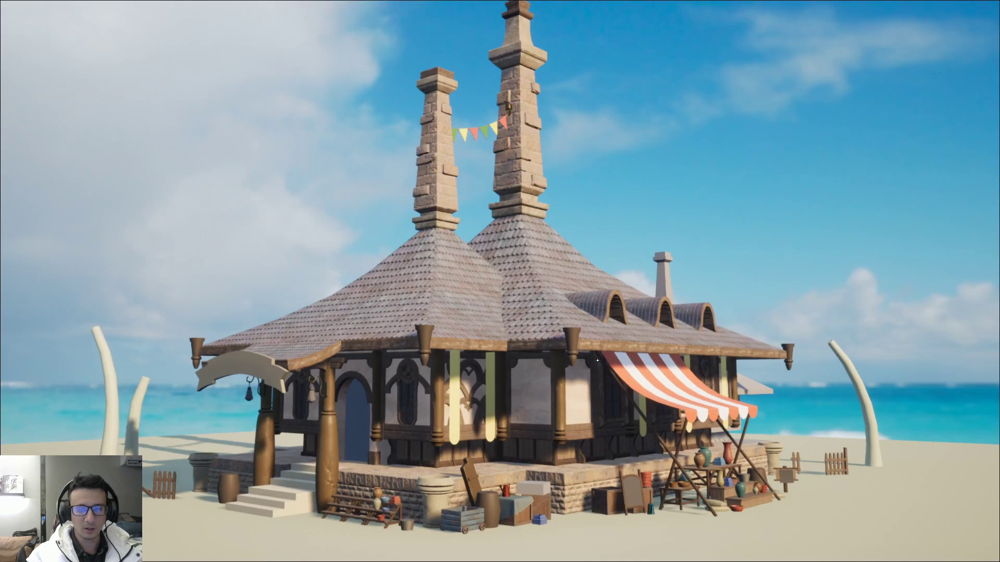
{"action": "scroll", "coordinate": [597, 360], "scroll_direction": "down", "scroll_amount": 1}
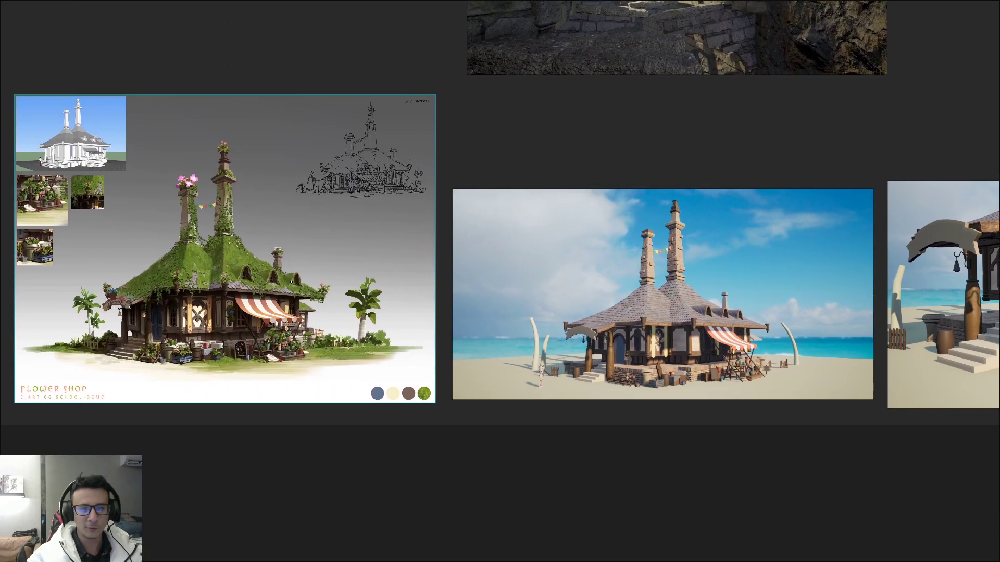
{"action": "left_click_drag", "start_coordinate": [290, 282], "coordinate": [307, 280]}
{"action": "scroll", "coordinate": [678, 271], "scroll_direction": "up", "scroll_amount": 5}
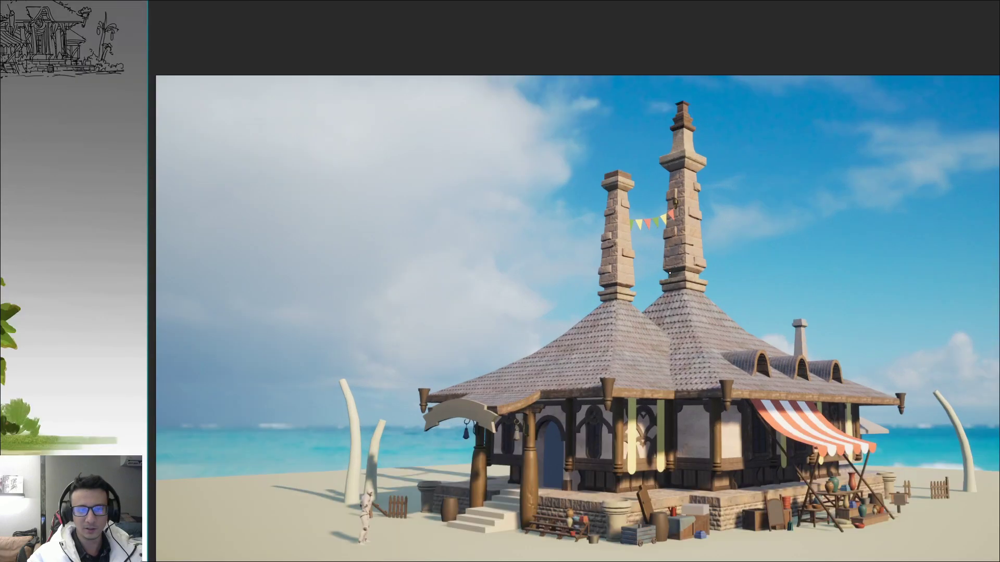
{"action": "scroll", "coordinate": [664, 272], "scroll_direction": "down", "scroll_amount": 5}
{"action": "scroll", "coordinate": [664, 271], "scroll_direction": "up", "scroll_amount": 5}
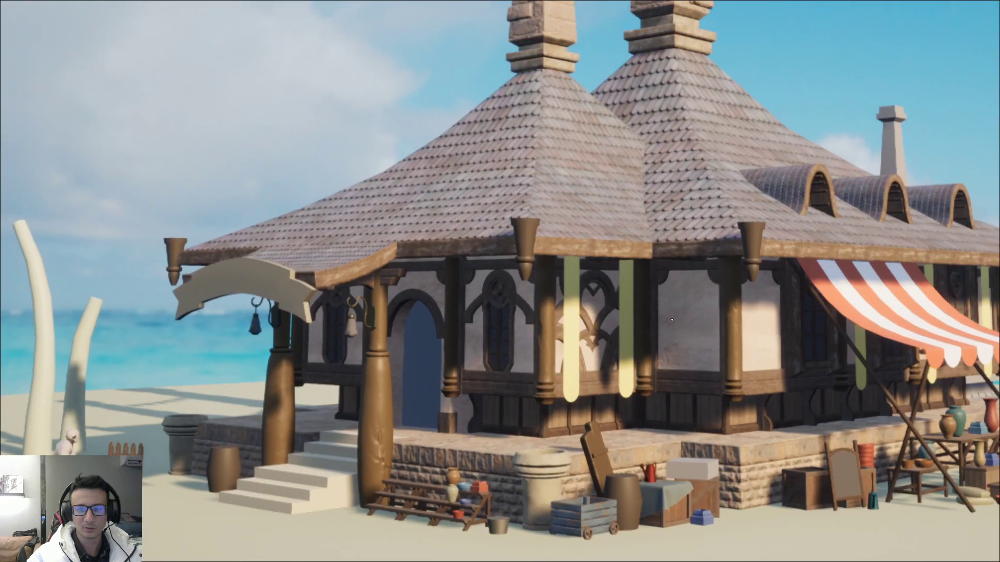
{"action": "scroll", "coordinate": [484, 294], "scroll_direction": "down", "scroll_amount": 1}
{"action": "scroll", "coordinate": [483, 294], "scroll_direction": "up", "scroll_amount": 6}
{"action": "scroll", "coordinate": [484, 294], "scroll_direction": "down", "scroll_amount": 4}
{"action": "scroll", "coordinate": [469, 302], "scroll_direction": "down", "scroll_amount": 3}
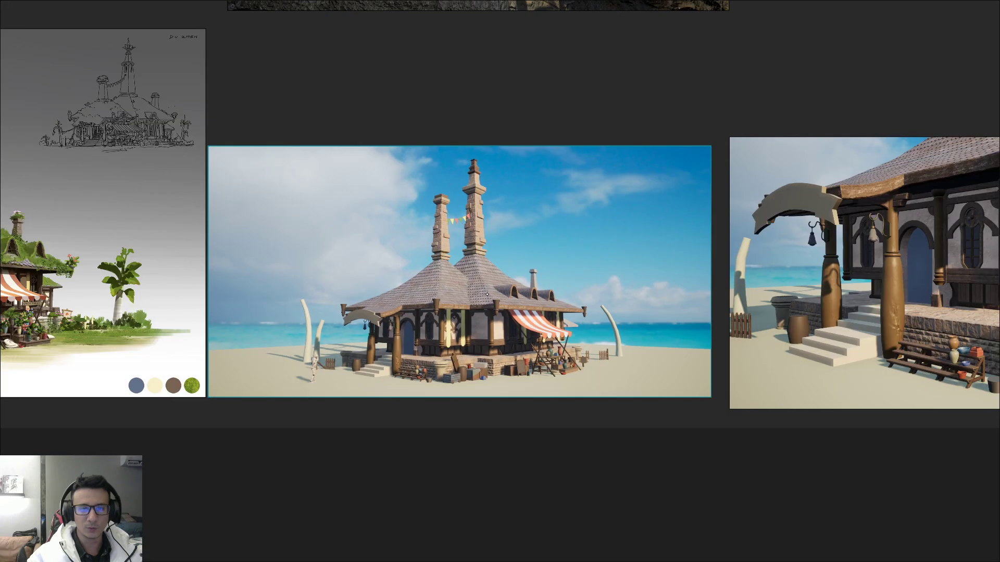
{"action": "scroll", "coordinate": [440, 323], "scroll_direction": "up", "scroll_amount": 4}
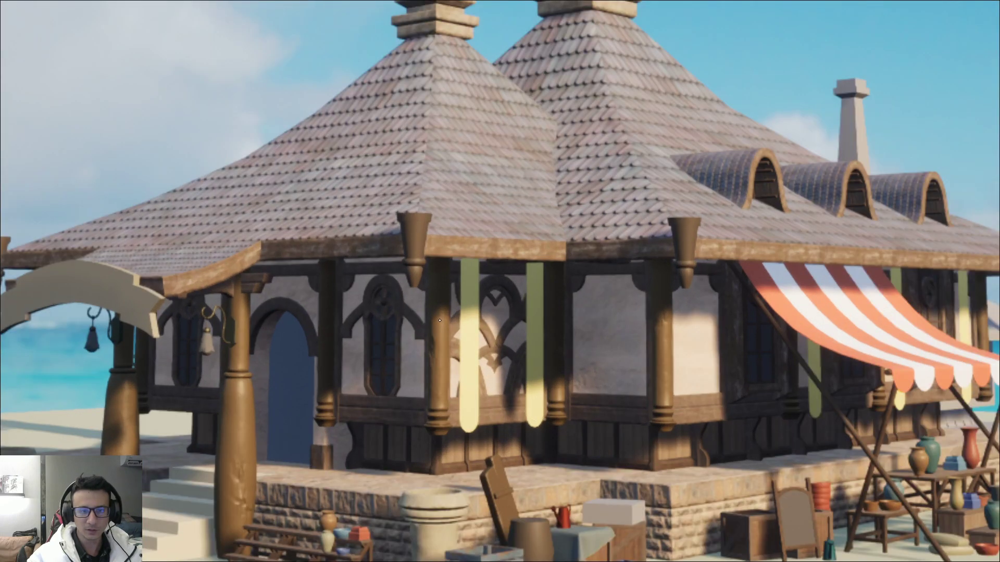
{"action": "scroll", "coordinate": [440, 321], "scroll_direction": "down", "scroll_amount": 5}
{"action": "middle_click_drag", "start_coordinate": [104, 305], "coordinate": [528, 305]}
{"action": "scroll", "coordinate": [377, 305], "scroll_direction": "up", "scroll_amount": 6}
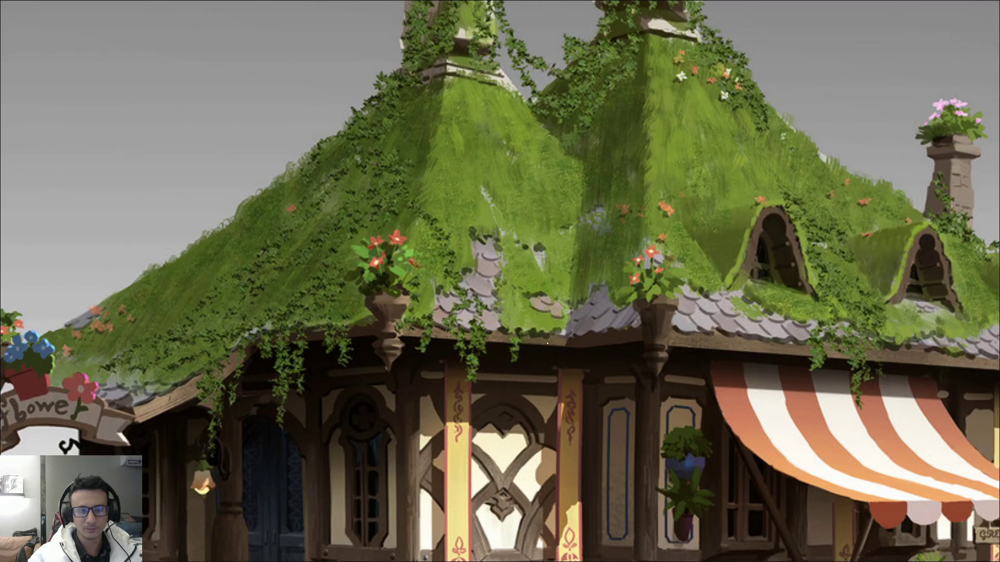
{"action": "middle_click_drag", "start_coordinate": [547, 343], "coordinate": [190, 345]}
{"action": "middle_click_drag", "start_coordinate": [286, 350], "coordinate": [598, 340]}
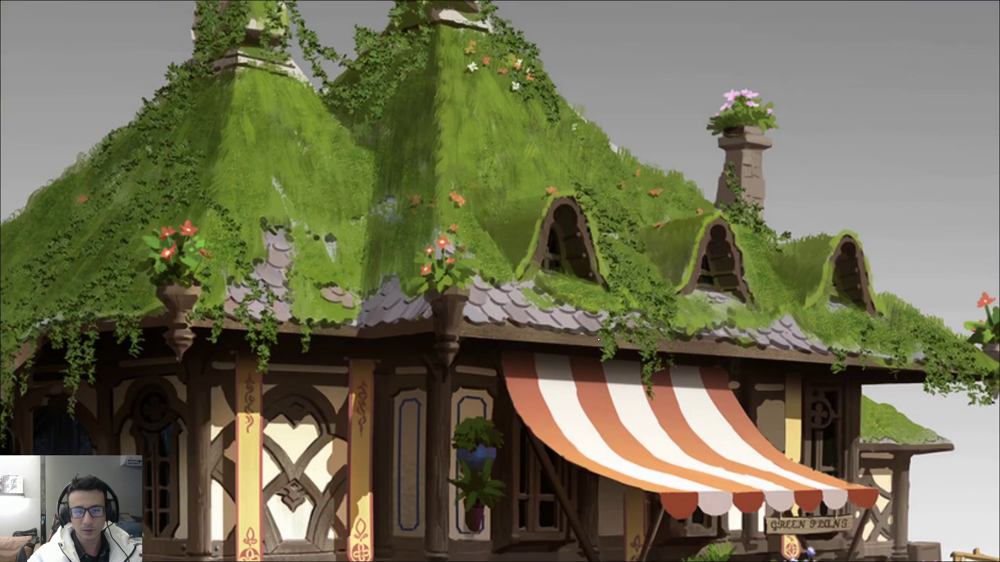
{"action": "scroll", "coordinate": [432, 333], "scroll_direction": "down", "scroll_amount": 3}
{"action": "scroll", "coordinate": [431, 332], "scroll_direction": "down", "scroll_amount": 3}
{"action": "middle_click_drag", "start_coordinate": [885, 334], "coordinate": [443, 333]}
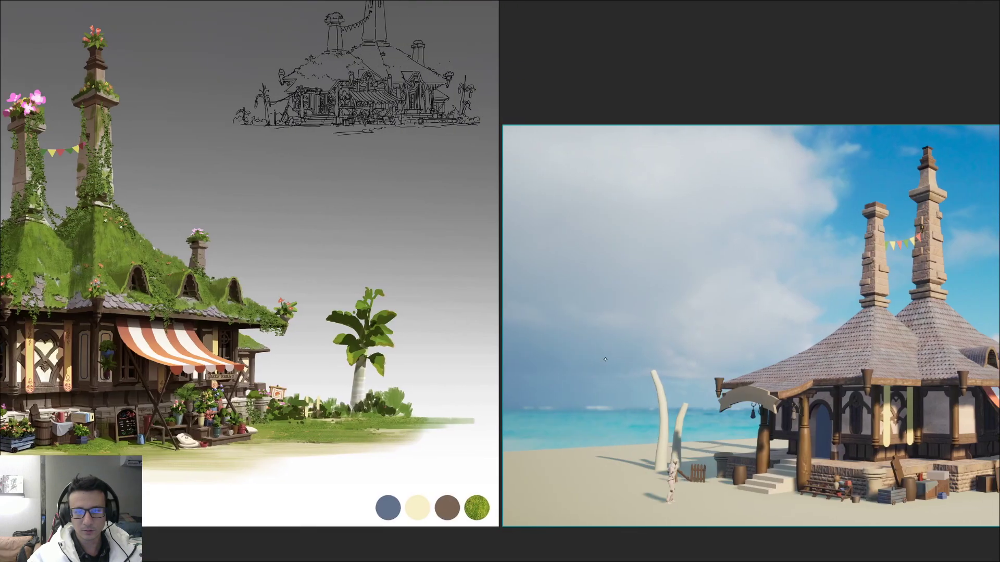
{"action": "middle_click_drag", "start_coordinate": [953, 402], "coordinate": [461, 337]}
{"action": "scroll", "coordinate": [555, 421], "scroll_direction": "up", "scroll_amount": 5}
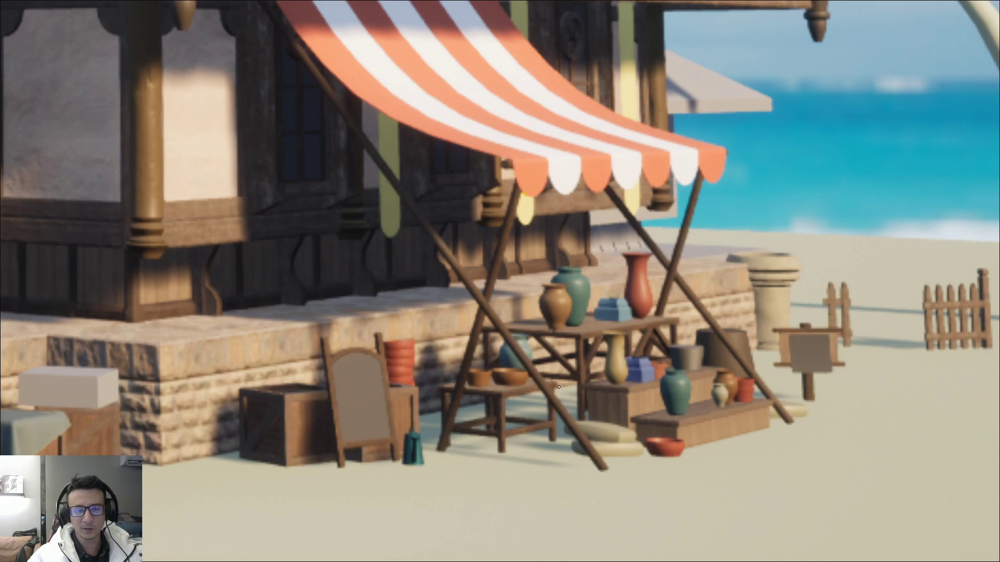
{"action": "middle_click_drag", "start_coordinate": [19, 185], "coordinate": [477, 284]}
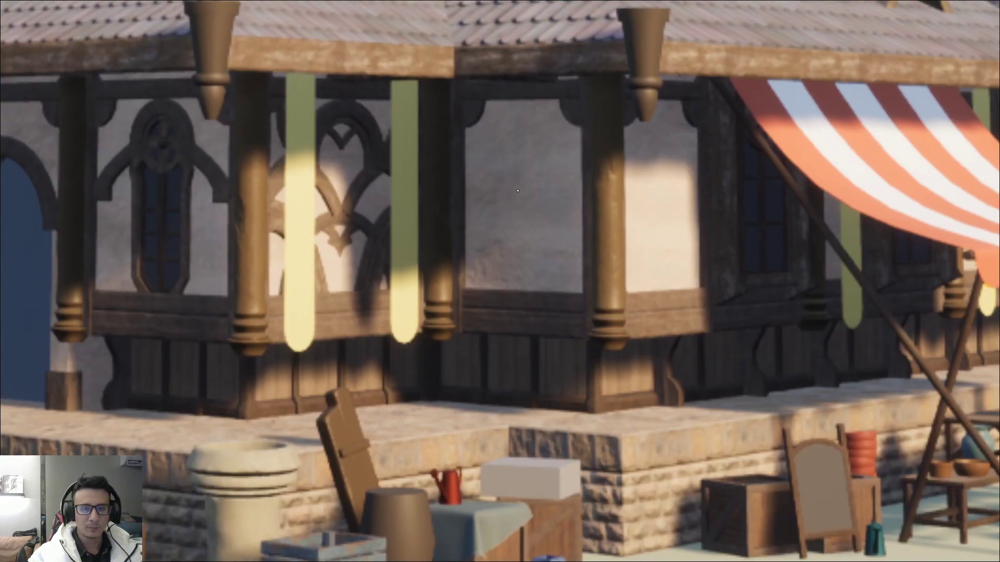
{"action": "scroll", "coordinate": [536, 212], "scroll_direction": "down", "scroll_amount": 5}
{"action": "scroll", "coordinate": [411, 361], "scroll_direction": "down", "scroll_amount": 3}
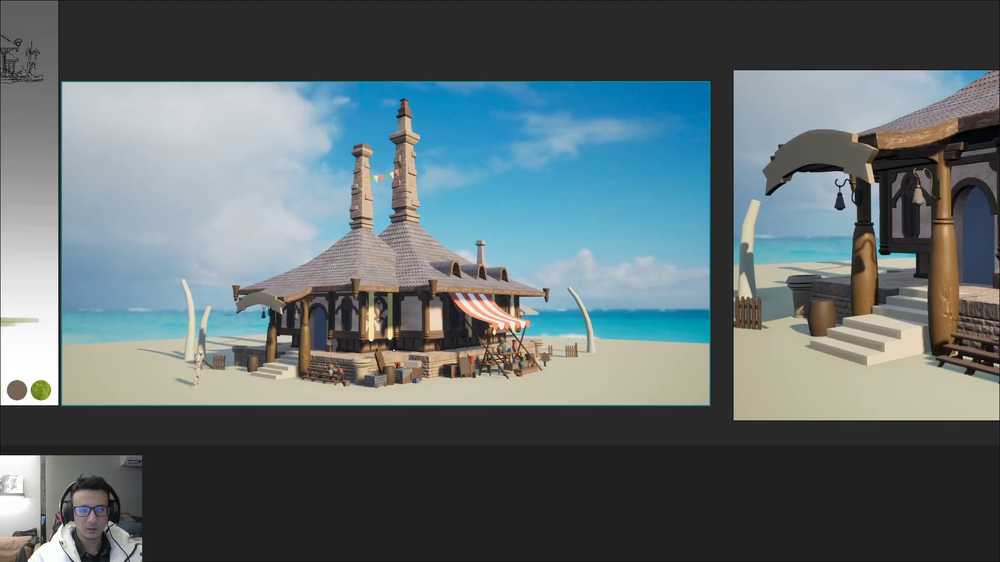
{"action": "middle_click_drag", "start_coordinate": [431, 322], "coordinate": [909, 395]}
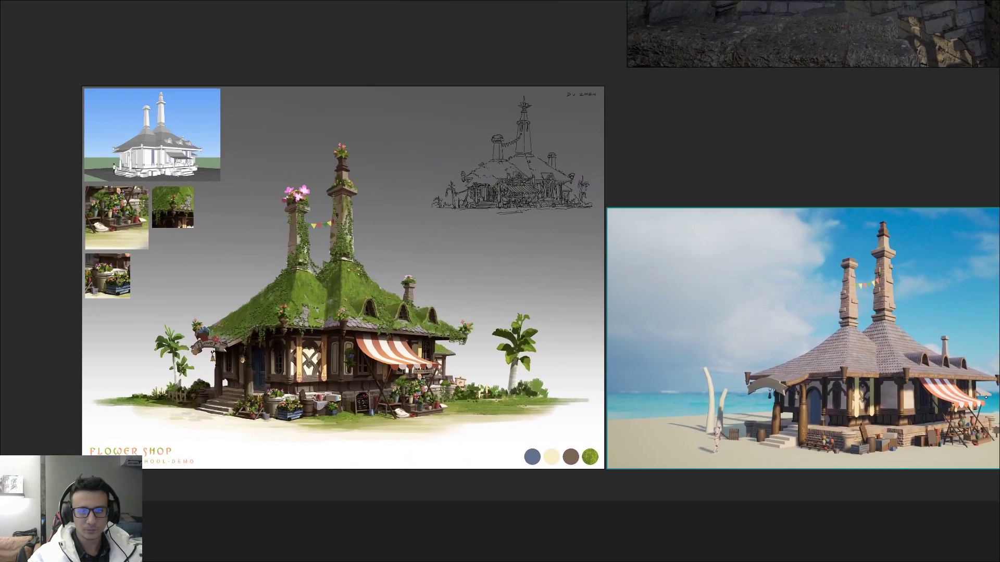
{"action": "mouse_move", "coordinate": [700, 374]}
{"action": "middle_mouse_down"}
{"action": "mouse_move", "coordinate": [831, 379]}
{"action": "mouse_move", "coordinate": [527, 355]}
{"action": "middle_mouse_up"}
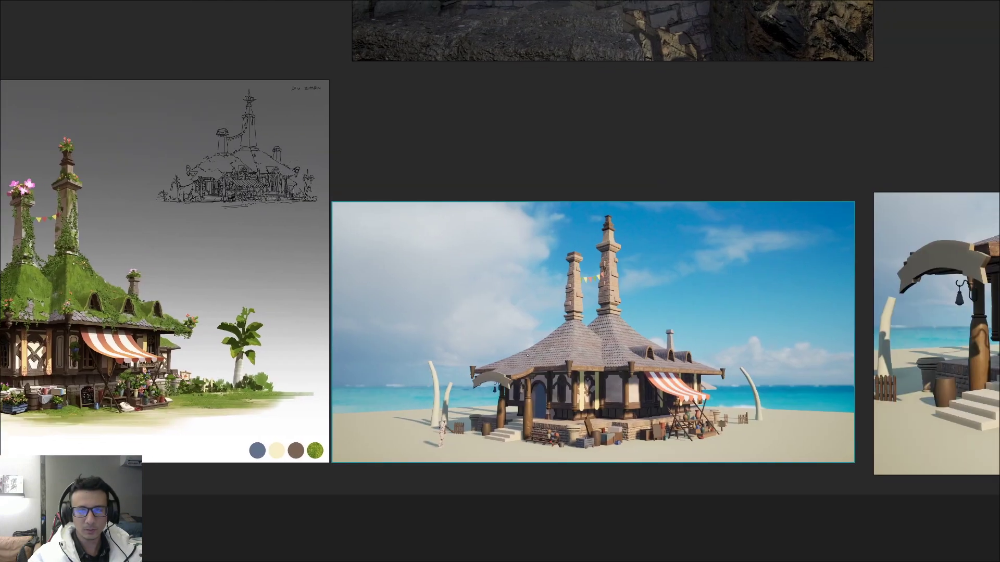
{"action": "scroll", "coordinate": [606, 291], "scroll_direction": "up", "scroll_amount": 5}
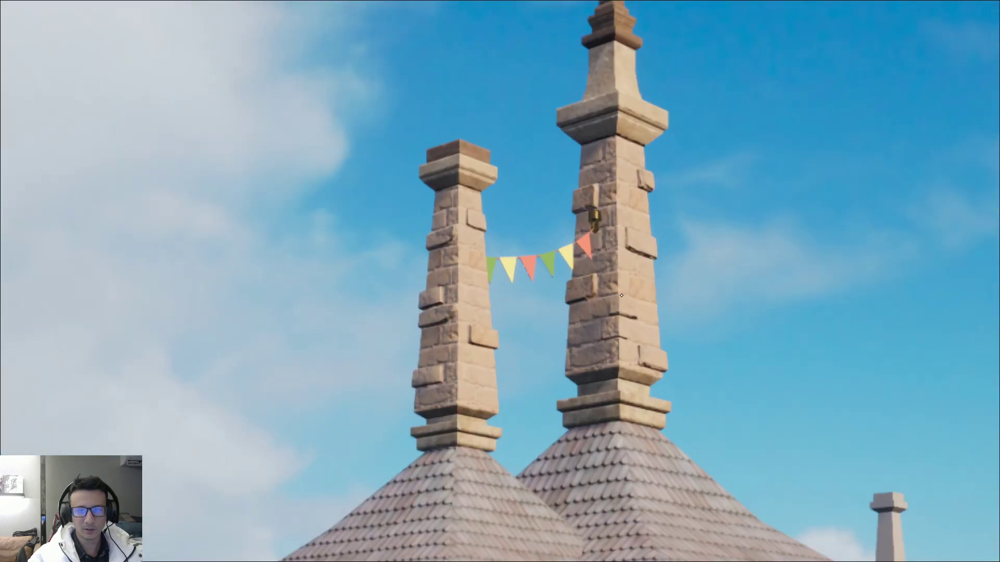
{"action": "scroll", "coordinate": [638, 290], "scroll_direction": "down", "scroll_amount": 1}
{"action": "scroll", "coordinate": [637, 290], "scroll_direction": "down", "scroll_amount": 8}
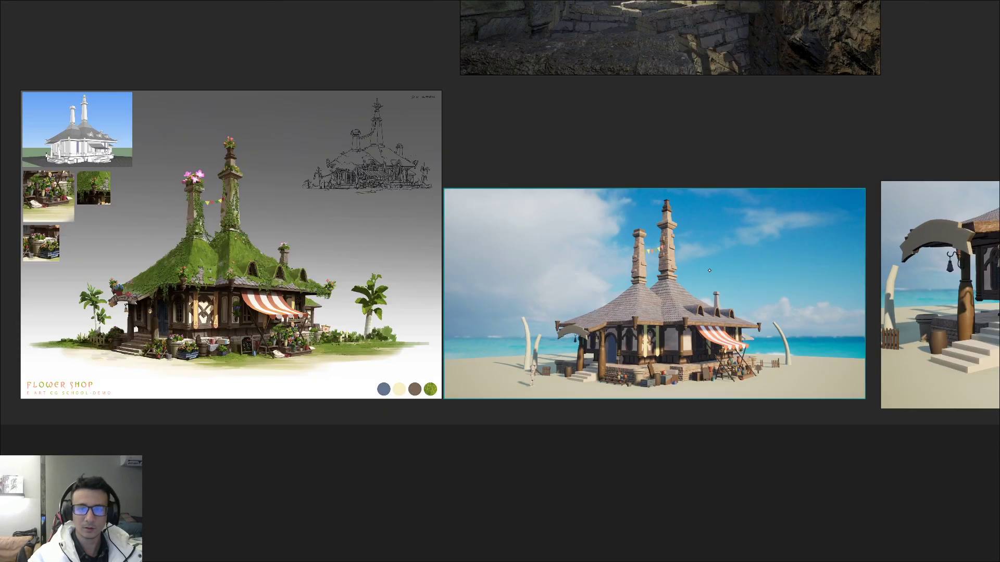
{"action": "scroll", "coordinate": [544, 254], "scroll_direction": "up", "scroll_amount": 4}
{"action": "scroll", "coordinate": [544, 253], "scroll_direction": "up", "scroll_amount": 5}
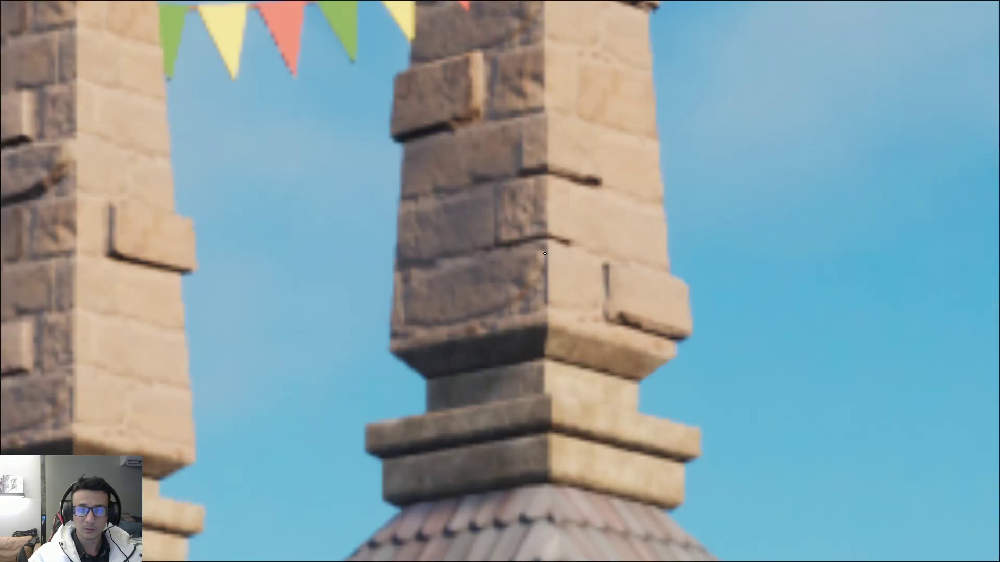
{"action": "scroll", "coordinate": [544, 253], "scroll_direction": "down", "scroll_amount": 4}
{"action": "scroll", "coordinate": [361, 257], "scroll_direction": "down", "scroll_amount": 5}
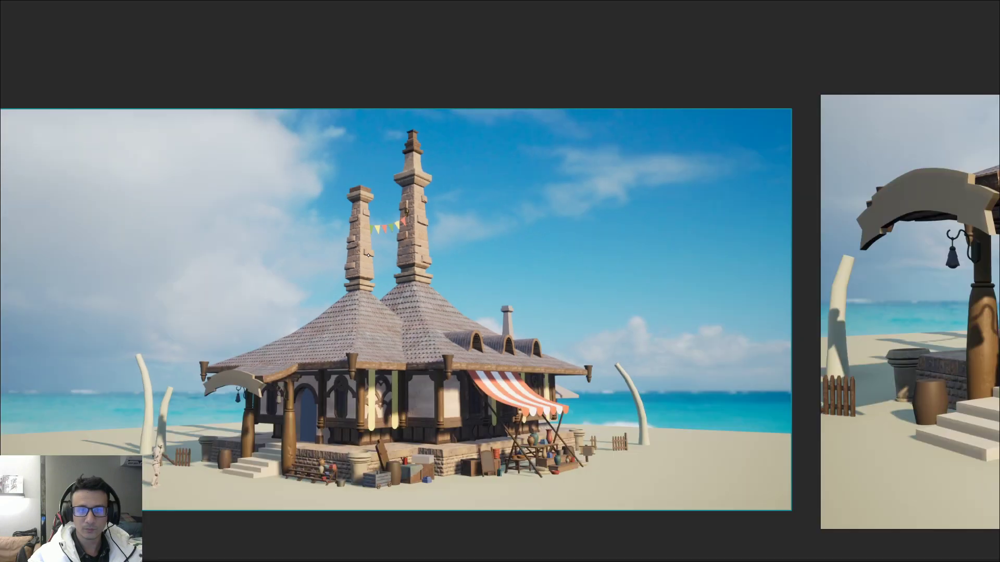
{"action": "scroll", "coordinate": [406, 268], "scroll_direction": "up", "scroll_amount": 2}
{"action": "scroll", "coordinate": [278, 424], "scroll_direction": "up", "scroll_amount": 3}
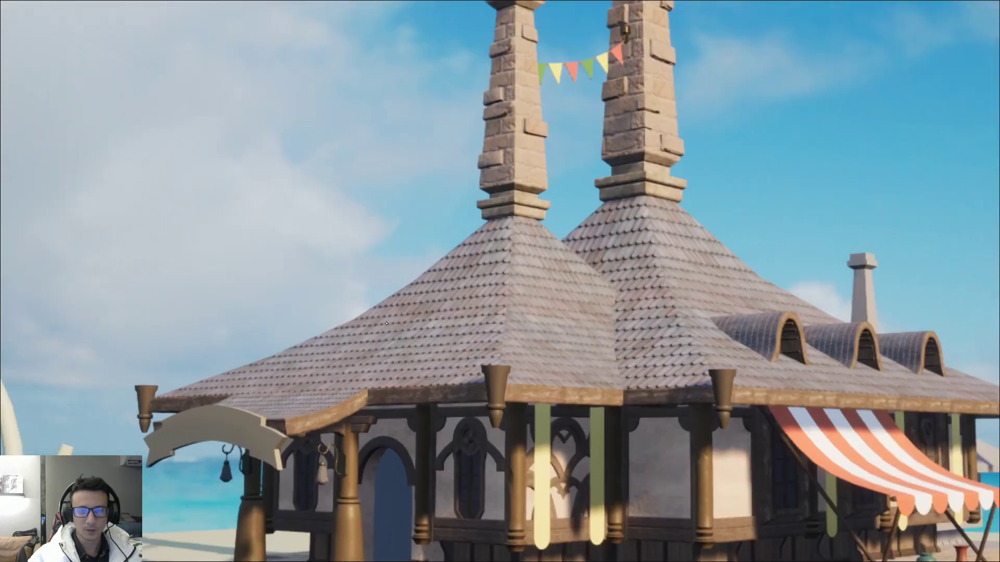
{"action": "scroll", "coordinate": [482, 214], "scroll_direction": "up", "scroll_amount": 2}
{"action": "middle_click_drag", "start_coordinate": [582, 283], "coordinate": [246, 323]}
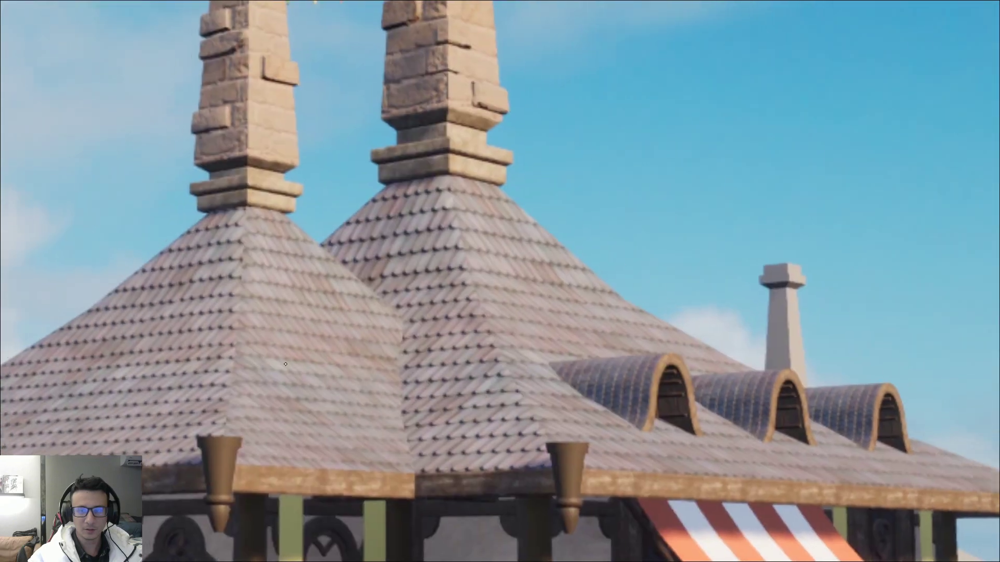
{"action": "scroll", "coordinate": [384, 391], "scroll_direction": "down", "scroll_amount": 3}
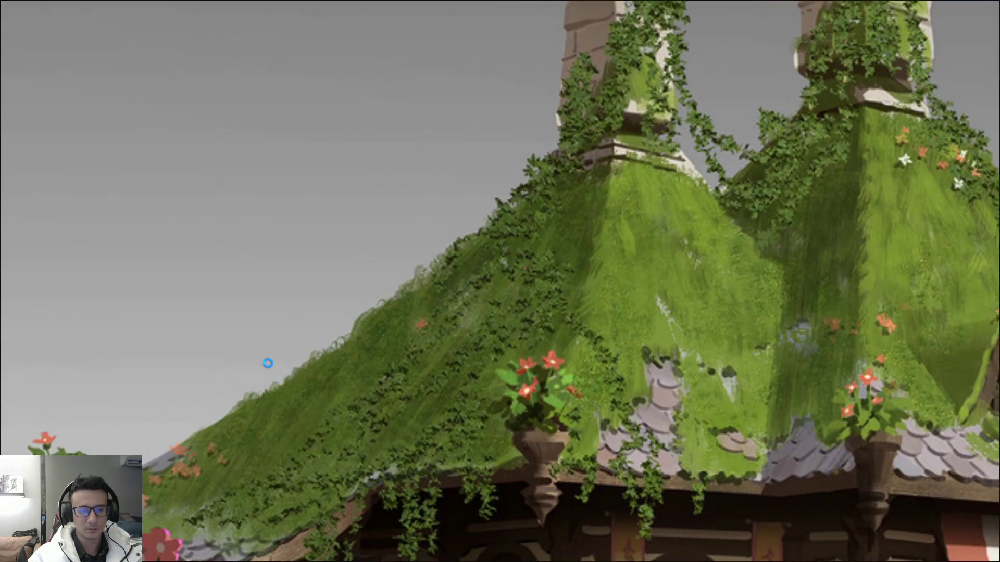
- Capture the concept roof and trace its bumpy moss edge in red up to the chimney base
{"action": "key", "text": "Print"}
{"action": "left_click_drag", "start_coordinate": [60, 93], "coordinate": [176, 183]}
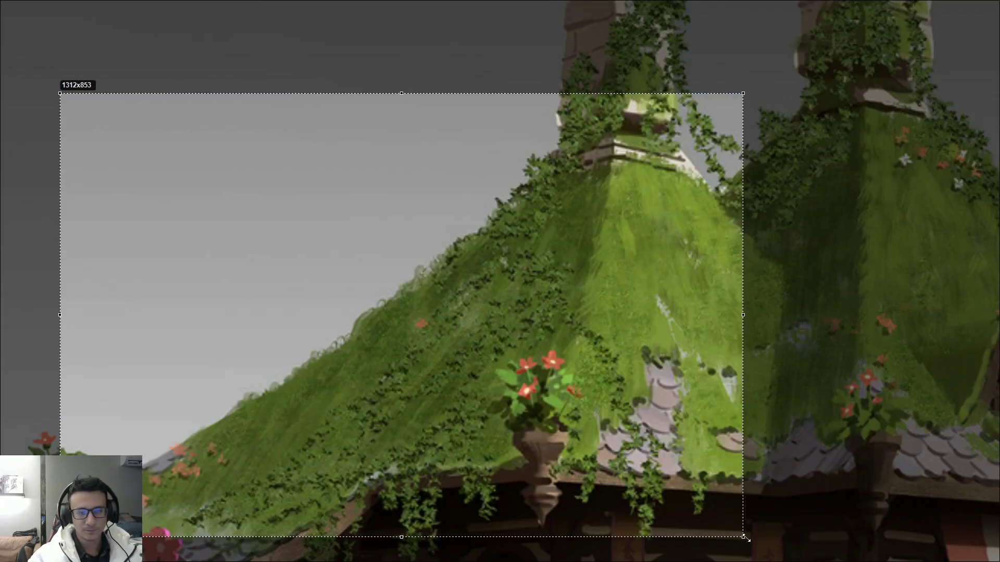
{"action": "left_click_drag", "start_coordinate": [239, 235], "coordinate": [779, 553]}
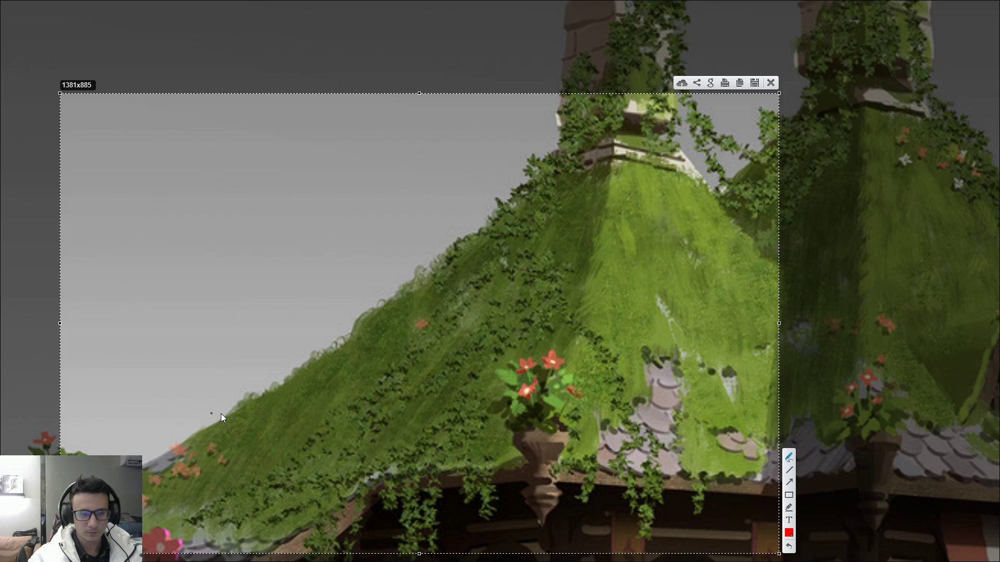
{"action": "left_click_drag", "start_coordinate": [229, 414], "coordinate": [245, 395]}
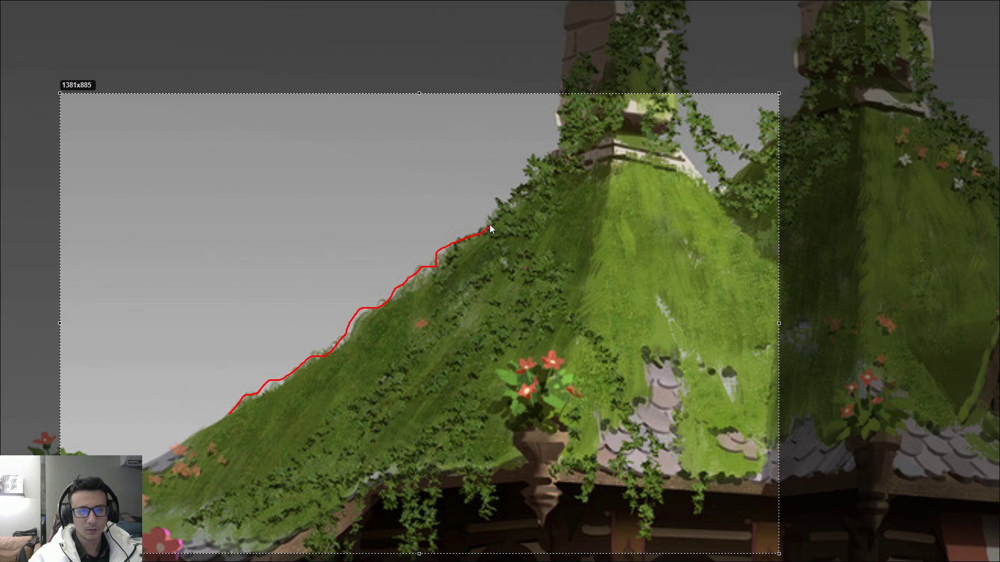
{"action": "mouse_move", "coordinate": [503, 201]}
{"action": "left_mouse_down"}
{"action": "mouse_move", "coordinate": [542, 150]}
{"action": "mouse_move", "coordinate": [553, 159]}
{"action": "left_mouse_up"}
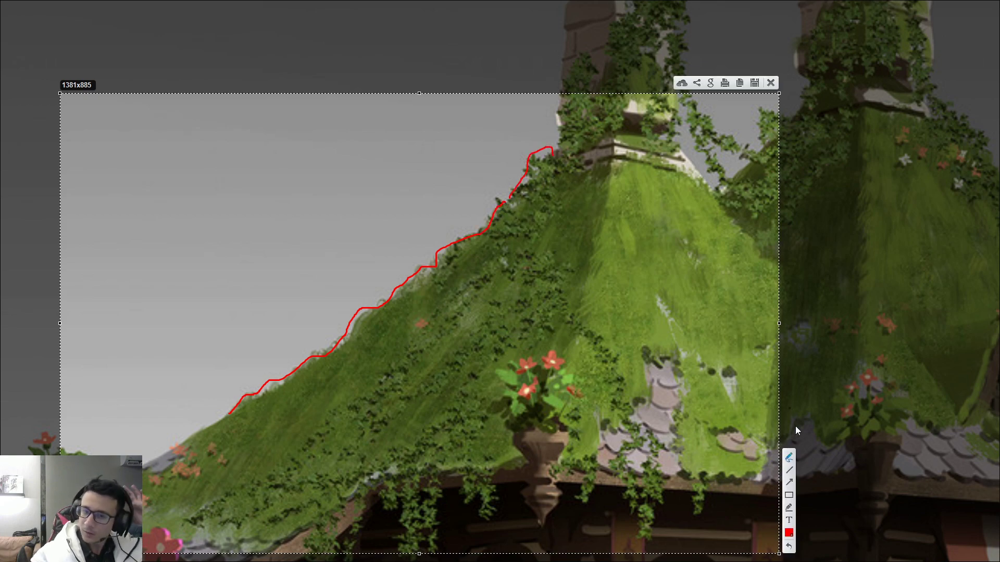
- Discard the annotated Lightshot capture and return to the Photoshop paintover
{"action": "left_click", "coordinate": [769, 81]}
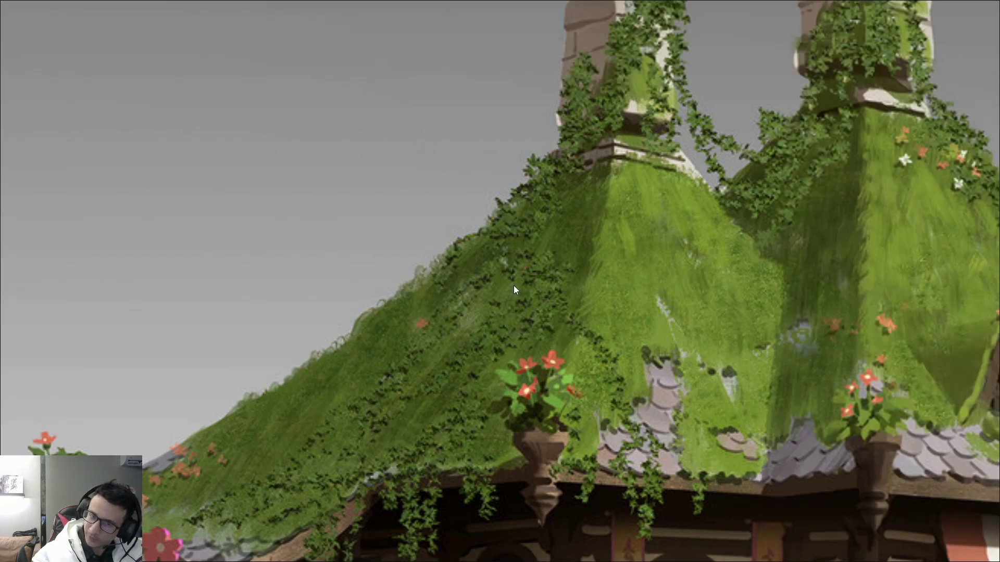
{"action": "scroll", "coordinate": [373, 318], "scroll_direction": "up", "scroll_amount": 1}
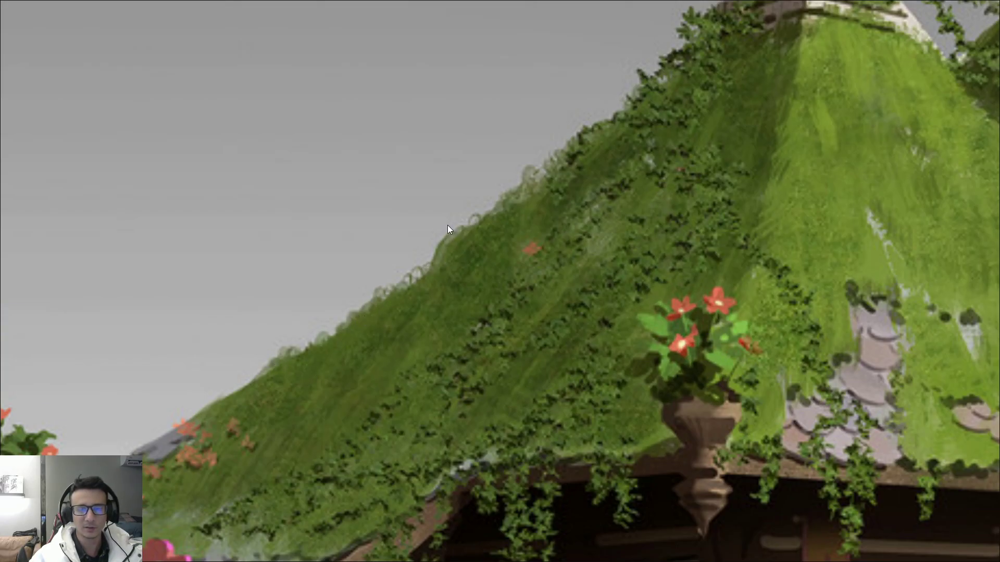
{"action": "key", "text": "alt+Tab"}
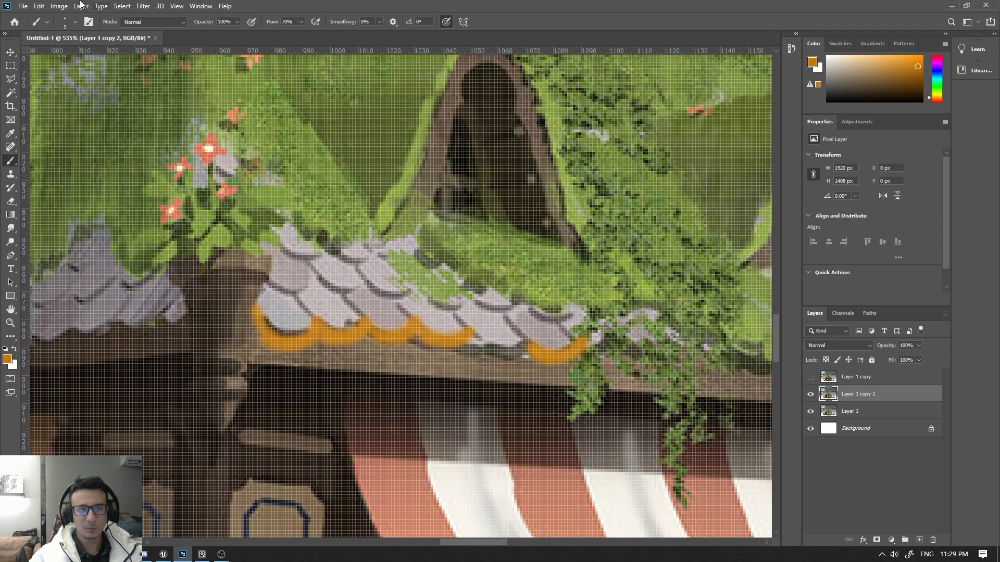
- Zoom out and add a new layer filled with black over the paintover, with white as the painting colour
{"action": "key", "text": "z"}
{"action": "scroll", "coordinate": [494, 297], "scroll_direction": "down", "scroll_amount": 5, "text": "alt"}
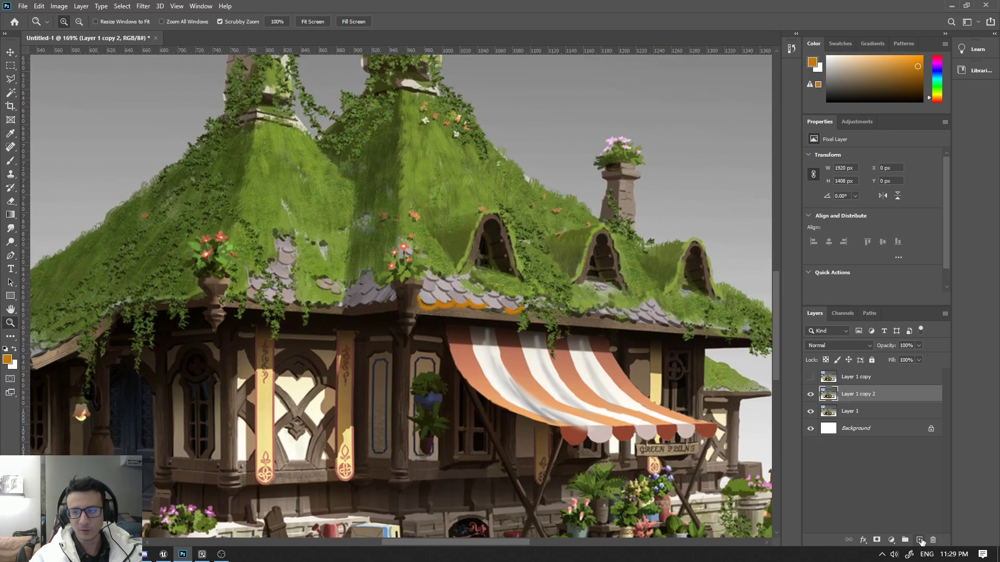
{"action": "left_click", "coordinate": [919, 540]}
{"action": "key", "text": "d"}
{"action": "key", "text": "x"}
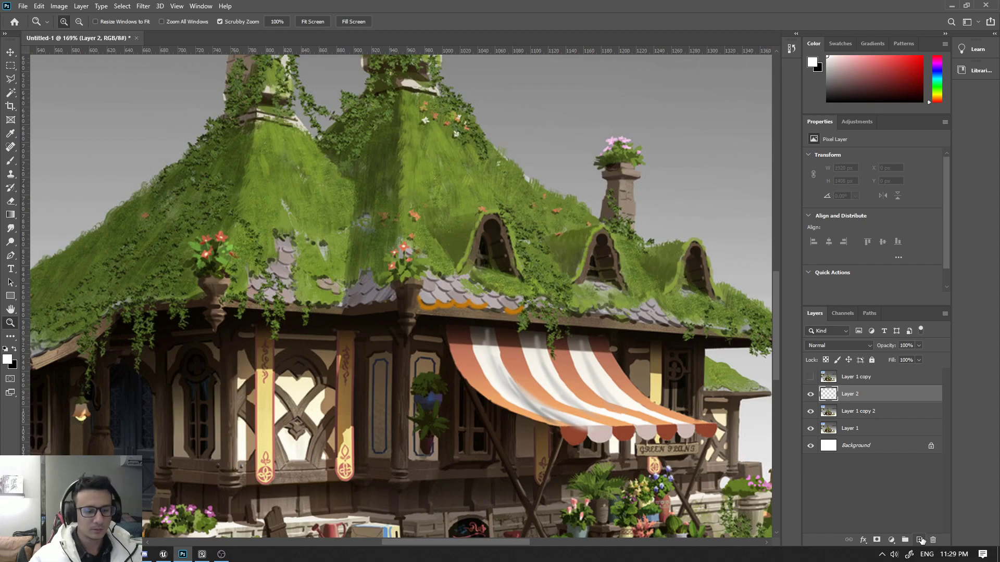
{"action": "key", "text": "ctrl+BackSpace"}
- On another new layer, paint soft white brush strokes with an enlarged brush, undoing the last one
{"action": "scroll", "coordinate": [454, 397], "scroll_direction": "down", "scroll_amount": 4, "text": "alt"}
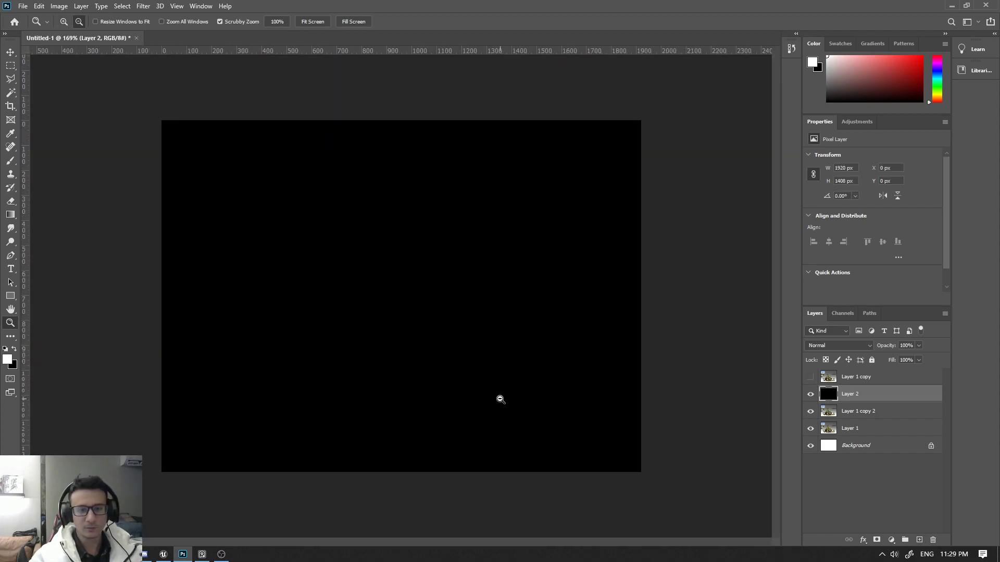
{"action": "scroll", "coordinate": [500, 399], "scroll_direction": "down", "scroll_amount": 1, "text": "alt"}
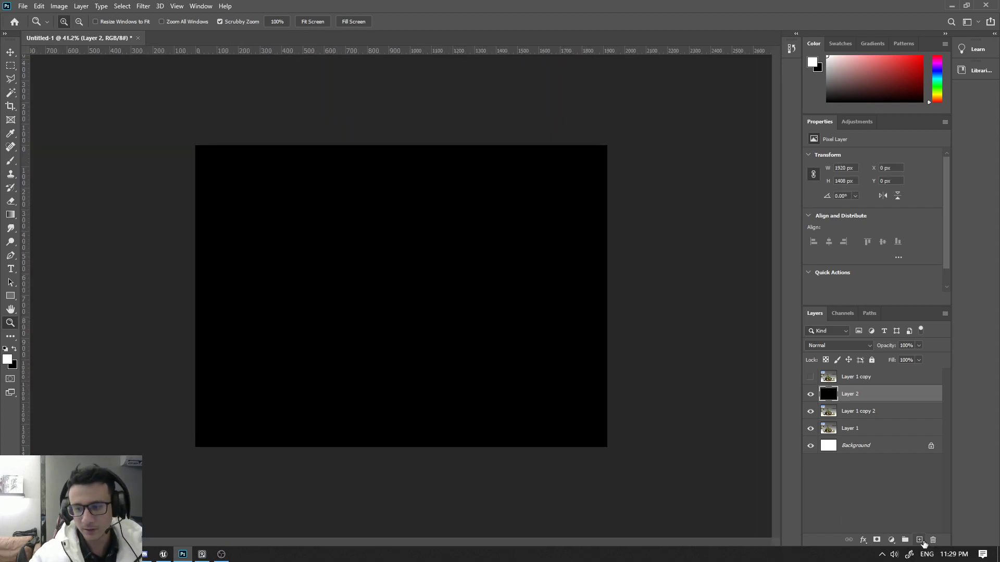
{"action": "left_click", "coordinate": [919, 539]}
{"action": "key", "text": "b"}
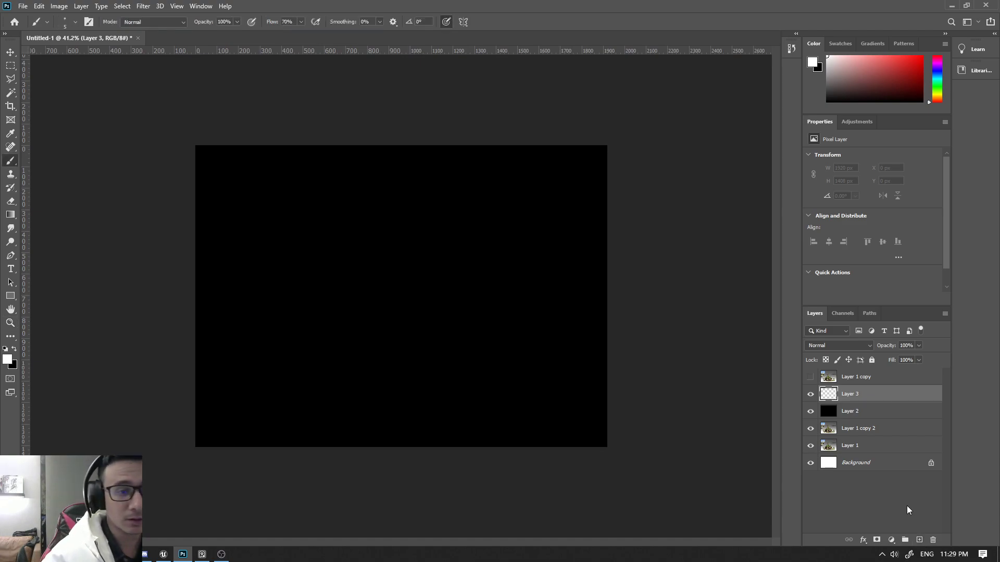
{"action": "key", "text": "bracketright"}
{"action": "key", "text": "bracketright"}
{"action": "left_click_drag", "start_coordinate": [247, 219], "coordinate": [253, 225]}
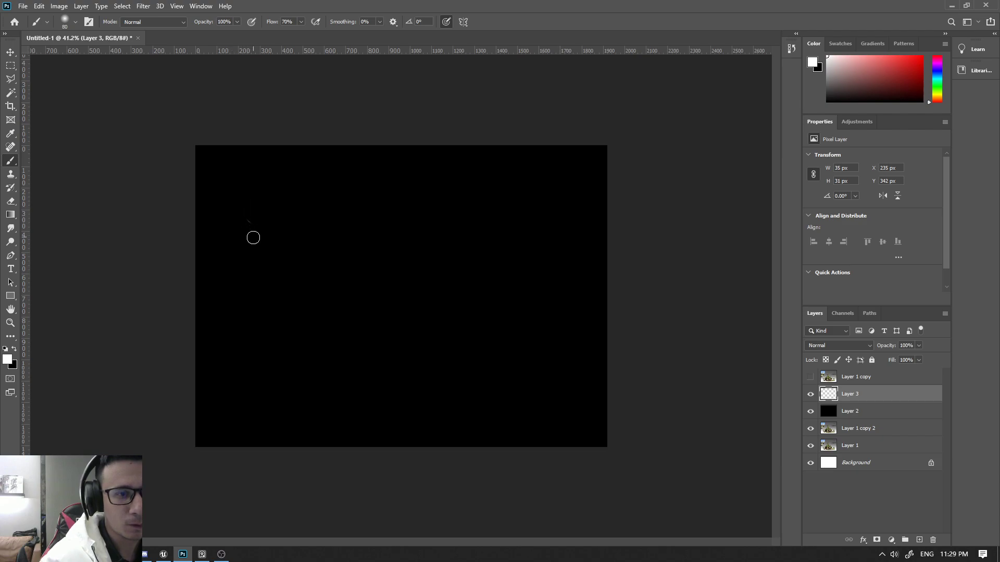
{"action": "key", "text": "bracketright"}
{"action": "key", "text": "bracketright"}
{"action": "left_click_drag", "start_coordinate": [236, 224], "coordinate": [323, 206]}
{"action": "key", "text": "ctrl+z"}
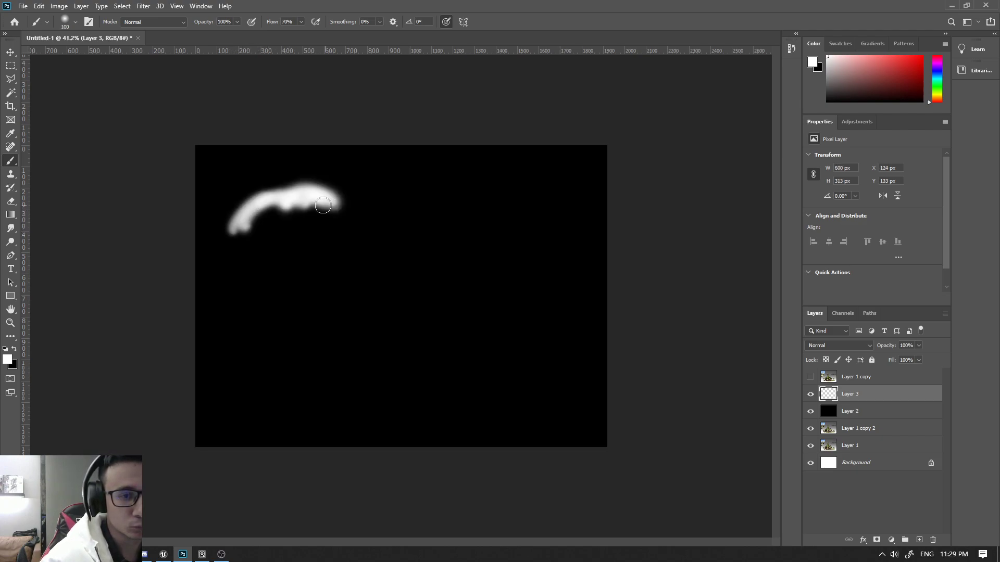
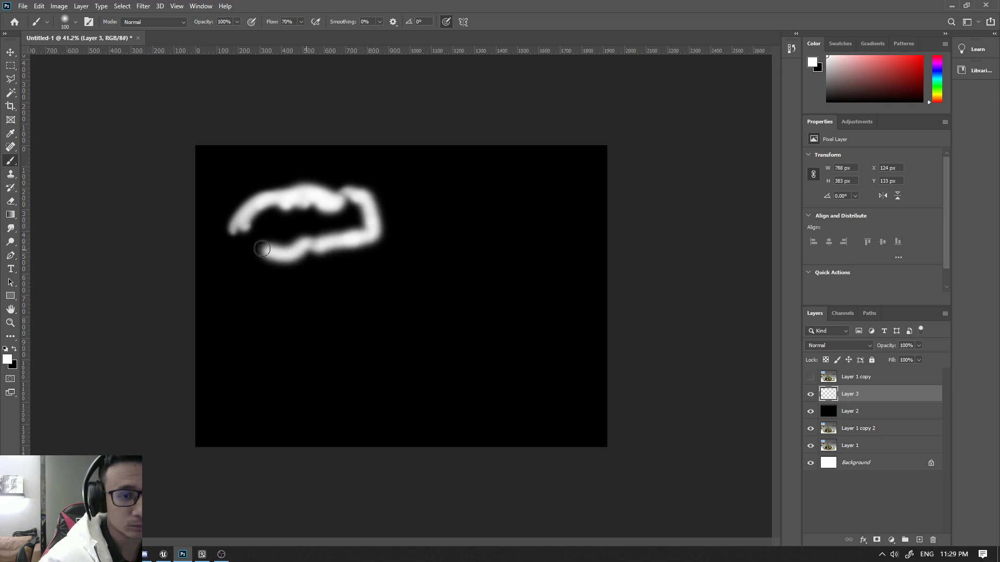
- Paint the left soft white cloud mass on Layer 3, undoing a stray arc stroke
{"action": "mouse_move", "coordinate": [262, 249]}
{"action": "left_mouse_down"}
{"action": "mouse_move", "coordinate": [328, 210]}
{"action": "mouse_move", "coordinate": [363, 212]}
{"action": "mouse_move", "coordinate": [297, 239]}
{"action": "mouse_move", "coordinate": [268, 230]}
{"action": "left_mouse_up"}
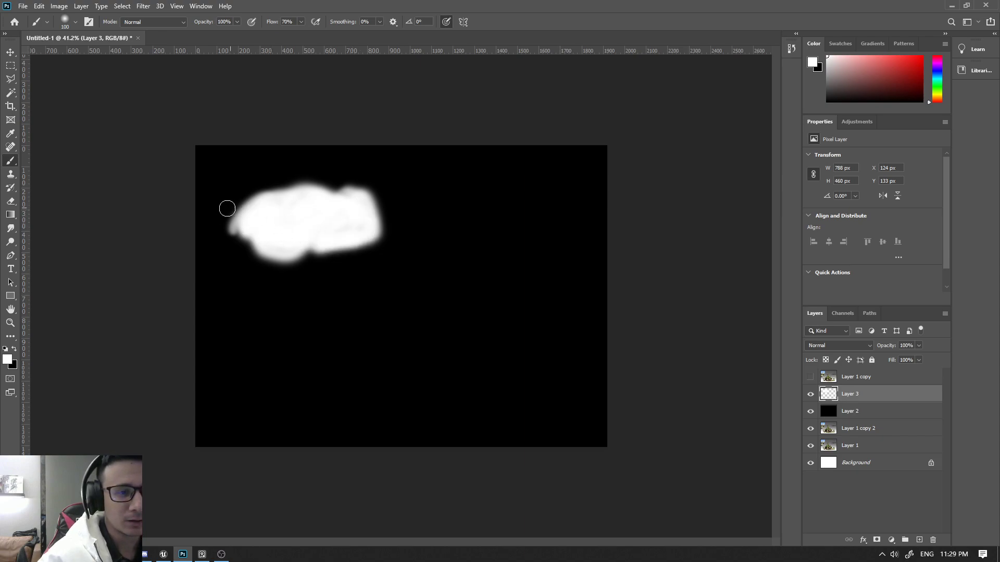
{"action": "left_click_drag", "start_coordinate": [216, 209], "coordinate": [246, 183]}
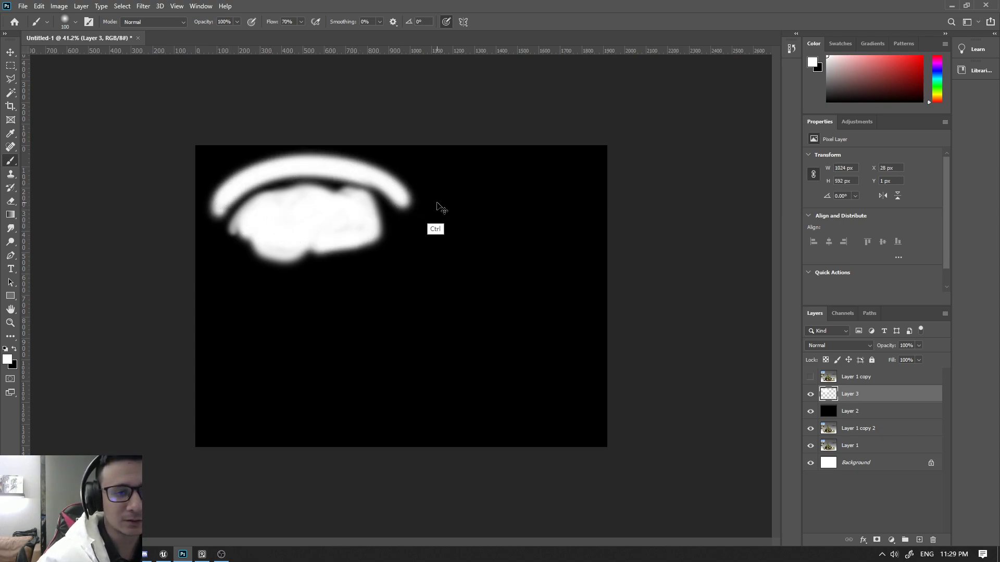
{"action": "key", "text": "ctrl+z"}
{"action": "mouse_move", "coordinate": [303, 191]}
{"action": "left_mouse_down"}
{"action": "mouse_move", "coordinate": [326, 196]}
{"action": "mouse_move", "coordinate": [286, 193]}
{"action": "left_mouse_up"}
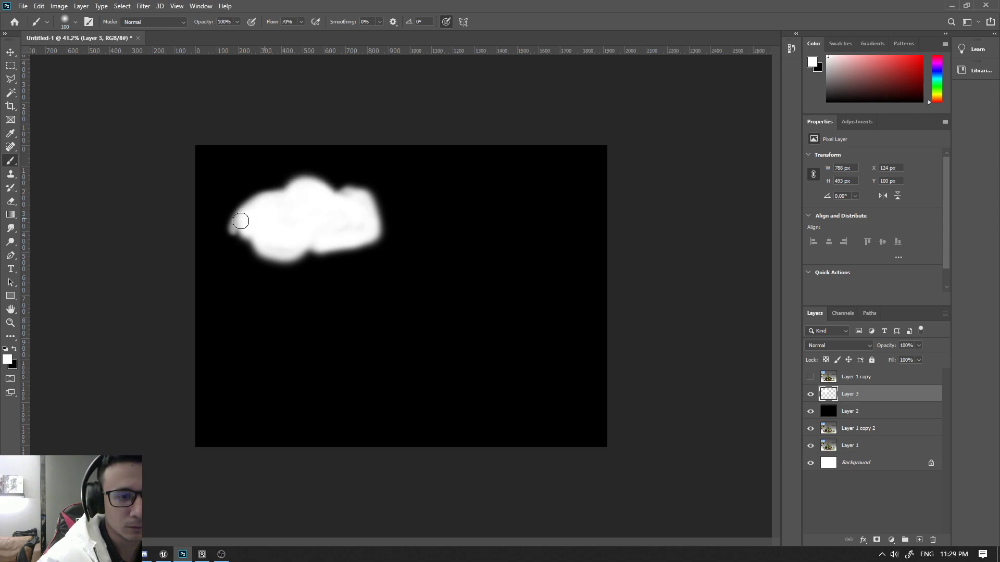
{"action": "left_click_drag", "start_coordinate": [238, 219], "coordinate": [233, 237]}
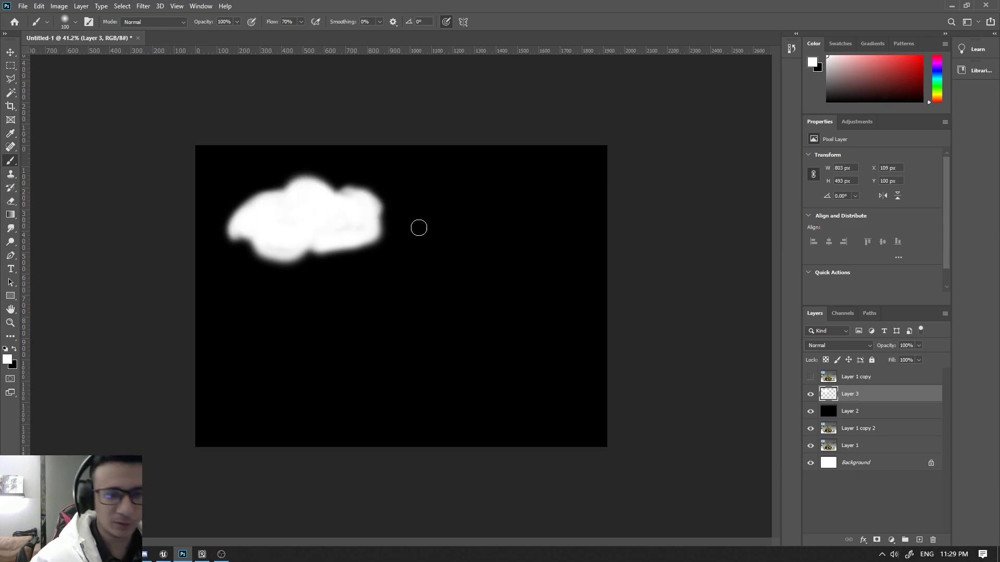
- Block in a second white cloud mass to the right with a smaller brush
{"action": "mouse_move", "coordinate": [485, 231]}
{"action": "left_mouse_down"}
{"action": "mouse_move", "coordinate": [494, 201]}
{"action": "mouse_move", "coordinate": [525, 224]}
{"action": "mouse_move", "coordinate": [504, 195]}
{"action": "mouse_move", "coordinate": [545, 207]}
{"action": "left_mouse_up"}
{"action": "key", "text": "bracketleft"}
{"action": "key", "text": "bracketleft"}
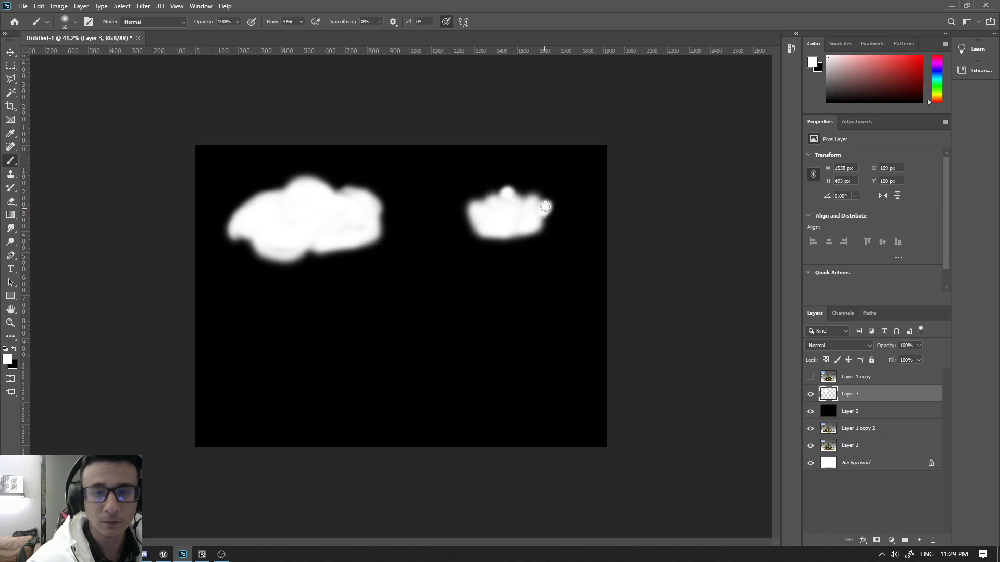
{"action": "left_click", "coordinate": [545, 207]}
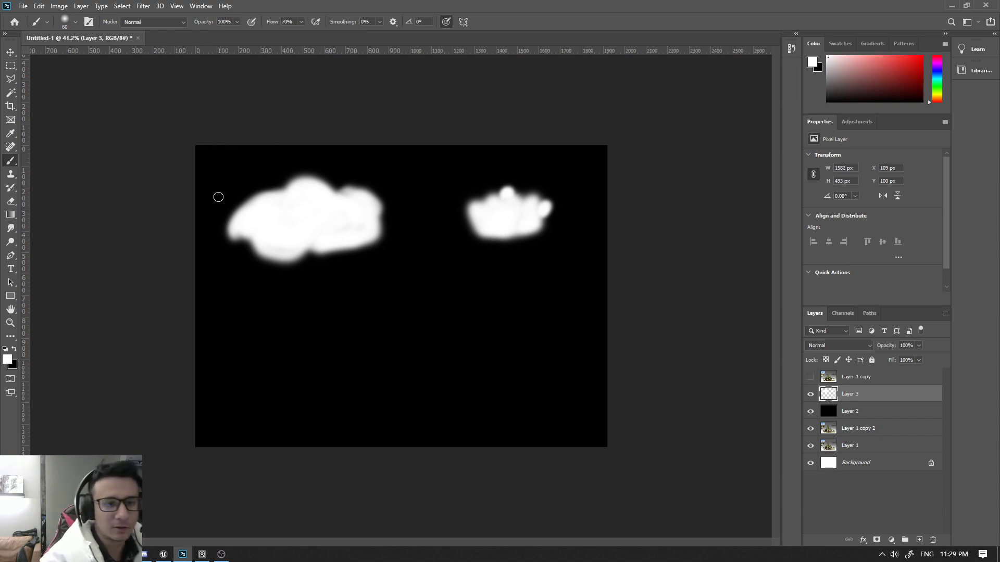
- Draw rough frame strokes around the clouds, undoing the right cloud's frame
{"action": "mouse_move", "coordinate": [219, 159]}
{"action": "left_mouse_down"}
{"action": "mouse_move", "coordinate": [376, 280]}
{"action": "mouse_move", "coordinate": [237, 295]}
{"action": "left_mouse_up"}
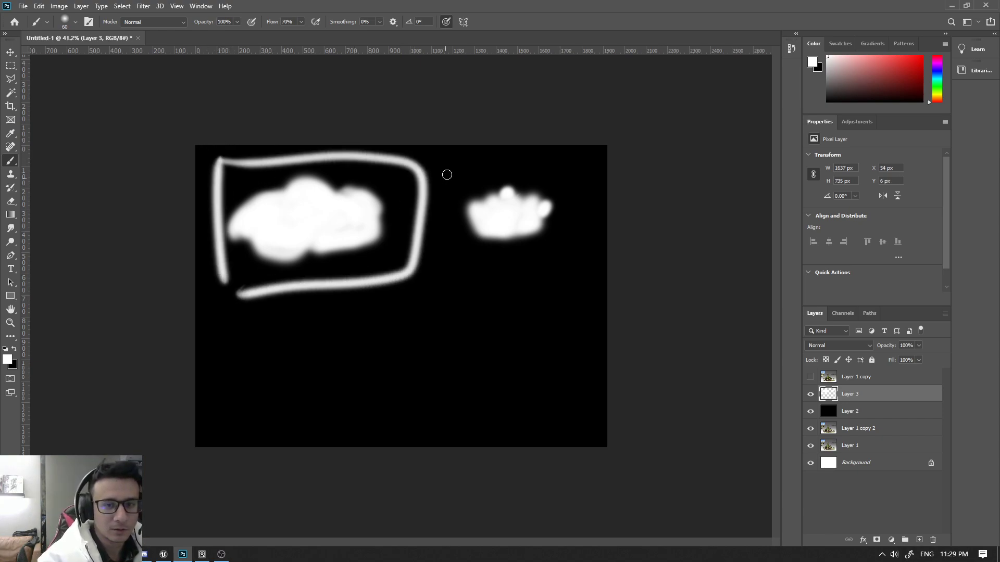
{"action": "left_click_drag", "start_coordinate": [447, 165], "coordinate": [454, 292]}
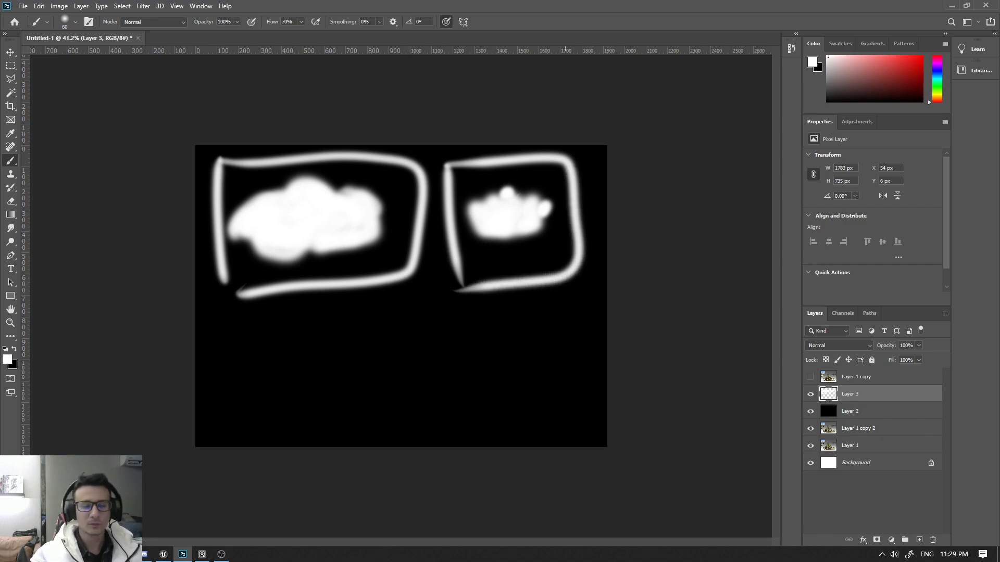
{"action": "key", "text": "ctrl+z"}
{"action": "key", "text": "ctrl+z"}
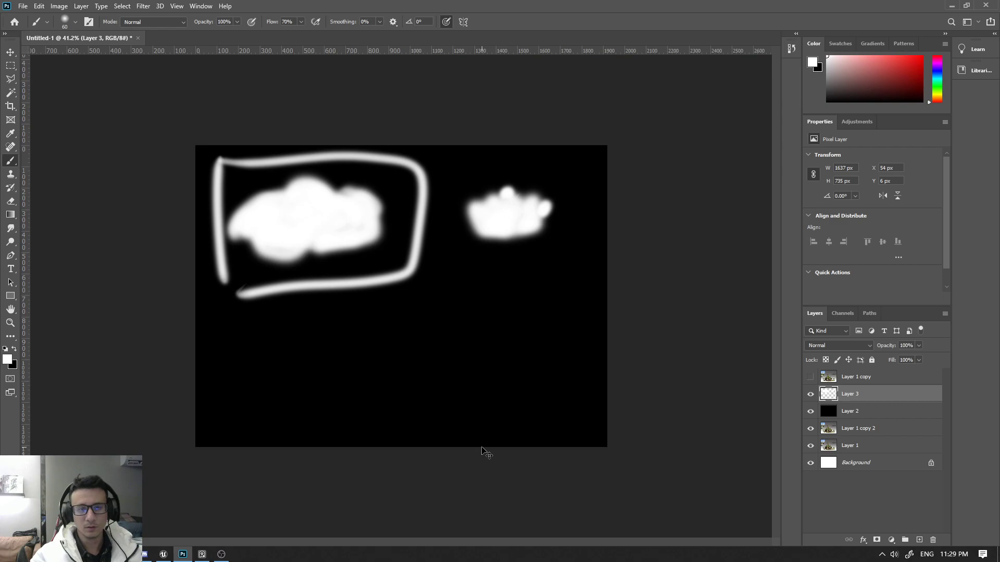
{"action": "key", "text": "ctrl+z"}
{"action": "key", "text": "ctrl+z"}
{"action": "key", "text": "ctrl+z"}
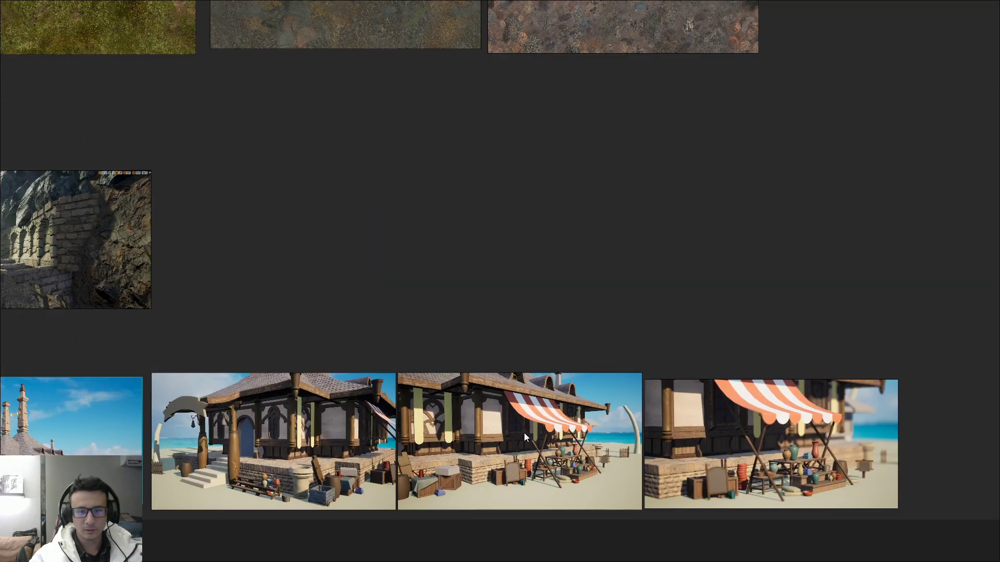
- Pan to the stone-corridor screenshot and zoom it to fit the PureRef window
{"action": "middle_click_drag", "start_coordinate": [380, 468], "coordinate": [866, 463]}
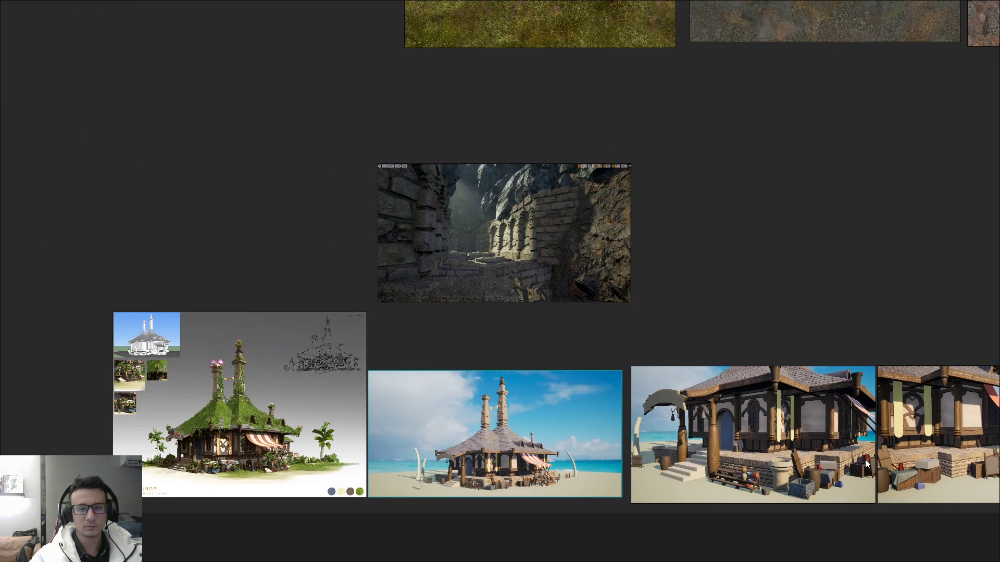
{"action": "double_click", "coordinate": [570, 220]}
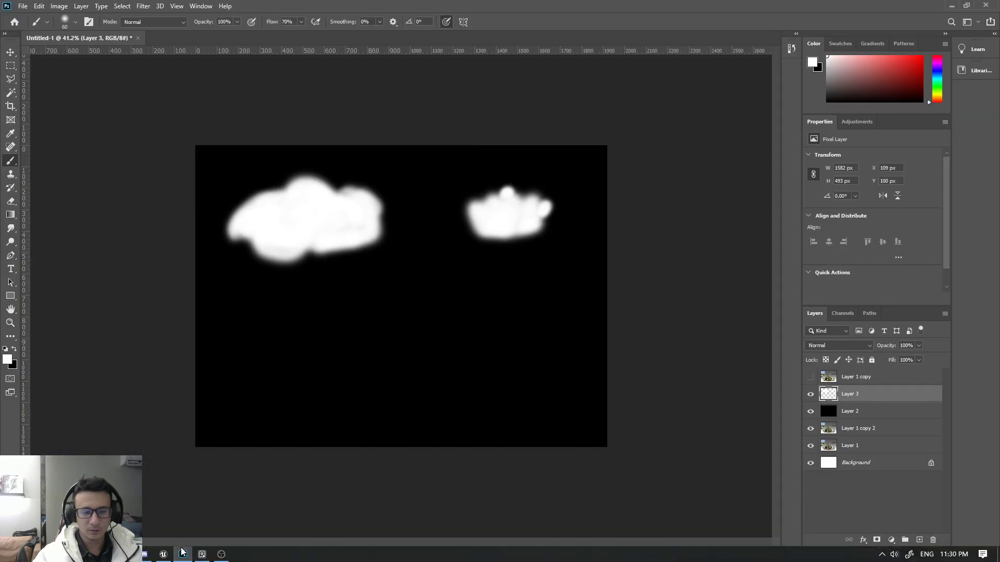
- Show Unreal's viewport full screen and cycle detail lighting, unlit and lit modes
{"action": "left_click", "coordinate": [183, 553]}
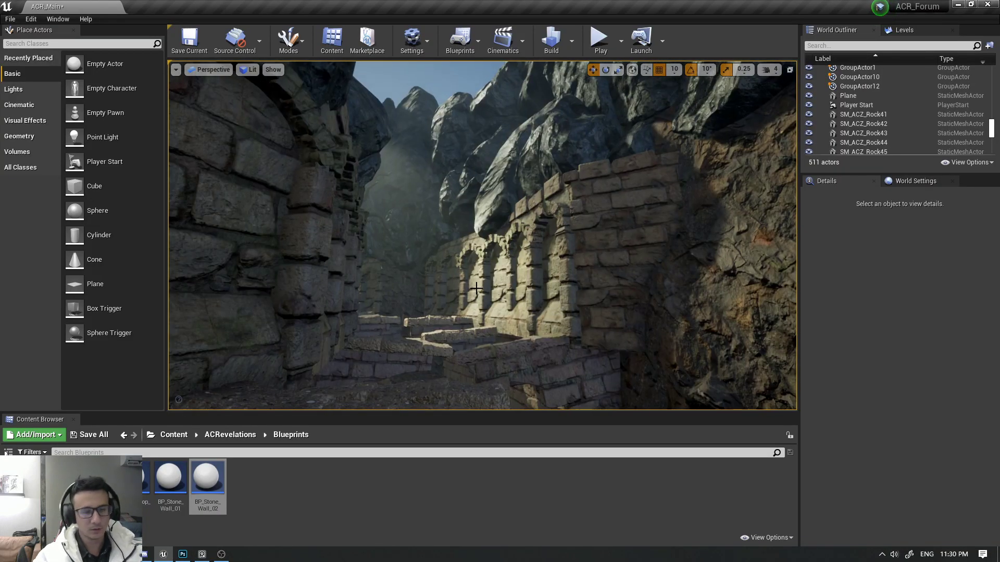
{"action": "key", "text": "F11"}
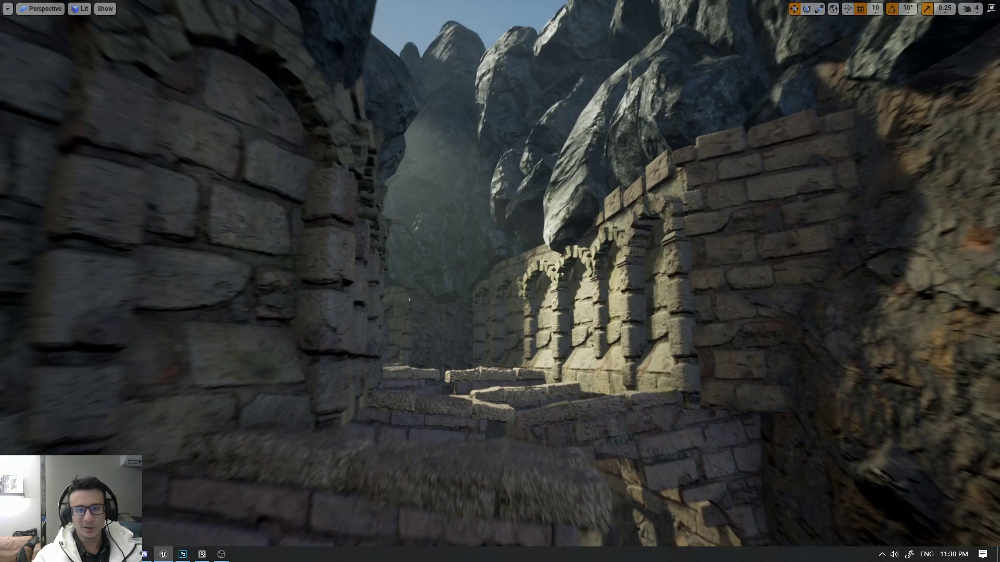
{"action": "key", "text": "alt+5"}
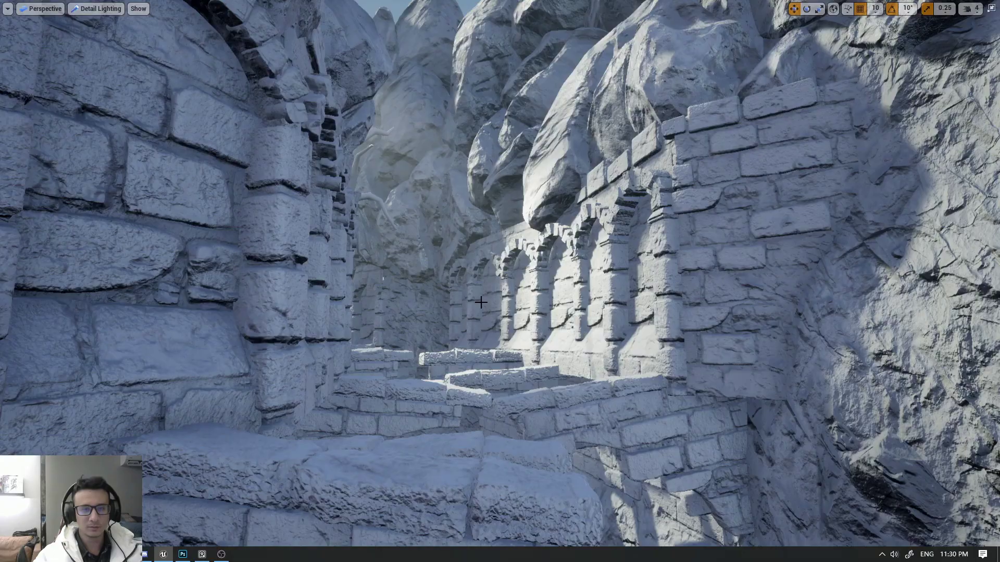
{"action": "key", "text": "alt+3"}
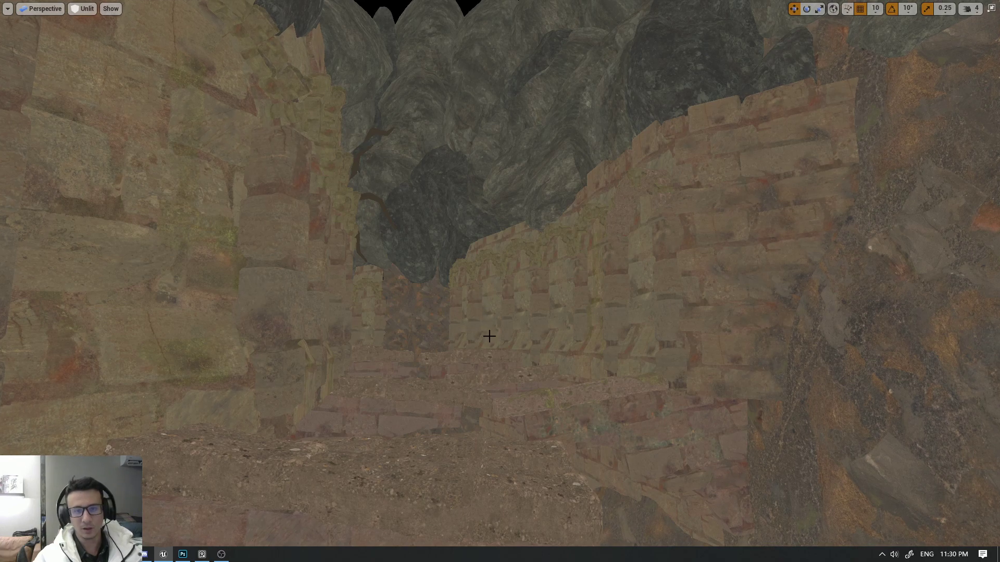
{"action": "key", "text": "alt+4"}
- Fly down the canyon corridor toggling unlit and lit shading, then return to PureRef
{"action": "right_click_drag", "start_coordinate": [487, 340], "coordinate": [486, 291]}
{"action": "key", "text": "alt+3"}
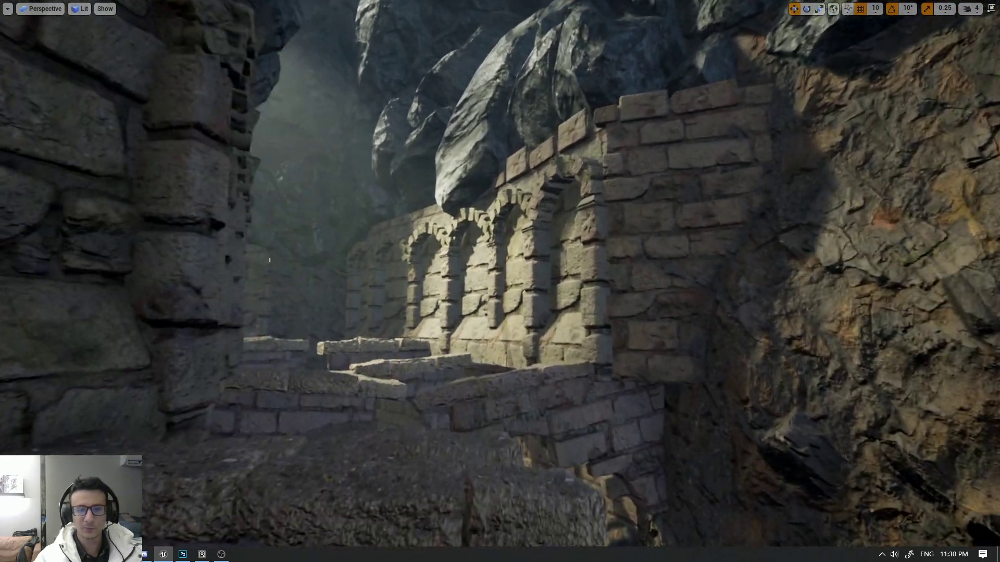
{"action": "key", "text": "alt+4"}
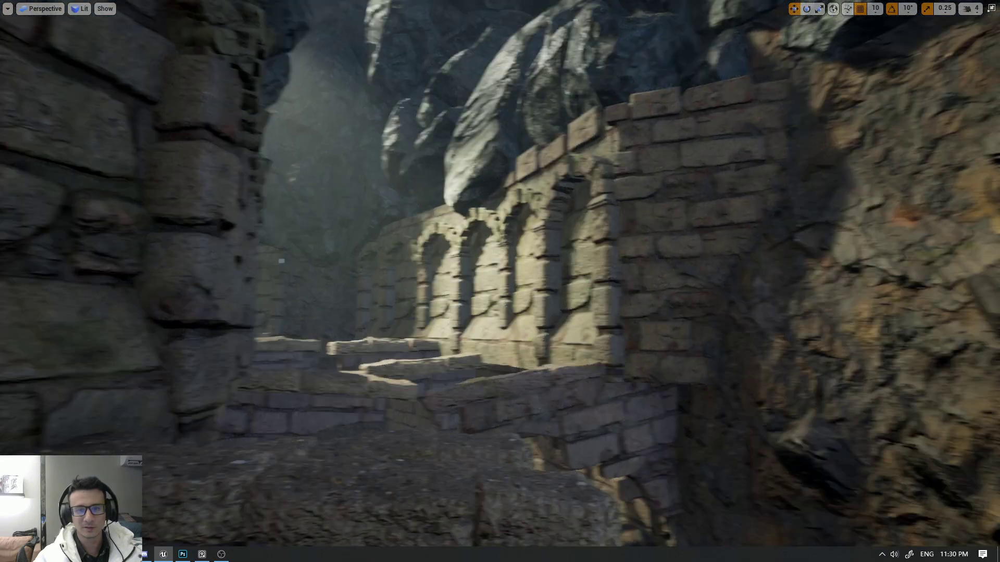
{"action": "right_click_drag", "start_coordinate": [494, 346], "coordinate": [495, 342]}
{"action": "key", "text": "alt+3"}
{"action": "mouse_move", "coordinate": [274, 219]}
{"action": "right_mouse_down"}
{"action": "mouse_move", "coordinate": [448, 398]}
{"action": "mouse_move", "coordinate": [317, 357]}
{"action": "mouse_move", "coordinate": [401, 351]}
{"action": "right_mouse_up"}
{"action": "key", "text": "alt+4"}
{"action": "key", "text": "alt+3"}
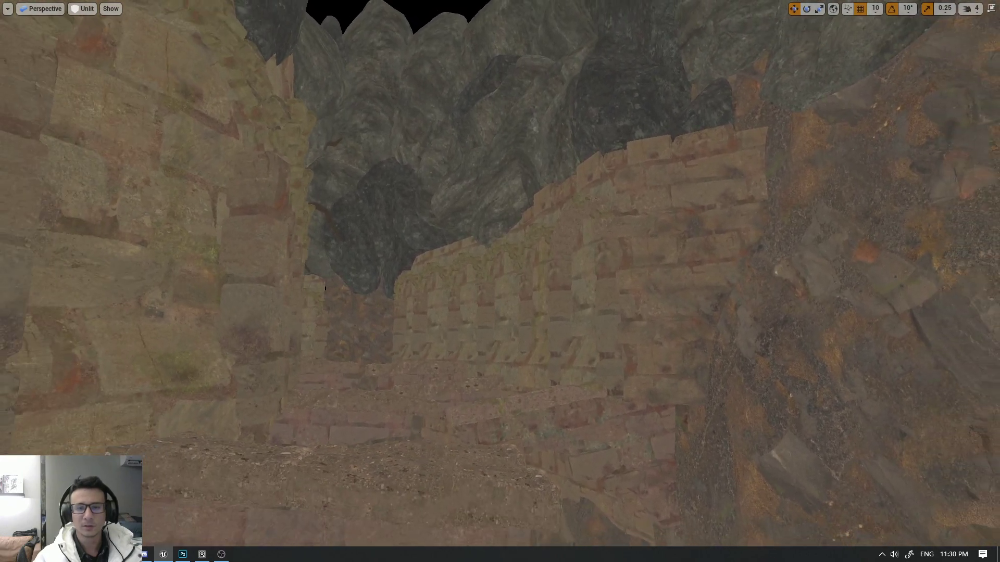
{"action": "key", "text": "alt+Tab"}
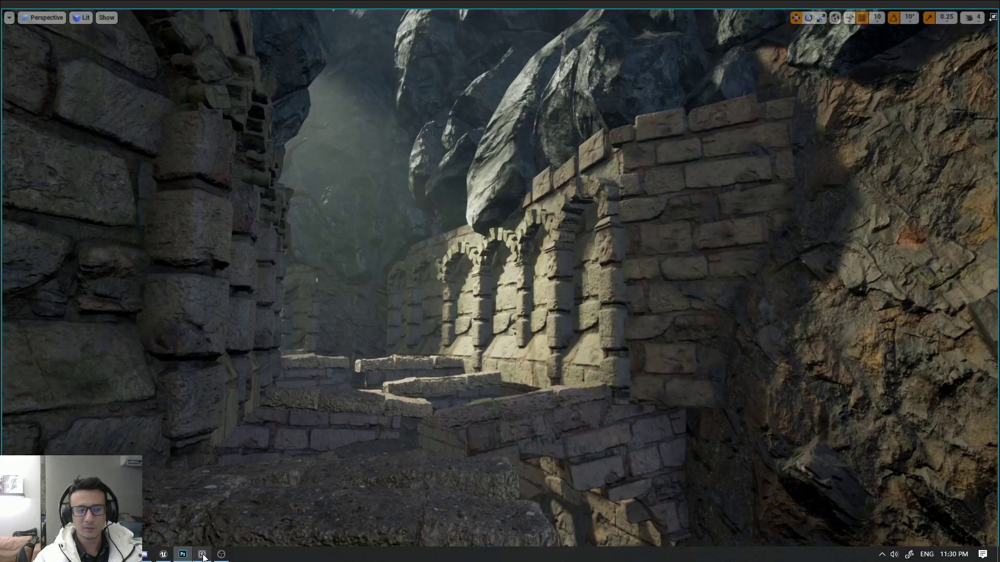
- Pan and zoom the PureRef board to centre the corridor screenshot
{"action": "scroll", "coordinate": [354, 199], "scroll_direction": "up", "scroll_amount": 5}
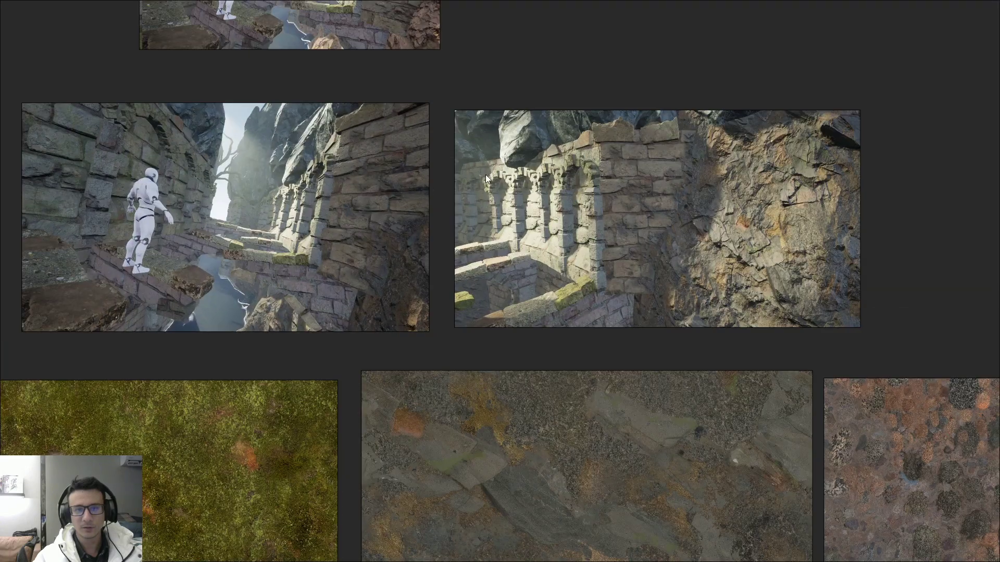
{"action": "scroll", "coordinate": [491, 174], "scroll_direction": "up", "scroll_amount": 3}
{"action": "scroll", "coordinate": [491, 174], "scroll_direction": "down", "scroll_amount": 5}
{"action": "middle_click_drag", "start_coordinate": [724, 355], "coordinate": [560, 438]}
{"action": "scroll", "coordinate": [541, 278], "scroll_direction": "up", "scroll_amount": 5}
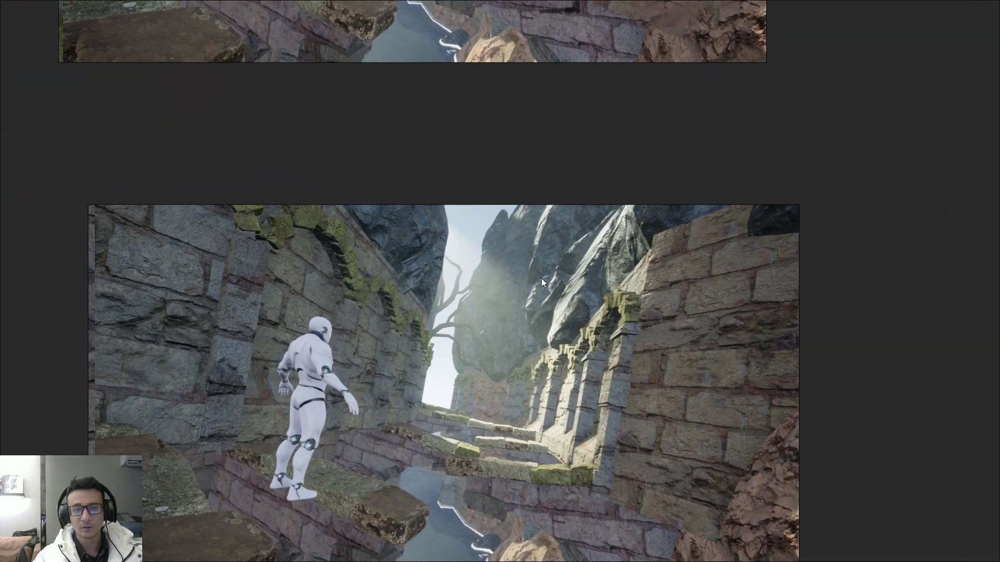
{"action": "middle_click_drag", "start_coordinate": [541, 279], "coordinate": [512, 263]}
{"action": "scroll", "coordinate": [512, 263], "scroll_direction": "down", "scroll_amount": 3}
{"action": "scroll", "coordinate": [513, 262], "scroll_direction": "up", "scroll_amount": 5}
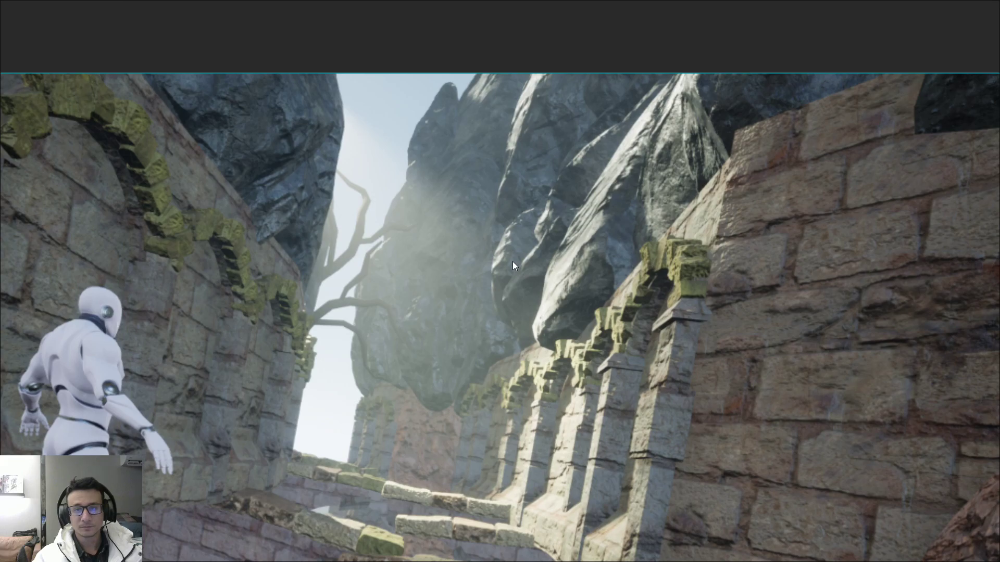
{"action": "scroll", "coordinate": [512, 262], "scroll_direction": "down", "scroll_amount": 5}
{"action": "scroll", "coordinate": [512, 262], "scroll_direction": "down", "scroll_amount": 3}
{"action": "scroll", "coordinate": [511, 367], "scroll_direction": "up", "scroll_amount": 1}
{"action": "mouse_move", "coordinate": [508, 221]}
{"action": "middle_mouse_down"}
{"action": "mouse_move", "coordinate": [511, 367]}
{"action": "mouse_move", "coordinate": [126, 277]}
{"action": "middle_mouse_up"}
{"action": "scroll", "coordinate": [511, 367], "scroll_direction": "up", "scroll_amount": 5}
{"action": "scroll", "coordinate": [254, 299], "scroll_direction": "down", "scroll_amount": 3}
{"action": "mouse_move", "coordinate": [255, 299]}
{"action": "middle_mouse_down"}
{"action": "mouse_move", "coordinate": [440, 288]}
{"action": "mouse_move", "coordinate": [411, 123]}
{"action": "middle_mouse_up"}
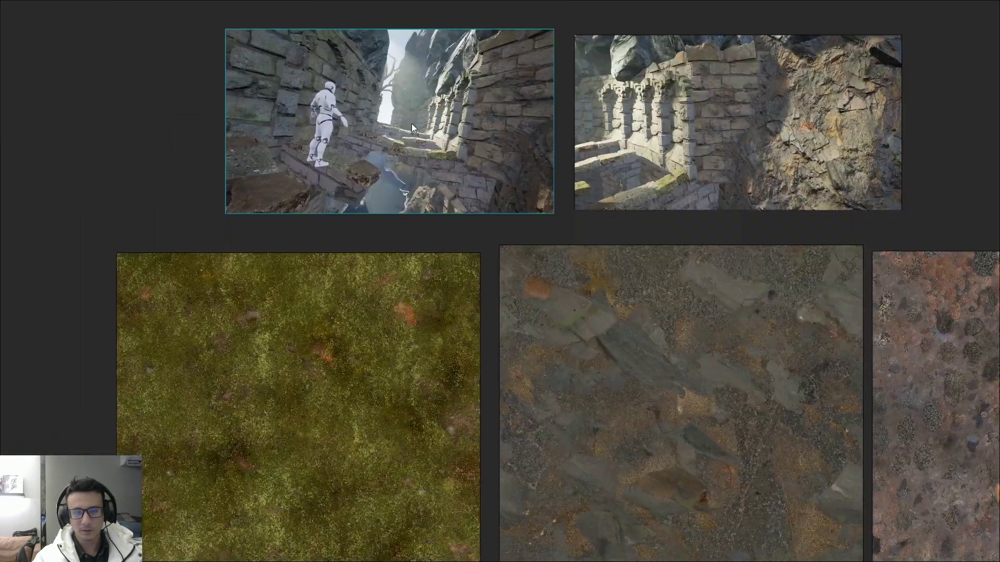
{"action": "scroll", "coordinate": [411, 124], "scroll_direction": "down", "scroll_amount": 5}
- Paste the new ruins screenshot beside the other corridor image and enlarge it to fill the window
{"action": "key", "text": "ctrl+v"}
{"action": "scroll", "coordinate": [515, 336], "scroll_direction": "up", "scroll_amount": 2}
{"action": "left_click_drag", "start_coordinate": [488, 336], "coordinate": [380, 303]}
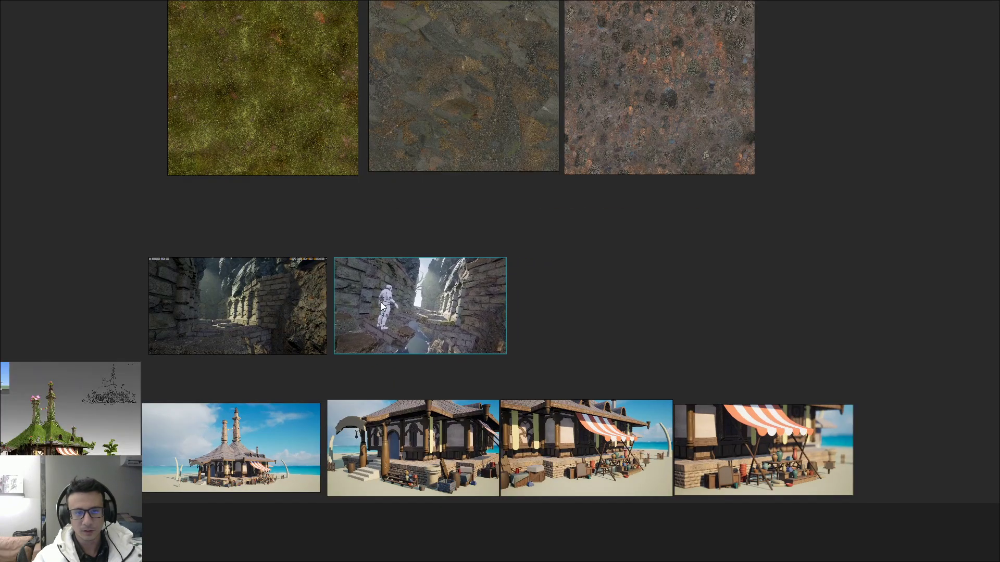
{"action": "scroll", "coordinate": [377, 301], "scroll_direction": "up", "scroll_amount": 4}
{"action": "middle_click_drag", "start_coordinate": [377, 301], "coordinate": [580, 320]}
{"action": "scroll", "coordinate": [632, 358], "scroll_direction": "up", "scroll_amount": 2}
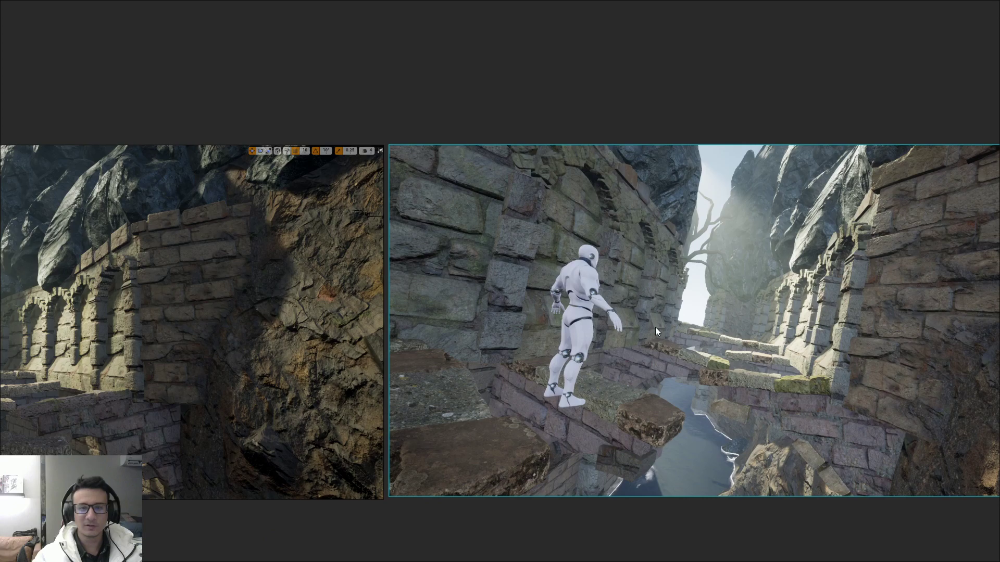
{"action": "scroll", "coordinate": [595, 330], "scroll_direction": "down", "scroll_amount": 2}
{"action": "middle_click_drag", "start_coordinate": [592, 332], "coordinate": [636, 326]}
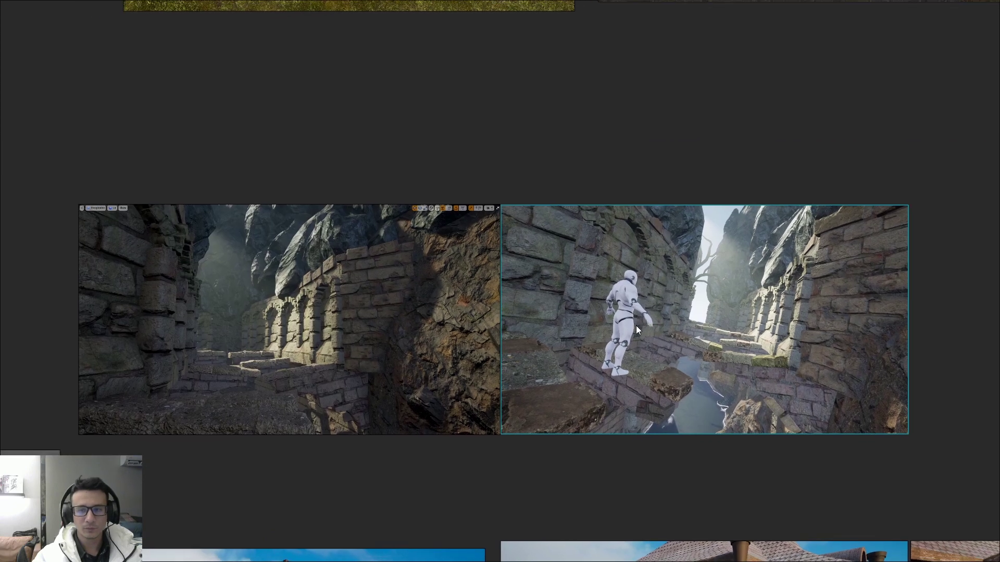
{"action": "right_click", "coordinate": [647, 323]}
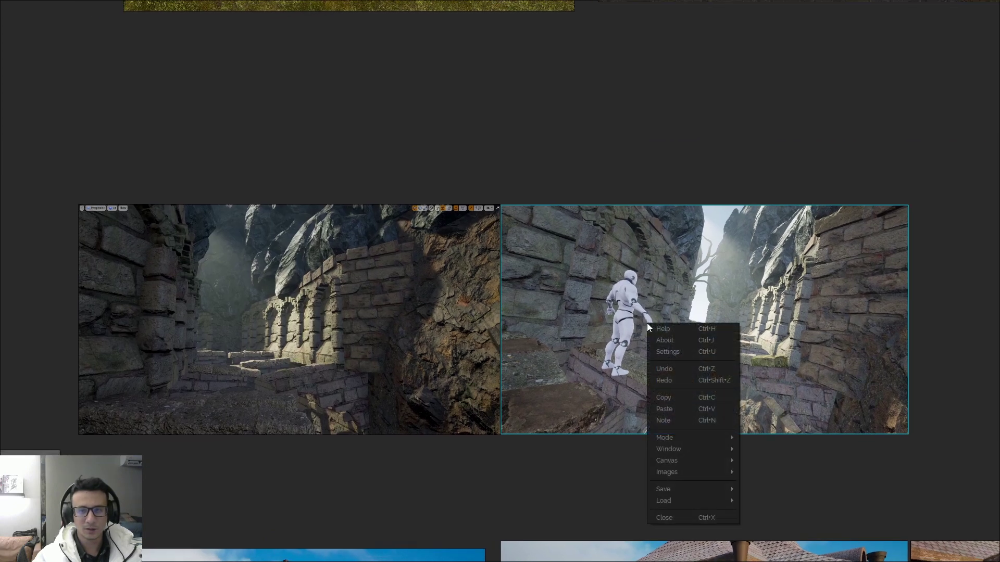
{"action": "left_click", "coordinate": [934, 273]}
{"action": "double_click", "coordinate": [281, 331]}
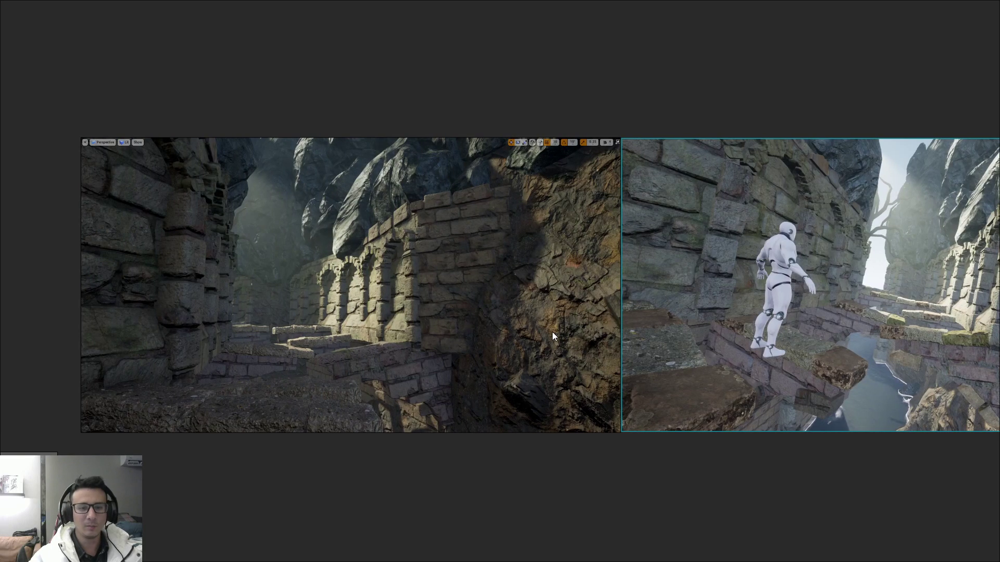
{"action": "key", "text": "F11"}
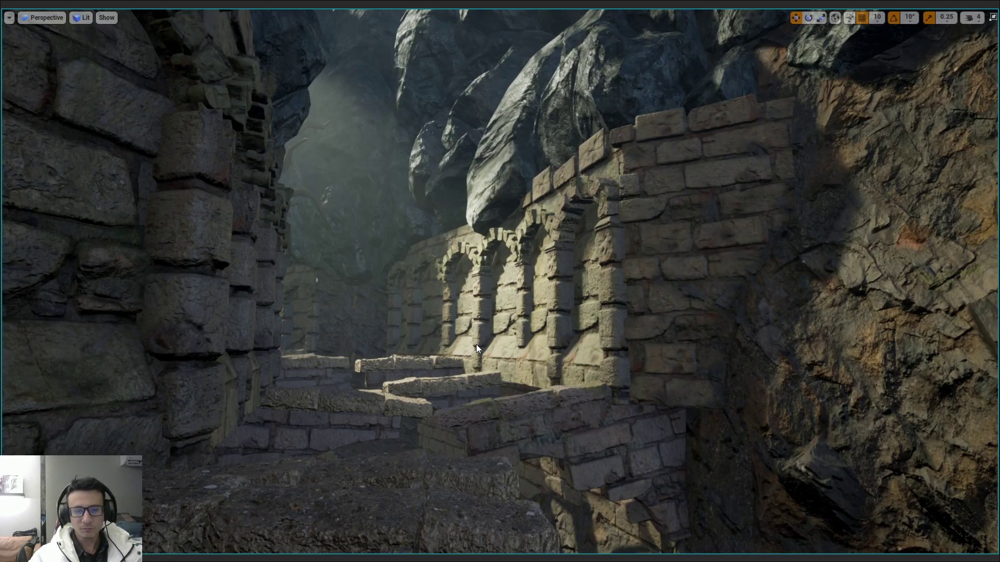
- Create a new Photoshop document and paste the ruins screenshot into it
{"action": "key", "text": "alt+Tab"}
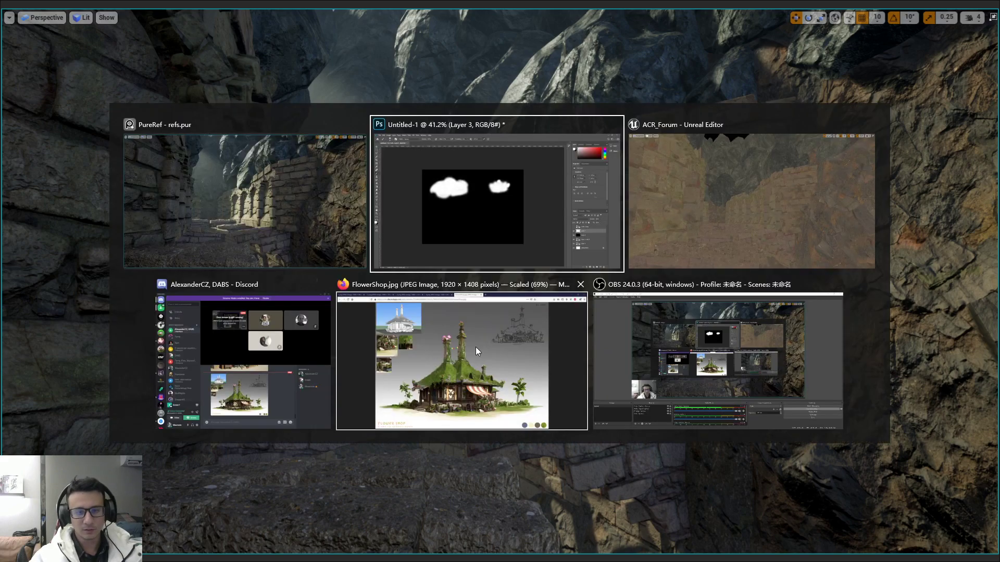
{"action": "left_click", "coordinate": [23, 5]}
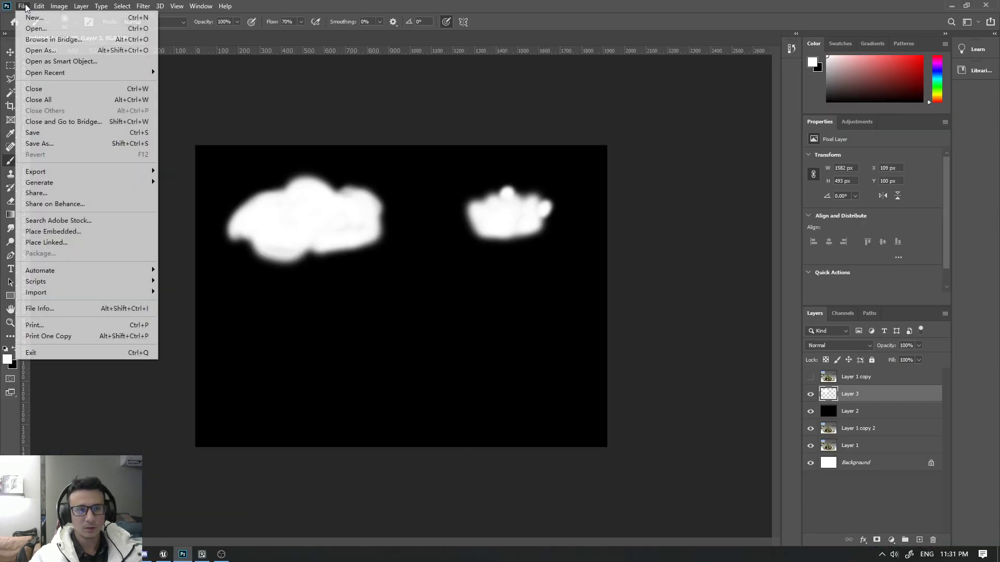
{"action": "left_click", "coordinate": [33, 18]}
{"action": "left_click", "coordinate": [779, 428]}
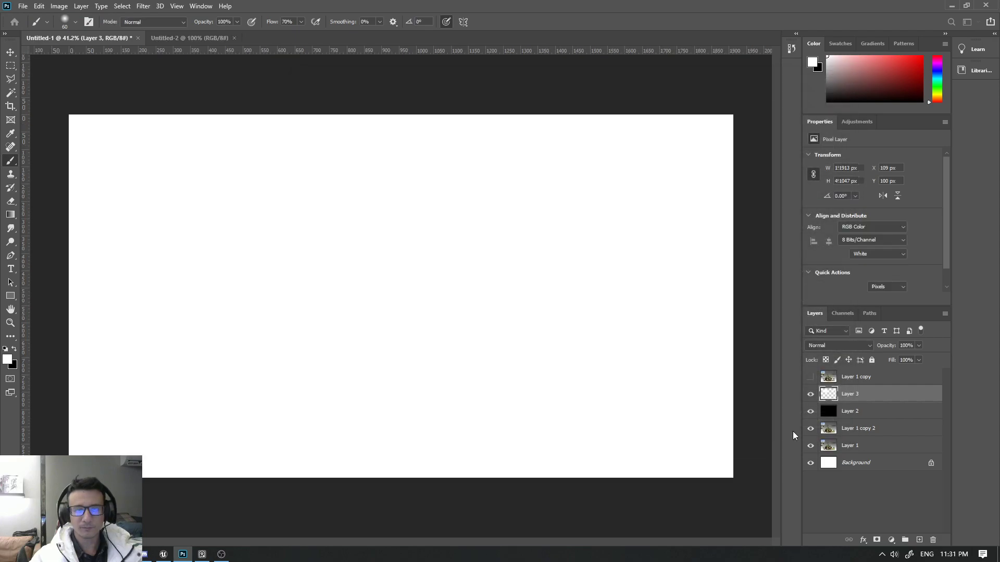
{"action": "key", "text": "ctrl+v"}
- Zoom in on the stone steps and pick an olive green paint colour
{"action": "key", "text": "z"}
{"action": "scroll", "coordinate": [328, 376], "scroll_direction": "up", "scroll_amount": 1, "text": "alt"}
{"action": "left_click_drag", "start_coordinate": [328, 376], "coordinate": [450, 376]}
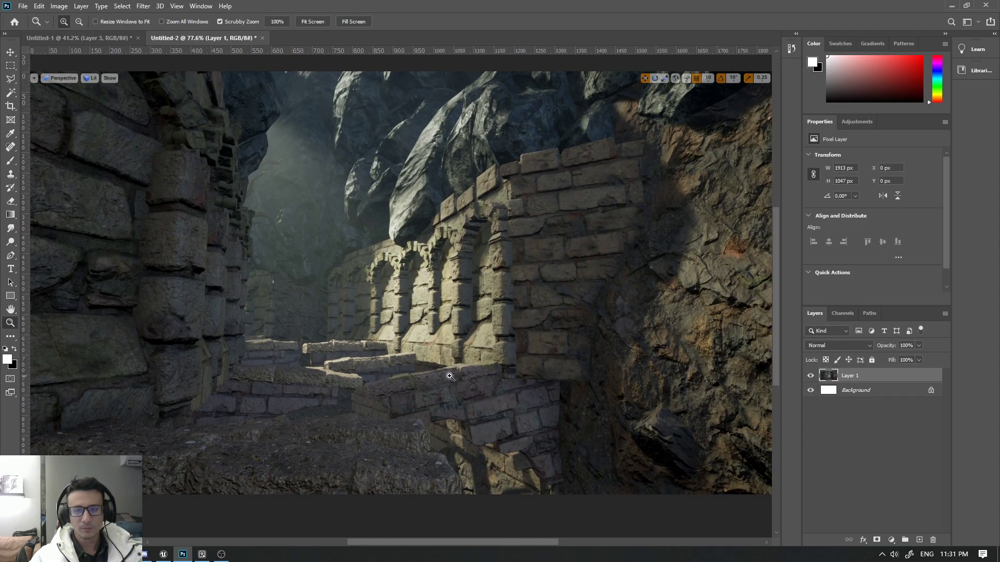
{"action": "scroll", "coordinate": [392, 397], "scroll_direction": "up", "scroll_amount": 1, "text": "alt"}
{"action": "key", "text": "b"}
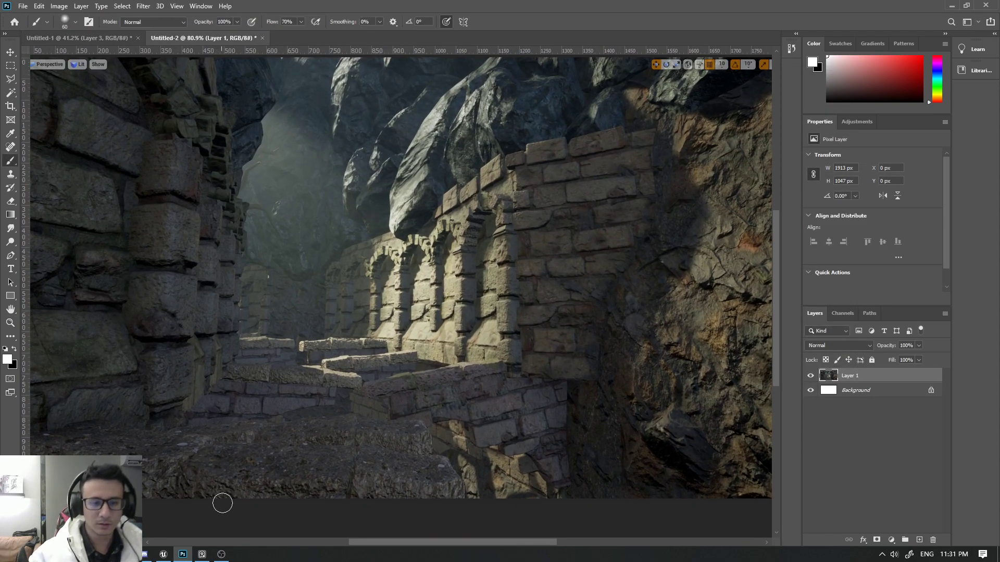
{"action": "left_click", "coordinate": [256, 459], "text": "alt"}
{"action": "left_click", "coordinate": [940, 96]}
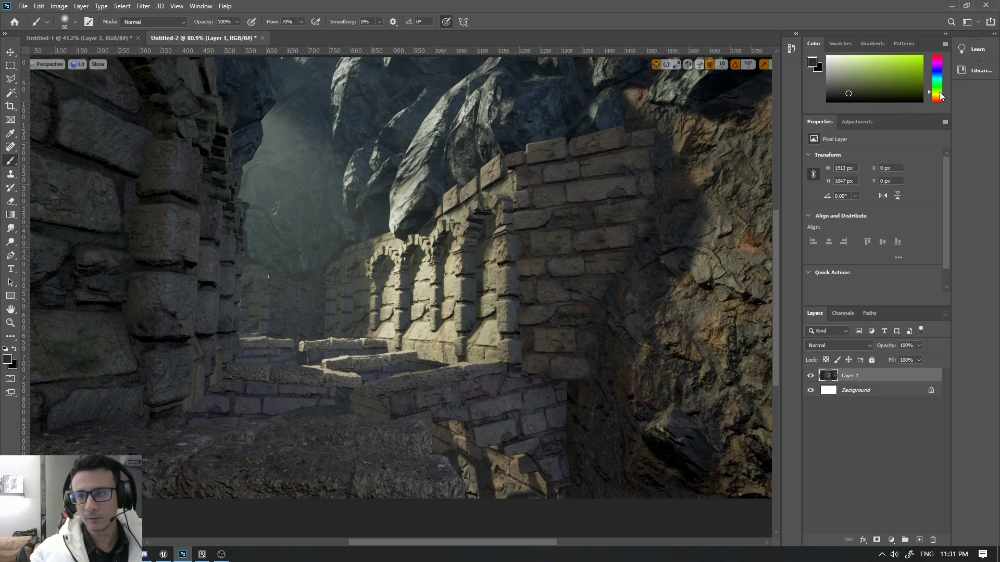
{"action": "left_click_drag", "start_coordinate": [864, 89], "coordinate": [874, 80]}
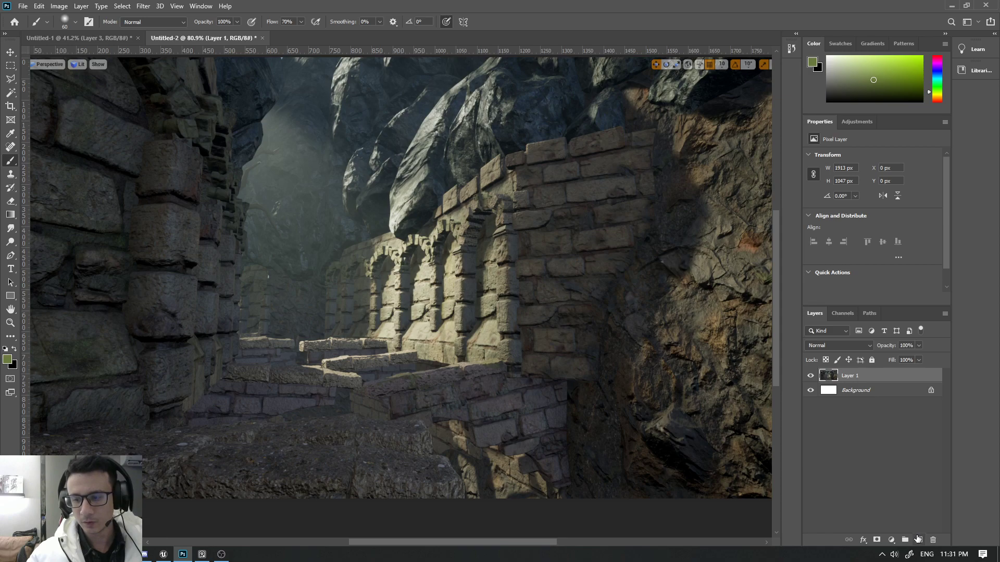
- Add a new layer and select the 粗糙表面 textured brush preset
{"action": "left_click", "coordinate": [918, 539]}
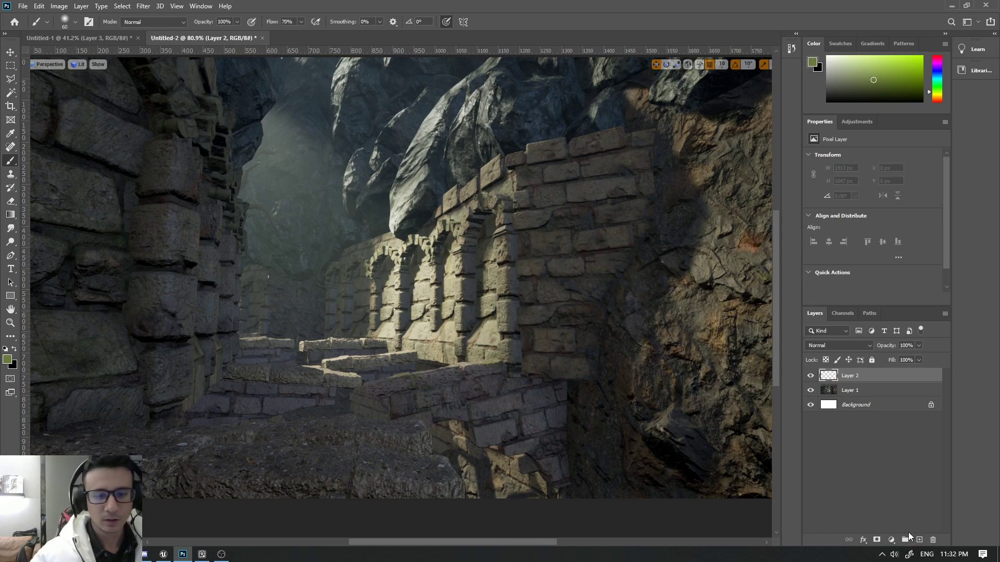
{"action": "left_click", "coordinate": [75, 22]}
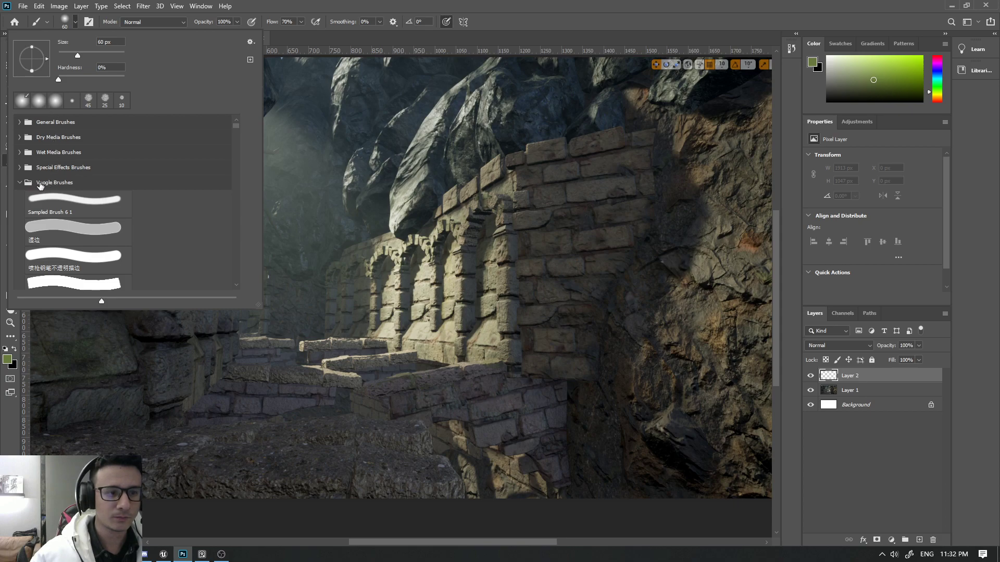
{"action": "scroll", "coordinate": [50, 208], "scroll_direction": "down", "scroll_amount": 2}
{"action": "scroll", "coordinate": [55, 216], "scroll_direction": "down", "scroll_amount": 2}
{"action": "scroll", "coordinate": [62, 227], "scroll_direction": "down", "scroll_amount": 2}
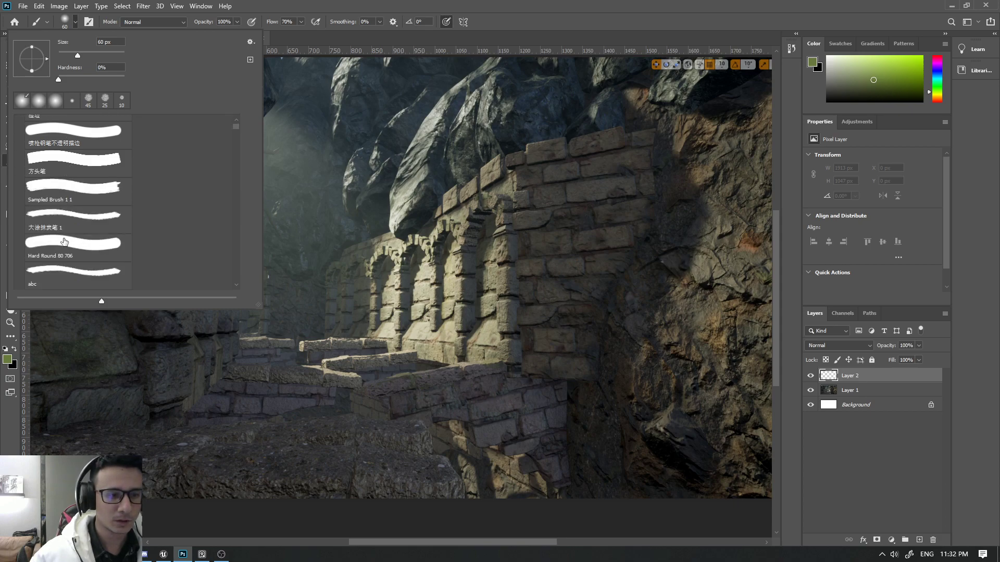
{"action": "scroll", "coordinate": [67, 237], "scroll_direction": "down", "scroll_amount": 2}
{"action": "scroll", "coordinate": [68, 237], "scroll_direction": "down", "scroll_amount": 1}
{"action": "scroll", "coordinate": [70, 240], "scroll_direction": "down", "scroll_amount": 1}
{"action": "scroll", "coordinate": [71, 242], "scroll_direction": "down", "scroll_amount": 1}
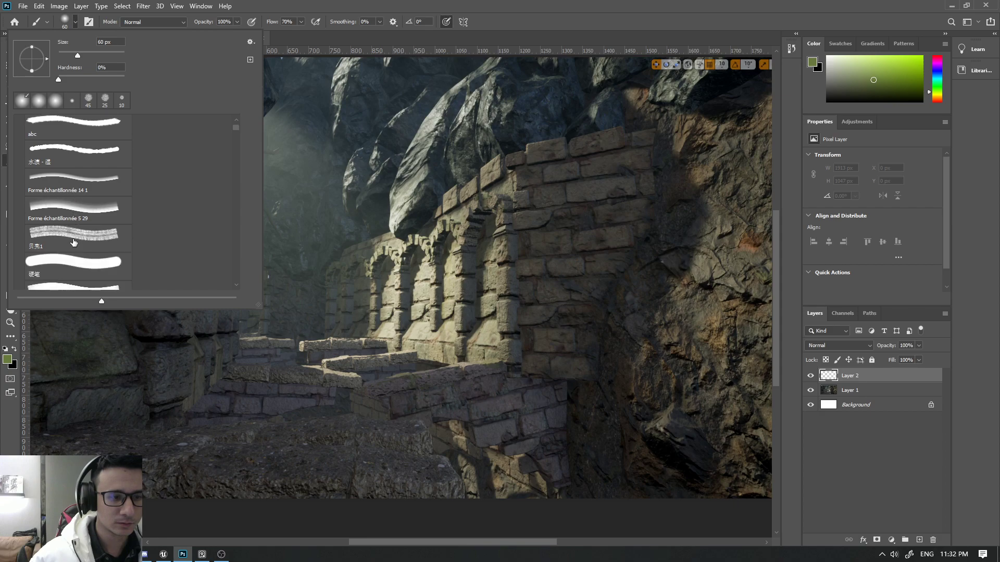
{"action": "scroll", "coordinate": [73, 254], "scroll_direction": "down", "scroll_amount": 2}
{"action": "scroll", "coordinate": [73, 252], "scroll_direction": "down", "scroll_amount": 2}
{"action": "scroll", "coordinate": [73, 250], "scroll_direction": "down", "scroll_amount": 1}
{"action": "scroll", "coordinate": [74, 248], "scroll_direction": "down", "scroll_amount": 2}
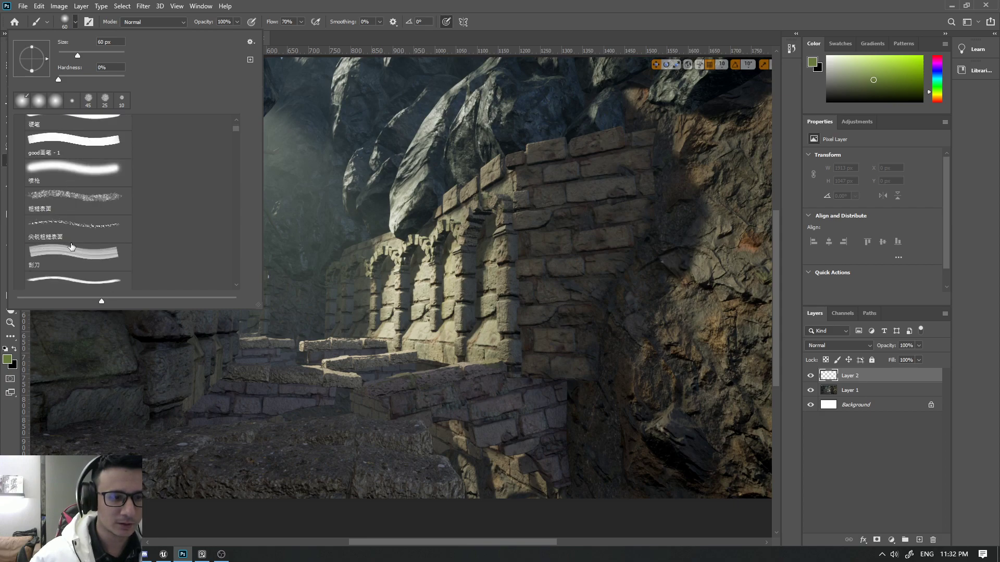
{"action": "scroll", "coordinate": [74, 245], "scroll_direction": "down", "scroll_amount": 1}
{"action": "double_click", "coordinate": [81, 186]}
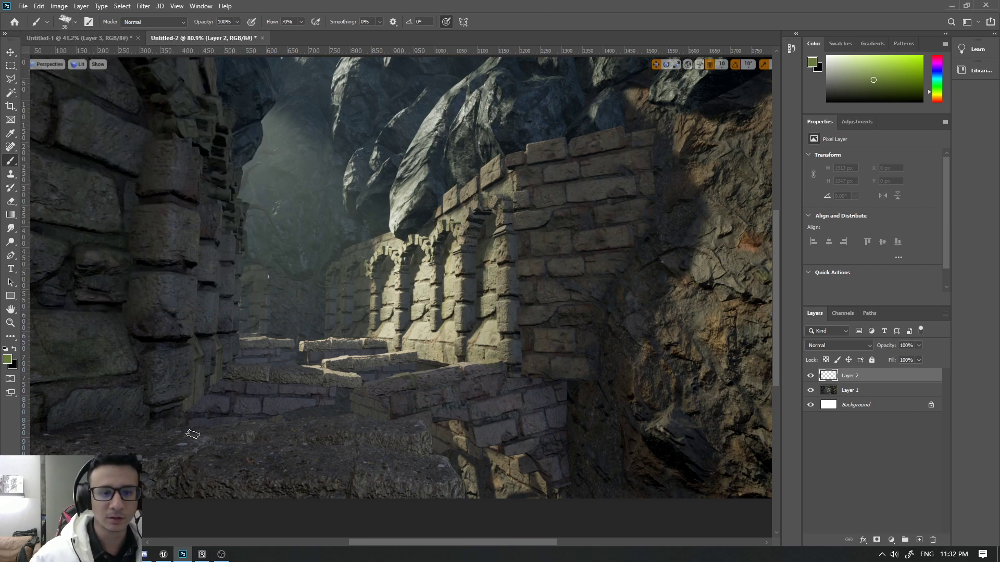
- Paint green moss over the ground, steps, left column, arch tops and wall ledge
{"action": "left_click_drag", "start_coordinate": [176, 459], "coordinate": [224, 450]}
{"action": "key", "text": "bracketright"}
{"action": "key", "text": "bracketright"}
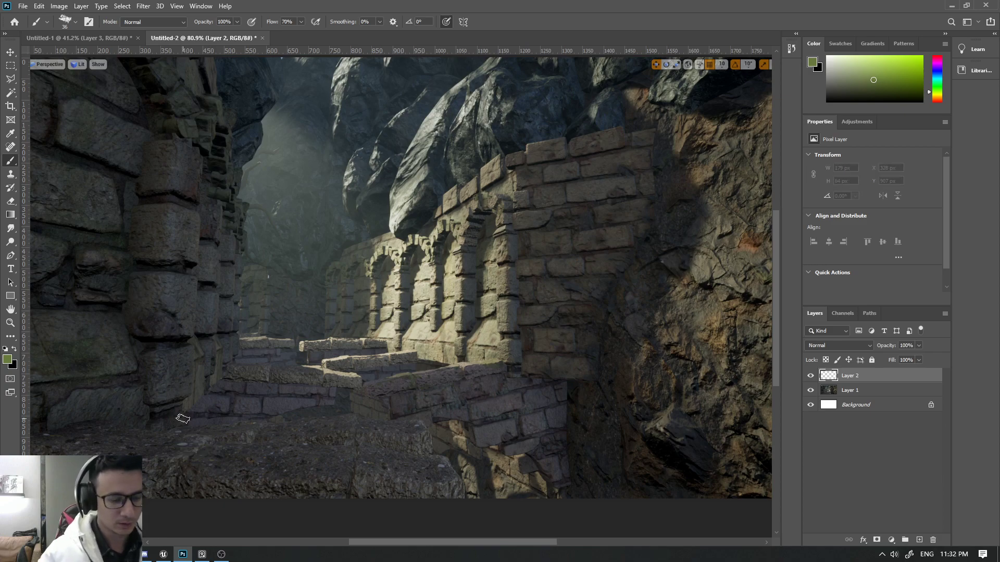
{"action": "key", "text": "bracketright"}
{"action": "left_click_drag", "start_coordinate": [91, 445], "coordinate": [358, 440]}
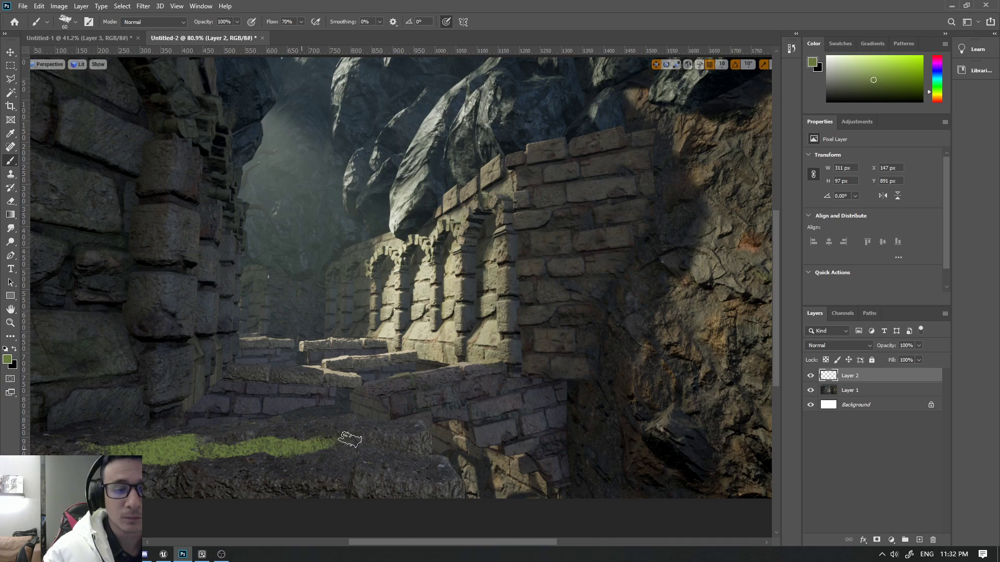
{"action": "left_click_drag", "start_coordinate": [219, 121], "coordinate": [230, 180]}
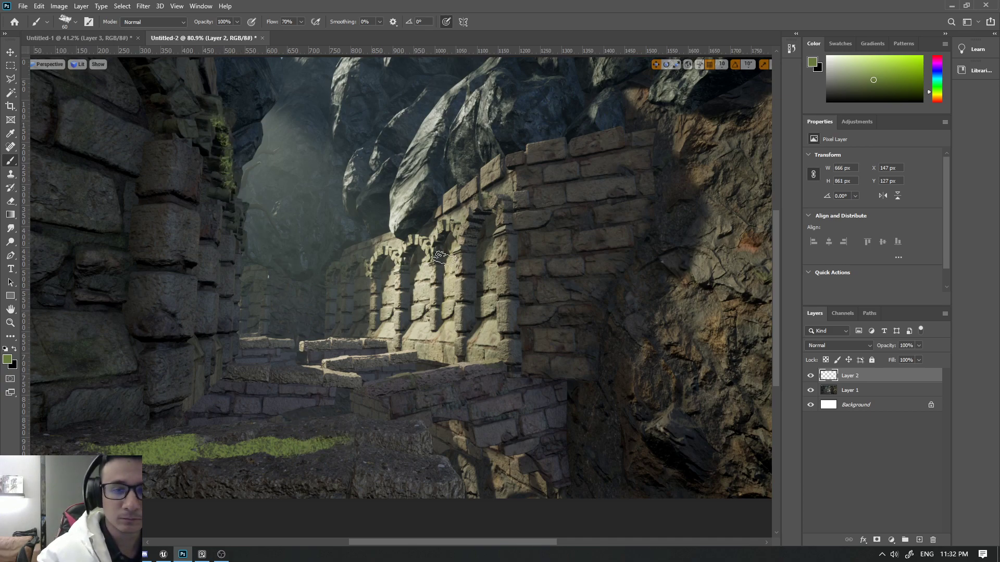
{"action": "left_click_drag", "start_coordinate": [448, 229], "coordinate": [501, 197]}
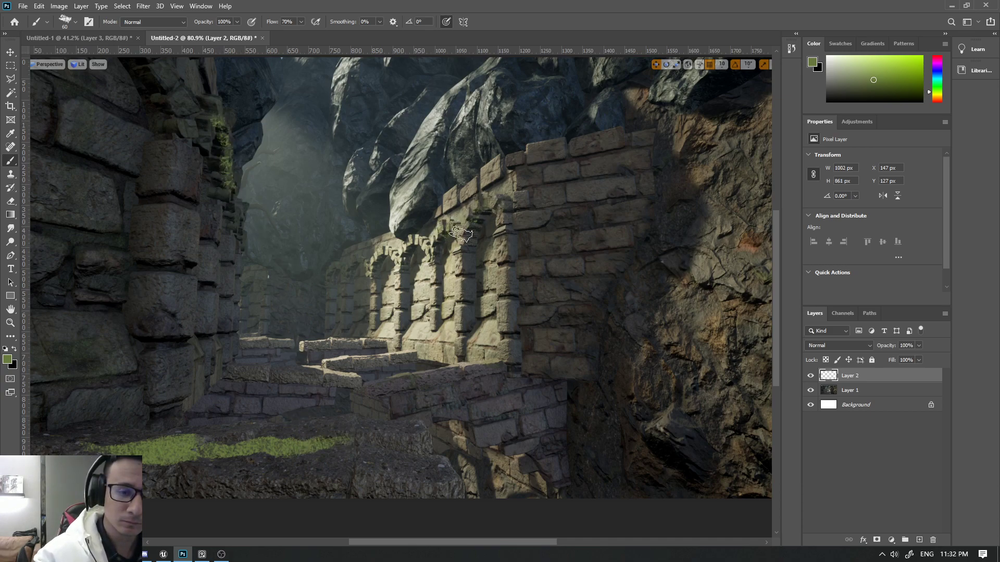
{"action": "left_click_drag", "start_coordinate": [376, 386], "coordinate": [433, 379]}
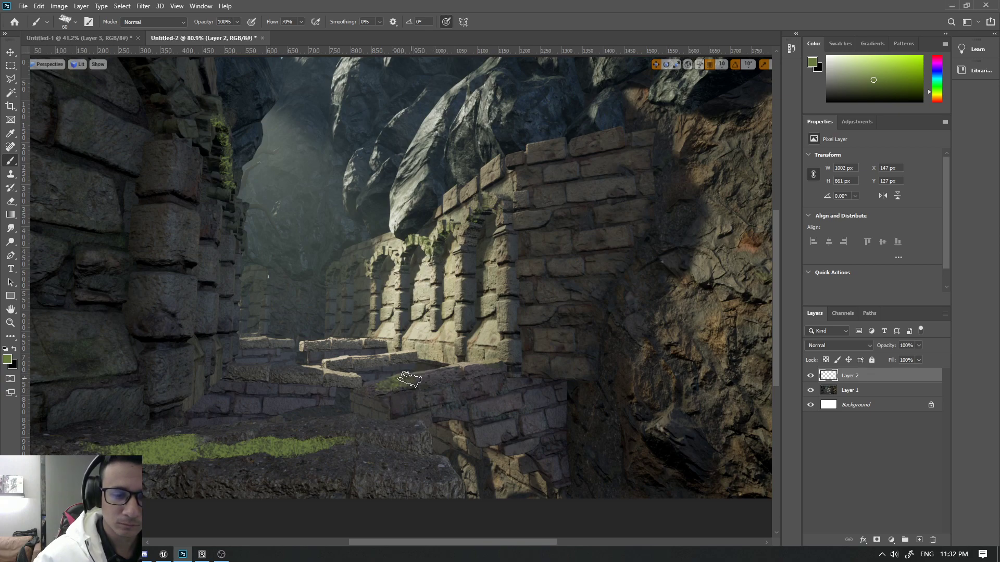
{"action": "left_click_drag", "start_coordinate": [328, 384], "coordinate": [348, 379]}
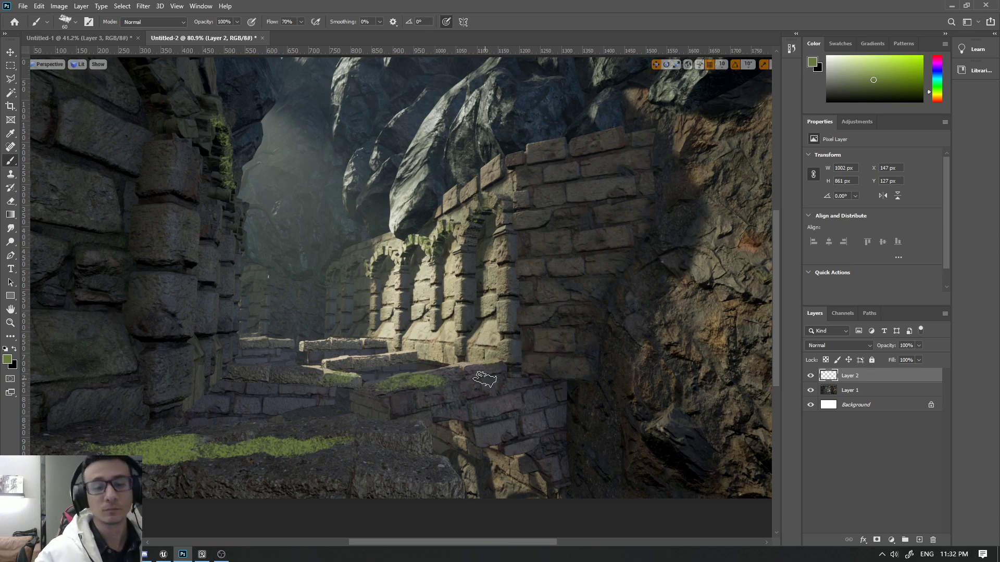
{"action": "left_click_drag", "start_coordinate": [183, 437], "coordinate": [144, 434]}
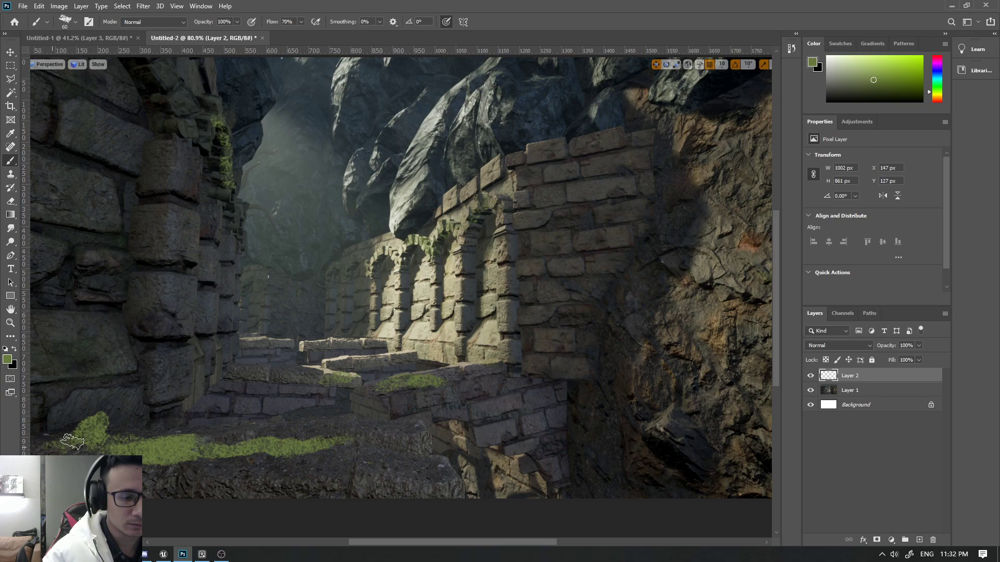
{"action": "left_click_drag", "start_coordinate": [65, 364], "coordinate": [156, 386]}
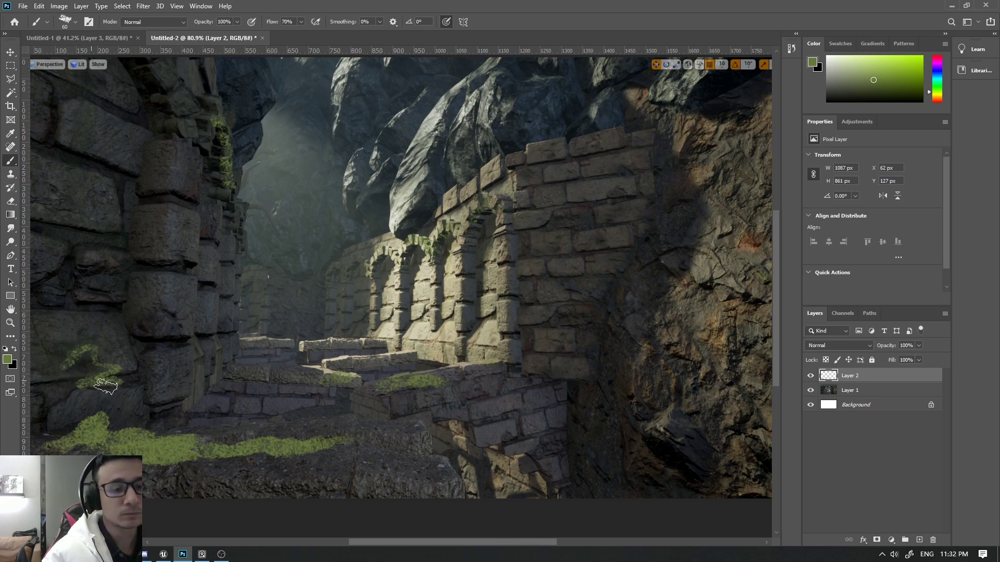
{"action": "left_click_drag", "start_coordinate": [484, 359], "coordinate": [503, 356]}
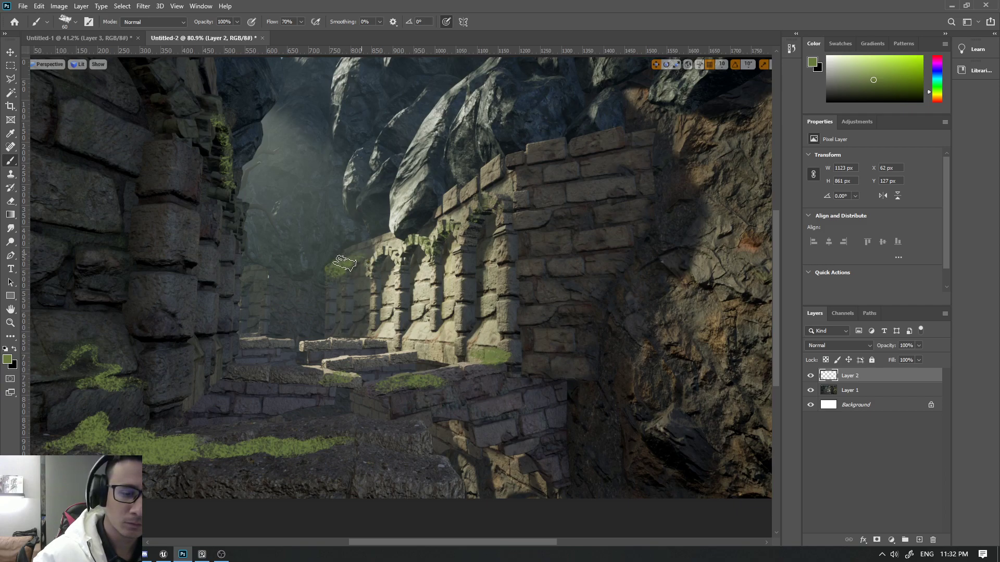
- Erase excess moss along the lower edge and fit the whole image in the window
{"action": "key", "text": "e"}
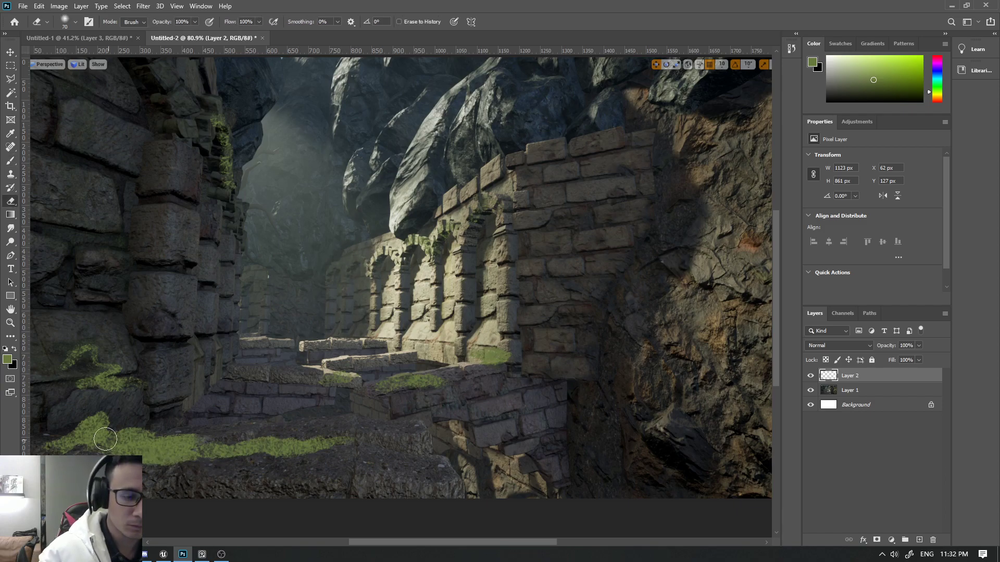
{"action": "mouse_move", "coordinate": [209, 452]}
{"action": "left_mouse_down"}
{"action": "mouse_move", "coordinate": [168, 469]}
{"action": "mouse_move", "coordinate": [226, 471]}
{"action": "left_mouse_up"}
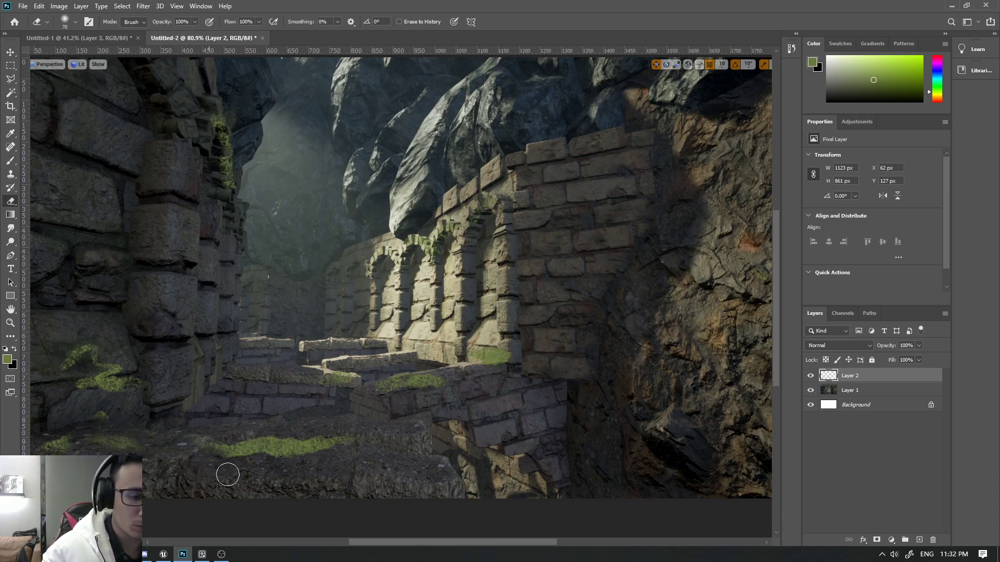
{"action": "key", "text": "b"}
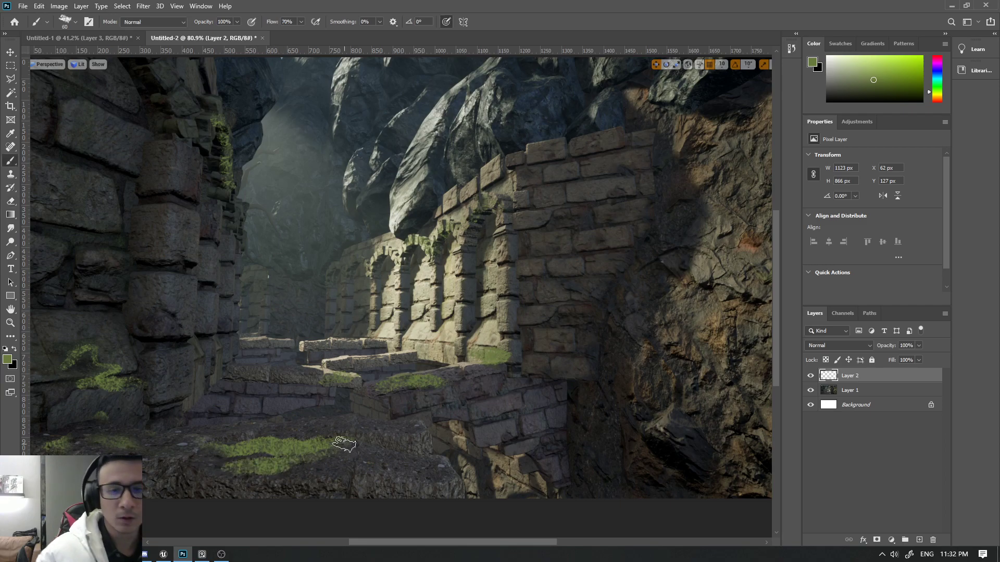
{"action": "key", "text": "z"}
{"action": "left_click_drag", "start_coordinate": [512, 329], "coordinate": [455, 329]}
{"action": "key", "text": "ctrl+0"}
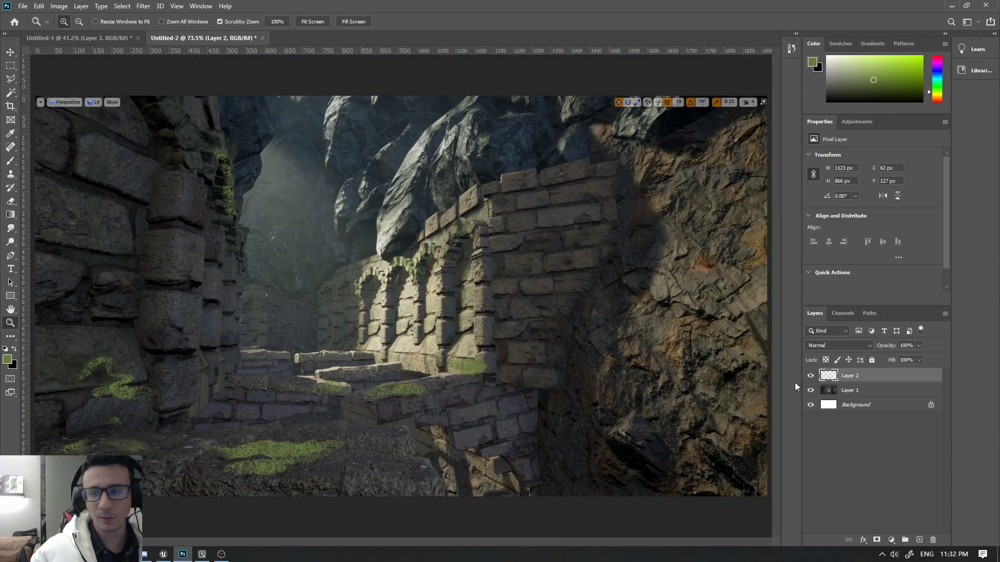
- Toggle Layer 2's visibility repeatedly to compare the moss paintover, then return to Unreal
{"action": "left_click", "coordinate": [810, 377]}
{"action": "left_click", "coordinate": [810, 377]}
{"action": "left_click", "coordinate": [810, 377]}
{"action": "left_click", "coordinate": [810, 377]}
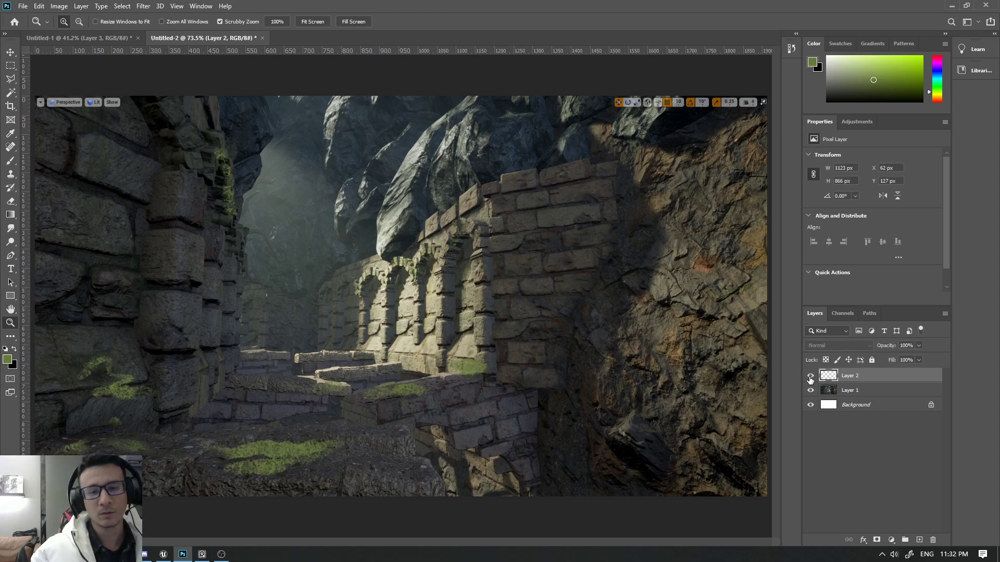
{"action": "left_click", "coordinate": [811, 377]}
{"action": "left_click", "coordinate": [810, 377]}
{"action": "left_click", "coordinate": [810, 377]}
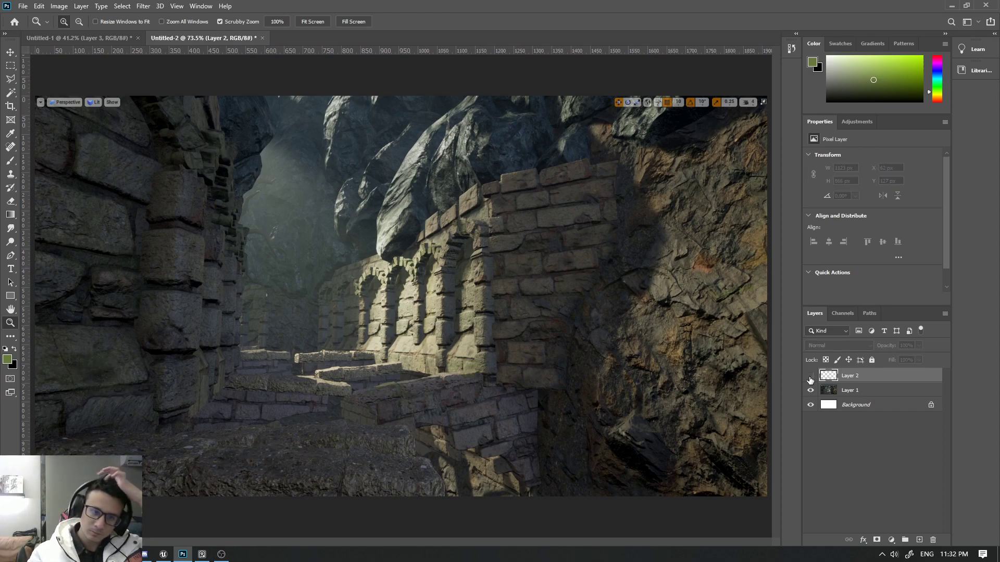
{"action": "left_click", "coordinate": [810, 377]}
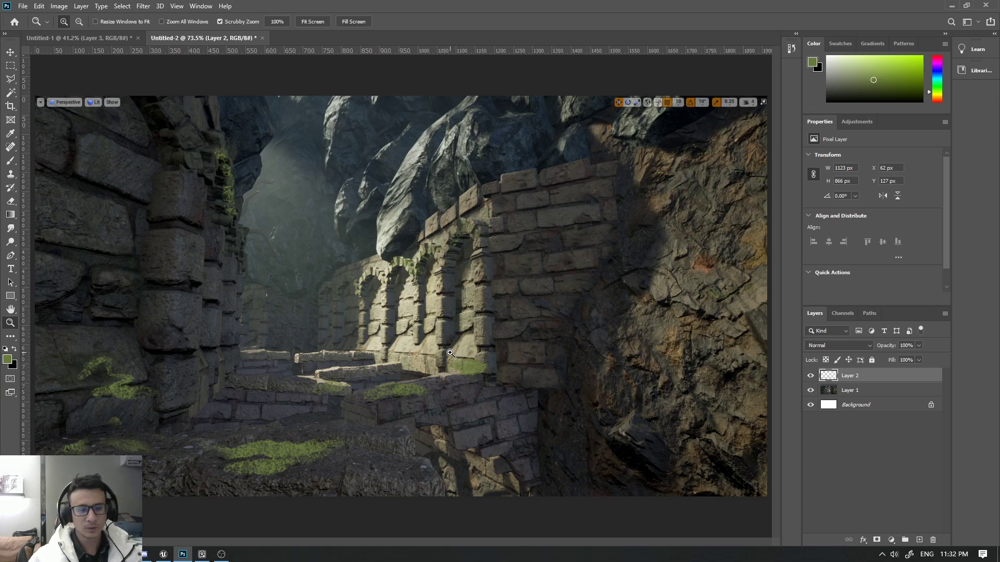
{"action": "left_click", "coordinate": [165, 556]}
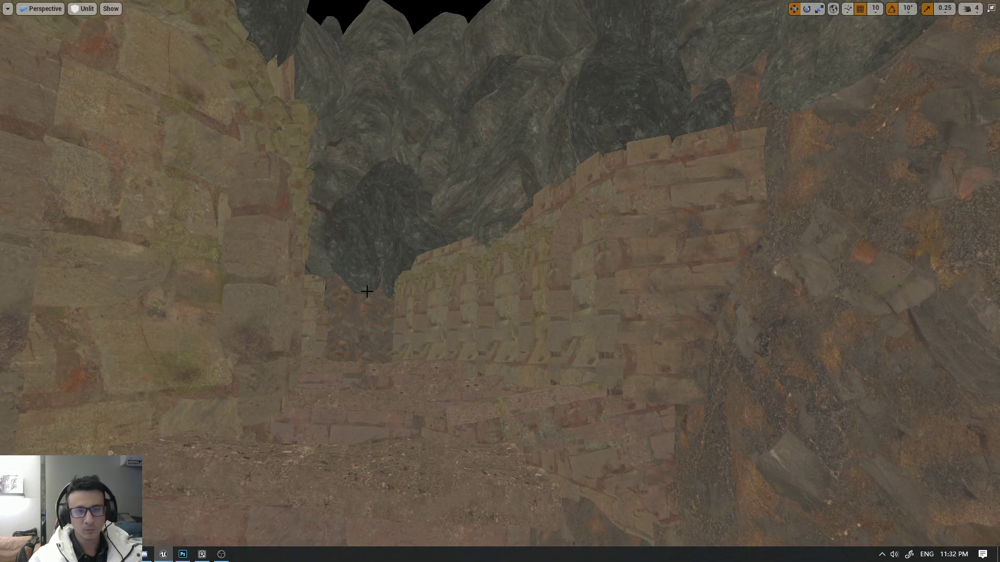
- In Lit mode, fly up to the stone arch and select it
{"action": "key", "text": "alt+4"}
{"action": "right_click_drag", "start_coordinate": [446, 312], "coordinate": [447, 312]}
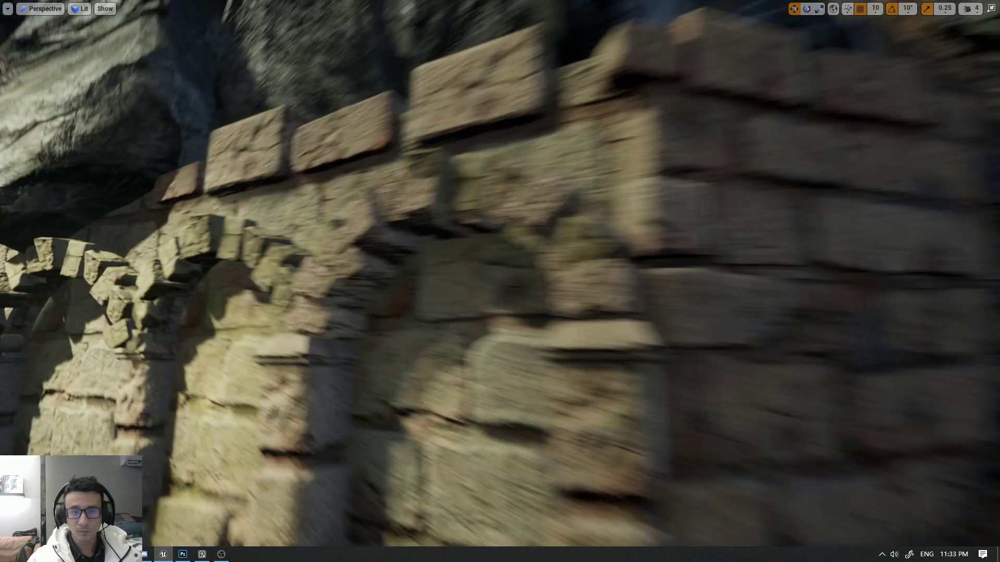
{"action": "right_click_drag", "start_coordinate": [626, 223], "coordinate": [626, 223]}
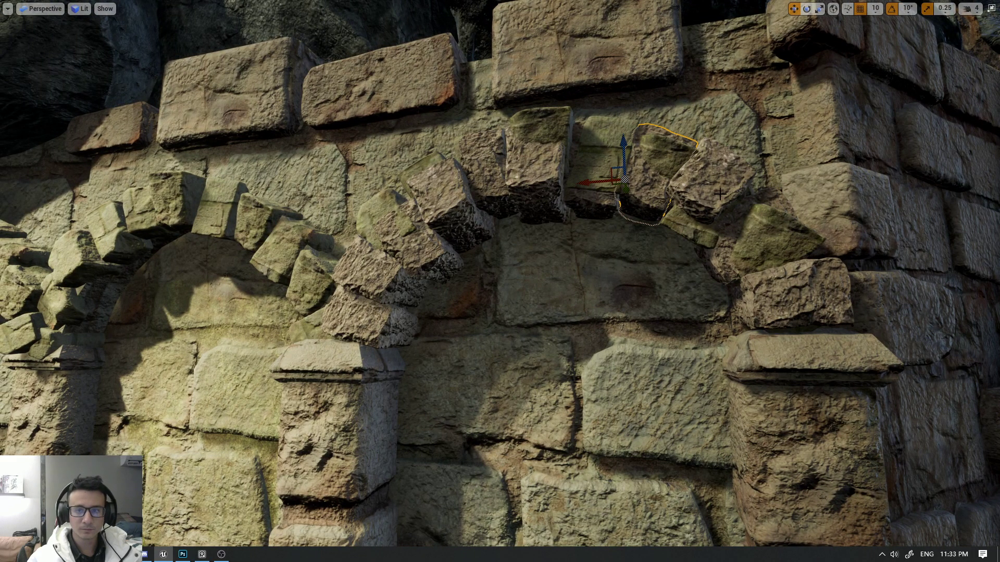
{"action": "left_click", "coordinate": [758, 252]}
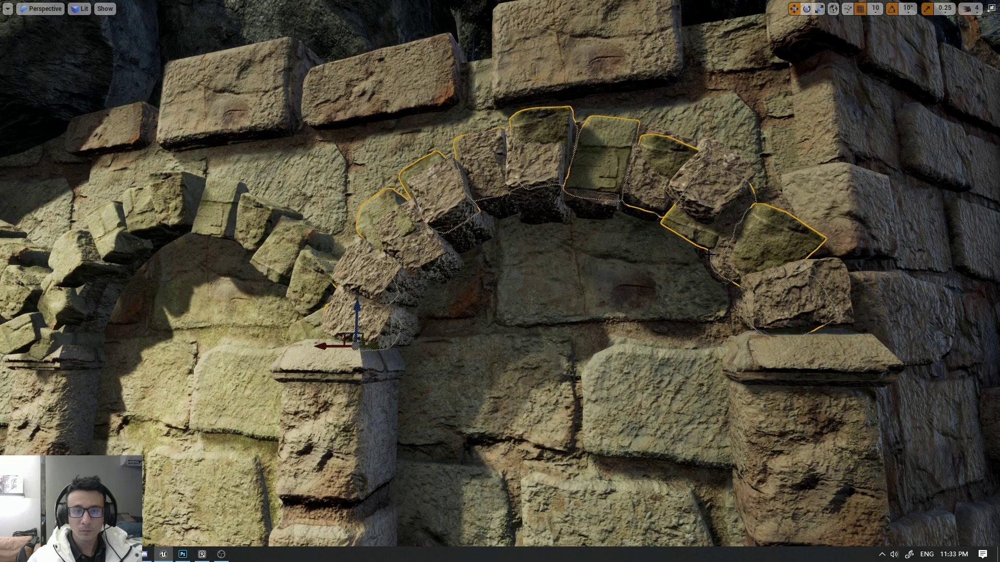
{"action": "right_click_drag", "start_coordinate": [710, 252], "coordinate": [709, 253]}
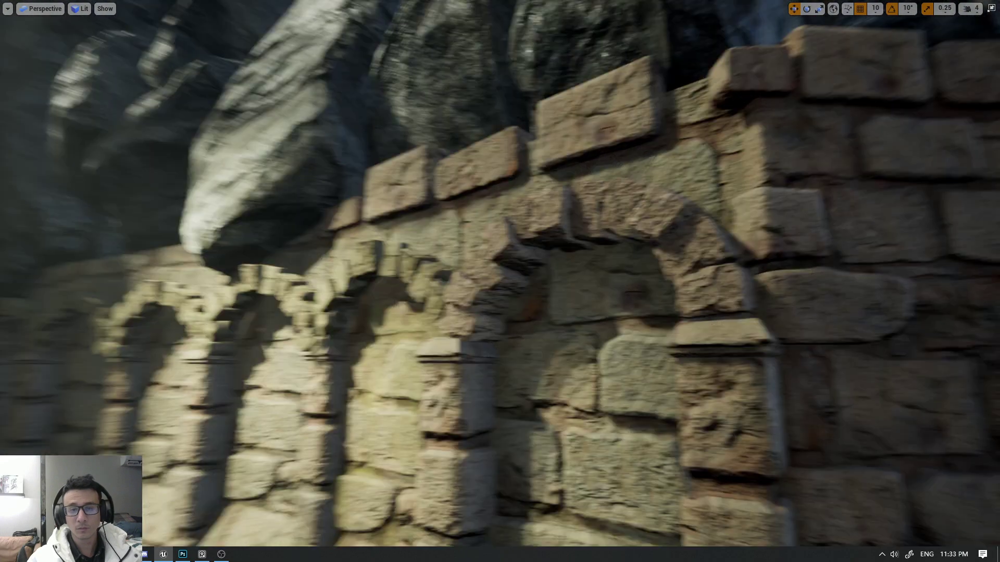
- Toggle the arch between Unlit and Lit shading, ending fully lit
{"action": "key", "text": "alt+3"}
{"action": "key", "text": "alt+4"}
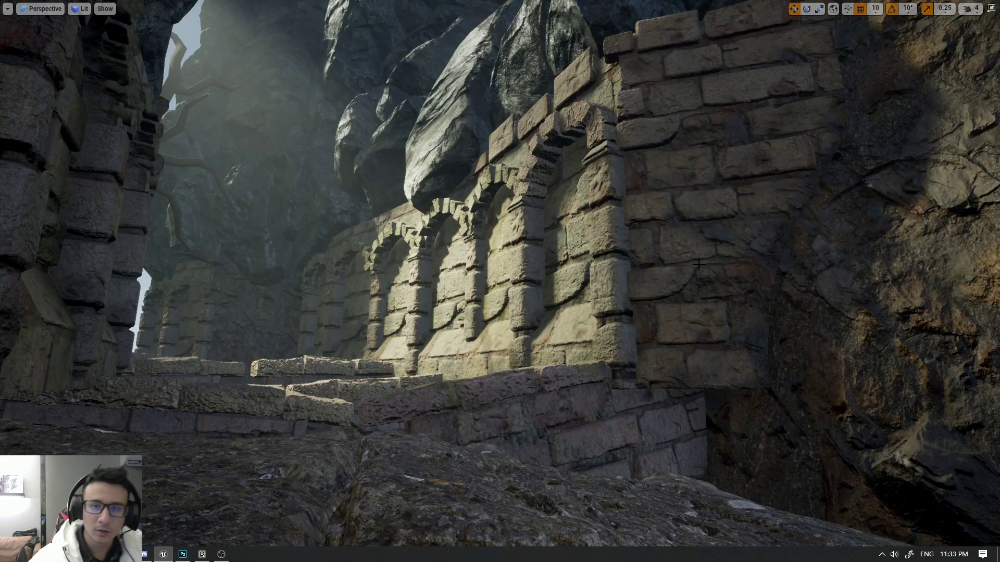
{"action": "key", "text": "alt+3"}
{"action": "key", "text": "alt+4"}
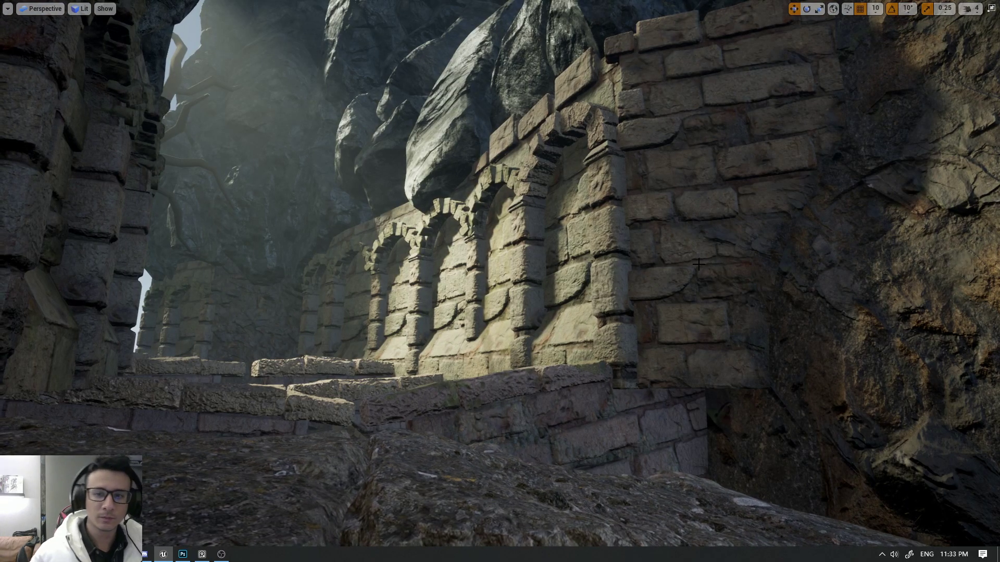
{"action": "right_click_drag", "start_coordinate": [699, 264], "coordinate": [698, 264]}
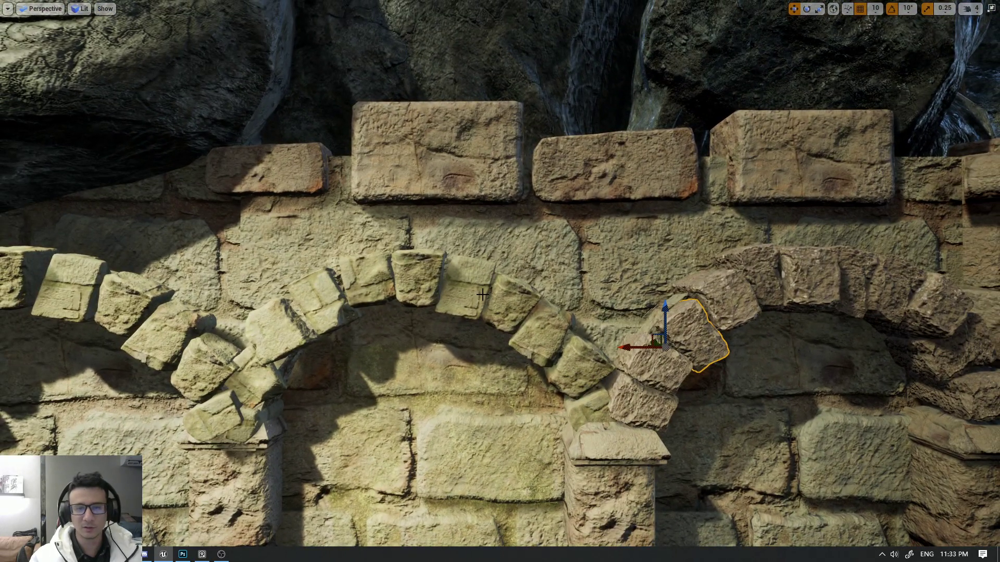
- Pull back from the arched wall, then select and focus on another arch stone
{"action": "left_click_drag", "start_coordinate": [504, 311], "coordinate": [504, 311]}
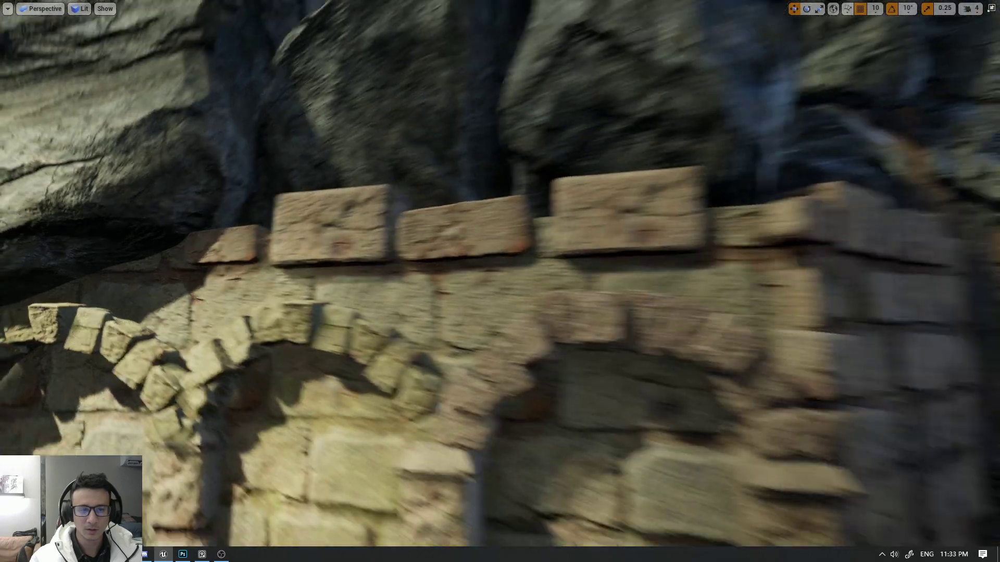
{"action": "key", "text": "ctrl+z"}
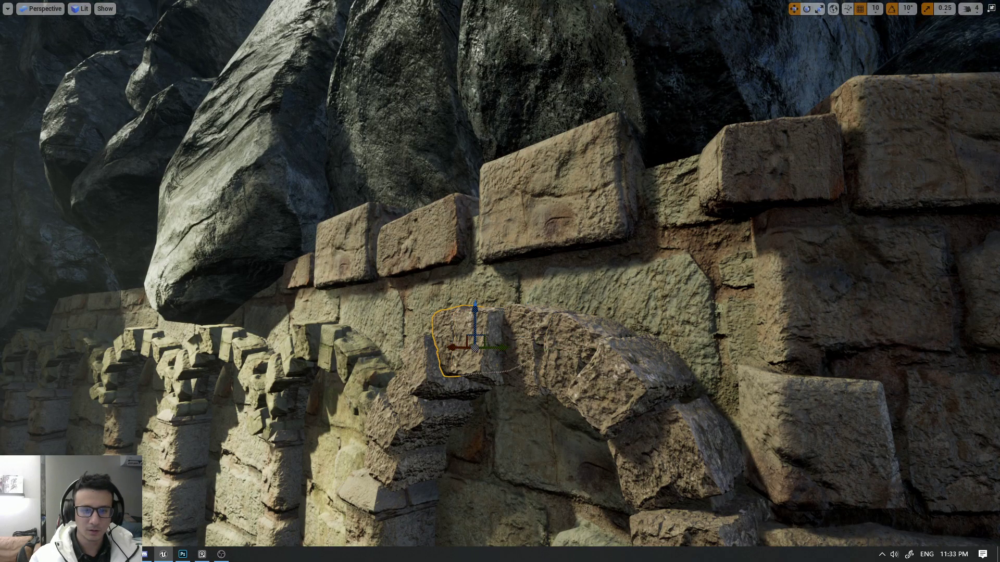
{"action": "left_click", "coordinate": [604, 387]}
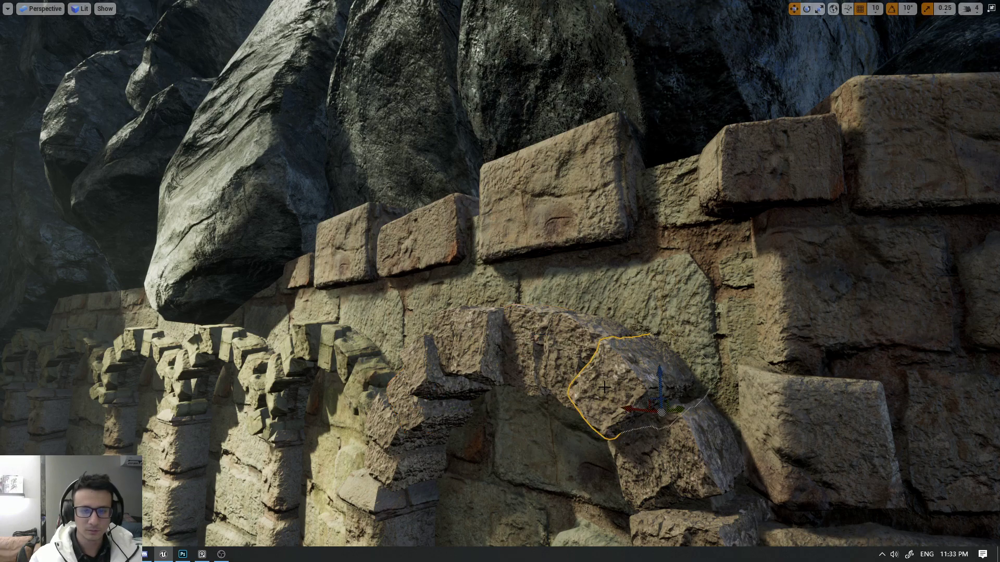
{"action": "key", "text": "f"}
- Check the stone in Unlit and lighting-only views, return to Lit, and exit immersive mode
{"action": "key", "text": "alt+3"}
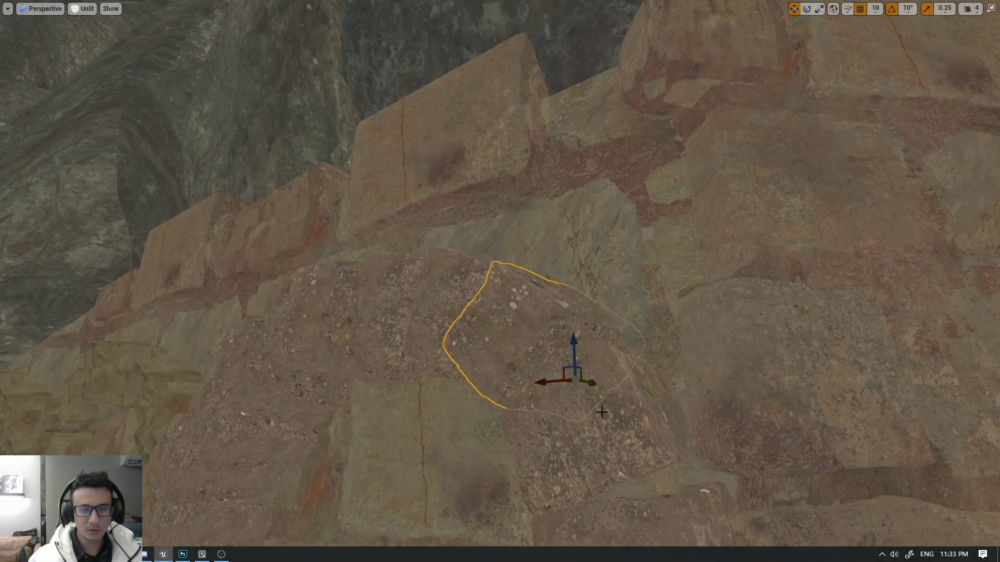
{"action": "key", "text": "alt+5"}
{"action": "key", "text": "alt+4"}
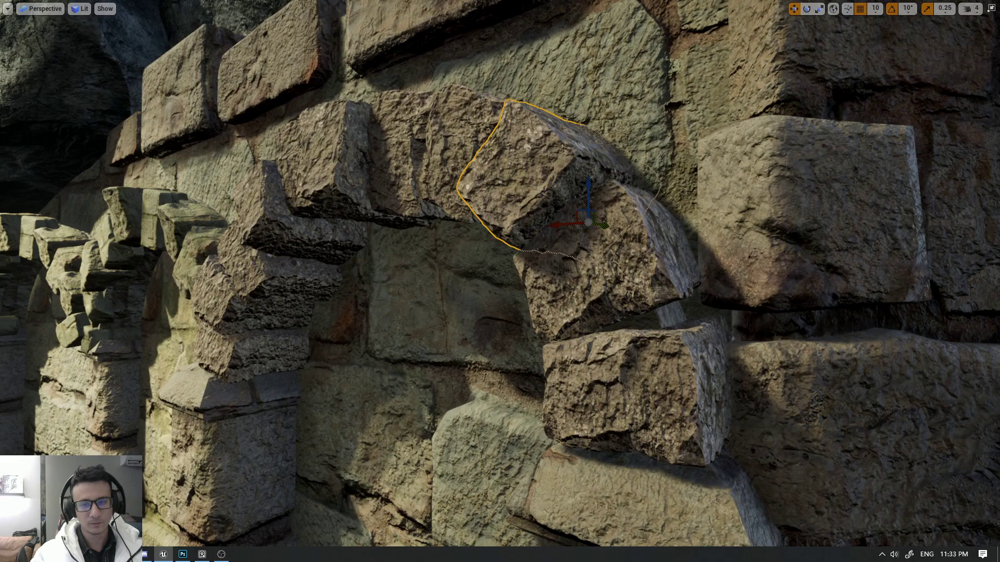
{"action": "right_click_drag", "start_coordinate": [396, 304], "coordinate": [479, 291]}
{"action": "key", "text": "F11"}
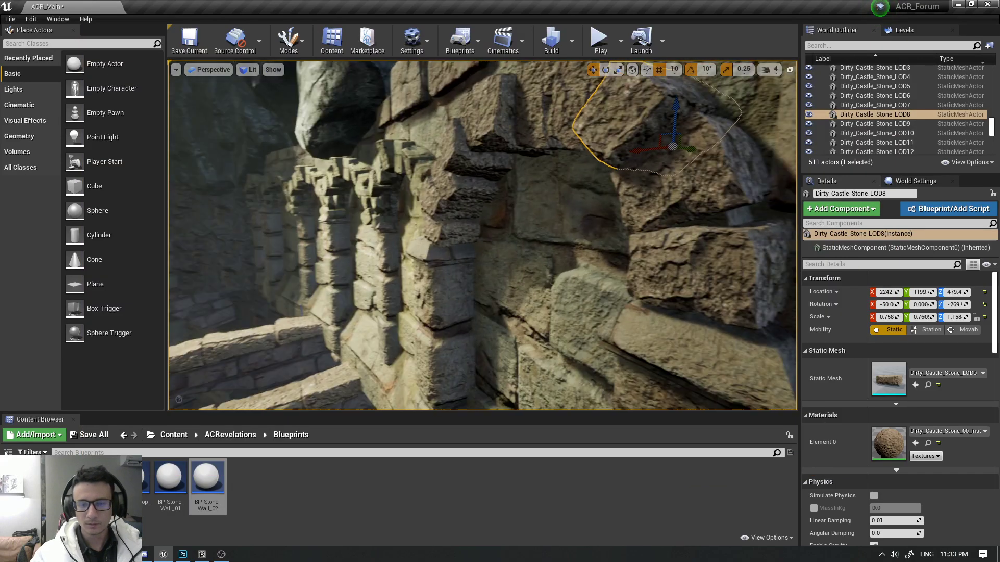
- Select an arch stone and browse to its Dirty_Castle_Stone_LOD0 mesh in the Content Browser
{"action": "key", "text": "Escape"}
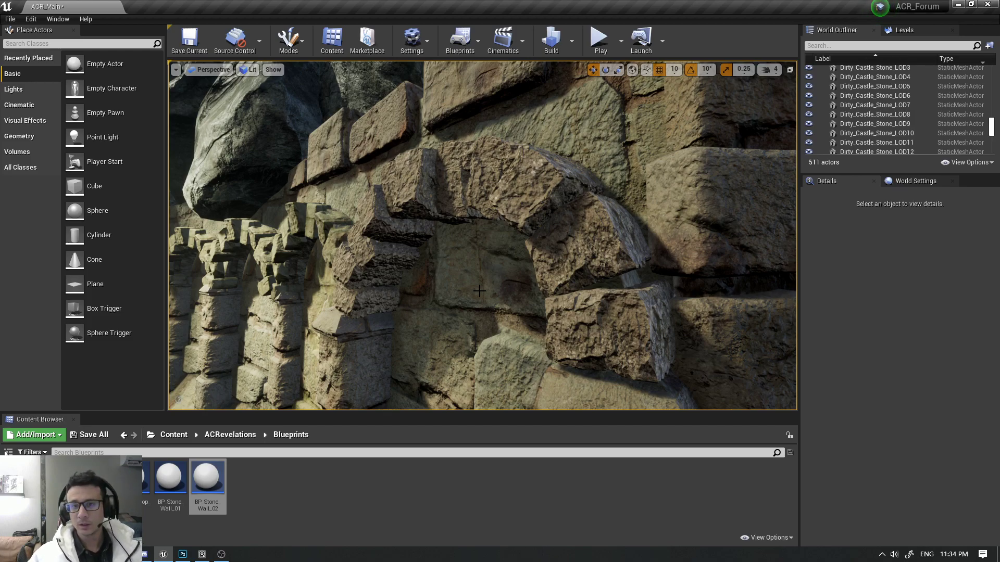
{"action": "right_click_drag", "start_coordinate": [552, 203], "coordinate": [414, 171]}
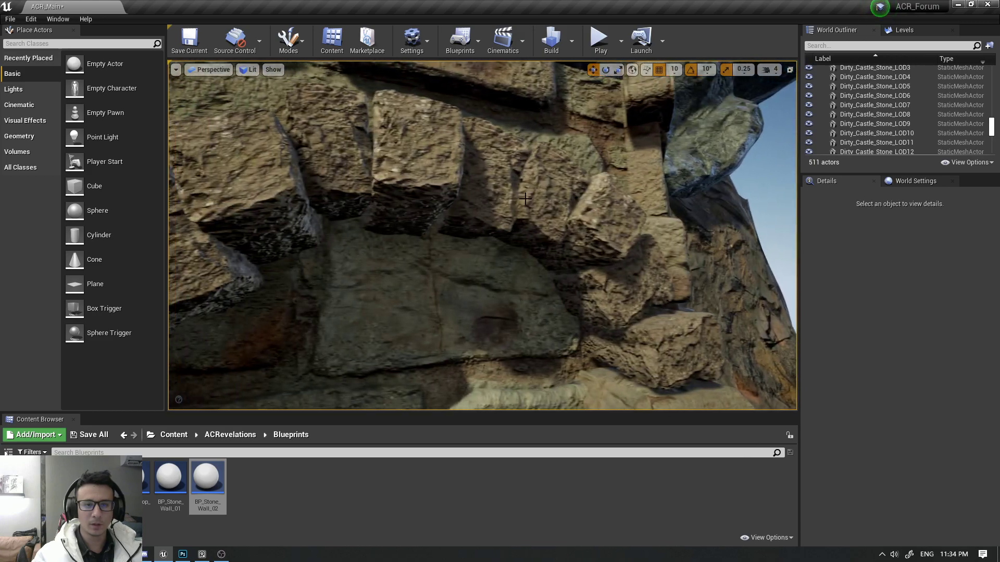
{"action": "left_click", "coordinate": [414, 171]}
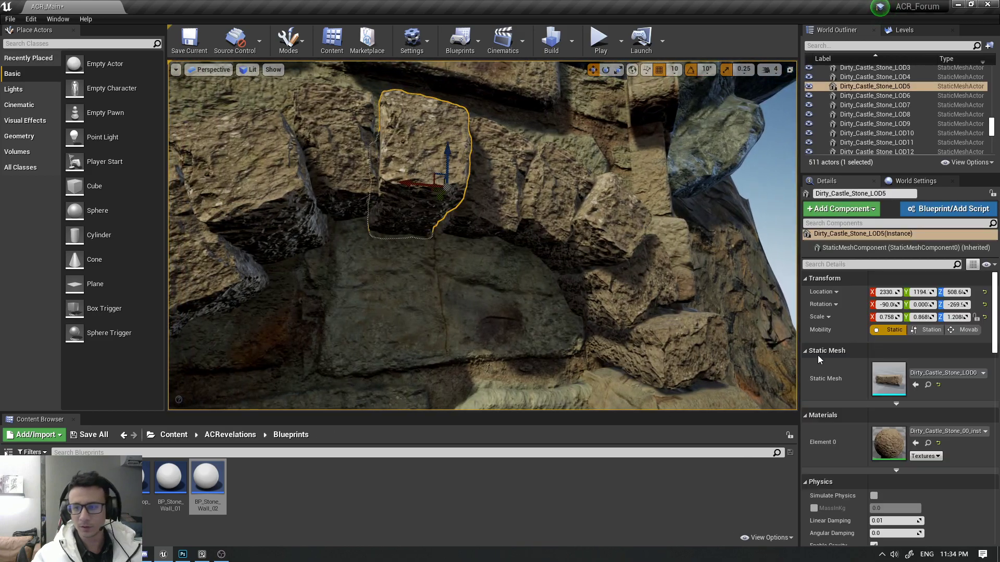
{"action": "left_click", "coordinate": [927, 386]}
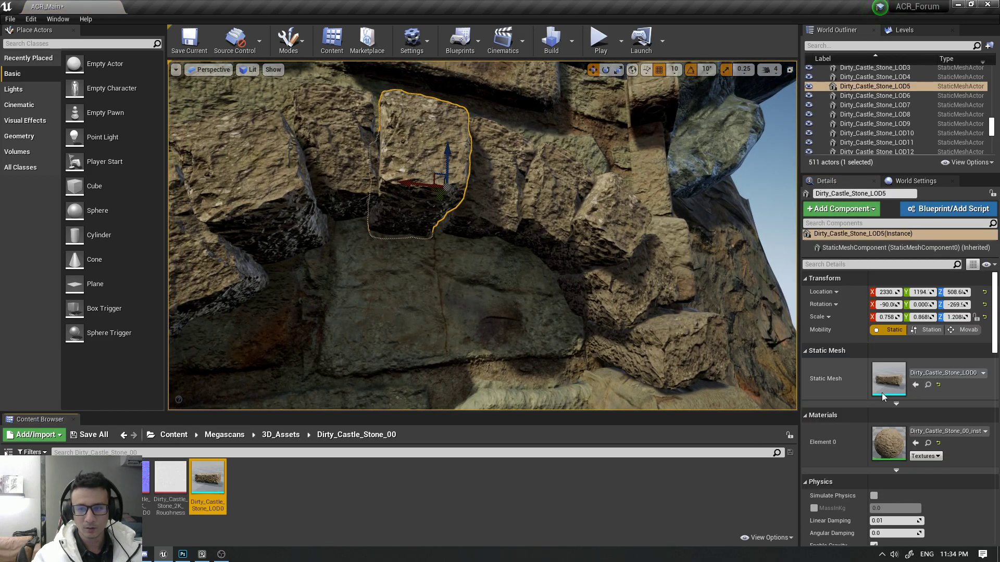
{"action": "mouse_move", "coordinate": [483, 236]}
{"action": "right_mouse_down"}
{"action": "mouse_move", "coordinate": [489, 229]}
{"action": "mouse_move", "coordinate": [526, 250]}
{"action": "right_mouse_up"}
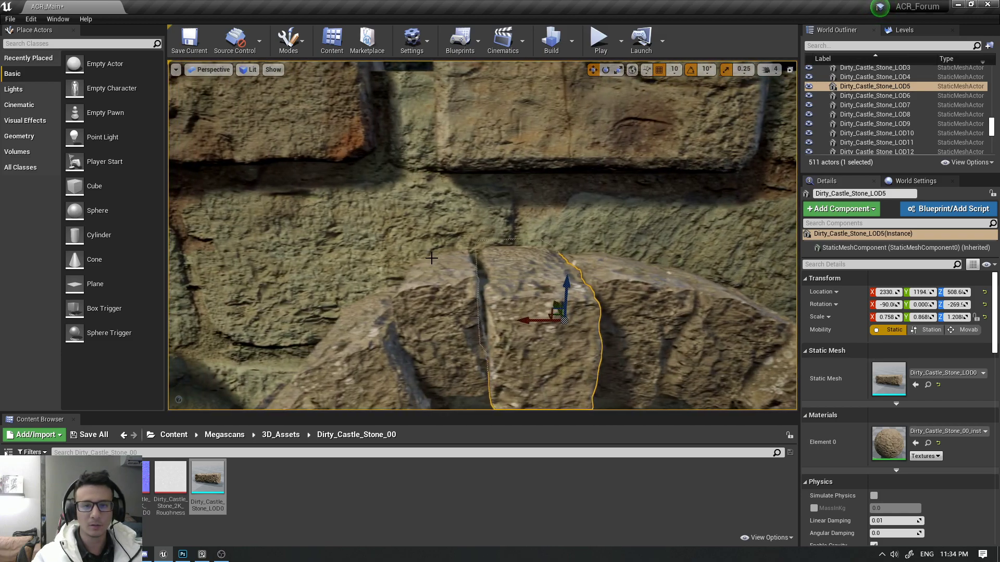
{"action": "mouse_move", "coordinate": [431, 257]}
{"action": "left_mouse_down"}
{"action": "mouse_move", "coordinate": [484, 299]}
{"action": "mouse_move", "coordinate": [469, 296]}
{"action": "left_mouse_up"}
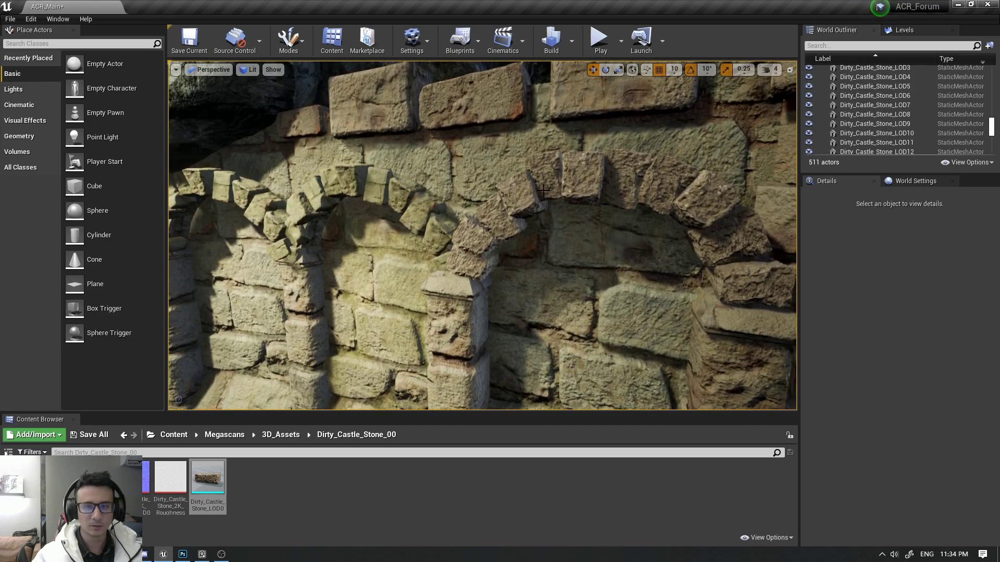
- Fly along the arched stone wall, selecting BP_Arch_top_9, to a view down the corridor
{"action": "left_click", "coordinate": [543, 192]}
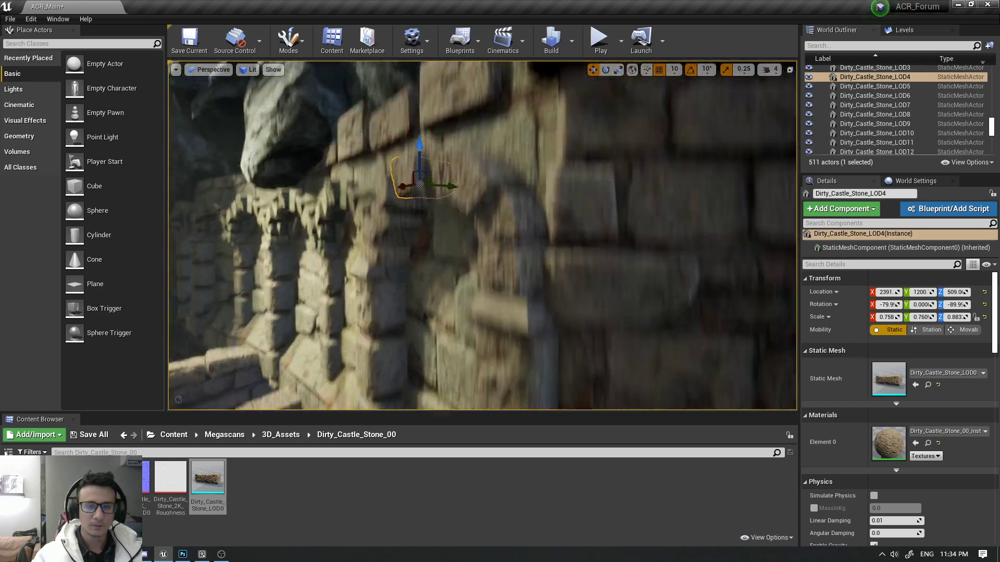
{"action": "key", "text": "Escape"}
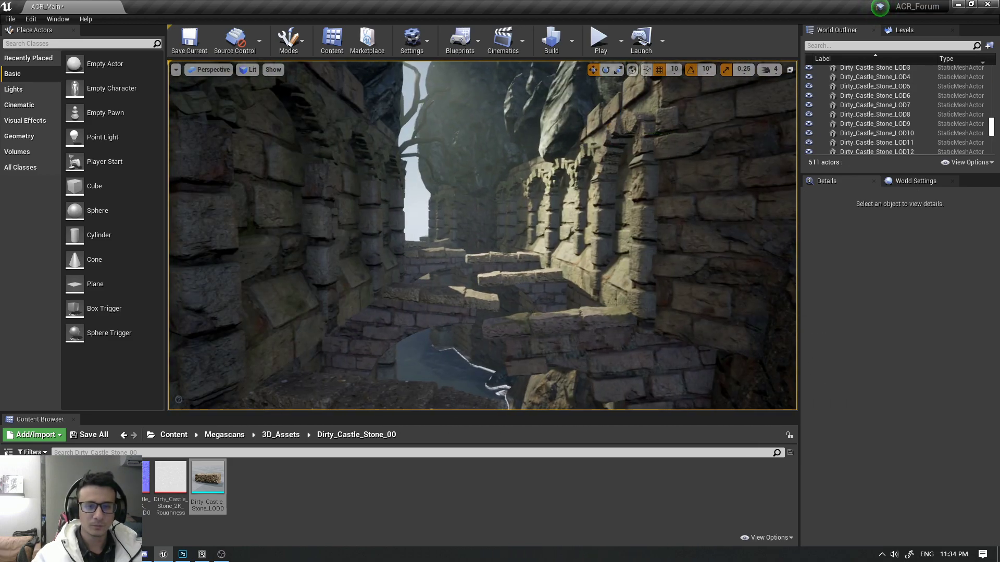
{"action": "right_click_drag", "start_coordinate": [482, 235], "coordinate": [526, 235]}
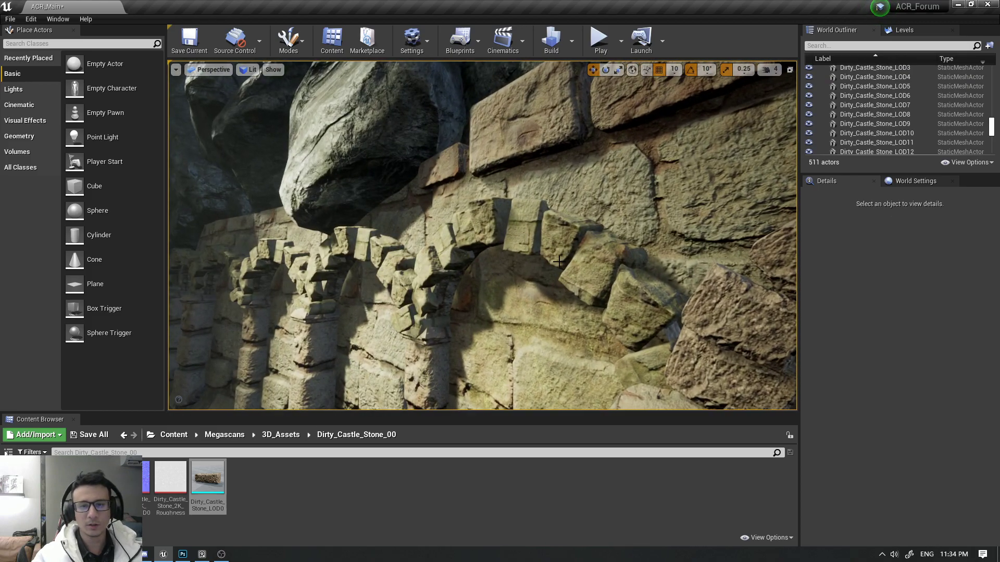
{"action": "left_click", "coordinate": [558, 262]}
{"action": "right_click_drag", "start_coordinate": [584, 256], "coordinate": [584, 255]}
{"action": "key", "text": "Escape"}
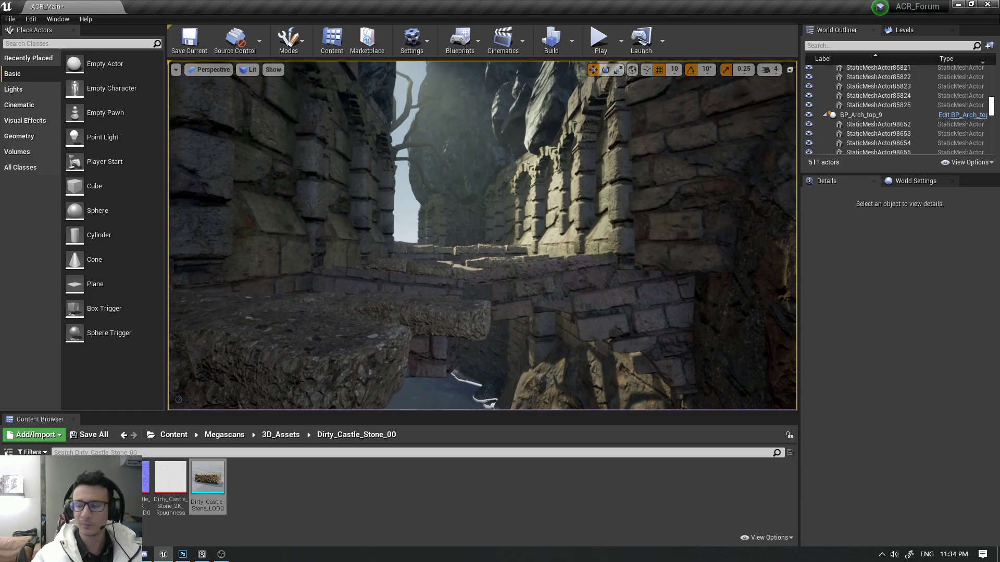
{"action": "right_click_drag", "start_coordinate": [584, 256], "coordinate": [584, 256]}
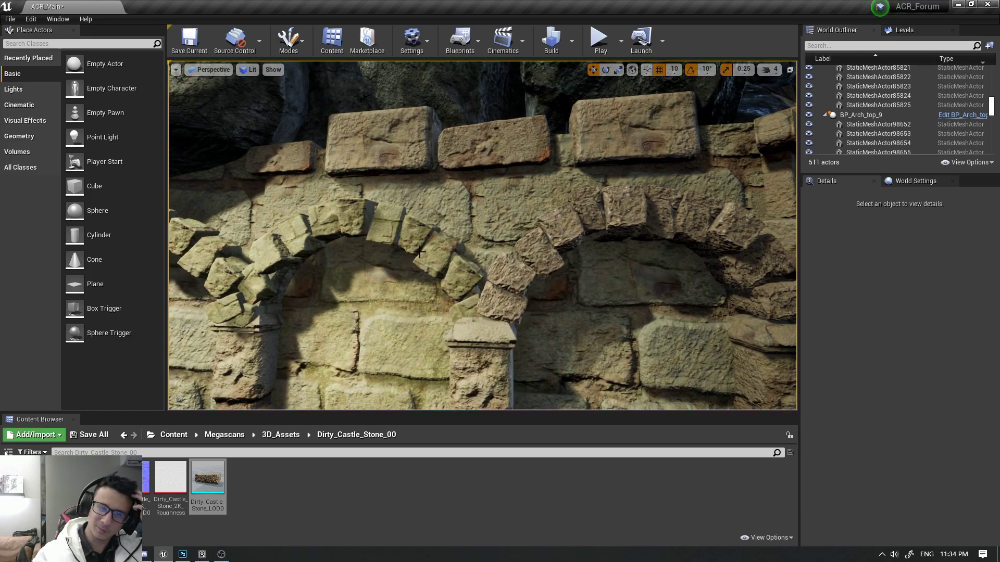
{"action": "left_click", "coordinate": [436, 256]}
{"action": "key", "text": "Escape"}
{"action": "right_click_drag", "start_coordinate": [436, 256], "coordinate": [438, 259]}
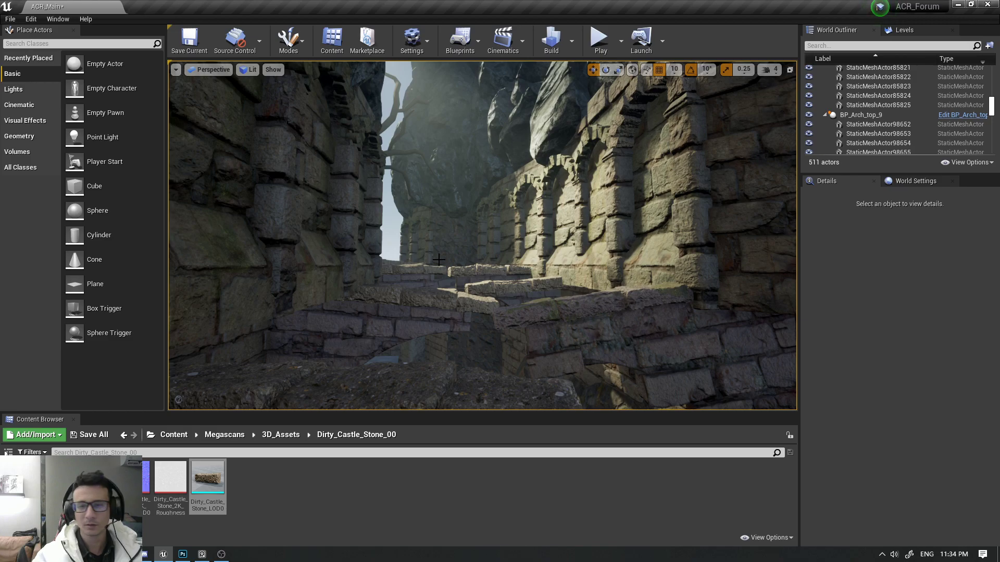
{"action": "right_click_drag", "start_coordinate": [439, 259], "coordinate": [439, 259]}
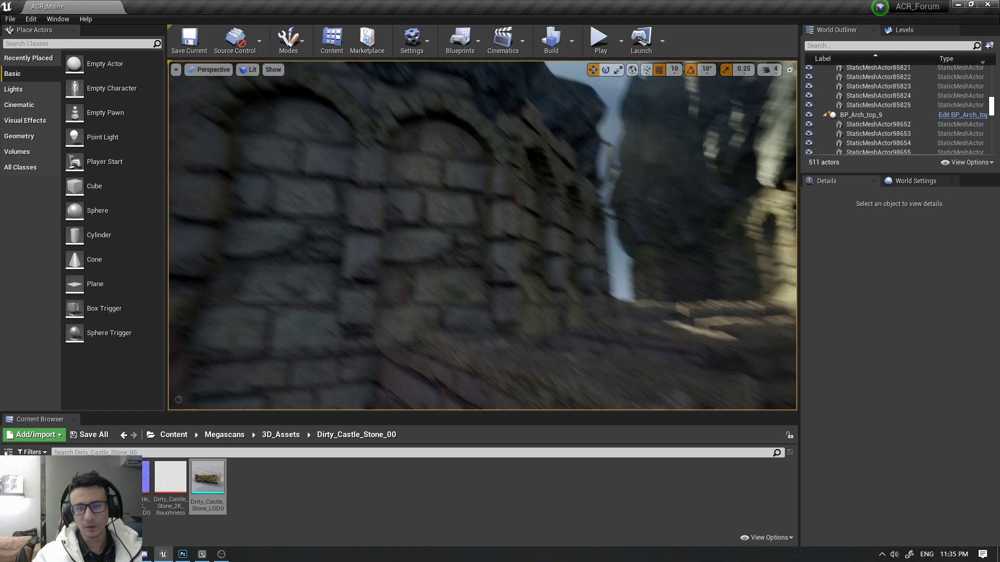
{"action": "right_click_drag", "start_coordinate": [430, 295], "coordinate": [430, 295]}
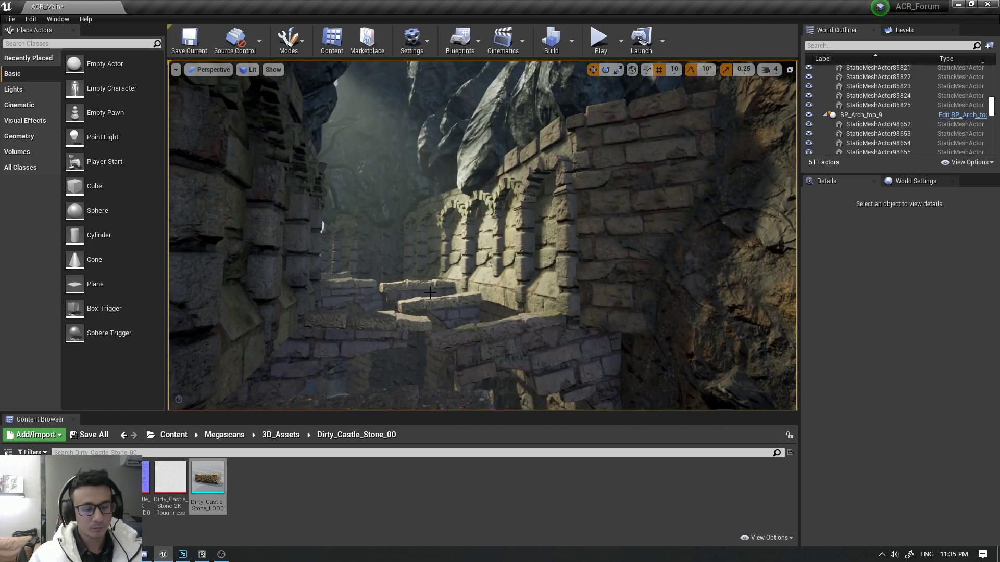
- Make the viewport fill the screen and fly forward down the castle corridor
{"action": "key", "text": "F11"}
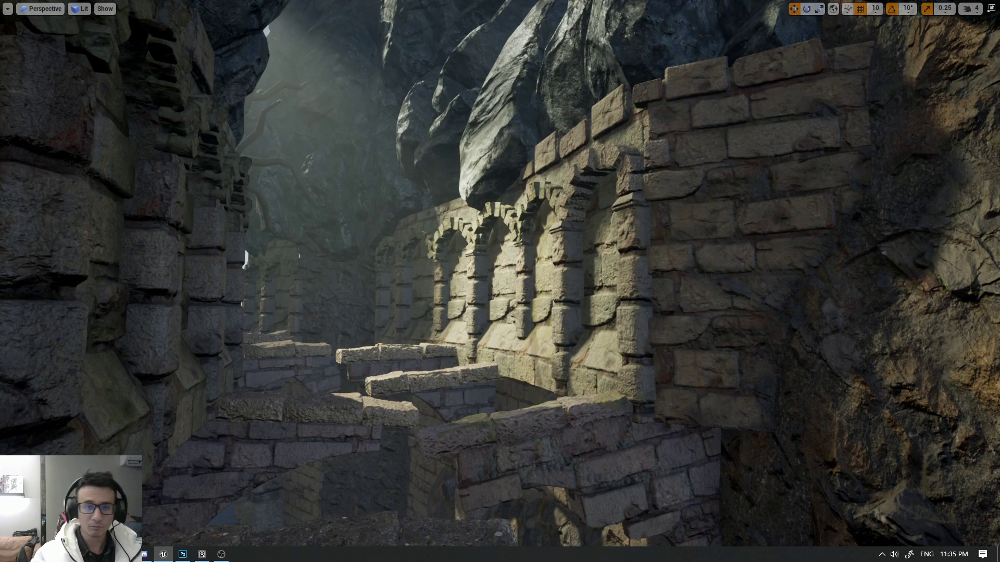
{"action": "right_click_drag", "start_coordinate": [430, 295], "coordinate": [430, 295]}
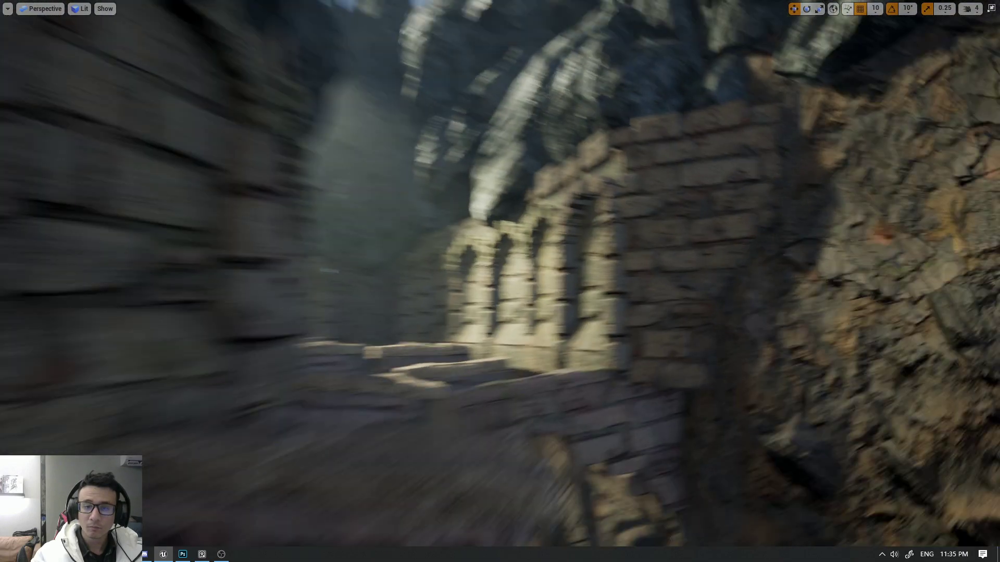
{"action": "right_click_drag", "start_coordinate": [556, 324], "coordinate": [556, 324]}
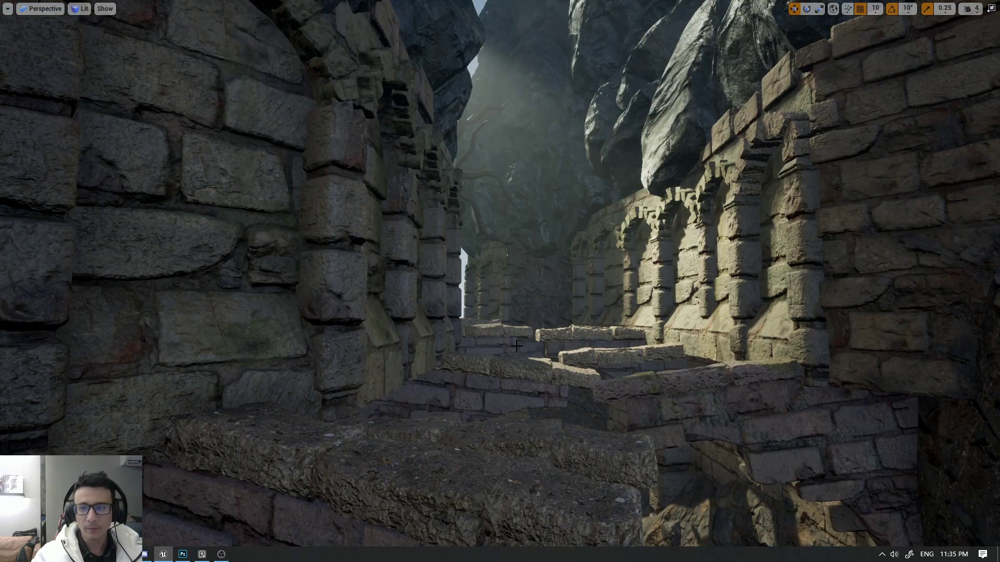
{"action": "right_click_drag", "start_coordinate": [536, 338], "coordinate": [488, 365]}
- Compare the corridor framing in Unlit, Lit and Detail Lighting modes, ending in Lit
{"action": "key", "text": "alt+3"}
{"action": "key", "text": "alt+4"}
{"action": "key", "text": "alt+5"}
{"action": "key", "text": "alt+4"}
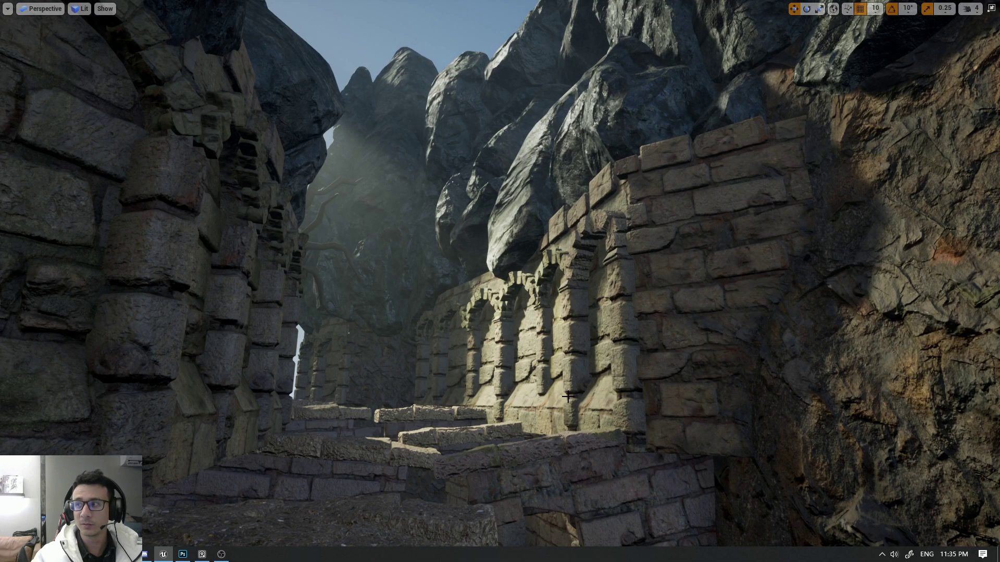
{"action": "key", "text": "alt+3"}
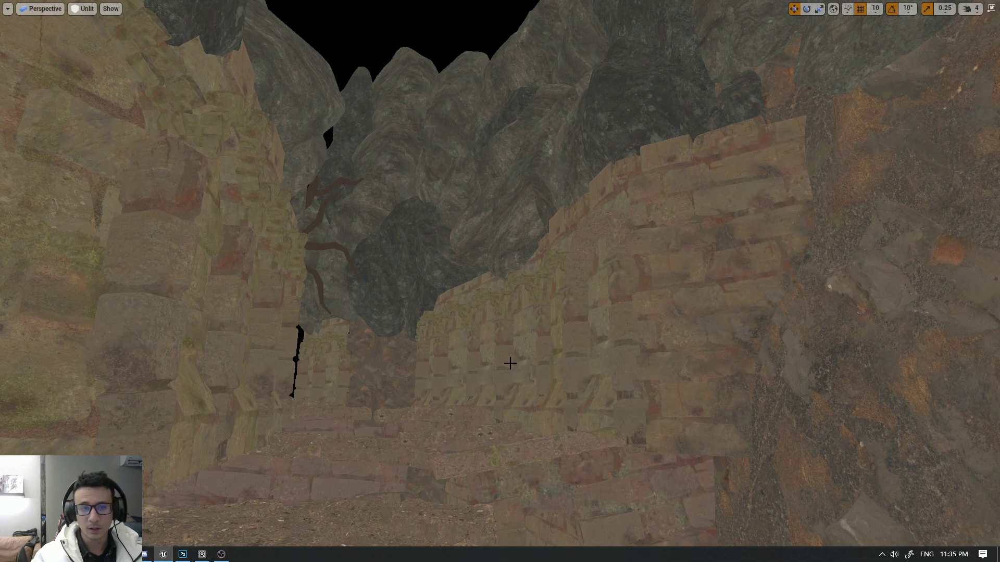
{"action": "key", "text": "alt+4"}
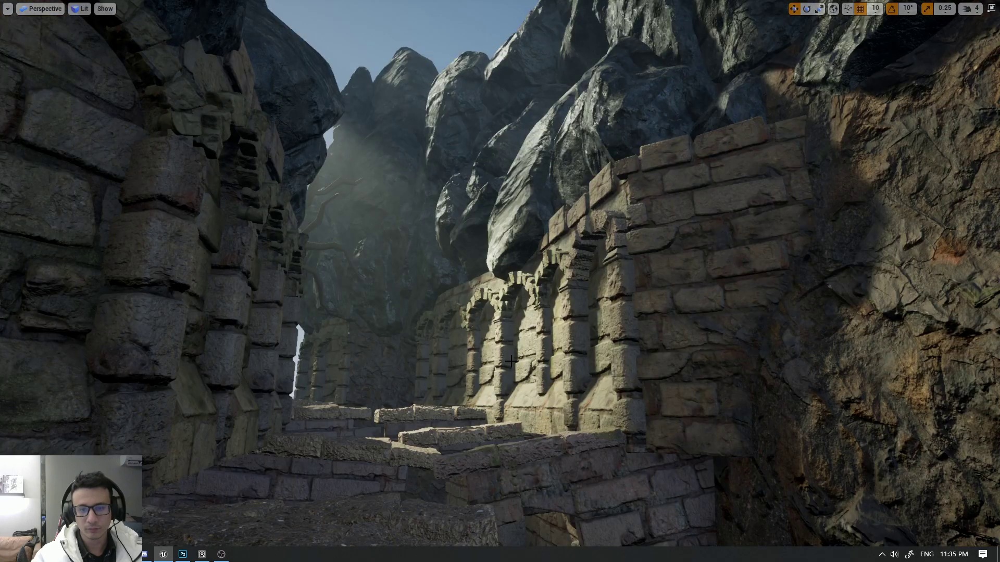
{"action": "key", "text": "alt+3"}
{"action": "scroll", "coordinate": [510, 362], "scroll_direction": "up", "scroll_amount": 3}
{"action": "key", "text": "alt+4"}
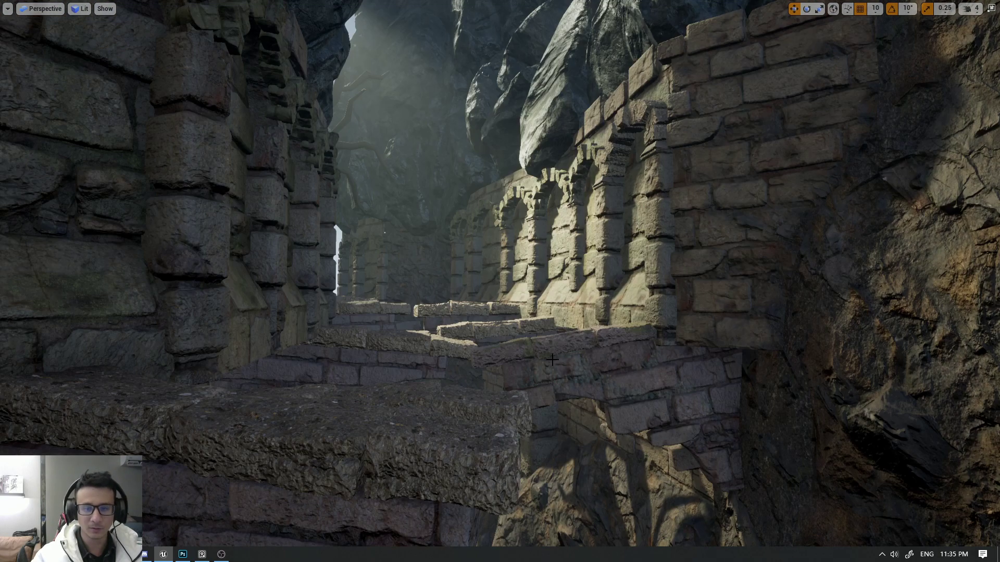
- Toggle immersive mode with F11 and settle the camera on the arched corridor view
{"action": "key", "text": "F11"}
{"action": "key", "text": "F11"}
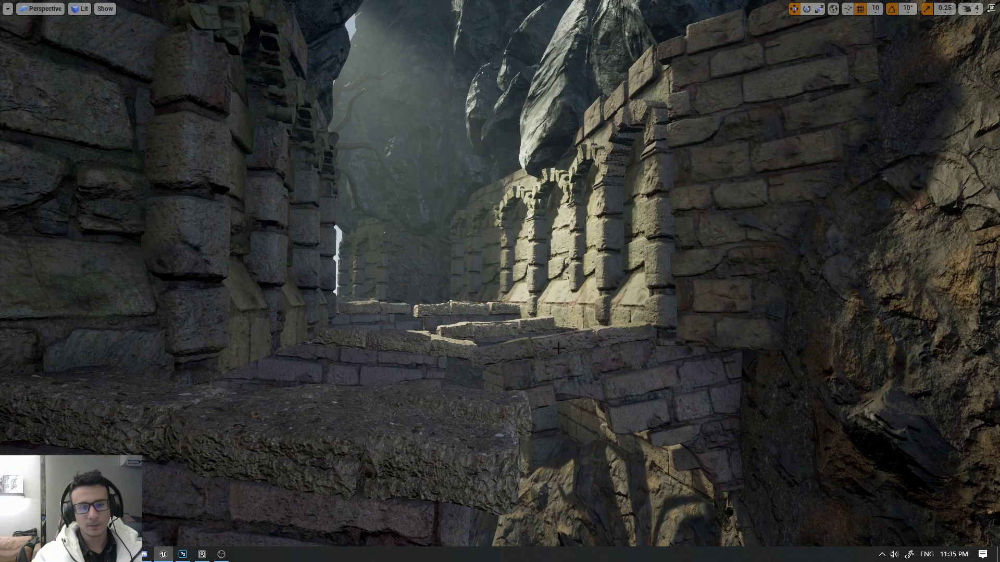
{"action": "right_click_drag", "start_coordinate": [585, 271], "coordinate": [585, 271]}
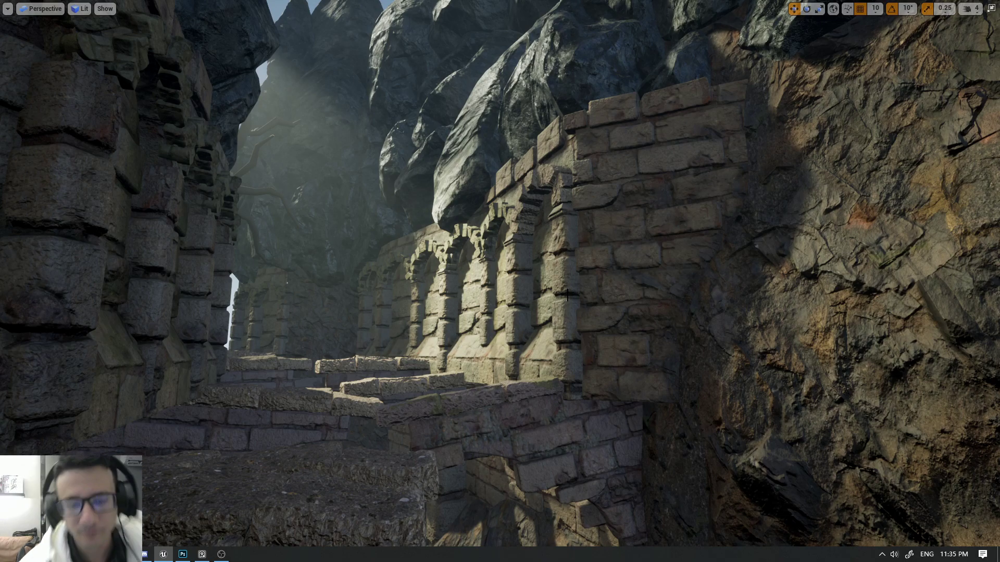
{"action": "right_click_drag", "start_coordinate": [436, 303], "coordinate": [436, 304]}
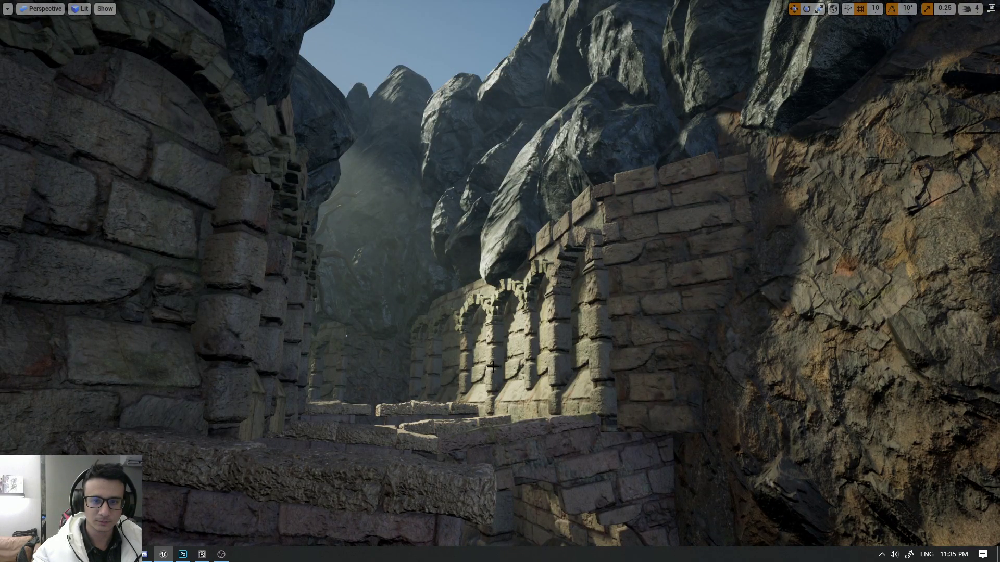
{"action": "right_click_drag", "start_coordinate": [492, 367], "coordinate": [486, 367]}
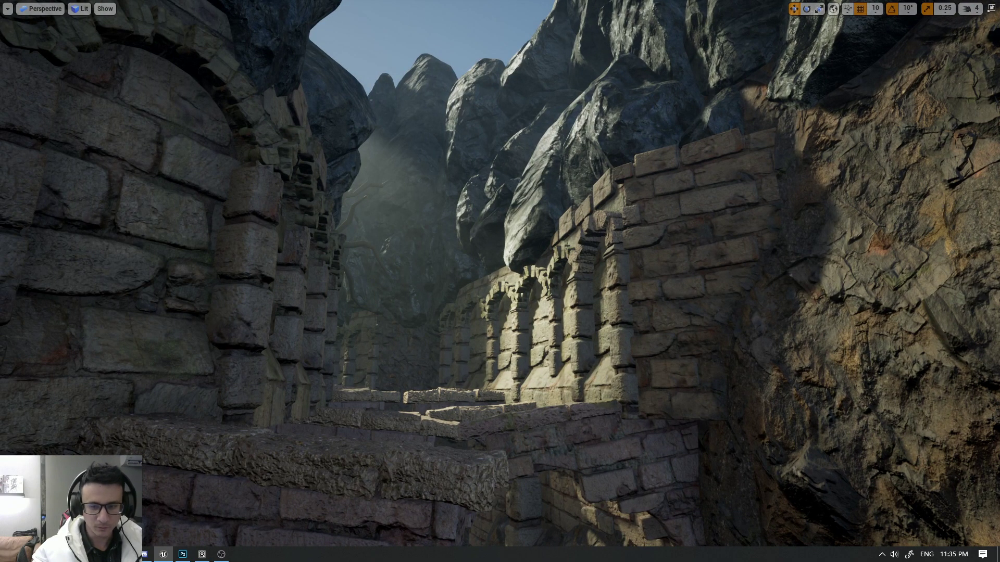
{"action": "right_click_drag", "start_coordinate": [435, 304], "coordinate": [435, 303]}
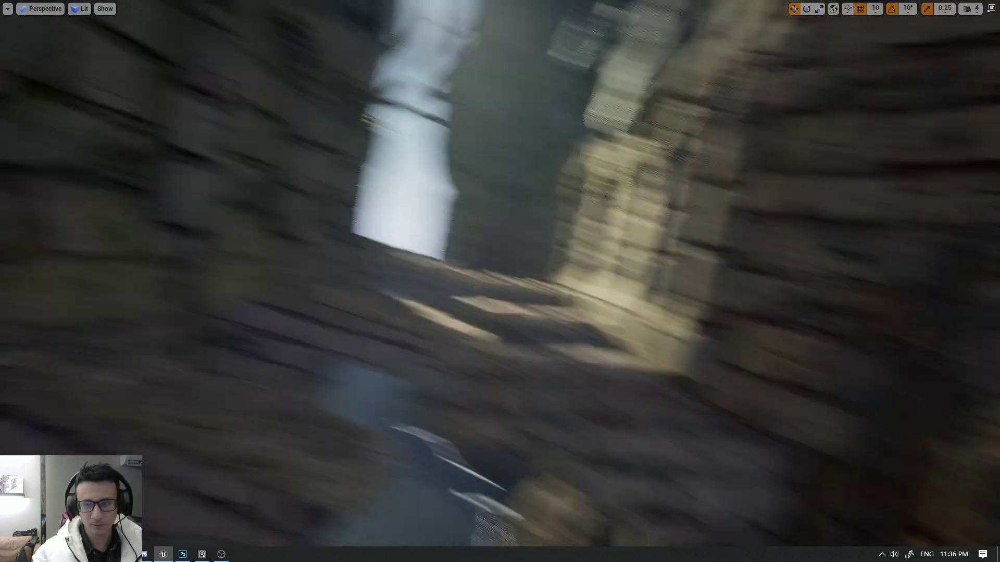
{"action": "right_click_drag", "start_coordinate": [508, 377], "coordinate": [524, 373]}
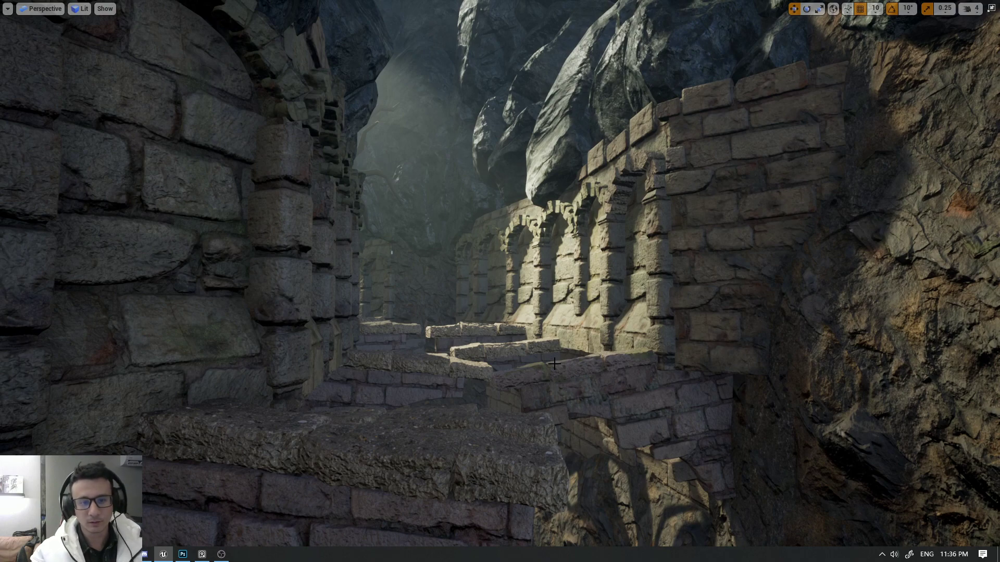
- Capture the full Unreal view, paste it into the Photoshop paintover document, and zoom on the right wall
{"action": "key", "text": "Print"}
{"action": "left_click_drag", "start_coordinate": [0, 1], "coordinate": [994, 534]}
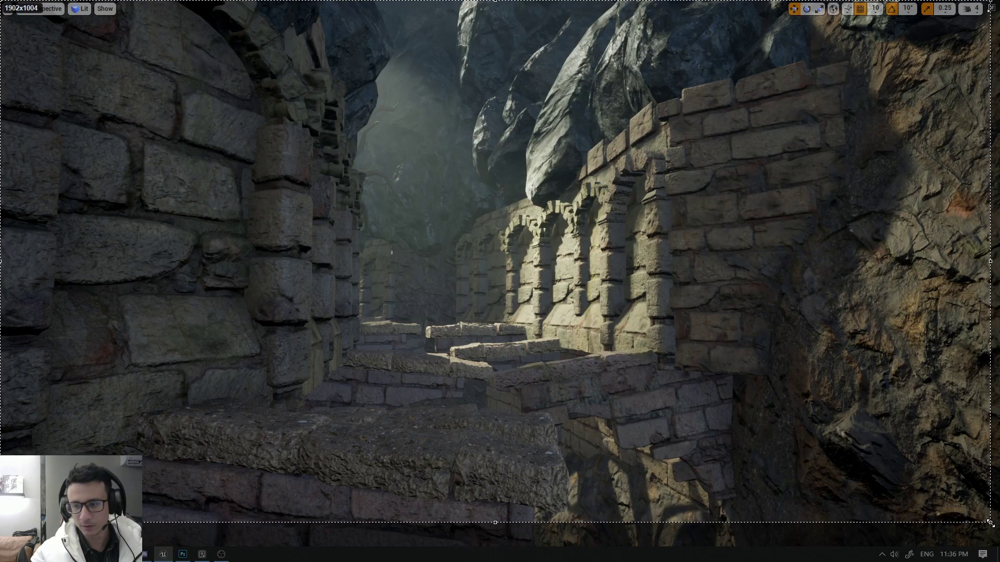
{"action": "key", "text": "ctrl+c"}
{"action": "left_click", "coordinate": [182, 554]}
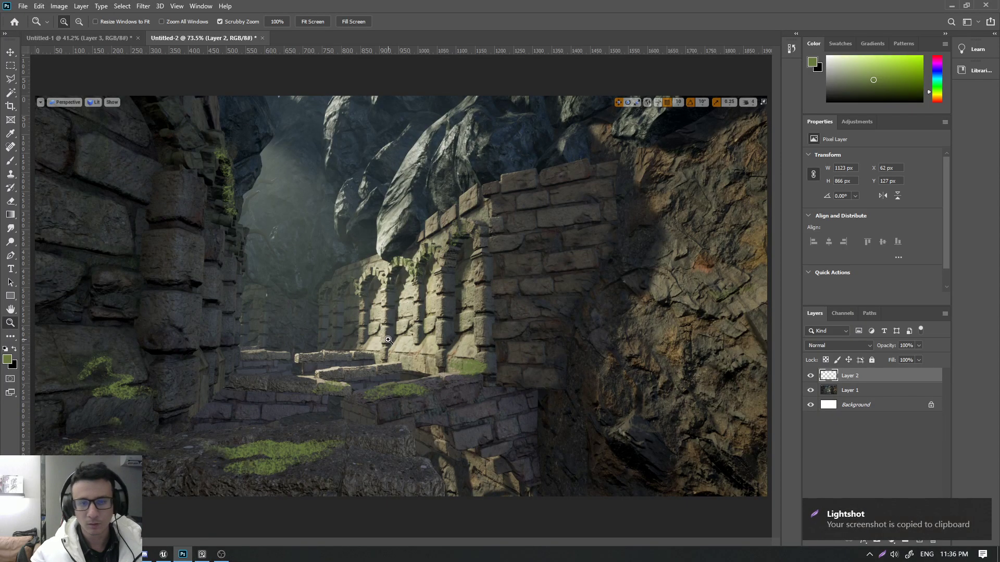
{"action": "key", "text": "ctrl+v"}
{"action": "left_click_drag", "start_coordinate": [462, 337], "coordinate": [978, 507]}
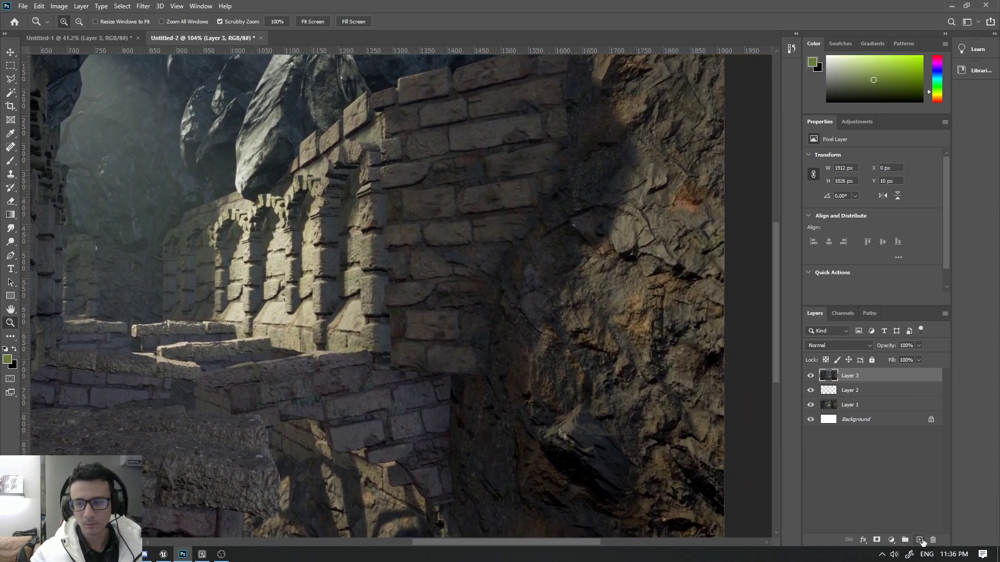
- Add a blank layer above the screenshot, set white as brush colour, and undo test marks
{"action": "left_click", "coordinate": [919, 540]}
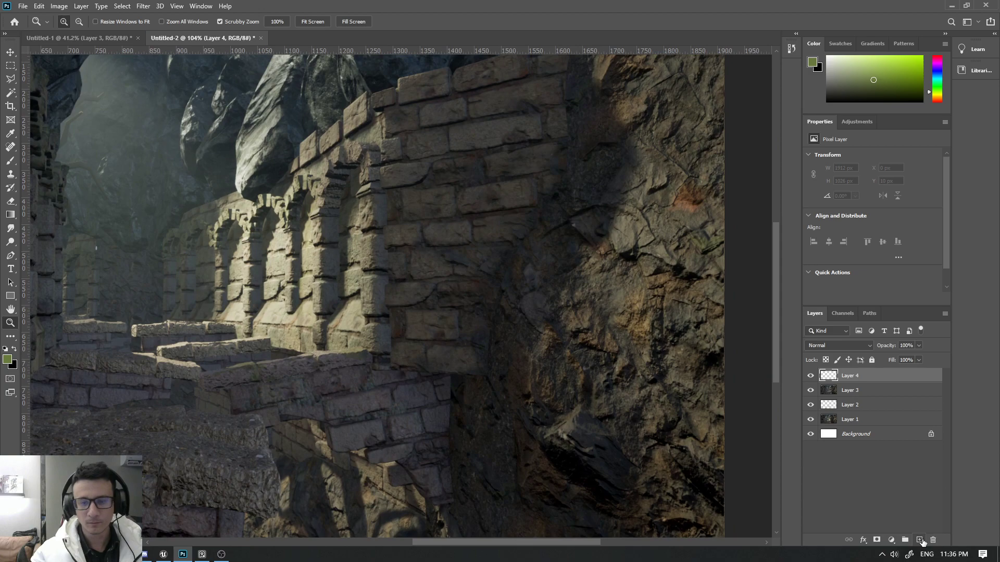
{"action": "key", "text": "b"}
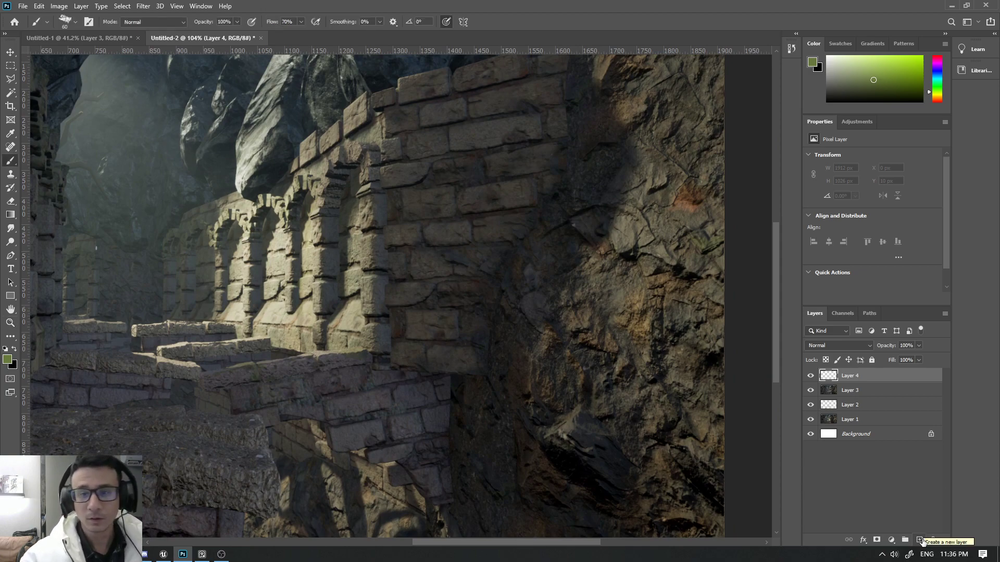
{"action": "key", "text": "d"}
{"action": "key", "text": "x"}
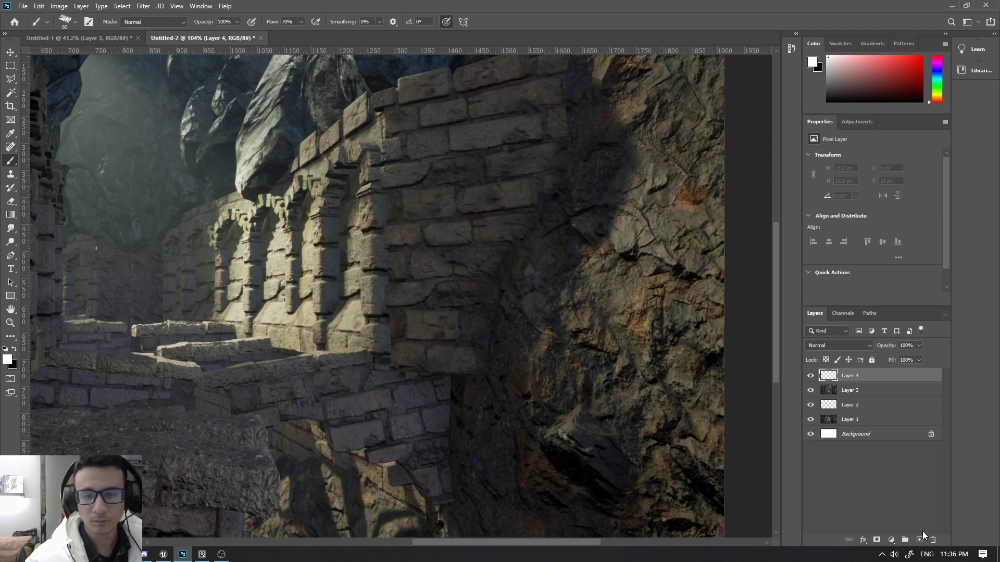
{"action": "left_click", "coordinate": [462, 370]}
{"action": "key", "text": "ctrl+z"}
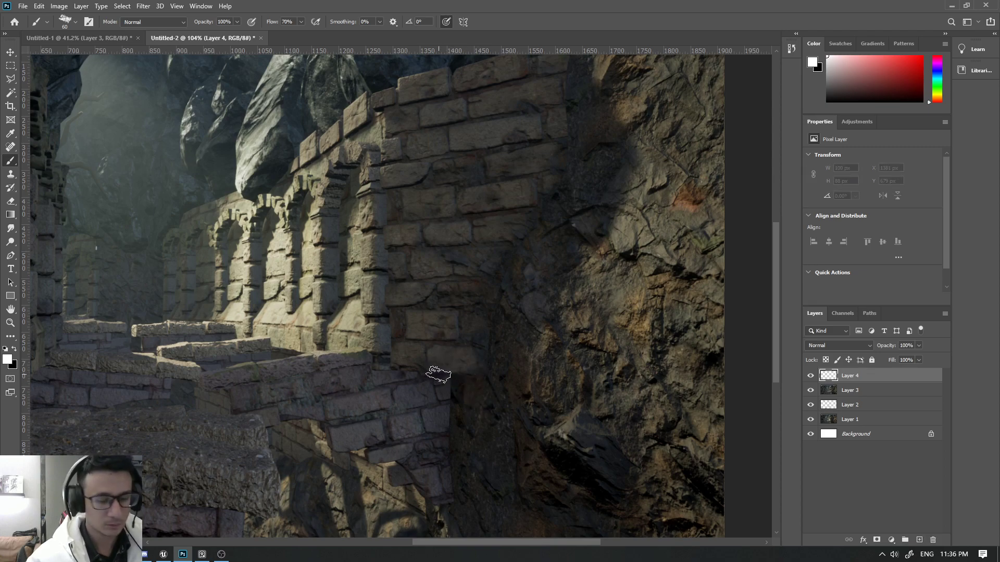
{"action": "left_click_drag", "start_coordinate": [481, 354], "coordinate": [392, 430]}
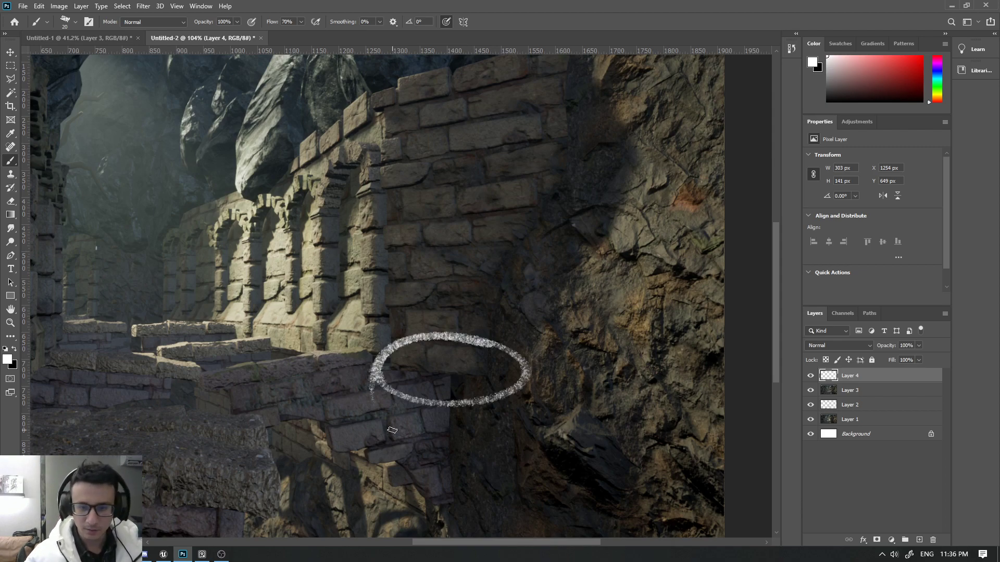
{"action": "key", "text": "ctrl+z"}
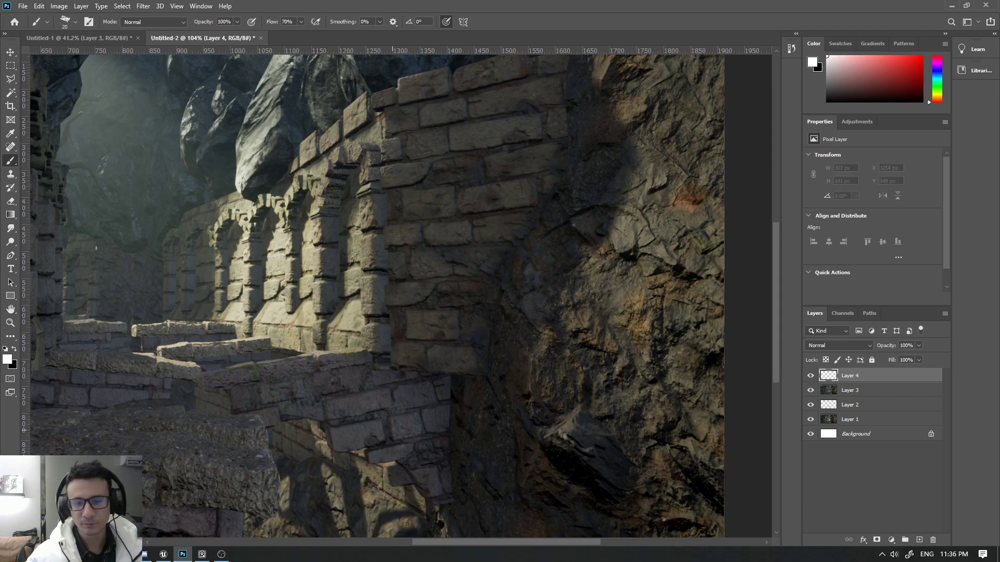
- Try white strokes along the wall ledge, then erase and undo them
{"action": "left_click_drag", "start_coordinate": [386, 372], "coordinate": [384, 365]}
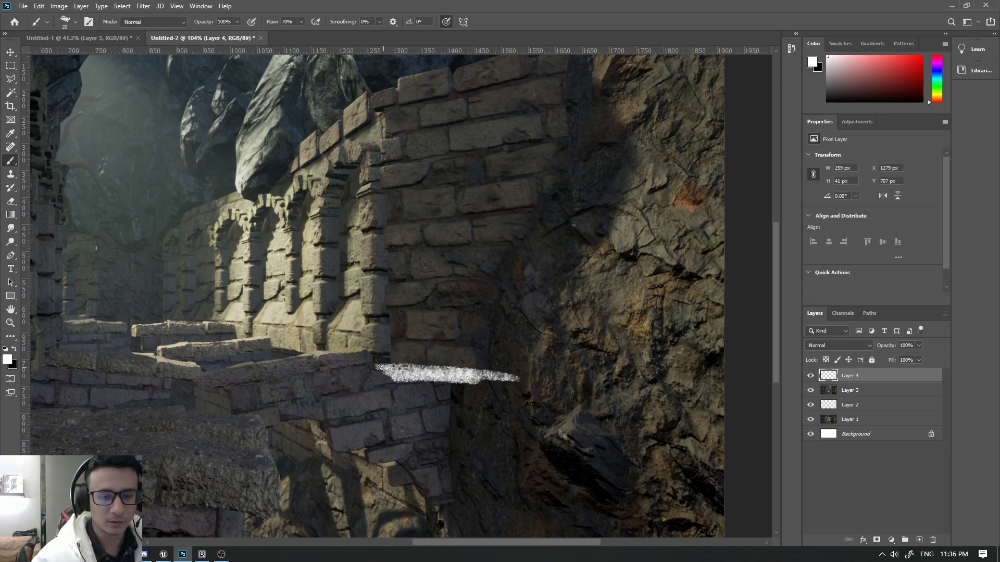
{"action": "key", "text": "e"}
{"action": "mouse_move", "coordinate": [528, 372]}
{"action": "left_mouse_down"}
{"action": "mouse_move", "coordinate": [390, 368]}
{"action": "mouse_move", "coordinate": [380, 380]}
{"action": "left_mouse_up"}
{"action": "key", "text": "b"}
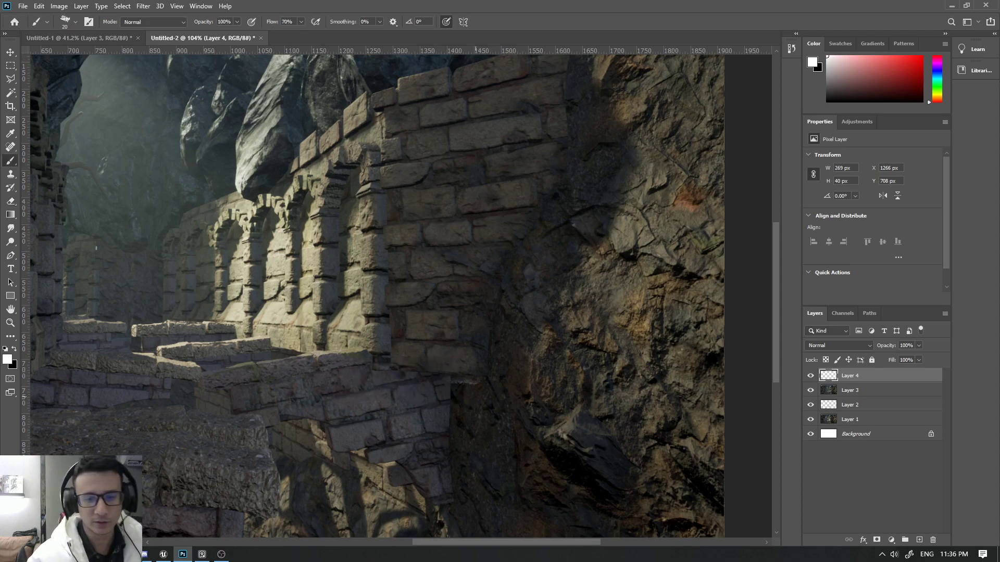
{"action": "left_click_drag", "start_coordinate": [494, 373], "coordinate": [497, 373]}
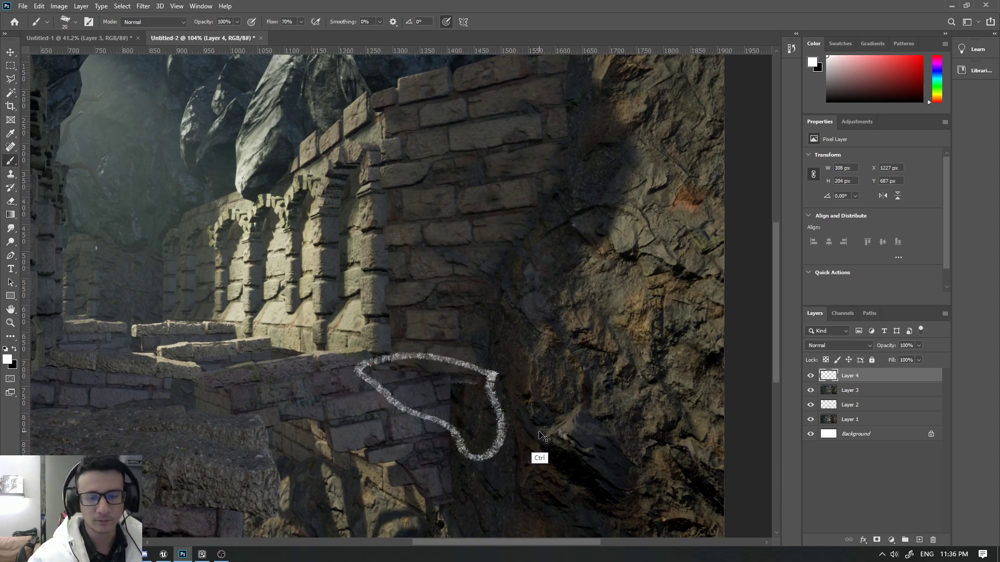
{"action": "key", "text": "ctrl+z"}
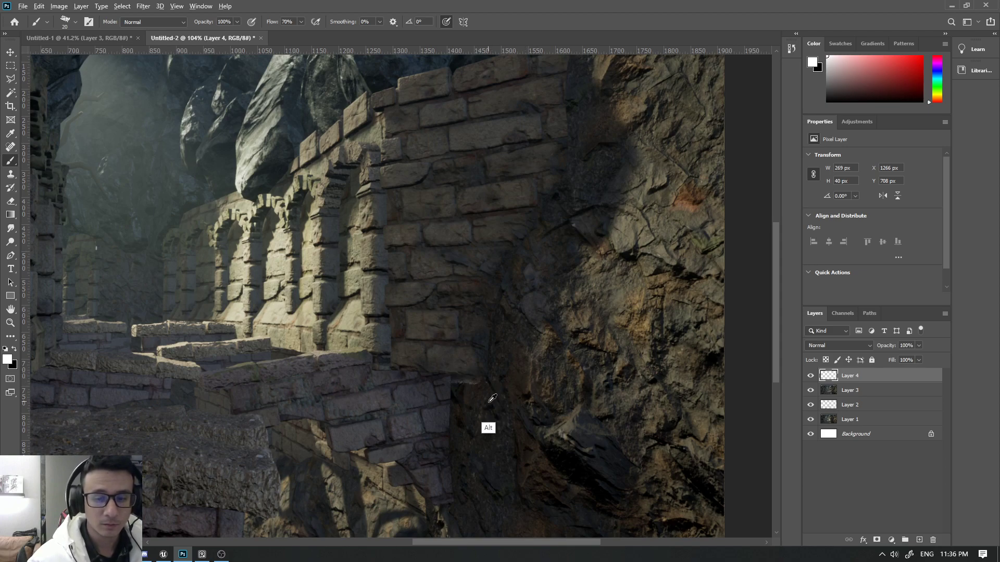
- Sample a dark rock colour and paint shadow beneath the stone ledge
{"action": "left_click", "coordinate": [496, 404], "text": "alt"}
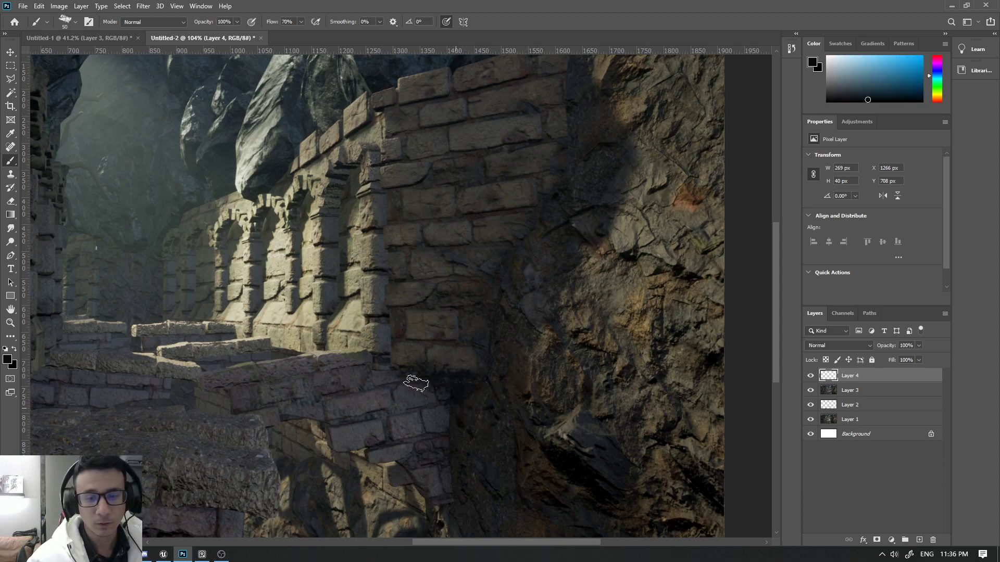
{"action": "left_click_drag", "start_coordinate": [426, 413], "coordinate": [450, 411]}
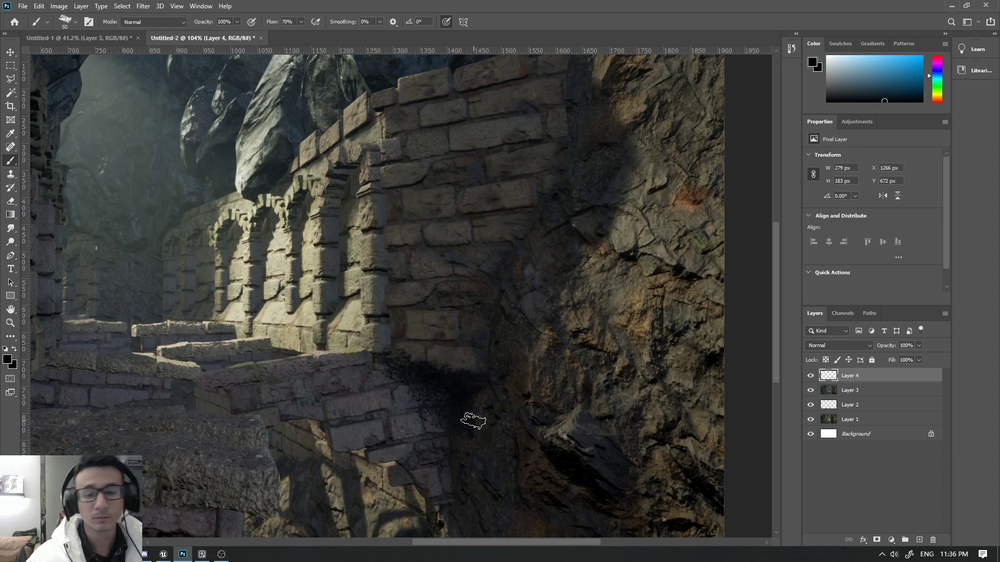
{"action": "key", "text": "z"}
{"action": "mouse_move", "coordinate": [513, 413]}
{"action": "left_mouse_down"}
{"action": "mouse_move", "coordinate": [493, 417]}
{"action": "mouse_move", "coordinate": [487, 404]}
{"action": "left_mouse_up"}
{"action": "key", "text": "b"}
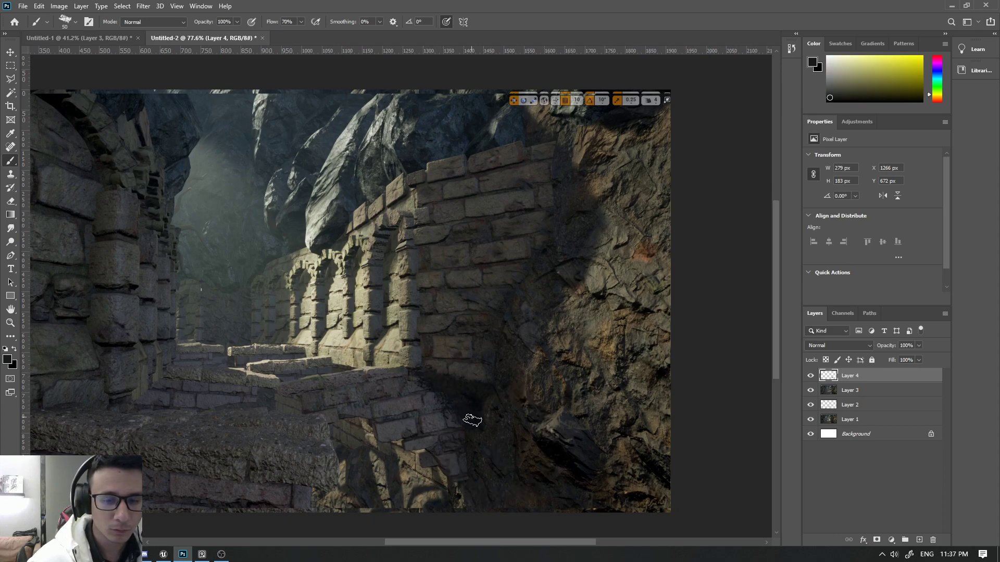
- Paint a faint stroke low on Layer 4, then select and frame the right bridge segment in Unreal
{"action": "left_click_drag", "start_coordinate": [473, 415], "coordinate": [482, 437]}
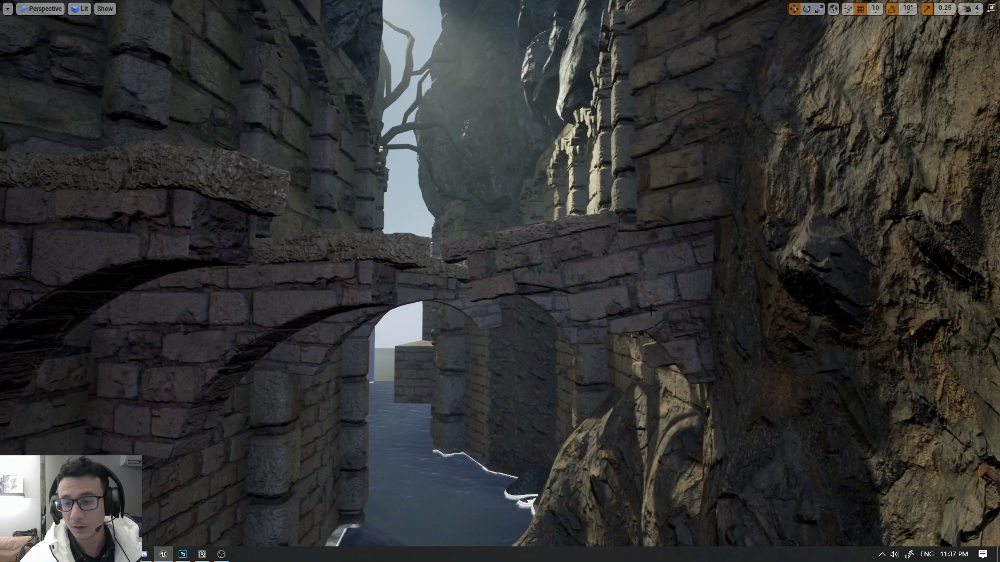
{"action": "left_click", "coordinate": [624, 285]}
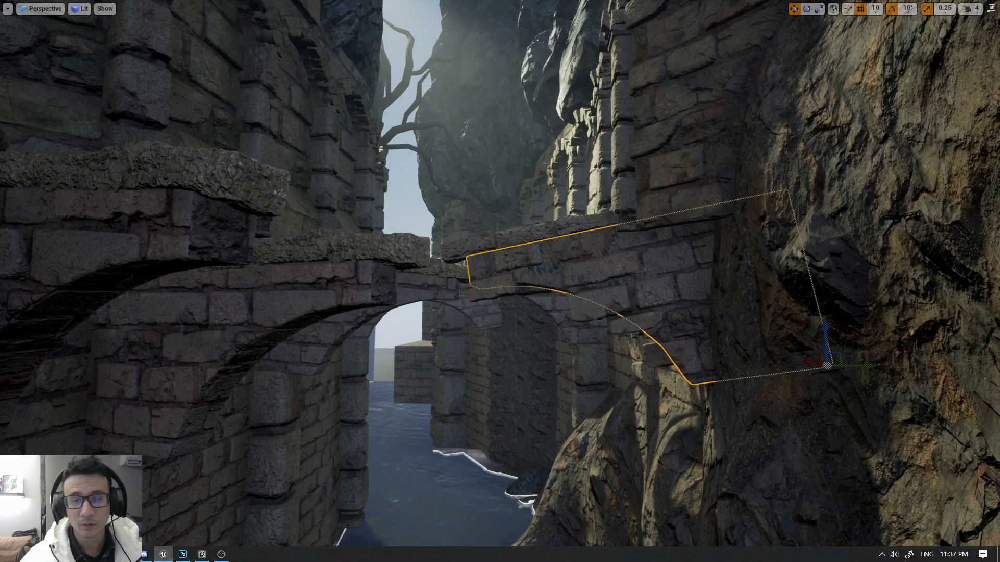
{"action": "left_click", "coordinate": [599, 302]}
{"action": "left_click", "coordinate": [209, 322]}
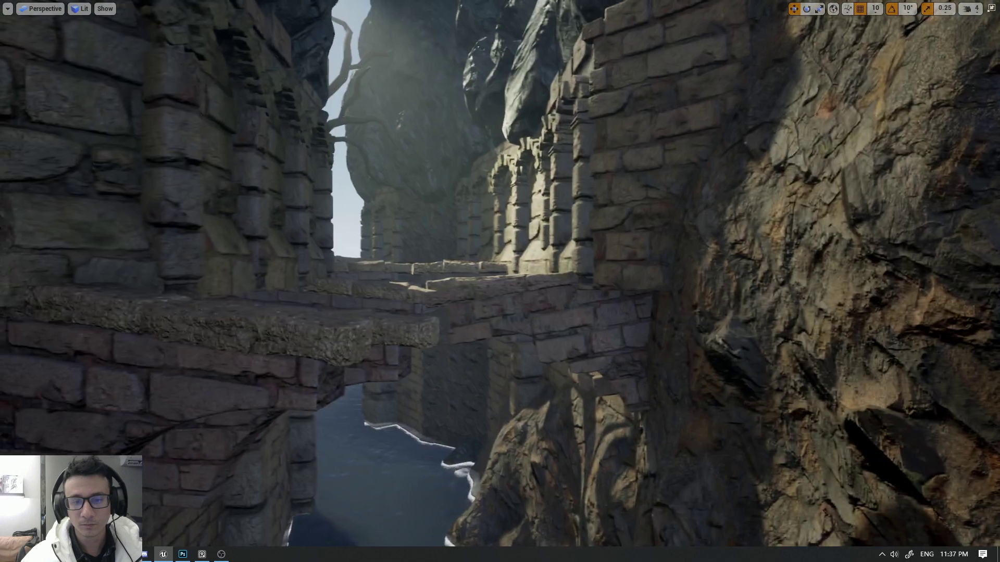
{"action": "left_click", "coordinate": [573, 333]}
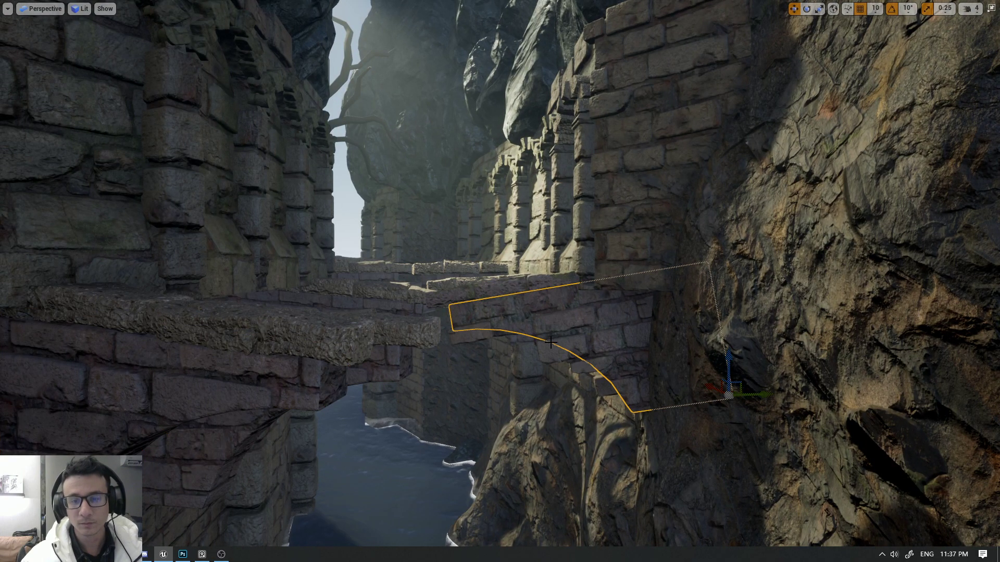
{"action": "key", "text": "f"}
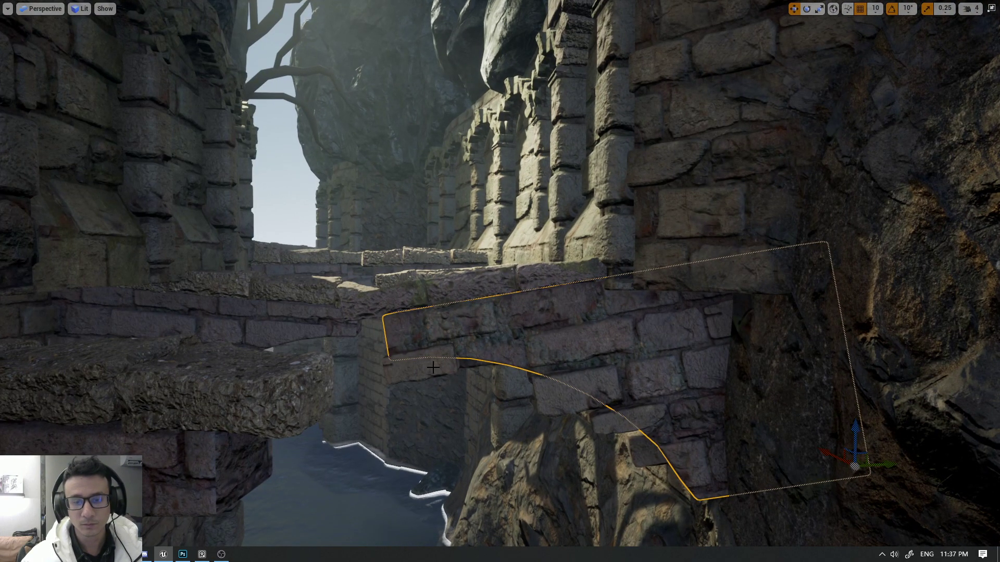
- Exit immersive mode and select the BP_Arch_Brick_Floor_01 ledge, adjacent arch and a wall brick
{"action": "key", "text": "F11"}
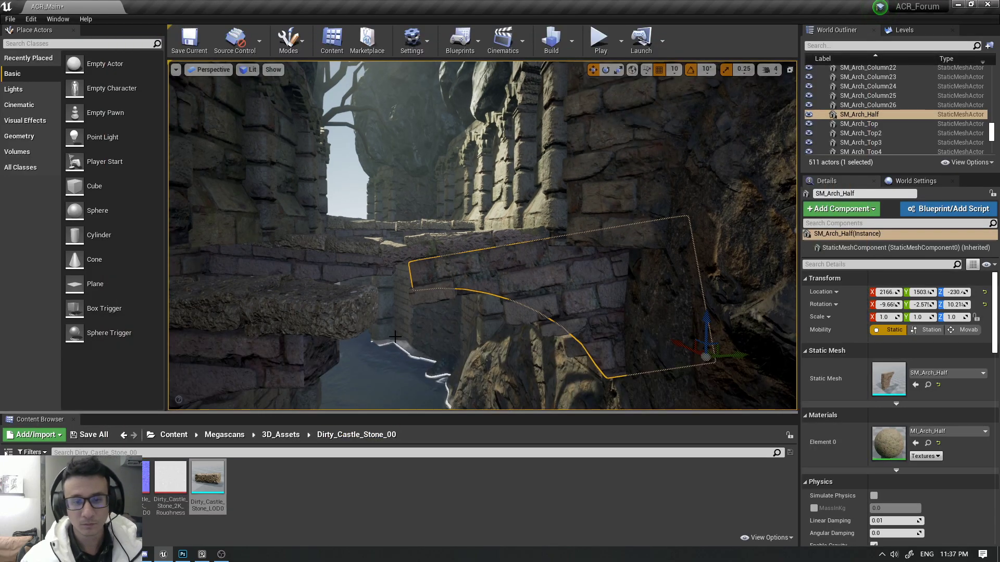
{"action": "left_click", "coordinate": [273, 332]}
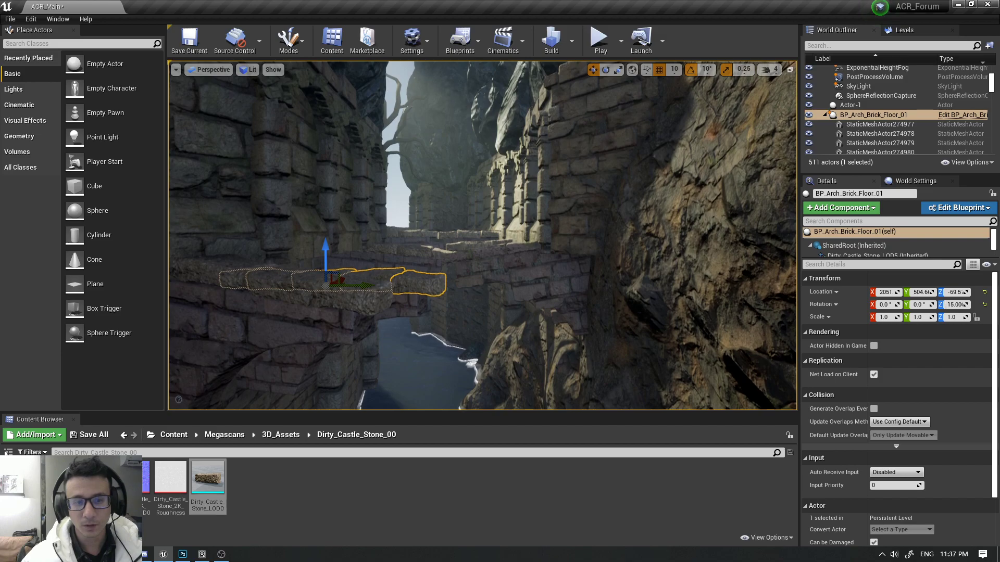
{"action": "left_click", "coordinate": [334, 324]}
{"action": "left_click", "coordinate": [496, 280]}
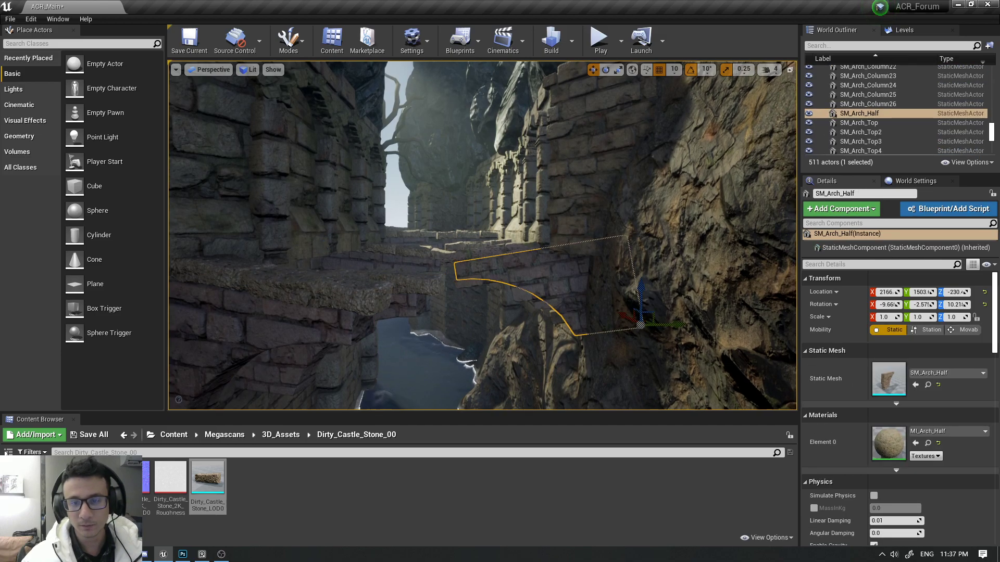
- Focus the selected brick, deselect it, and fly the camera to the arch view
{"action": "key", "text": "f"}
{"action": "key", "text": "Escape"}
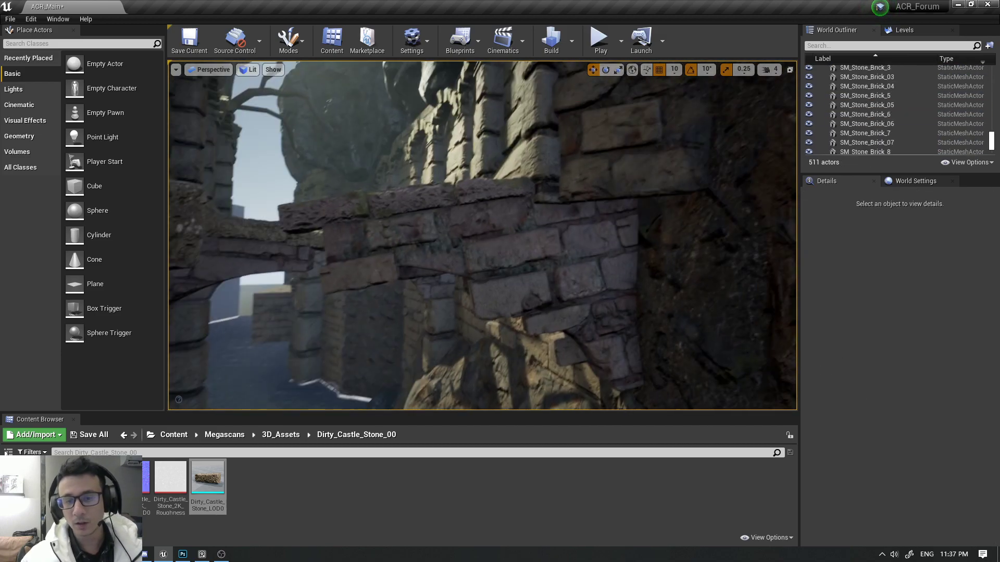
{"action": "right_click_drag", "start_coordinate": [451, 249], "coordinate": [452, 249]}
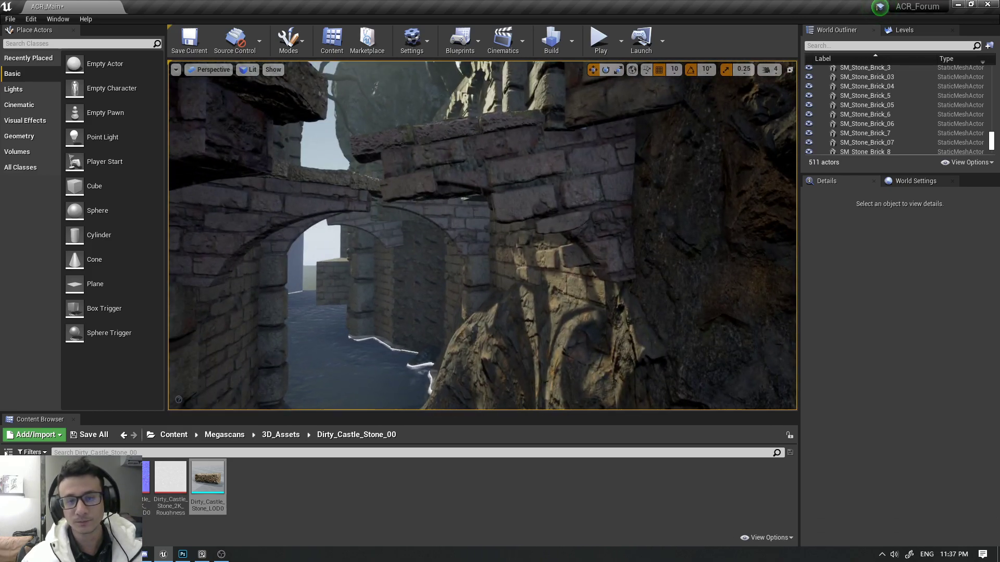
{"action": "right_click_drag", "start_coordinate": [452, 249], "coordinate": [451, 249]}
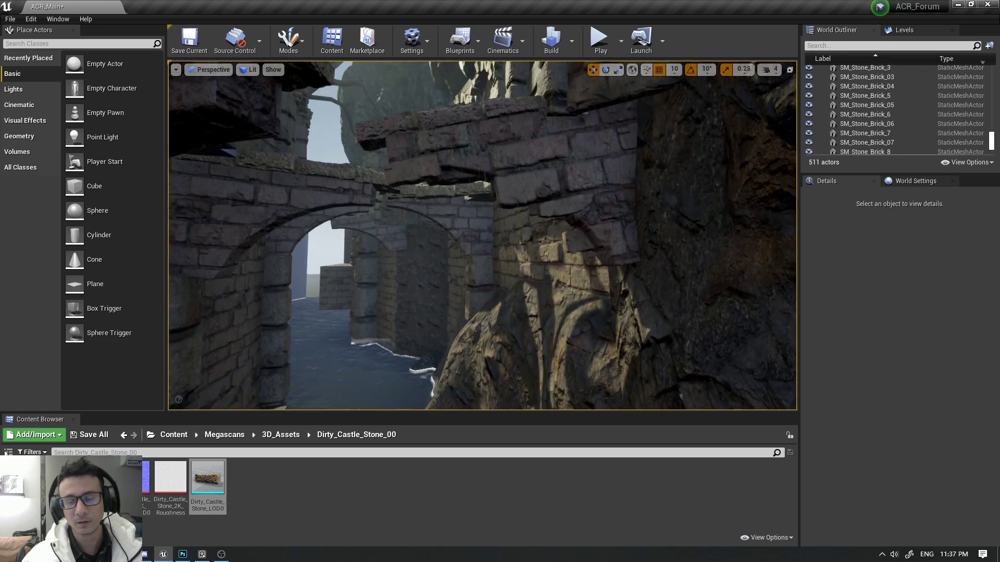
{"action": "right_click_drag", "start_coordinate": [484, 287], "coordinate": [483, 288]}
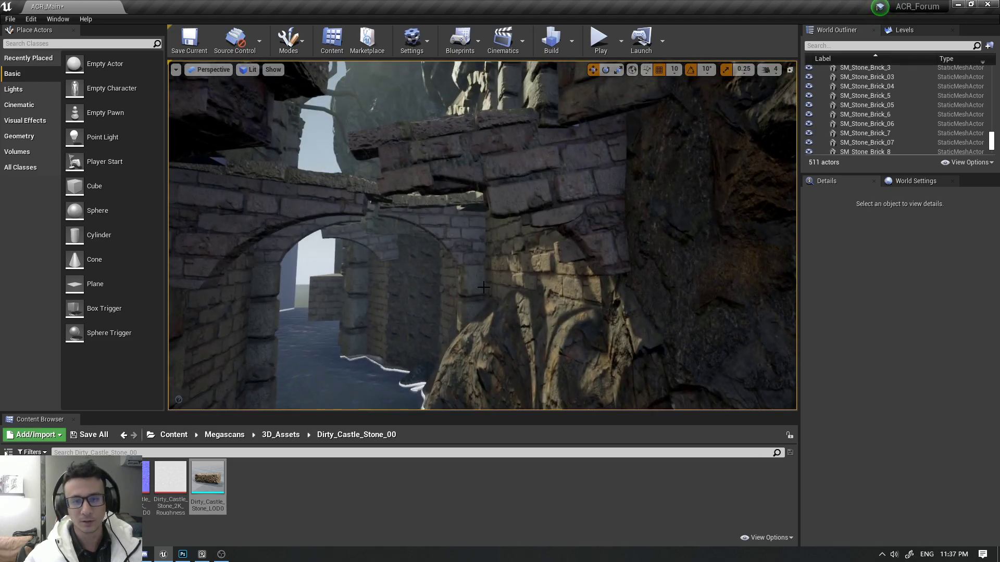
- Capture a 985x602 region over the arches and trace the arch, bridge and right wall in red
{"action": "key", "text": "Print"}
{"action": "left_click_drag", "start_coordinate": [260, 88], "coordinate": [773, 401]}
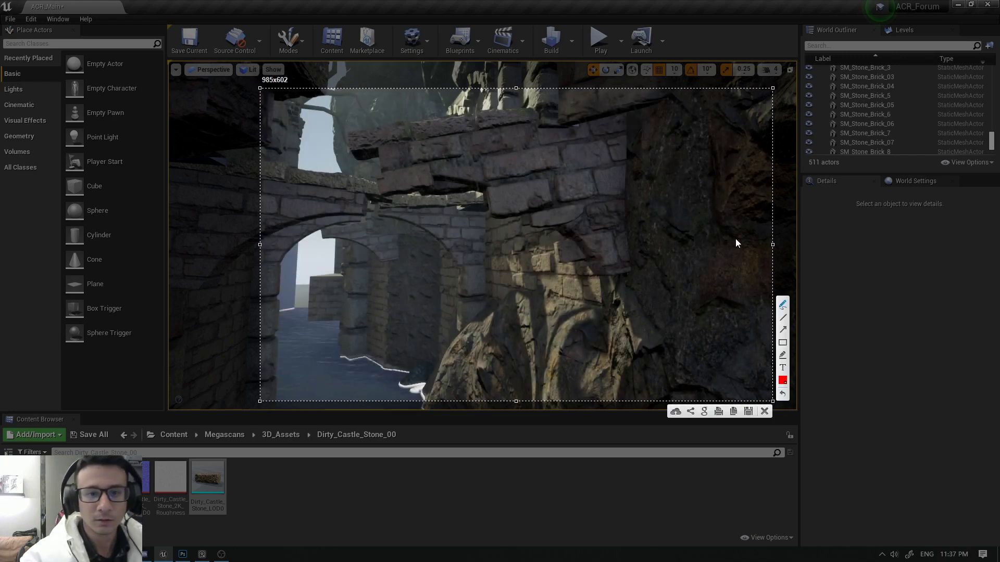
{"action": "left_click_drag", "start_coordinate": [342, 137], "coordinate": [343, 164]}
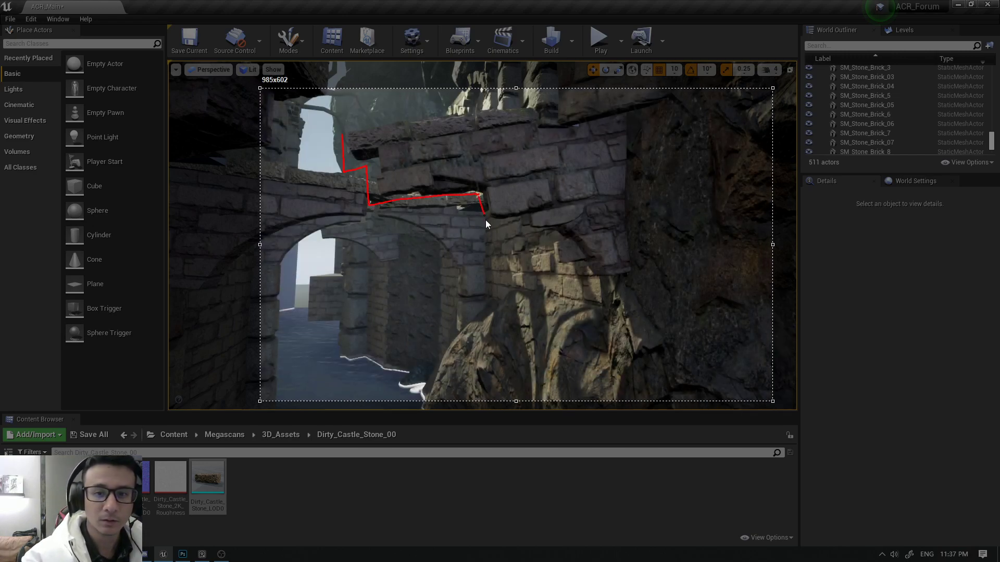
{"action": "mouse_move", "coordinate": [479, 196]}
{"action": "left_mouse_down"}
{"action": "mouse_move", "coordinate": [557, 211]}
{"action": "mouse_move", "coordinate": [545, 243]}
{"action": "left_mouse_up"}
{"action": "left_click_drag", "start_coordinate": [614, 282], "coordinate": [665, 285]}
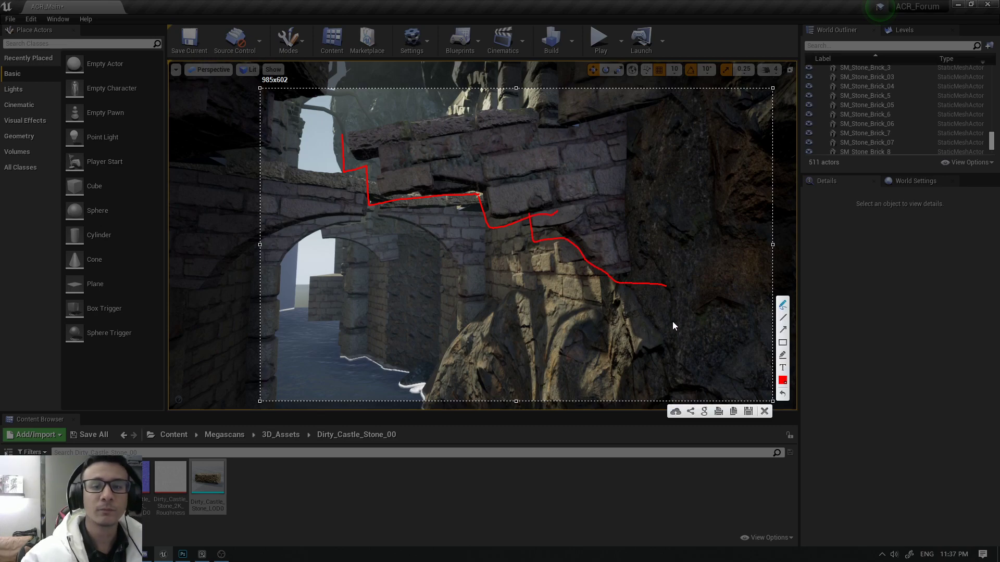
- Close the annotated capture and fly into the gorge close to the sunlit wall and ledge
{"action": "left_click", "coordinate": [763, 412]}
{"action": "scroll", "coordinate": [476, 229], "scroll_direction": "up", "scroll_amount": 5}
{"action": "key", "text": "F11"}
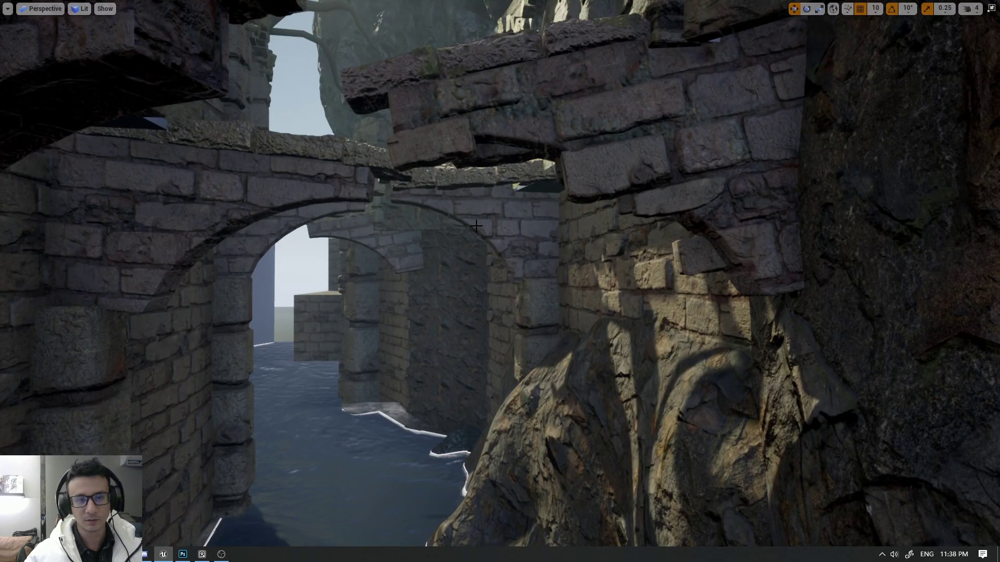
{"action": "key", "text": "F11"}
{"action": "right_click_drag", "start_coordinate": [476, 225], "coordinate": [443, 260]}
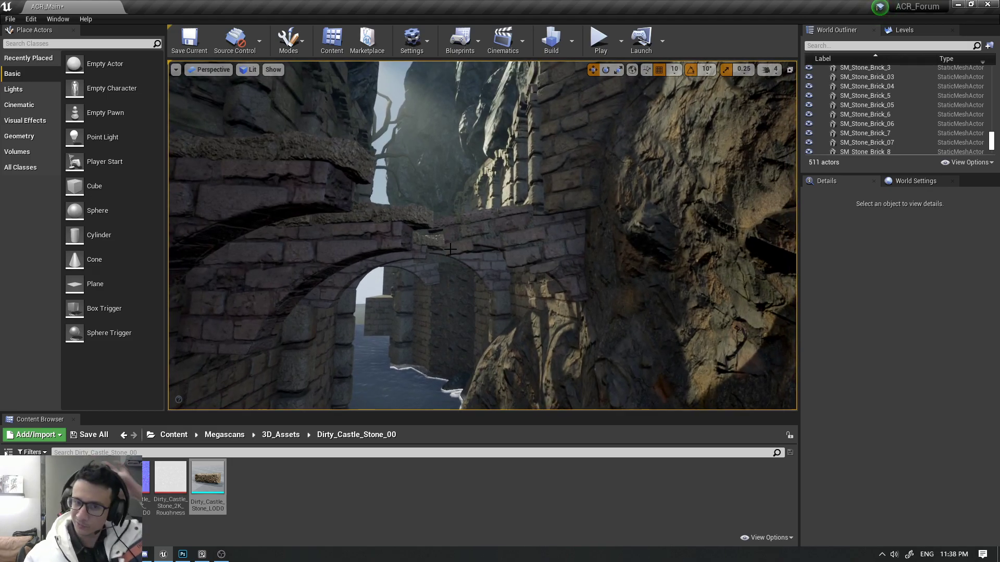
{"action": "right_click_drag", "start_coordinate": [606, 256], "coordinate": [573, 245]}
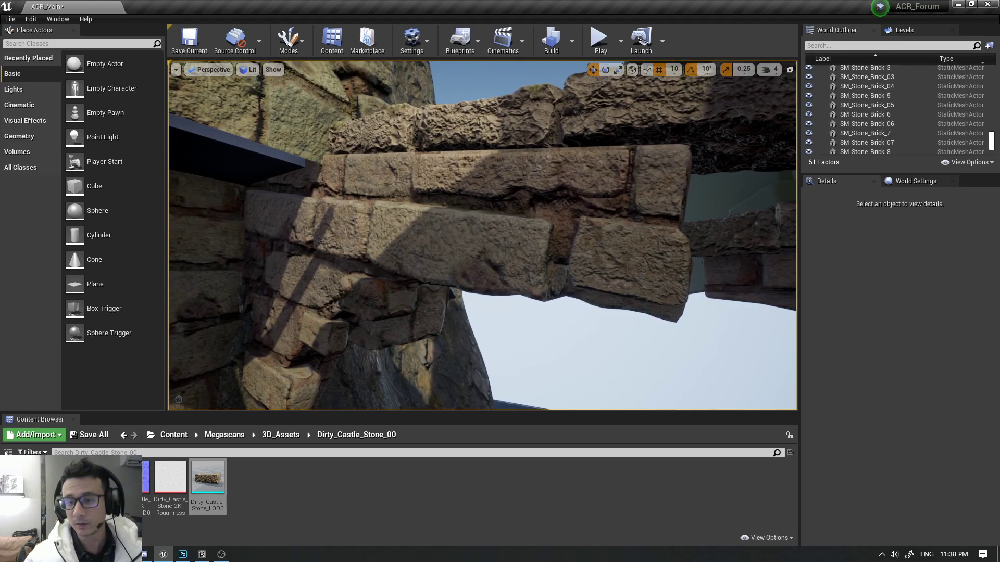
{"action": "right_click_drag", "start_coordinate": [600, 298], "coordinate": [600, 298]}
- Compare Unlit and Detail Lighting shading, return to Lit, and turn down the canyon
{"action": "key", "text": "alt+3"}
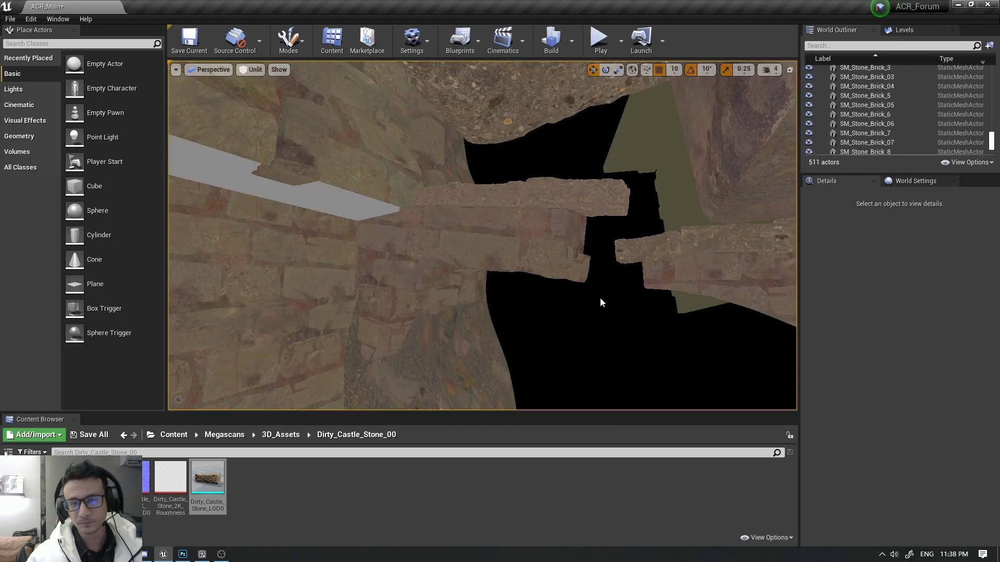
{"action": "key", "text": "alt+5"}
{"action": "key", "text": "alt+3"}
{"action": "key", "text": "alt+4"}
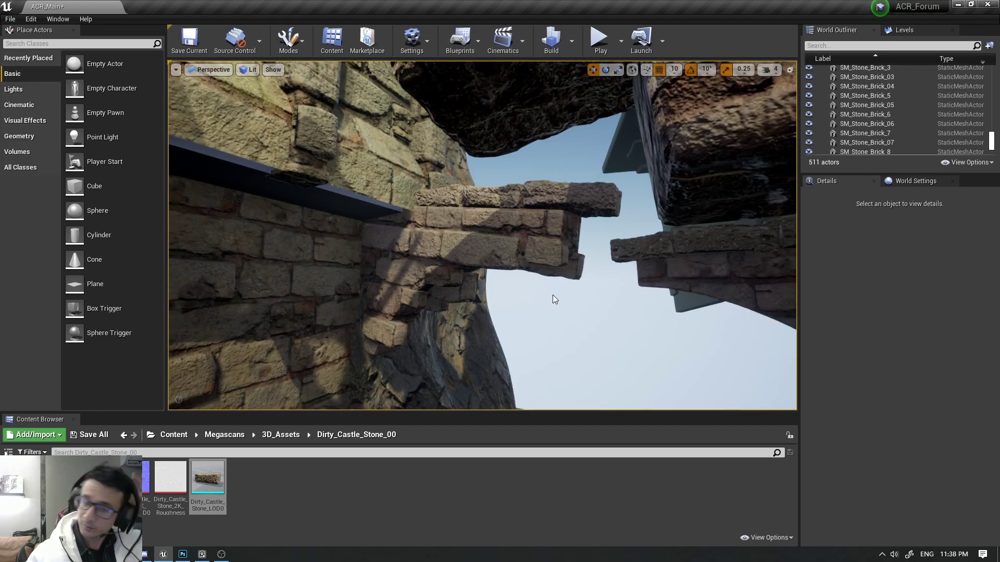
{"action": "right_click_drag", "start_coordinate": [560, 311], "coordinate": [560, 311]}
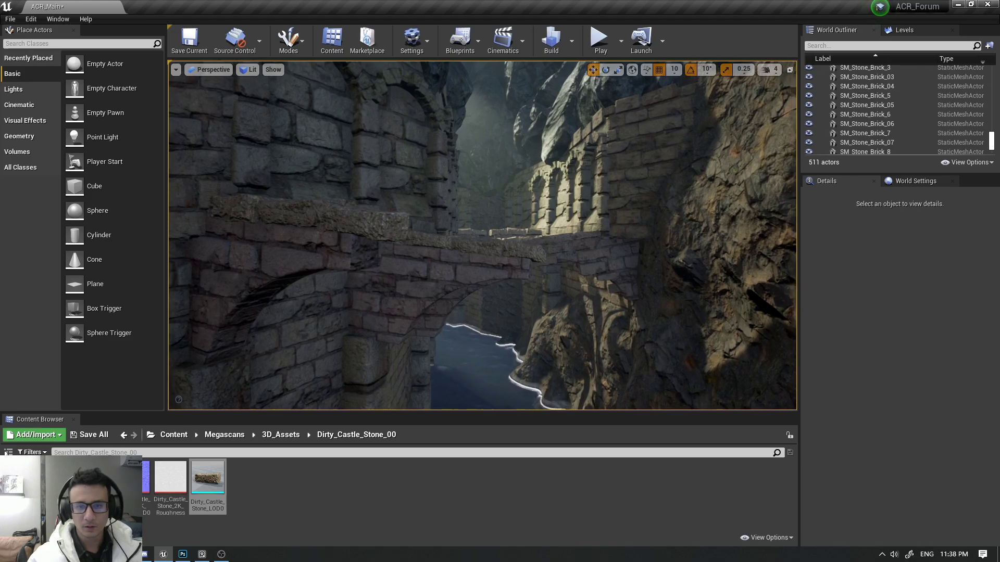
- Select arch pieces including BP_Arch_Half_2 while flying close to the lit stone wall
{"action": "left_click", "coordinate": [504, 278]}
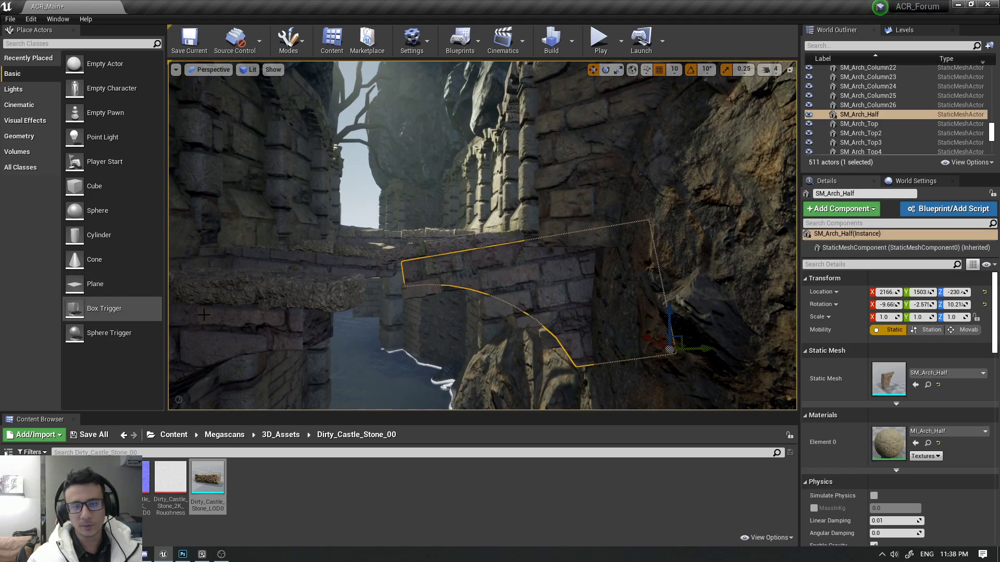
{"action": "left_click", "coordinate": [256, 323]}
{"action": "right_click_drag", "start_coordinate": [473, 276], "coordinate": [520, 277]}
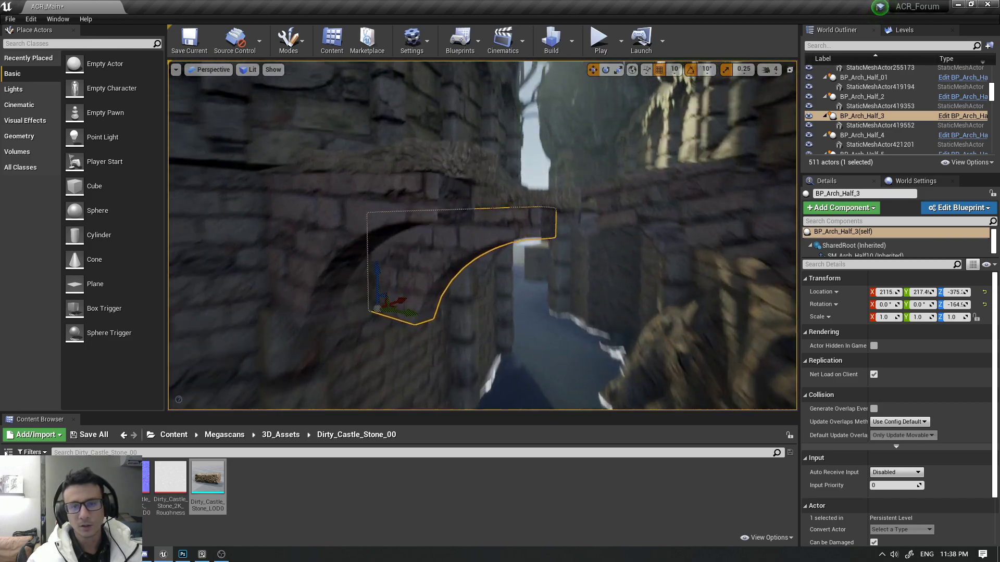
{"action": "left_click", "coordinate": [430, 162]}
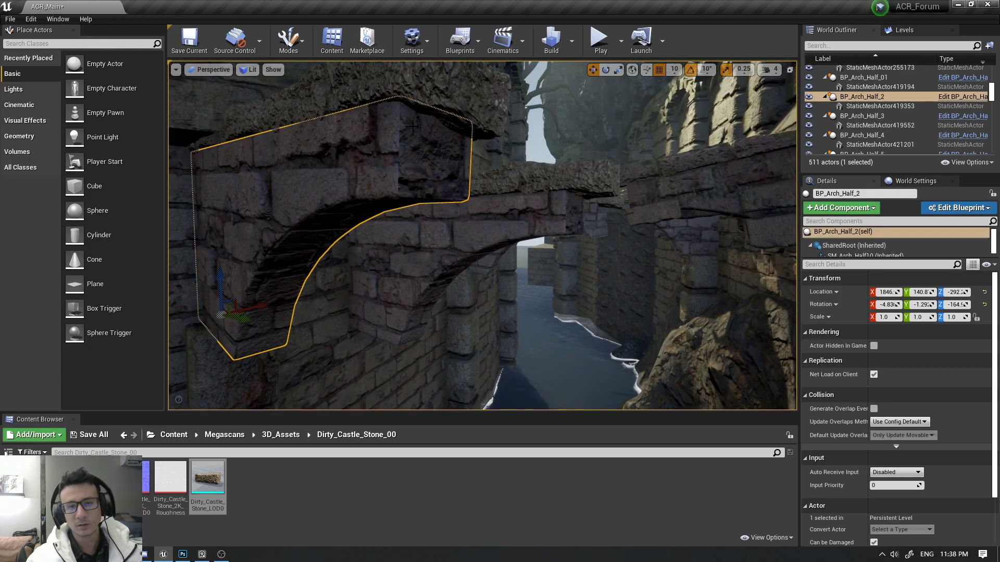
{"action": "right_click_drag", "start_coordinate": [533, 182], "coordinate": [516, 182]}
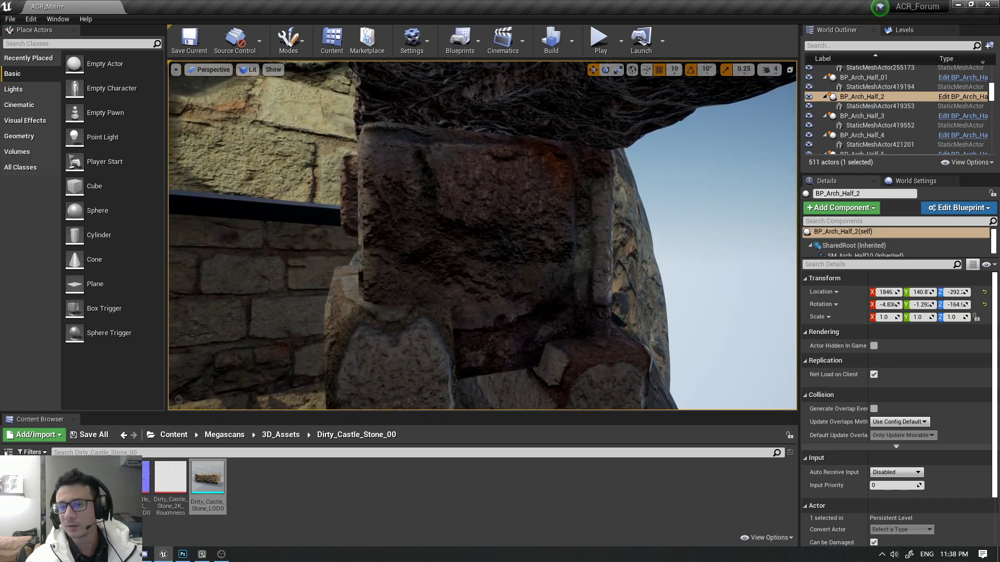
{"action": "key", "text": "Escape"}
- Fly through the gorge to the arched wall view and switch the viewport to fullscreen
{"action": "right_click_drag", "start_coordinate": [482, 235], "coordinate": [469, 235]}
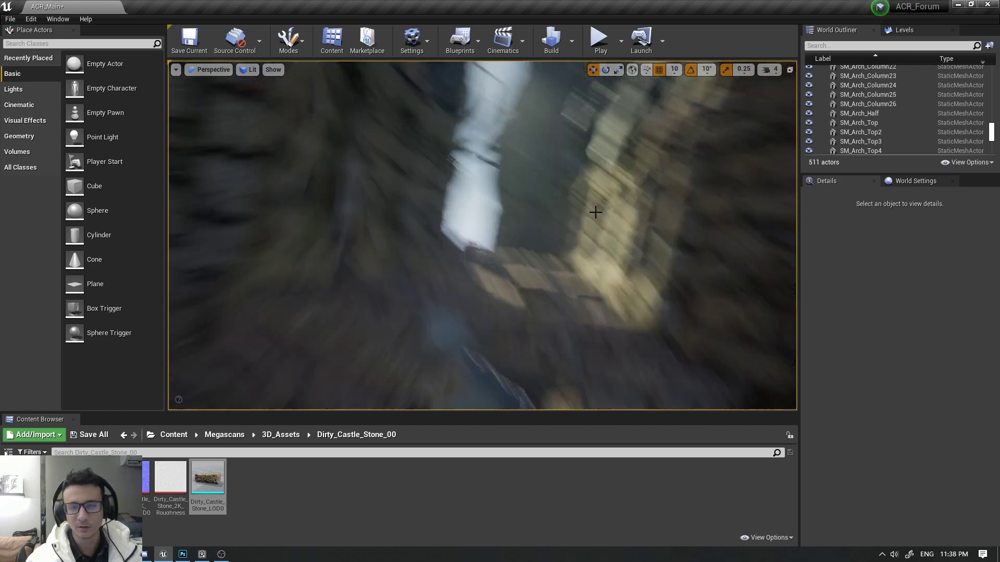
{"action": "right_click_drag", "start_coordinate": [600, 226], "coordinate": [600, 226]}
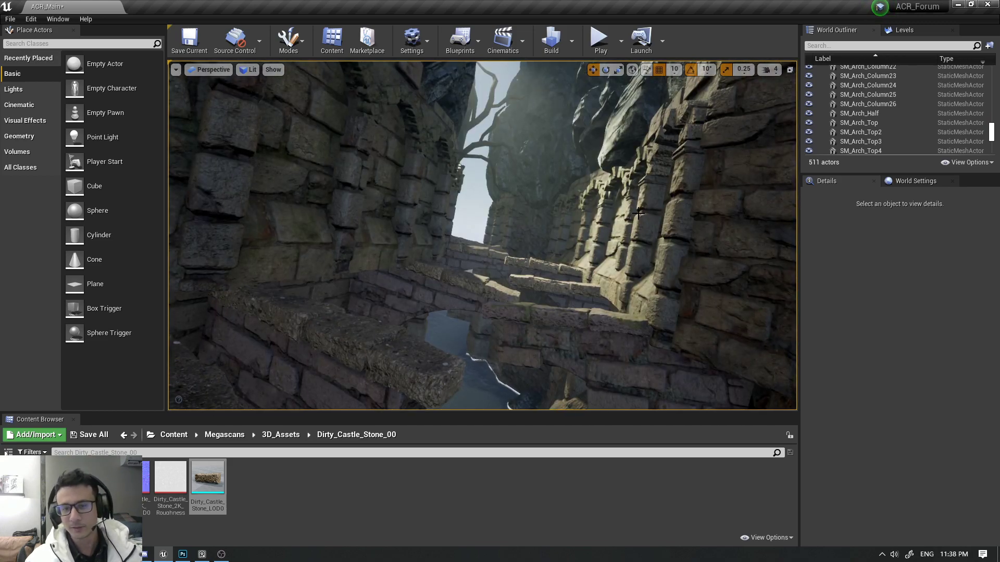
{"action": "right_click_drag", "start_coordinate": [426, 268], "coordinate": [426, 268]}
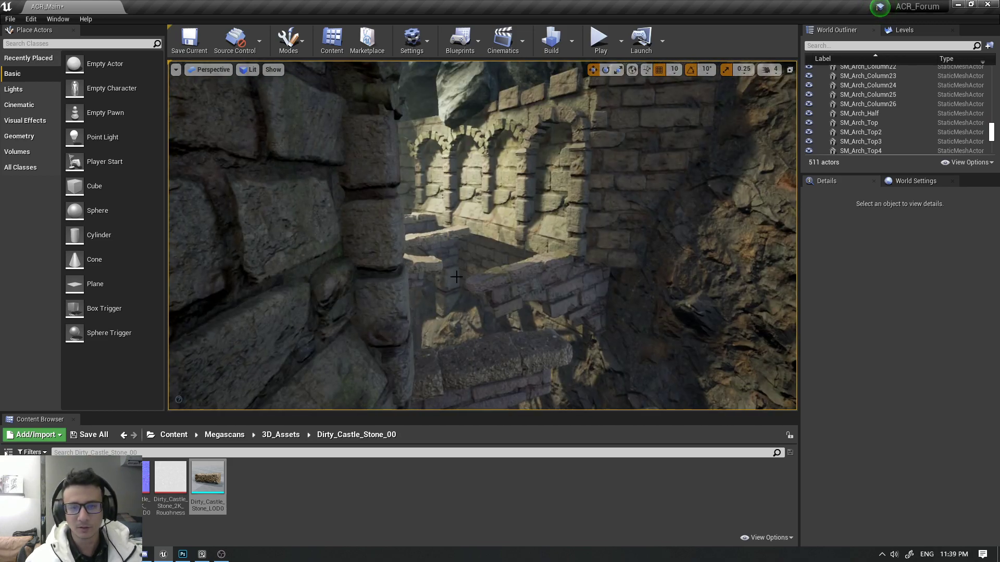
{"action": "right_click_drag", "start_coordinate": [541, 287], "coordinate": [541, 287]}
{"action": "left_click", "coordinate": [541, 288]}
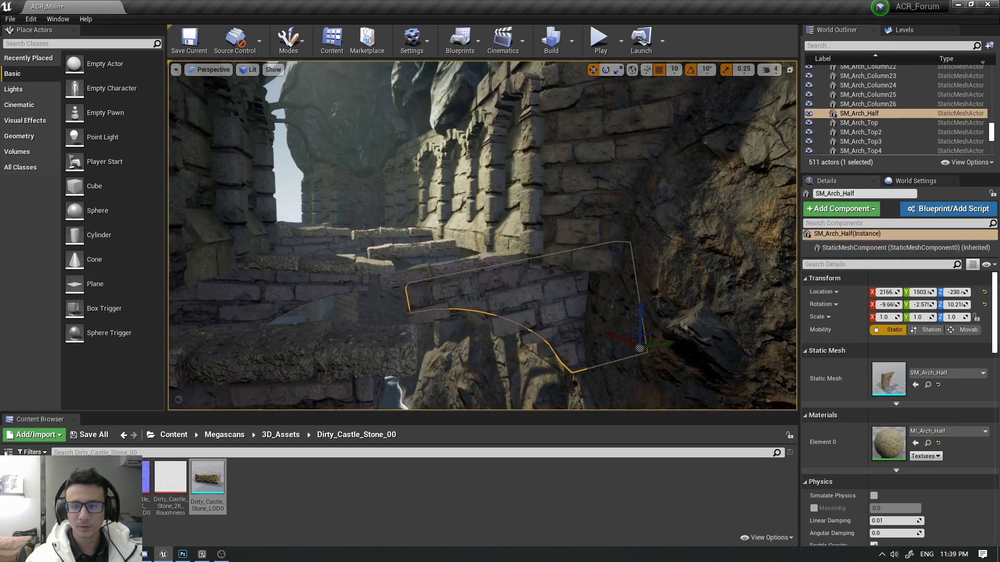
{"action": "key", "text": "Escape"}
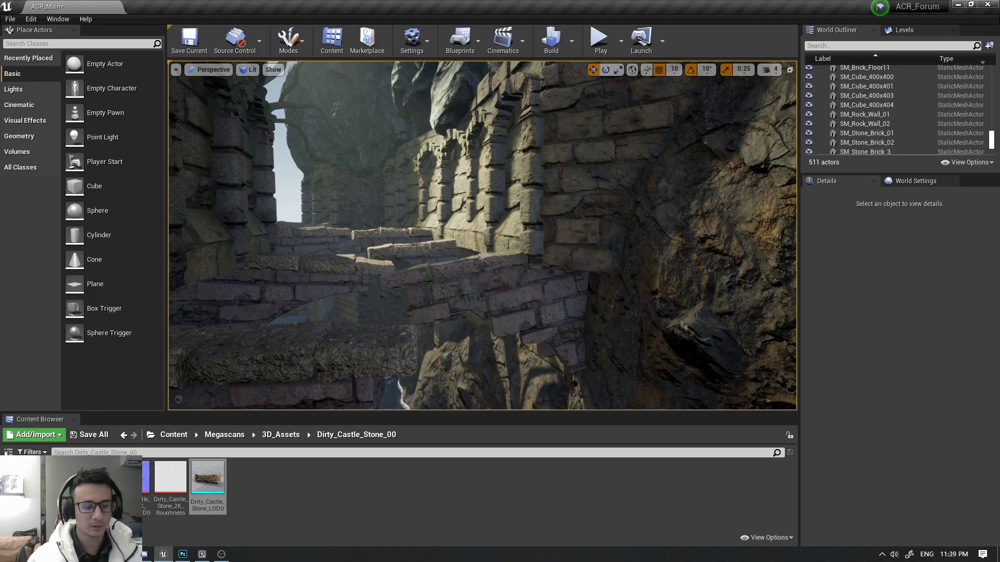
{"action": "key", "text": "F11"}
{"action": "right_click_drag", "start_coordinate": [655, 270], "coordinate": [655, 270]}
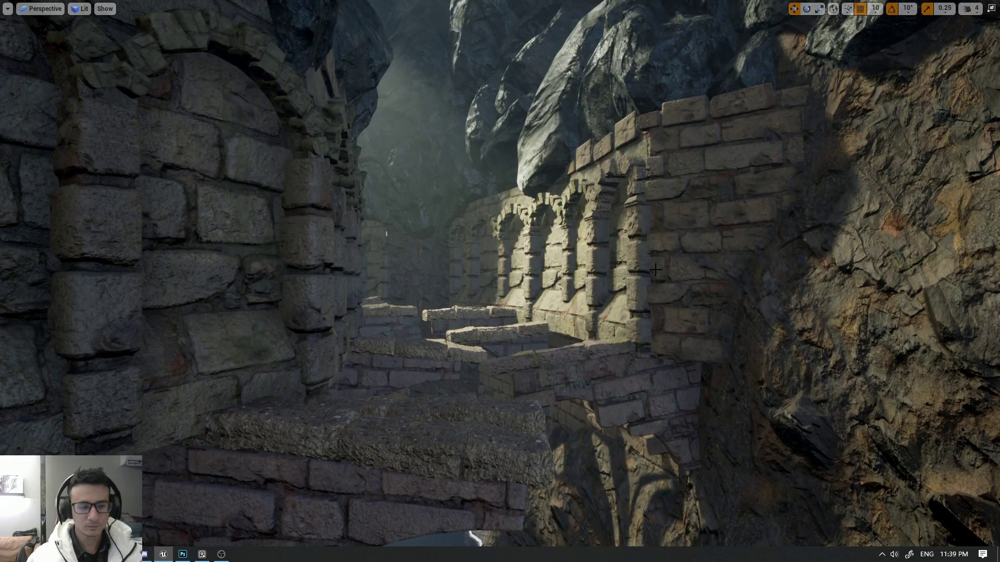
- Capture the full viewport and paste it into the Photoshop document as a new layer
{"action": "key", "text": "Print"}
{"action": "left_click_drag", "start_coordinate": [1, 1], "coordinate": [994, 543]}
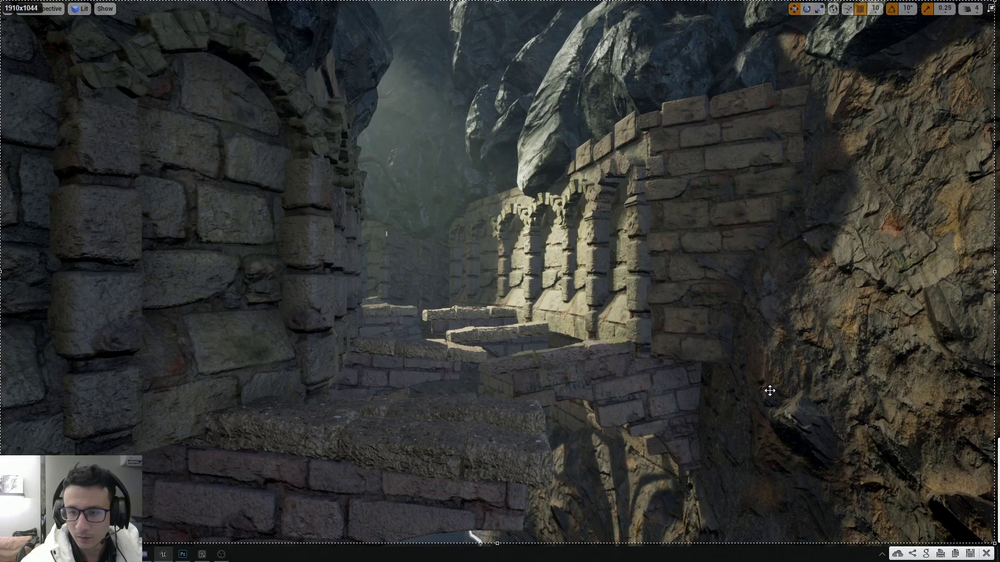
{"action": "key", "text": "ctrl+c"}
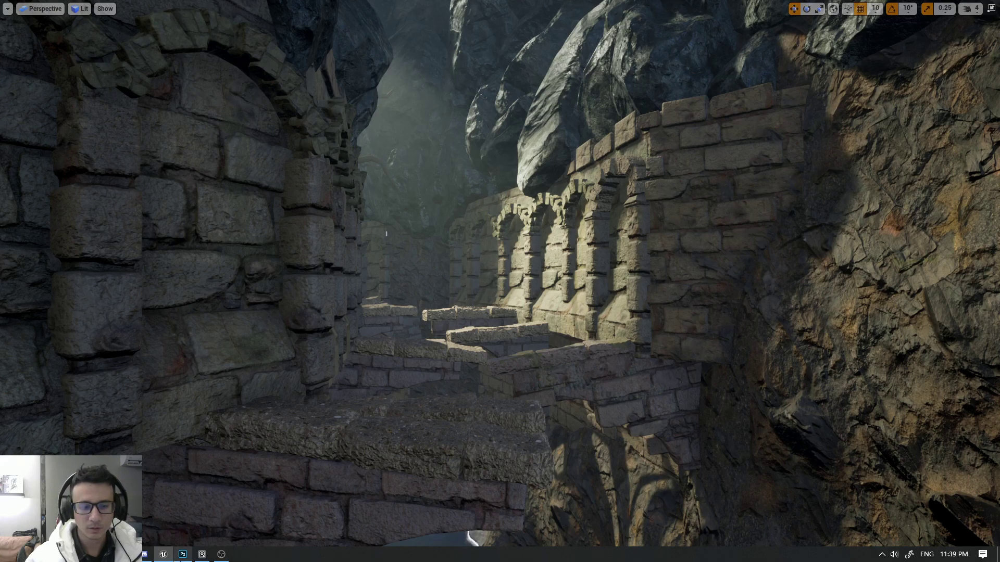
{"action": "key", "text": "alt+Tab"}
{"action": "key", "text": "ctrl+v"}
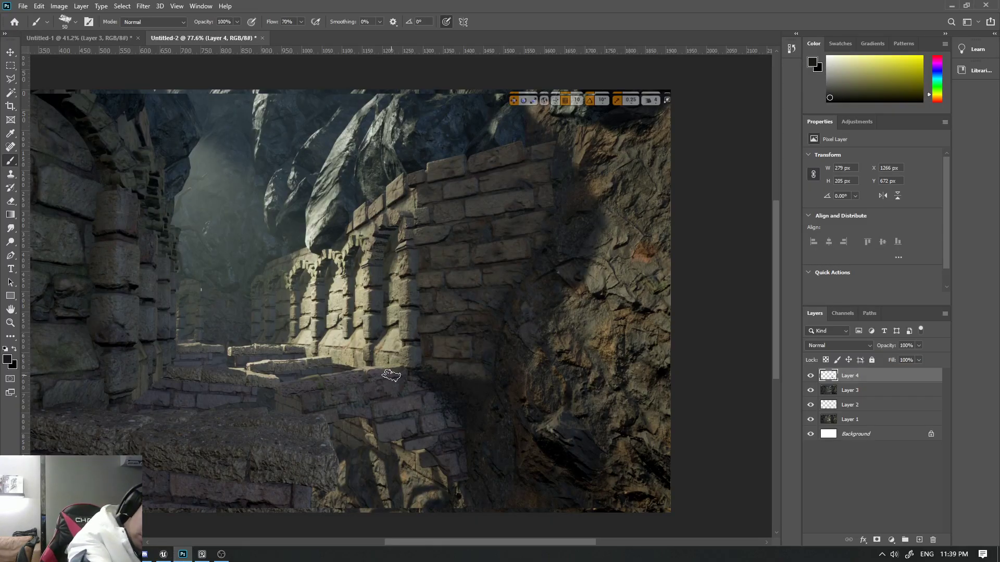
{"action": "key", "text": "alt+Tab"}
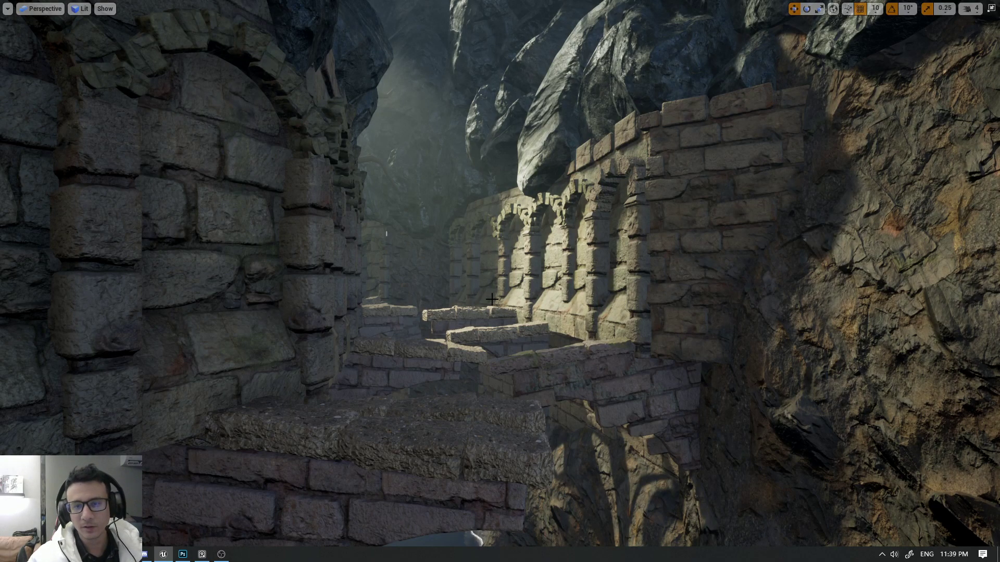
- Fly up by the large rock, frame the arches and steps, and mark a 1439x936 capture area
{"action": "right_click_drag", "start_coordinate": [495, 302], "coordinate": [501, 262]}
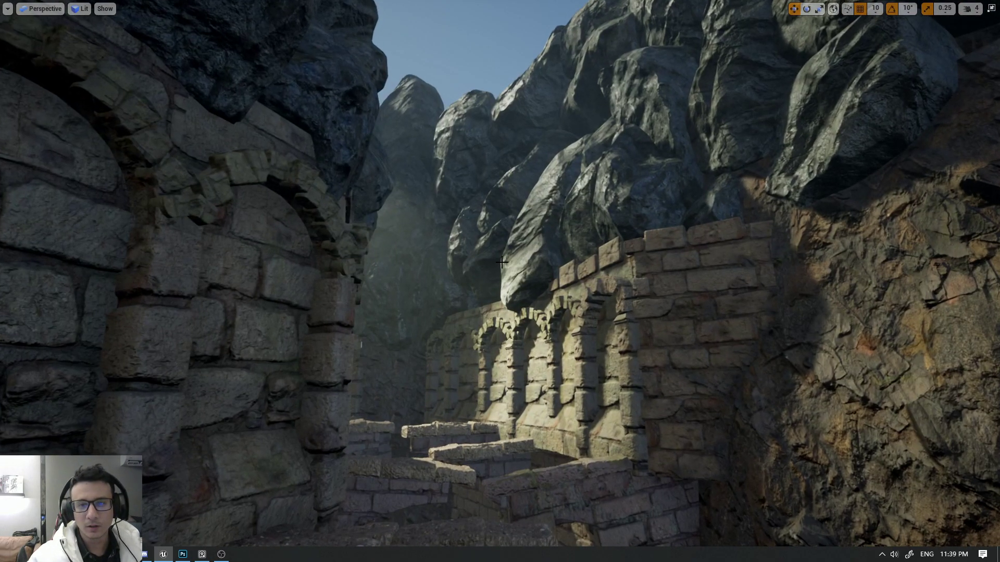
{"action": "left_click", "coordinate": [505, 260]}
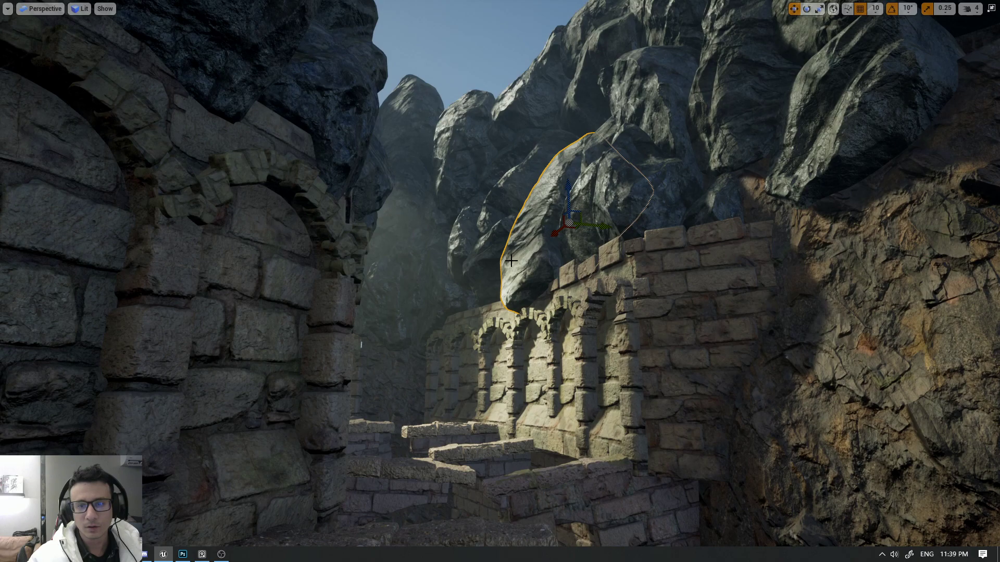
{"action": "right_click_drag", "start_coordinate": [510, 262], "coordinate": [511, 261]}
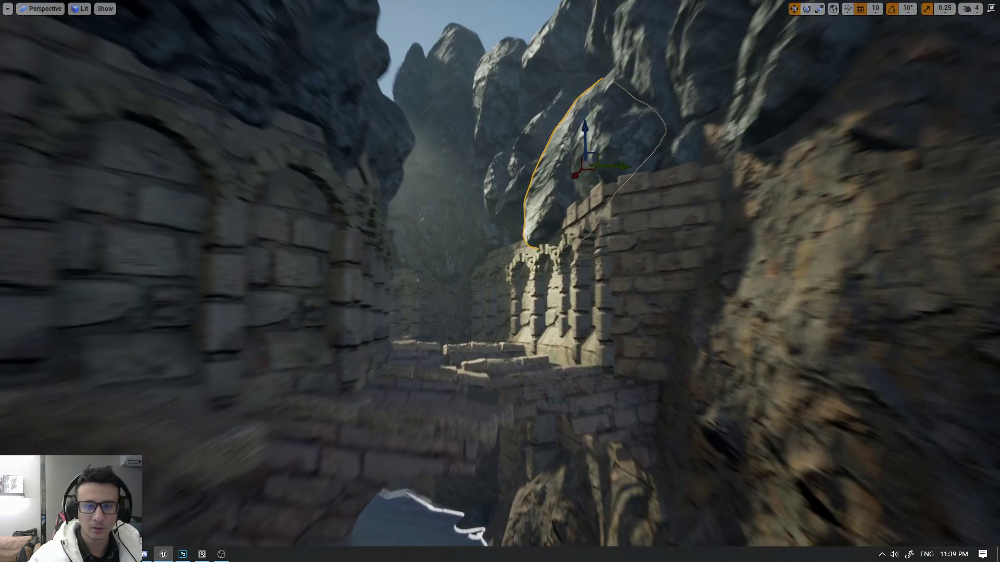
{"action": "right_click_drag", "start_coordinate": [654, 197], "coordinate": [654, 197]}
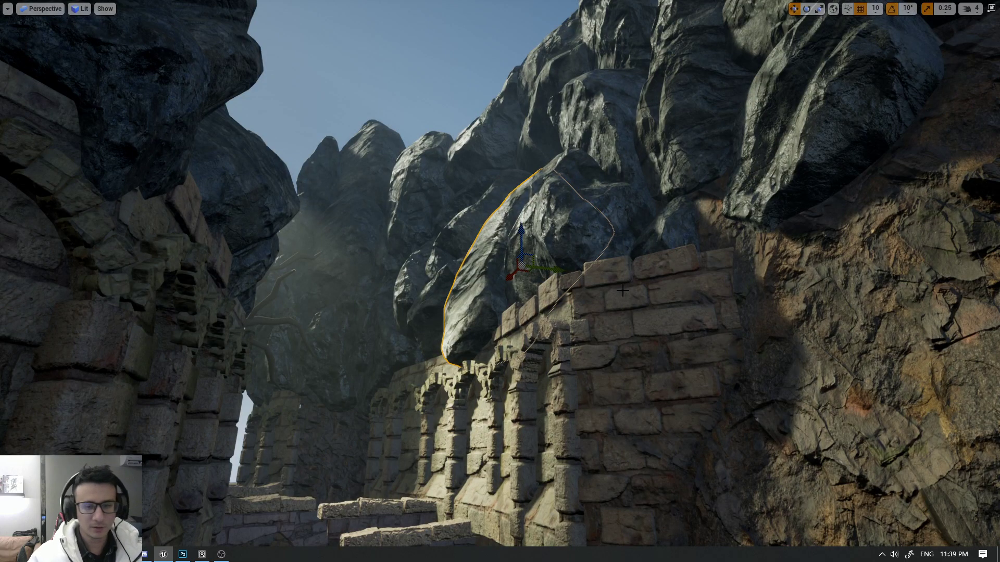
{"action": "right_click_drag", "start_coordinate": [623, 290], "coordinate": [702, 193]}
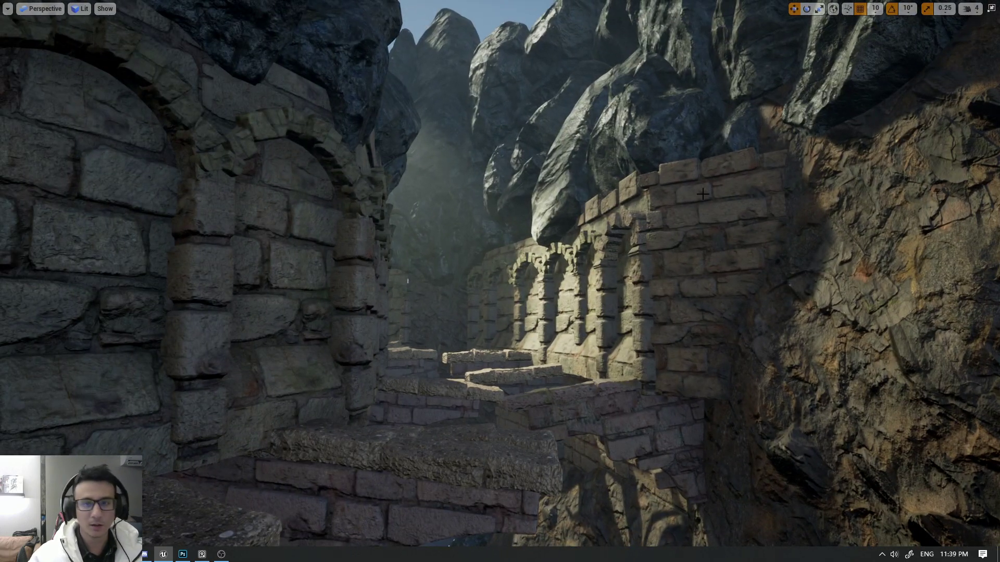
{"action": "key", "text": "Print"}
{"action": "left_click_drag", "start_coordinate": [829, 44], "coordinate": [79, 532]}
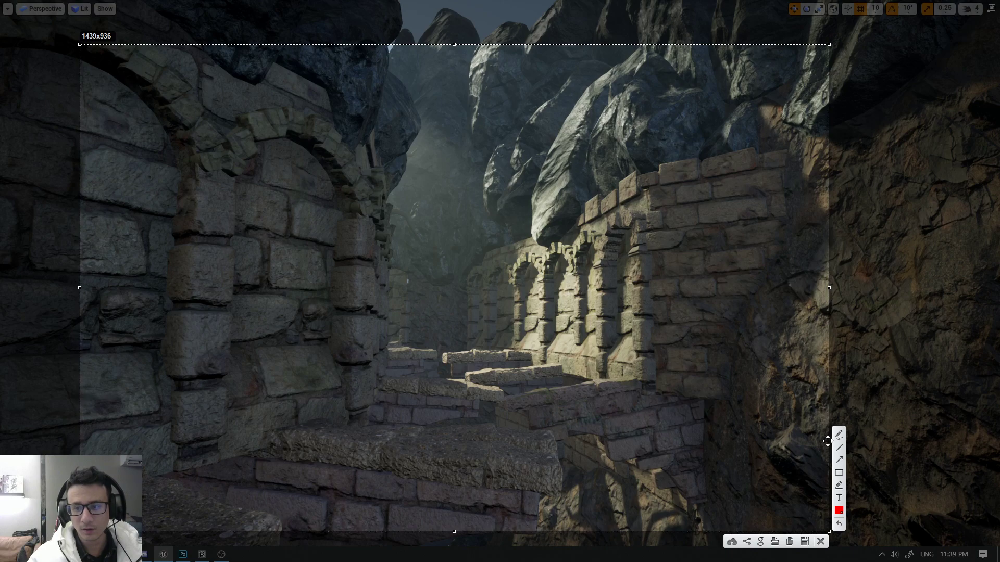
- Draw a red arrow down the big rock toward the arches with hatch marks, then close the capture
{"action": "left_click_drag", "start_coordinate": [628, 77], "coordinate": [597, 105]}
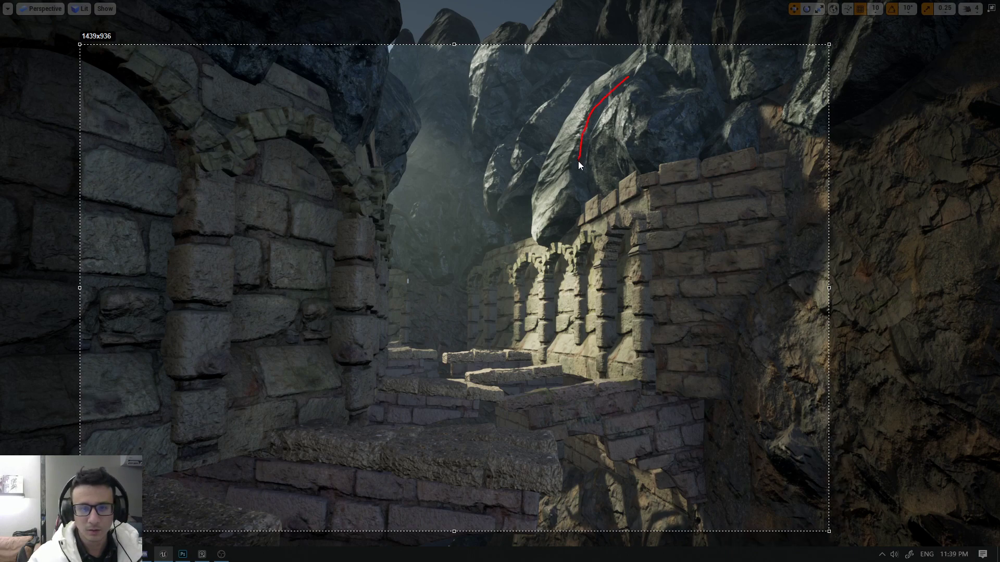
{"action": "mouse_move", "coordinate": [559, 205]}
{"action": "left_mouse_down"}
{"action": "mouse_move", "coordinate": [533, 244]}
{"action": "mouse_move", "coordinate": [554, 239]}
{"action": "left_mouse_up"}
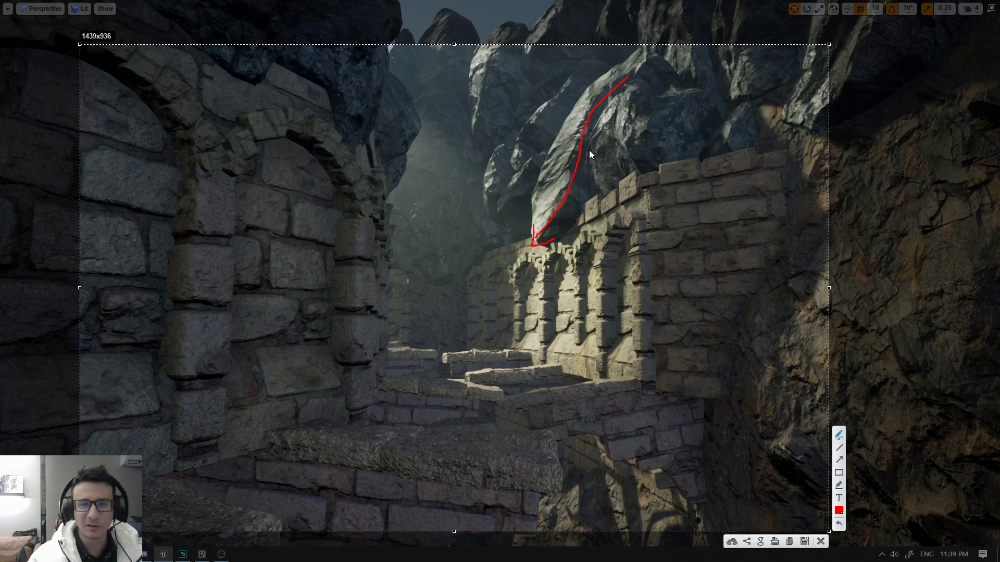
{"action": "left_click_drag", "start_coordinate": [564, 119], "coordinate": [579, 140]}
{"action": "mouse_move", "coordinate": [557, 132]}
{"action": "left_mouse_down"}
{"action": "mouse_move", "coordinate": [571, 166]}
{"action": "mouse_move", "coordinate": [546, 204]}
{"action": "left_mouse_up"}
{"action": "left_click_drag", "start_coordinate": [600, 232], "coordinate": [544, 226]}
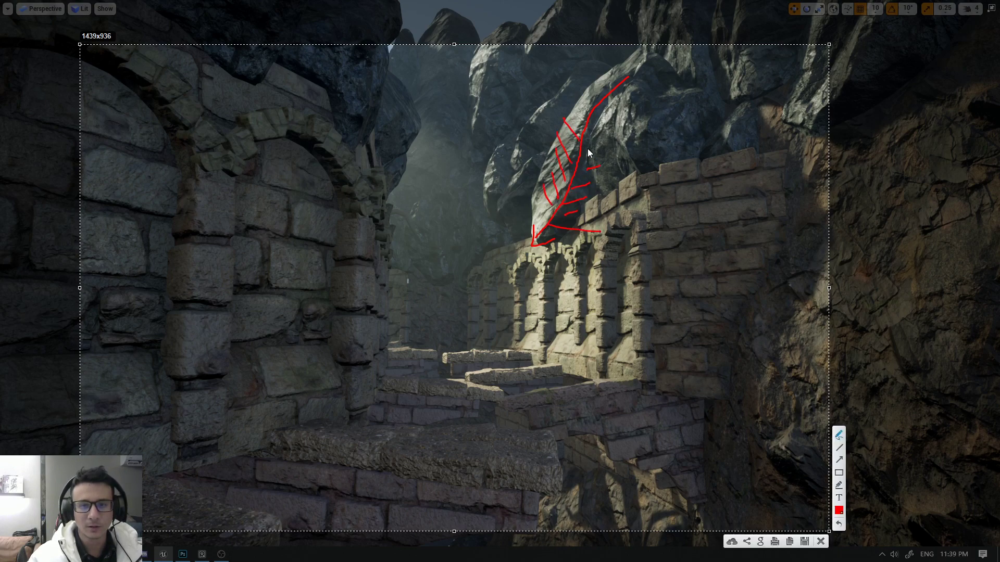
{"action": "left_click", "coordinate": [819, 540]}
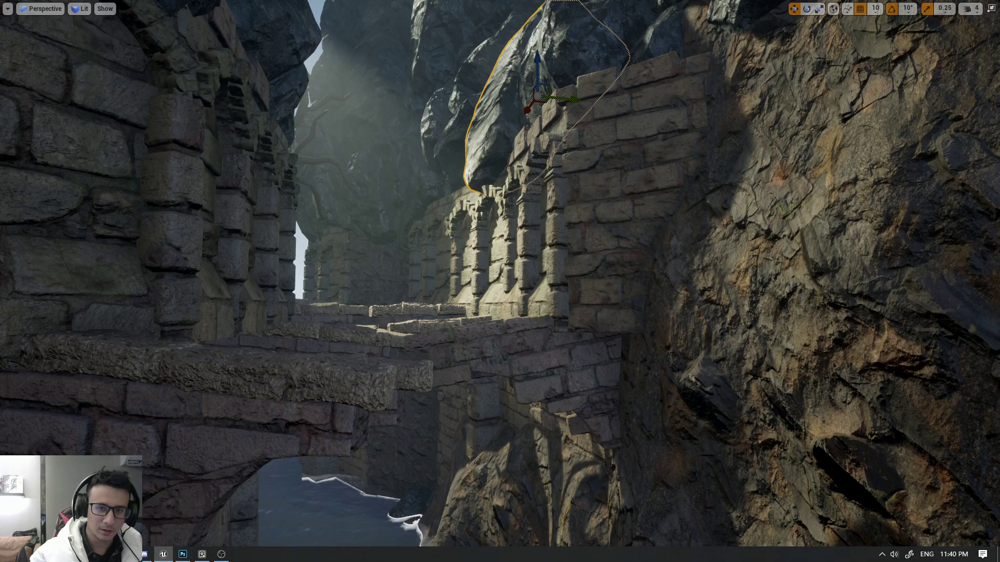
- Fly through the rocks and switch the viewport between Unlit and Detail Lighting modes
{"action": "right_click_drag", "start_coordinate": [508, 128], "coordinate": [508, 127]}
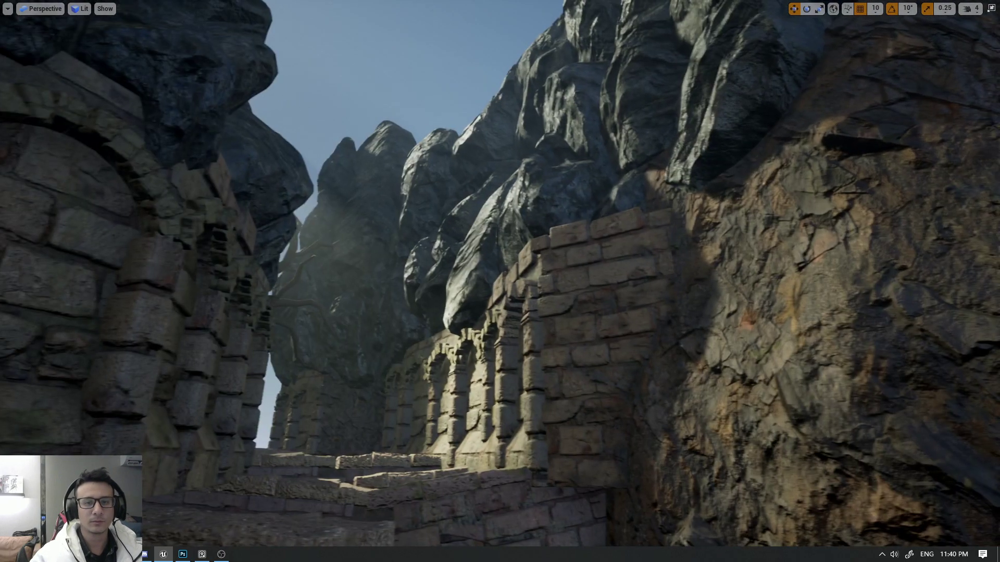
{"action": "right_click_drag", "start_coordinate": [464, 257], "coordinate": [441, 280]}
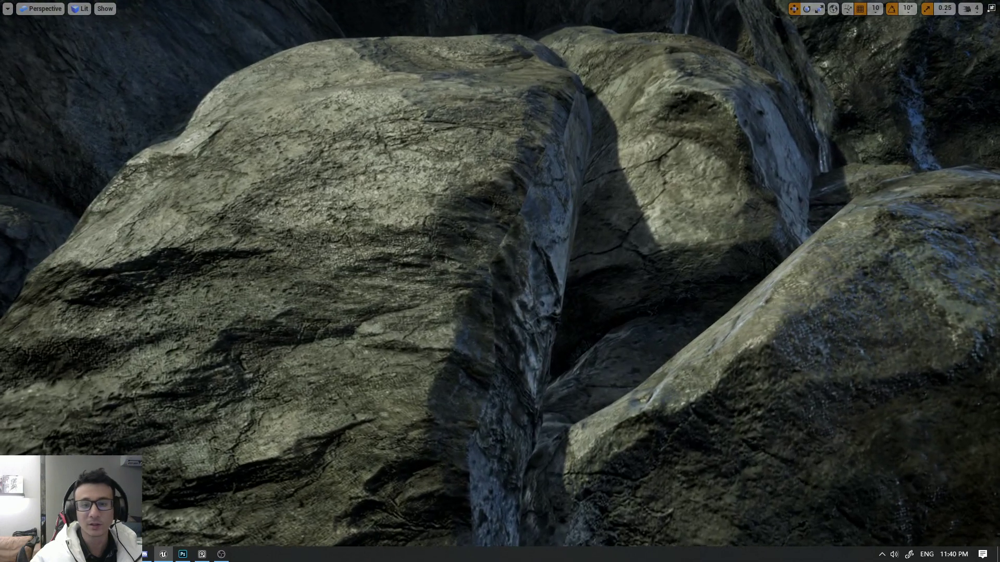
{"action": "right_click_drag", "start_coordinate": [438, 326], "coordinate": [448, 326]}
{"action": "key", "text": "alt+3"}
{"action": "left_click", "coordinate": [437, 305]}
{"action": "key", "text": "alt+5"}
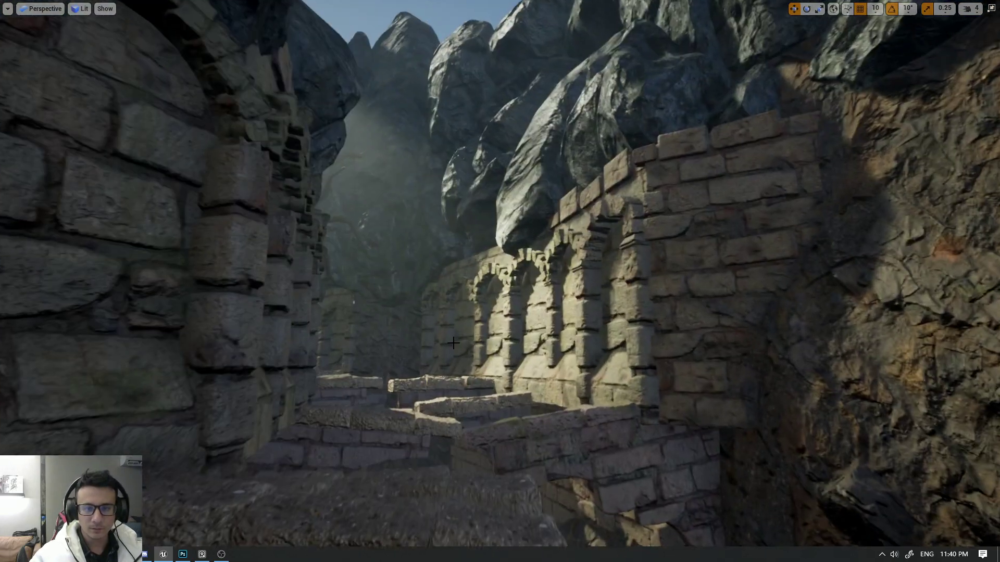
{"action": "right_click_drag", "start_coordinate": [447, 326], "coordinate": [448, 344]}
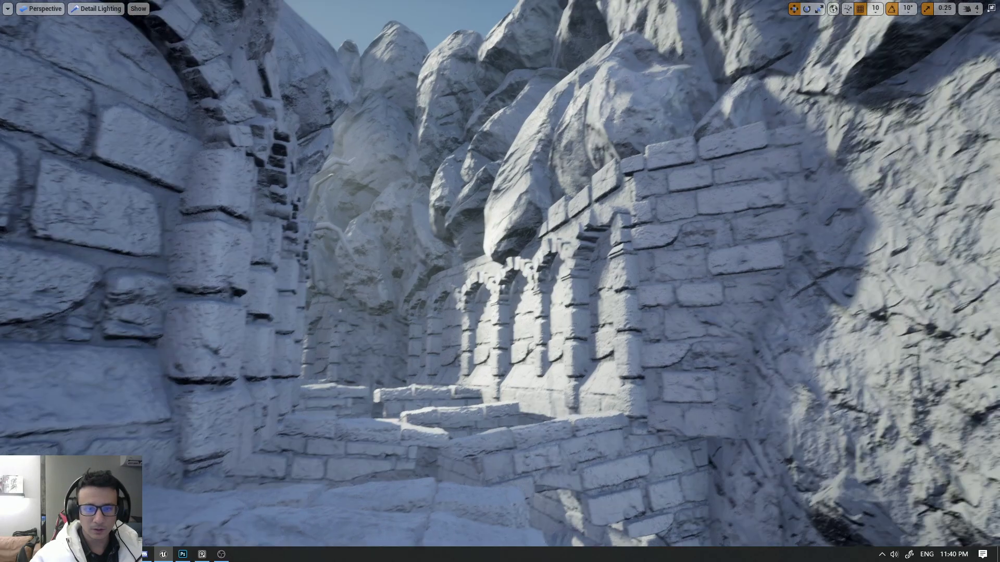
- View the corridor in the World Normal buffer visualization, then return to Lit
{"action": "left_click", "coordinate": [96, 8]}
{"action": "mouse_move", "coordinate": [132, 147]}
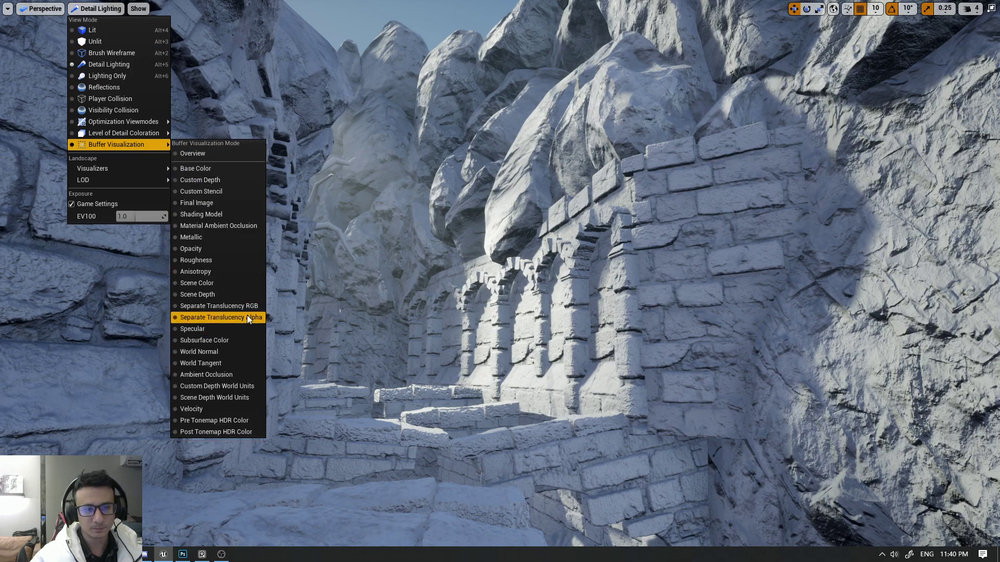
{"action": "left_click", "coordinate": [232, 351]}
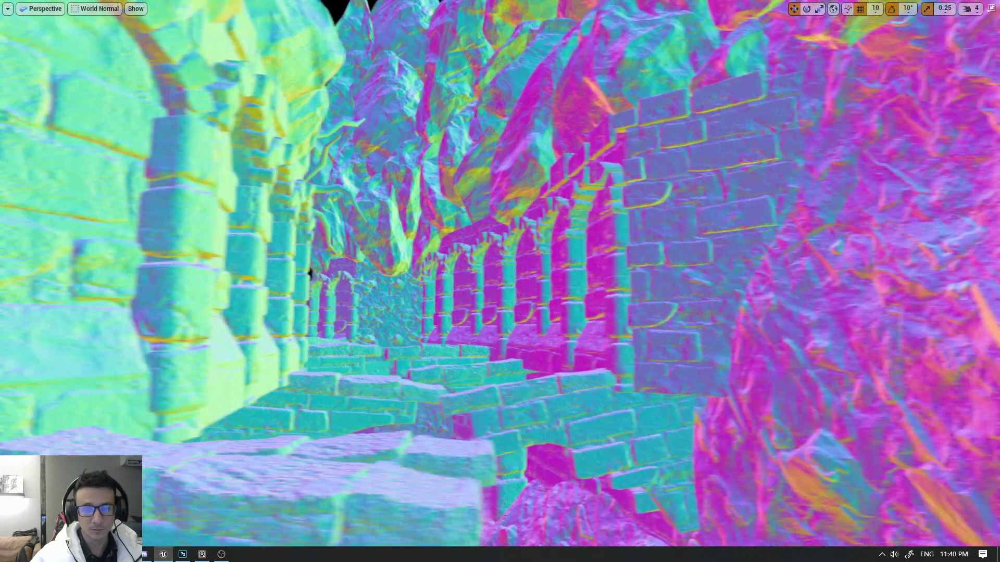
{"action": "left_click_drag", "start_coordinate": [411, 356], "coordinate": [410, 356]}
{"action": "right_click_drag", "start_coordinate": [416, 352], "coordinate": [417, 353]}
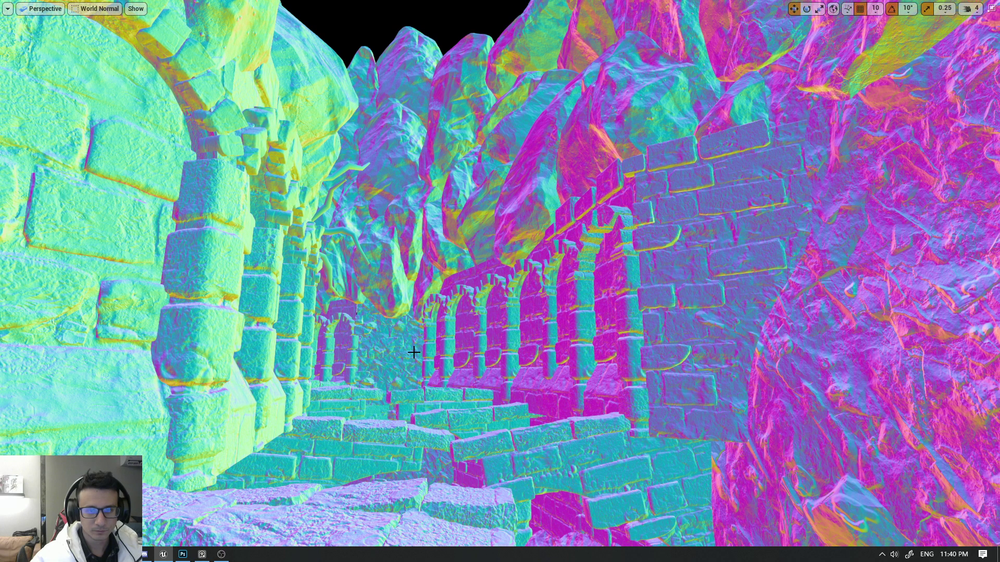
{"action": "key", "text": "alt+4"}
{"action": "key", "text": "alt+5"}
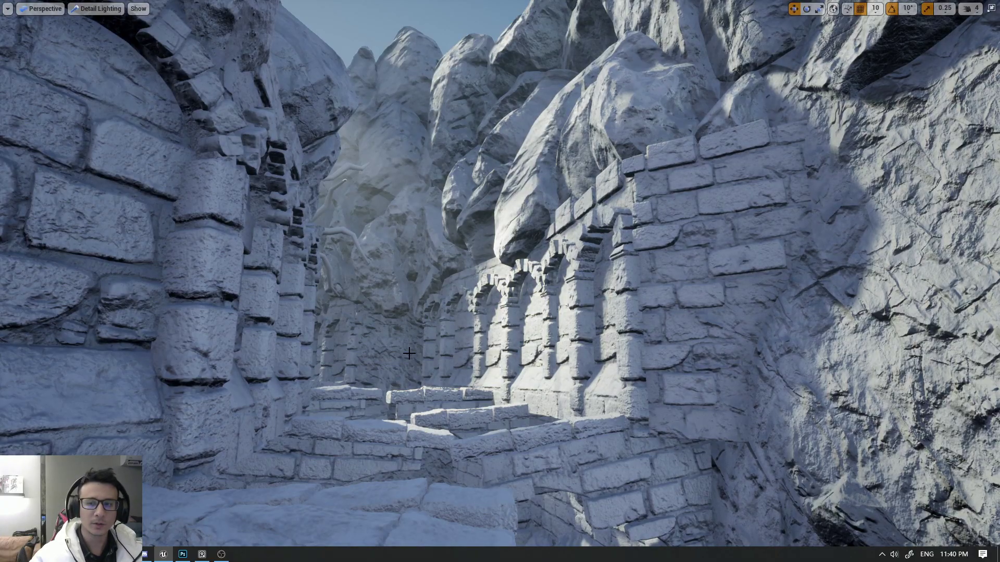
{"action": "key", "text": "alt+4"}
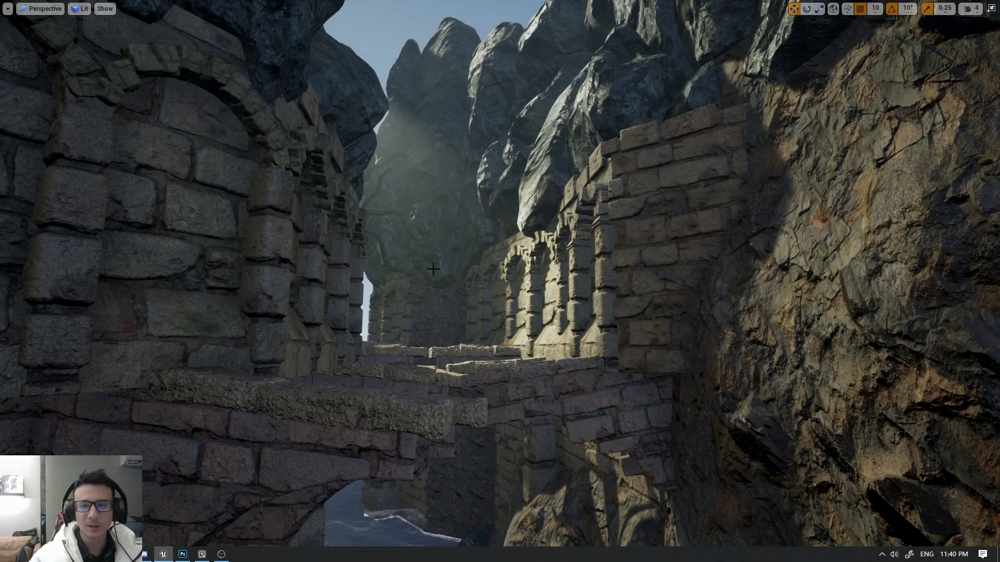
- Move close to the bridge stone blocks and compare the Detail Lighting, Unlit and Lit view modes
{"action": "left_click", "coordinate": [521, 207]}
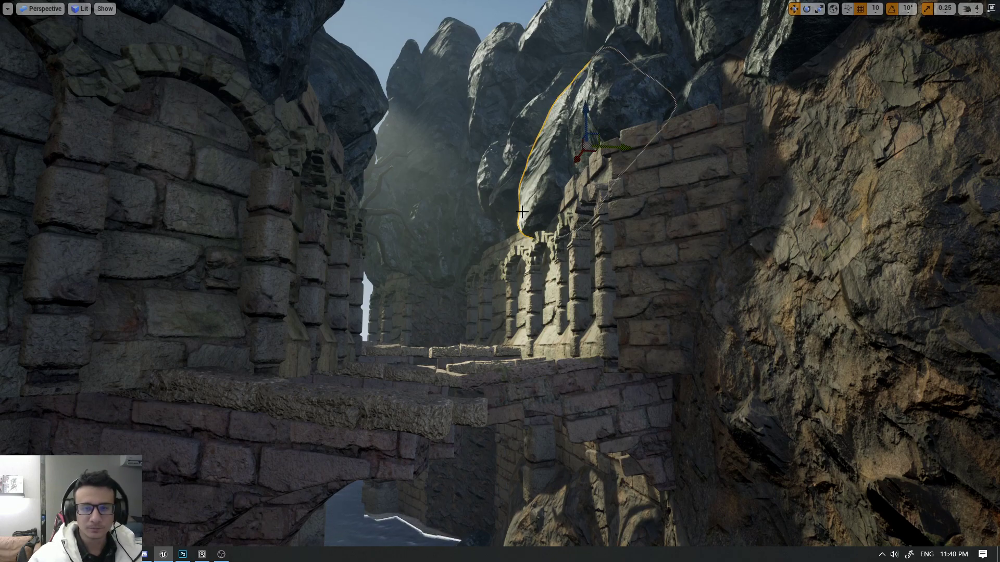
{"action": "key", "text": "Escape"}
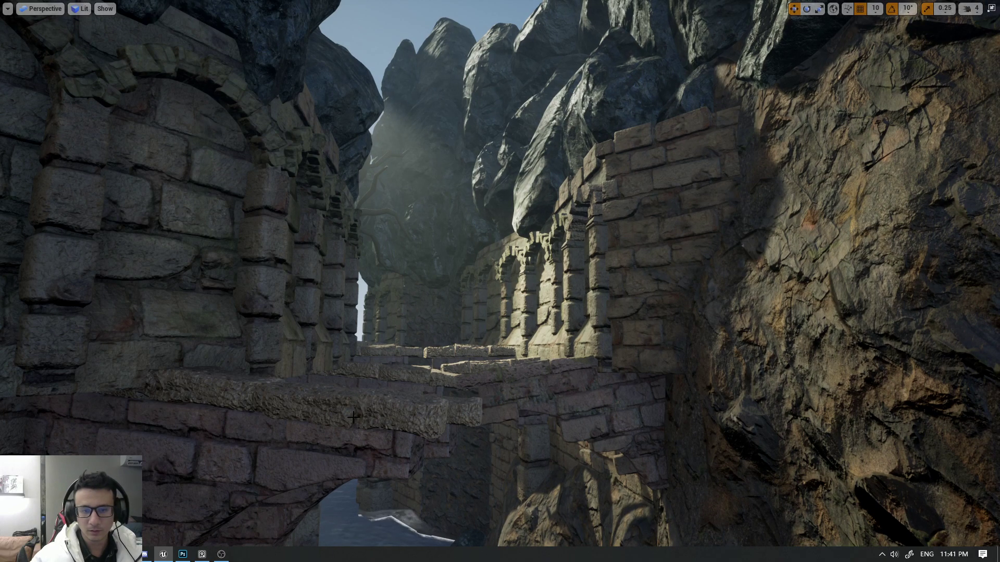
{"action": "left_click", "coordinate": [354, 417]}
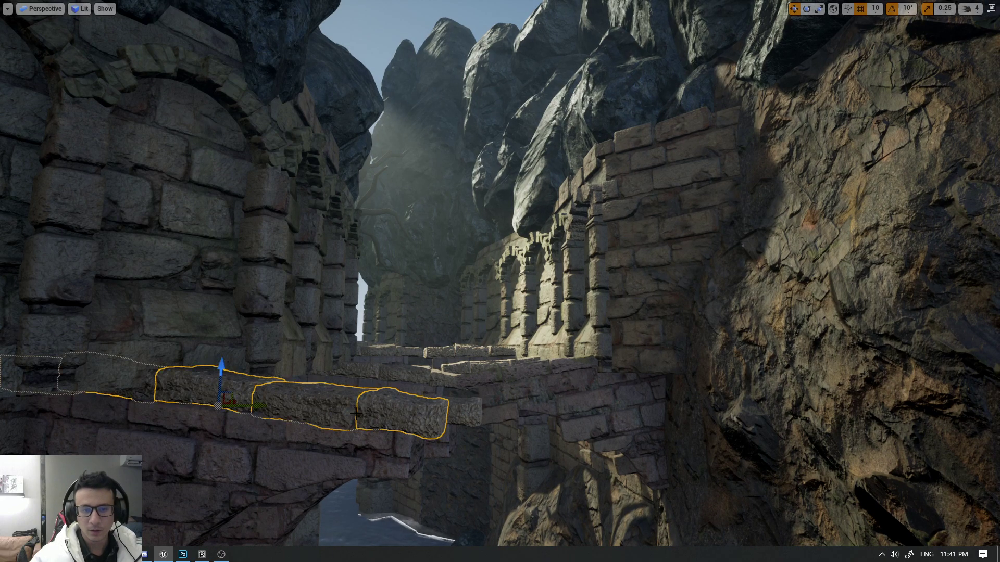
{"action": "mouse_move", "coordinate": [354, 416]}
{"action": "right_mouse_down"}
{"action": "mouse_move", "coordinate": [333, 411]}
{"action": "mouse_move", "coordinate": [355, 414]}
{"action": "right_mouse_up"}
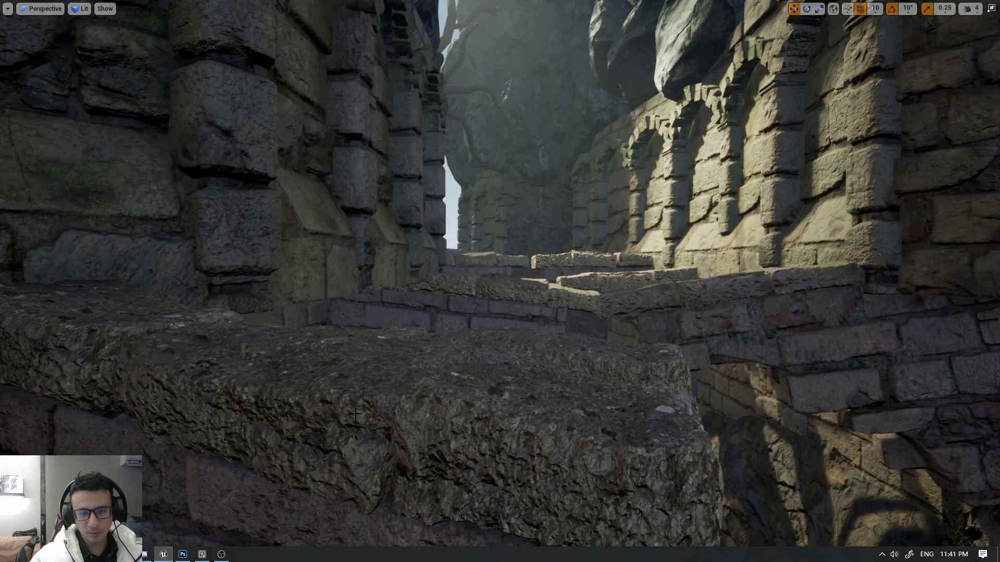
{"action": "key", "text": "alt+5"}
{"action": "key", "text": "alt+3"}
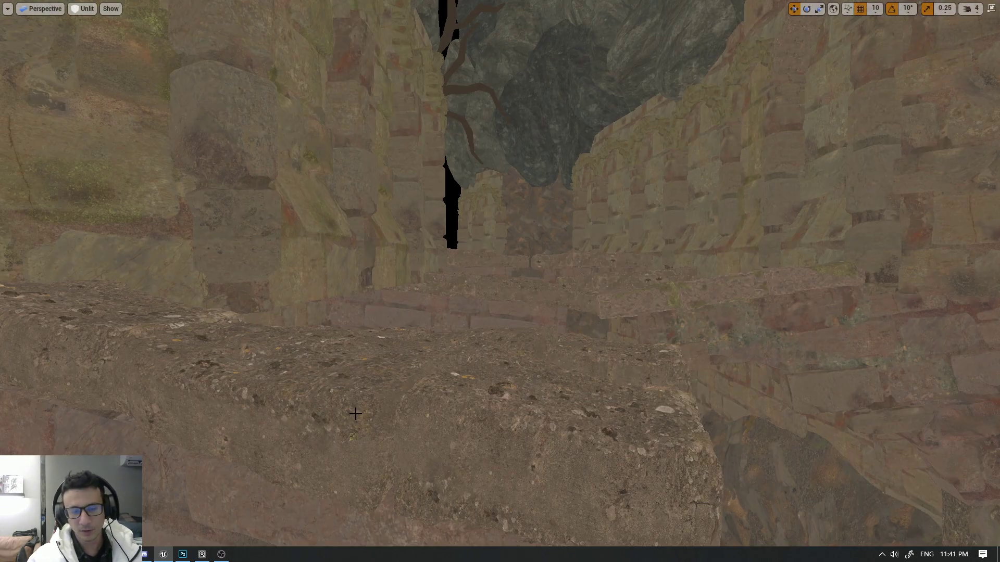
{"action": "key", "text": "alt+4"}
{"action": "right_click_drag", "start_coordinate": [352, 413], "coordinate": [353, 413]}
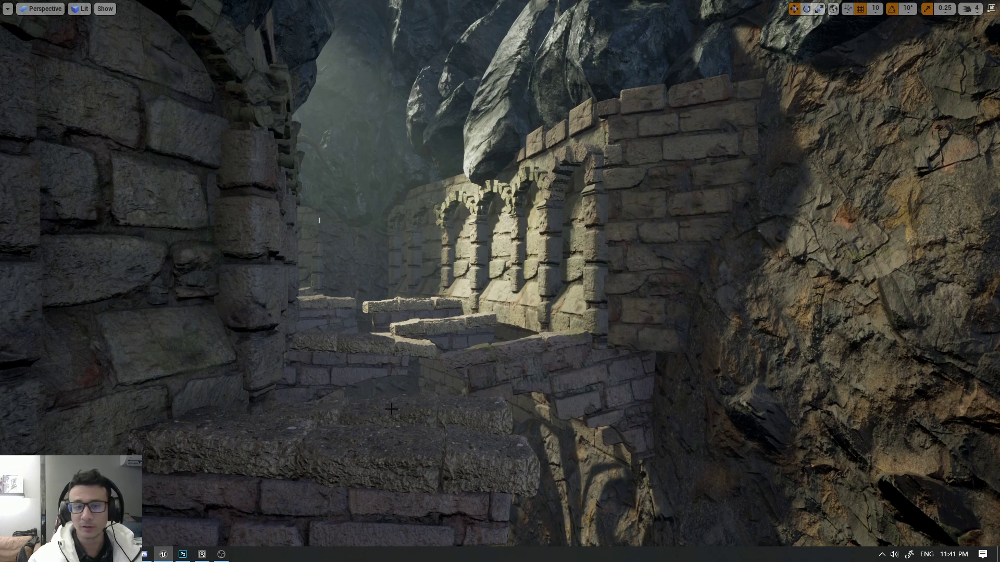
- Focus on the stone slab near the water and view the walls in Detail Lighting mode
{"action": "left_click", "coordinate": [388, 460]}
{"action": "key", "text": "Escape"}
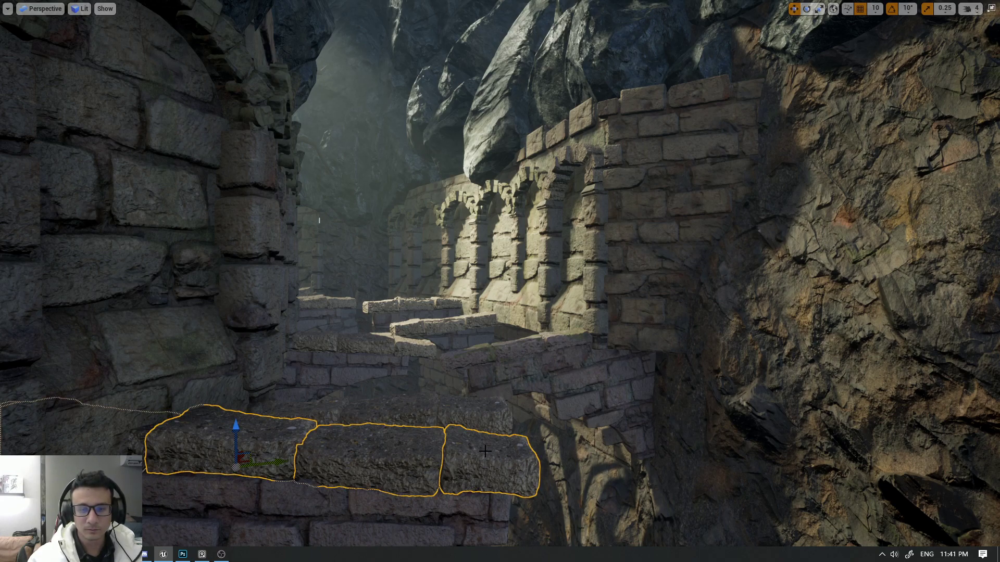
{"action": "right_click_drag", "start_coordinate": [485, 451], "coordinate": [426, 341]}
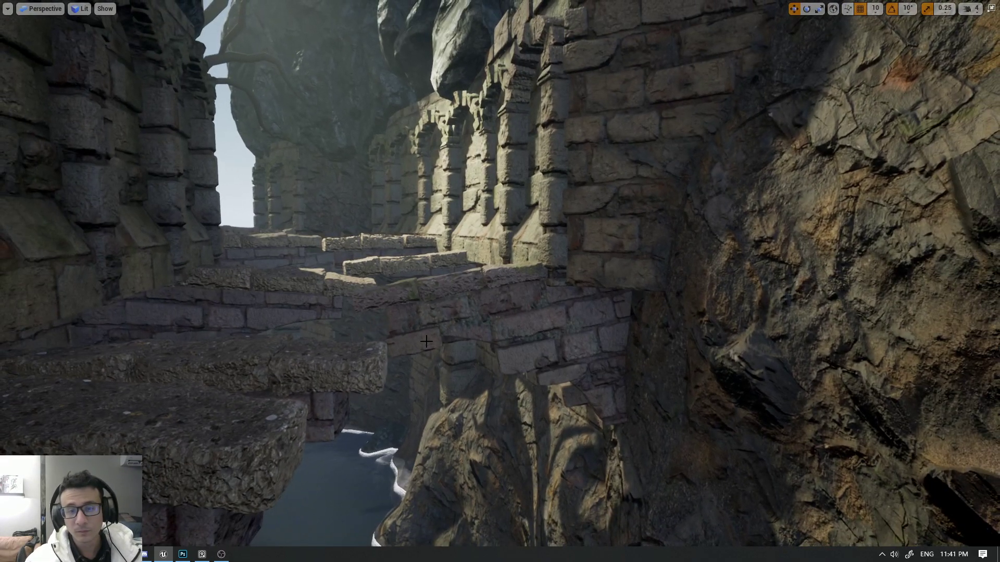
{"action": "left_click", "coordinate": [401, 289]}
{"action": "key", "text": "f"}
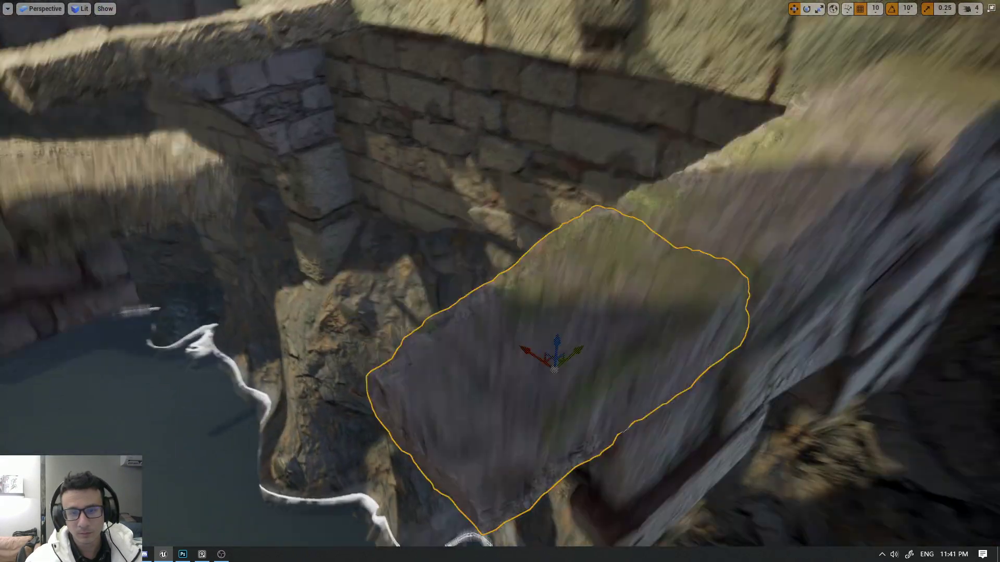
{"action": "right_click_drag", "start_coordinate": [401, 289], "coordinate": [416, 271]}
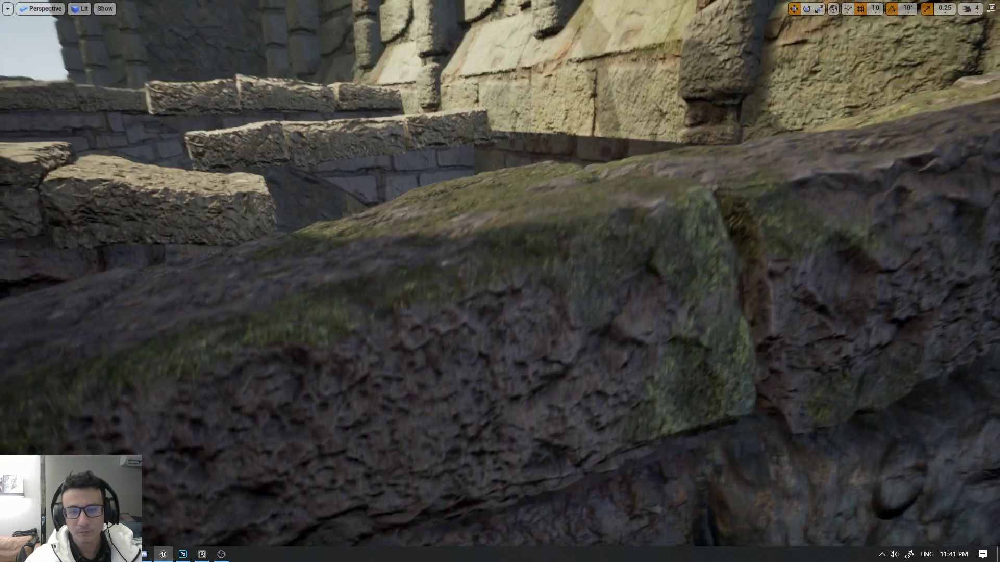
{"action": "key", "text": "alt+3"}
{"action": "key", "text": "alt+5"}
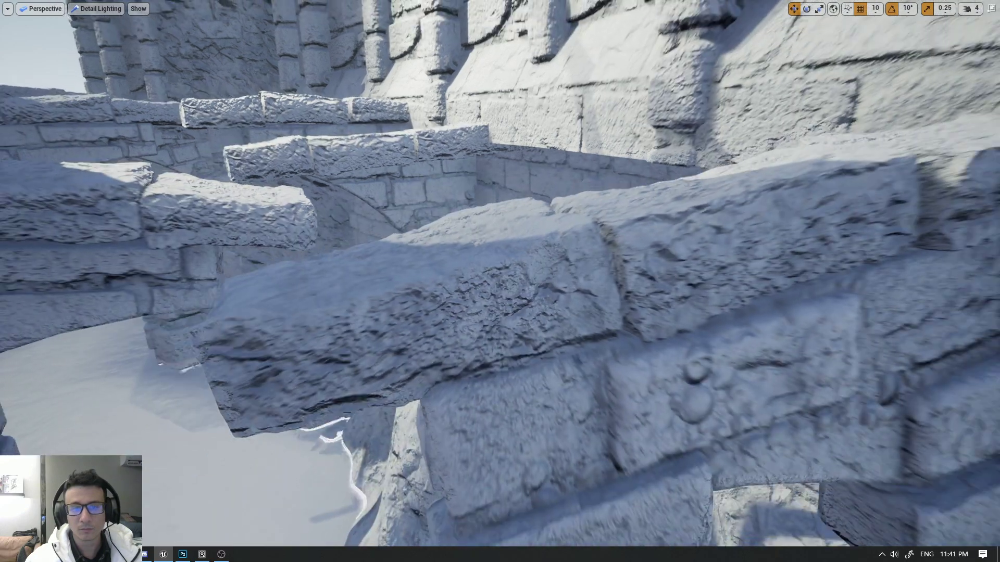
- Compare Lighting Only and Detail Lighting views of the bridge stones, then return to Lit
{"action": "right_click_drag", "start_coordinate": [388, 330], "coordinate": [395, 317]}
{"action": "key", "text": "alt+4"}
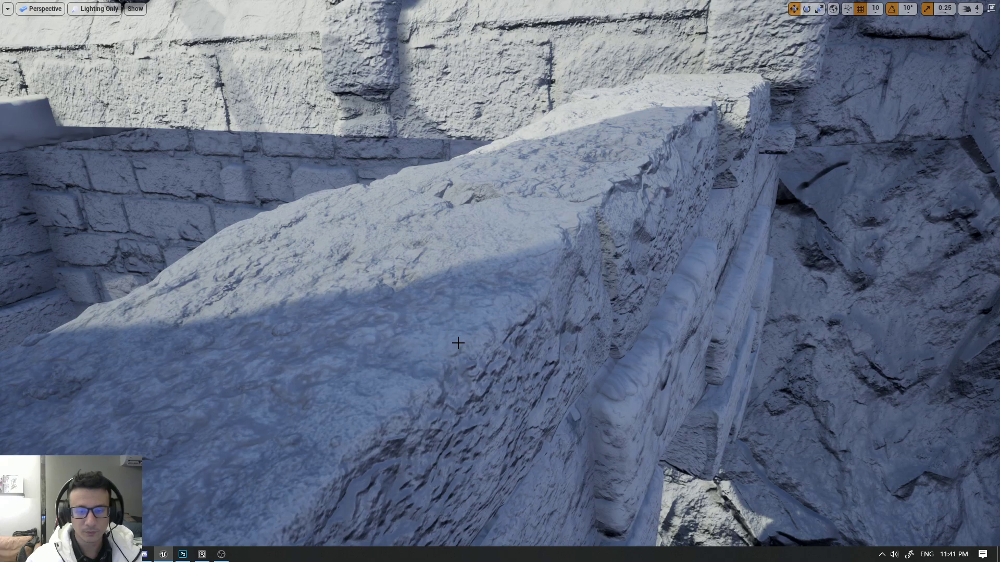
{"action": "right_click_drag", "start_coordinate": [458, 343], "coordinate": [487, 329]}
{"action": "key", "text": "alt+4"}
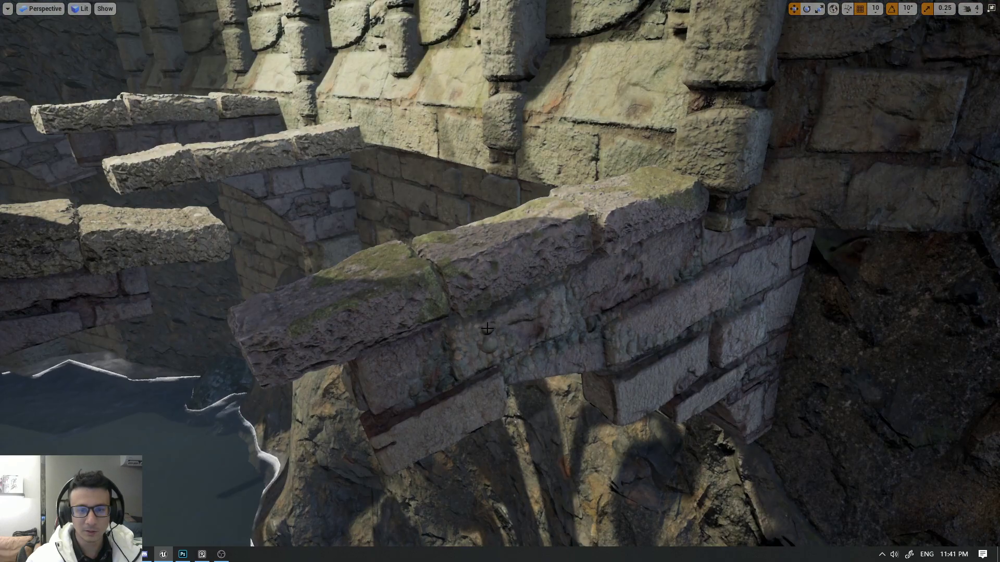
{"action": "key", "text": "alt+5"}
{"action": "mouse_move", "coordinate": [493, 332]}
{"action": "right_mouse_down"}
{"action": "mouse_move", "coordinate": [479, 333]}
{"action": "mouse_move", "coordinate": [496, 341]}
{"action": "right_mouse_up"}
{"action": "key", "text": "alt+4"}
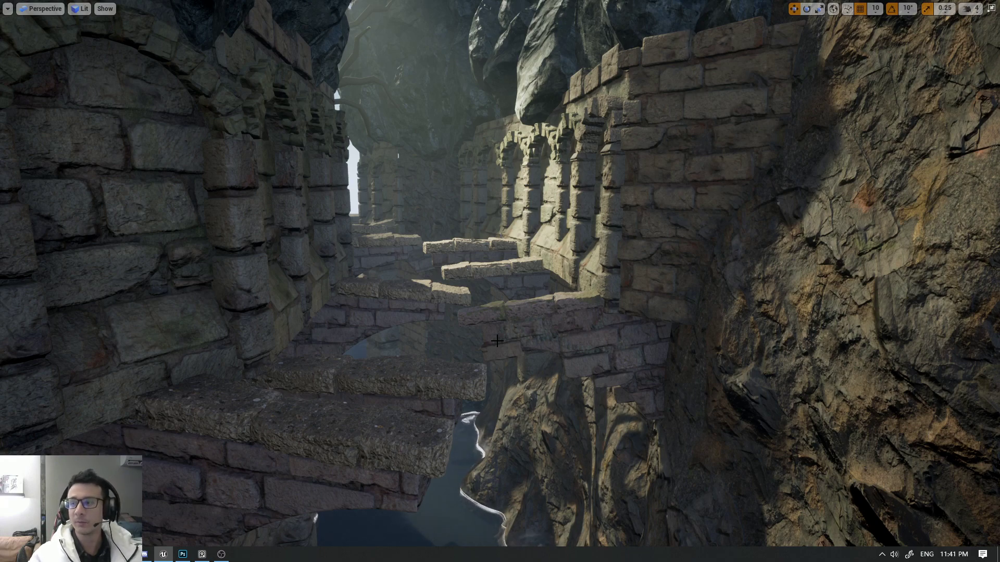
- Fly forward along the walkway toward the arches and settle on a slightly raised, lit view
{"action": "mouse_move", "coordinate": [497, 341]}
{"action": "right_mouse_down"}
{"action": "mouse_move", "coordinate": [469, 339]}
{"action": "mouse_move", "coordinate": [501, 338]}
{"action": "right_mouse_up"}
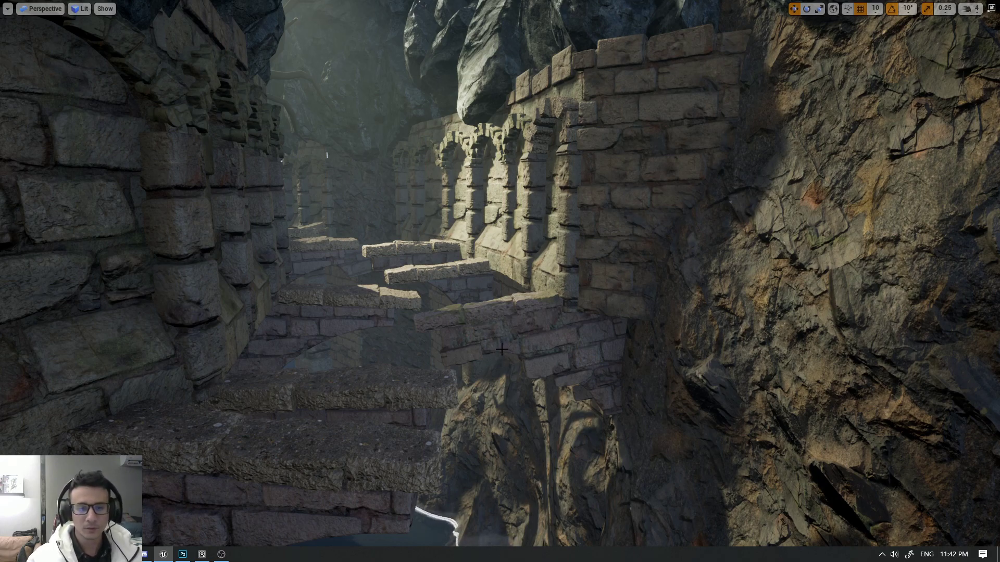
{"action": "right_click_drag", "start_coordinate": [502, 349], "coordinate": [501, 345]}
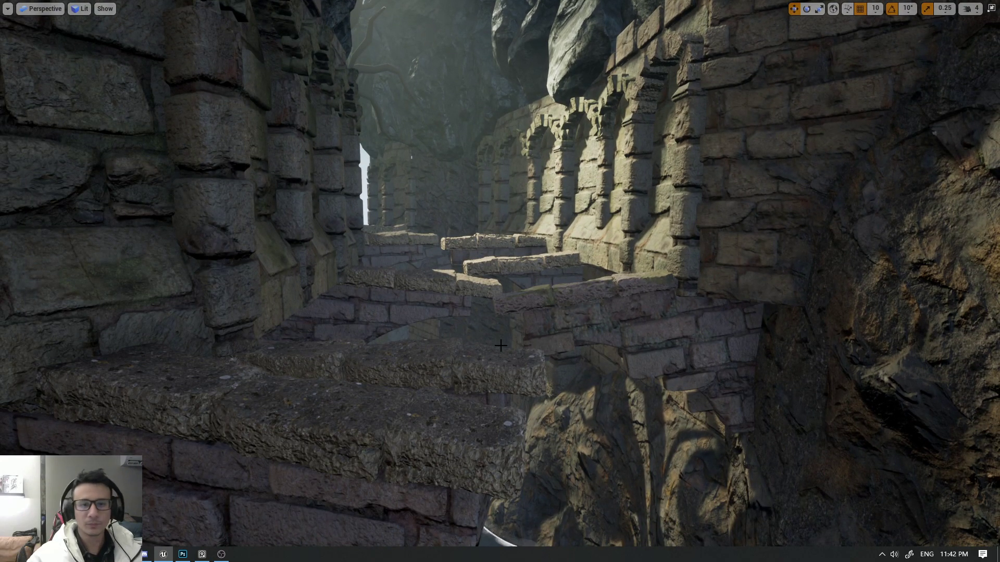
{"action": "right_click_drag", "start_coordinate": [500, 346], "coordinate": [526, 343]}
{"action": "right_click_drag", "start_coordinate": [500, 281], "coordinate": [484, 281]}
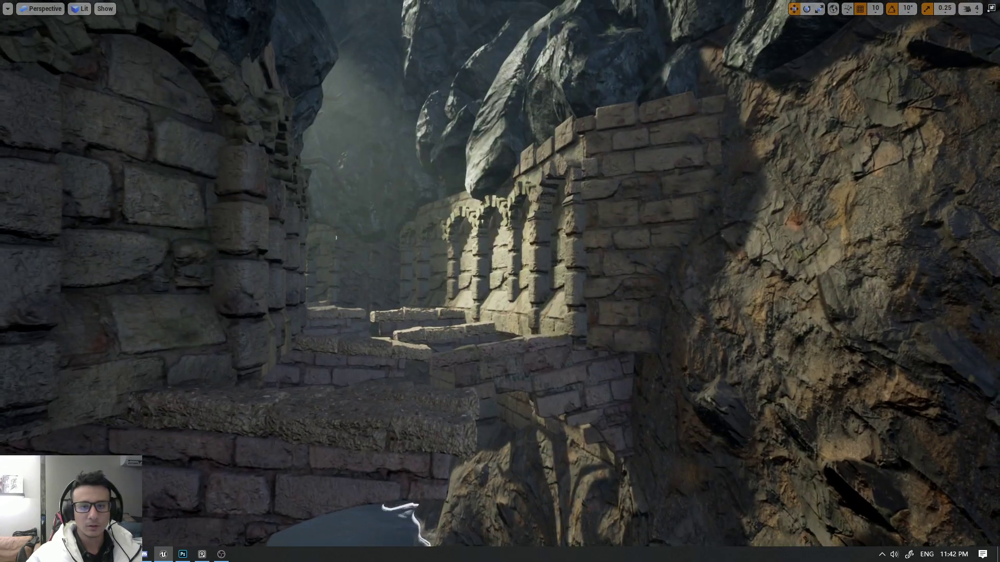
{"action": "right_click_drag", "start_coordinate": [498, 345], "coordinate": [498, 346]}
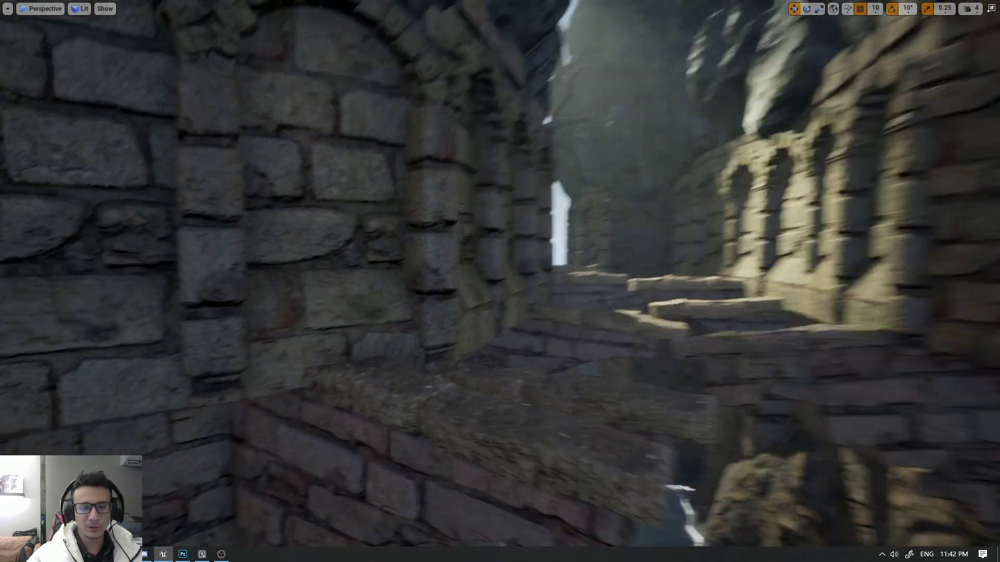
{"action": "key", "text": "F11"}
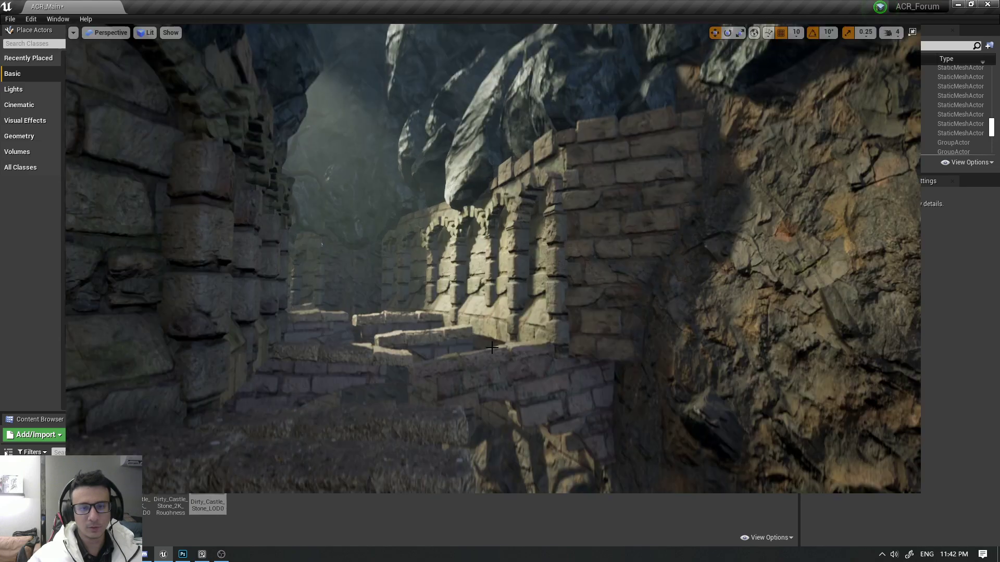
{"action": "key", "text": "F11"}
{"action": "right_click_drag", "start_coordinate": [498, 345], "coordinate": [498, 345]}
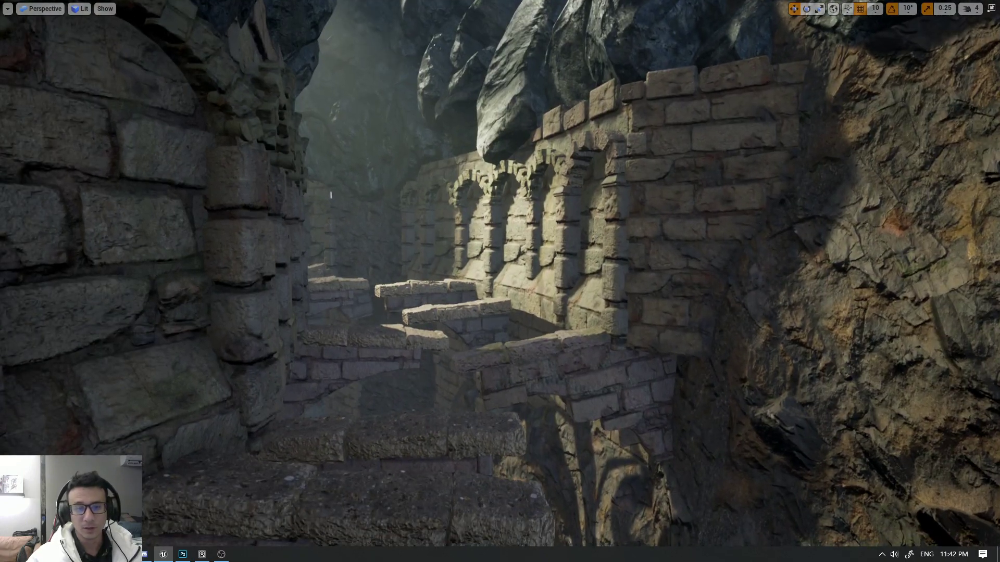
{"action": "right_click_drag", "start_coordinate": [464, 453], "coordinate": [463, 453]}
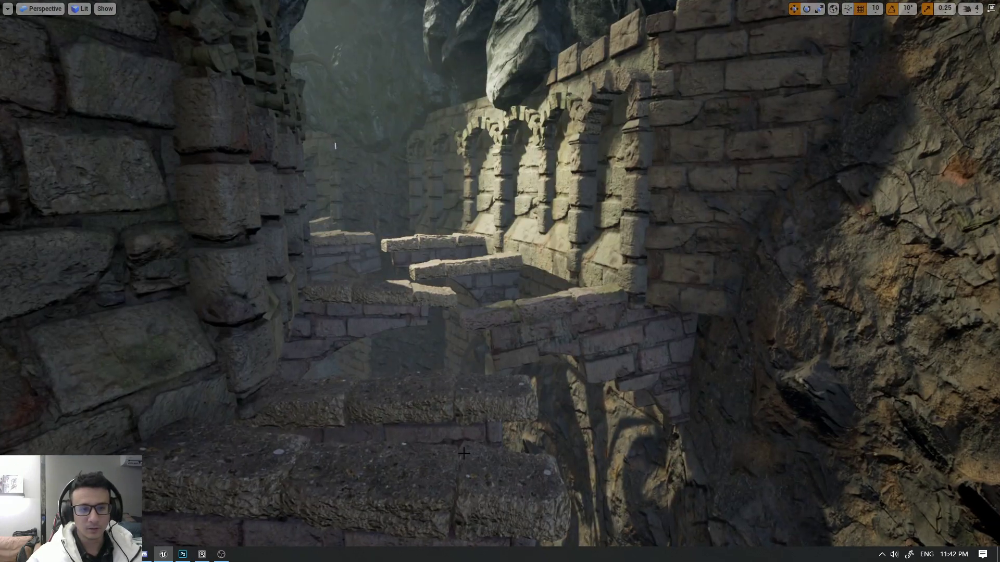
{"action": "right_click_drag", "start_coordinate": [435, 290], "coordinate": [434, 291]}
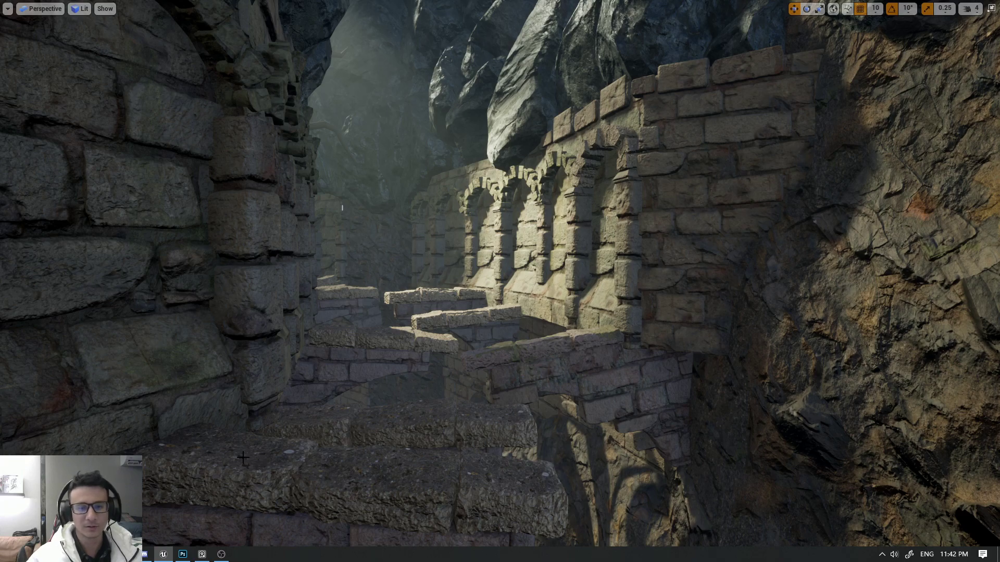
- Place a point light against the left wall and raise it up to test its lighting
{"action": "left_click", "coordinate": [245, 401]}
{"action": "left_click_drag", "start_coordinate": [245, 372], "coordinate": [271, 292]}
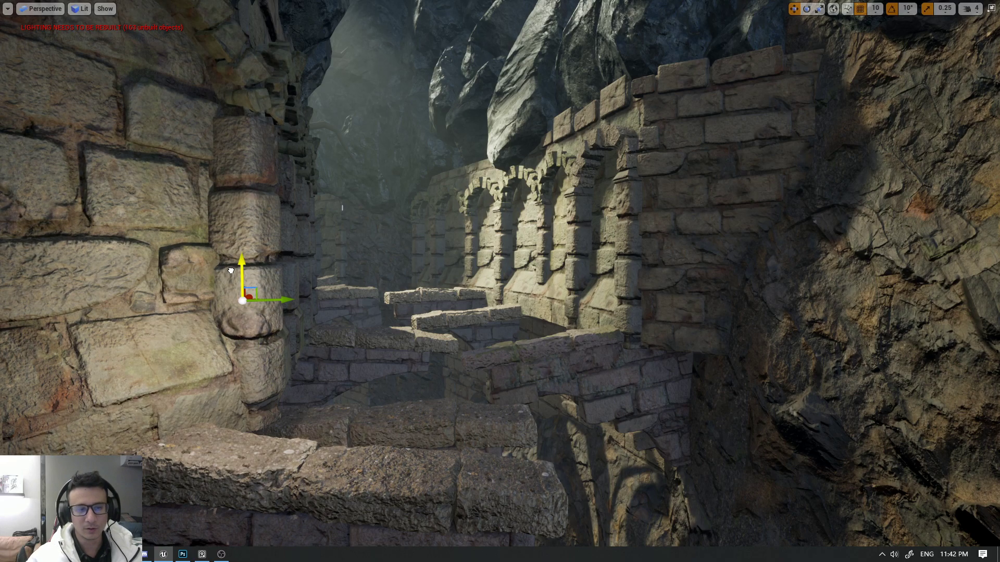
{"action": "right_click_drag", "start_coordinate": [271, 293], "coordinate": [271, 334]}
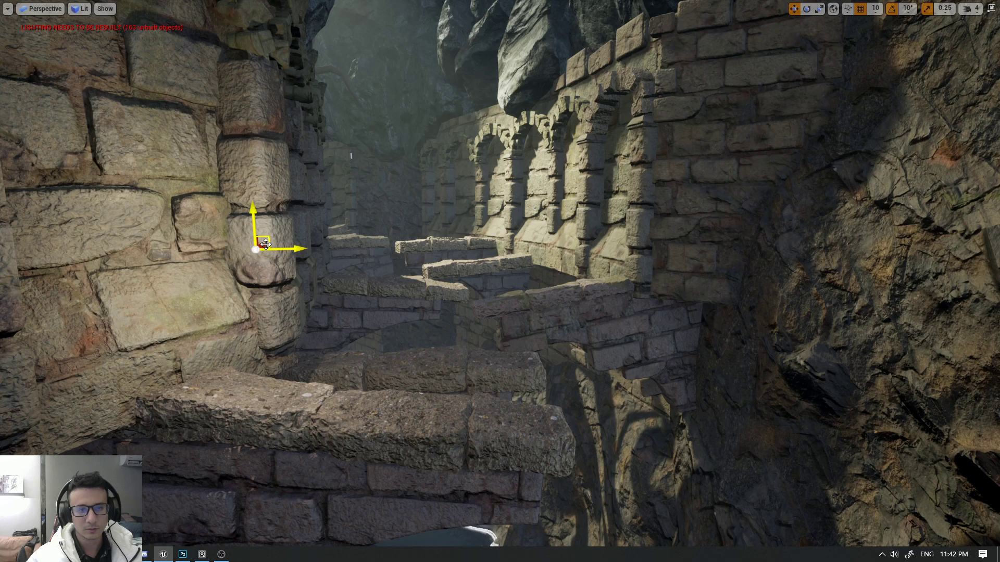
{"action": "mouse_move", "coordinate": [263, 244]}
{"action": "left_mouse_down"}
{"action": "mouse_move", "coordinate": [278, 306]}
{"action": "mouse_move", "coordinate": [259, 321]}
{"action": "mouse_move", "coordinate": [245, 312]}
{"action": "left_mouse_up"}
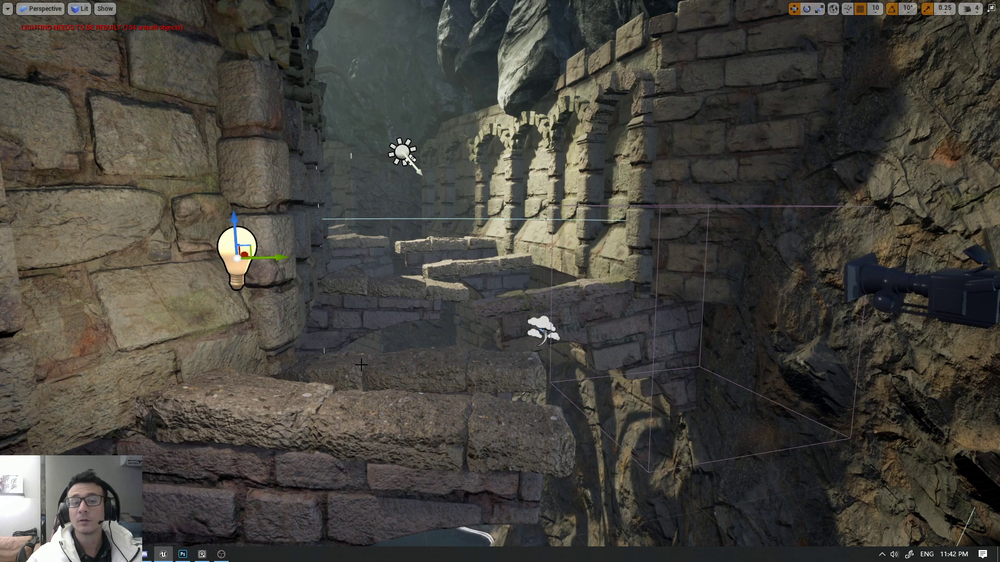
{"action": "right_click_drag", "start_coordinate": [244, 313], "coordinate": [245, 281]}
{"action": "right_click_drag", "start_coordinate": [364, 378], "coordinate": [364, 366]}
- Delete the point light and restore the full editor layout with editor icons shown
{"action": "key", "text": "g"}
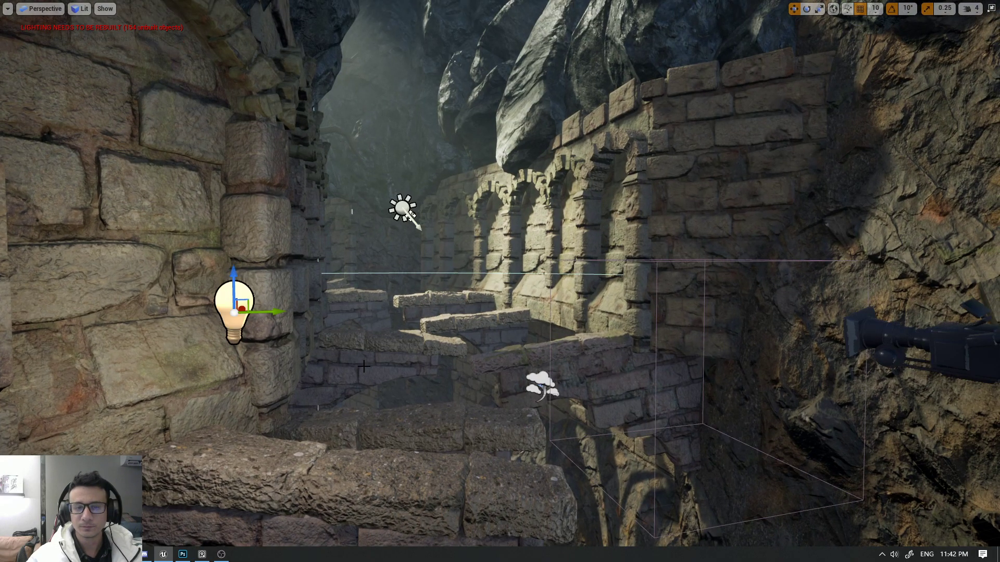
{"action": "key", "text": "Delete"}
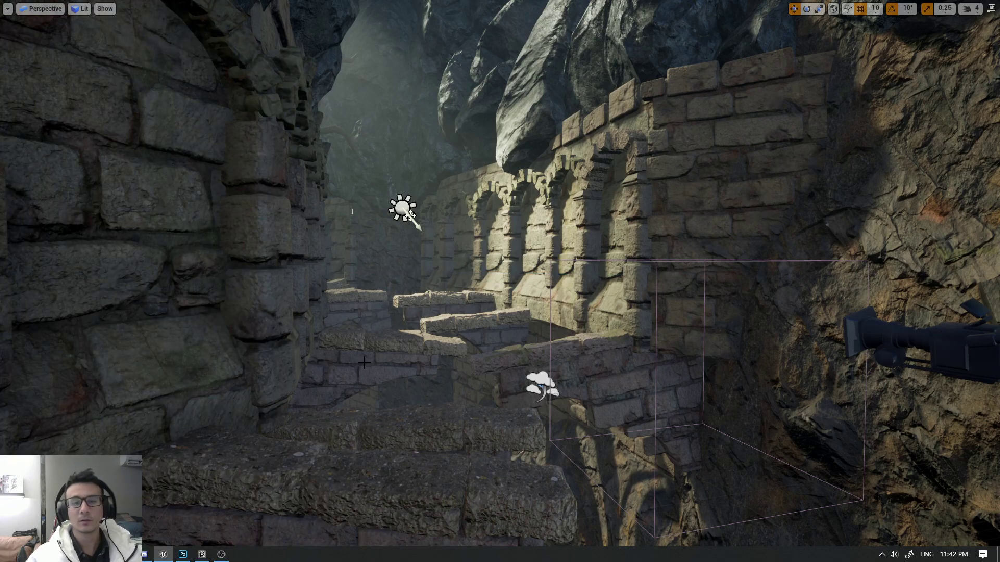
{"action": "key", "text": "ctrl+z"}
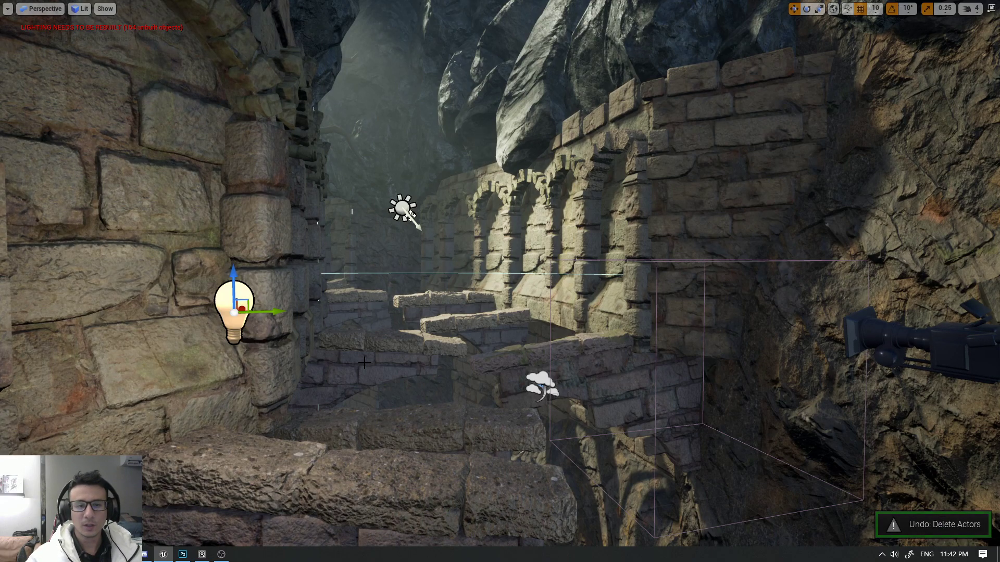
{"action": "key", "text": "Delete"}
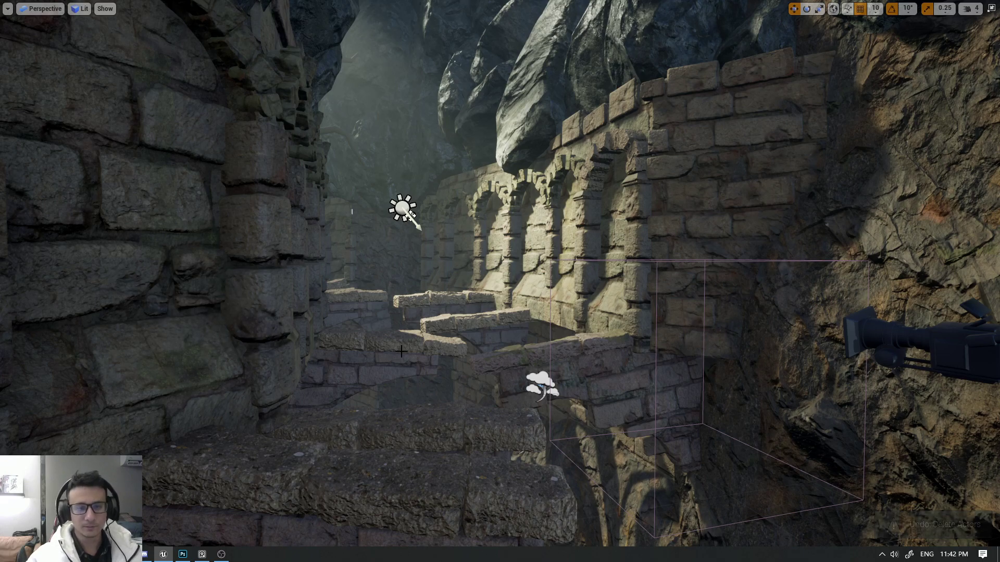
{"action": "key", "text": "F11"}
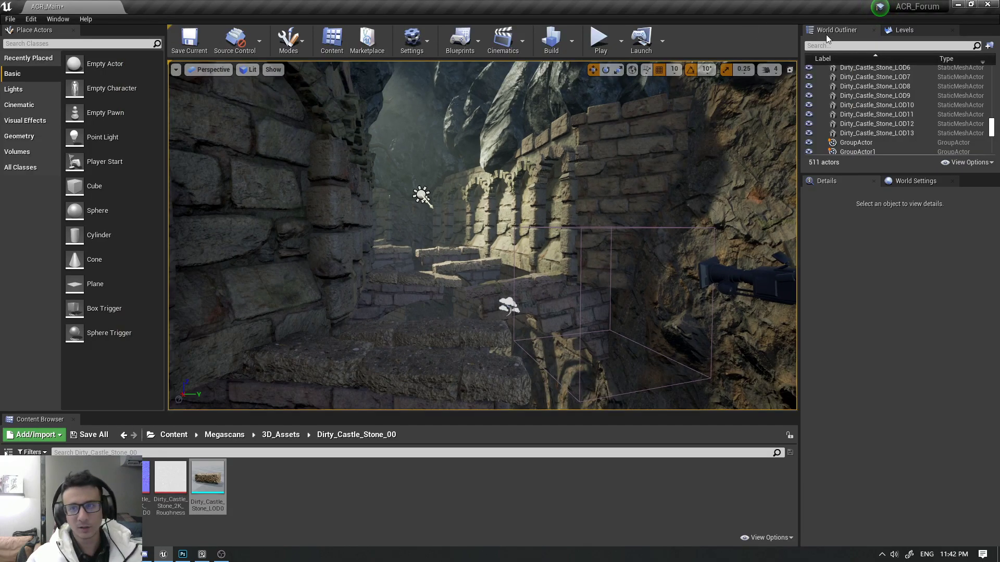
- Enable Global Saturation on the PostProcessVolume and set it to 0, then fill the screen with the view
{"action": "type", "text": "post"}
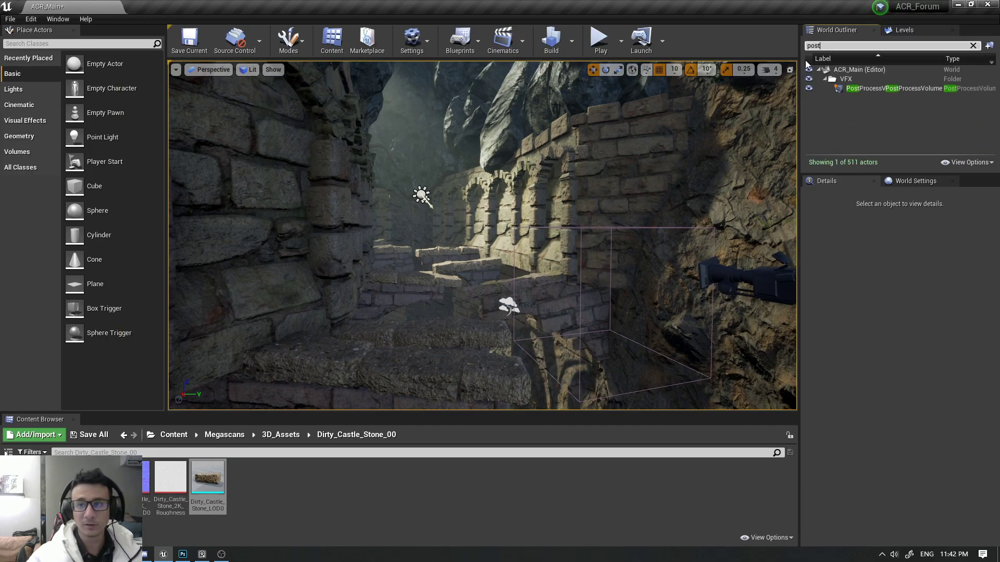
{"action": "left_click", "coordinate": [898, 89]}
{"action": "left_click", "coordinate": [842, 205]}
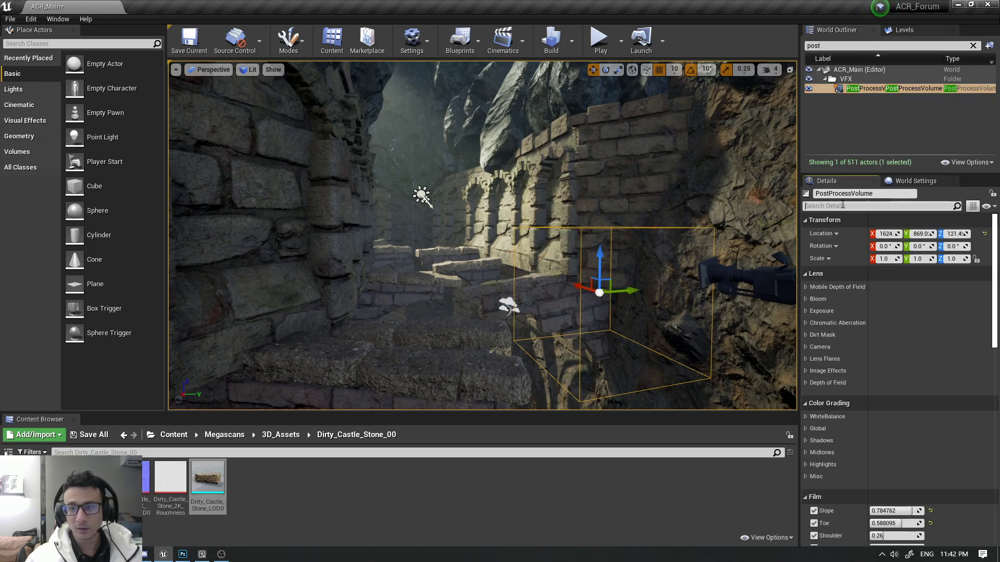
{"action": "type", "text": "sat"}
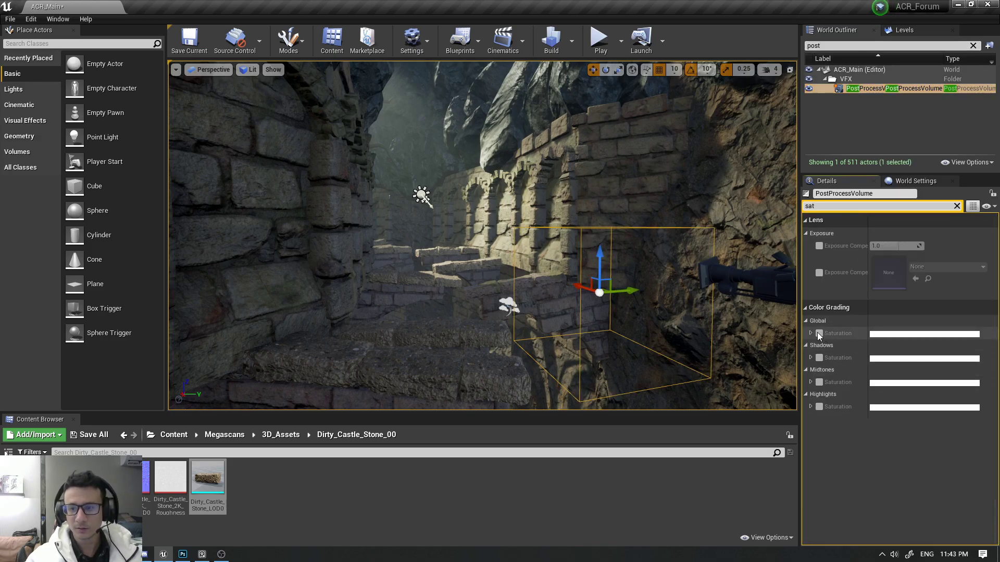
{"action": "left_click", "coordinate": [818, 333]}
{"action": "left_click_drag", "start_coordinate": [838, 411], "coordinate": [812, 412]}
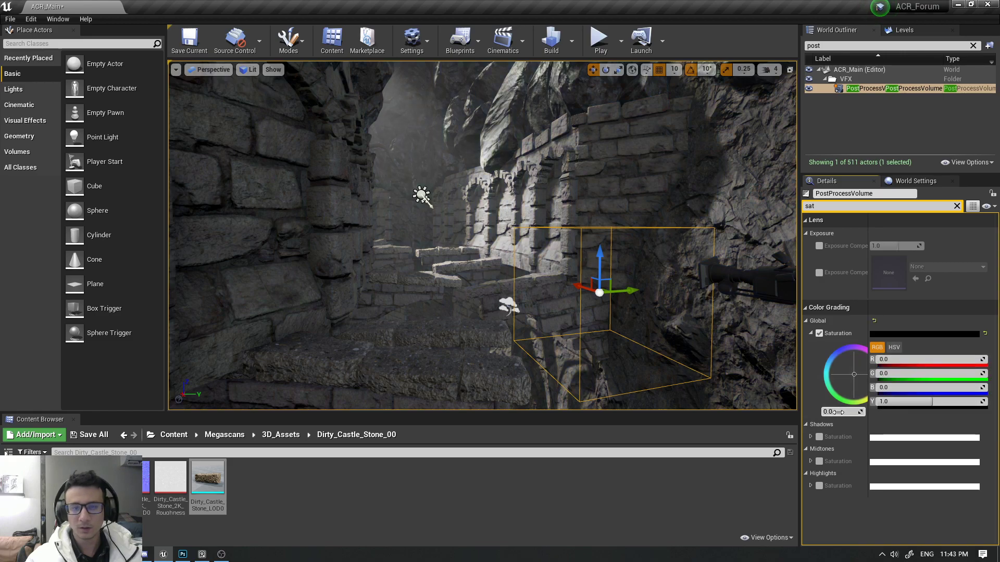
{"action": "mouse_move", "coordinate": [574, 285]}
{"action": "left_mouse_down"}
{"action": "mouse_move", "coordinate": [576, 333]}
{"action": "mouse_move", "coordinate": [576, 312]}
{"action": "left_mouse_up"}
{"action": "key", "text": "F11"}
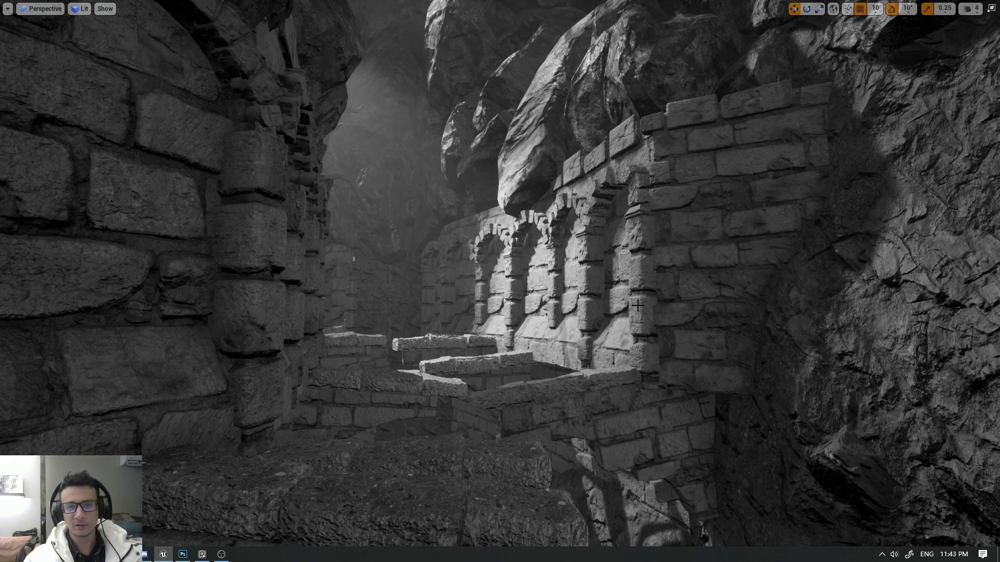
- Take a Lightshot capture, circle the arched wall in red, then discard it
{"action": "key", "text": "Print"}
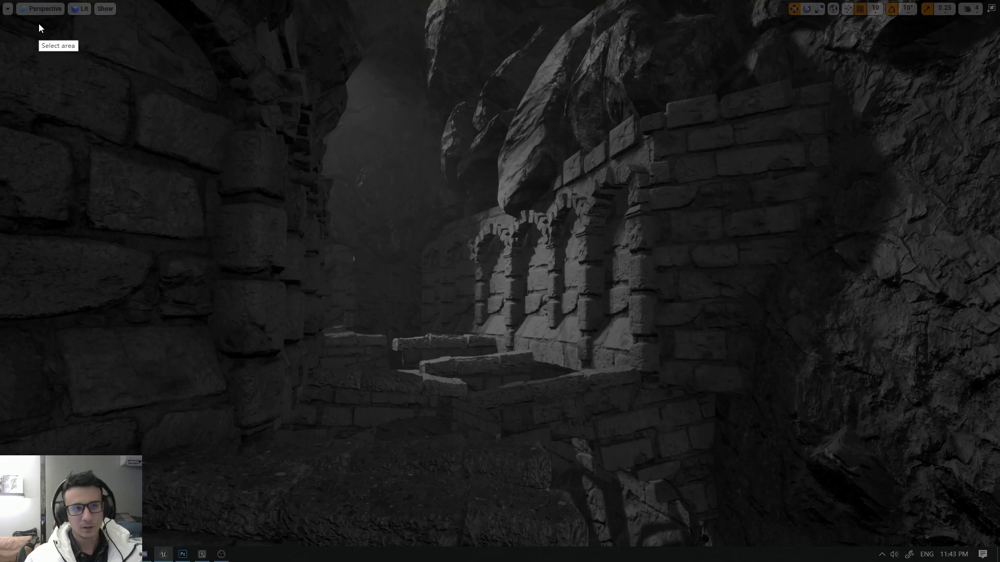
{"action": "mouse_move", "coordinate": [14, 2]}
{"action": "left_mouse_down"}
{"action": "mouse_move", "coordinate": [953, 505]}
{"action": "mouse_move", "coordinate": [991, 537]}
{"action": "left_mouse_up"}
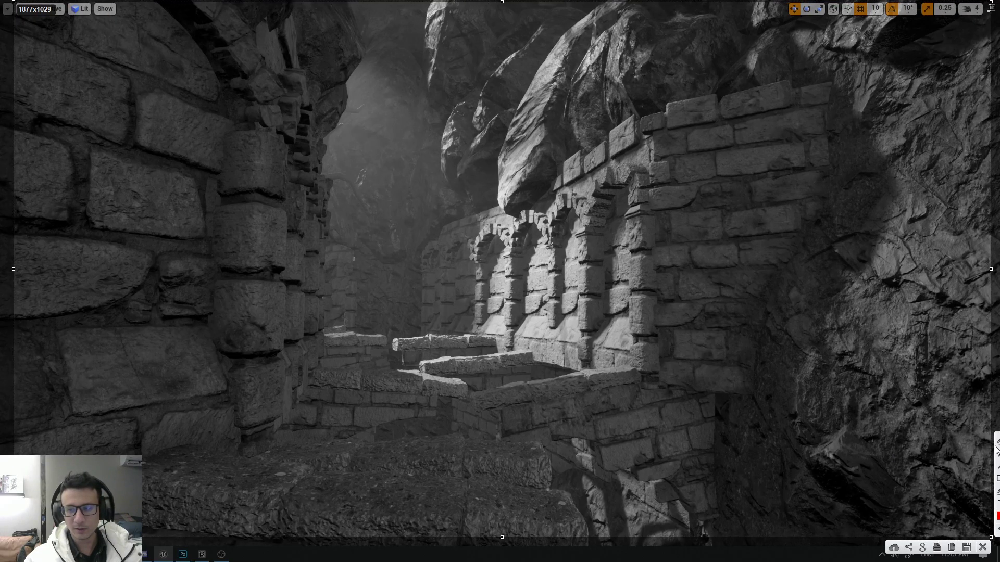
{"action": "left_click_drag", "start_coordinate": [654, 142], "coordinate": [572, 166]}
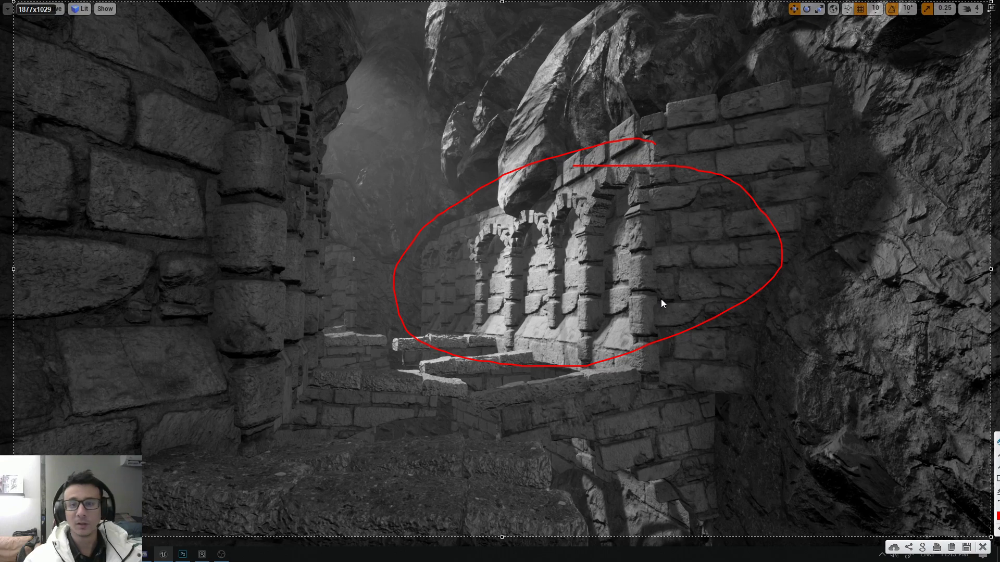
{"action": "left_click", "coordinate": [983, 548]}
- Recapture nearly the whole screen and paste it into the Photoshop document as Layer 5
{"action": "key", "text": "Print"}
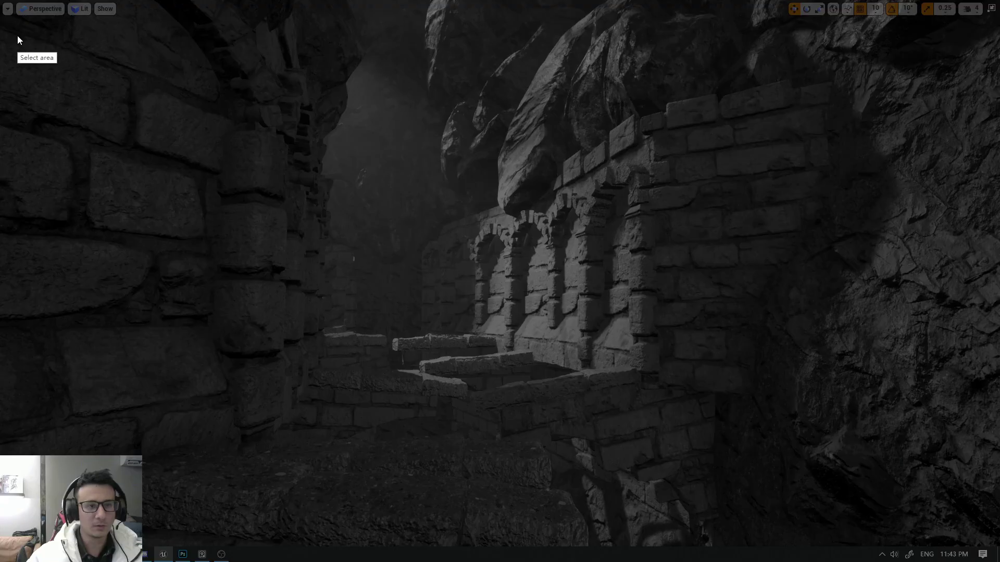
{"action": "left_click_drag", "start_coordinate": [9, 0], "coordinate": [995, 540]}
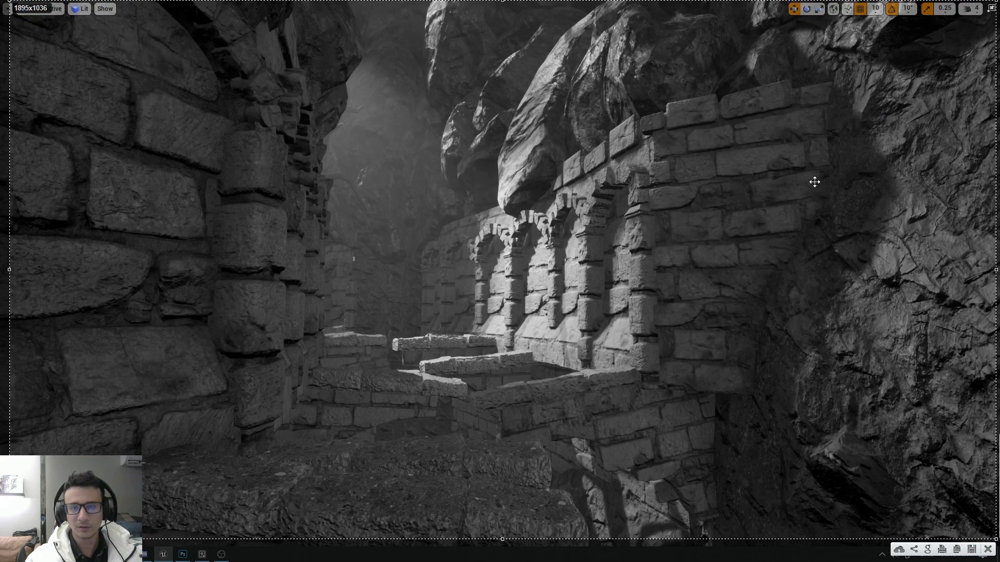
{"action": "key", "text": "ctrl+c"}
{"action": "key", "text": "alt+Tab"}
{"action": "key", "text": "ctrl+v"}
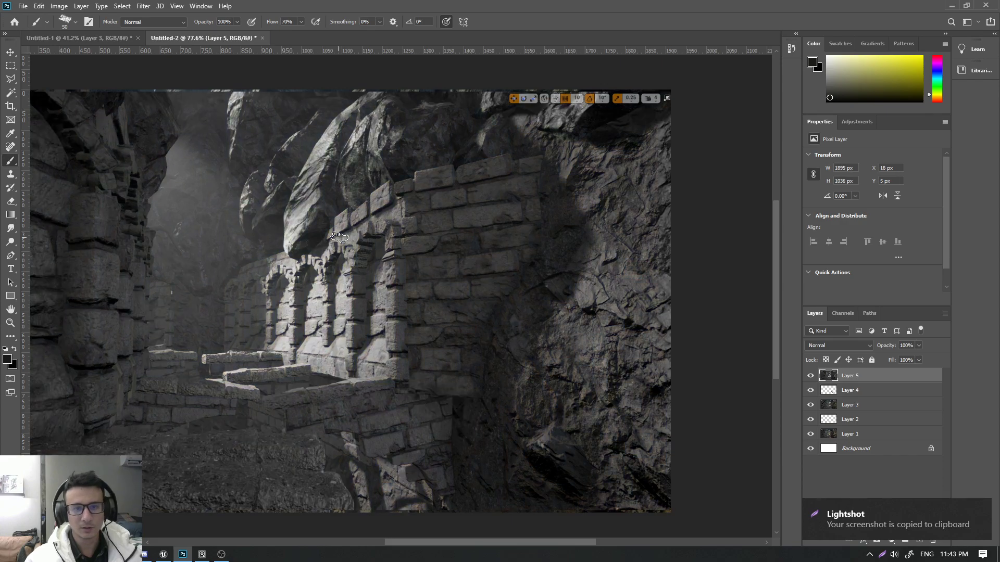
- Apply Filter > Pixelate > Crystallize to the screenshot with an adjusted cell size, then undo it
{"action": "key", "text": "z"}
{"action": "left_click_drag", "start_coordinate": [441, 268], "coordinate": [737, 333]}
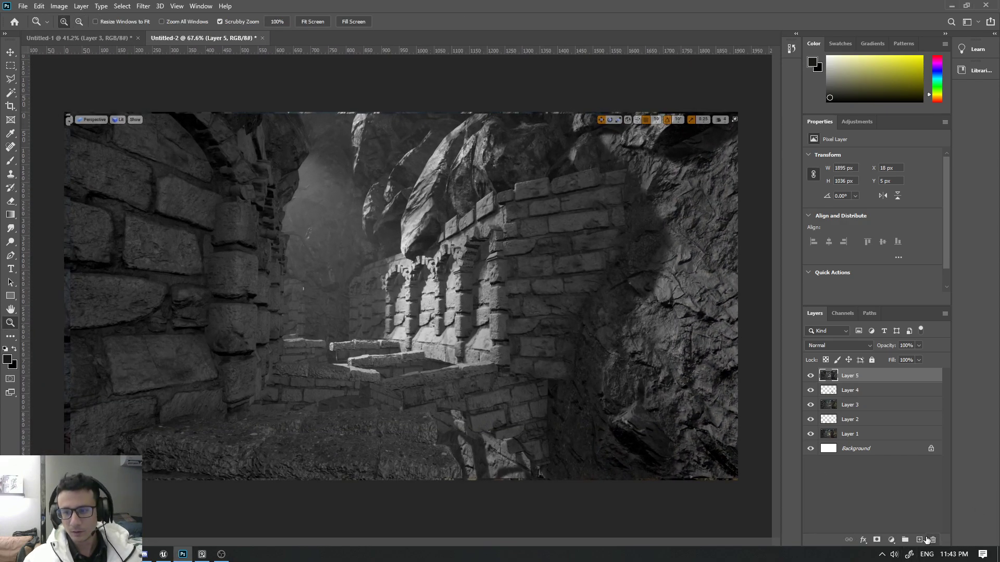
{"action": "left_click", "coordinate": [143, 6]}
{"action": "mouse_move", "coordinate": [234, 138]}
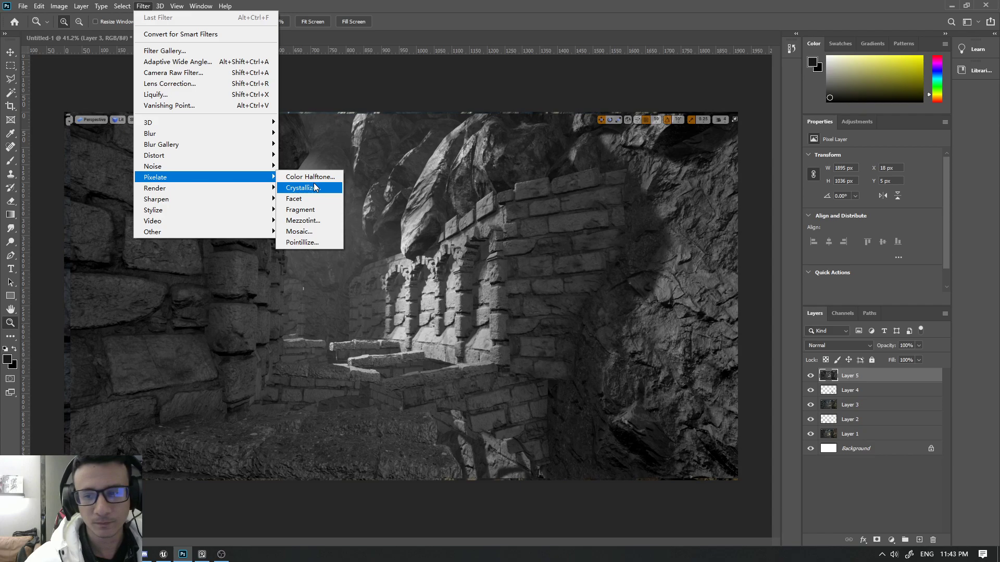
{"action": "left_click", "coordinate": [314, 187]}
{"action": "left_click_drag", "start_coordinate": [511, 131], "coordinate": [304, 149]}
{"action": "mouse_move", "coordinate": [192, 319]}
{"action": "left_mouse_down"}
{"action": "mouse_move", "coordinate": [273, 318]}
{"action": "mouse_move", "coordinate": [226, 316]}
{"action": "left_mouse_up"}
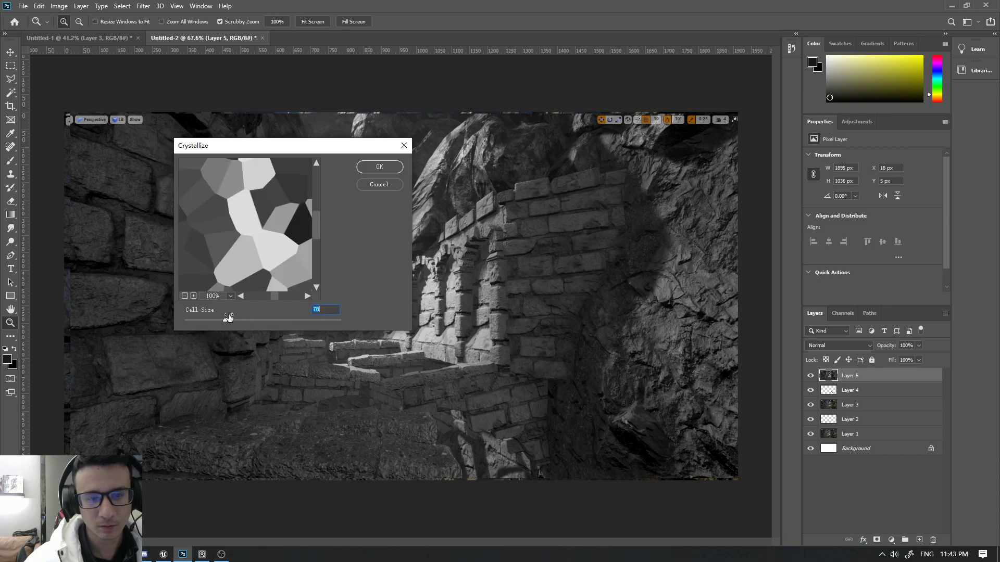
{"action": "left_click", "coordinate": [372, 166]}
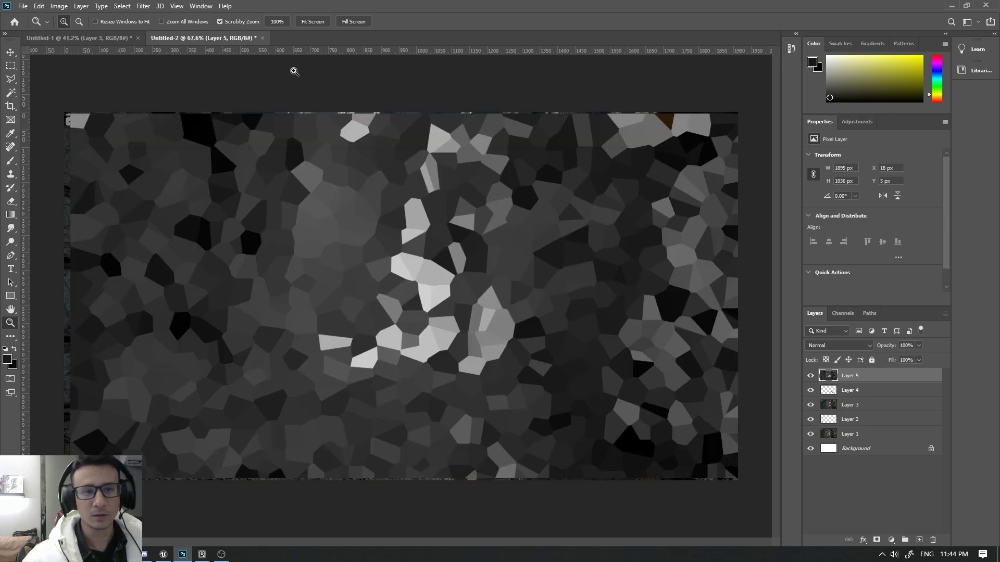
{"action": "key", "text": "ctrl+z"}
{"action": "left_click", "coordinate": [145, 7]}
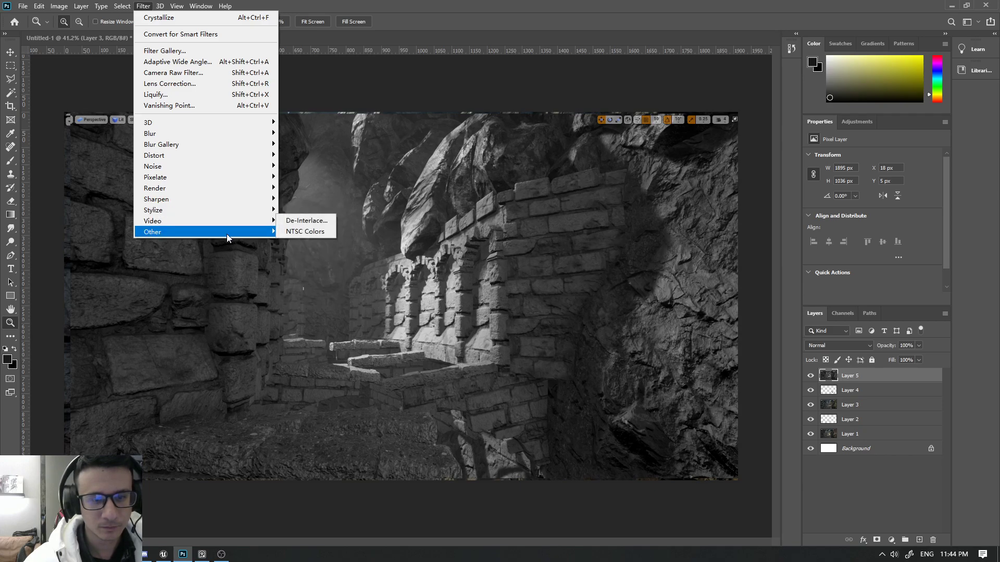
{"action": "mouse_move", "coordinate": [227, 233]}
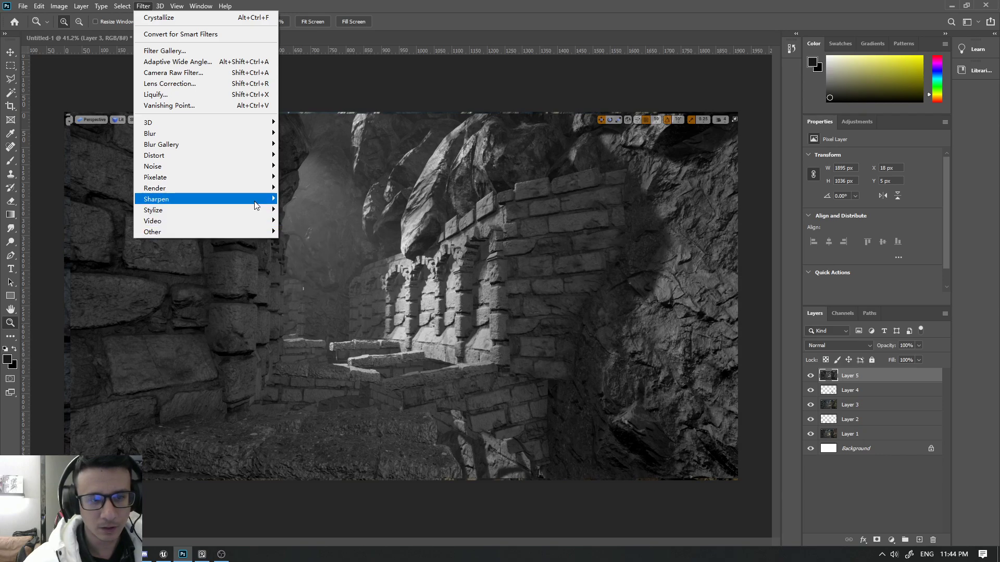
{"action": "mouse_move", "coordinate": [254, 205]}
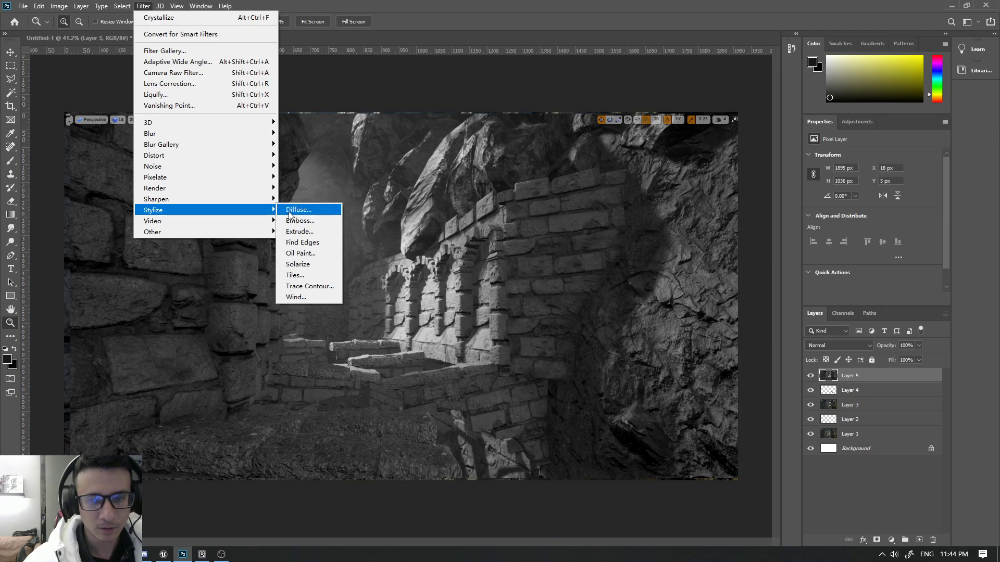
{"action": "left_click", "coordinate": [290, 220]}
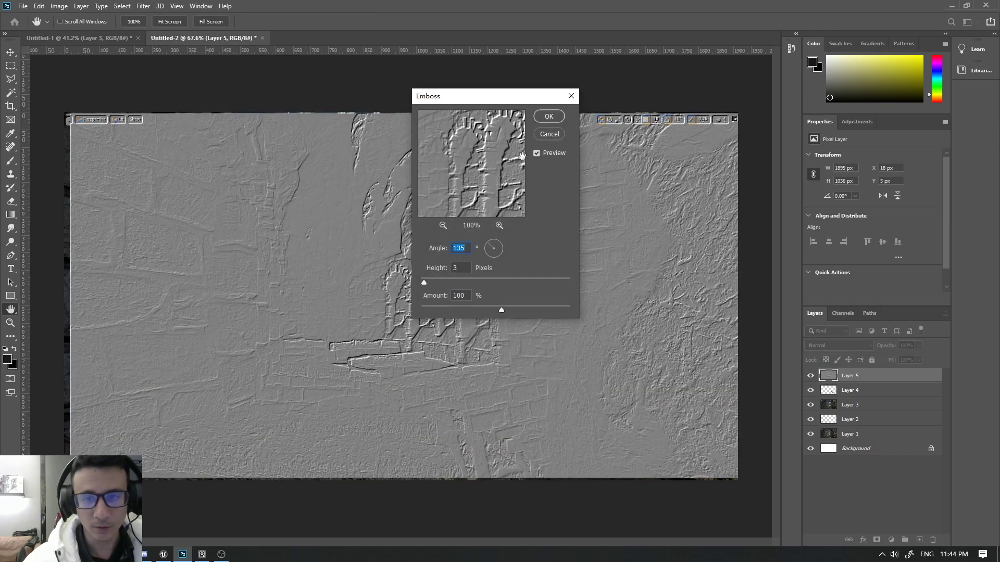
{"action": "left_click", "coordinate": [545, 134]}
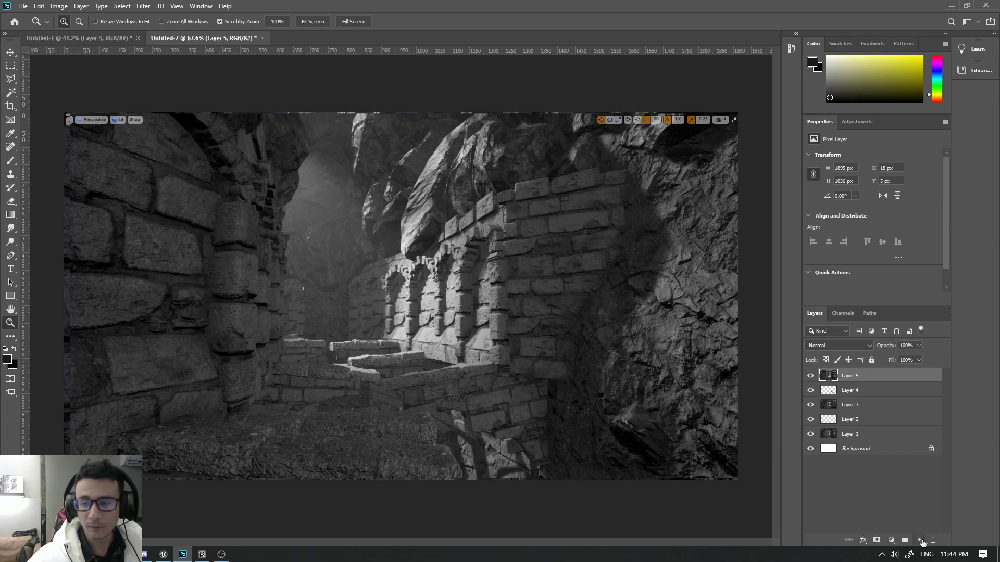
- Add a blank Layer 6 and shrink the canvas to a small thumbnail view
{"action": "left_click", "coordinate": [920, 540]}
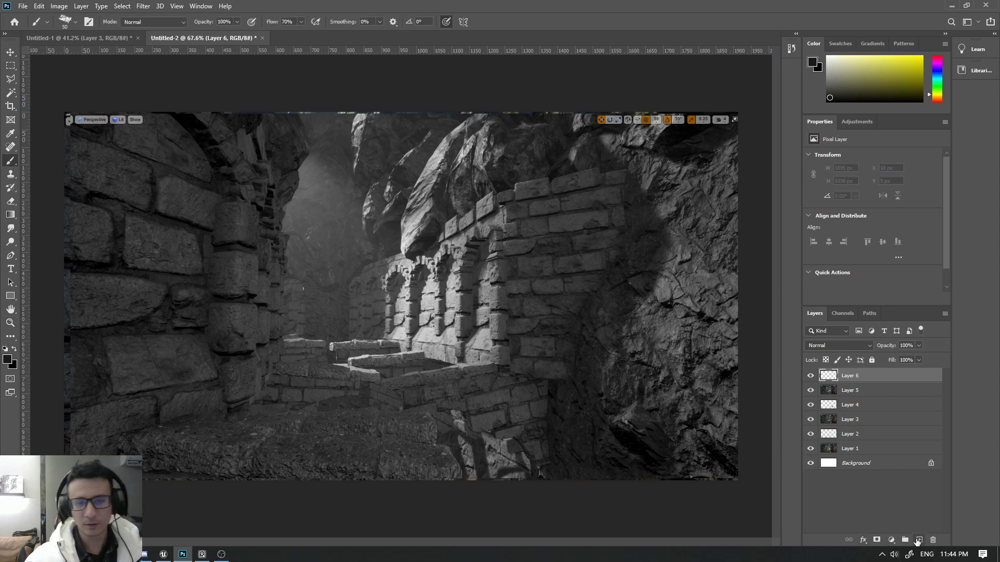
{"action": "scroll", "coordinate": [564, 361], "scroll_direction": "down", "scroll_amount": 5, "text": "alt"}
{"action": "left_click_drag", "start_coordinate": [583, 367], "coordinate": [547, 358]}
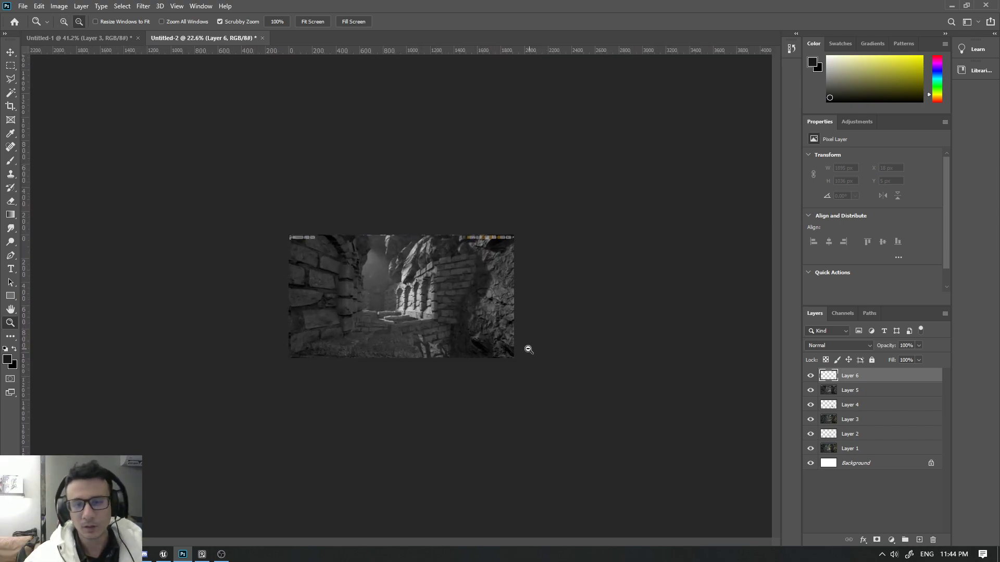
{"action": "left_click_drag", "start_coordinate": [527, 350], "coordinate": [504, 358], "text": "alt"}
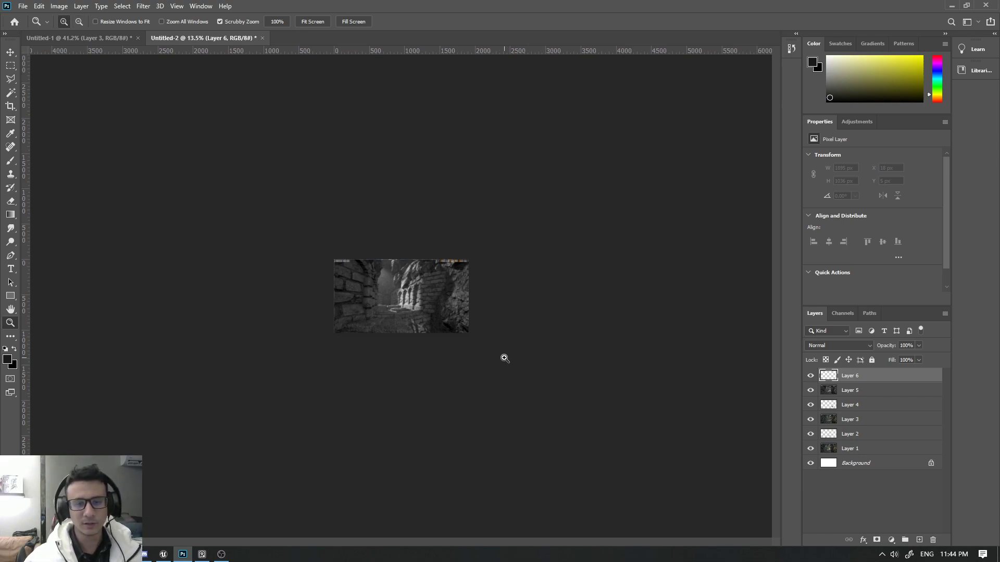
{"action": "left_click_drag", "start_coordinate": [518, 349], "coordinate": [516, 400], "text": "alt"}
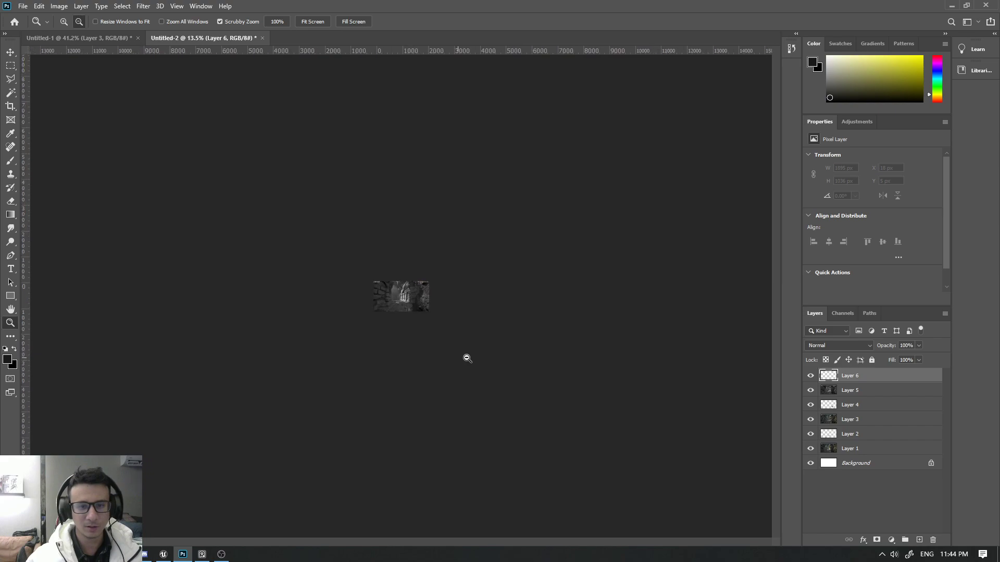
- Paint a trial white loop around the arches, undo it, and zoom out to a tiny thumbnail
{"action": "key", "text": "b"}
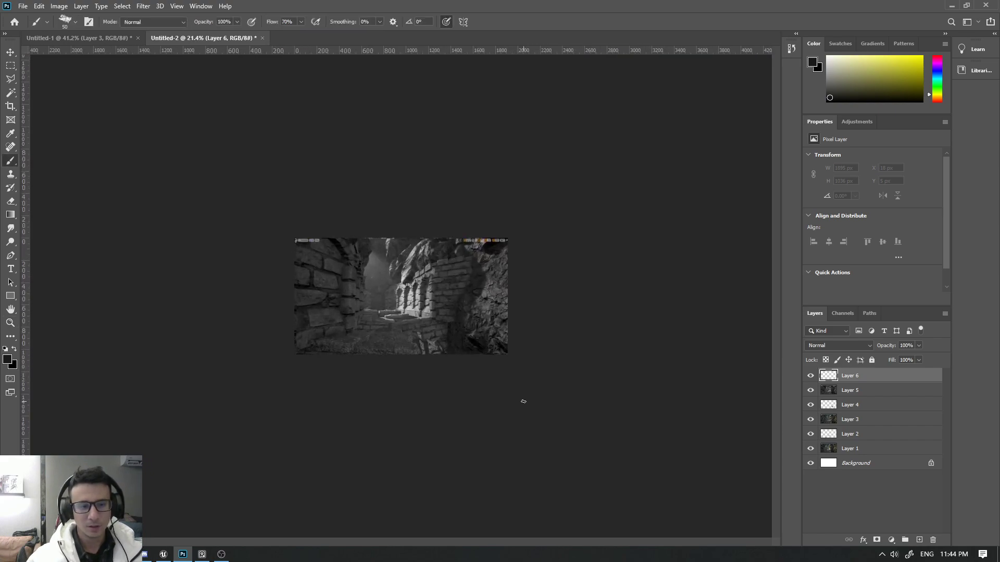
{"action": "key", "text": "x"}
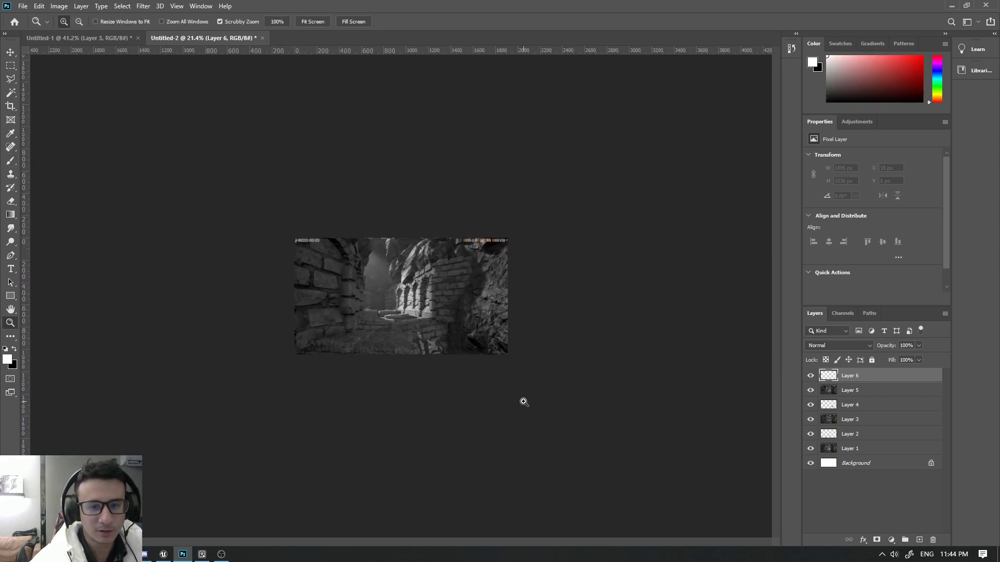
{"action": "left_click_drag", "start_coordinate": [400, 281], "coordinate": [421, 276]}
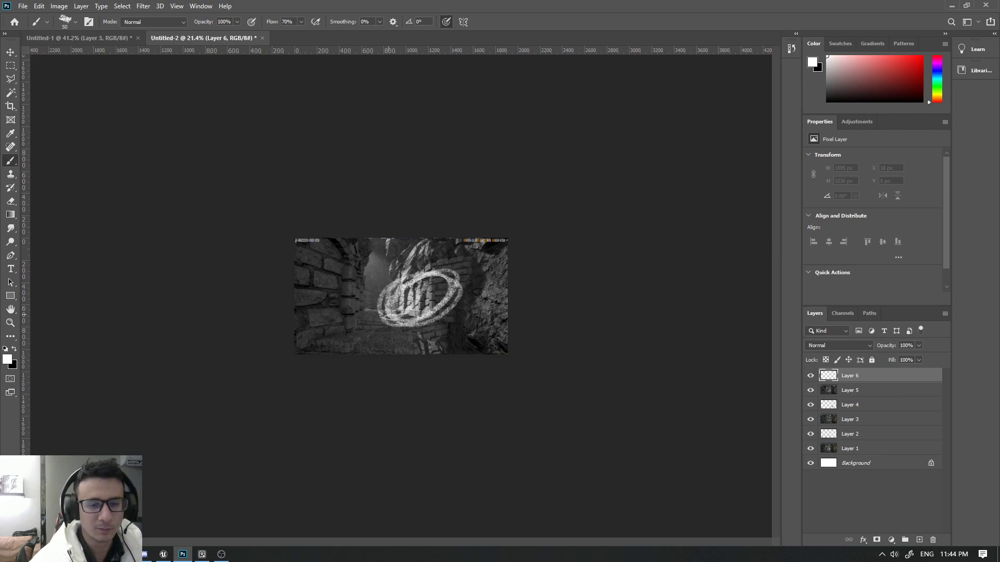
{"action": "key", "text": "ctrl+z"}
{"action": "key", "text": "z"}
{"action": "key", "text": "ctrl+minus"}
{"action": "left_click_drag", "start_coordinate": [417, 324], "coordinate": [397, 326], "text": "alt"}
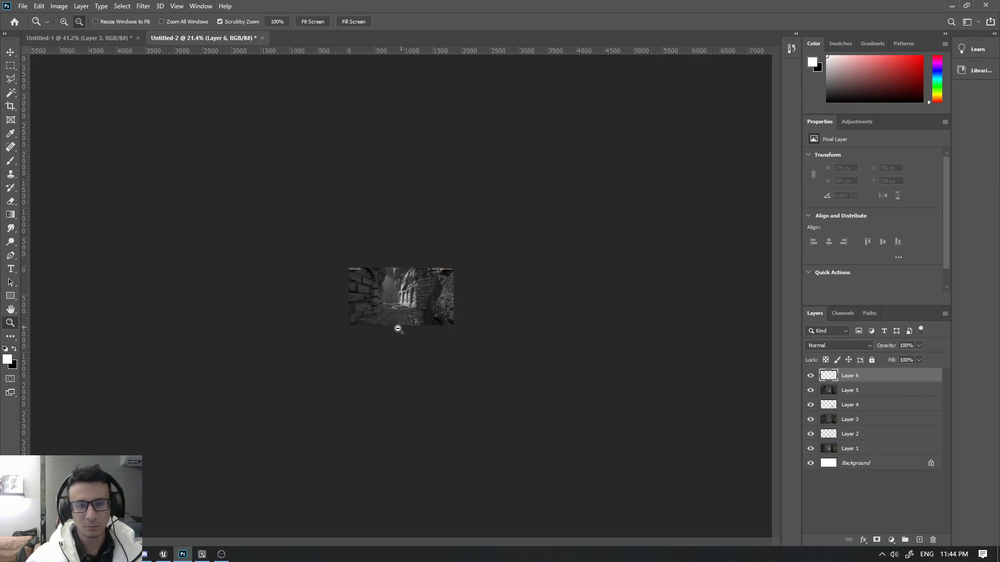
{"action": "key", "text": "b"}
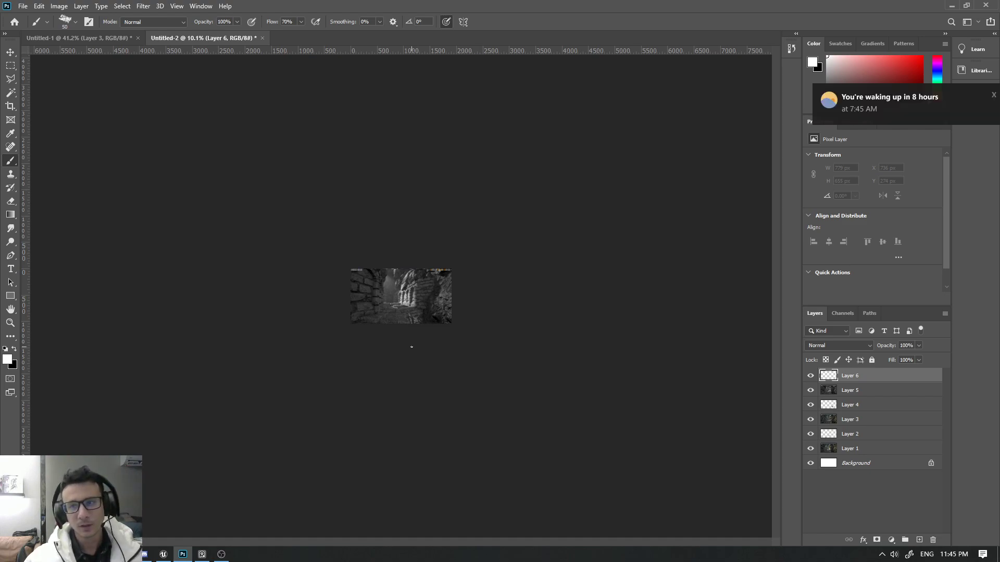
- Dismiss the notification, zoom the image to fill the view, and add Layer 7
{"action": "left_click", "coordinate": [994, 98]}
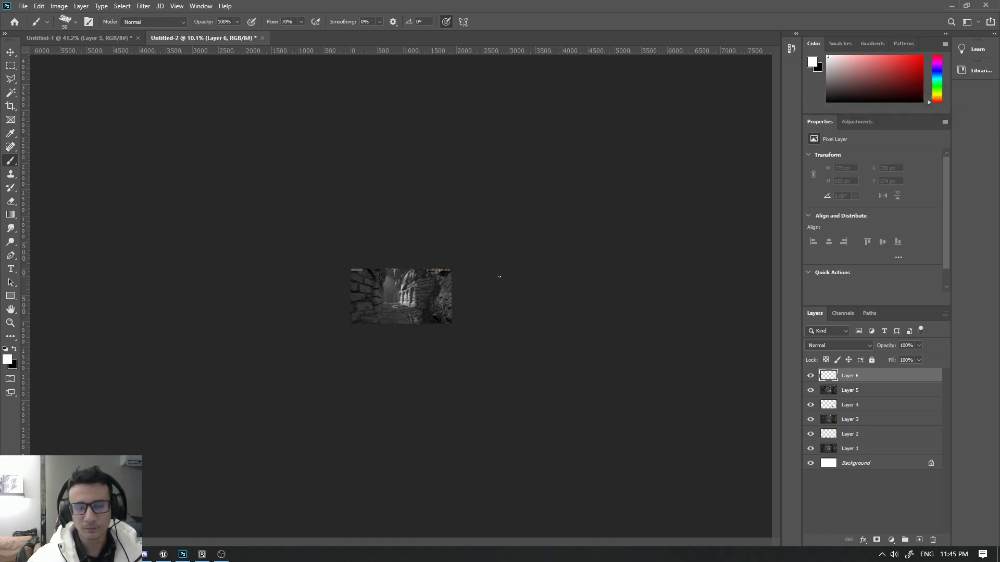
{"action": "key", "text": "z"}
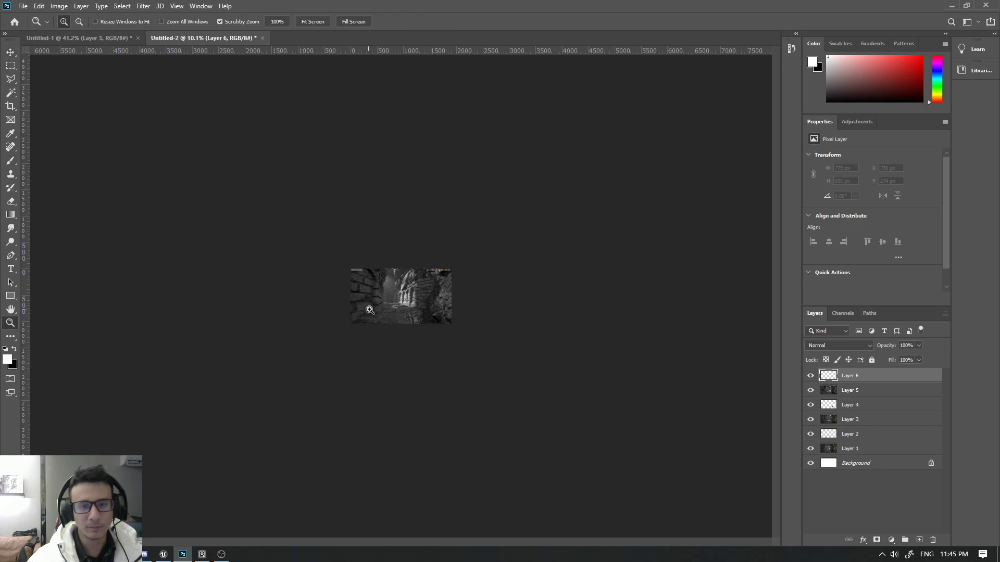
{"action": "left_click_drag", "start_coordinate": [368, 306], "coordinate": [396, 306]}
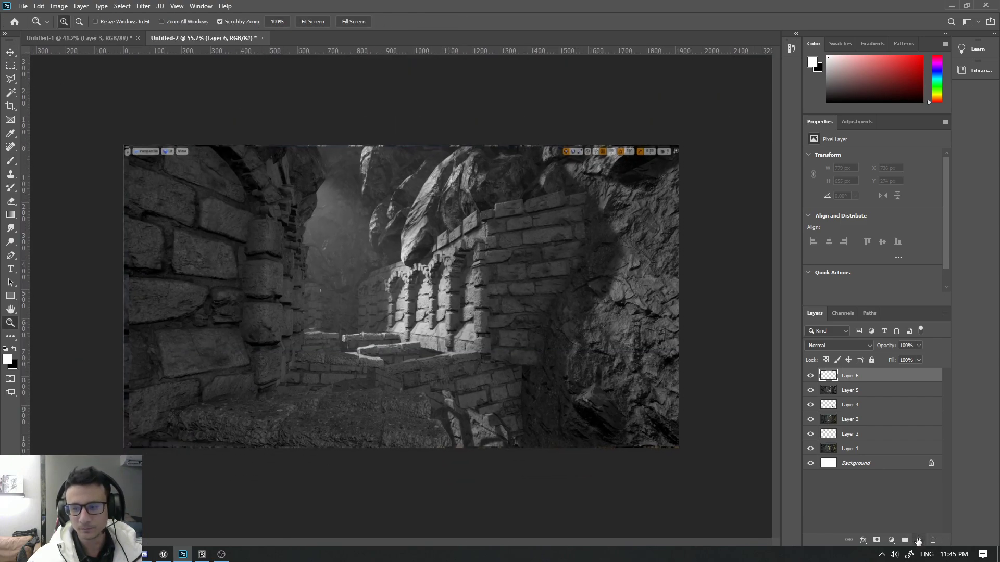
{"action": "left_click", "coordinate": [919, 540]}
- Fill the new layer with white and try a trial brush stroke, then undo it
{"action": "key", "text": "d"}
{"action": "key", "text": "ctrl+BackSpace"}
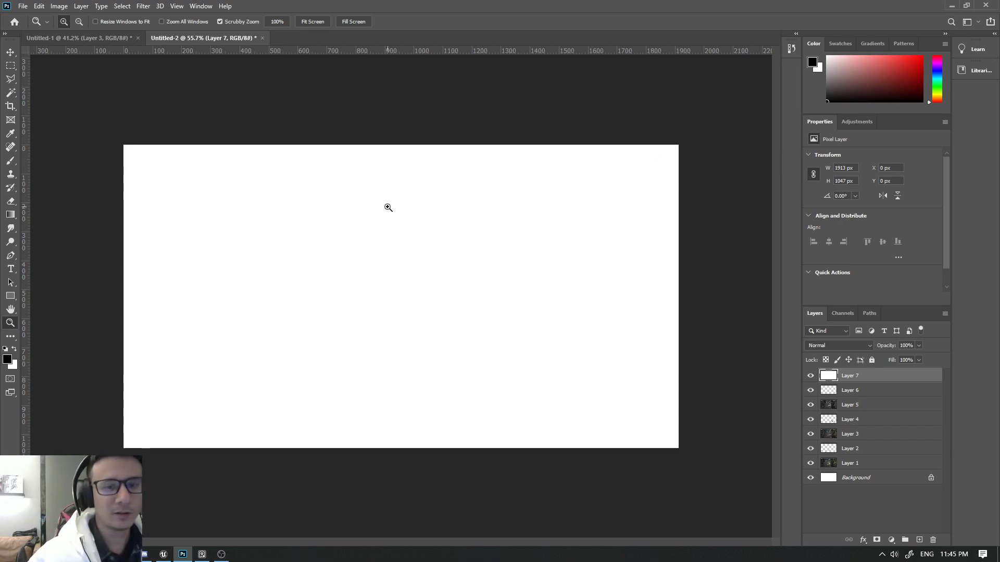
{"action": "key", "text": "b"}
{"action": "left_click_drag", "start_coordinate": [255, 203], "coordinate": [274, 359]}
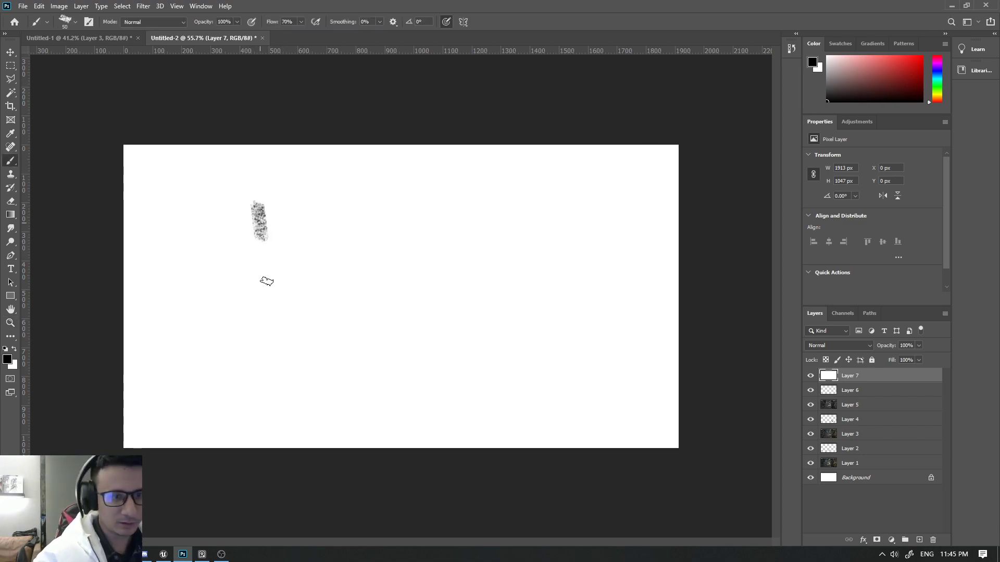
{"action": "key", "text": "ctrl+z"}
- Choose a different brush preset, test it, and reduce the brush size to 80
{"action": "left_click", "coordinate": [76, 22]}
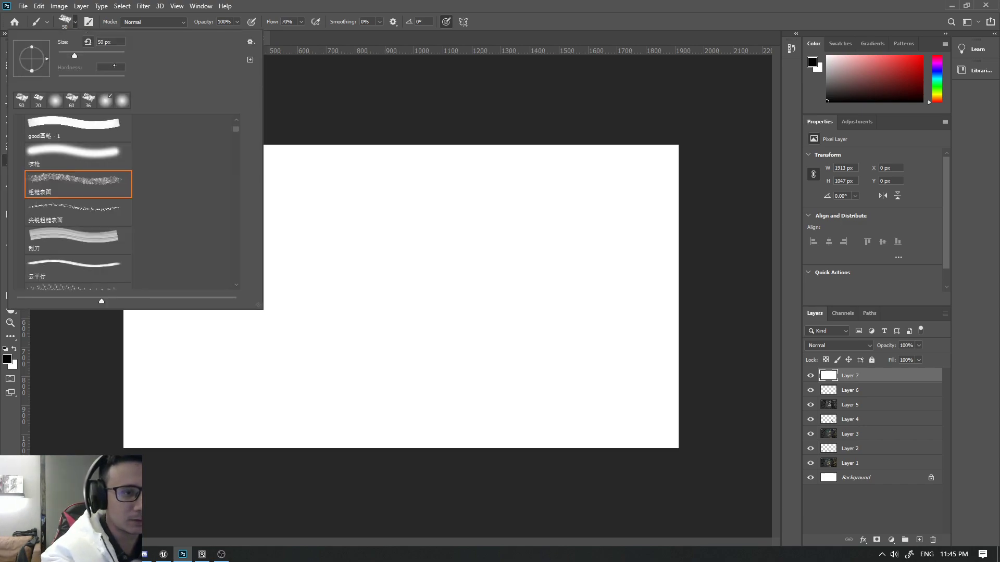
{"action": "left_click", "coordinate": [60, 128]}
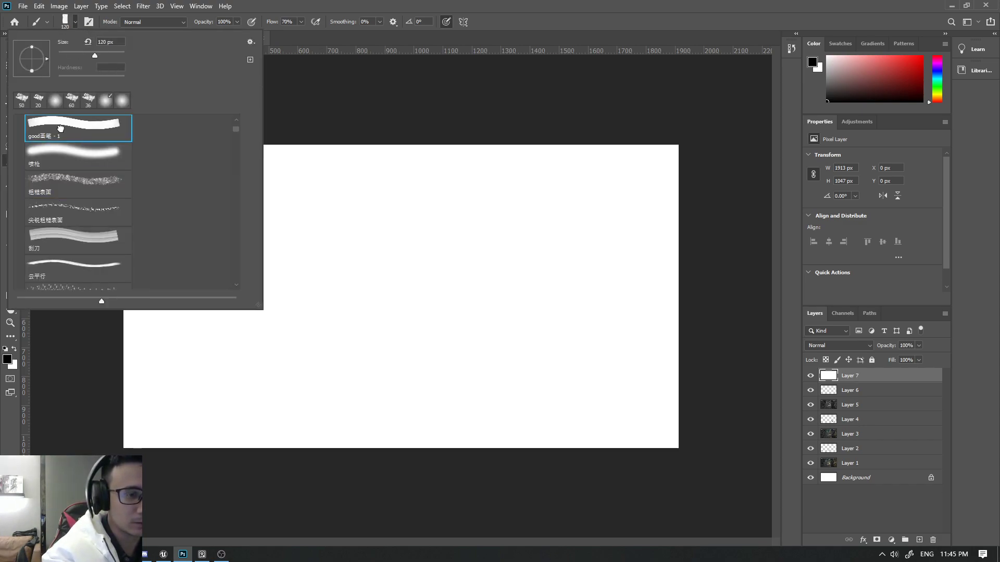
{"action": "left_click", "coordinate": [313, 104]}
{"action": "left_click_drag", "start_coordinate": [231, 218], "coordinate": [240, 359]}
{"action": "key", "text": "ctrl+z"}
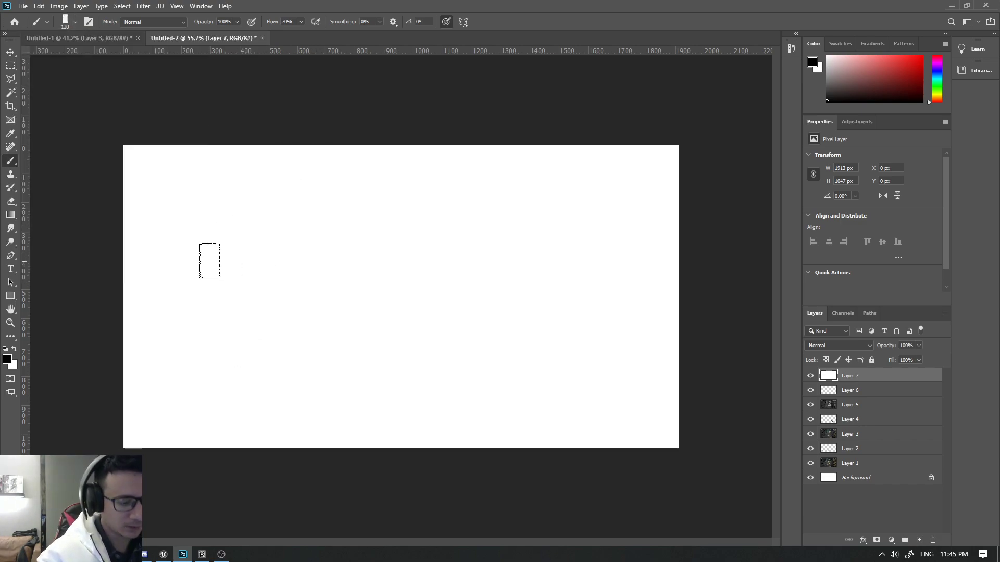
{"action": "key", "text": "bracketleft"}
{"action": "key", "text": "bracketleft"}
{"action": "key", "text": "bracketleft"}
- Paint a thumbnail frame, erase across it with a 600 px eraser, then undo most strokes
{"action": "mouse_move", "coordinate": [198, 194]}
{"action": "left_mouse_down"}
{"action": "mouse_move", "coordinate": [211, 328]}
{"action": "mouse_move", "coordinate": [374, 308]}
{"action": "left_mouse_up"}
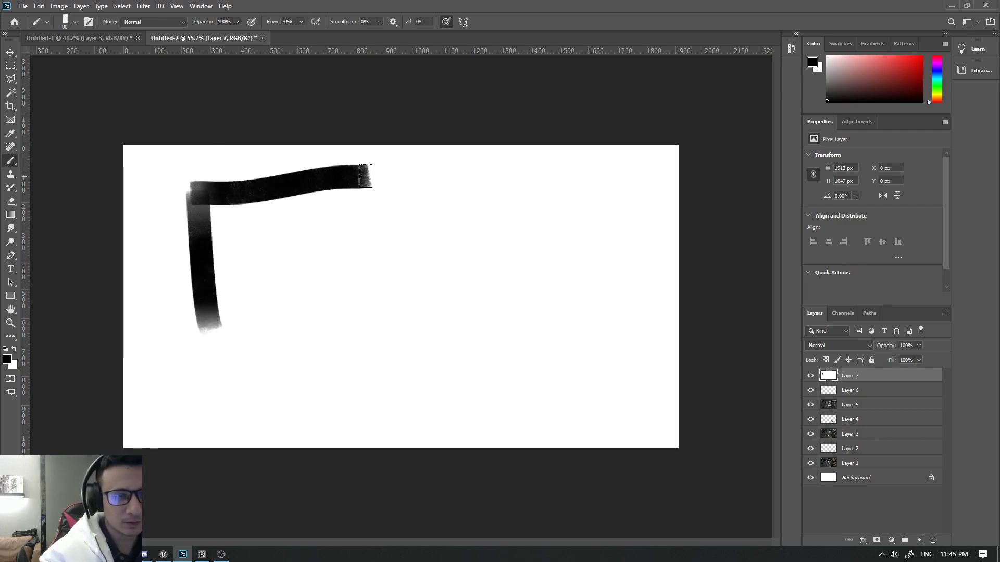
{"action": "left_click_drag", "start_coordinate": [203, 315], "coordinate": [346, 286]}
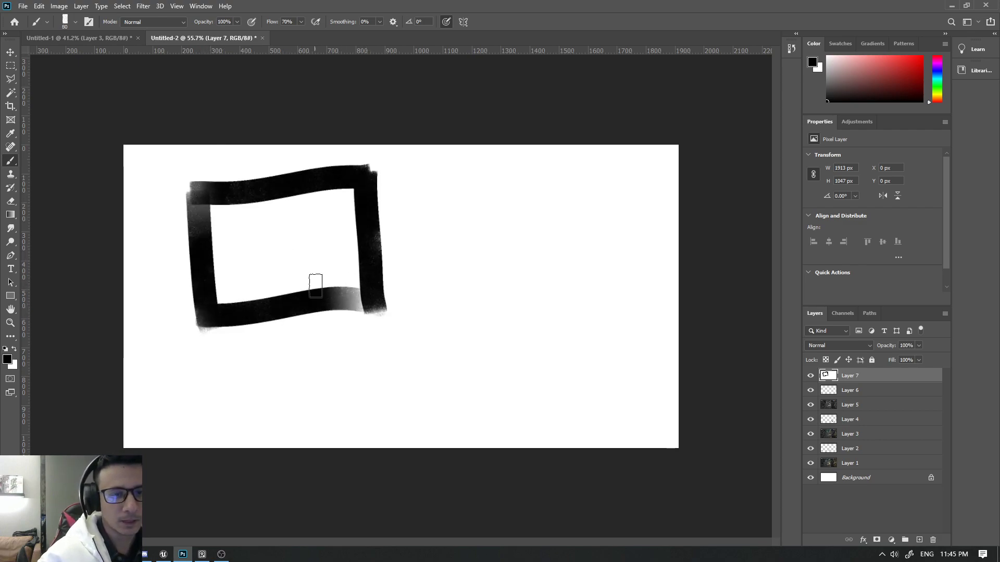
{"action": "key", "text": "e"}
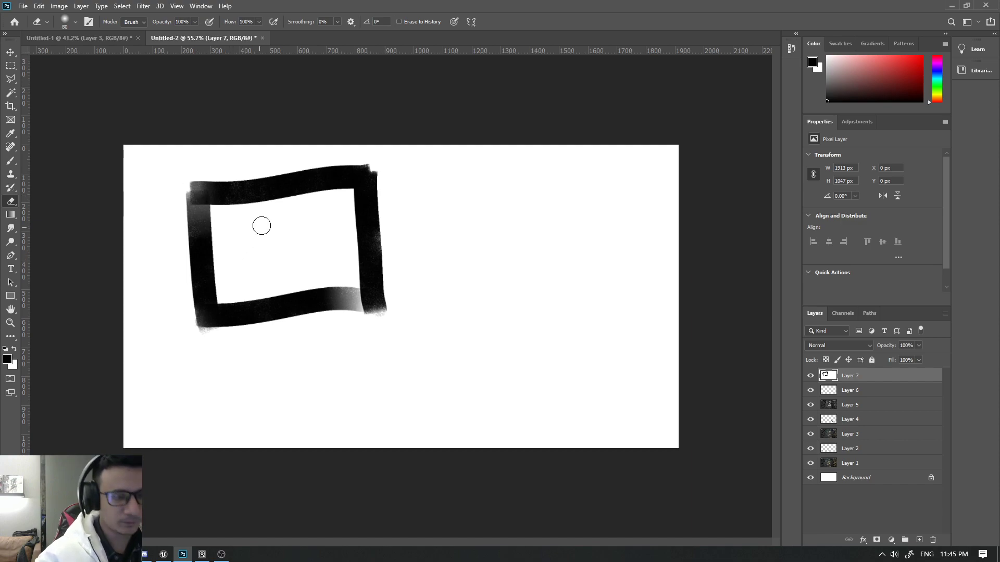
{"action": "key", "text": "bracketright"}
{"action": "key", "text": "bracketright"}
{"action": "key", "text": "bracketright"}
{"action": "left_click_drag", "start_coordinate": [224, 203], "coordinate": [352, 290]}
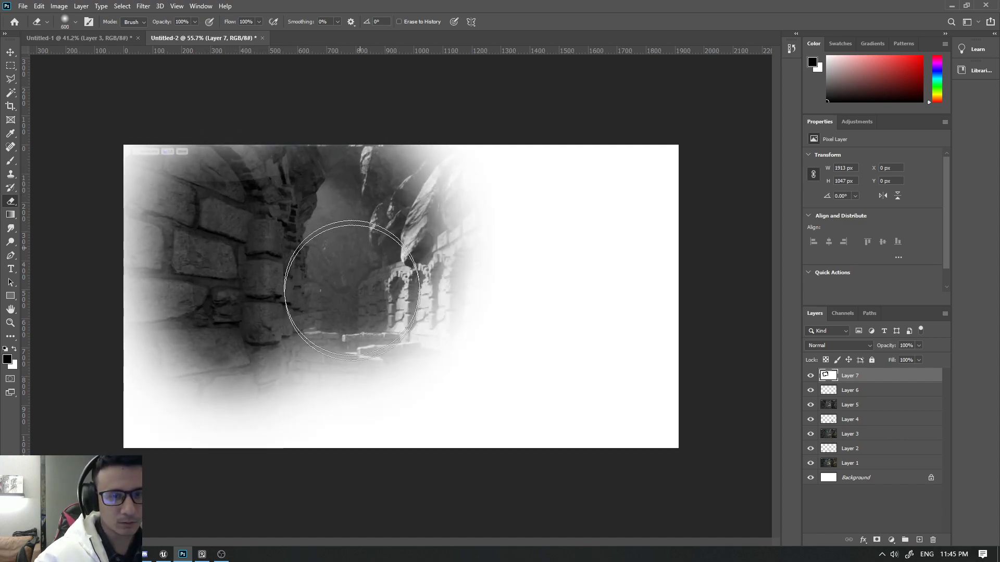
{"action": "key", "text": "ctrl+z"}
{"action": "key", "text": "ctrl+z"}
{"action": "key", "text": "ctrl+z"}
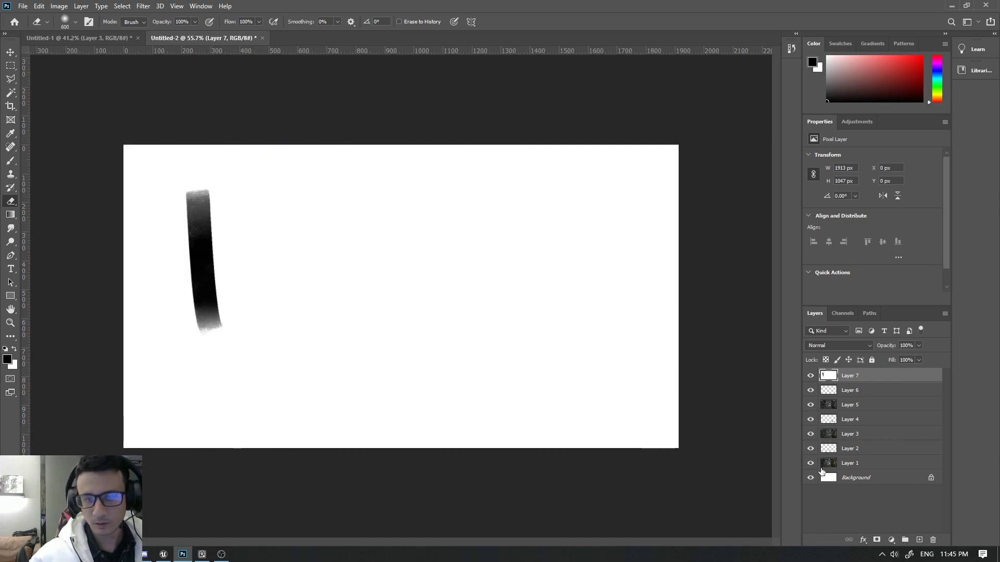
{"action": "key", "text": "ctrl+z"}
- Add Layer 8 and paint a rough black thumbnail square with a 45 px brush
{"action": "left_click", "coordinate": [919, 540]}
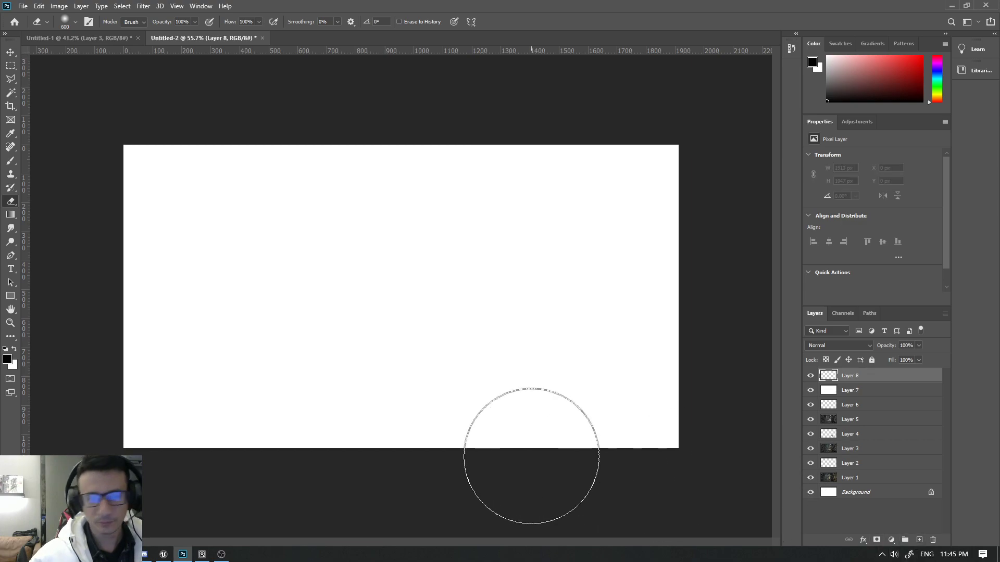
{"action": "key", "text": "b"}
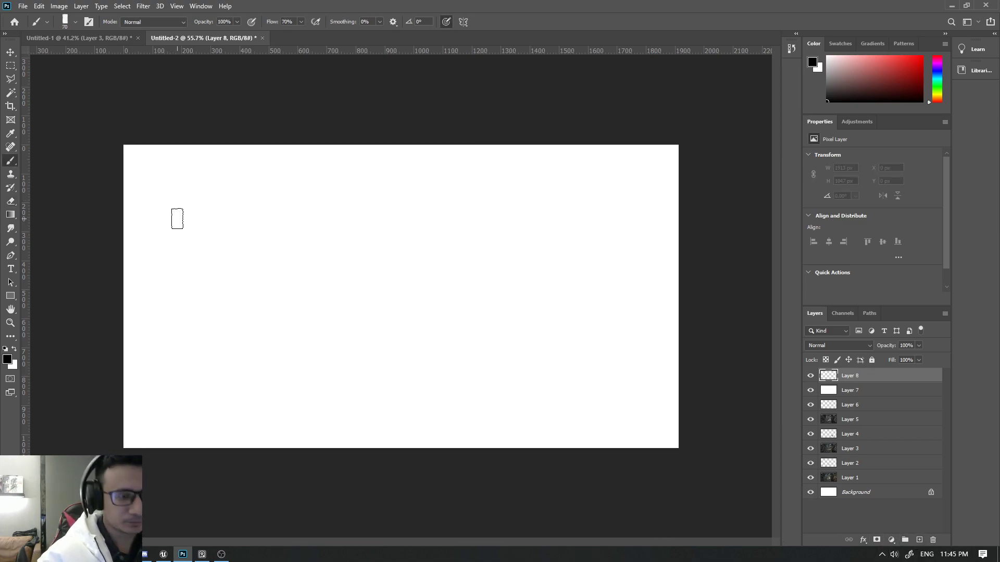
{"action": "key", "text": "bracketleft"}
{"action": "key", "text": "bracketleft"}
{"action": "key", "text": "bracketleft"}
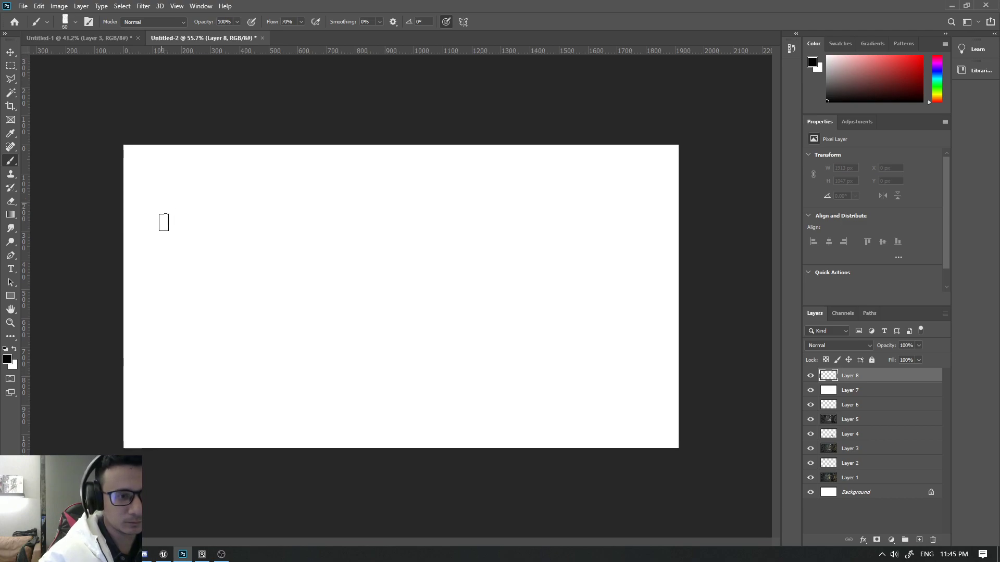
{"action": "mouse_move", "coordinate": [156, 190]}
{"action": "left_mouse_down"}
{"action": "mouse_move", "coordinate": [172, 292]}
{"action": "mouse_move", "coordinate": [260, 187]}
{"action": "left_mouse_up"}
{"action": "left_click_drag", "start_coordinate": [263, 193], "coordinate": [263, 281]}
{"action": "left_click_drag", "start_coordinate": [179, 289], "coordinate": [263, 276]}
{"action": "mouse_move", "coordinate": [161, 195]}
{"action": "left_mouse_down"}
{"action": "mouse_move", "coordinate": [181, 287]}
{"action": "mouse_move", "coordinate": [197, 220]}
{"action": "mouse_move", "coordinate": [223, 252]}
{"action": "mouse_move", "coordinate": [249, 233]}
{"action": "mouse_move", "coordinate": [227, 203]}
{"action": "mouse_move", "coordinate": [247, 196]}
{"action": "mouse_move", "coordinate": [217, 272]}
{"action": "mouse_move", "coordinate": [167, 225]}
{"action": "mouse_move", "coordinate": [167, 279]}
{"action": "mouse_move", "coordinate": [243, 207]}
{"action": "mouse_move", "coordinate": [257, 261]}
{"action": "mouse_move", "coordinate": [239, 277]}
{"action": "mouse_move", "coordinate": [179, 261]}
{"action": "mouse_move", "coordinate": [196, 290]}
{"action": "left_mouse_up"}
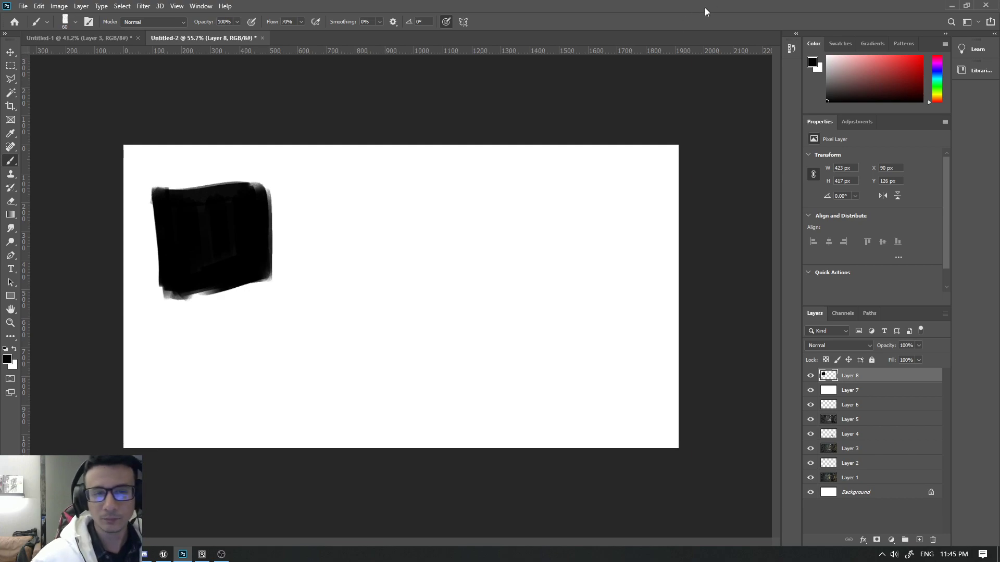
- Pick near-white and dab white and grey shapes inside the square, then zoom out to judge it
{"action": "left_click", "coordinate": [827, 63]}
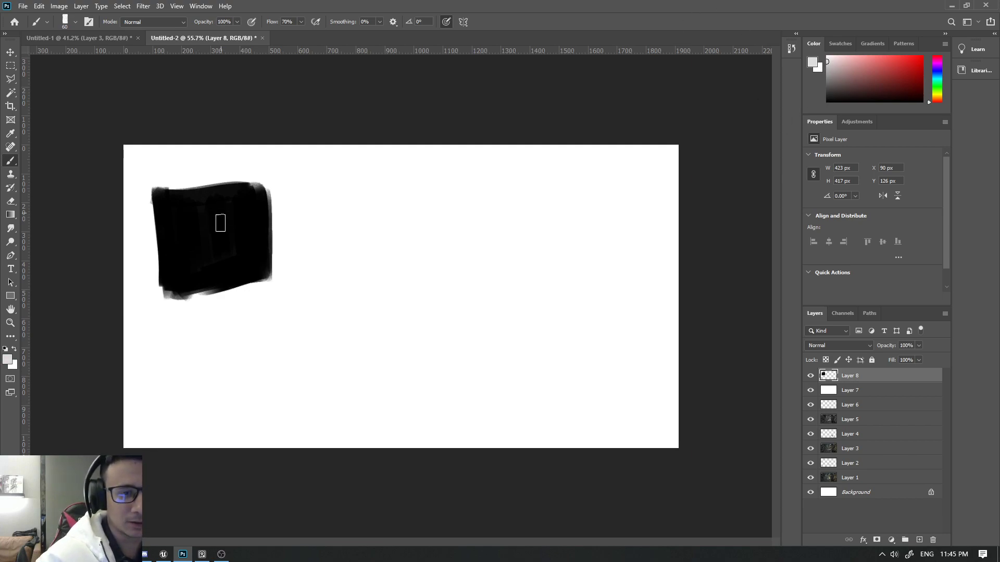
{"action": "left_click_drag", "start_coordinate": [220, 222], "coordinate": [222, 220]}
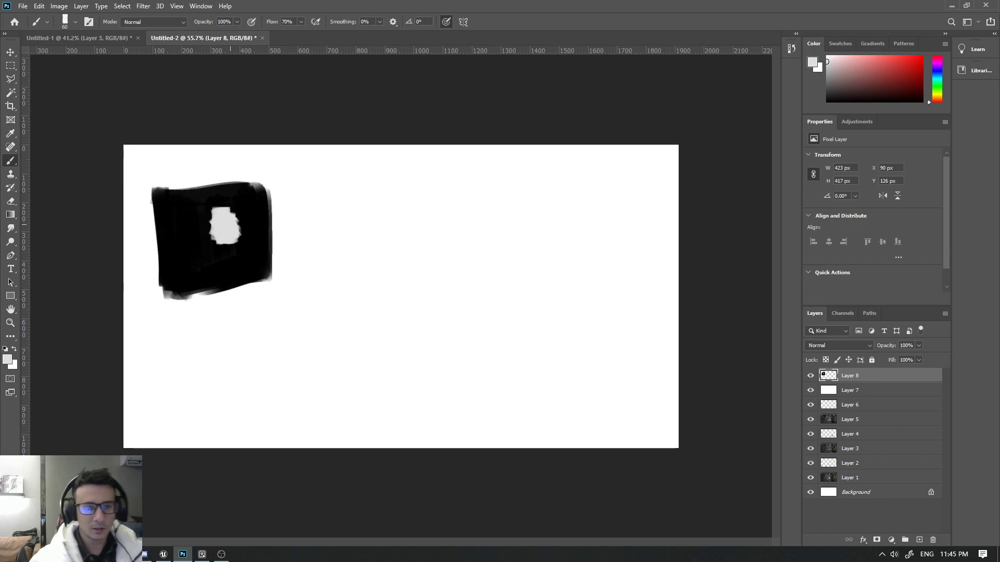
{"action": "left_click", "coordinate": [186, 270]}
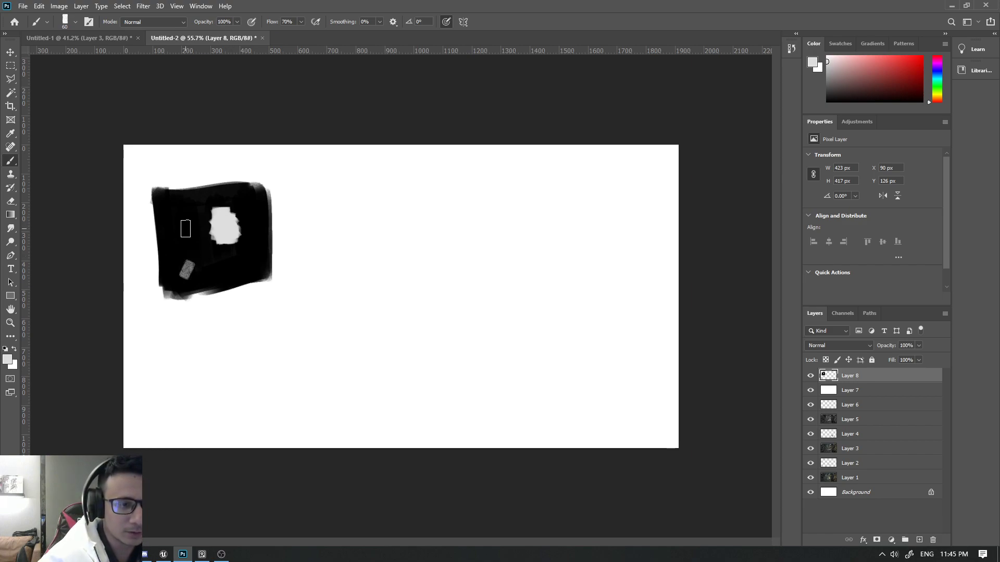
{"action": "left_click", "coordinate": [184, 232]}
{"action": "left_click", "coordinate": [189, 206]}
{"action": "left_click", "coordinate": [232, 264]}
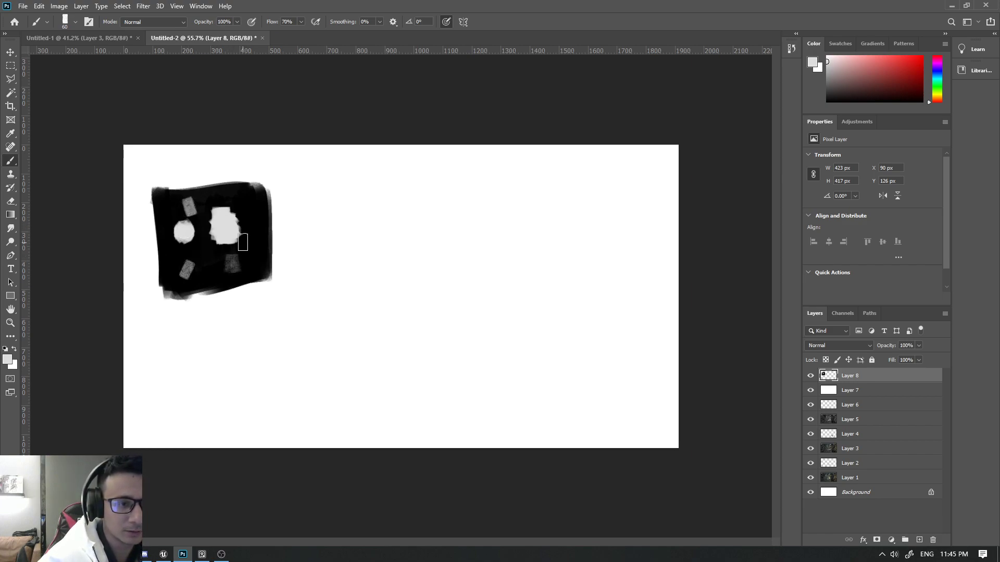
{"action": "left_click", "coordinate": [248, 251]}
{"action": "left_click", "coordinate": [209, 259]}
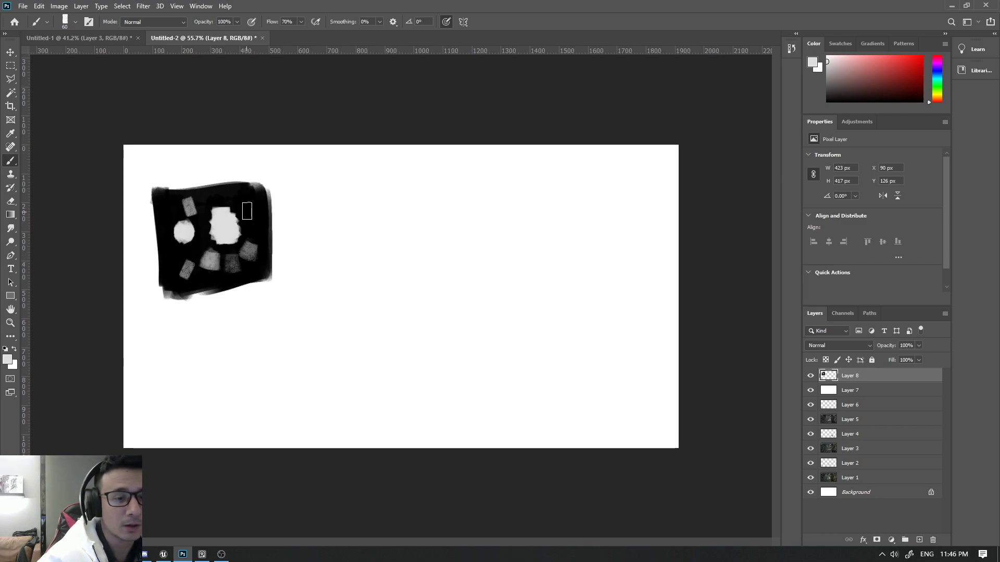
{"action": "left_click", "coordinate": [254, 210]}
{"action": "key", "text": "z"}
{"action": "mouse_move", "coordinate": [258, 214]}
{"action": "left_mouse_down"}
{"action": "mouse_move", "coordinate": [230, 286]}
{"action": "mouse_move", "coordinate": [272, 302]}
{"action": "left_mouse_up"}
- Sample a dark grey and paint over the central, upper-right and bottom light blobs
{"action": "key", "text": "b"}
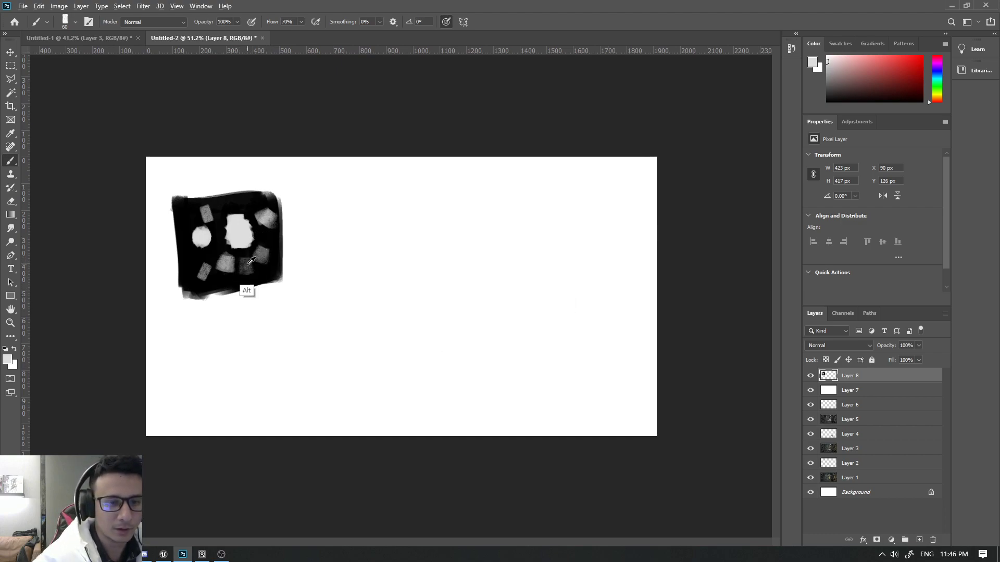
{"action": "left_click", "coordinate": [247, 288], "text": "alt"}
{"action": "mouse_move", "coordinate": [233, 211]}
{"action": "left_mouse_down"}
{"action": "mouse_move", "coordinate": [242, 248]}
{"action": "mouse_move", "coordinate": [206, 243]}
{"action": "left_mouse_up"}
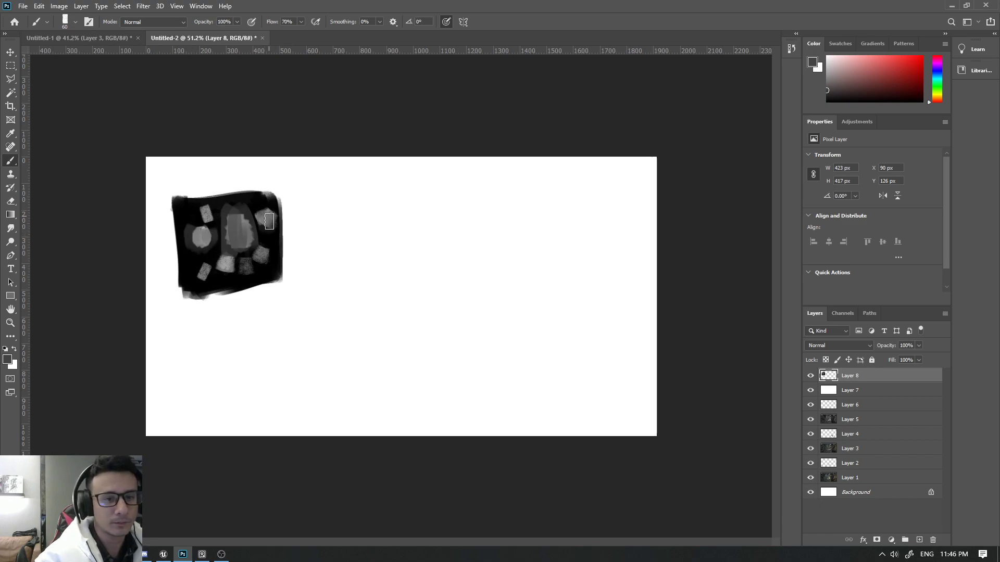
{"action": "left_click_drag", "start_coordinate": [263, 208], "coordinate": [271, 222]}
{"action": "left_click_drag", "start_coordinate": [225, 269], "coordinate": [205, 211]}
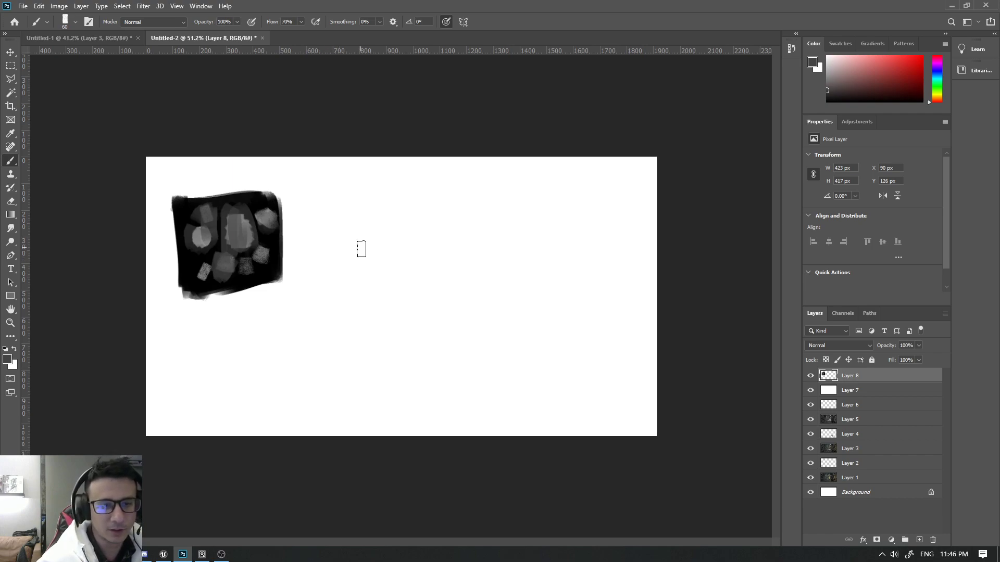
- Compare the result by undoing and redoing the black backdrop and toggling Layer 8's visibility
{"action": "key", "text": "ctrl+z"}
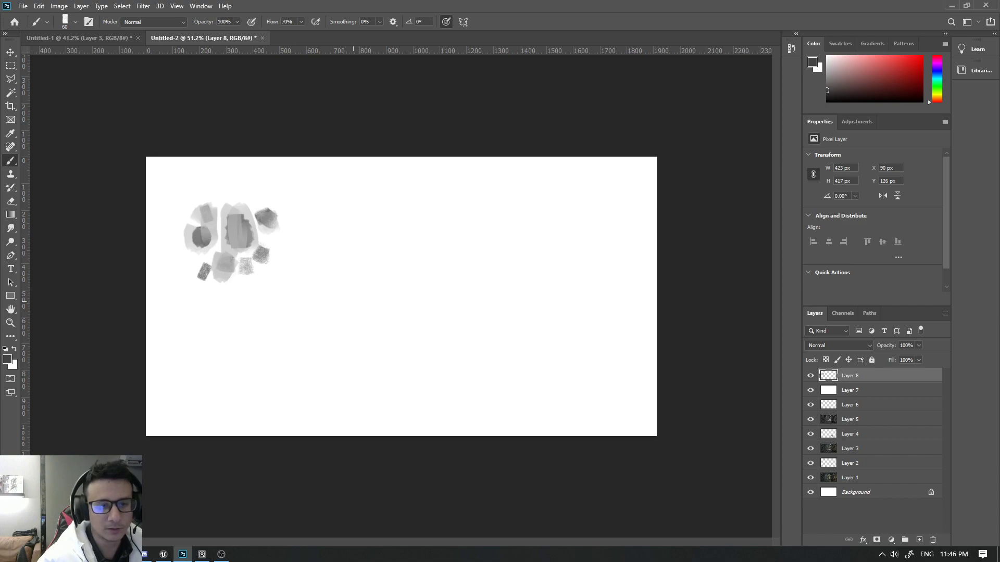
{"action": "key", "text": "ctrl+shift+z"}
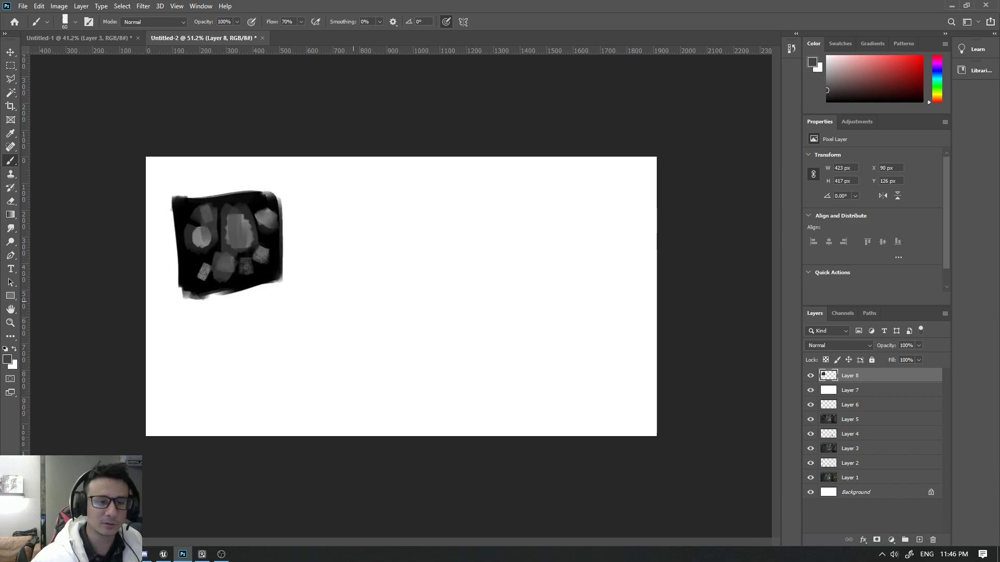
{"action": "left_click", "coordinate": [809, 376]}
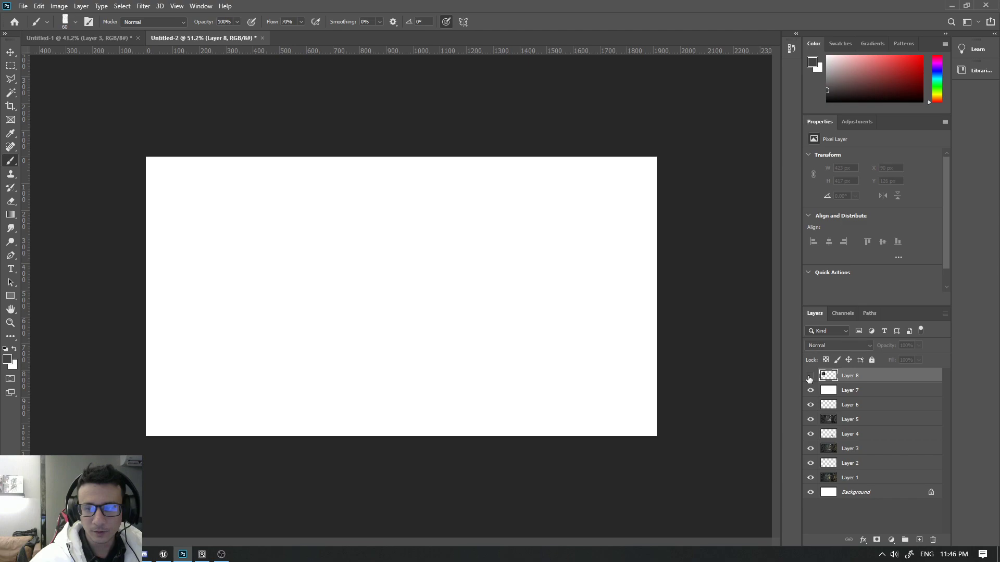
{"action": "left_click", "coordinate": [811, 377]}
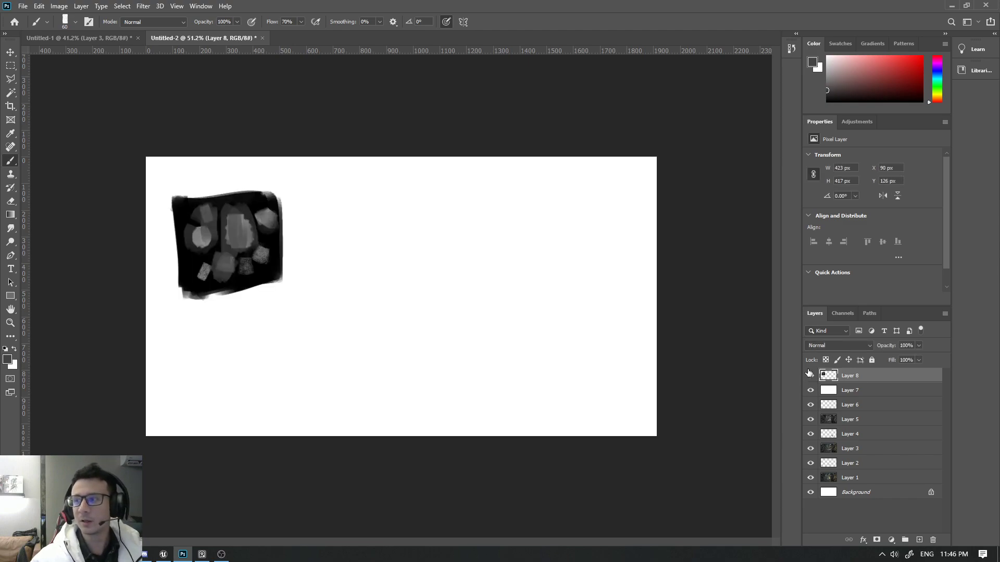
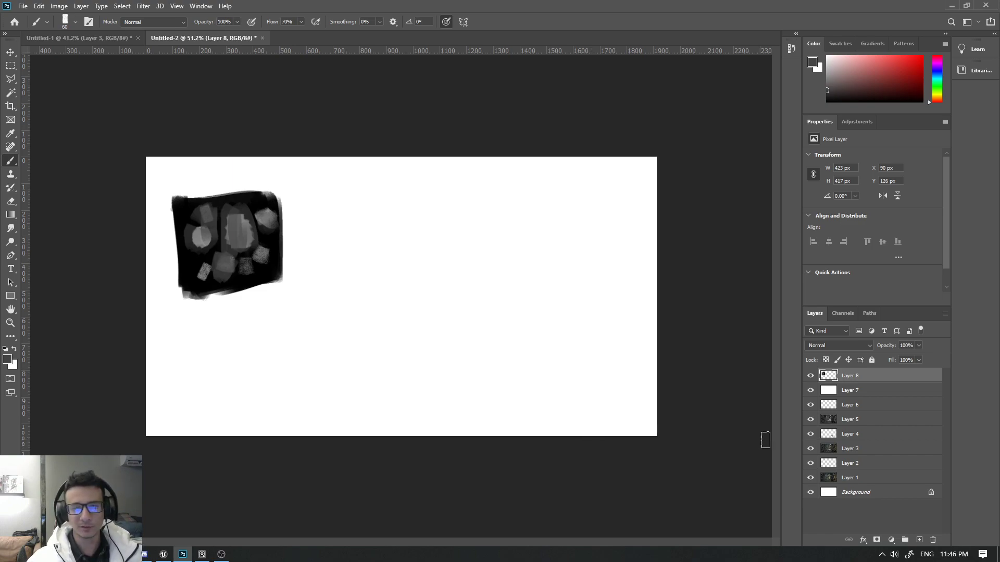
- Hide Layer 8 and Layer 7 and zoom out to see the whole ruins corridor render
{"action": "left_click", "coordinate": [810, 376]}
{"action": "left_click", "coordinate": [811, 391]}
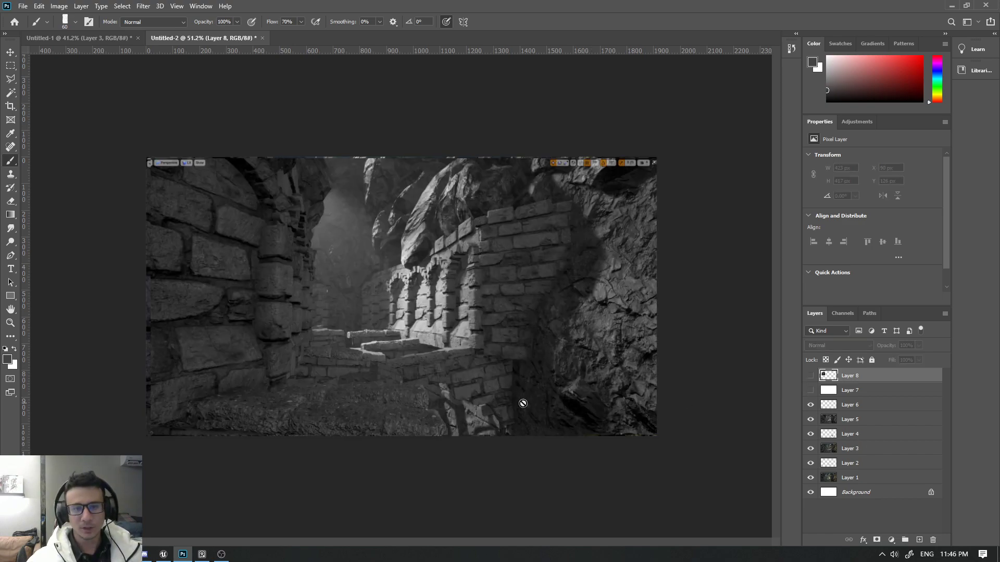
{"action": "key", "text": "z"}
{"action": "left_click_drag", "start_coordinate": [457, 409], "coordinate": [469, 385]}
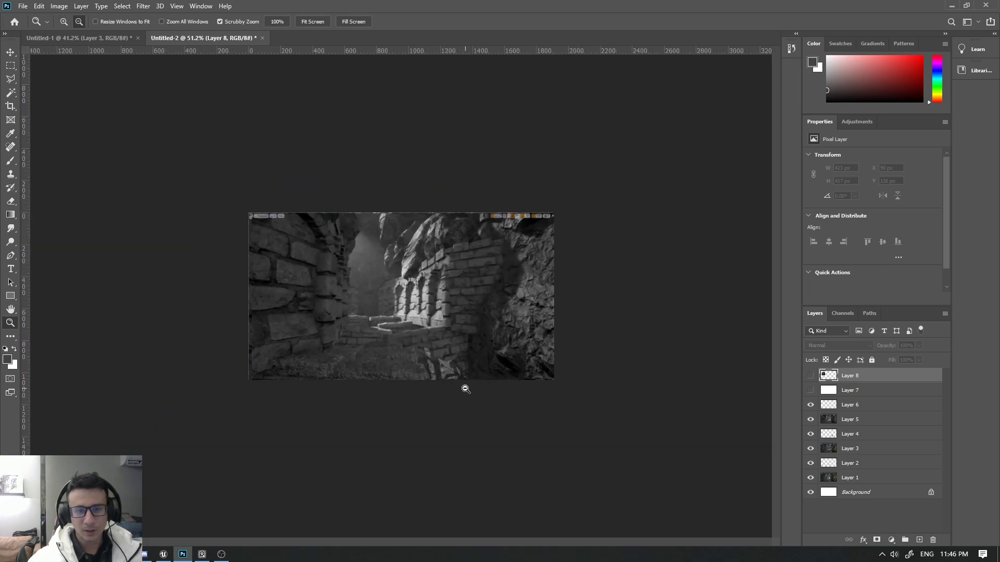
- Sample dark and light greys from the render in the Color Picker, then cancel unchanged
{"action": "key", "text": "b"}
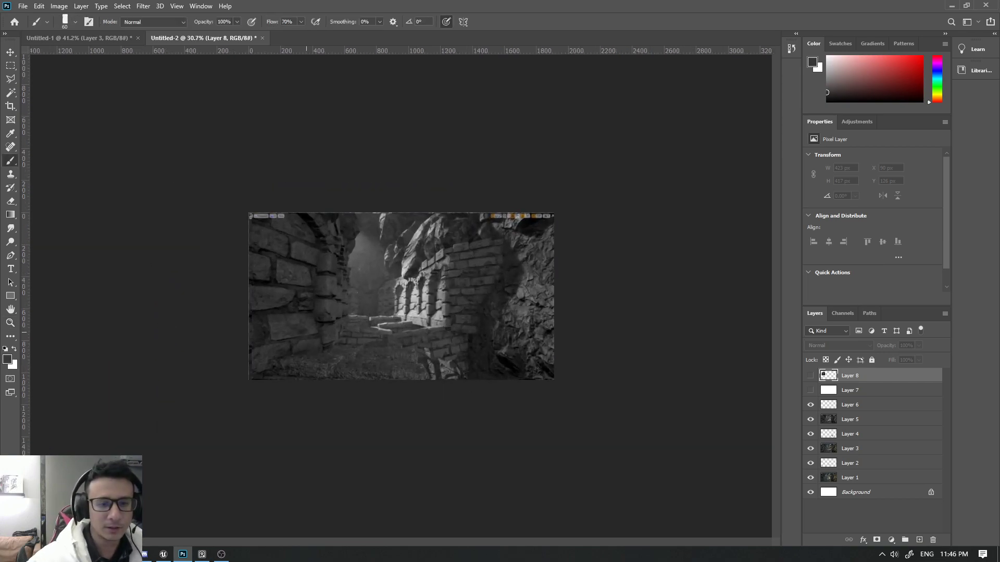
{"action": "left_click", "coordinate": [8, 361]}
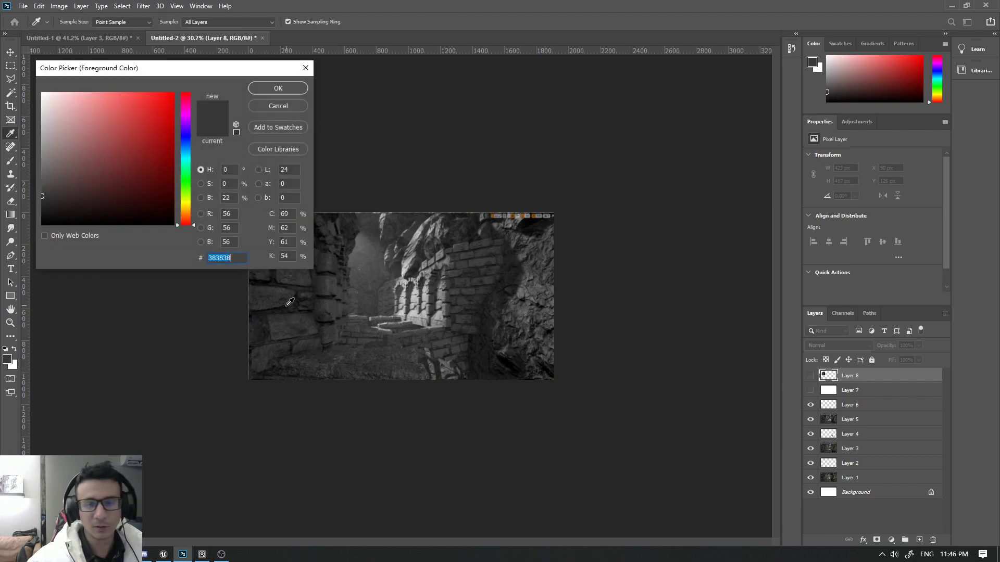
{"action": "left_click", "coordinate": [288, 314]}
{"action": "left_click", "coordinate": [319, 312]}
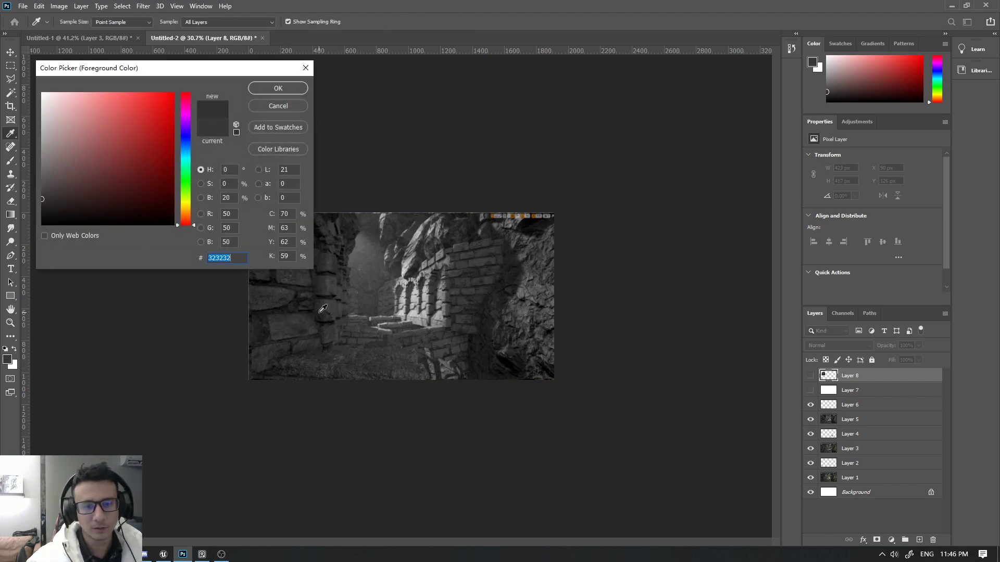
{"action": "left_click_drag", "start_coordinate": [43, 194], "coordinate": [28, 192]}
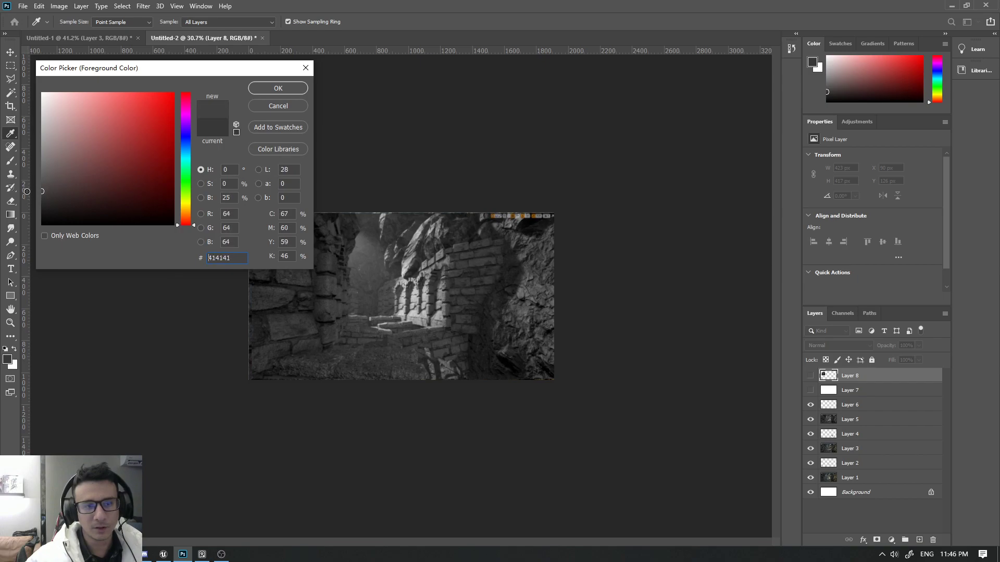
{"action": "left_click", "coordinate": [418, 295]}
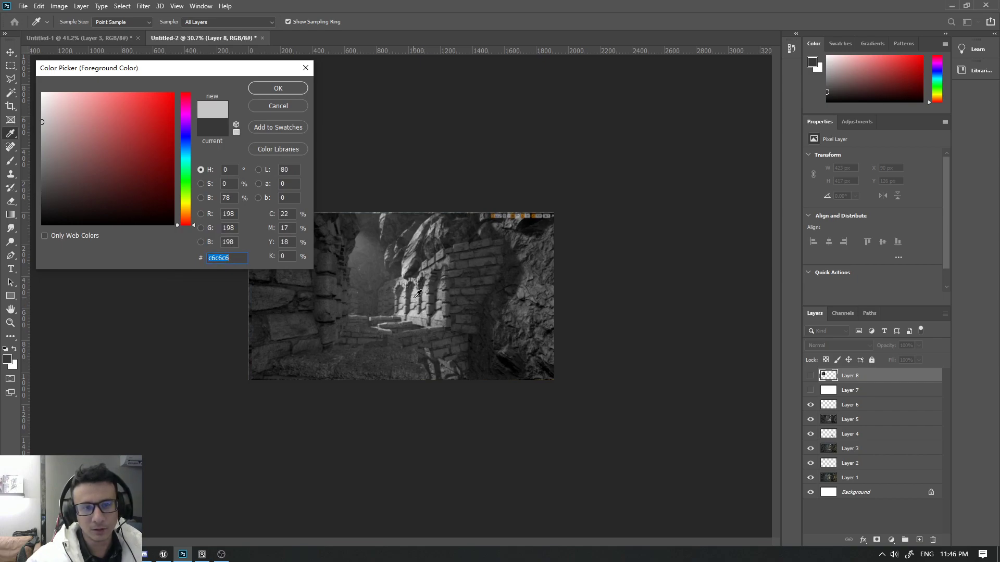
{"action": "left_click_drag", "start_coordinate": [417, 295], "coordinate": [419, 297]}
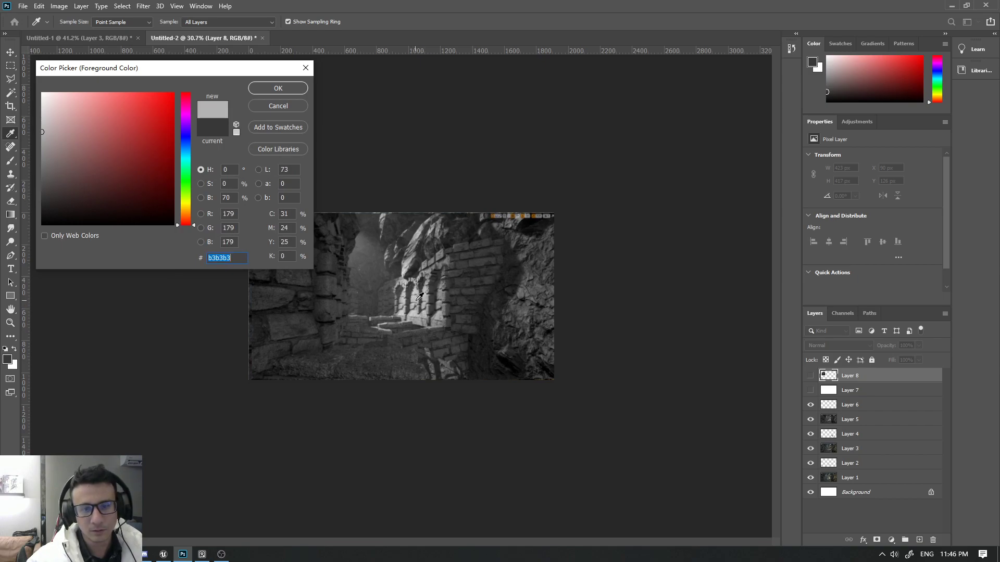
{"action": "left_click_drag", "start_coordinate": [53, 127], "coordinate": [33, 126]}
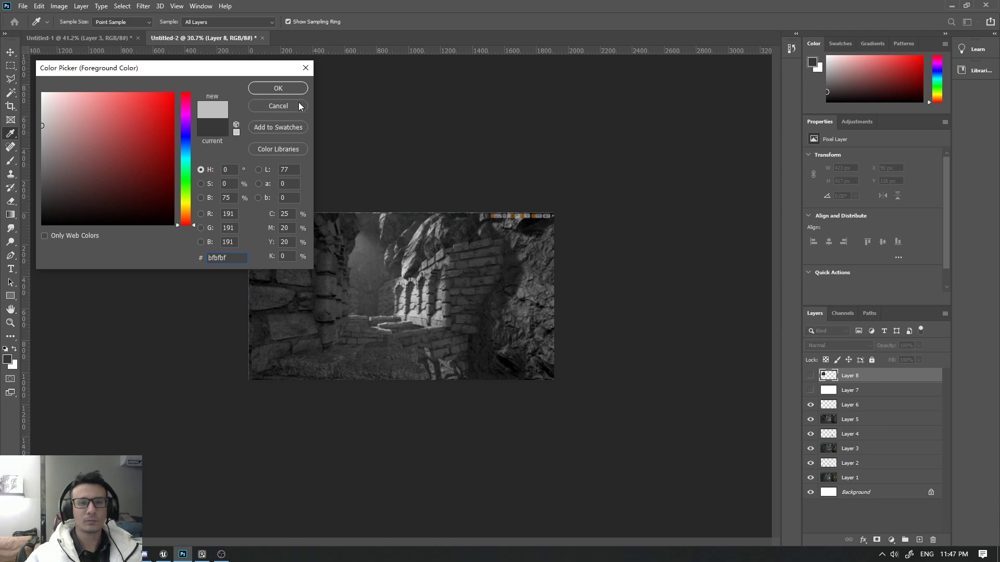
{"action": "left_click", "coordinate": [275, 107]}
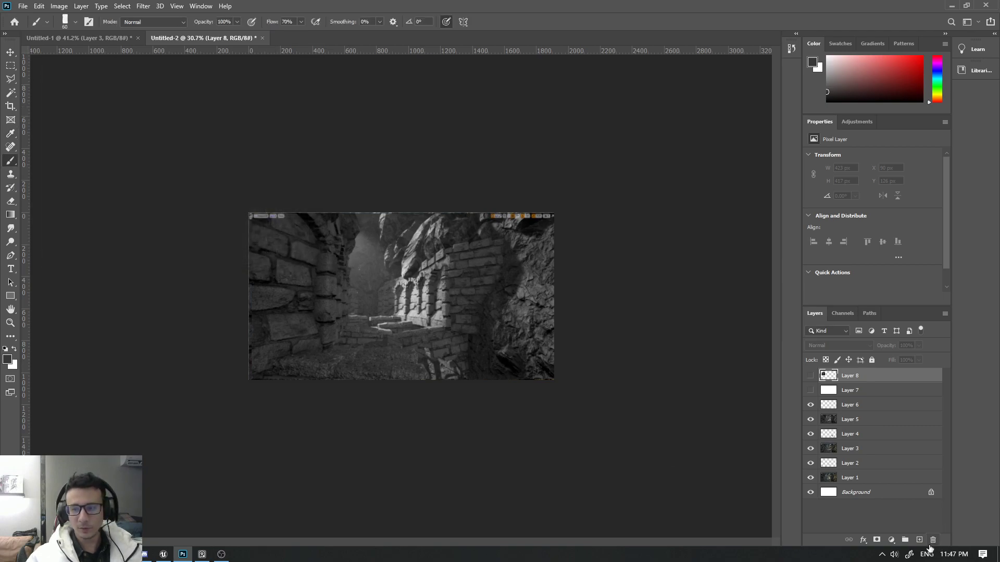
- Add a white-filled Layer 9 and paint a dark grey blob across the canvas centre
{"action": "left_click", "coordinate": [919, 541]}
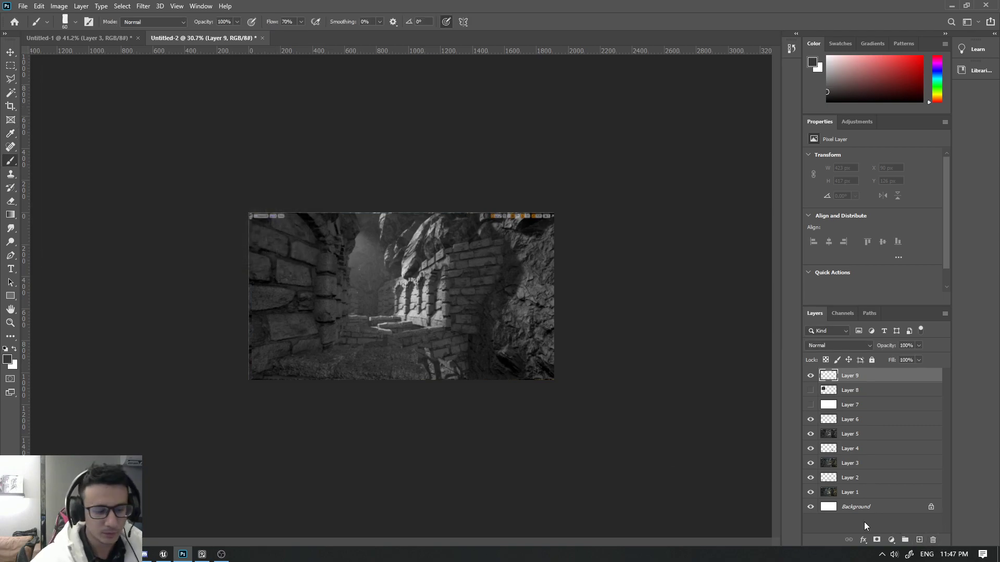
{"action": "key", "text": "ctrl+BackSpace"}
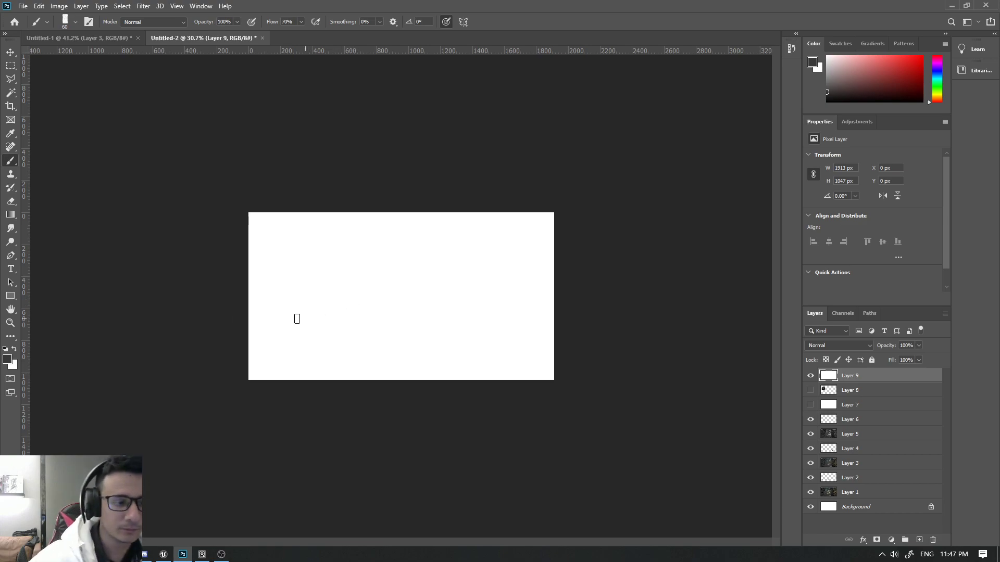
{"action": "left_click", "coordinate": [8, 360]}
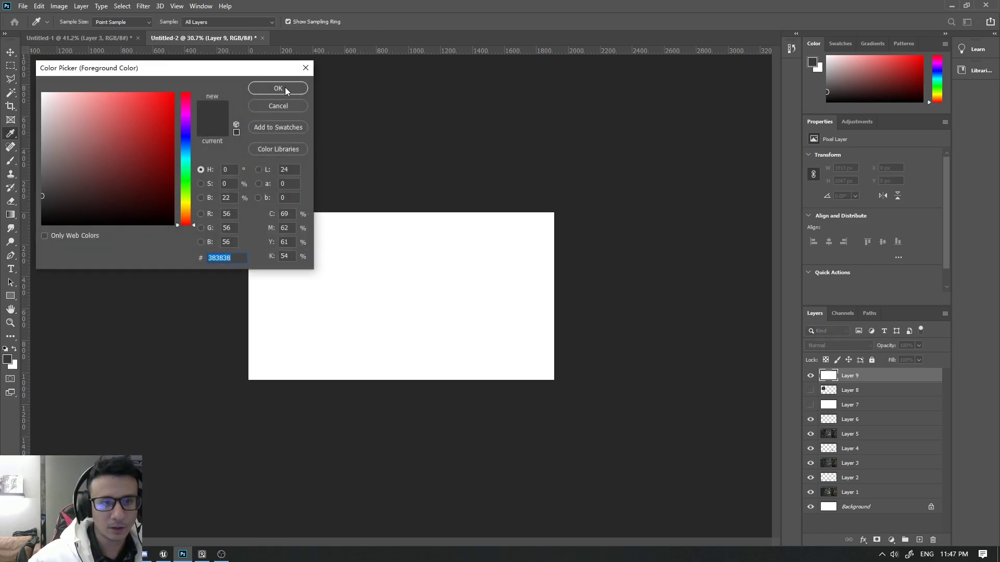
{"action": "left_click", "coordinate": [278, 88]}
{"action": "scroll", "coordinate": [396, 328], "scroll_direction": "up", "scroll_amount": 2, "text": "alt"}
{"action": "key", "text": "b"}
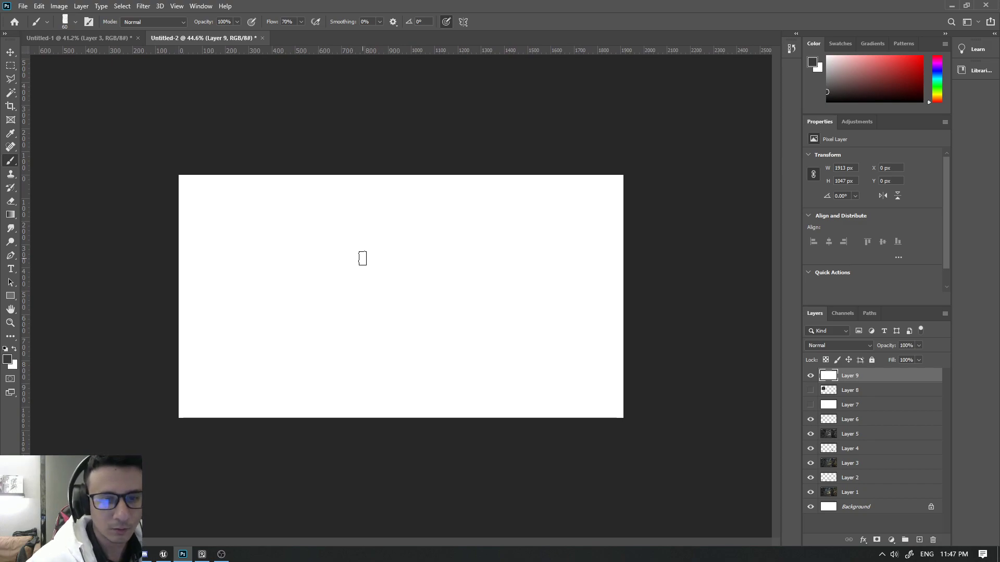
{"action": "mouse_move", "coordinate": [362, 258]}
{"action": "left_mouse_down"}
{"action": "mouse_move", "coordinate": [428, 256]}
{"action": "mouse_move", "coordinate": [424, 322]}
{"action": "left_mouse_up"}
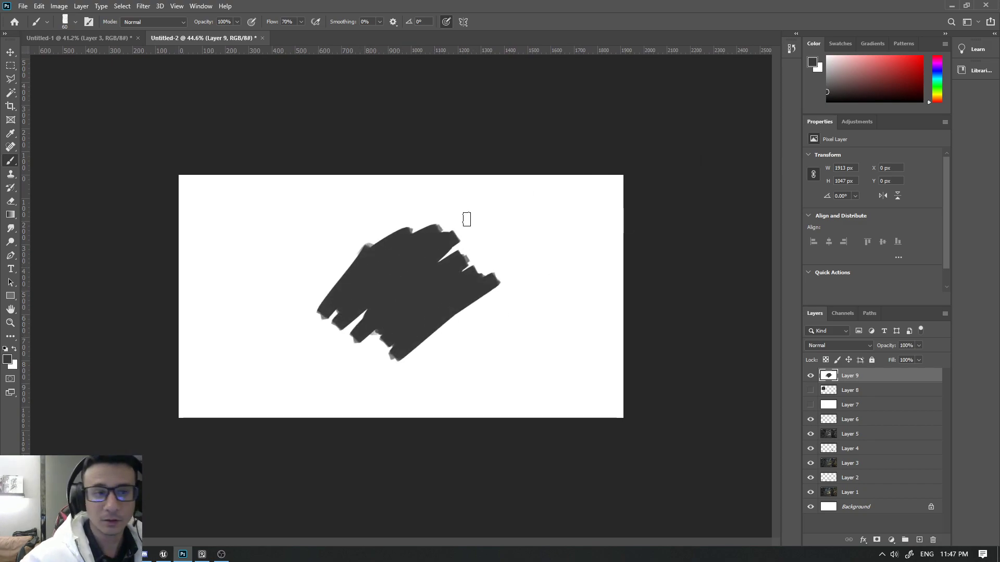
- Paint a light grey highlight stroke on the dark blob
{"action": "left_click", "coordinate": [7, 359]}
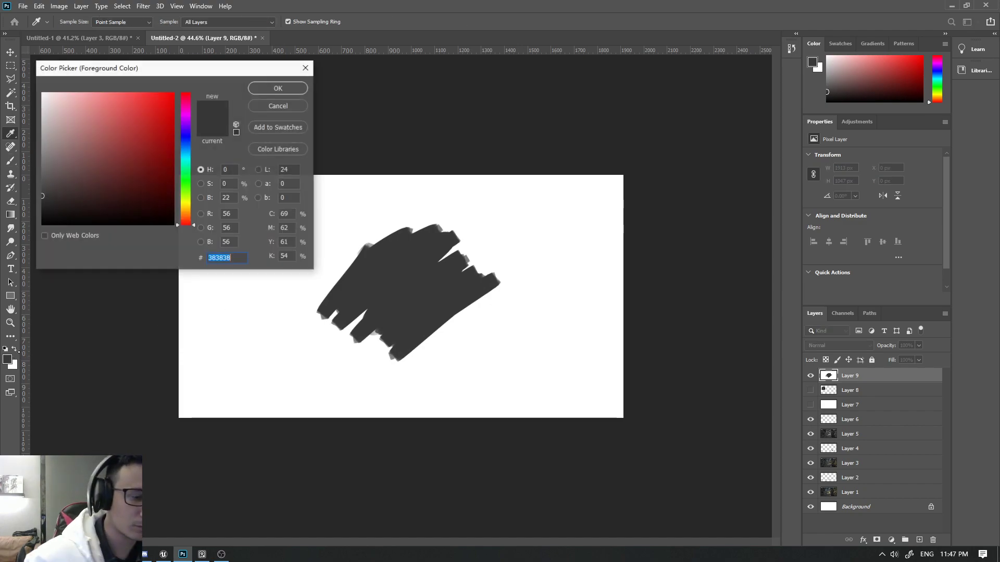
{"action": "left_click", "coordinate": [49, 124]}
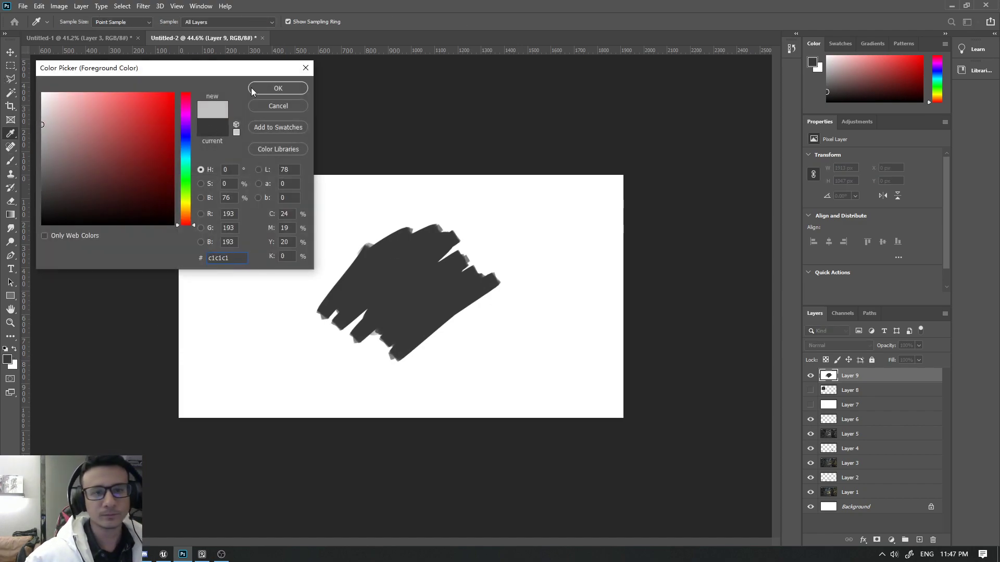
{"action": "left_click", "coordinate": [278, 88]}
{"action": "left_click_drag", "start_coordinate": [415, 262], "coordinate": [432, 286]}
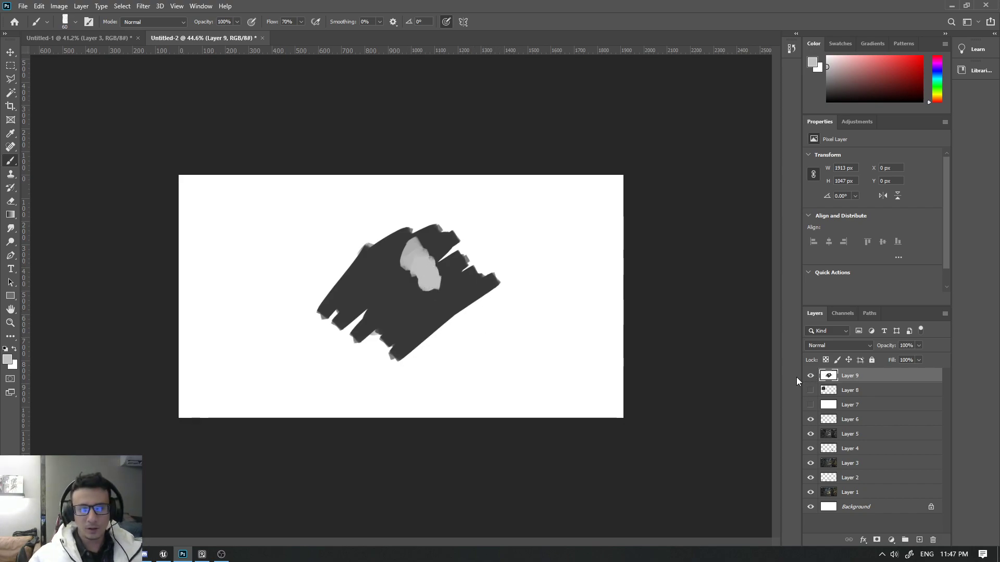
- Set the colour to #000000 and darken the blob's left and lower-right edges
{"action": "left_click", "coordinate": [8, 360]}
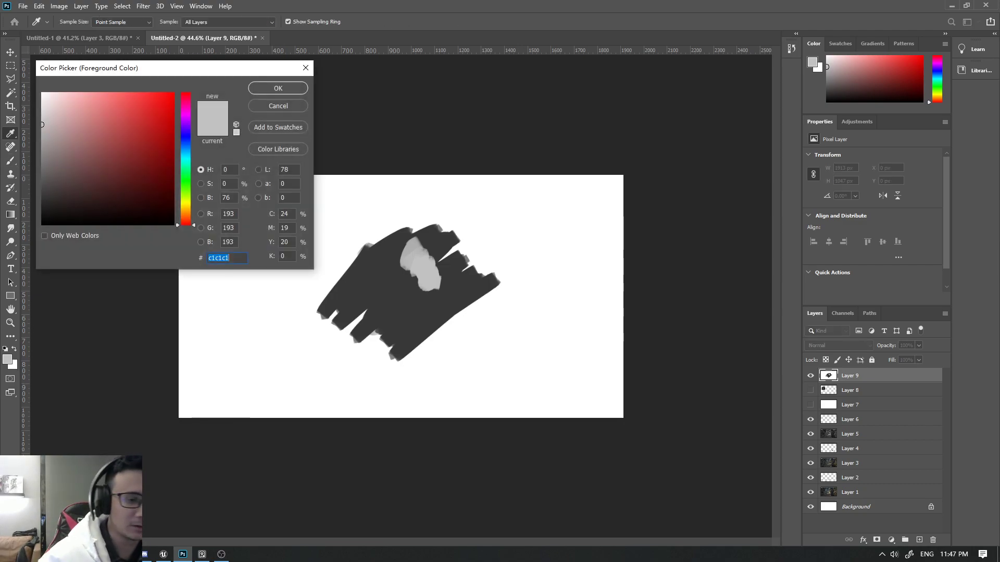
{"action": "type", "text": "000000"}
{"action": "key", "text": "Return"}
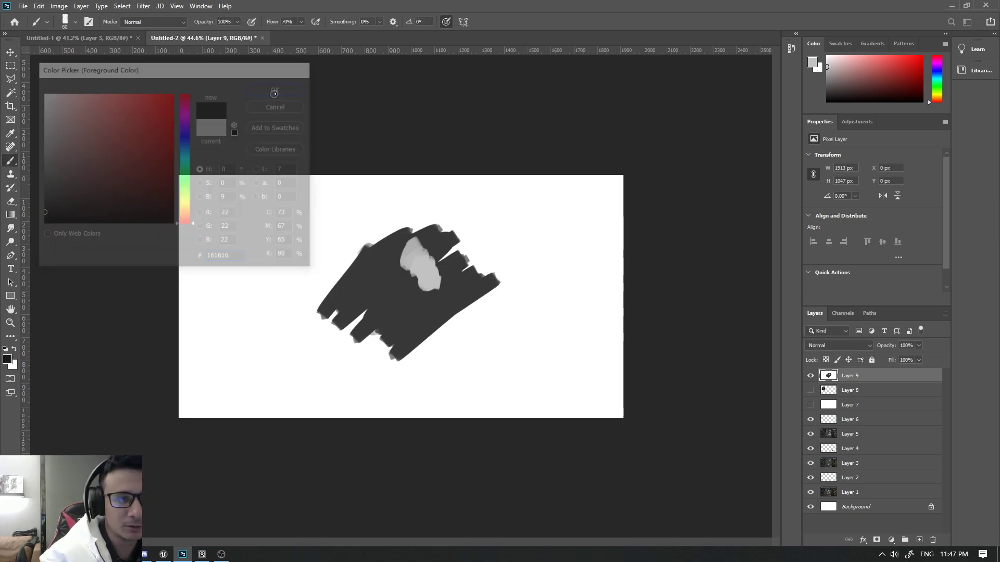
{"action": "left_click_drag", "start_coordinate": [345, 286], "coordinate": [411, 348]}
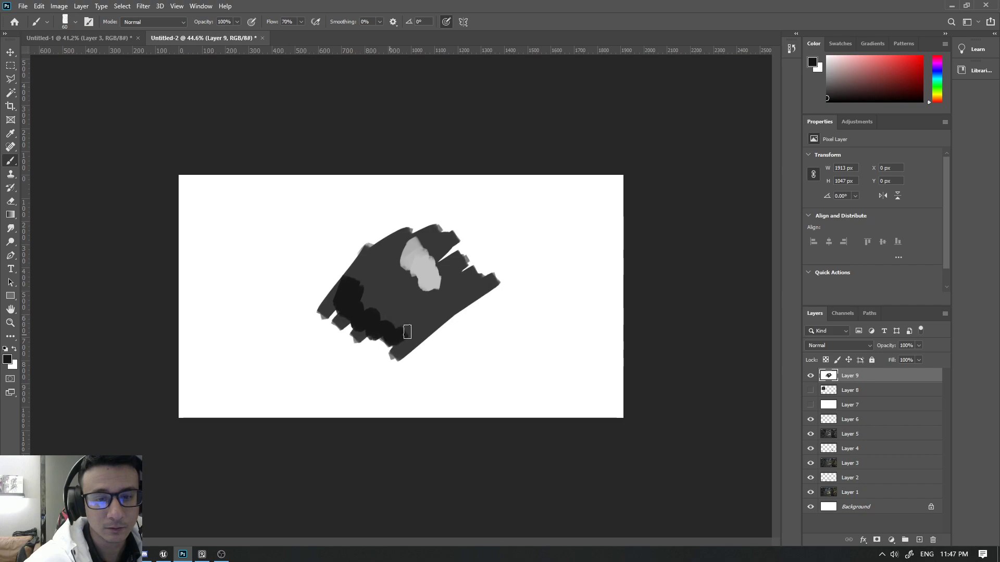
{"action": "left_click_drag", "start_coordinate": [349, 287], "coordinate": [365, 250]}
{"action": "mouse_move", "coordinate": [398, 316]}
{"action": "left_mouse_down"}
{"action": "mouse_move", "coordinate": [458, 315]}
{"action": "mouse_move", "coordinate": [395, 336]}
{"action": "left_mouse_up"}
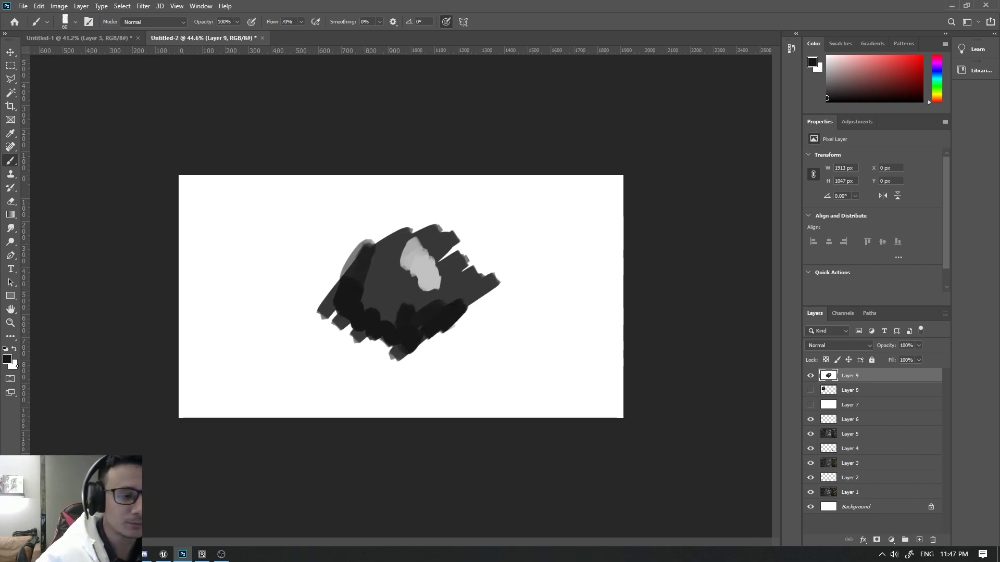
- Shrink the brush and dab very light grey highlights onto the dark shape, then zoom out
{"action": "left_click", "coordinate": [8, 360]}
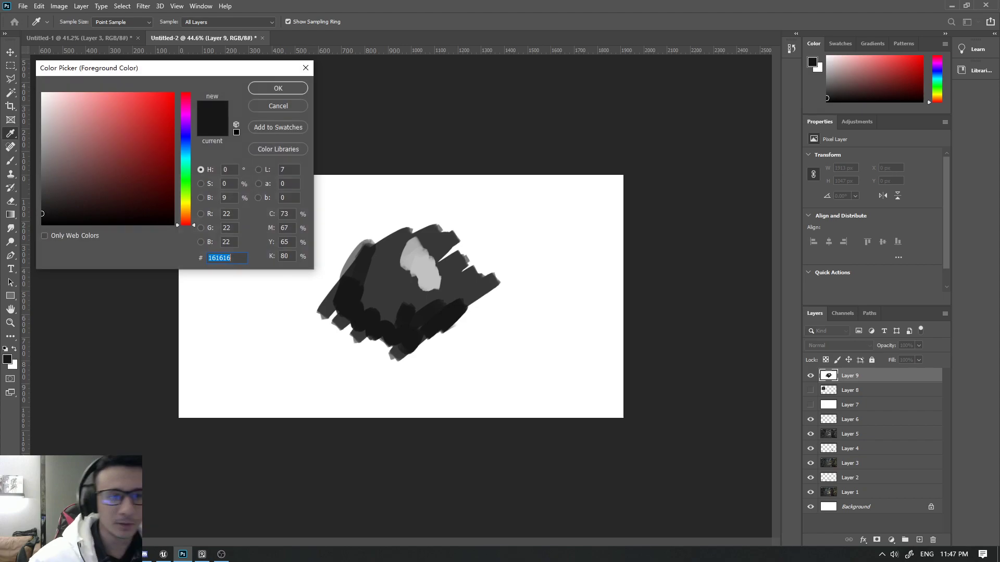
{"action": "left_click", "coordinate": [285, 108]}
{"action": "left_click", "coordinate": [392, 281], "text": "alt"}
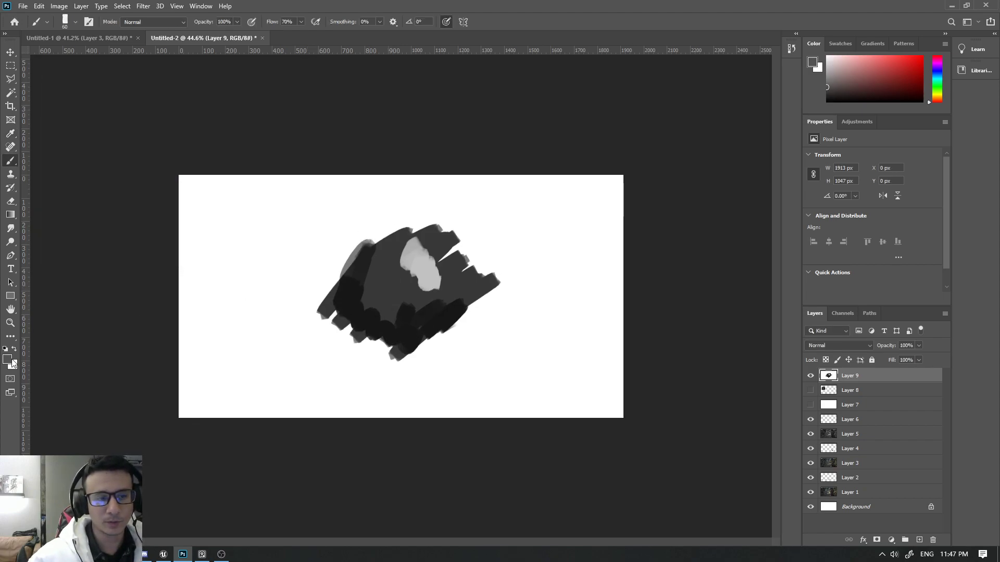
{"action": "left_click", "coordinate": [7, 359]}
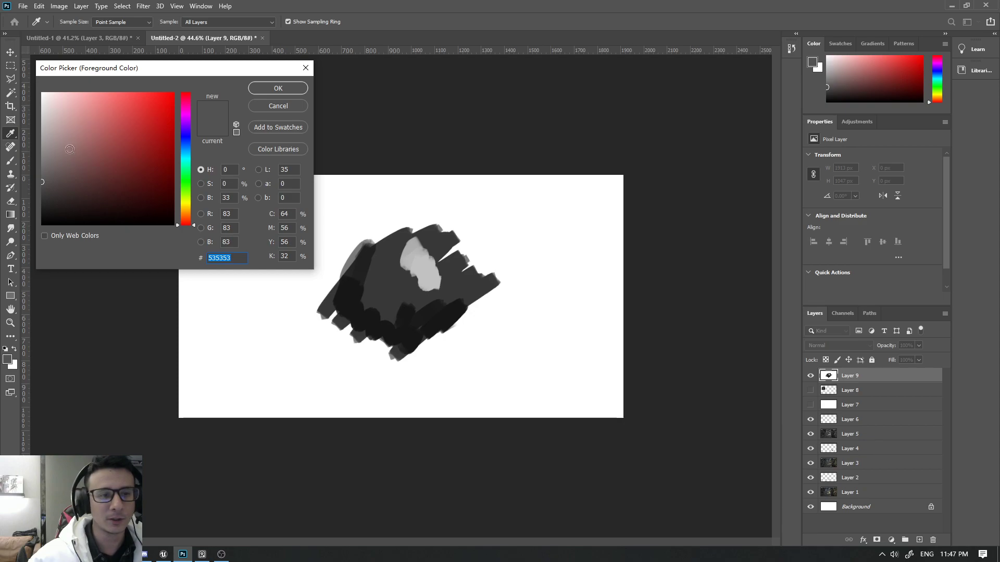
{"action": "left_click", "coordinate": [41, 100]}
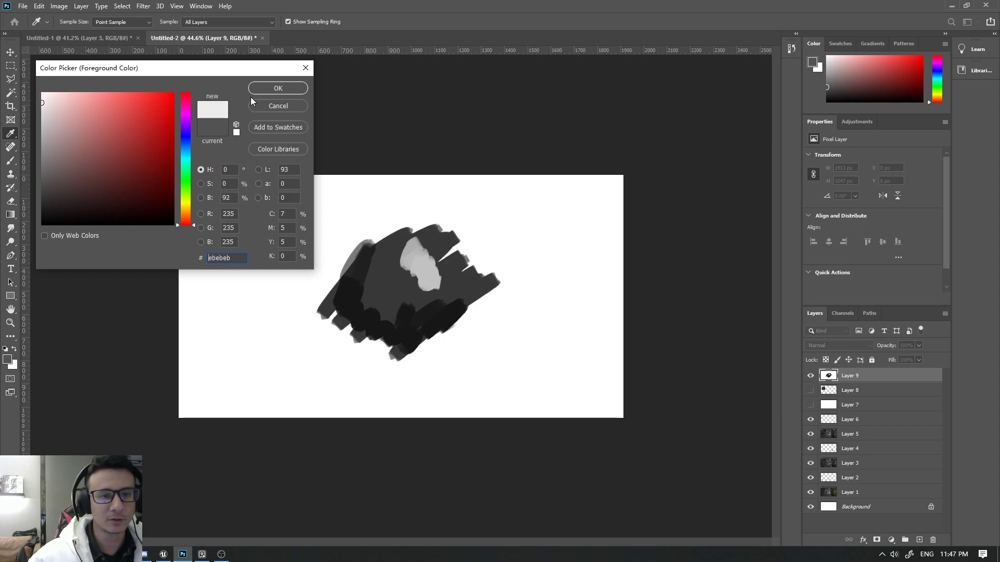
{"action": "left_click", "coordinate": [276, 88]}
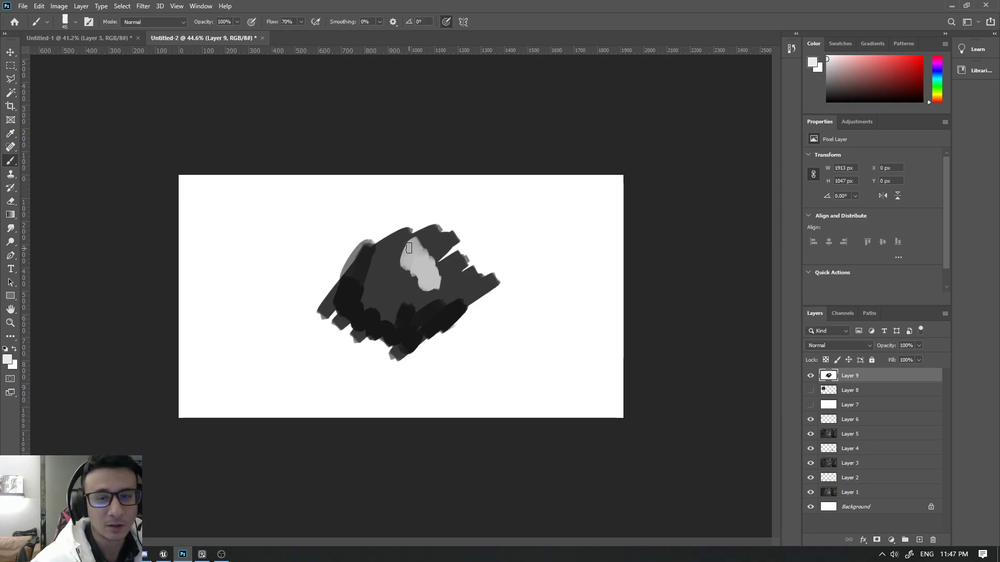
{"action": "right_click_drag", "start_coordinate": [409, 249], "coordinate": [428, 254], "text": "alt"}
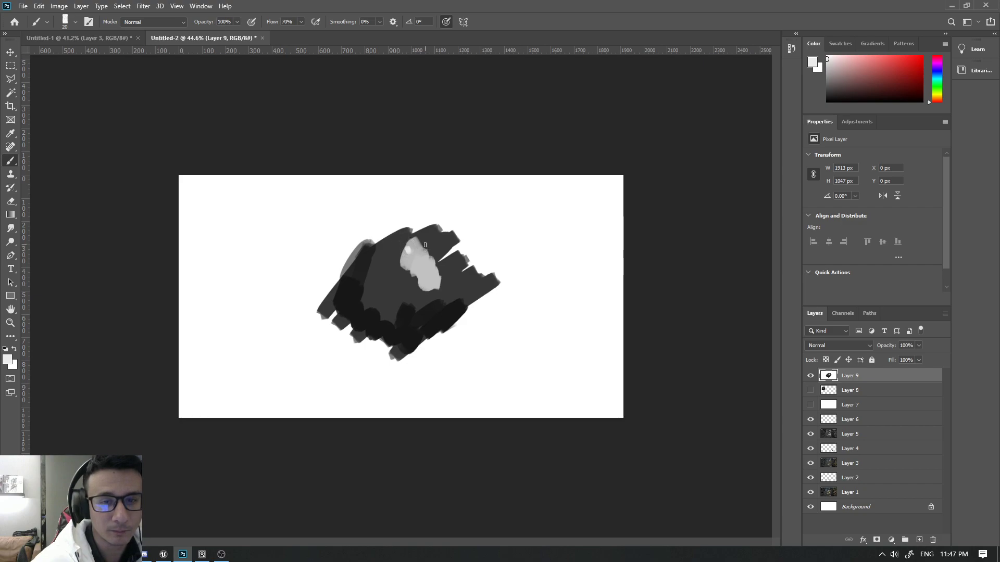
{"action": "mouse_move", "coordinate": [435, 244]}
{"action": "left_mouse_down"}
{"action": "mouse_move", "coordinate": [436, 254]}
{"action": "mouse_move", "coordinate": [396, 269]}
{"action": "left_mouse_up"}
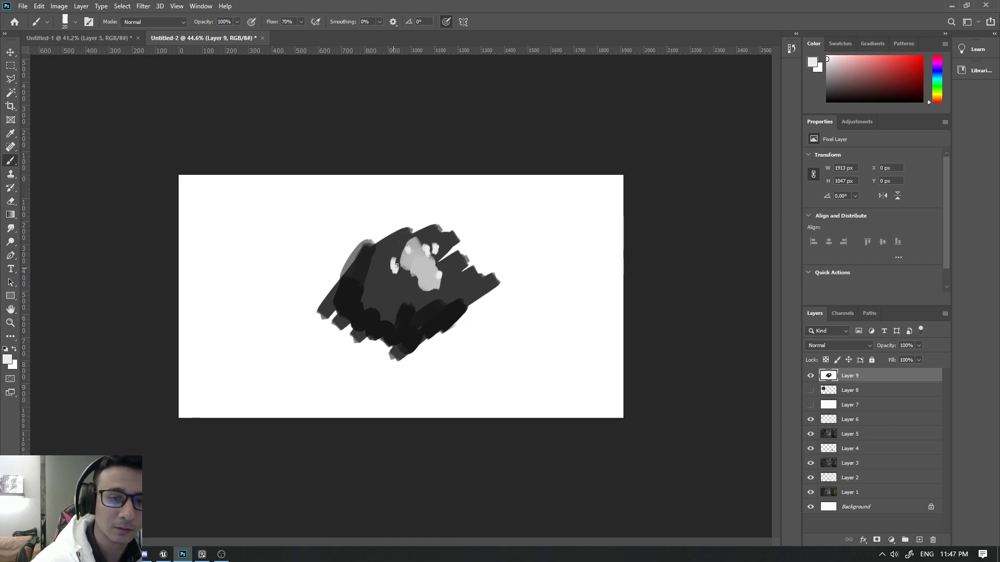
{"action": "left_click", "coordinate": [440, 286]}
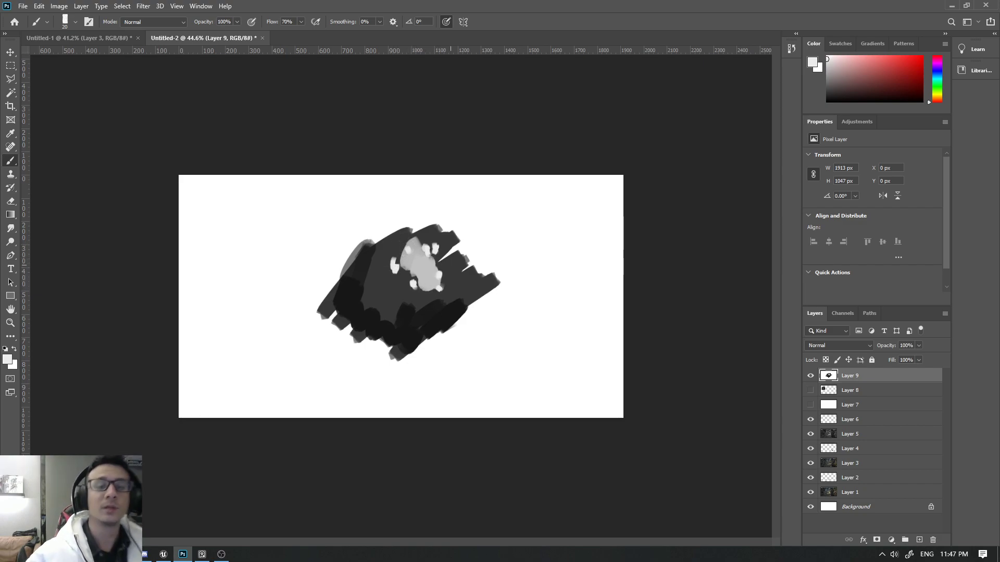
{"action": "key", "text": "z"}
{"action": "mouse_move", "coordinate": [437, 280]}
{"action": "left_mouse_down"}
{"action": "mouse_move", "coordinate": [397, 305]}
{"action": "mouse_move", "coordinate": [416, 329]}
{"action": "left_mouse_up"}
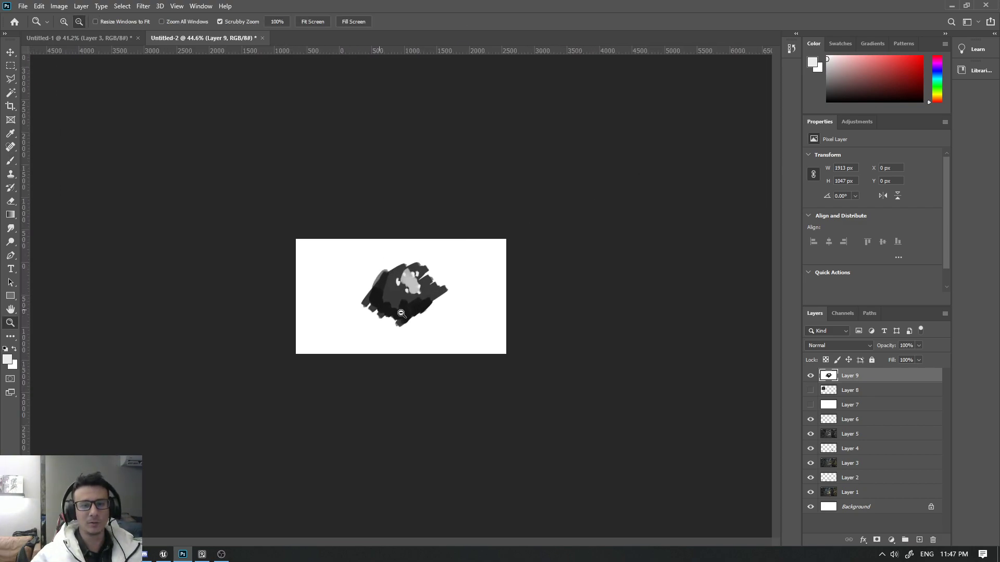
- Hide Layer 9 and zoom in and out to frame the grayscale corridor render
{"action": "left_click", "coordinate": [417, 328], "text": "alt"}
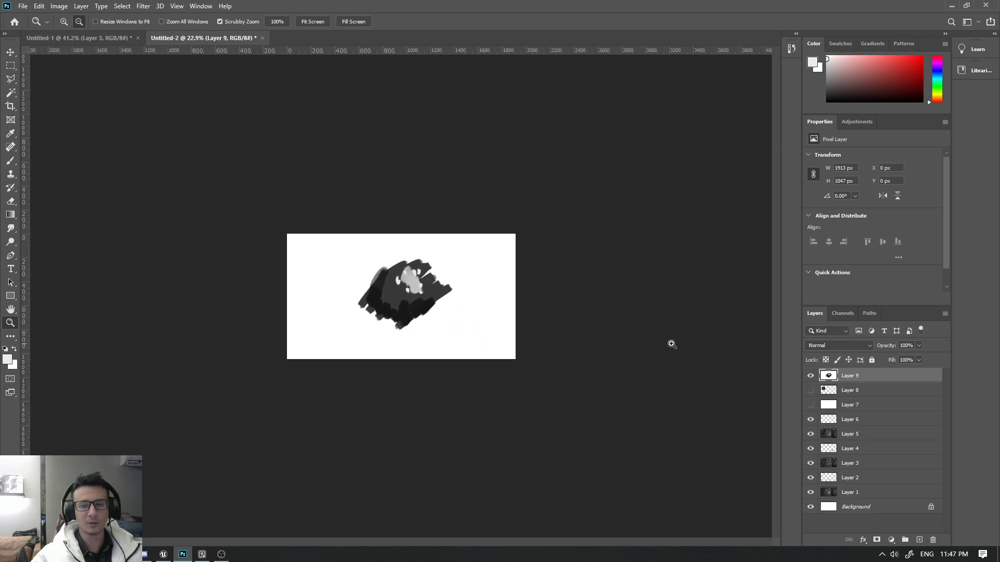
{"action": "left_click", "coordinate": [810, 375]}
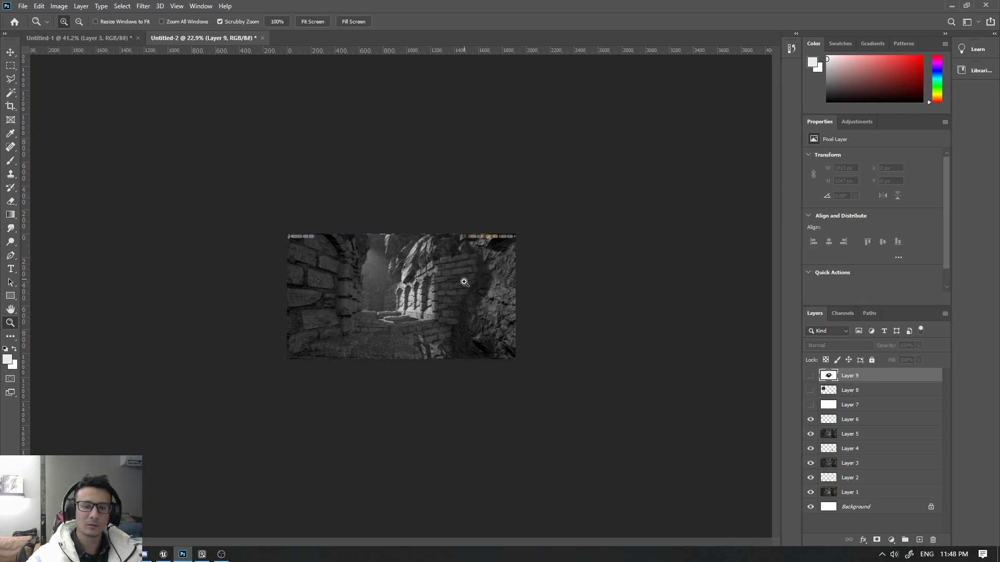
{"action": "left_click_drag", "start_coordinate": [467, 278], "coordinate": [493, 290]}
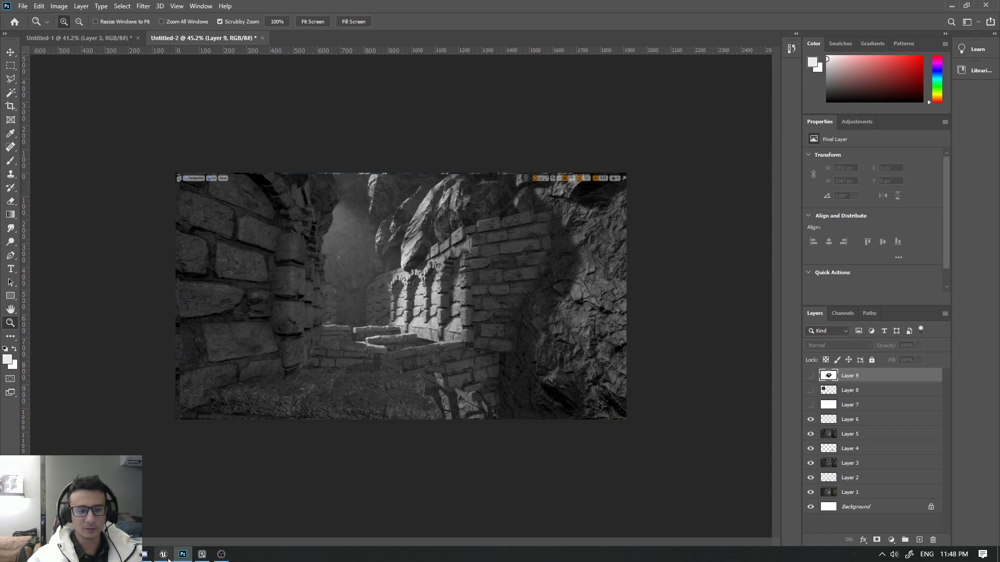
{"action": "left_click", "coordinate": [356, 330], "text": "alt"}
{"action": "left_click_drag", "start_coordinate": [356, 330], "coordinate": [392, 337]}
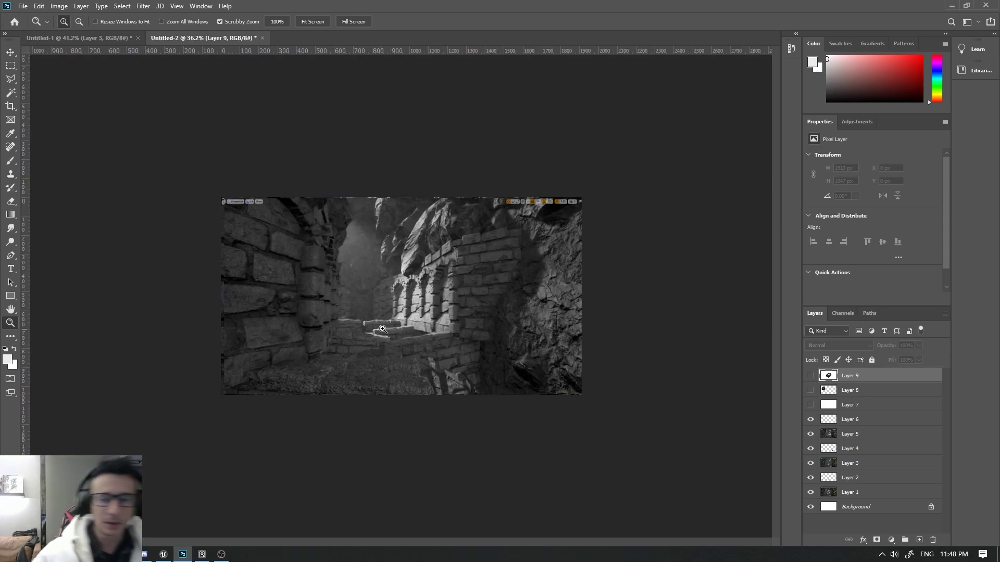
{"action": "left_click_drag", "start_coordinate": [461, 348], "coordinate": [431, 357]}
- Set Layer 6 to Soft Light blend mode, zoom in, and ready a 300 px brush
{"action": "left_click", "coordinate": [844, 419]}
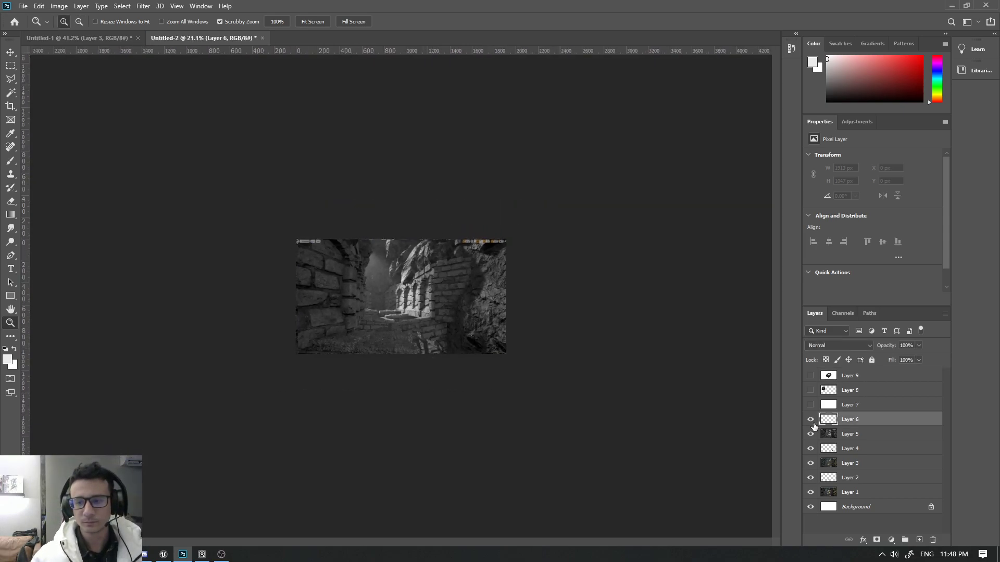
{"action": "left_click", "coordinate": [810, 419]}
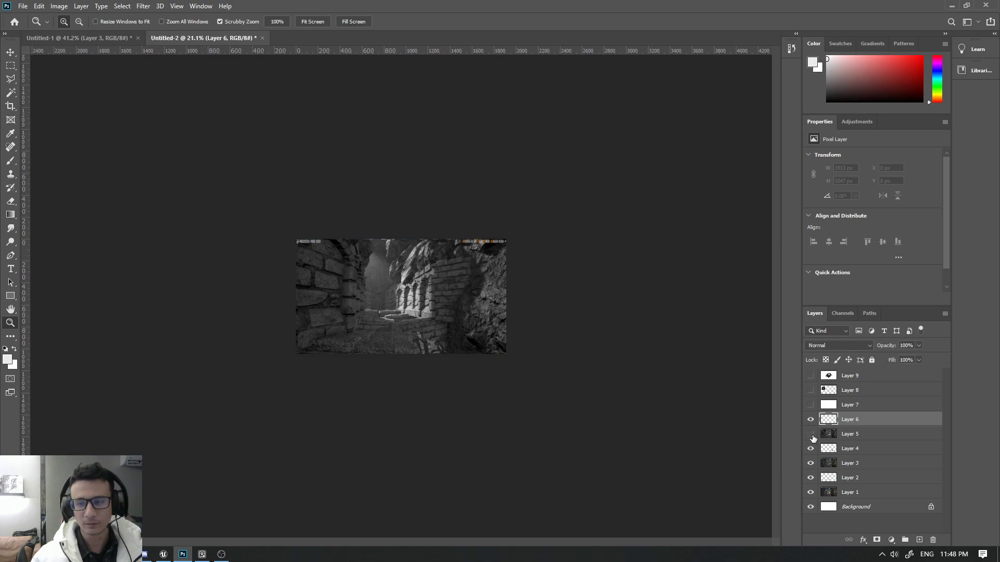
{"action": "left_click", "coordinate": [810, 420]}
{"action": "left_click", "coordinate": [811, 419]}
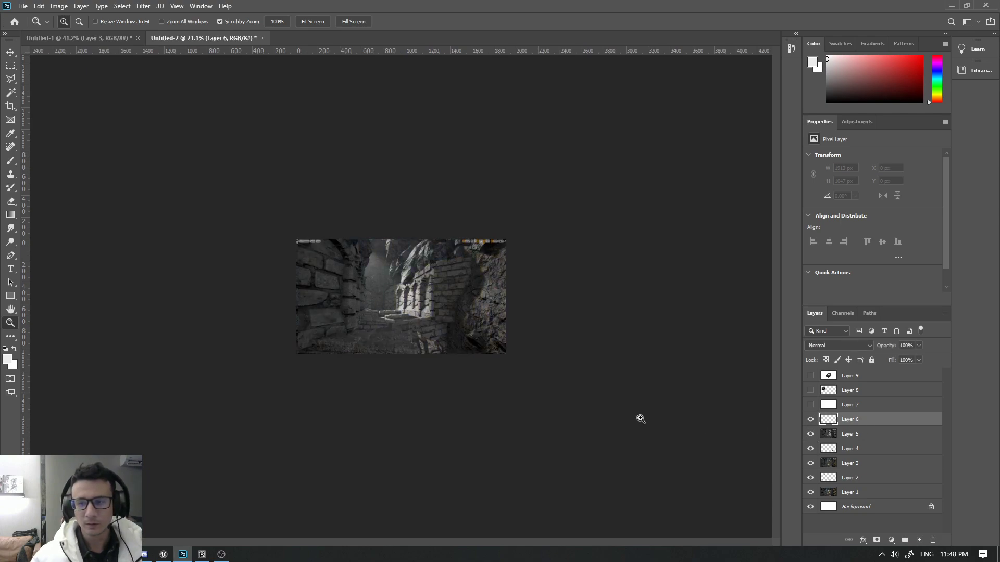
{"action": "left_click", "coordinate": [870, 347]}
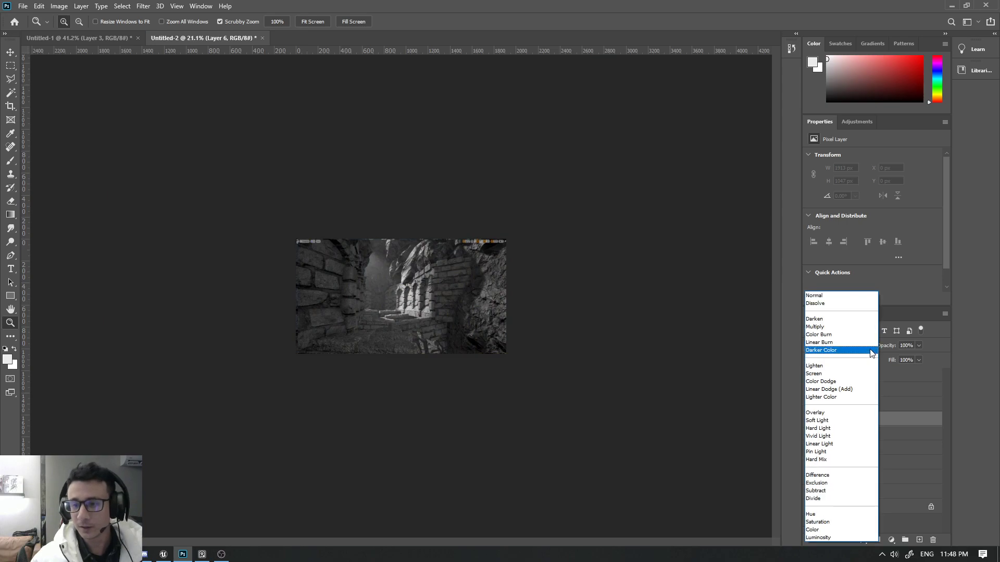
{"action": "left_click", "coordinate": [833, 422]}
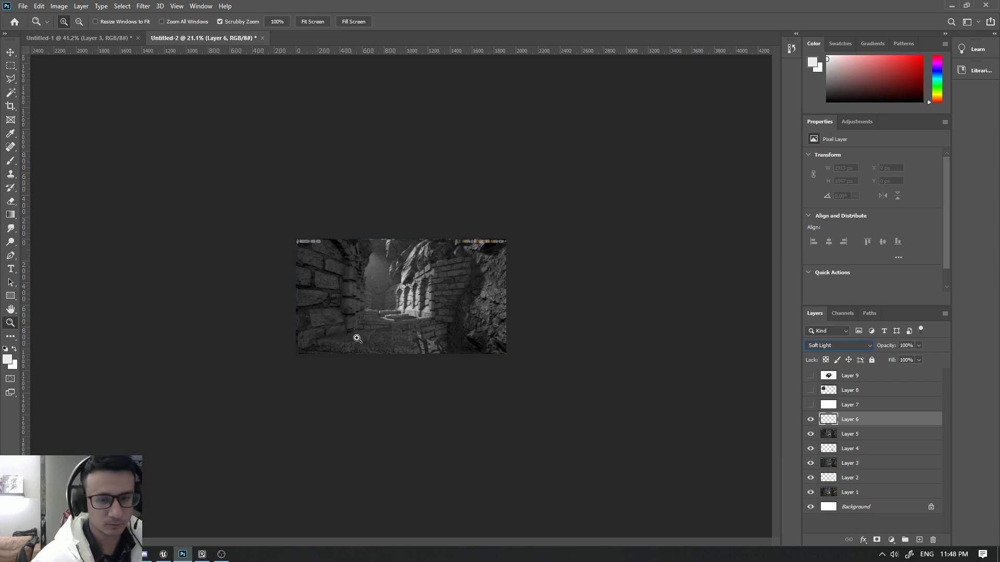
{"action": "left_click_drag", "start_coordinate": [357, 338], "coordinate": [381, 342]}
{"action": "key", "text": "b"}
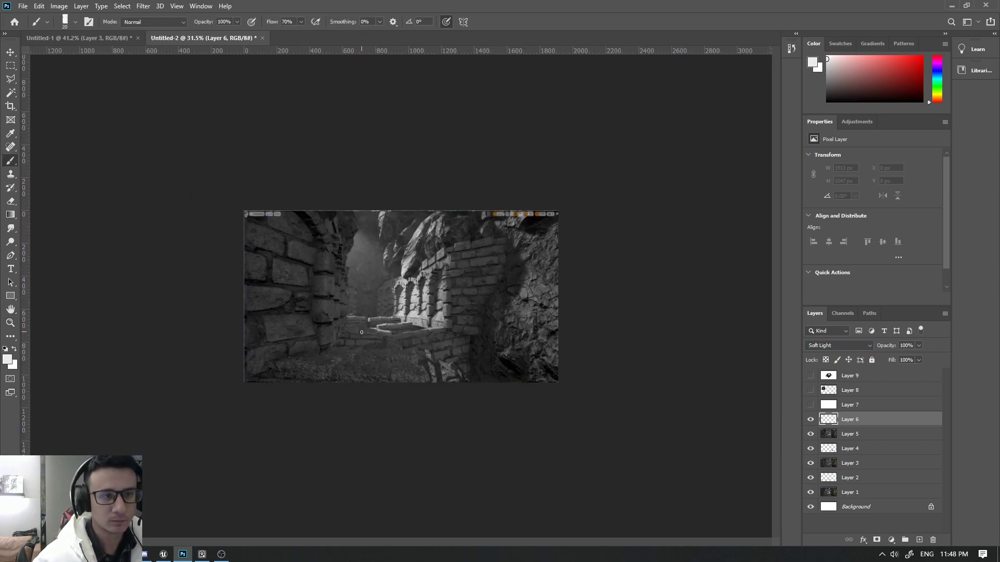
{"action": "key", "text": "bracketright"}
{"action": "key", "text": "bracketright"}
{"action": "key", "text": "bracketright"}
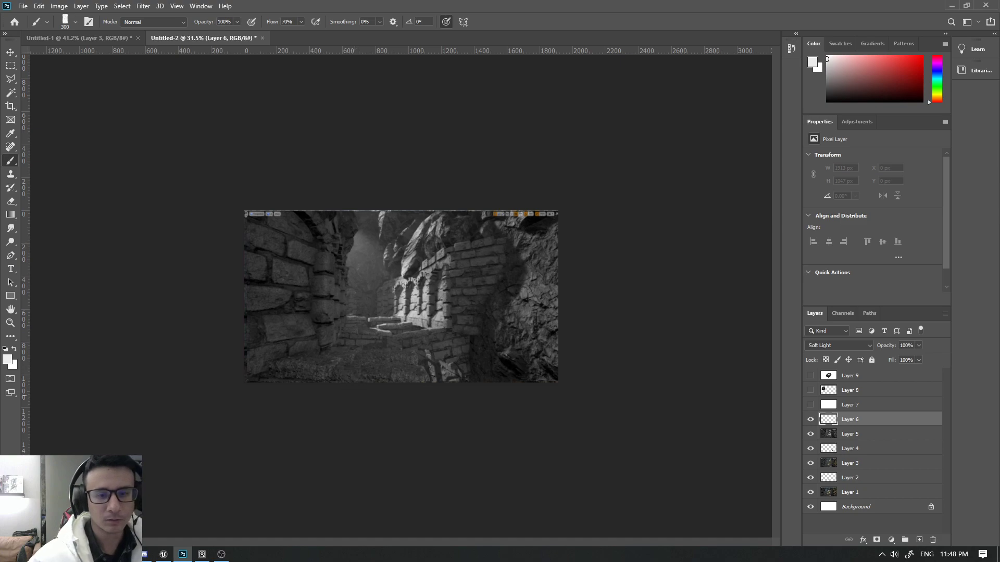
- Choose a soft round brush preset and paint a soft stroke on the left wall
{"action": "left_click", "coordinate": [76, 22]}
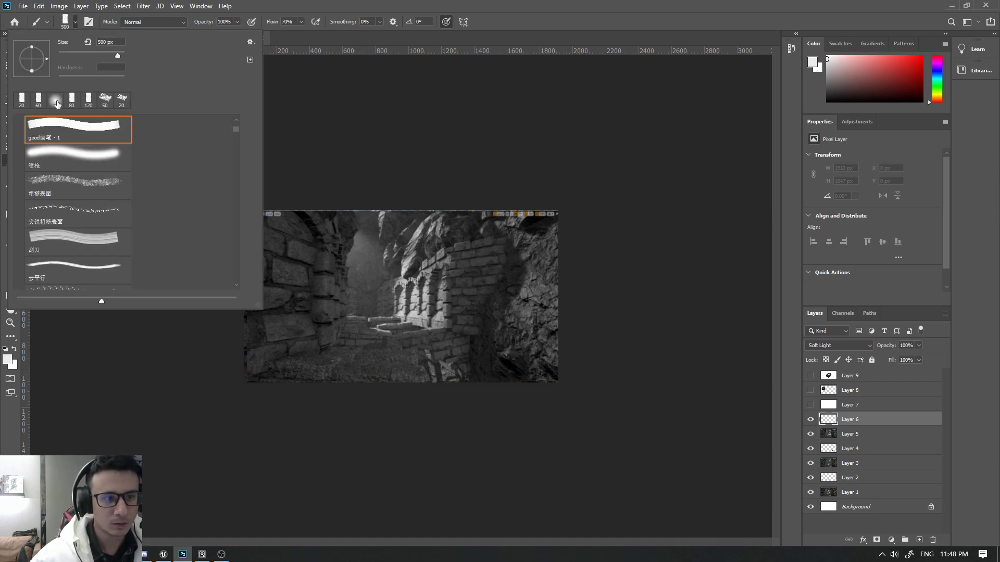
{"action": "left_click", "coordinate": [22, 100]}
{"action": "left_click", "coordinate": [303, 366]}
{"action": "mouse_move", "coordinate": [312, 329]}
{"action": "left_mouse_down"}
{"action": "mouse_move", "coordinate": [298, 284]}
{"action": "mouse_move", "coordinate": [307, 334]}
{"action": "mouse_move", "coordinate": [290, 297]}
{"action": "left_mouse_up"}
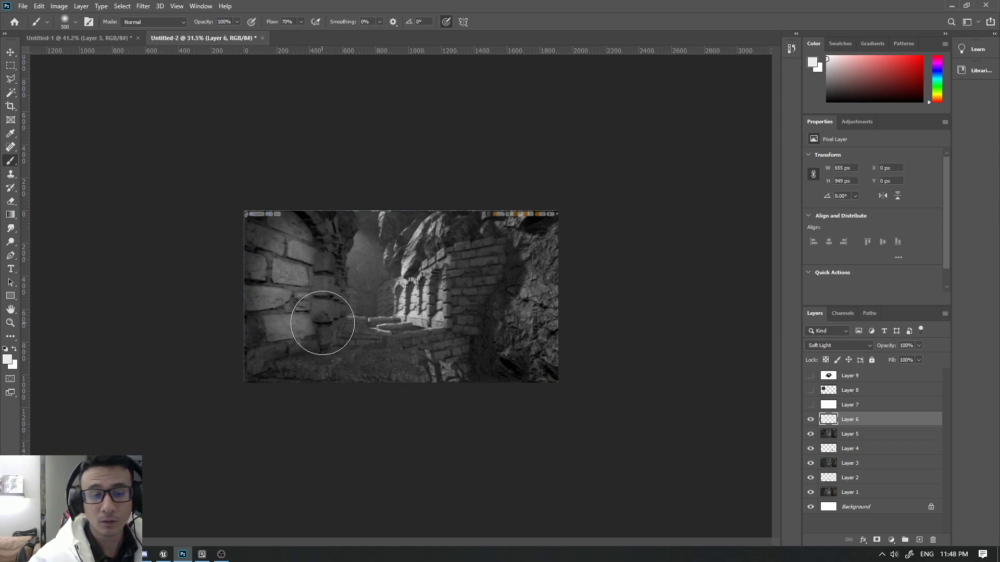
- Paint #ffffff over the arches, then brighten the brick wall with a 150 brush
{"action": "left_click", "coordinate": [9, 359]}
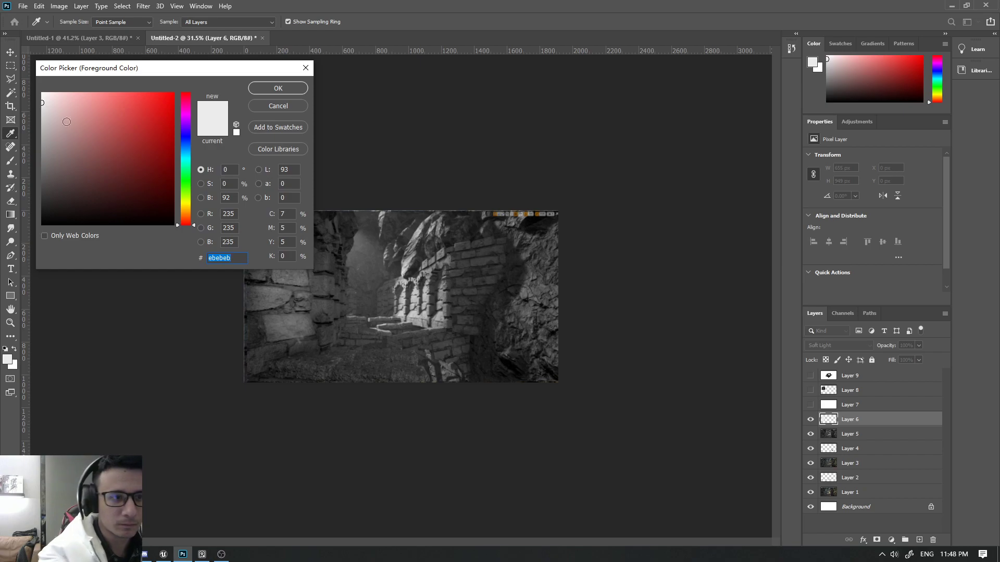
{"action": "type", "text": "ffffff"}
{"action": "left_click", "coordinate": [273, 89]}
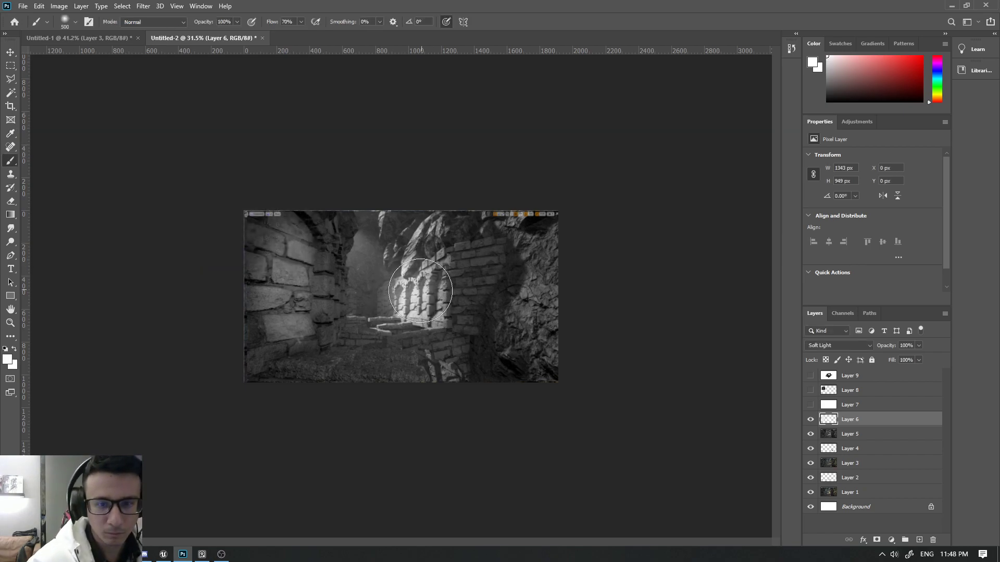
{"action": "left_click_drag", "start_coordinate": [392, 286], "coordinate": [398, 281]}
{"action": "key", "text": "bracketleft"}
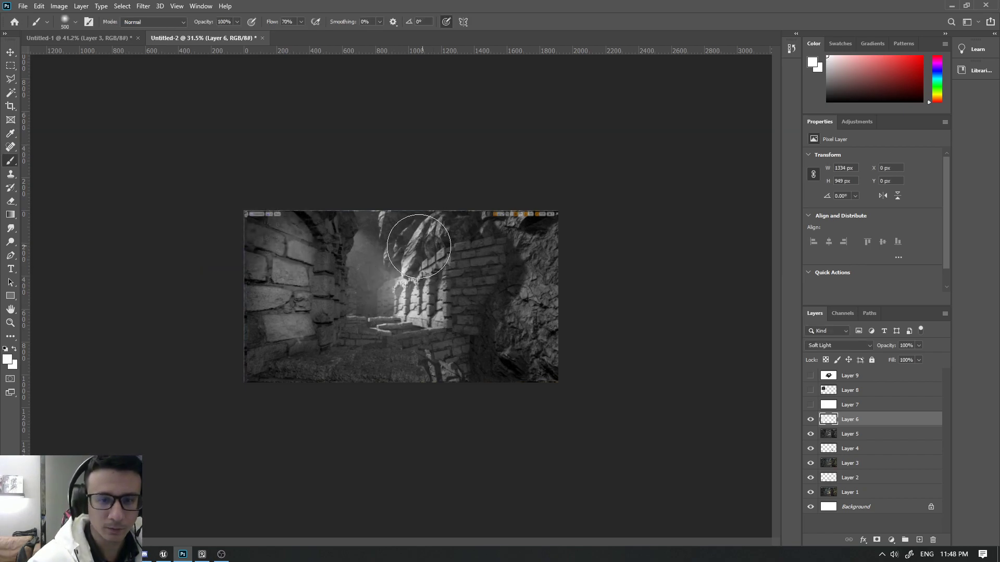
{"action": "key", "text": "bracketleft"}
{"action": "key", "text": "bracketleft"}
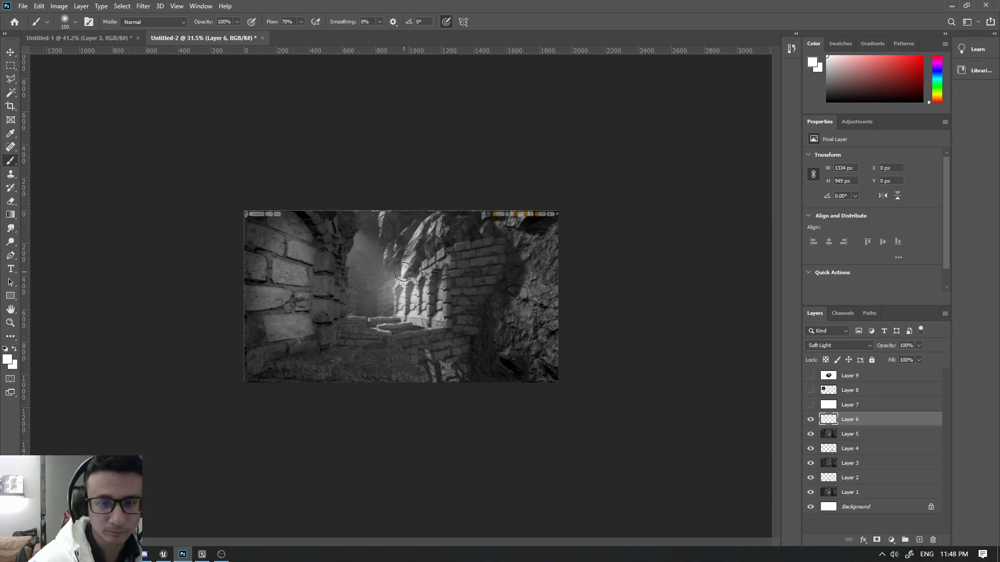
{"action": "key", "text": "bracketleft"}
{"action": "key", "text": "bracketleft"}
{"action": "key", "text": "bracketleft"}
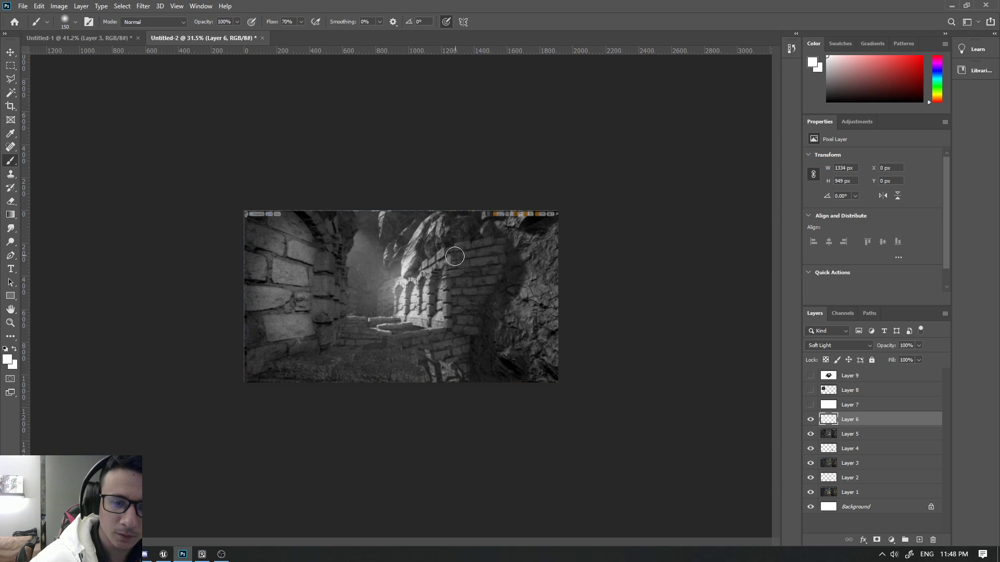
{"action": "mouse_move", "coordinate": [453, 257]}
{"action": "left_mouse_down"}
{"action": "mouse_move", "coordinate": [497, 260]}
{"action": "mouse_move", "coordinate": [480, 267]}
{"action": "mouse_move", "coordinate": [484, 260]}
{"action": "left_mouse_up"}
- Try erasing some light and a broad 600 brush stroke on the wall, undoing both
{"action": "key", "text": "e"}
{"action": "key", "text": "bracketright"}
{"action": "key", "text": "bracketright"}
{"action": "key", "text": "bracketright"}
{"action": "key", "text": "ctrl+z"}
{"action": "key", "text": "b"}
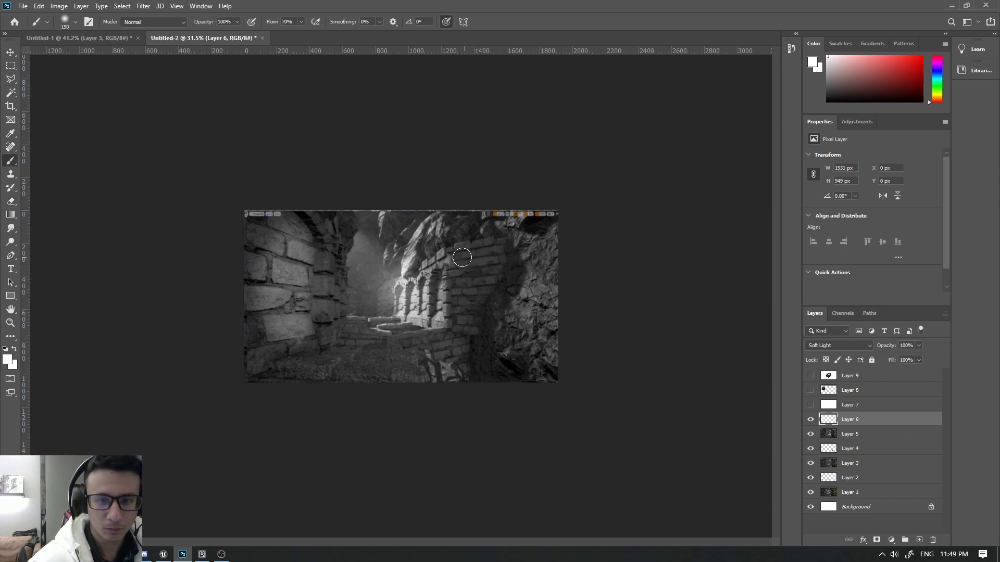
{"action": "key", "text": "bracketright"}
{"action": "key", "text": "bracketright"}
{"action": "key", "text": "bracketright"}
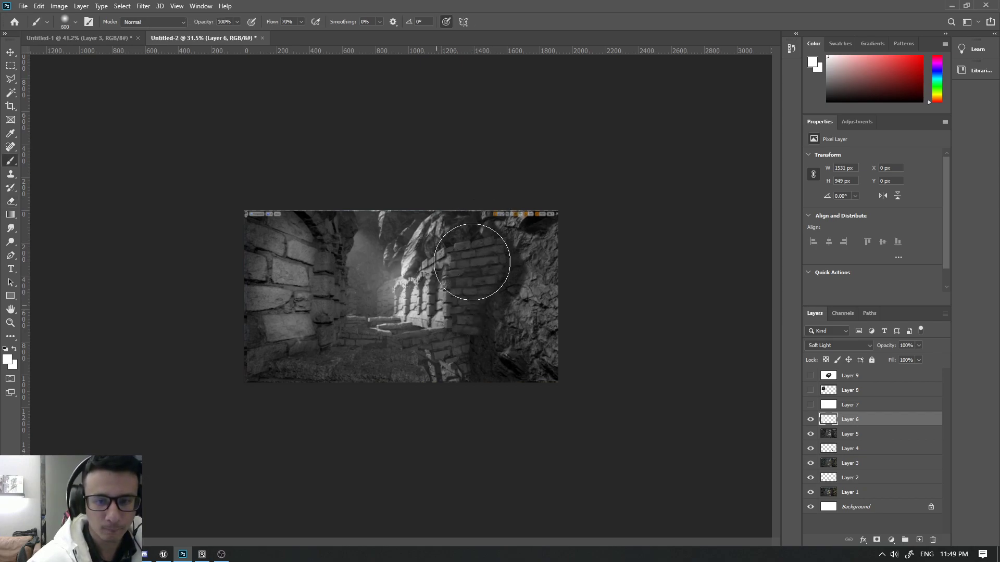
{"action": "left_click_drag", "start_coordinate": [476, 264], "coordinate": [482, 244]}
{"action": "key", "text": "ctrl+z"}
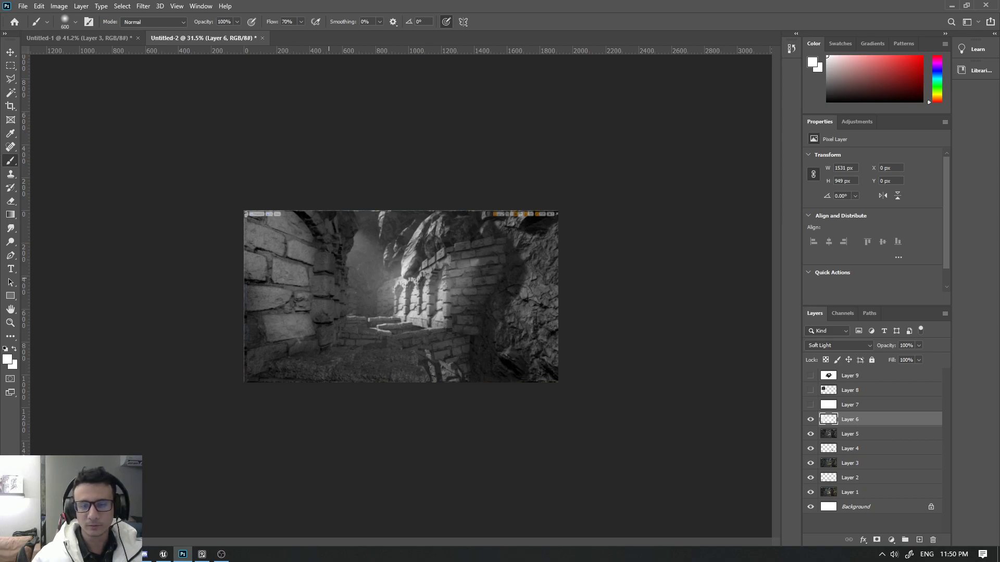
- Switch to the Unreal Engine editor from the Windows taskbar
{"action": "left_click", "coordinate": [163, 554]}
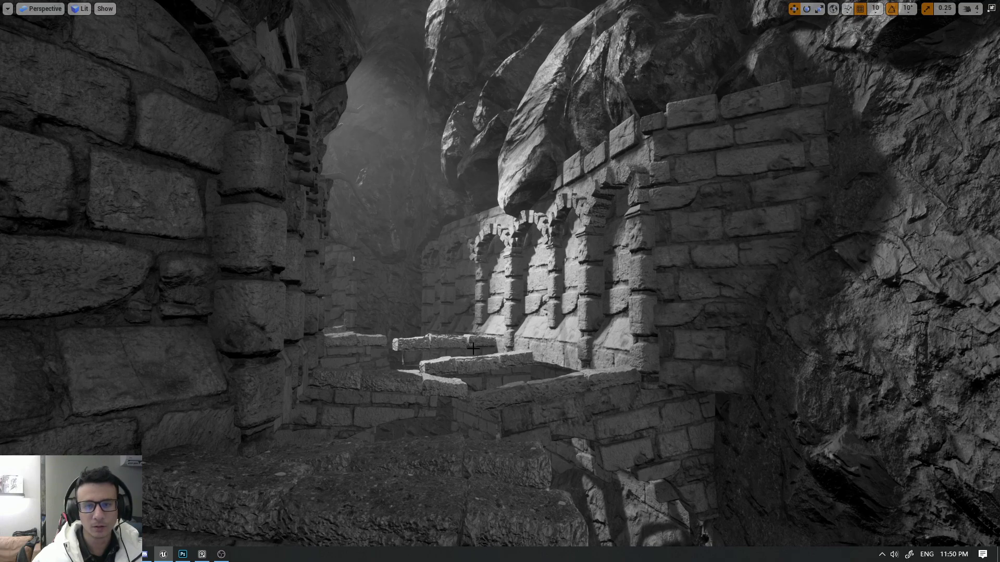
- Exit full-viewport mode, find and select the directional Light Source, and clear the Details filter
{"action": "key", "text": "F11"}
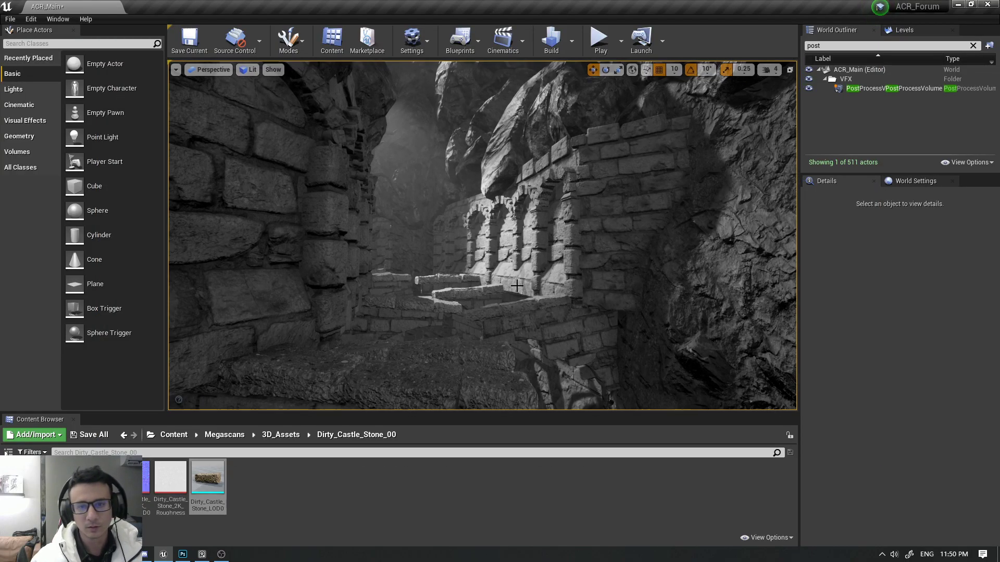
{"action": "key", "text": "BackSpace"}
{"action": "key", "text": "BackSpace"}
{"action": "key", "text": "BackSpace"}
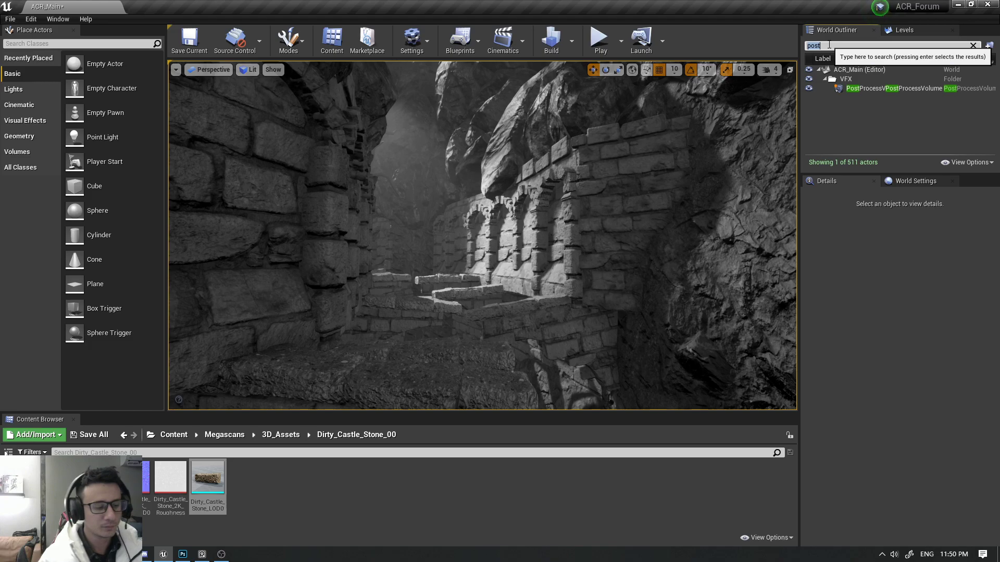
{"action": "type", "text": "dire"}
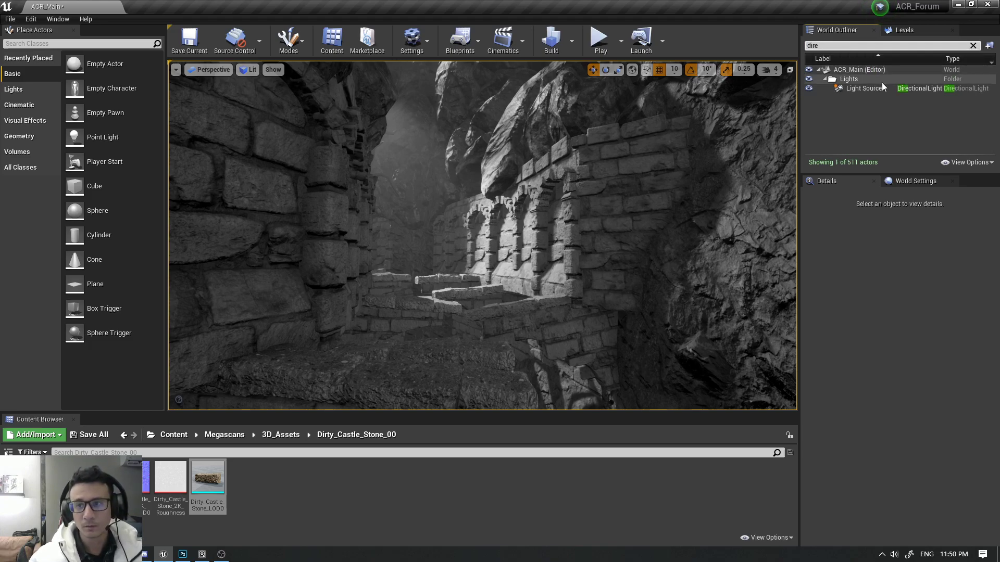
{"action": "left_click", "coordinate": [873, 89]}
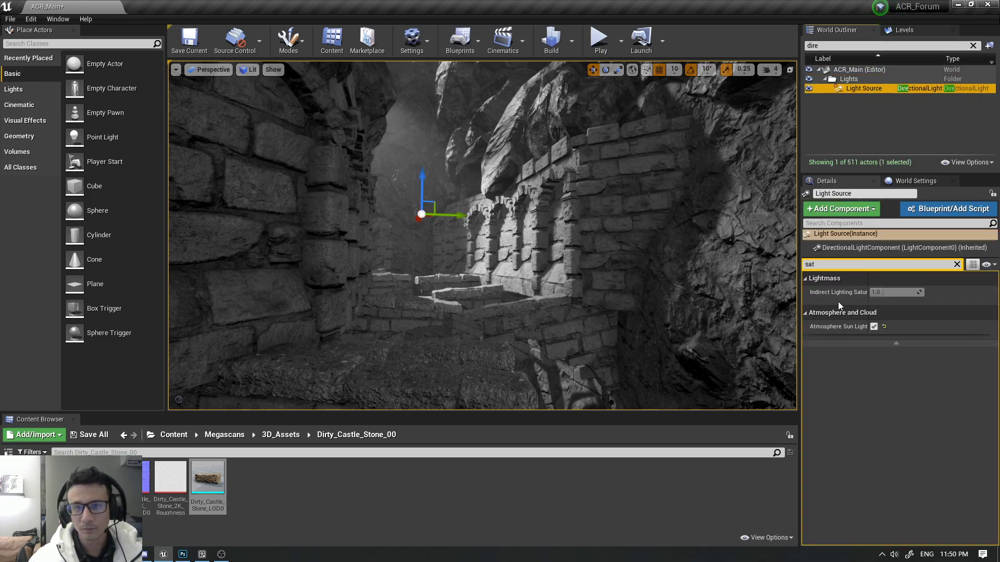
{"action": "left_click", "coordinate": [957, 264]}
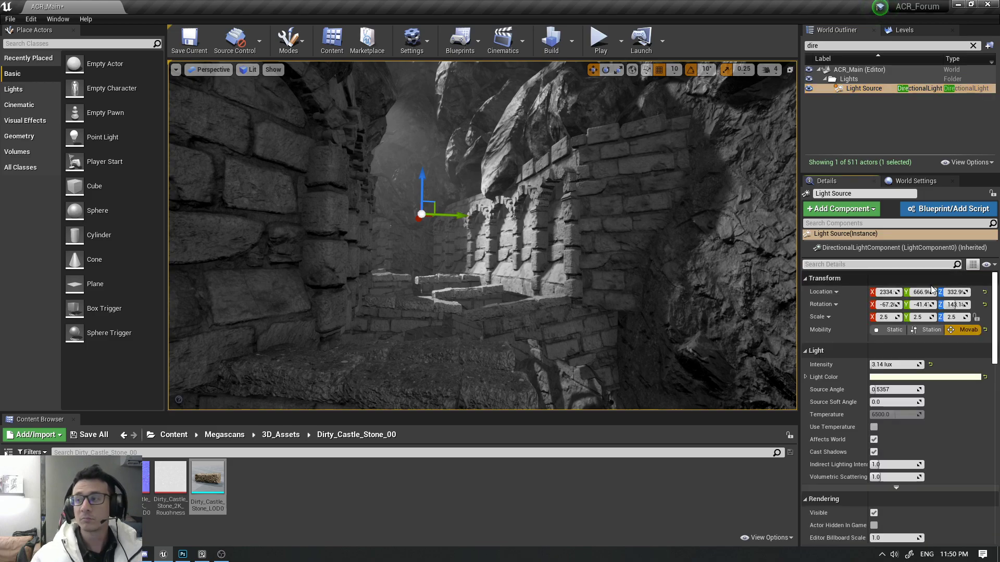
{"action": "left_click_drag", "start_coordinate": [889, 367], "coordinate": [917, 367]}
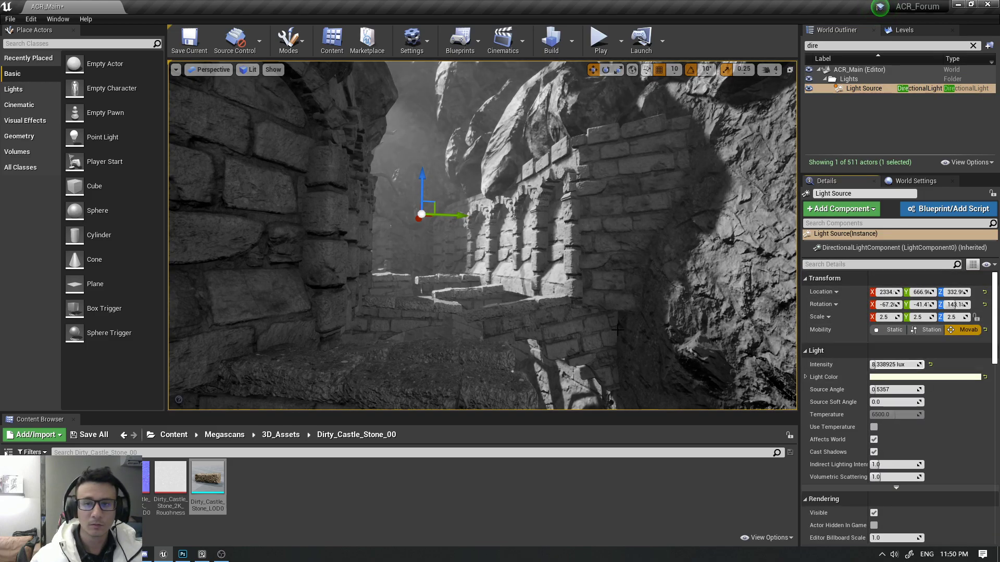
{"action": "key", "text": "ctrl+z"}
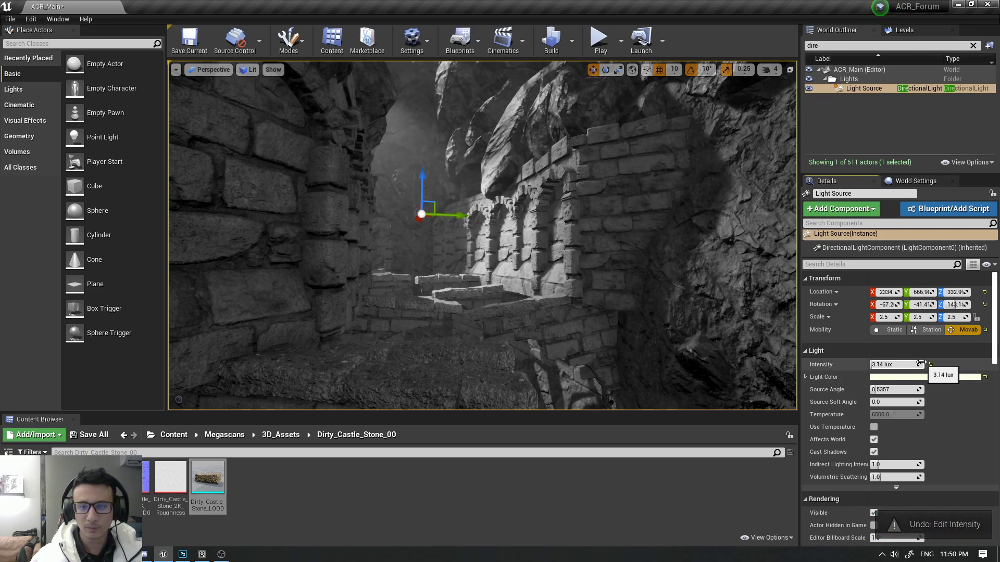
- Try directional light intensities of 6, 8 and 50 lux
{"action": "left_click", "coordinate": [919, 365]}
{"action": "type", "text": "6"}
{"action": "key", "text": "Return"}
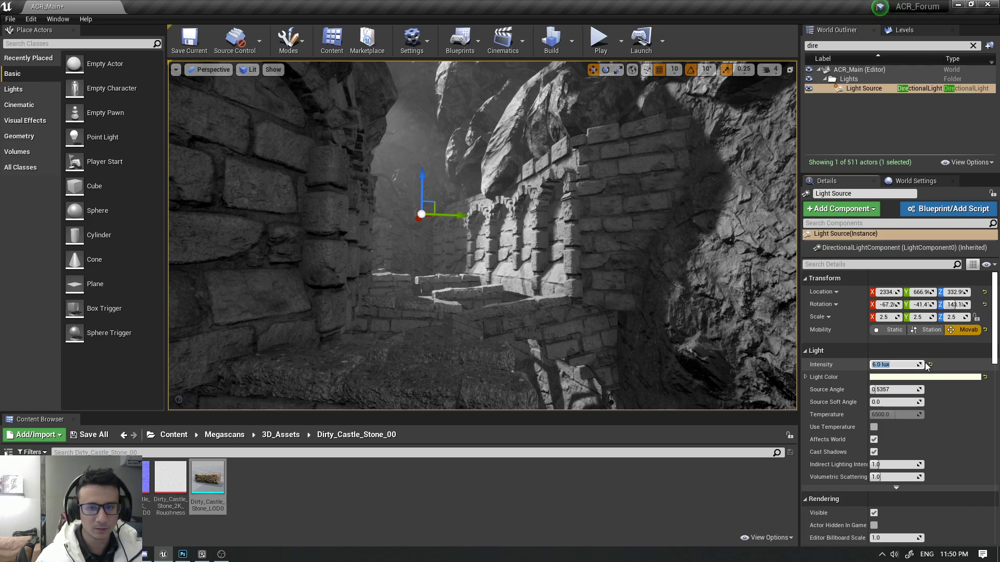
{"action": "type", "text": "8"}
{"action": "key", "text": "Return"}
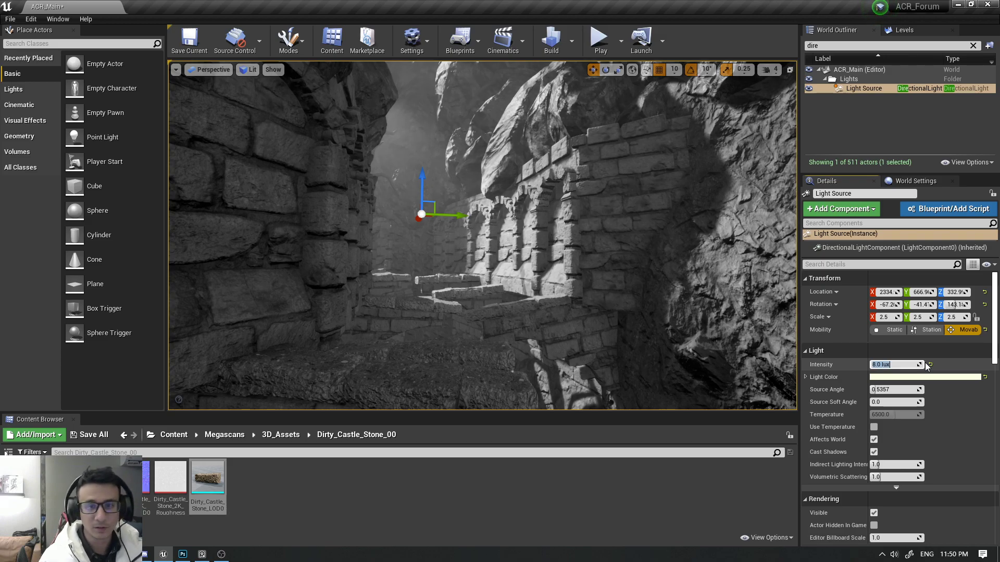
{"action": "type", "text": "50"}
{"action": "key", "text": "Return"}
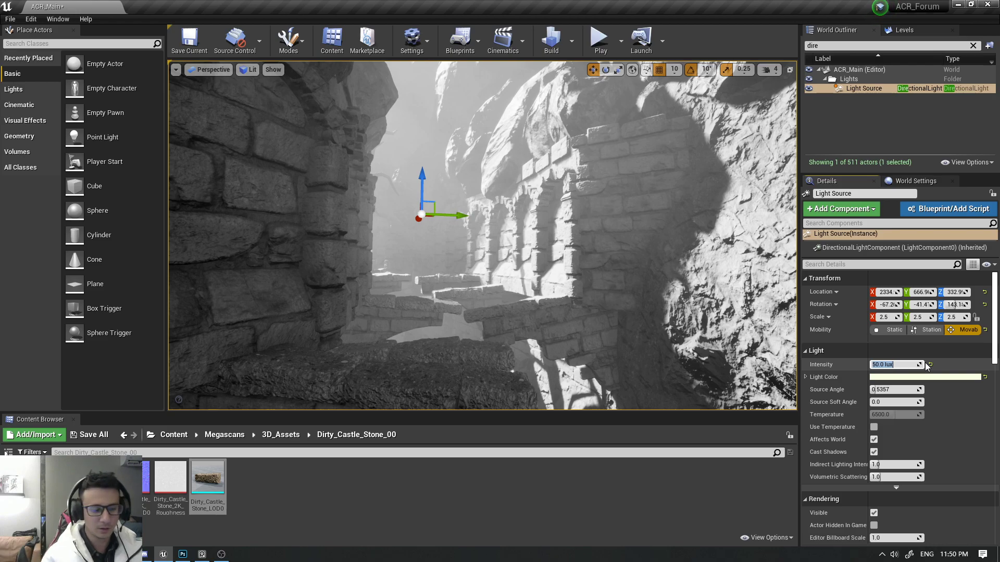
{"action": "type", "text": "3.14"}
- Test 5, 3.14, 15 and 12 lux before settling the intensity at 8.0 lux
{"action": "key", "text": "Return"}
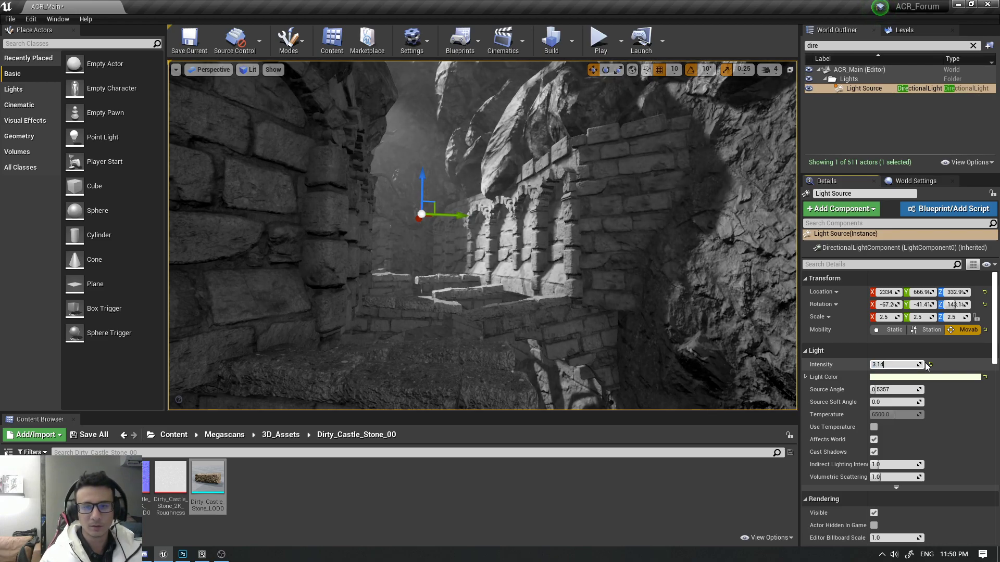
{"action": "key", "text": "Return"}
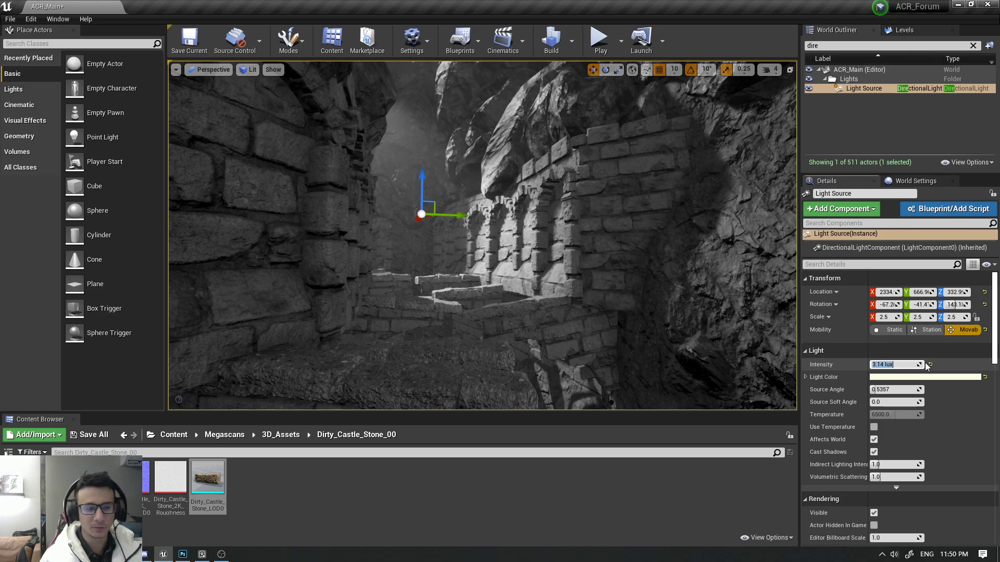
{"action": "type", "text": "15"}
{"action": "key", "text": "Return"}
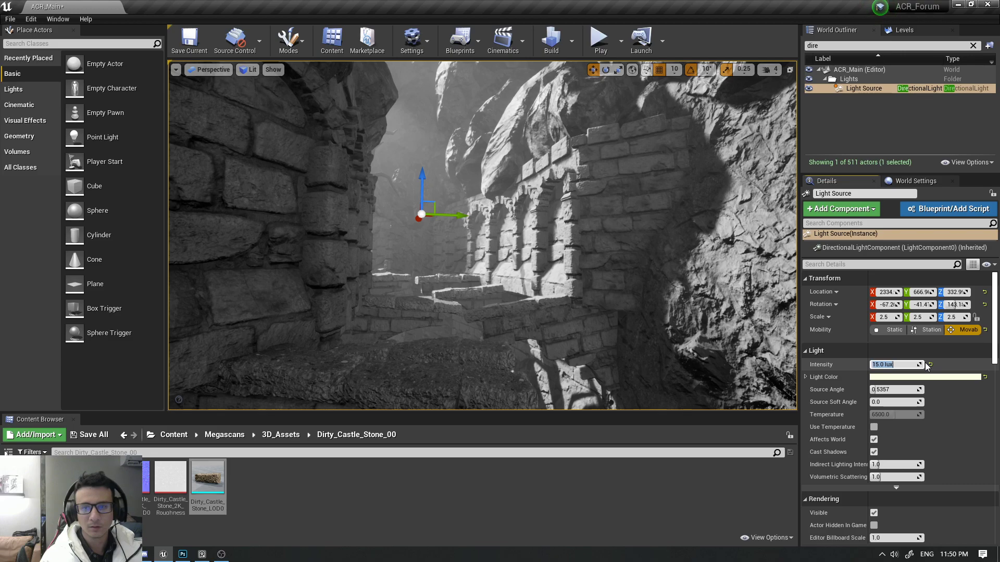
{"action": "type", "text": "12"}
{"action": "key", "text": "Return"}
{"action": "type", "text": "8"}
{"action": "key", "text": "Return"}
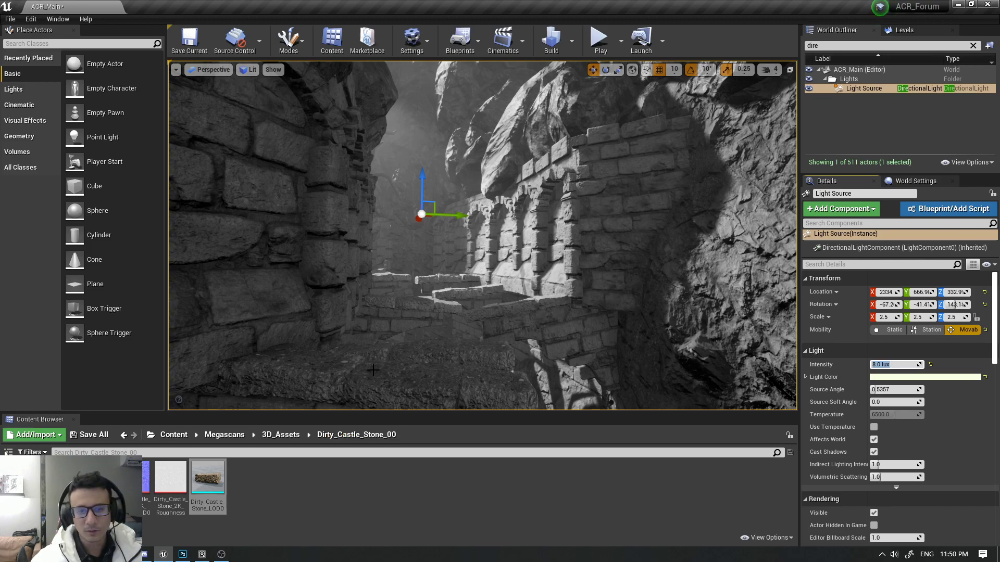
- Drag a Point Light into the corridor from Place Actors and lower it slightly
{"action": "mouse_move", "coordinate": [102, 137]}
{"action": "left_mouse_down"}
{"action": "mouse_move", "coordinate": [267, 313]}
{"action": "mouse_move", "coordinate": [292, 325]}
{"action": "mouse_move", "coordinate": [309, 222]}
{"action": "mouse_move", "coordinate": [337, 233]}
{"action": "mouse_move", "coordinate": [266, 229]}
{"action": "left_mouse_up"}
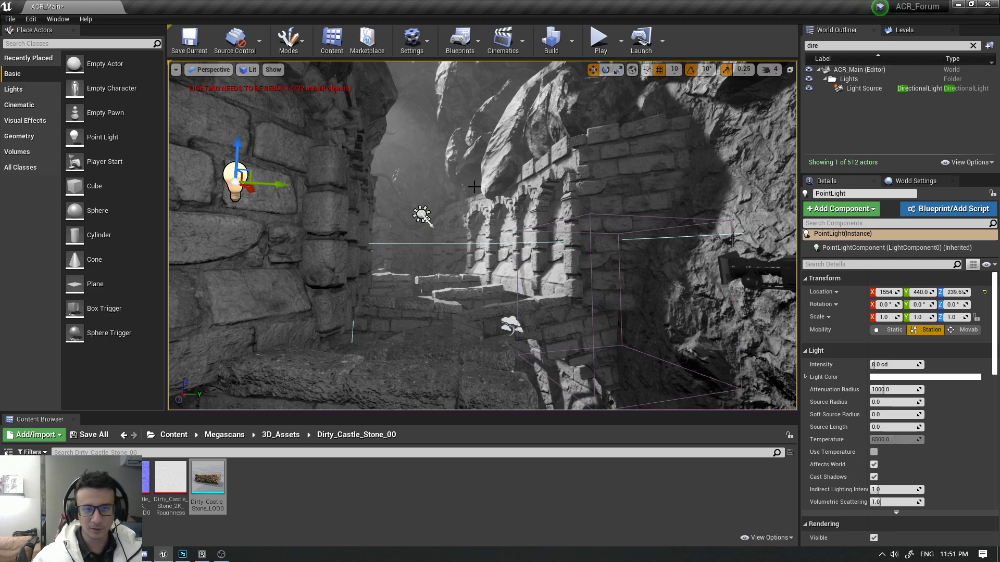
{"action": "left_click_drag", "start_coordinate": [237, 152], "coordinate": [243, 406]}
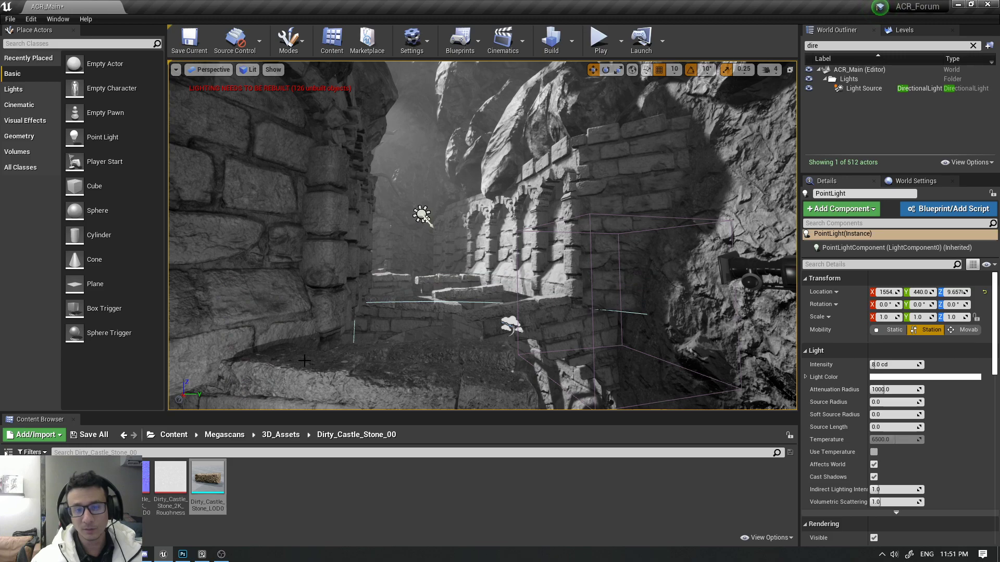
{"action": "left_click", "coordinate": [378, 373]}
{"action": "key", "text": "Escape"}
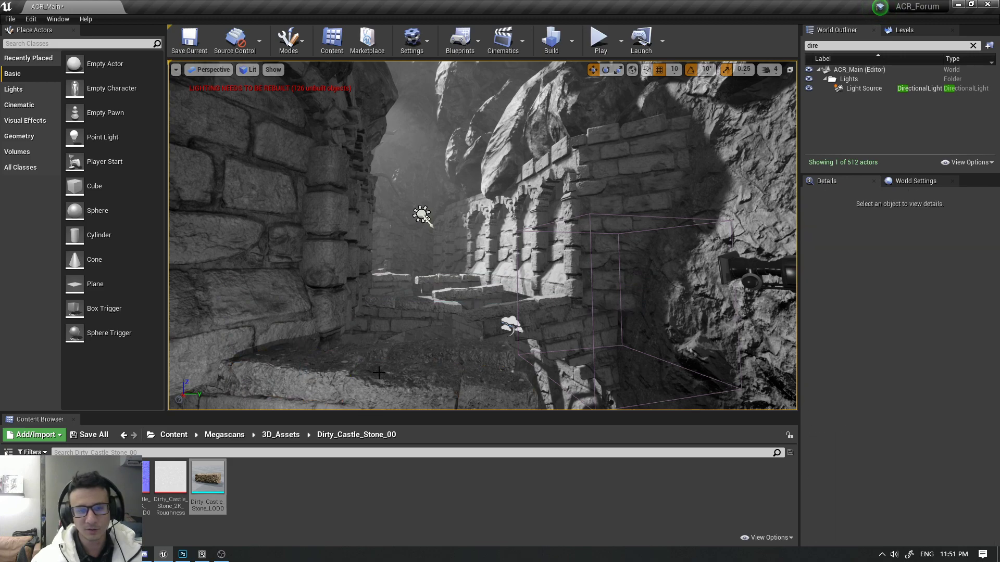
- Reposition the point light down beside the stone ledge with the move gizmo
{"action": "right_click_drag", "start_coordinate": [311, 364], "coordinate": [282, 396]}
{"action": "left_click", "coordinate": [319, 343]}
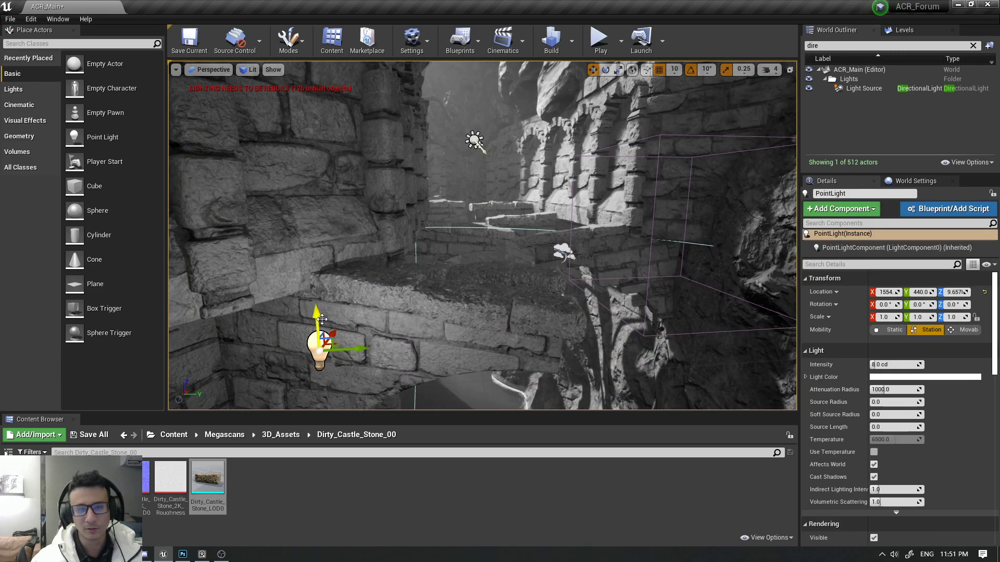
{"action": "mouse_move", "coordinate": [320, 325]}
{"action": "left_mouse_down"}
{"action": "mouse_move", "coordinate": [289, 61]}
{"action": "mouse_move", "coordinate": [290, 322]}
{"action": "left_mouse_up"}
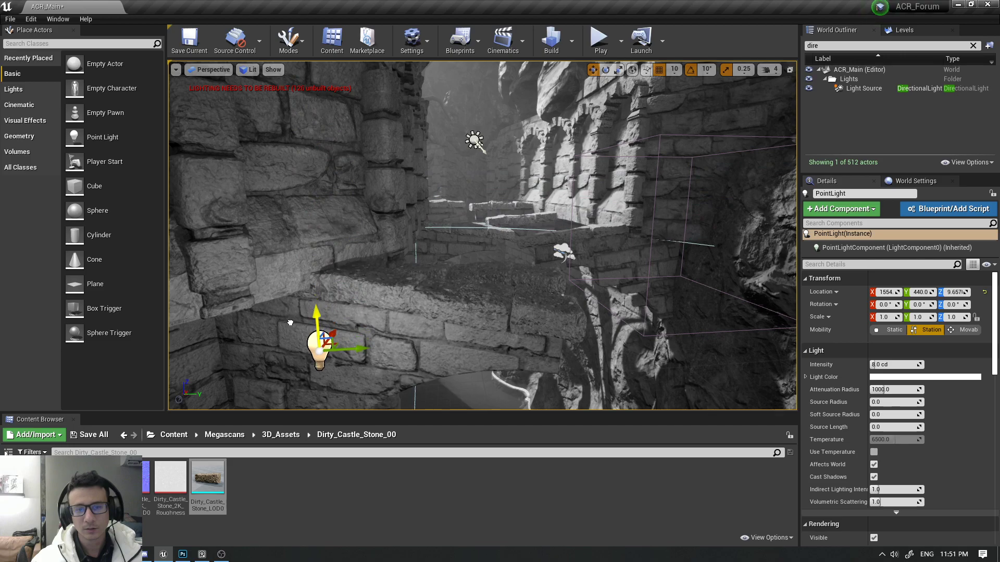
{"action": "mouse_move", "coordinate": [290, 322]}
{"action": "left_mouse_down"}
{"action": "mouse_move", "coordinate": [284, 152]}
{"action": "mouse_move", "coordinate": [293, 322]}
{"action": "mouse_move", "coordinate": [317, 356]}
{"action": "left_mouse_up"}
{"action": "mouse_move", "coordinate": [316, 356]}
{"action": "right_mouse_down"}
{"action": "mouse_move", "coordinate": [364, 312]}
{"action": "mouse_move", "coordinate": [354, 270]}
{"action": "right_mouse_up"}
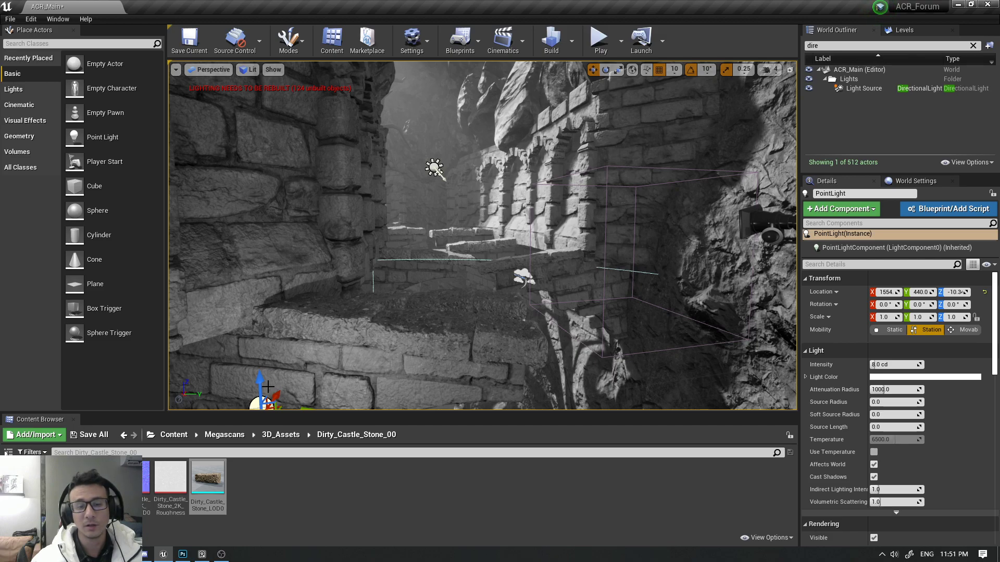
{"action": "left_click_drag", "start_coordinate": [260, 383], "coordinate": [263, 168]}
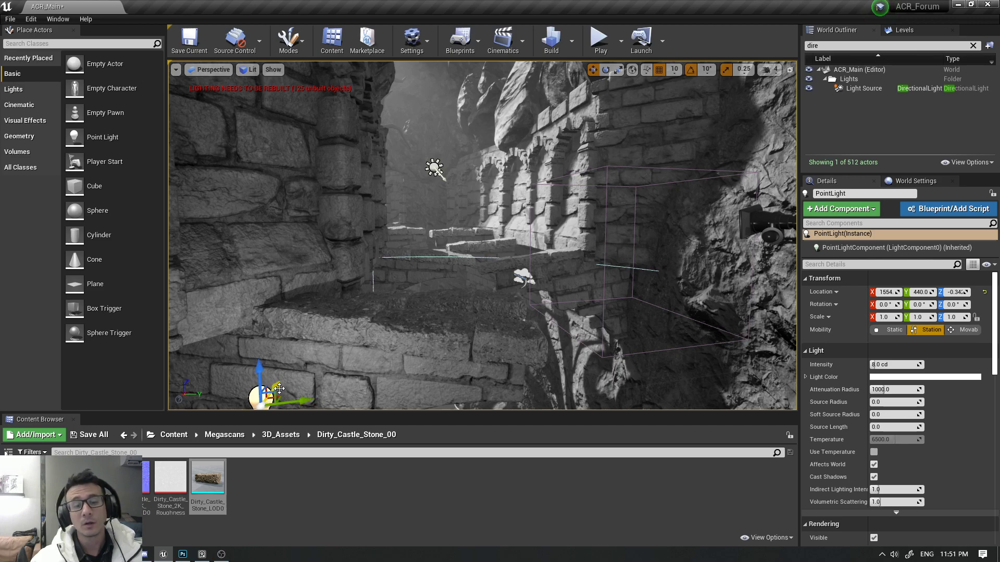
{"action": "mouse_move", "coordinate": [281, 399]}
{"action": "left_mouse_down"}
{"action": "mouse_move", "coordinate": [318, 363]}
{"action": "mouse_move", "coordinate": [293, 366]}
{"action": "mouse_move", "coordinate": [380, 312]}
{"action": "mouse_move", "coordinate": [295, 350]}
{"action": "left_mouse_up"}
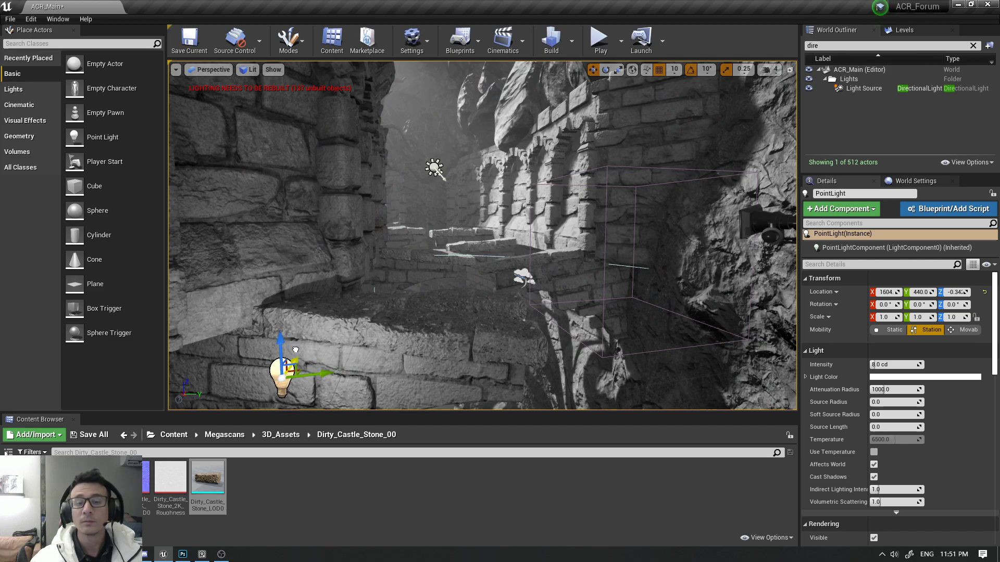
- Set the point light's Mobility to Movable and look around the ruins to check lighting
{"action": "left_click", "coordinate": [967, 330]}
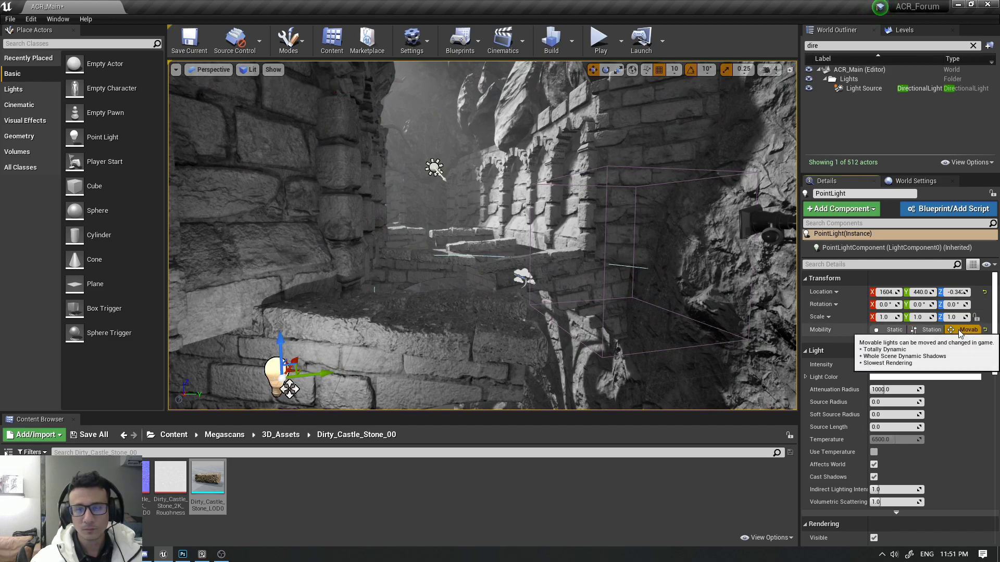
{"action": "right_click_drag", "start_coordinate": [414, 178], "coordinate": [396, 172]}
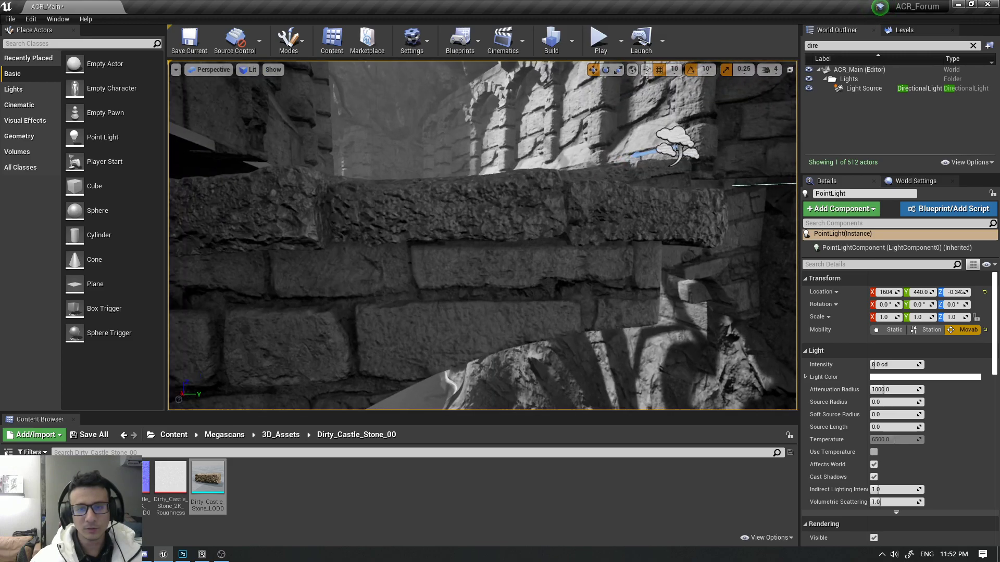
{"action": "right_click_drag", "start_coordinate": [458, 171], "coordinate": [464, 174]}
{"action": "key", "text": "Escape"}
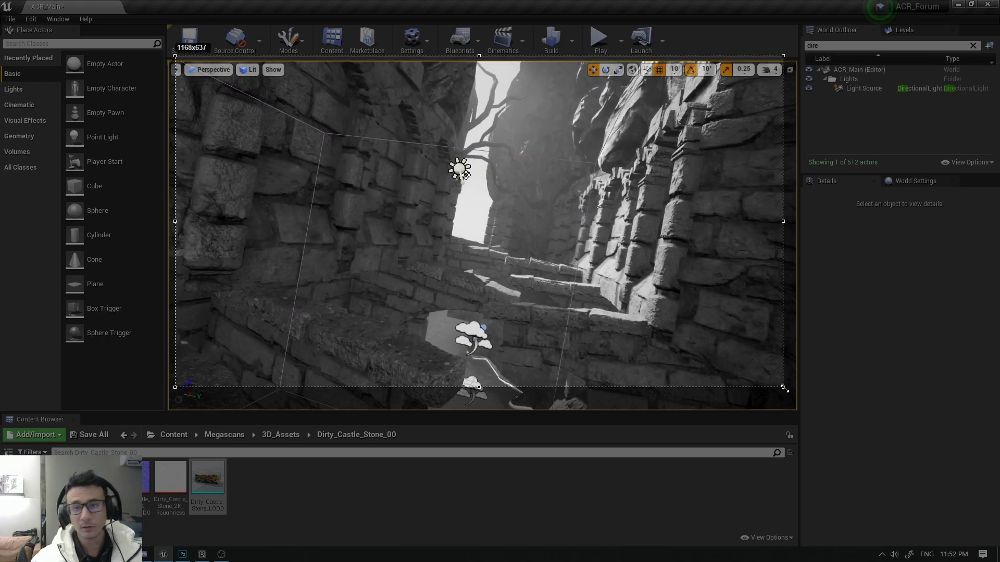
- Sketch on-screen where light should fall on the steps, then fly back and reselect the point light
{"action": "left_click", "coordinate": [458, 168]}
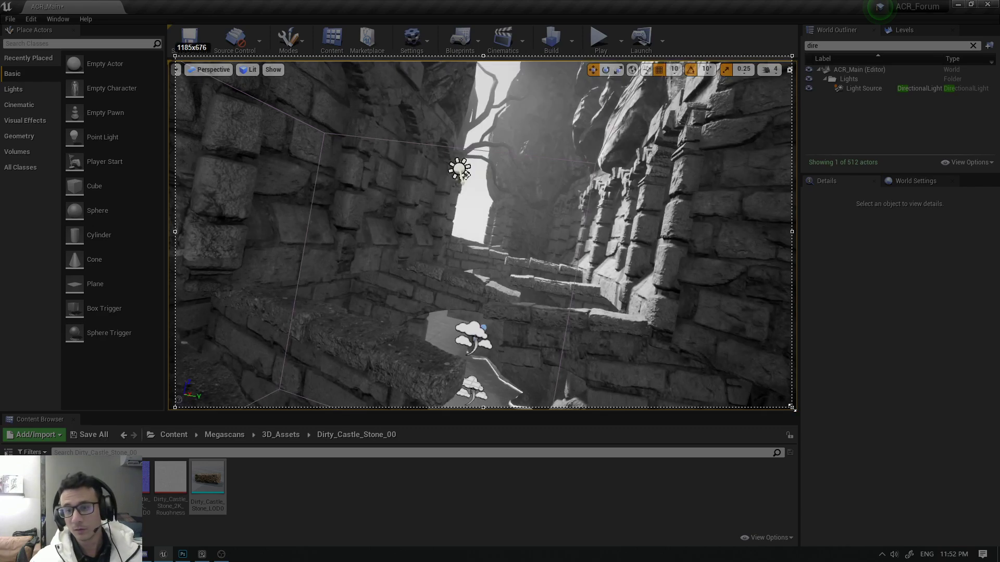
{"action": "left_click_drag", "start_coordinate": [651, 320], "coordinate": [704, 339]}
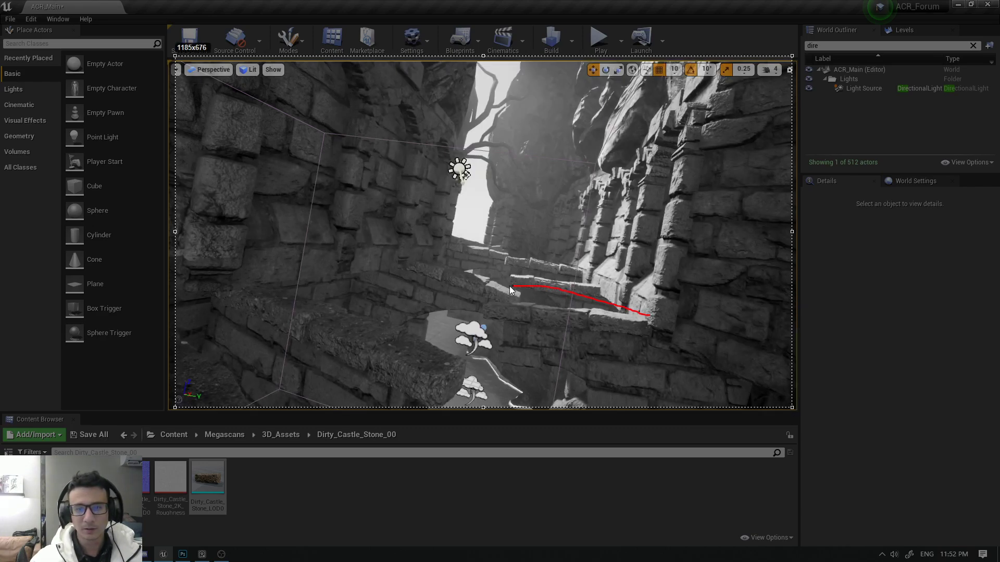
{"action": "mouse_move", "coordinate": [612, 285]}
{"action": "left_mouse_down"}
{"action": "mouse_move", "coordinate": [602, 295]}
{"action": "mouse_move", "coordinate": [506, 241]}
{"action": "left_mouse_up"}
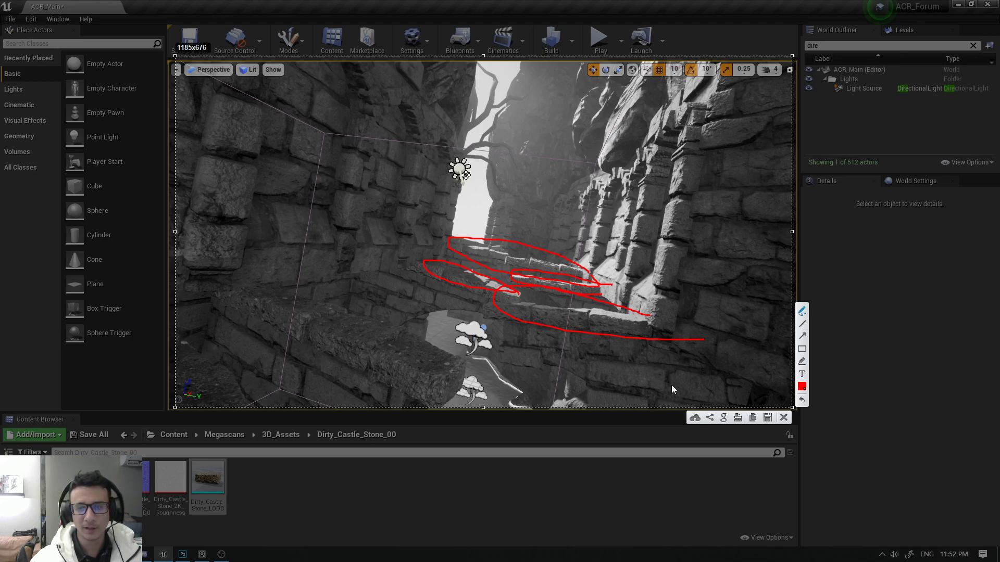
{"action": "left_click", "coordinate": [783, 421]}
{"action": "mouse_move", "coordinate": [508, 287]}
{"action": "right_mouse_down"}
{"action": "mouse_move", "coordinate": [501, 279]}
{"action": "mouse_move", "coordinate": [416, 306]}
{"action": "right_mouse_up"}
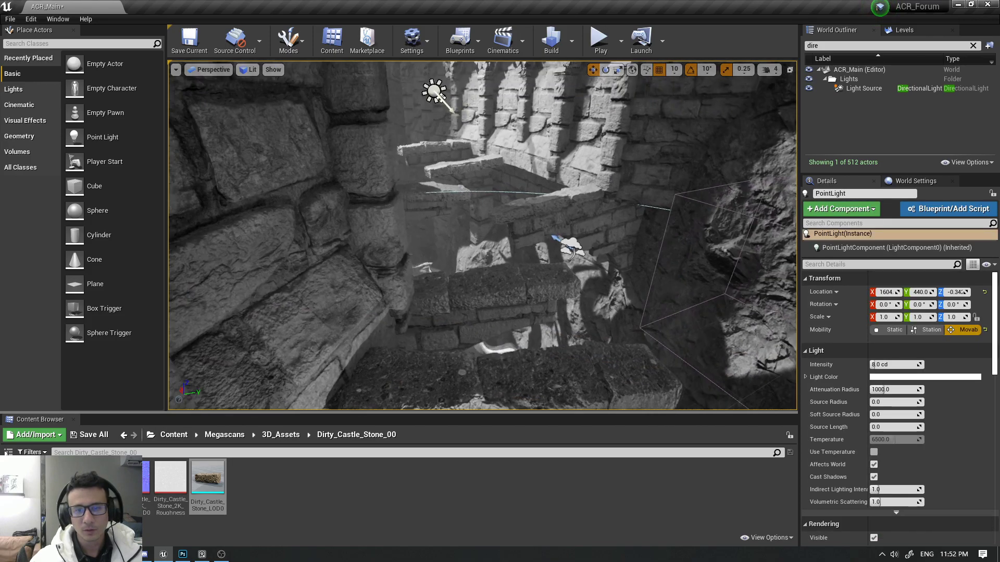
{"action": "left_click", "coordinate": [416, 306]}
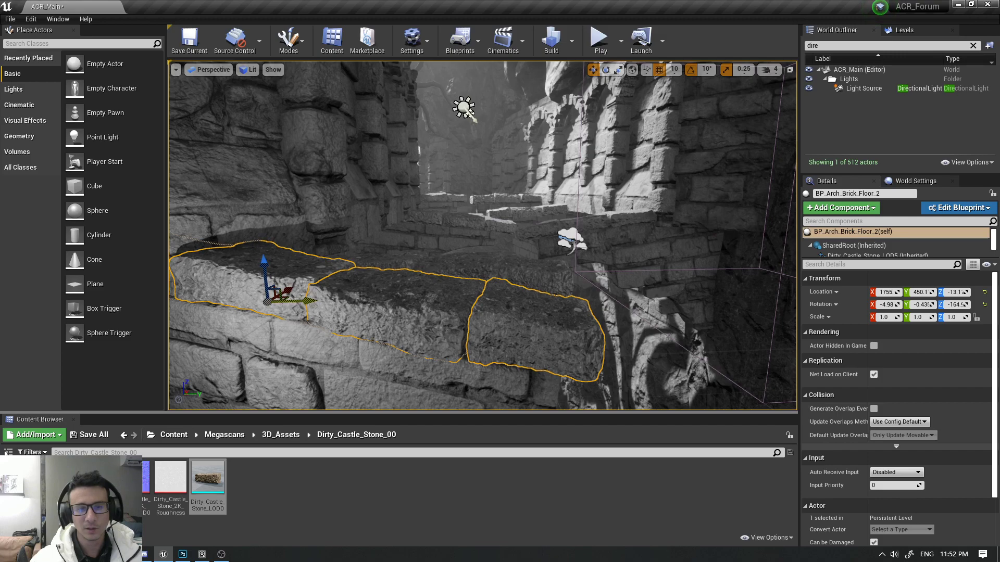
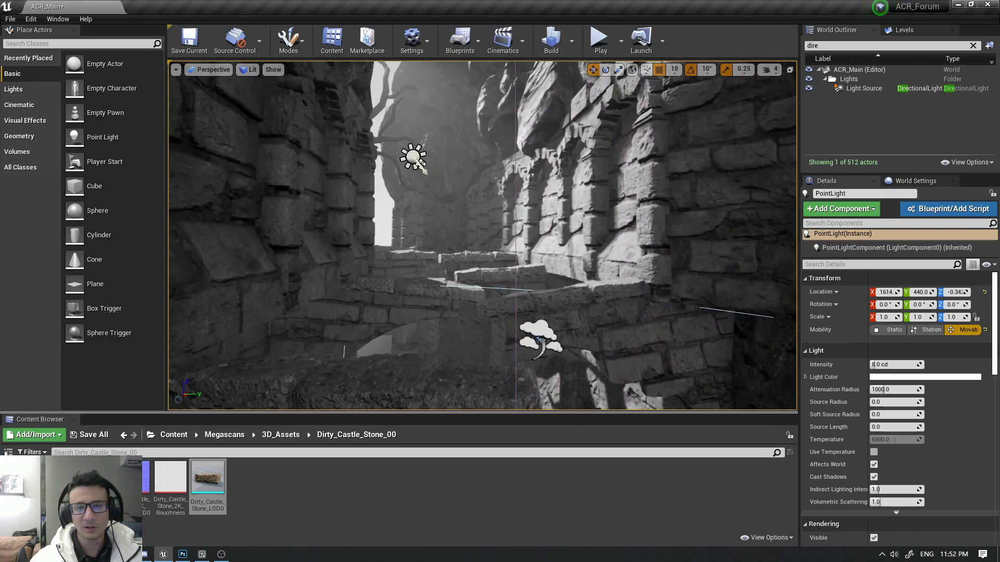
- Move a castle stone mesh higher up the ledge
{"action": "right_click_drag", "start_coordinate": [427, 302], "coordinate": [443, 313]}
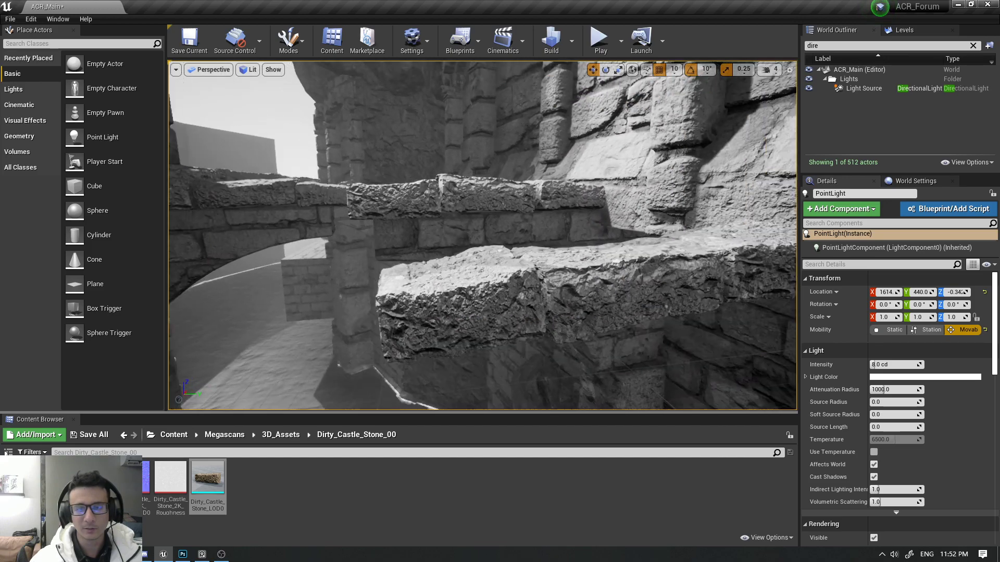
{"action": "key", "text": "Escape"}
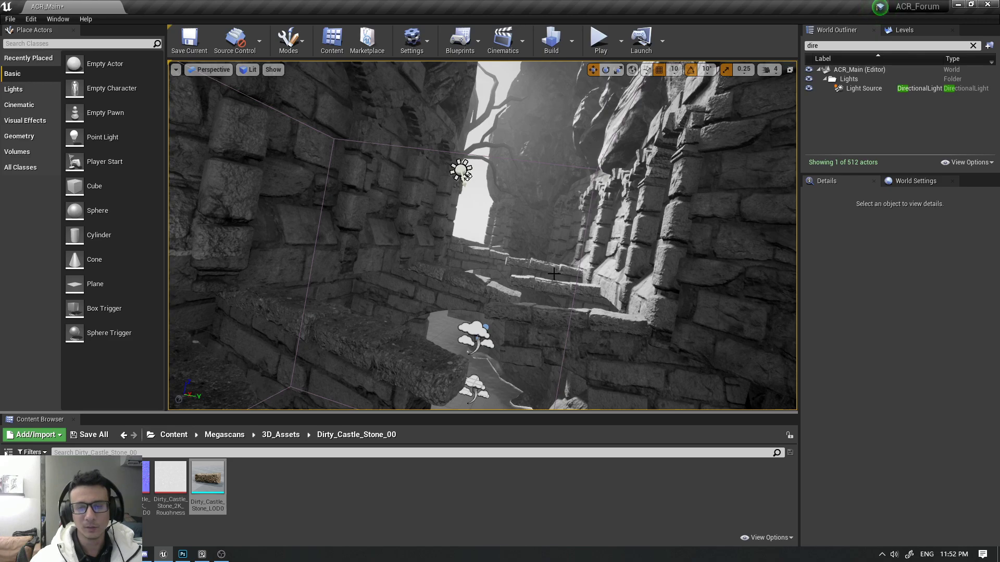
{"action": "left_click", "coordinate": [607, 317]}
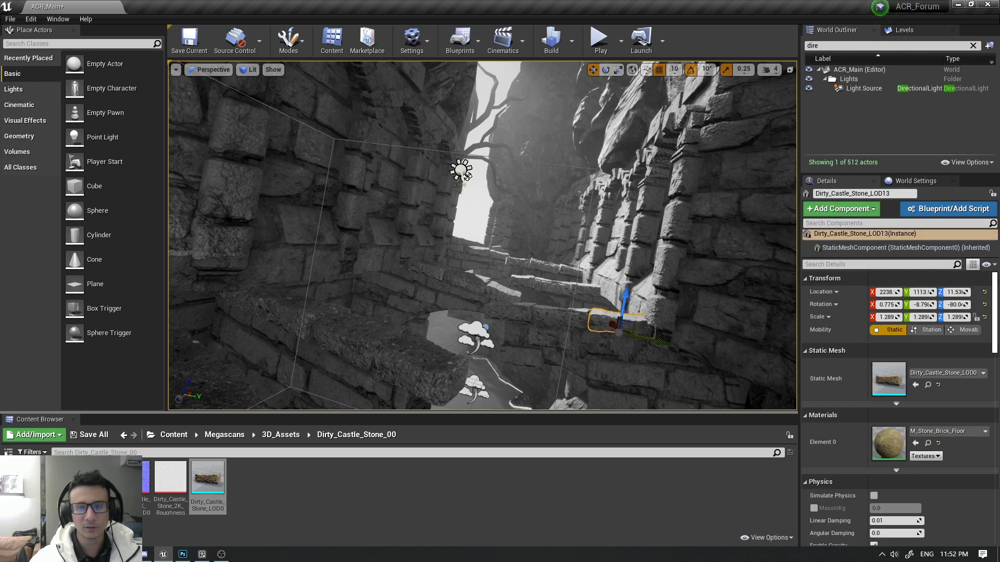
{"action": "left_click_drag", "start_coordinate": [618, 327], "coordinate": [547, 289]}
{"action": "key", "text": "Escape"}
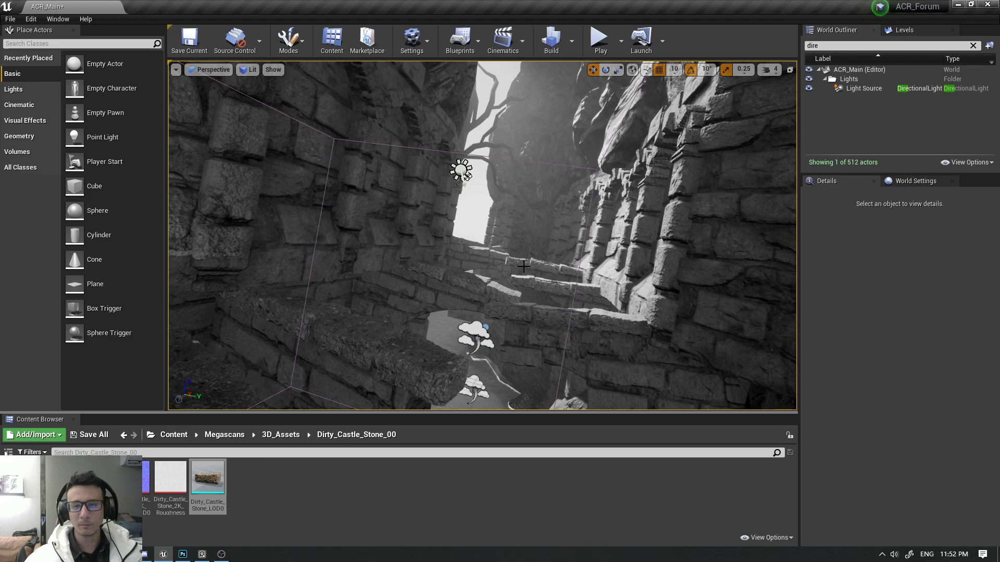
- Frame the arched castle wall in full-screen game view with light icons hidden
{"action": "right_click_drag", "start_coordinate": [538, 266], "coordinate": [562, 266]}
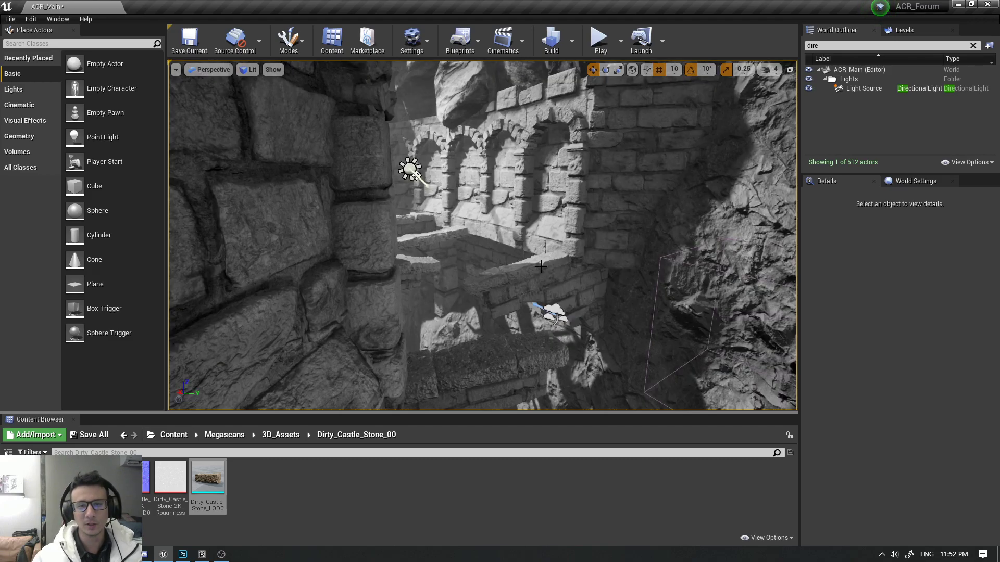
{"action": "right_click_drag", "start_coordinate": [463, 267], "coordinate": [456, 266]}
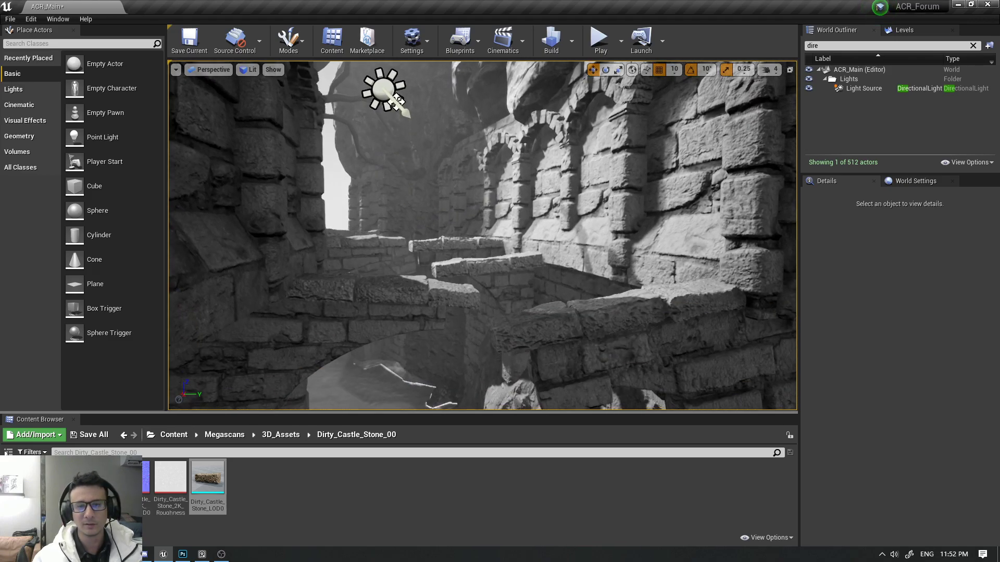
{"action": "left_click", "coordinate": [384, 79]}
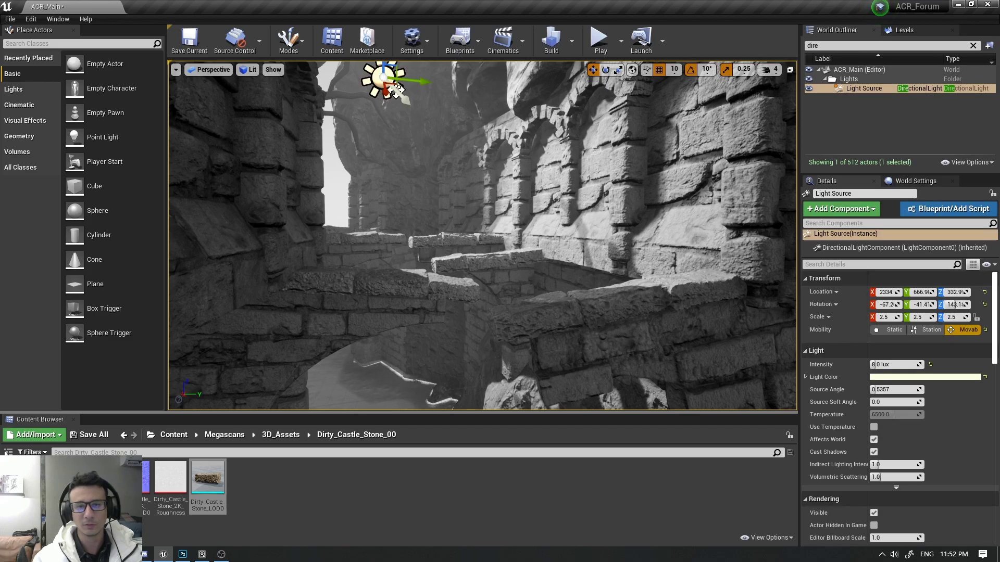
{"action": "right_click_drag", "start_coordinate": [406, 81], "coordinate": [417, 83]}
{"action": "mouse_move", "coordinate": [447, 300]}
{"action": "right_mouse_down"}
{"action": "mouse_move", "coordinate": [542, 294]}
{"action": "mouse_move", "coordinate": [539, 307]}
{"action": "right_mouse_up"}
{"action": "left_click", "coordinate": [446, 299]}
{"action": "key", "text": "Escape"}
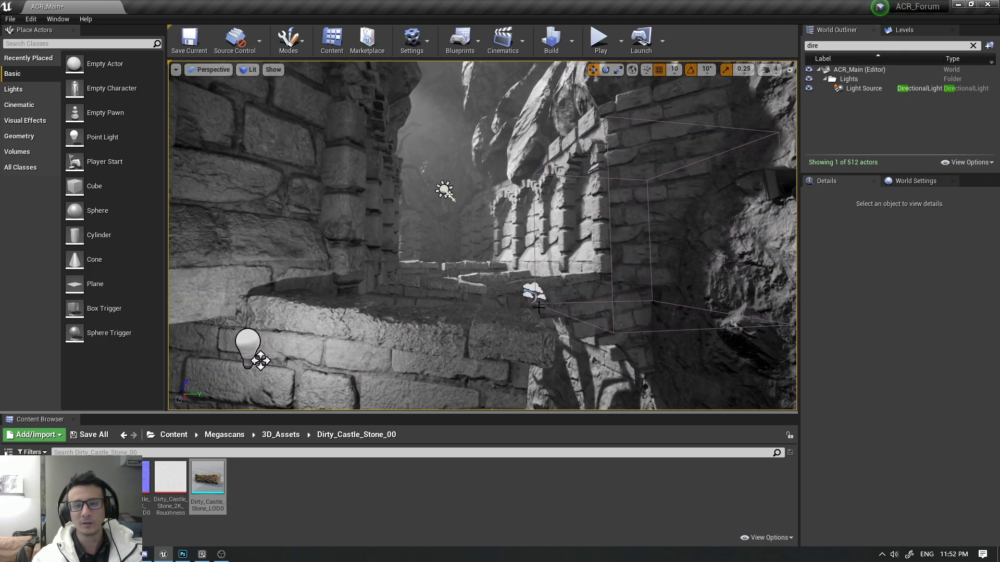
{"action": "key", "text": "F11"}
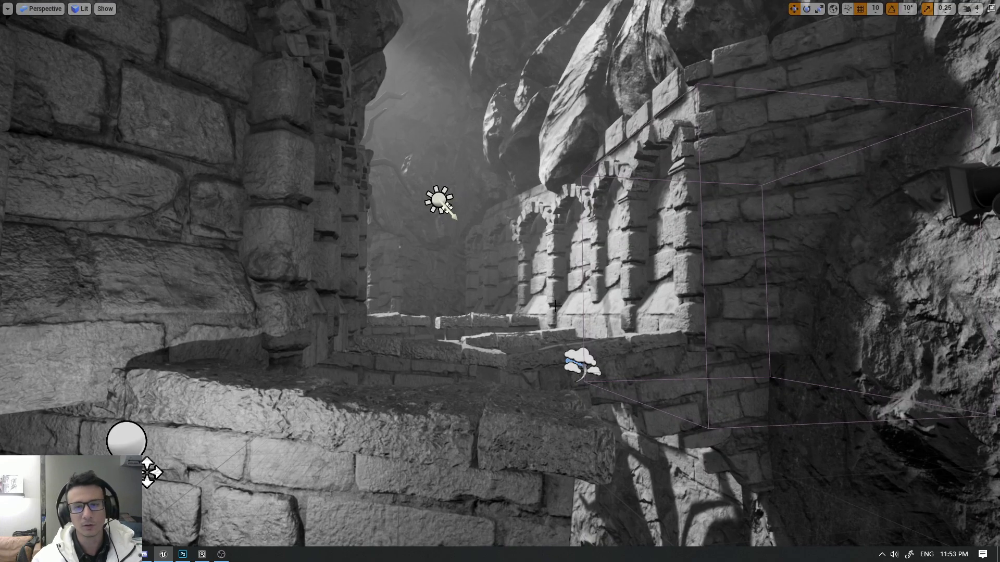
{"action": "right_click_drag", "start_coordinate": [576, 316], "coordinate": [575, 314]}
{"action": "key", "text": "g"}
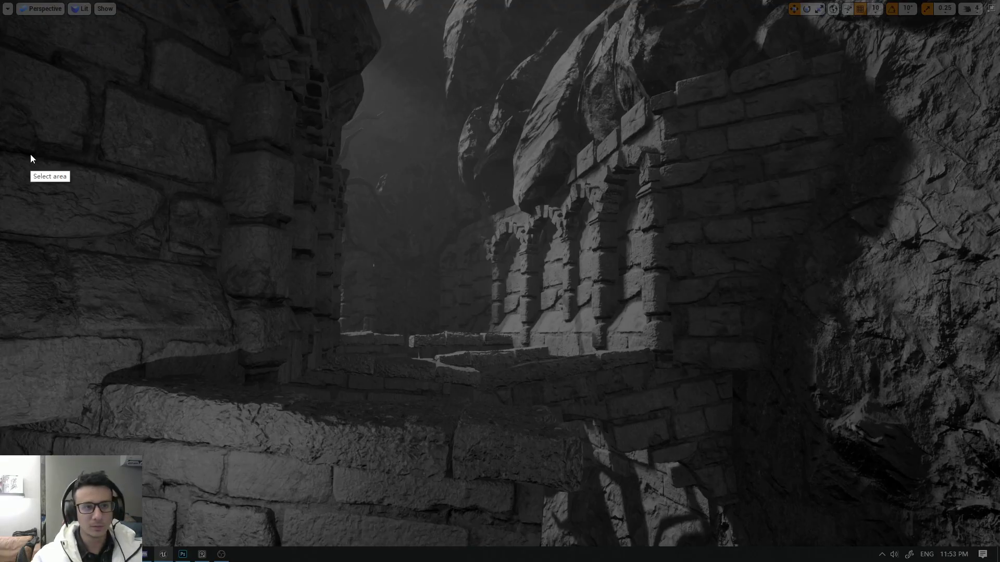
- Capture the whole screen with Lightshot and copy it to the clipboard
{"action": "left_click_drag", "start_coordinate": [4, 3], "coordinate": [995, 542]}
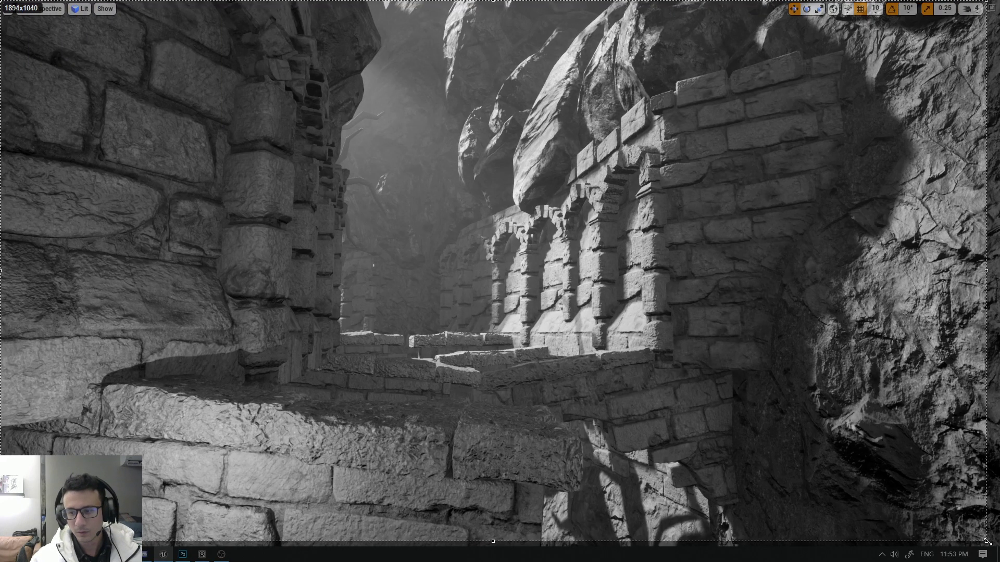
{"action": "key", "text": "ctrl+c"}
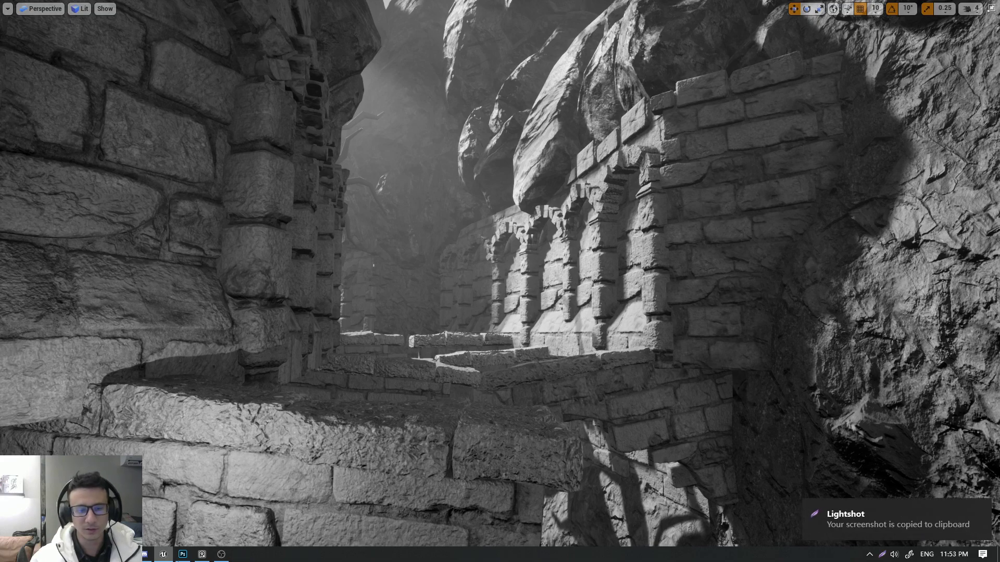
{"action": "left_click", "coordinate": [182, 554]}
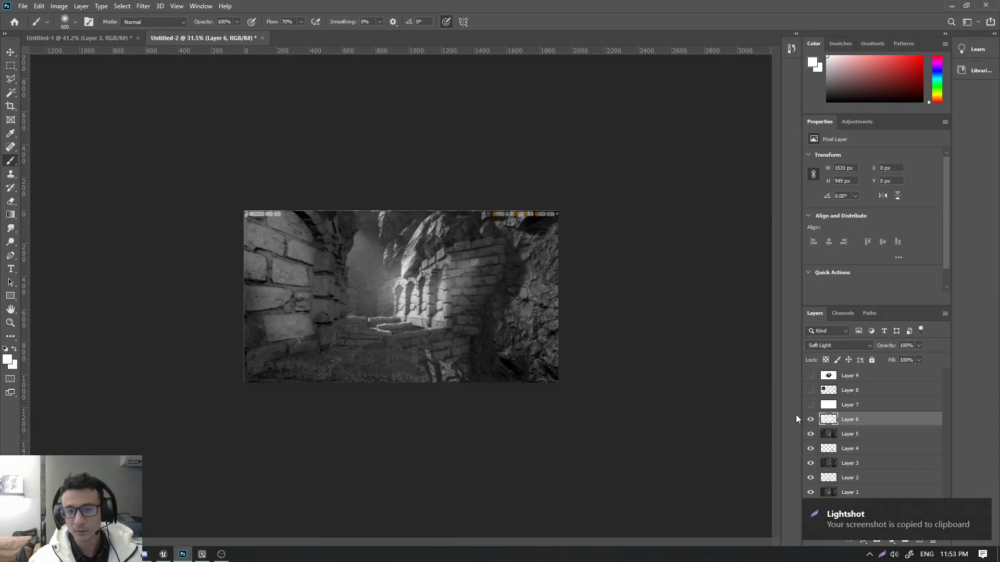
- Hide Layer 6, paste the screenshot above Layer 5 as Layer 10, and zoom out
{"action": "left_click", "coordinate": [810, 419]}
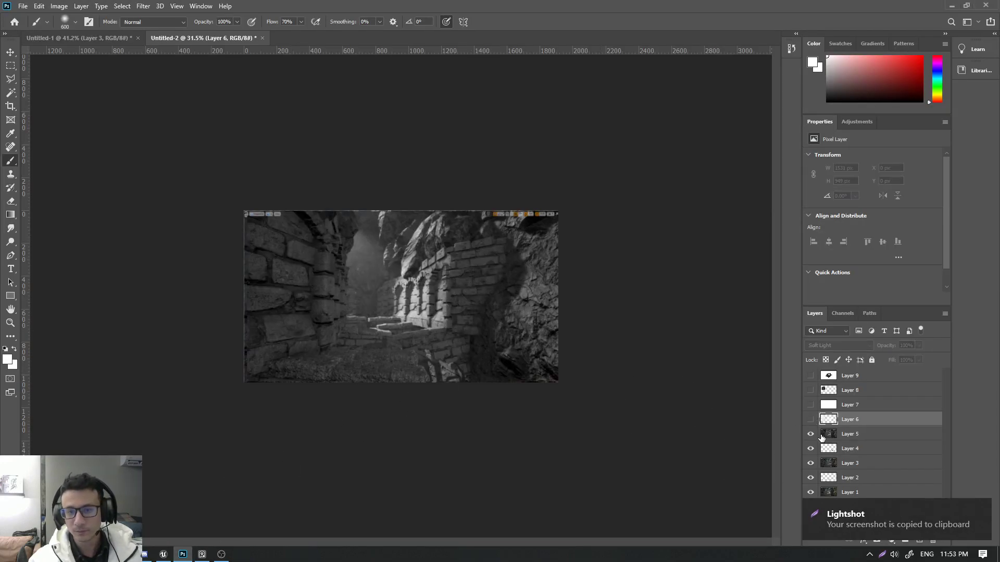
{"action": "left_click", "coordinate": [981, 509]}
{"action": "left_click", "coordinate": [869, 435]}
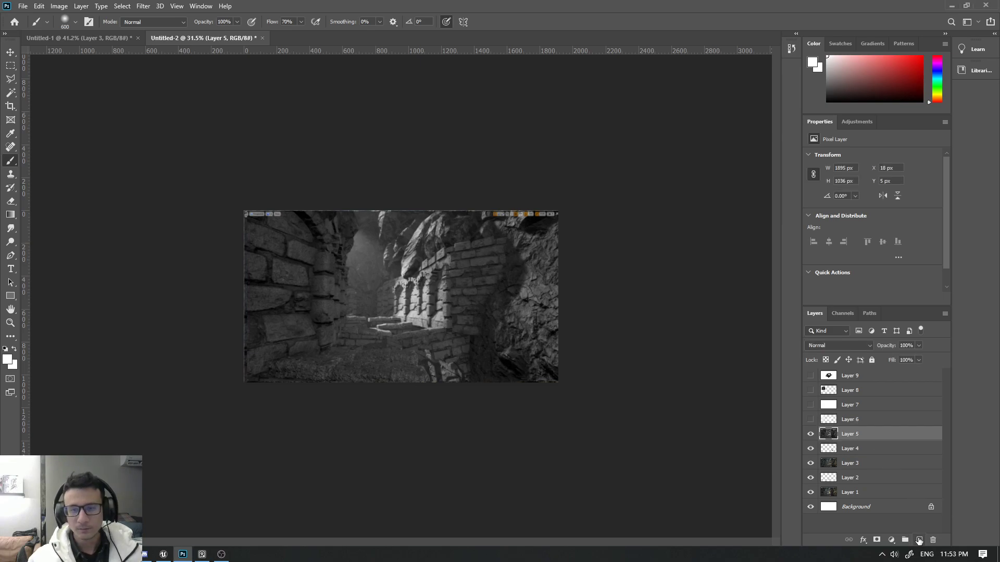
{"action": "key", "text": "ctrl+v"}
{"action": "key", "text": "z"}
{"action": "left_click_drag", "start_coordinate": [469, 310], "coordinate": [414, 313]}
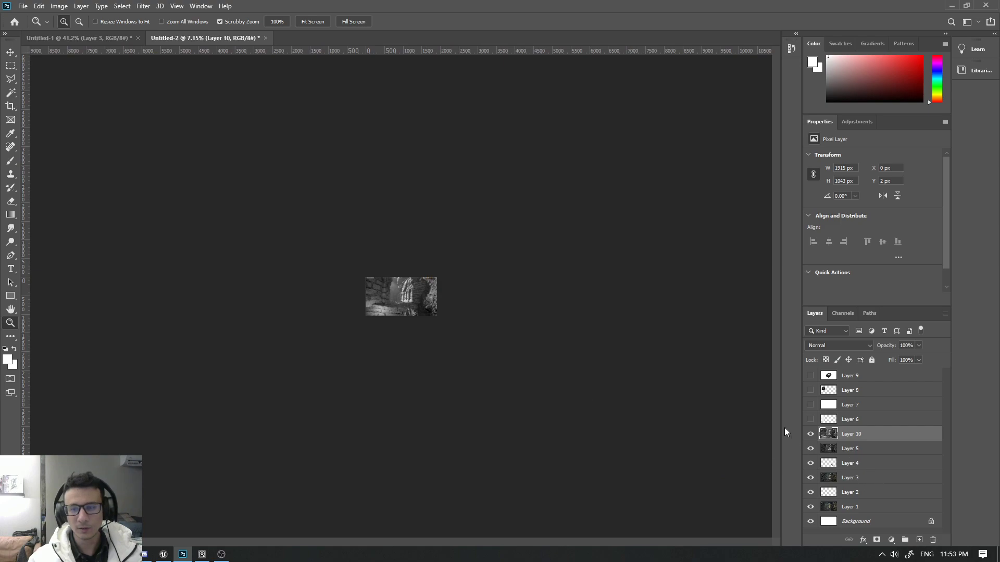
- Toggle Layer 10 on and off to compare it with the older shot, leaving it hidden
{"action": "left_click", "coordinate": [811, 434]}
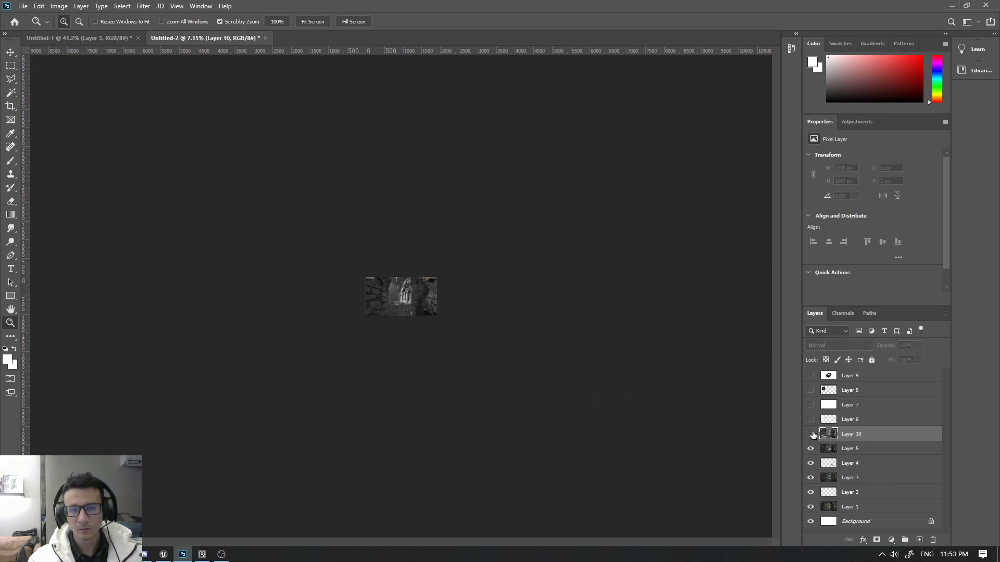
{"action": "left_click", "coordinate": [810, 434]}
{"action": "left_click", "coordinate": [811, 434]}
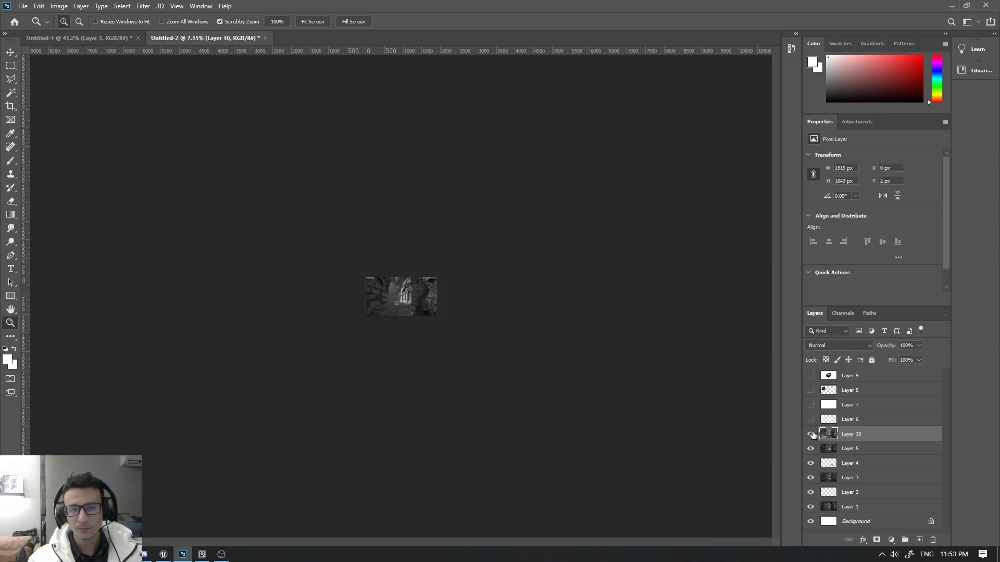
{"action": "left_click", "coordinate": [811, 434]}
{"action": "left_click", "coordinate": [811, 434]}
{"action": "left_click", "coordinate": [811, 434]}
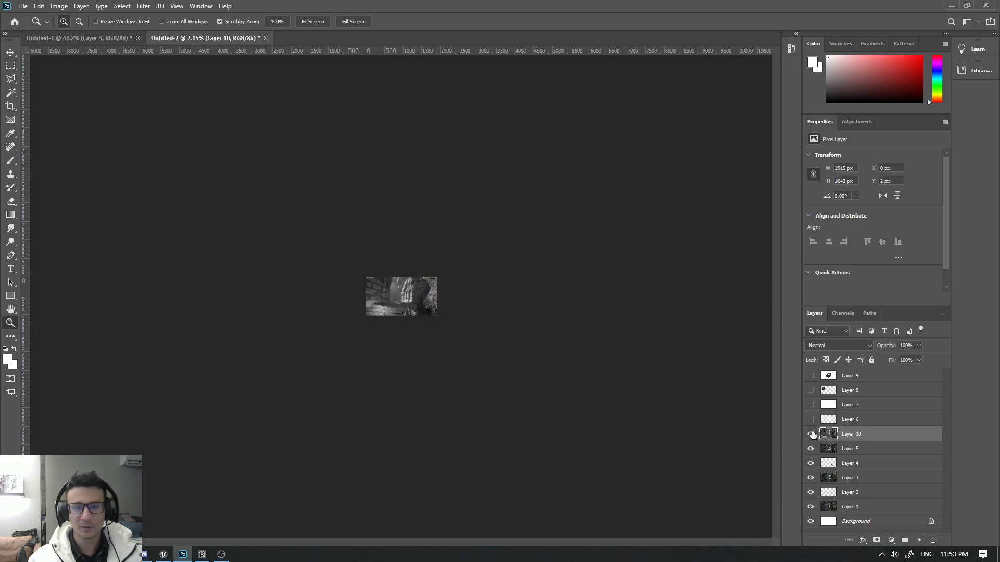
{"action": "left_click", "coordinate": [810, 434]}
{"action": "left_click", "coordinate": [811, 434]}
{"action": "left_click", "coordinate": [811, 433]}
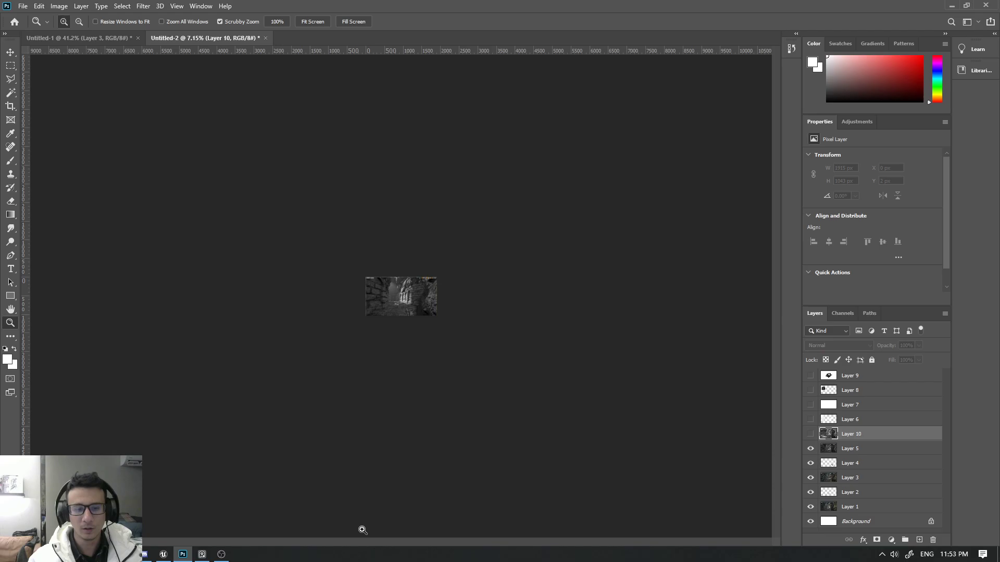
{"action": "left_click", "coordinate": [164, 556]}
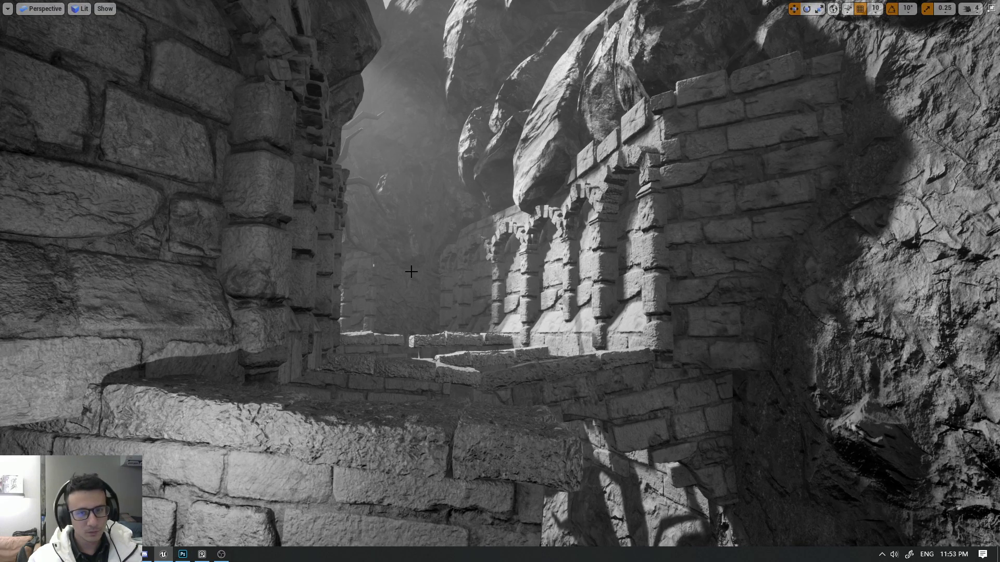
- Restore the editor layout and set the PostProcessVolume's global saturation to 1.0
{"action": "key", "text": "F11"}
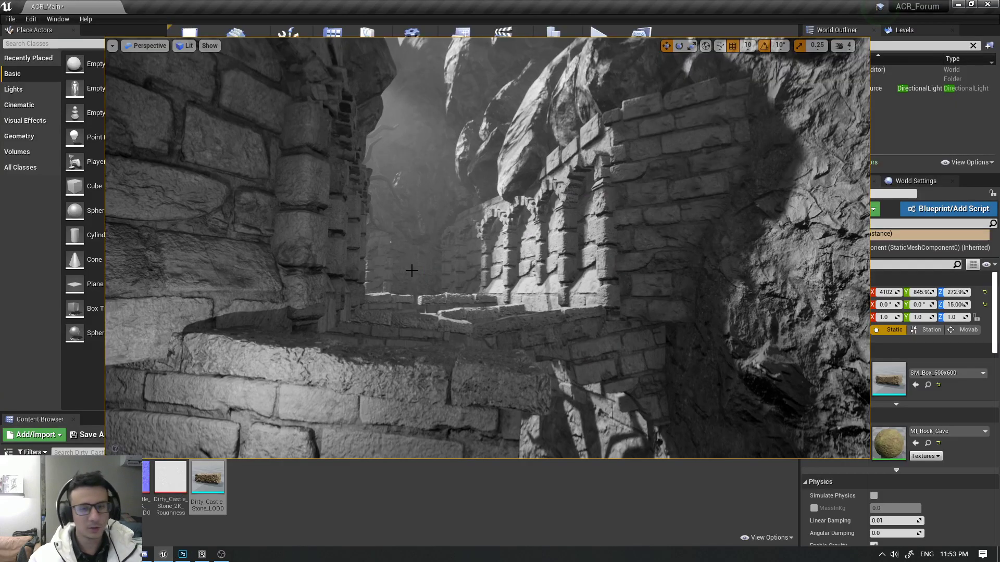
{"action": "key", "text": "g"}
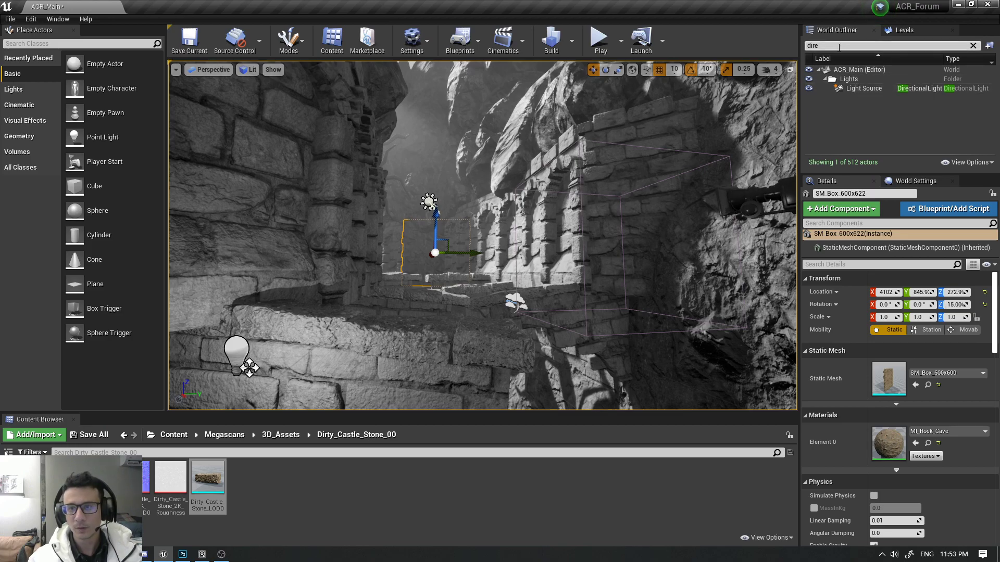
{"action": "type", "text": "post"}
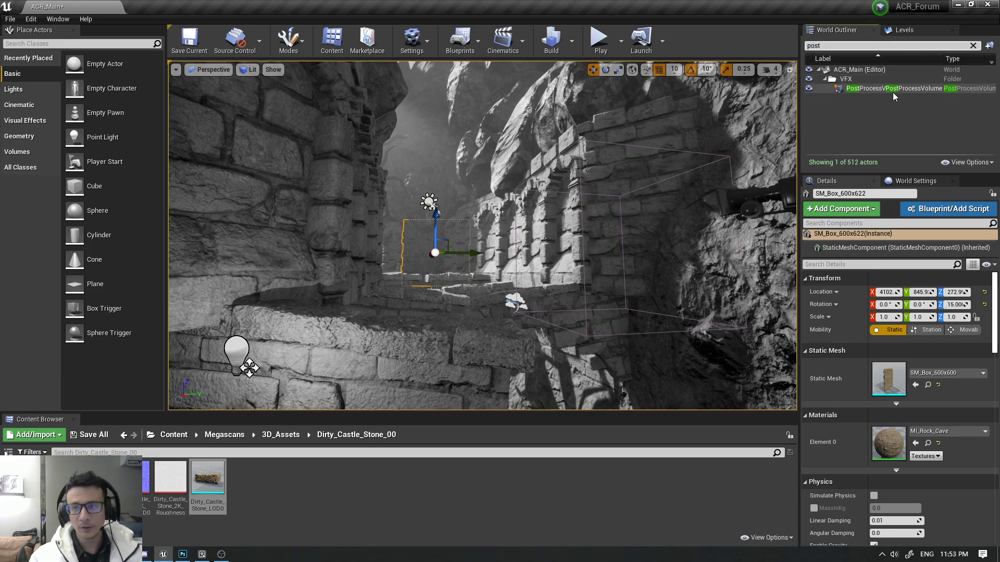
{"action": "key", "text": "Return"}
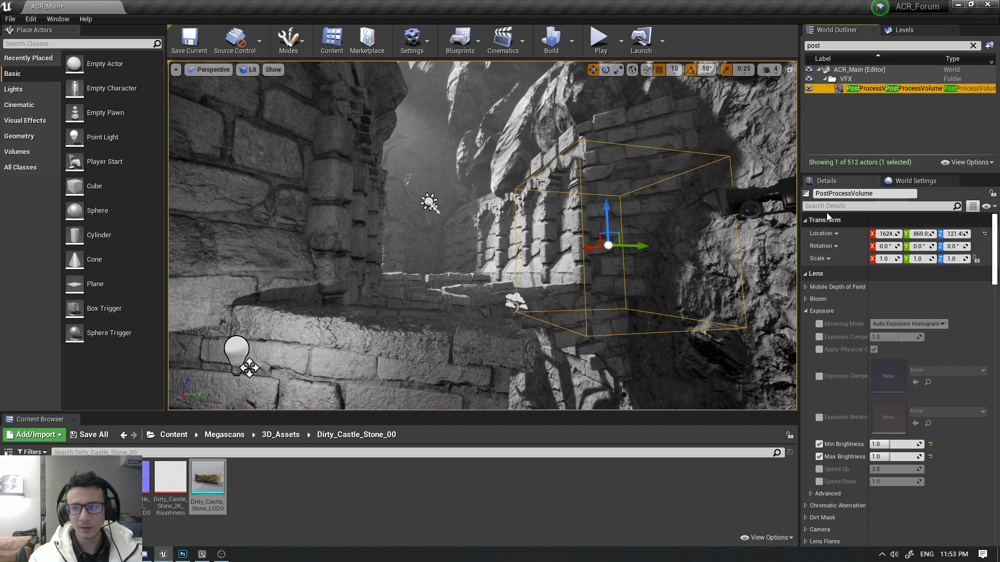
{"action": "type", "text": "sat"}
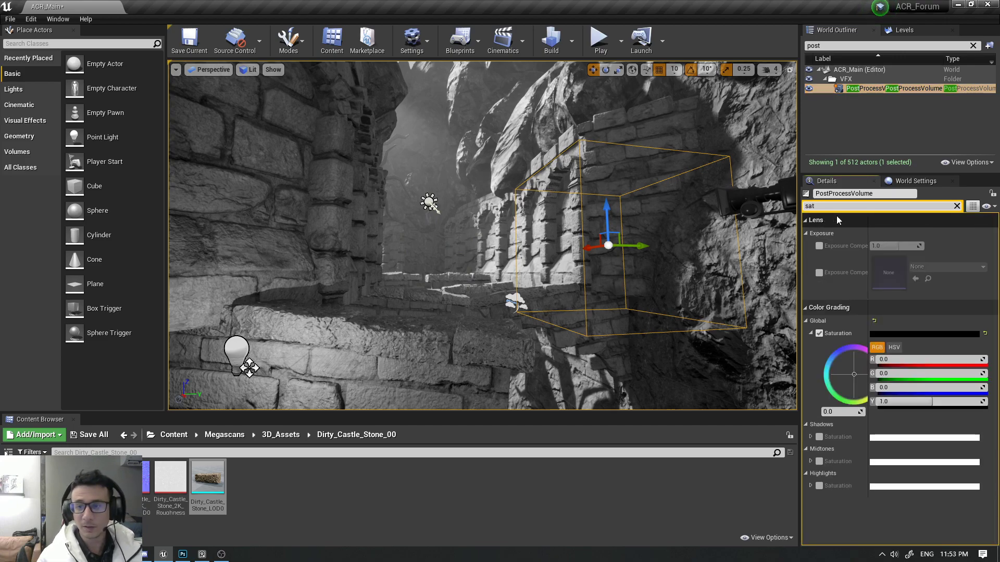
{"action": "type", "text": "u"}
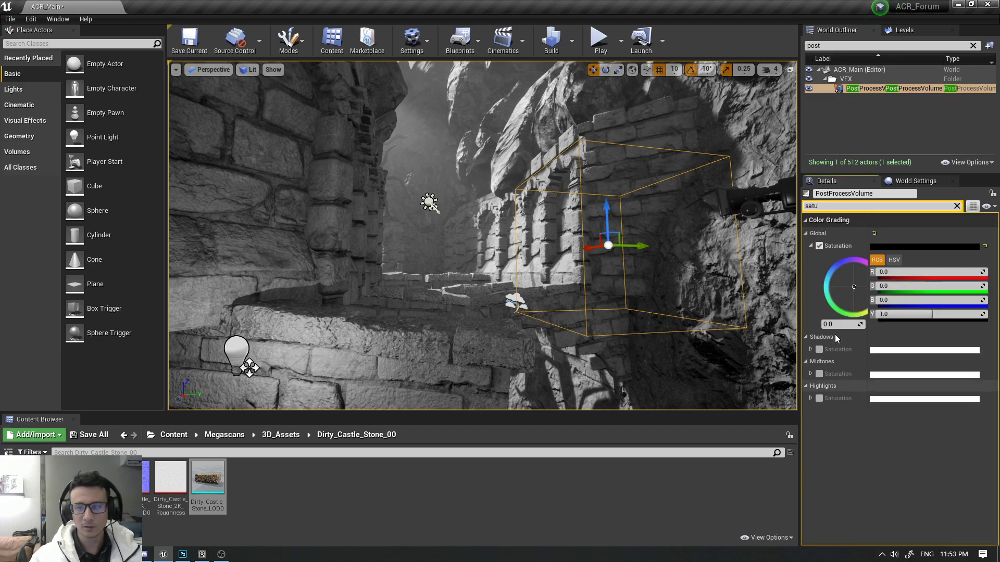
{"action": "left_click", "coordinate": [839, 322]}
{"action": "type", "text": "1"}
{"action": "key", "text": "Return"}
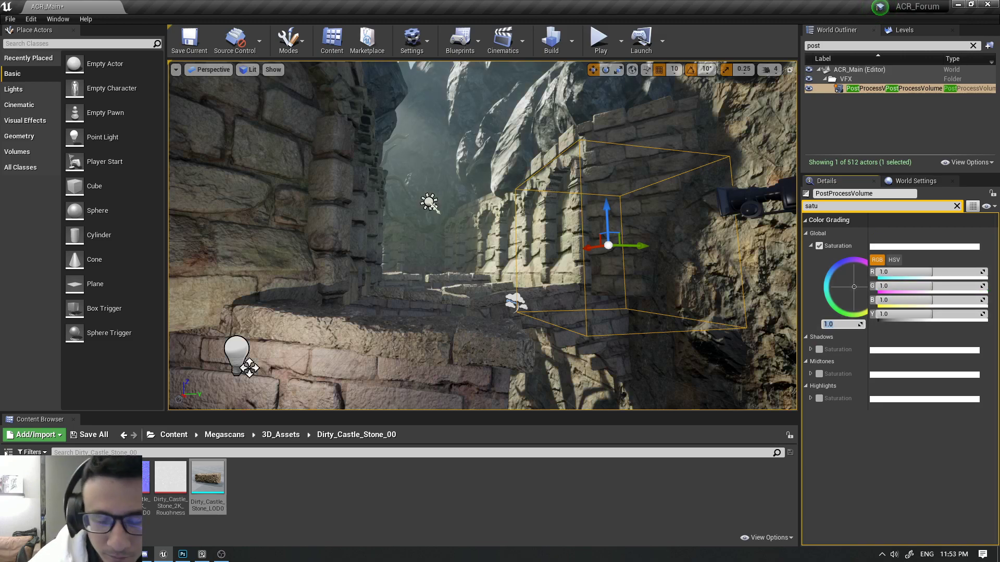
- Capture the full-screen full-colour stone corridor view with Lightshot and copy it
{"action": "left_click", "coordinate": [468, 249]}
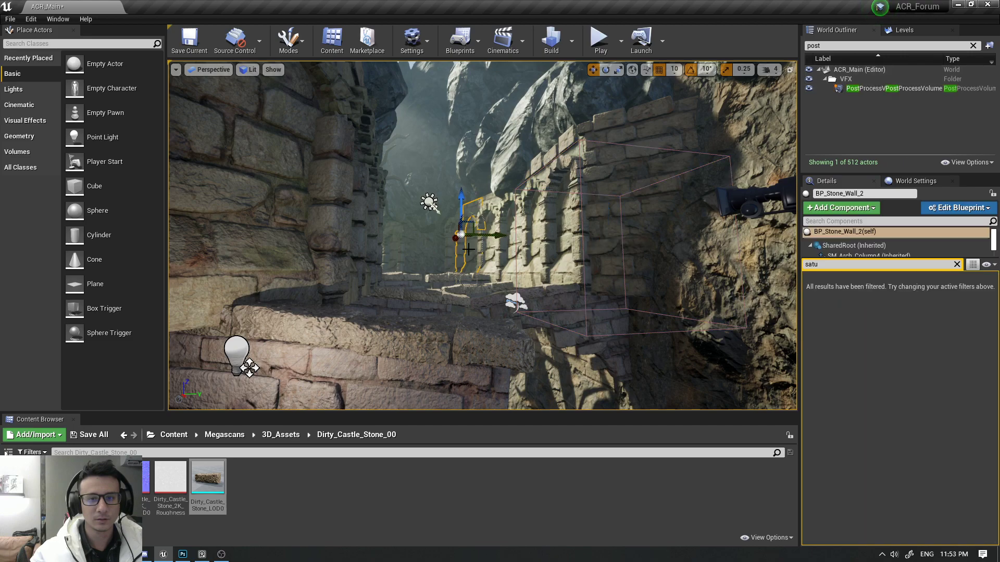
{"action": "key", "text": "F11"}
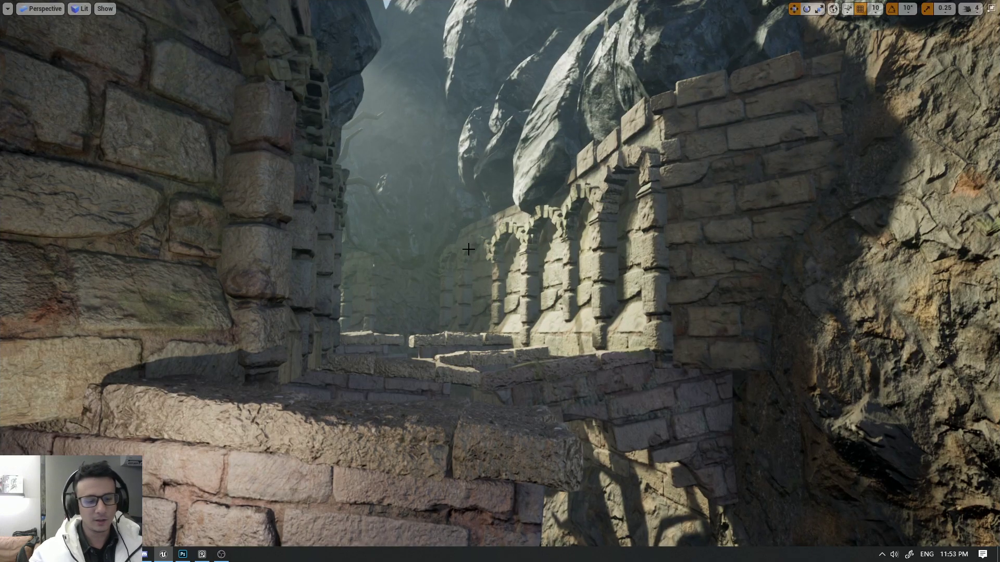
{"action": "key", "text": "Print"}
{"action": "left_click_drag", "start_coordinate": [0, 0], "coordinate": [995, 542]}
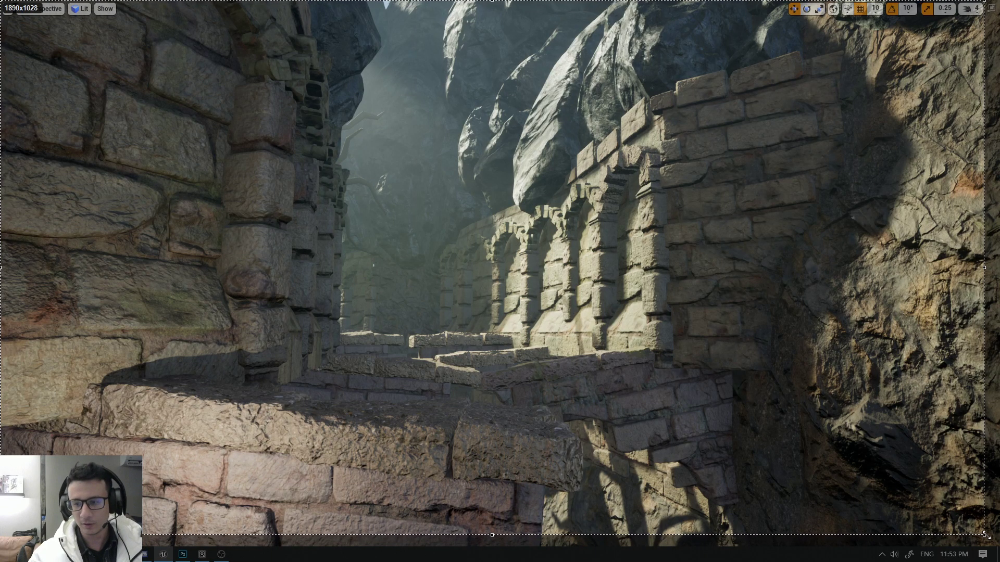
{"action": "key", "text": "ctrl+c"}
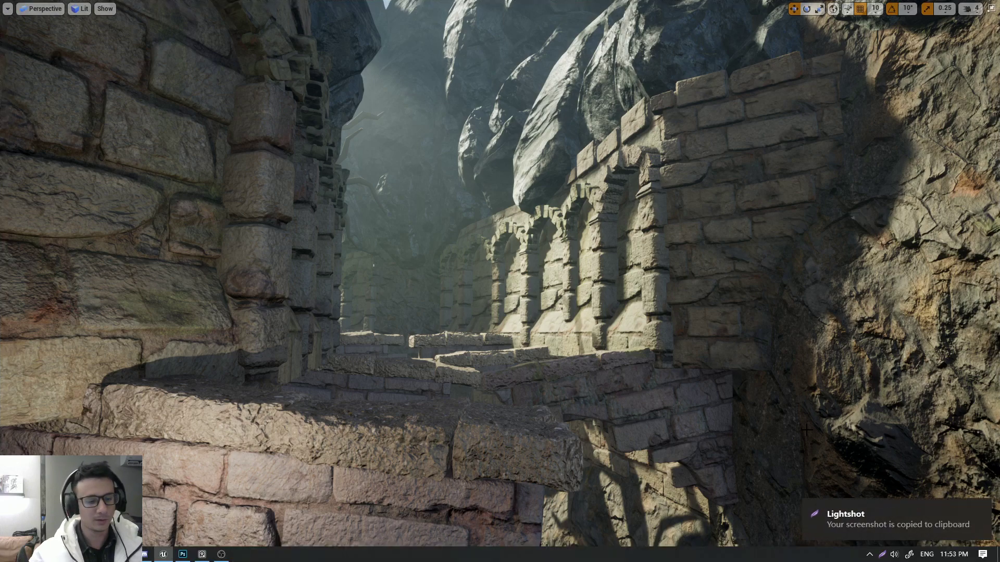
{"action": "key", "text": "F11"}
{"action": "key", "text": "F11"}
- Paste the new corridor screenshots onto the board and place them in the corridor row
{"action": "key", "text": "alt+Tab"}
{"action": "key", "text": "ctrl+v"}
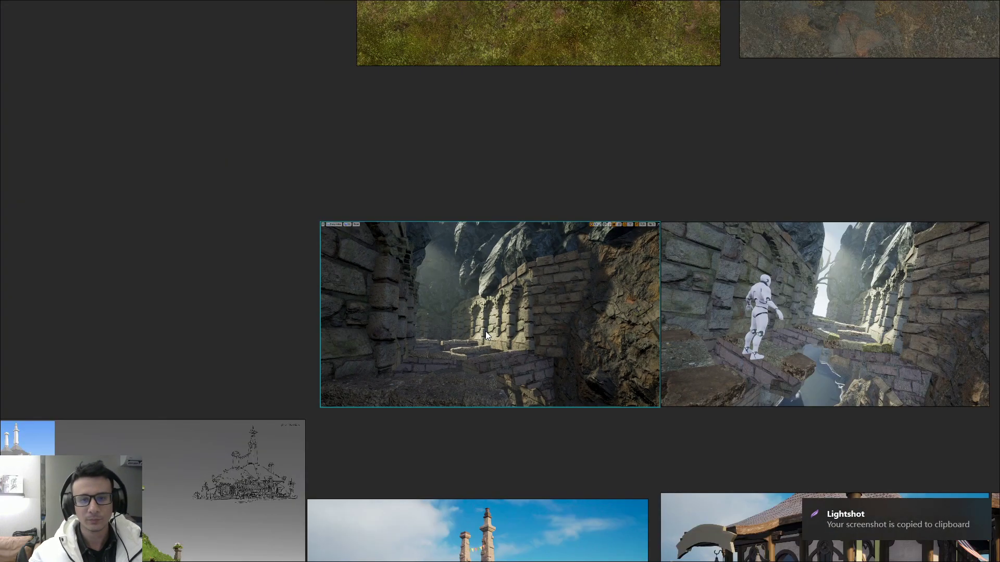
{"action": "key", "text": "ctrl+v"}
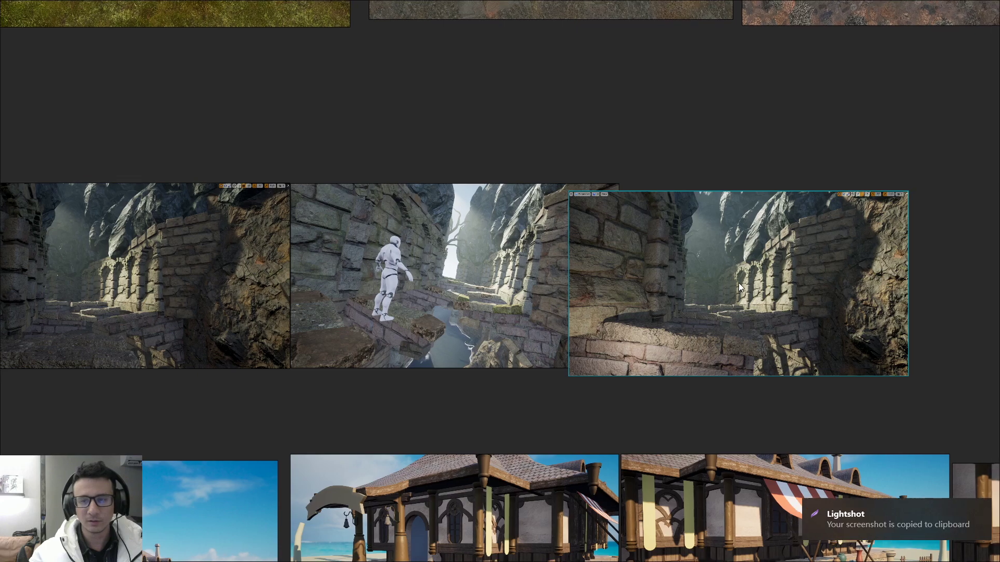
{"action": "scroll", "coordinate": [704, 284], "scroll_direction": "down", "scroll_amount": 3}
{"action": "left_click_drag", "start_coordinate": [546, 297], "coordinate": [969, 287]}
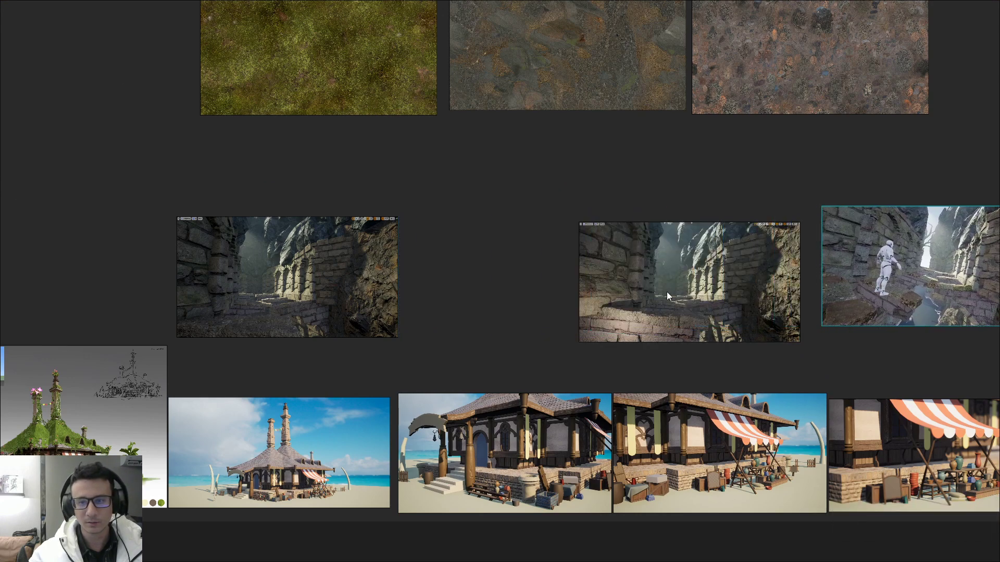
{"action": "left_click_drag", "start_coordinate": [666, 292], "coordinate": [475, 282]}
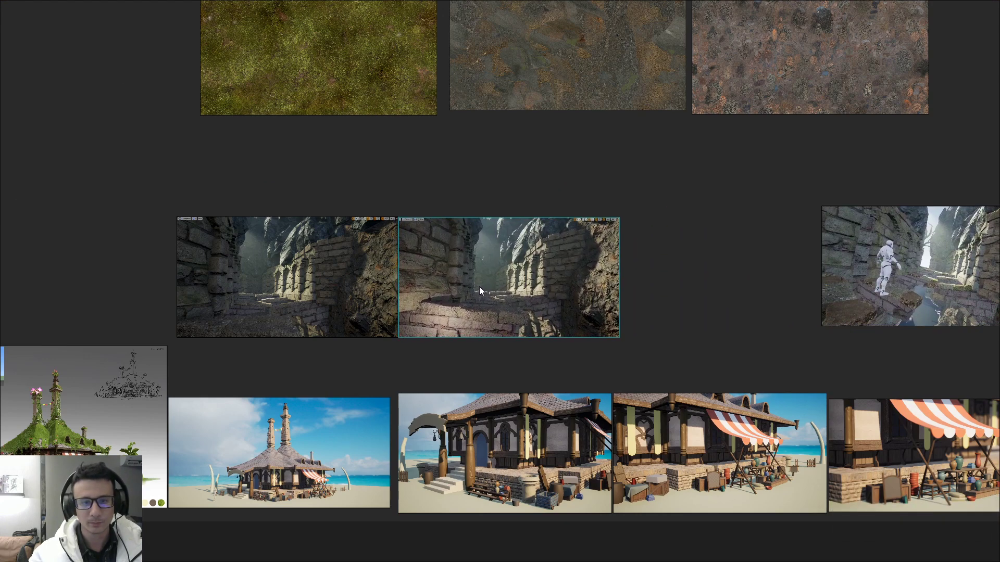
{"action": "key", "text": "alt+Tab"}
{"action": "key", "text": "alt+Tab"}
{"action": "key", "text": "ctrl+v"}
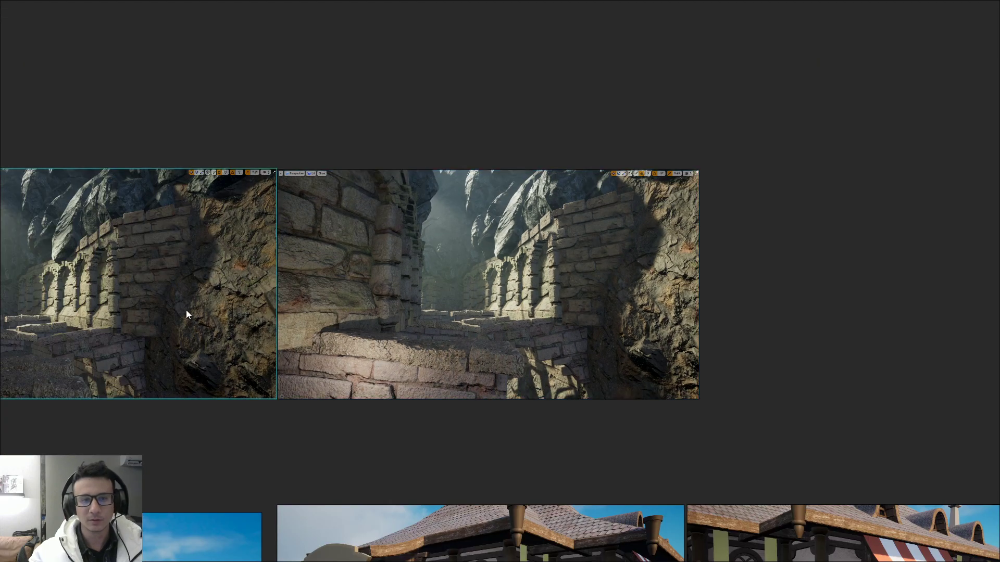
{"action": "middle_click_drag", "start_coordinate": [185, 311], "coordinate": [388, 311]}
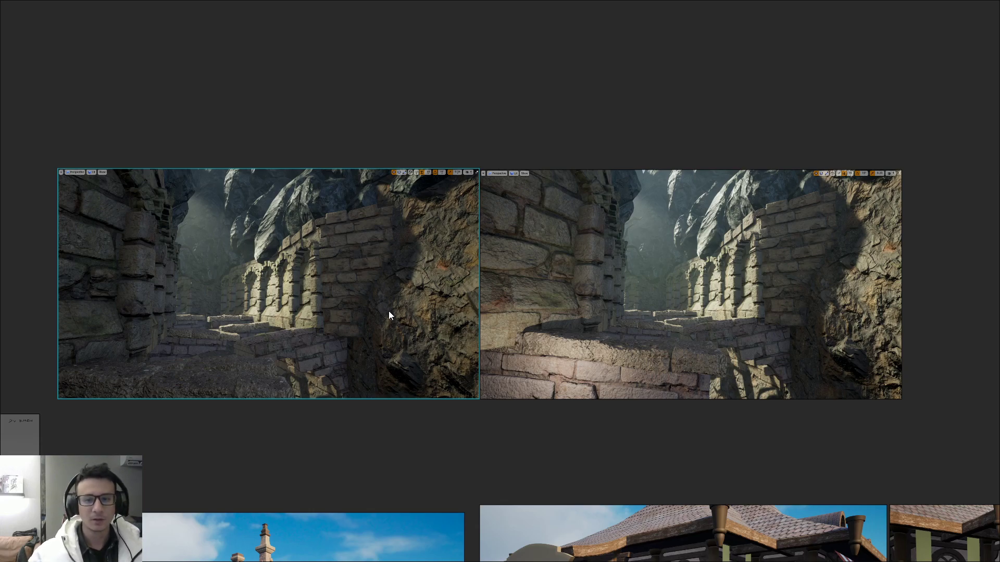
- Move the corridor screenshot pair and snap the right one flush against the left
{"action": "double_click", "coordinate": [666, 297]}
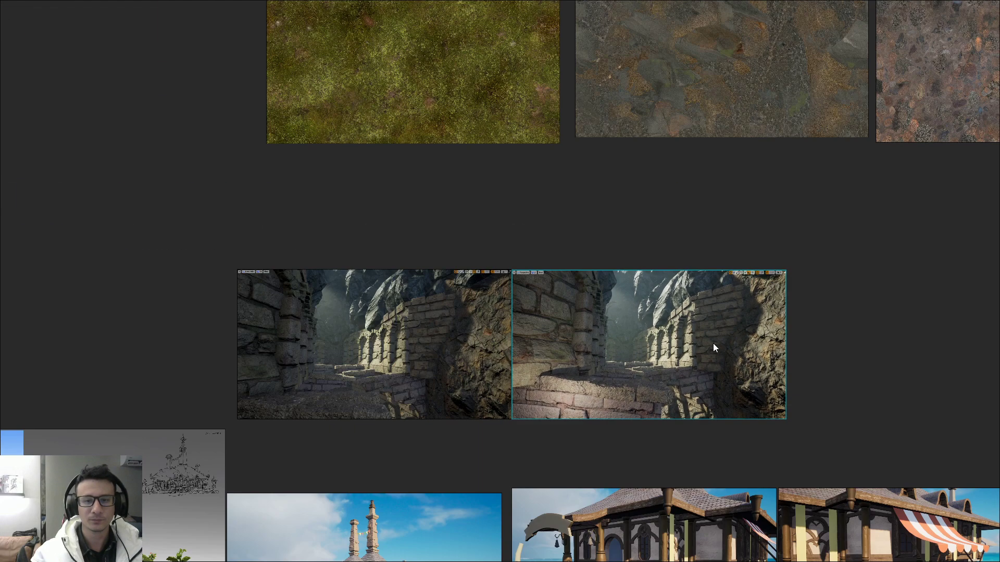
{"action": "scroll", "coordinate": [713, 348], "scroll_direction": "up", "scroll_amount": 3}
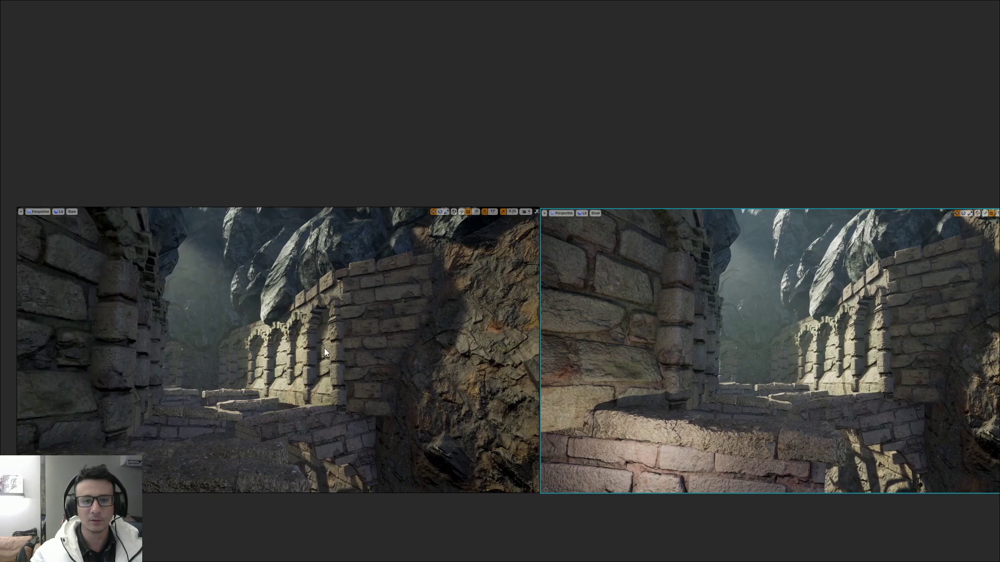
{"action": "left_click", "coordinate": [324, 348]}
{"action": "left_click", "coordinate": [620, 346]}
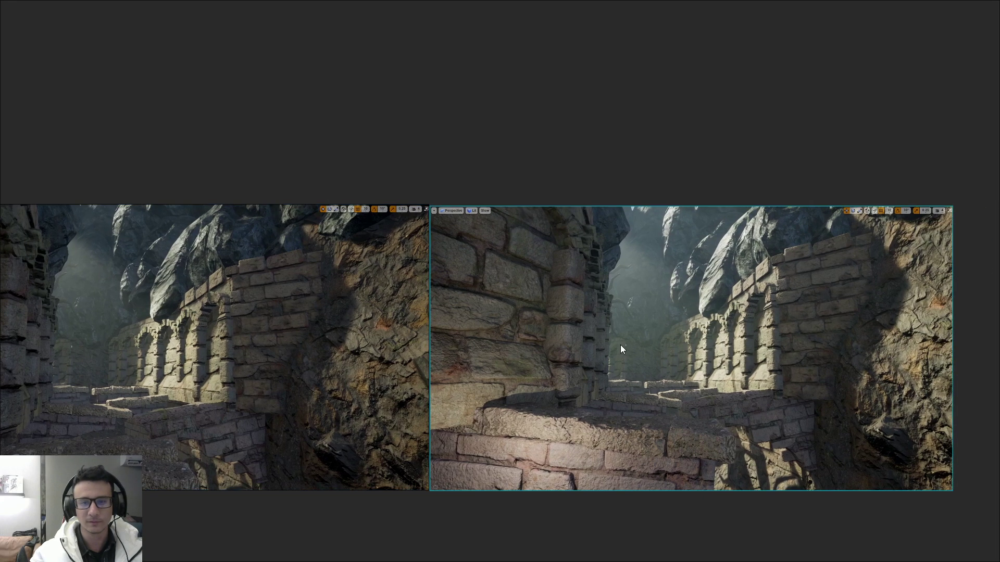
{"action": "scroll", "coordinate": [615, 326], "scroll_direction": "down", "scroll_amount": 3}
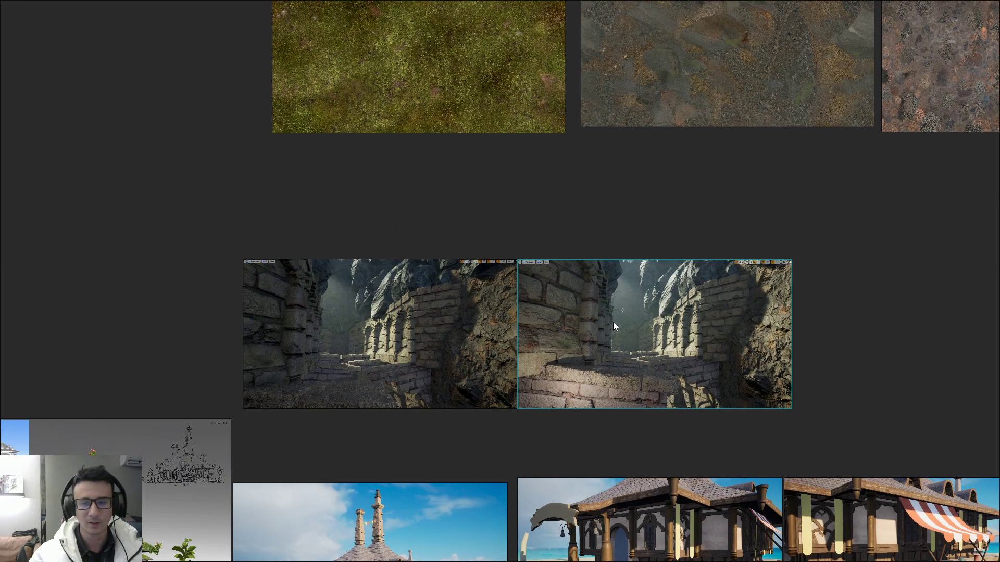
{"action": "scroll", "coordinate": [614, 321], "scroll_direction": "up", "scroll_amount": 3}
{"action": "scroll", "coordinate": [627, 357], "scroll_direction": "down", "scroll_amount": 3}
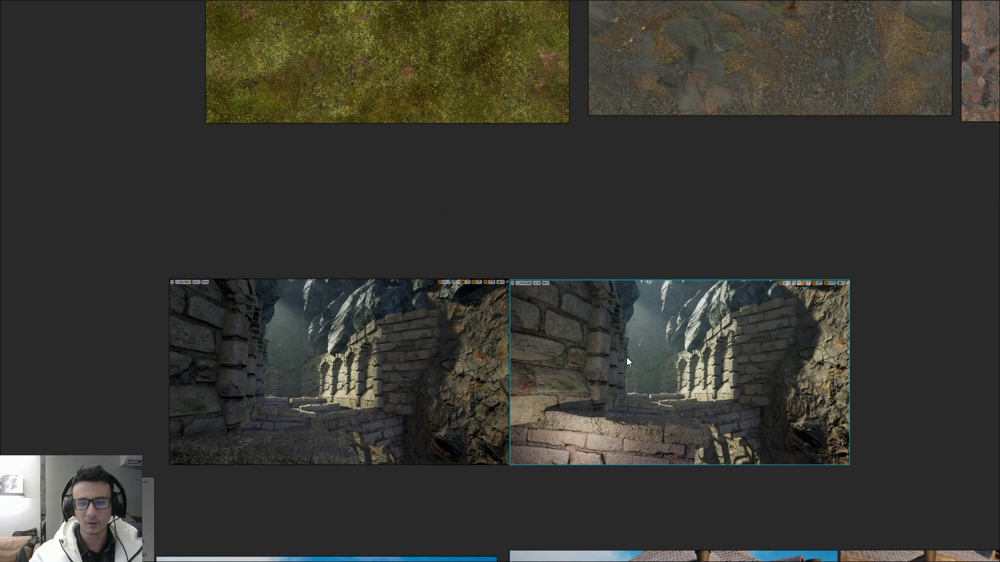
{"action": "left_click", "coordinate": [439, 341], "text": "shift"}
{"action": "middle_click_drag", "start_coordinate": [440, 341], "coordinate": [298, 349]}
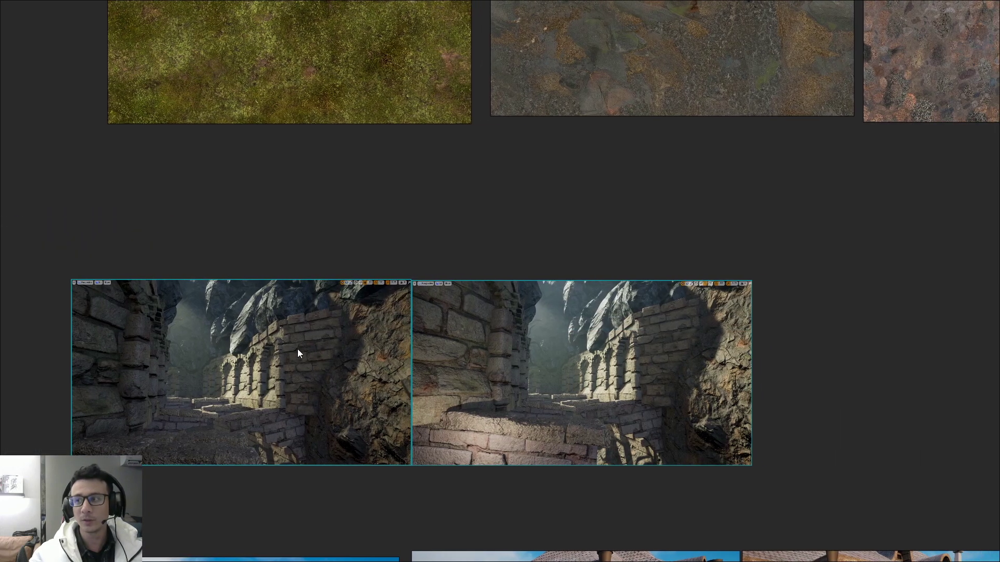
{"action": "mouse_move", "coordinate": [297, 348]}
{"action": "left_mouse_down"}
{"action": "mouse_move", "coordinate": [454, 337]}
{"action": "mouse_move", "coordinate": [393, 335]}
{"action": "left_mouse_up"}
{"action": "scroll", "coordinate": [517, 283], "scroll_direction": "up", "scroll_amount": 4}
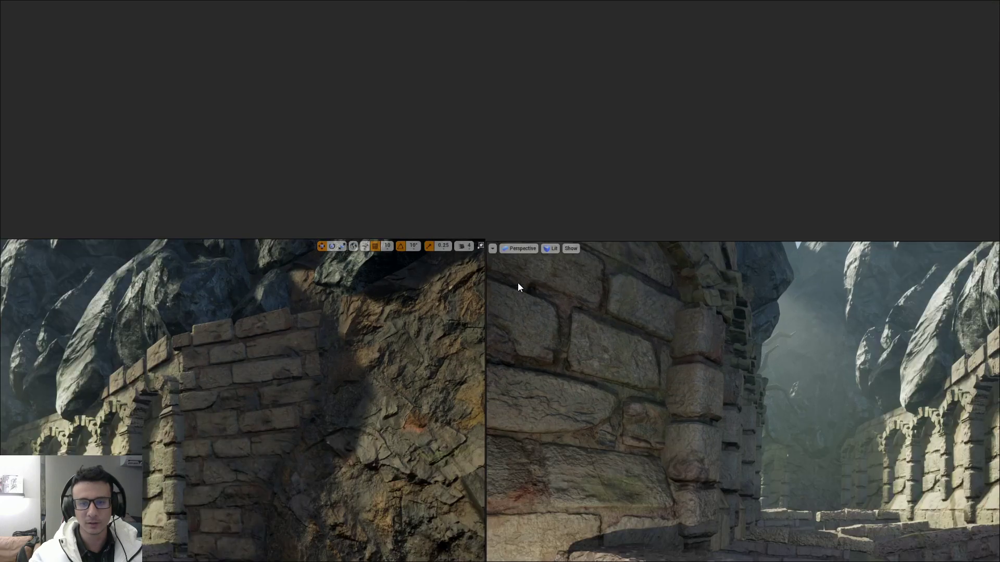
{"action": "left_click_drag", "start_coordinate": [537, 280], "coordinate": [535, 277]}
{"action": "left_click", "coordinate": [527, 213]}
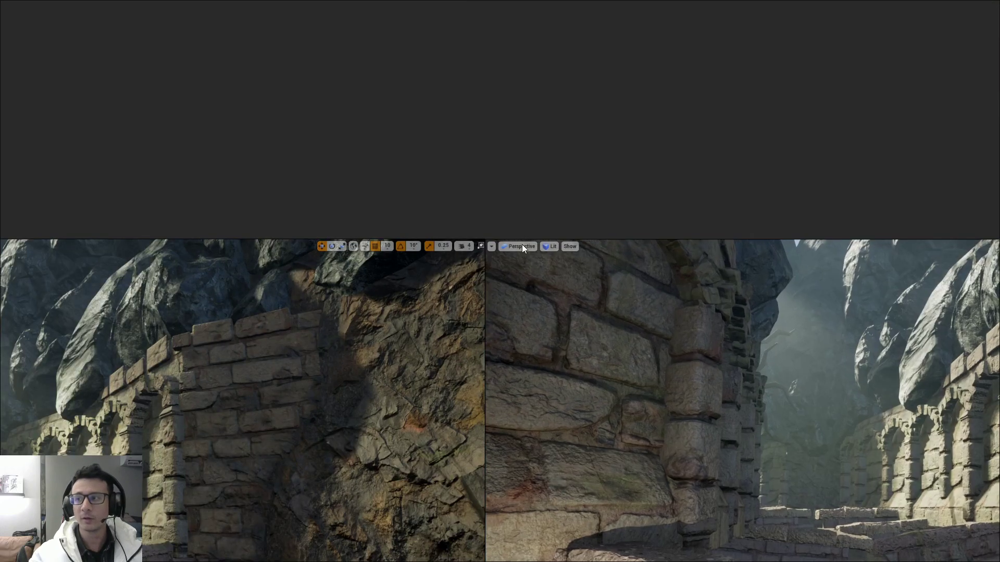
- Select and inspect the seam between the two corridor screenshots
{"action": "scroll", "coordinate": [522, 245], "scroll_direction": "down", "scroll_amount": 4}
{"action": "scroll", "coordinate": [489, 264], "scroll_direction": "up", "scroll_amount": 5}
{"action": "left_click", "coordinate": [517, 274]}
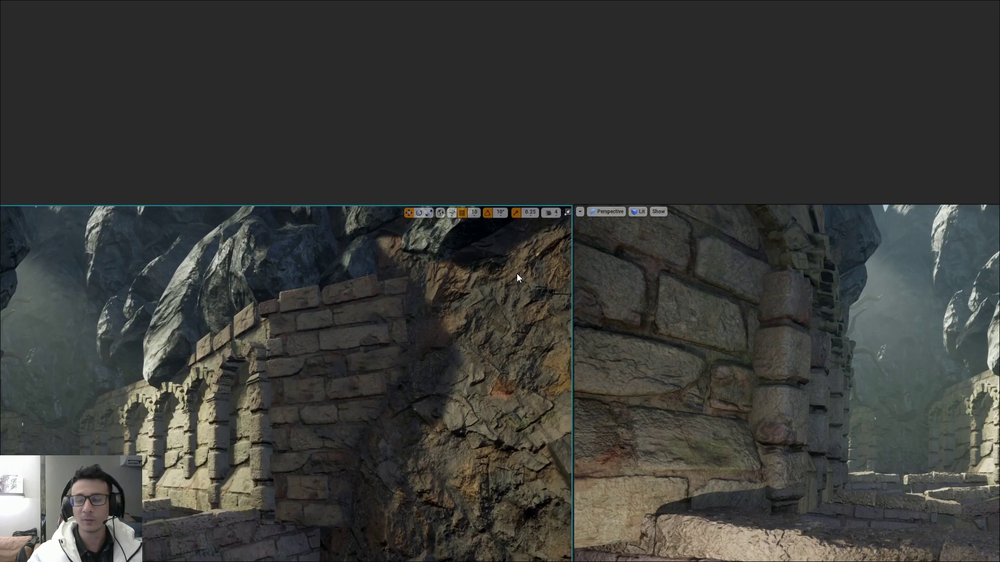
{"action": "left_click", "coordinate": [620, 185]}
{"action": "scroll", "coordinate": [636, 176], "scroll_direction": "down", "scroll_amount": 3}
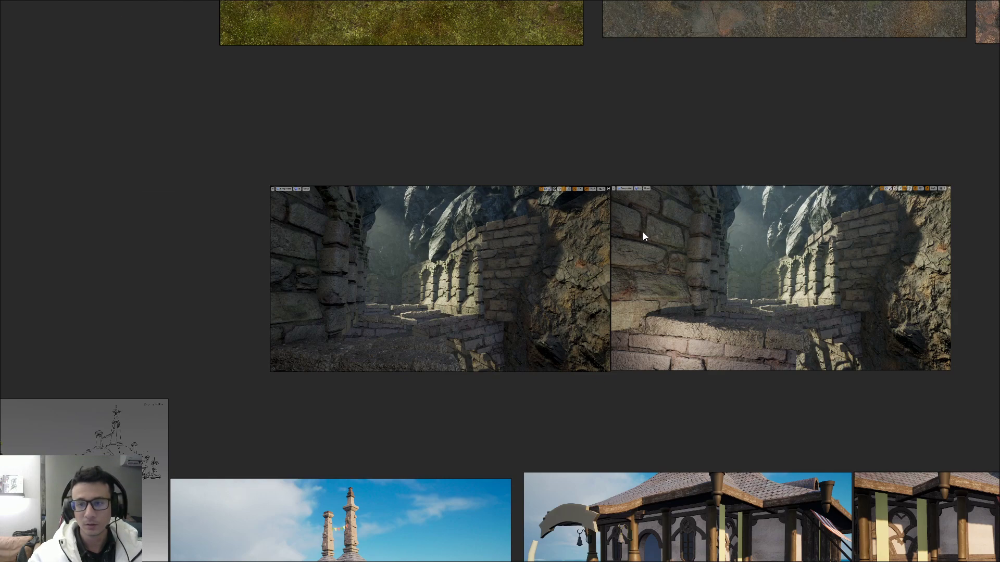
{"action": "scroll", "coordinate": [643, 232], "scroll_direction": "up", "scroll_amount": 3}
{"action": "scroll", "coordinate": [661, 223], "scroll_direction": "down", "scroll_amount": 4}
{"action": "left_click_drag", "start_coordinate": [170, 158], "coordinate": [424, 266]}
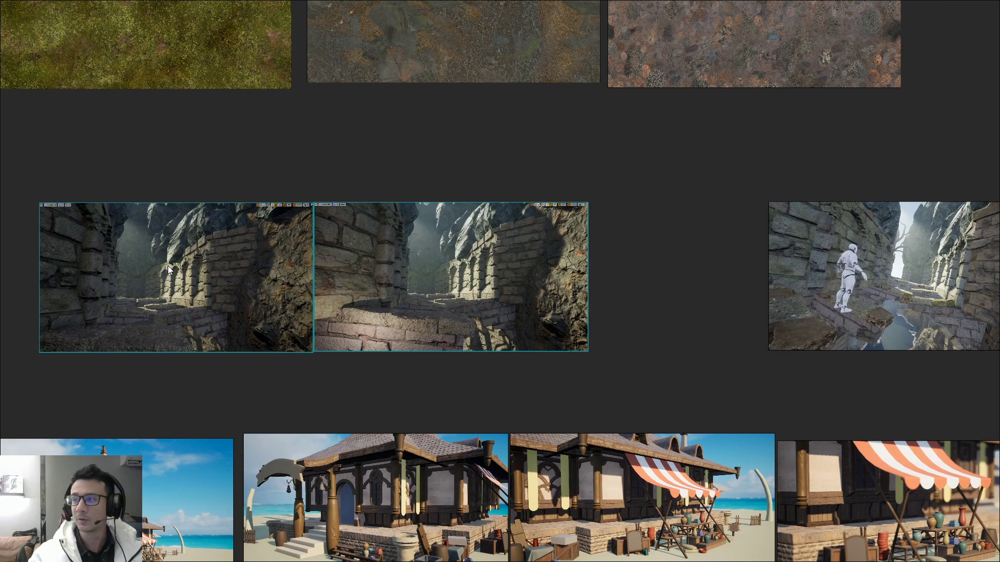
{"action": "left_click", "coordinate": [300, 182]}
{"action": "scroll", "coordinate": [281, 183], "scroll_direction": "up", "scroll_amount": 3}
{"action": "left_click_drag", "start_coordinate": [264, 181], "coordinate": [404, 256]}
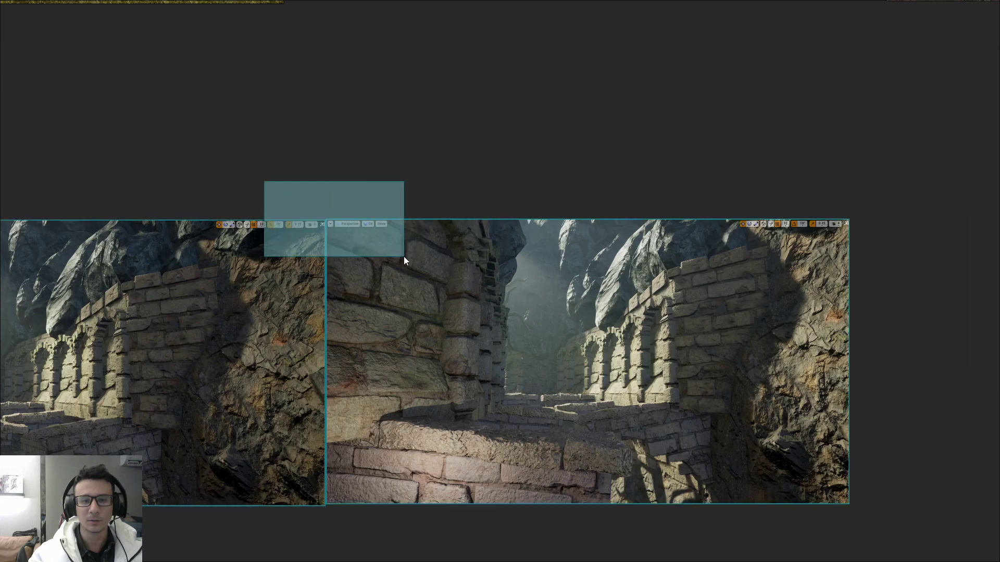
{"action": "scroll", "coordinate": [347, 231], "scroll_direction": "up", "scroll_amount": 4}
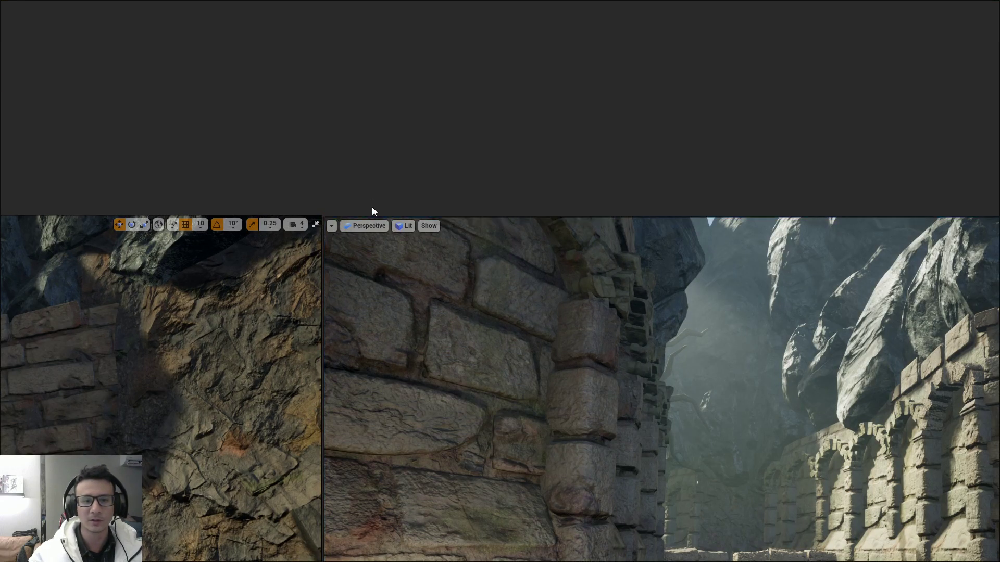
{"action": "scroll", "coordinate": [364, 230], "scroll_direction": "down", "scroll_amount": 4}
{"action": "middle_click_drag", "start_coordinate": [361, 236], "coordinate": [439, 244]}
- Check the aligned corridor row by zooming into a screenshot and back to the whole board
{"action": "scroll", "coordinate": [445, 246], "scroll_direction": "up", "scroll_amount": 1}
{"action": "left_click", "coordinate": [292, 277]}
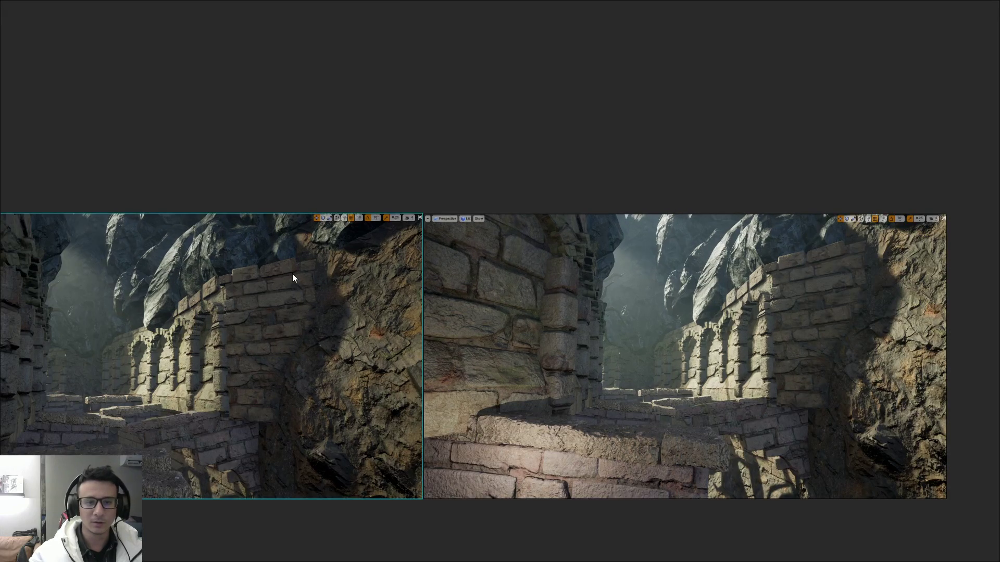
{"action": "left_click", "coordinate": [467, 319]}
{"action": "mouse_move", "coordinate": [467, 319]}
{"action": "middle_mouse_down"}
{"action": "mouse_move", "coordinate": [589, 292]}
{"action": "mouse_move", "coordinate": [498, 318]}
{"action": "middle_mouse_up"}
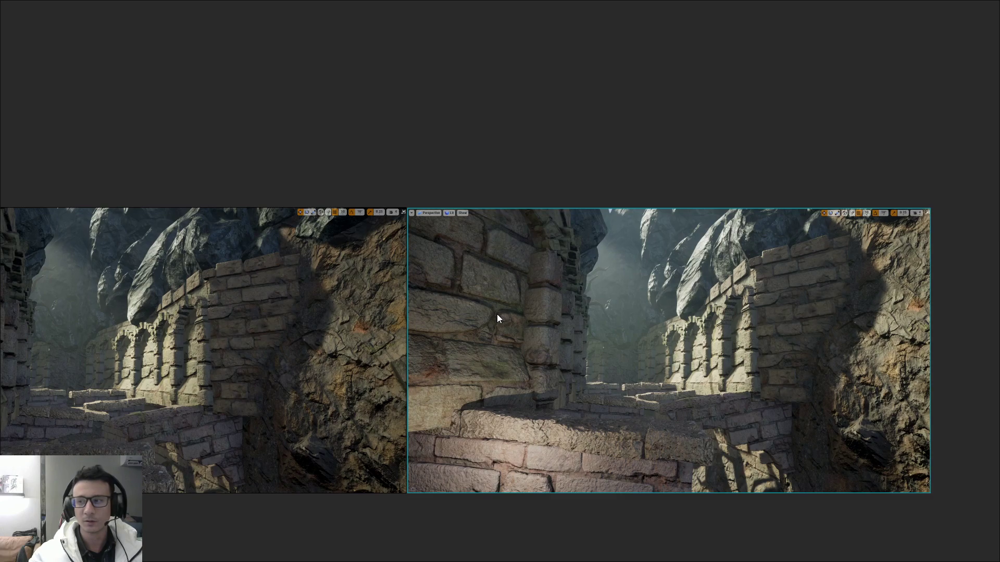
{"action": "left_click", "coordinate": [197, 352]}
{"action": "middle_click_drag", "start_coordinate": [196, 352], "coordinate": [547, 294]}
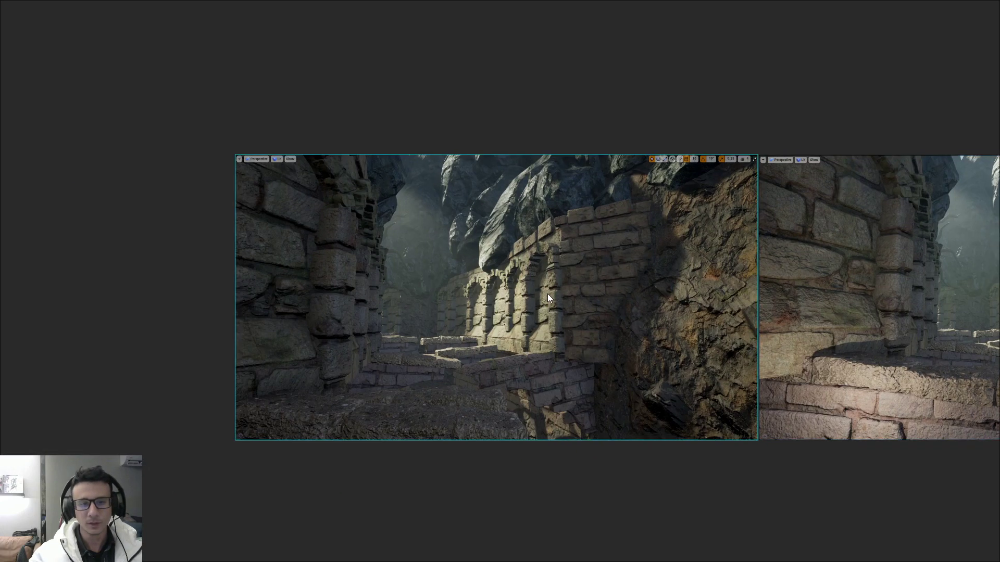
{"action": "scroll", "coordinate": [547, 294], "scroll_direction": "up", "scroll_amount": 2}
{"action": "scroll", "coordinate": [468, 319], "scroll_direction": "down", "scroll_amount": 5}
{"action": "left_click", "coordinate": [686, 339]}
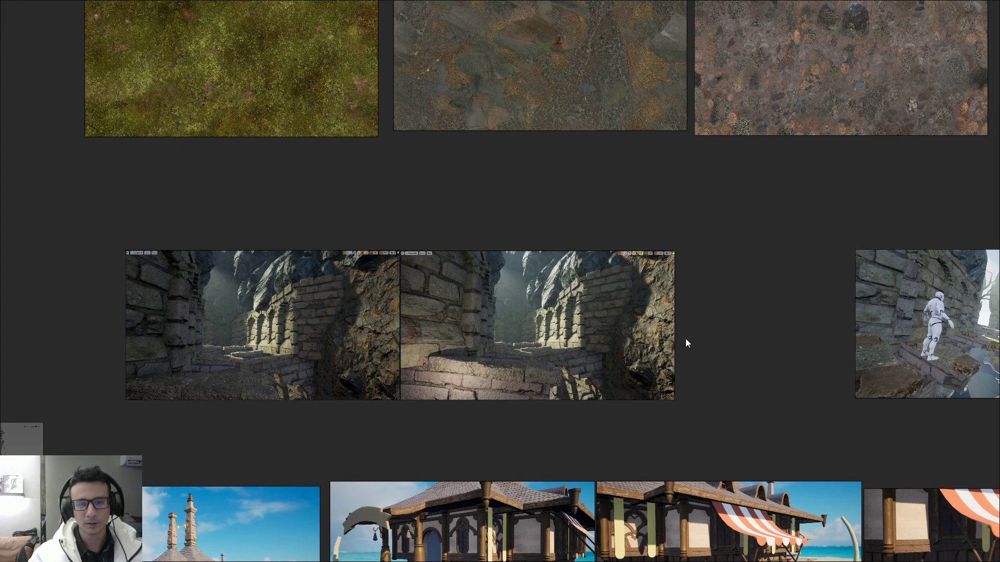
{"action": "scroll", "coordinate": [599, 325], "scroll_direction": "down", "scroll_amount": 1}
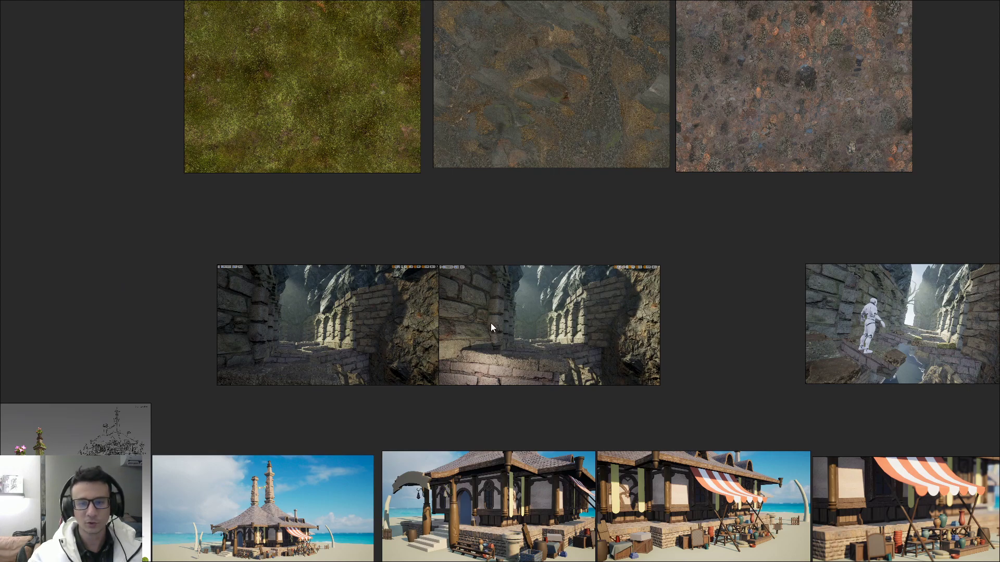
{"action": "double_click", "coordinate": [526, 319]}
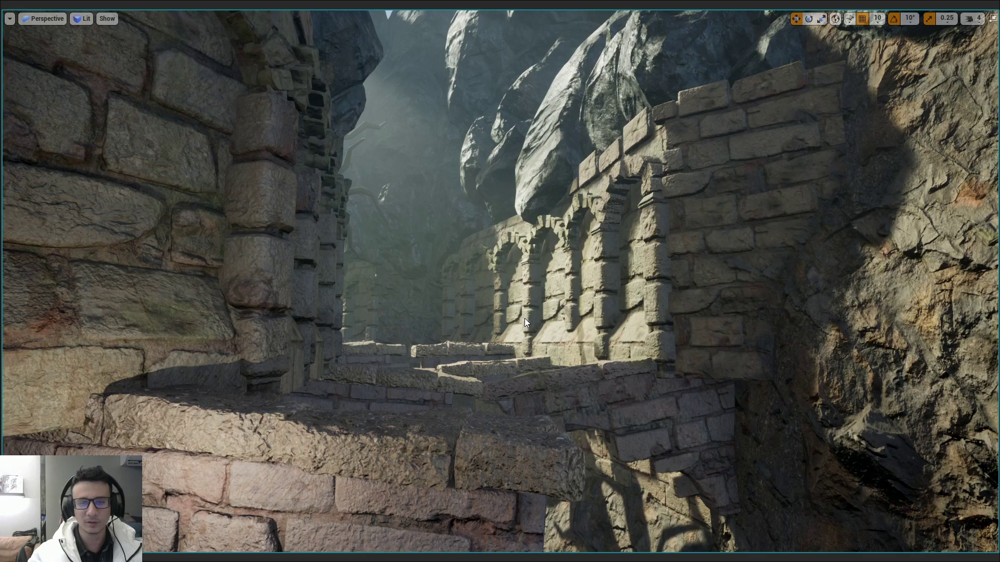
{"action": "double_click", "coordinate": [526, 319]}
{"action": "left_click", "coordinate": [645, 305]}
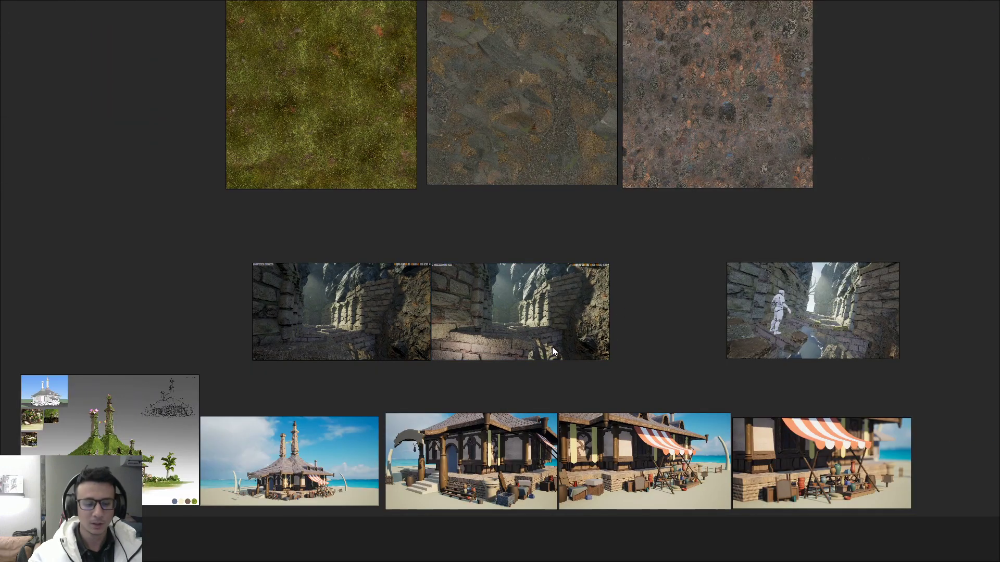
{"action": "scroll", "coordinate": [552, 344], "scroll_direction": "up", "scroll_amount": 5}
- Capture the corridor screenshot pair with Lightshot and outline the right rock wall in red
{"action": "key", "text": "Print"}
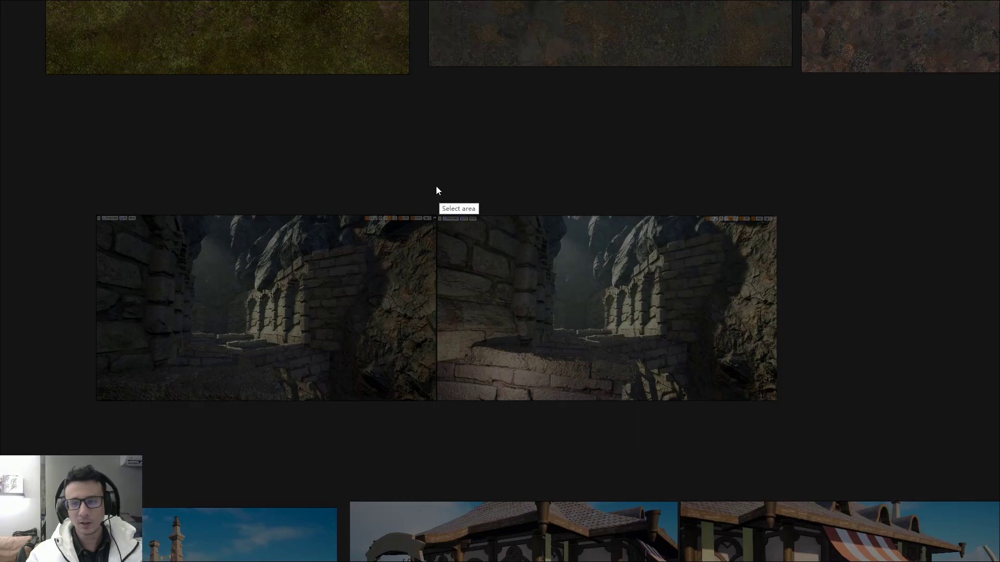
{"action": "left_click_drag", "start_coordinate": [412, 170], "coordinate": [837, 442]}
{"action": "left_click", "coordinate": [848, 347]}
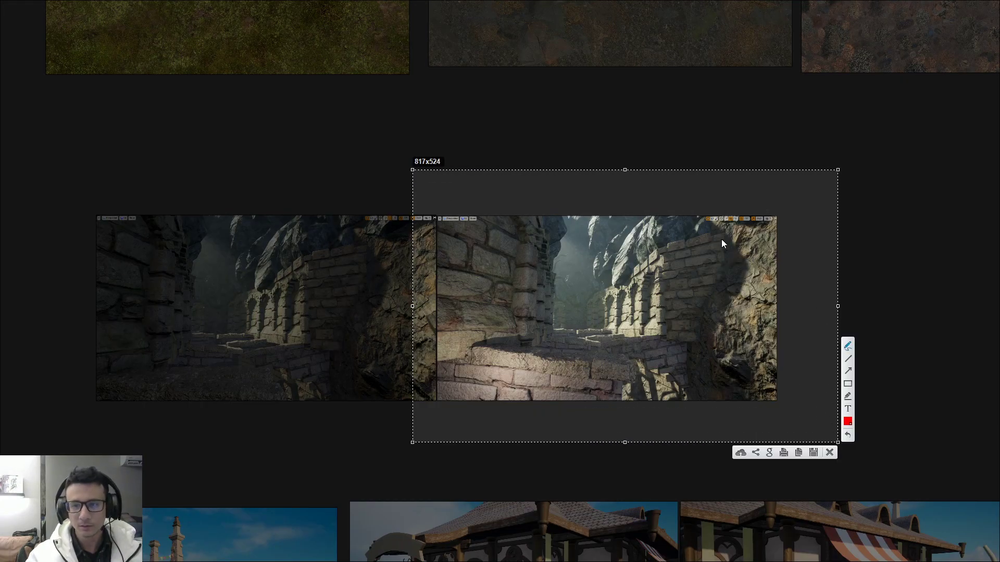
{"action": "mouse_move", "coordinate": [720, 235]}
{"action": "left_mouse_down"}
{"action": "mouse_move", "coordinate": [718, 338]}
{"action": "mouse_move", "coordinate": [687, 321]}
{"action": "left_mouse_up"}
{"action": "left_click_drag", "start_coordinate": [670, 240], "coordinate": [670, 358]}
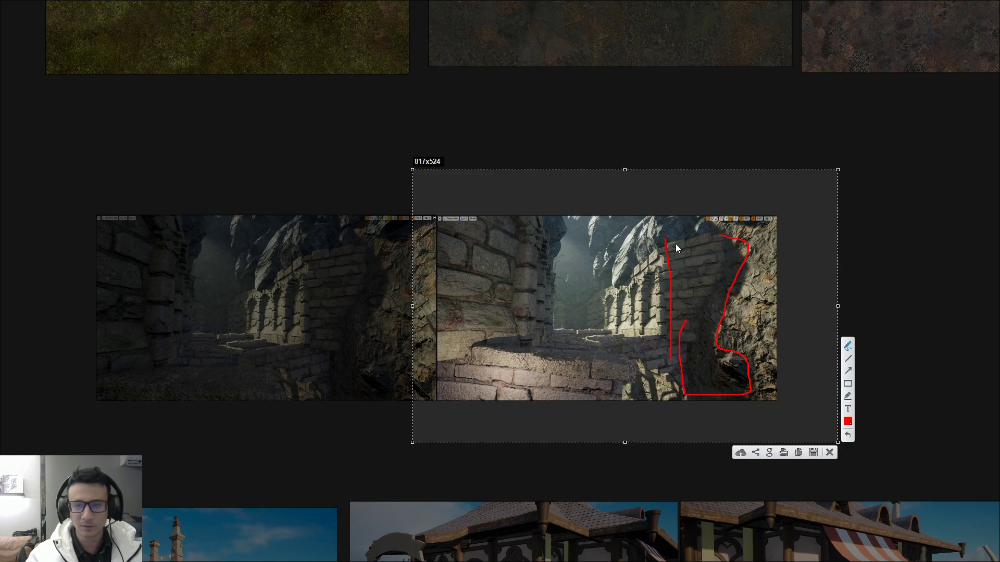
{"action": "left_click_drag", "start_coordinate": [667, 243], "coordinate": [724, 236]}
{"action": "left_click_drag", "start_coordinate": [664, 249], "coordinate": [668, 348]}
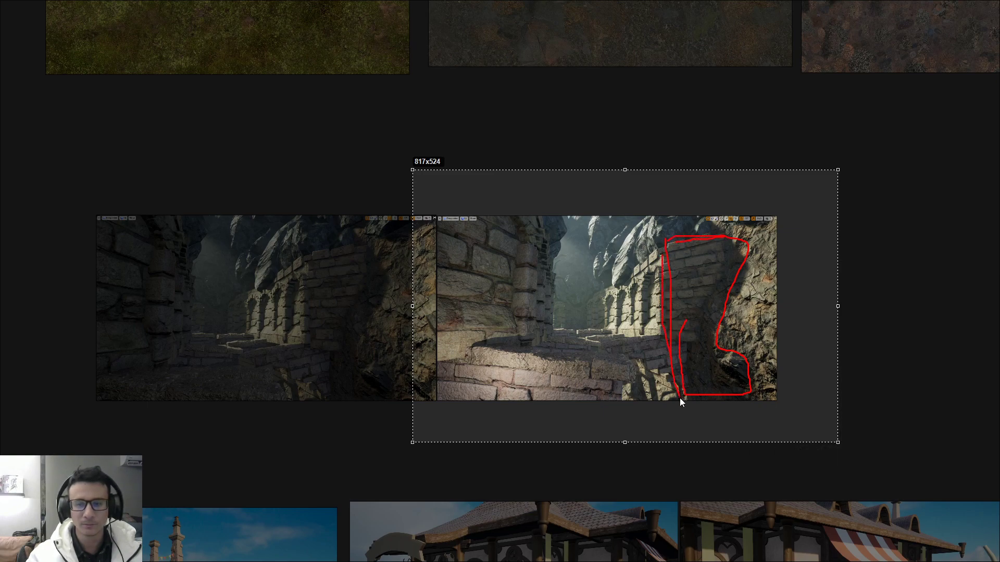
{"action": "left_click_drag", "start_coordinate": [743, 398], "coordinate": [713, 344]}
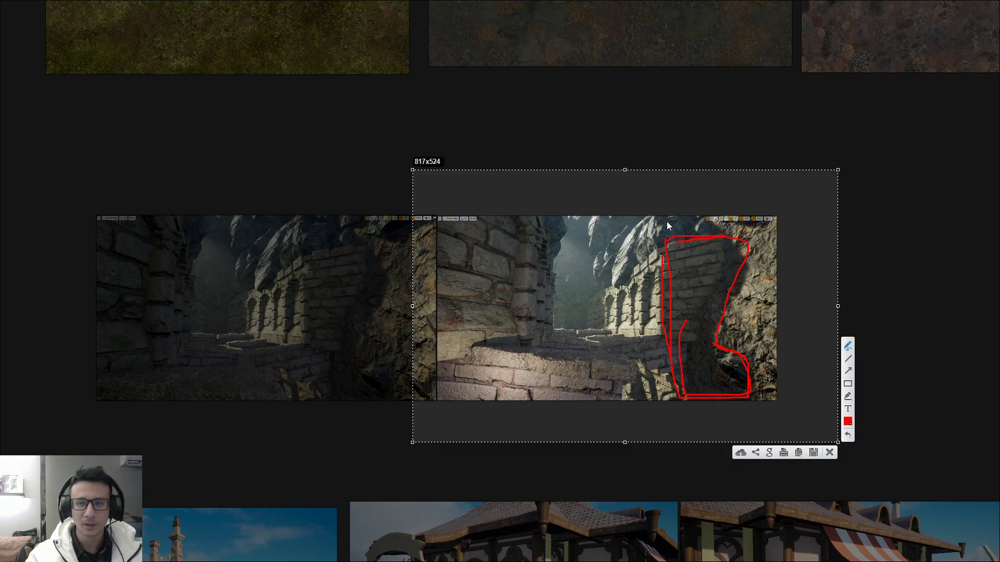
{"action": "left_click_drag", "start_coordinate": [662, 216], "coordinate": [651, 255]}
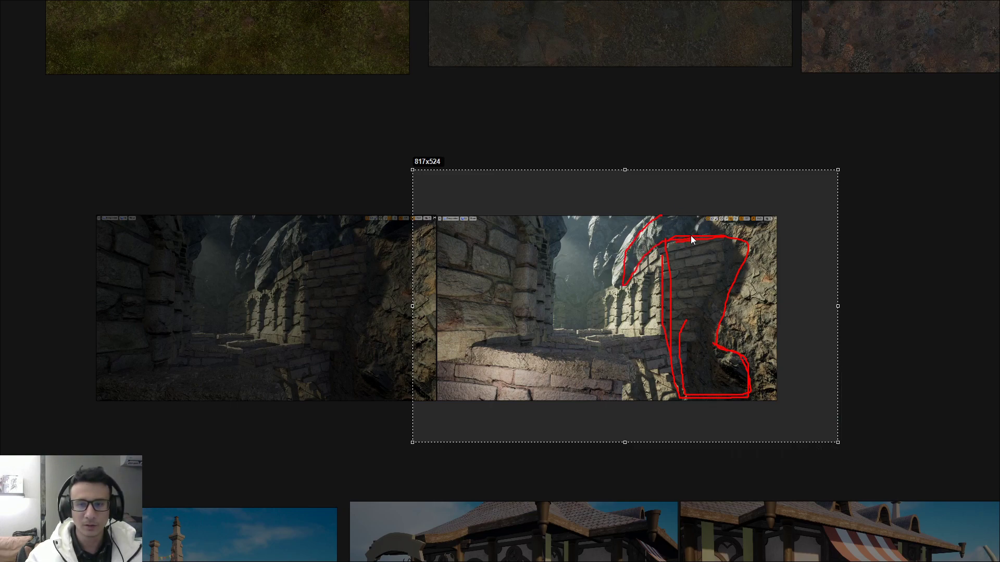
{"action": "mouse_move", "coordinate": [680, 217]}
{"action": "left_mouse_down"}
{"action": "mouse_move", "coordinate": [653, 215]}
{"action": "mouse_move", "coordinate": [734, 233]}
{"action": "left_mouse_up"}
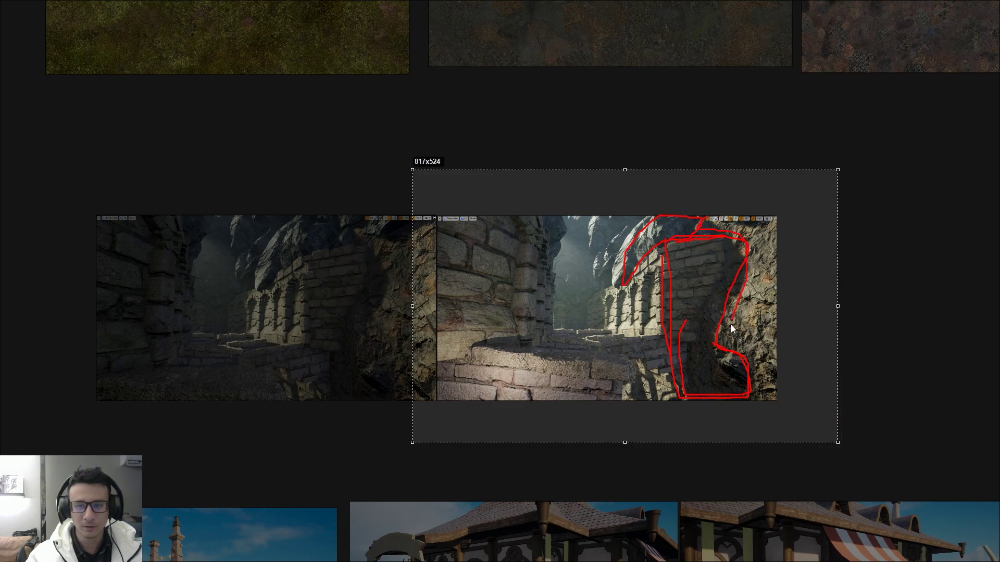
{"action": "left_click_drag", "start_coordinate": [731, 326], "coordinate": [755, 389]}
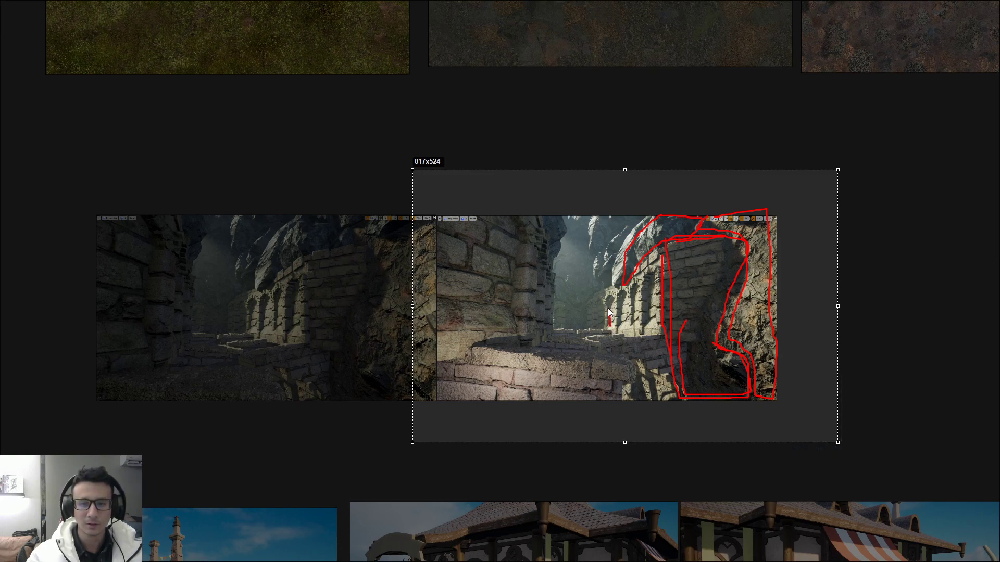
- Outline the small arches, floor edge and left pillar in red
{"action": "left_click_drag", "start_coordinate": [609, 327], "coordinate": [630, 320]}
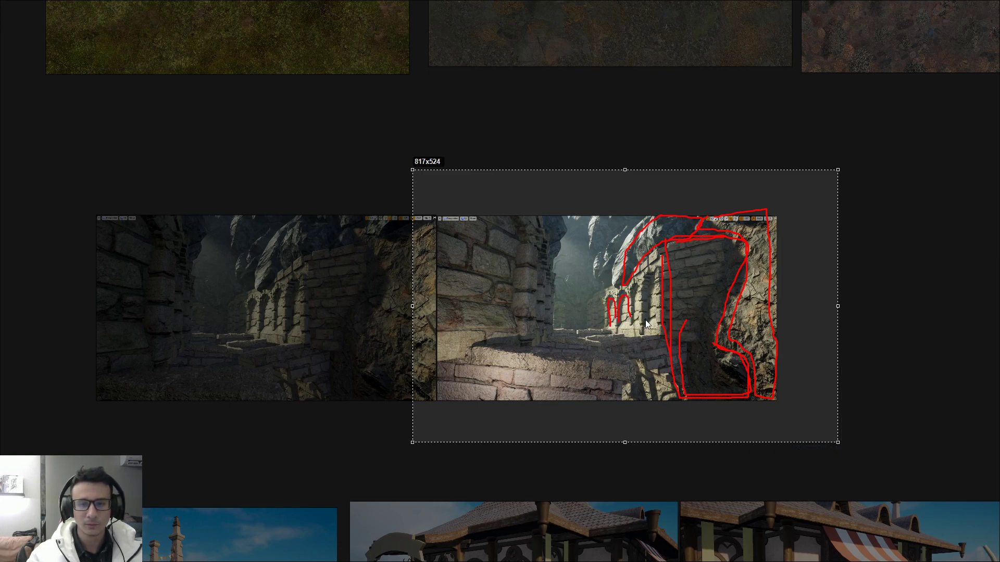
{"action": "left_click_drag", "start_coordinate": [646, 283], "coordinate": [658, 323]}
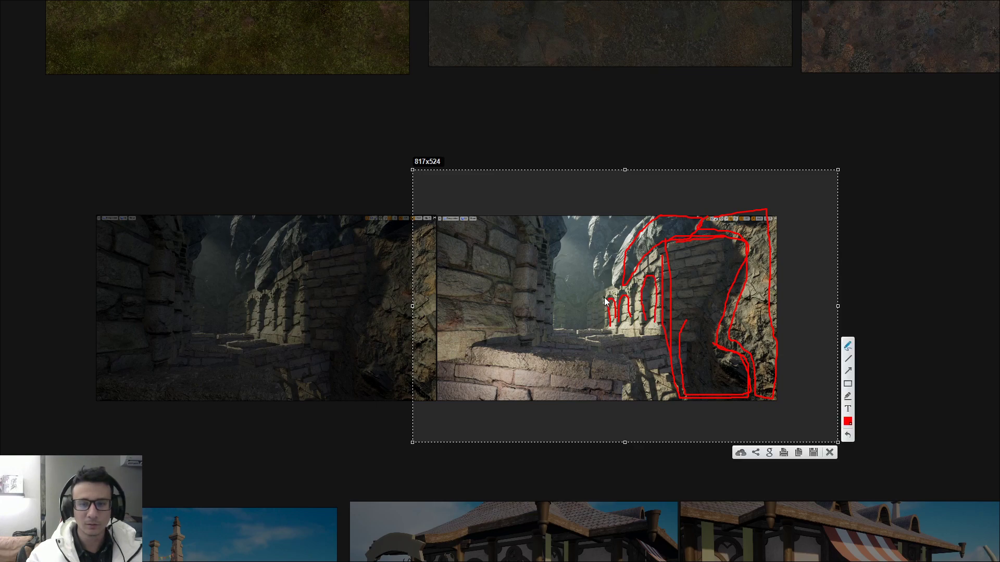
{"action": "left_click_drag", "start_coordinate": [606, 301], "coordinate": [642, 282]}
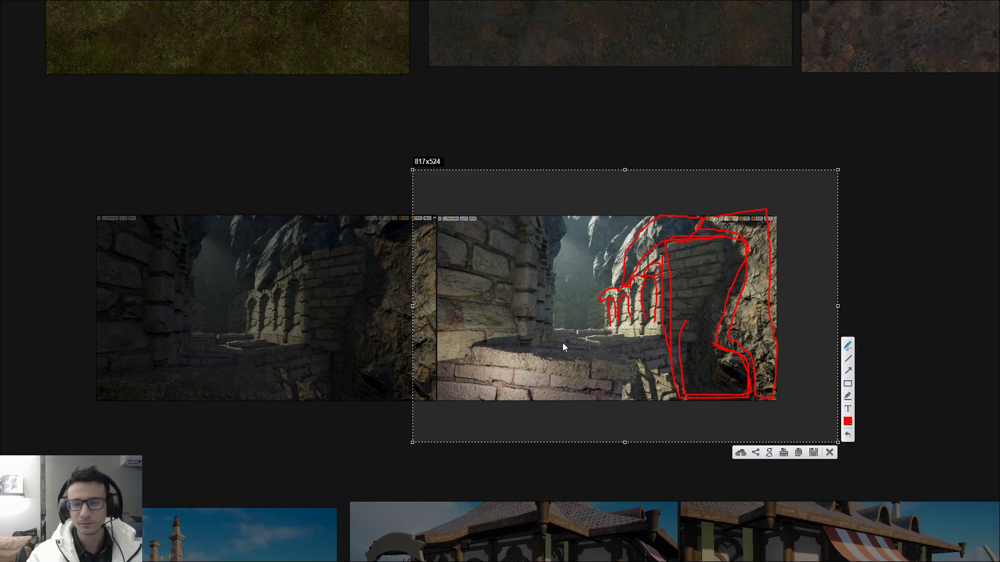
{"action": "left_click_drag", "start_coordinate": [487, 349], "coordinate": [568, 364]}
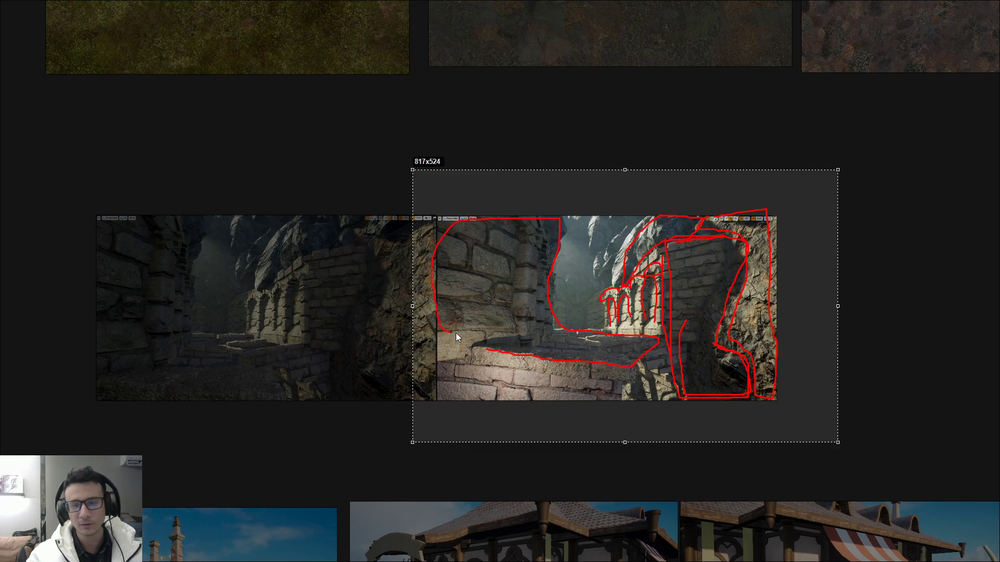
{"action": "left_click_drag", "start_coordinate": [456, 336], "coordinate": [490, 351]}
{"action": "left_click_drag", "start_coordinate": [632, 366], "coordinate": [619, 384]}
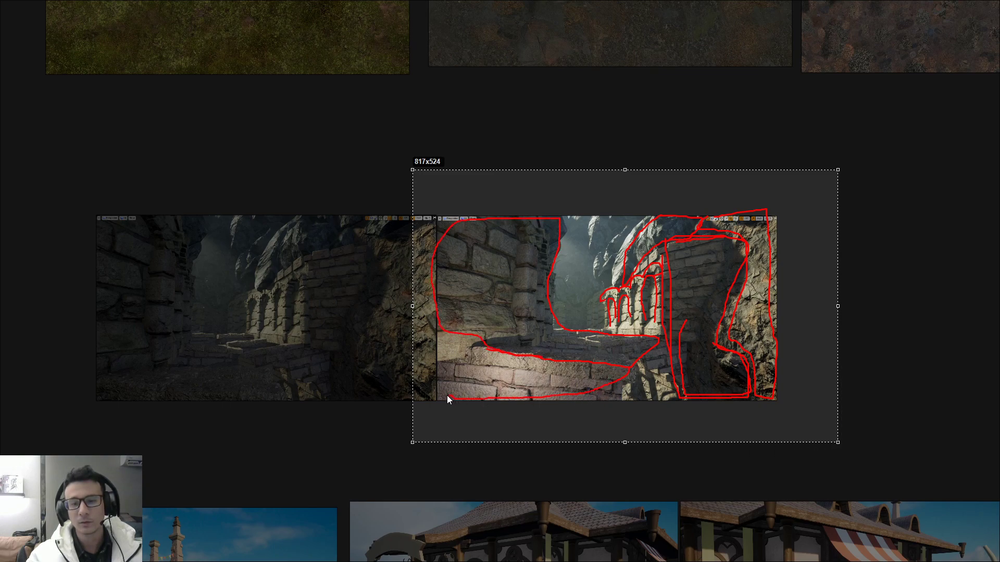
{"action": "left_click_drag", "start_coordinate": [442, 319], "coordinate": [442, 325]}
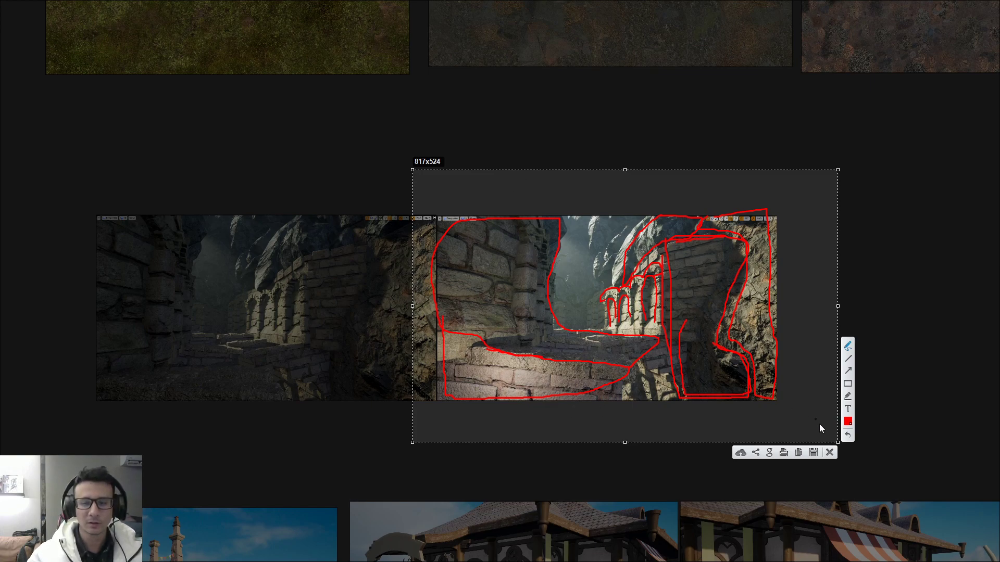
- Close the capture and fly the full-screen viewport low toward the arched wall under the cliffs
{"action": "left_click", "coordinate": [831, 453]}
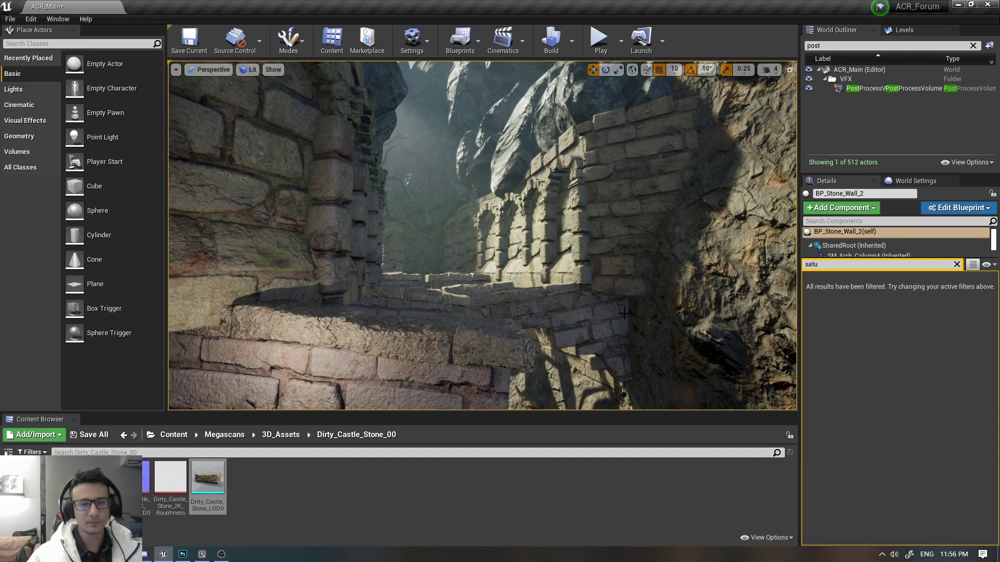
{"action": "right_click_drag", "start_coordinate": [537, 297], "coordinate": [538, 298]}
{"action": "key", "text": "F11"}
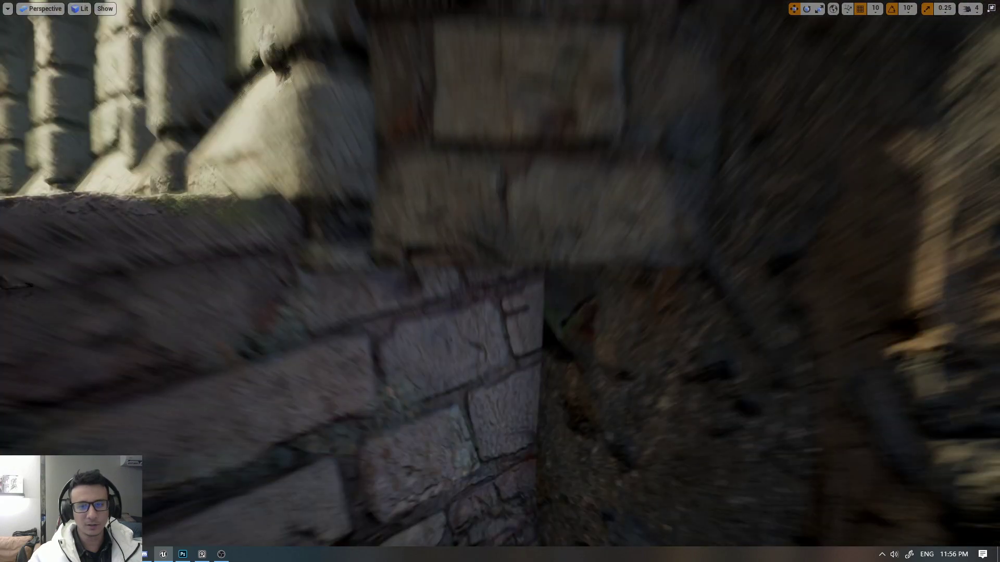
{"action": "right_click_drag", "start_coordinate": [599, 226], "coordinate": [598, 226]}
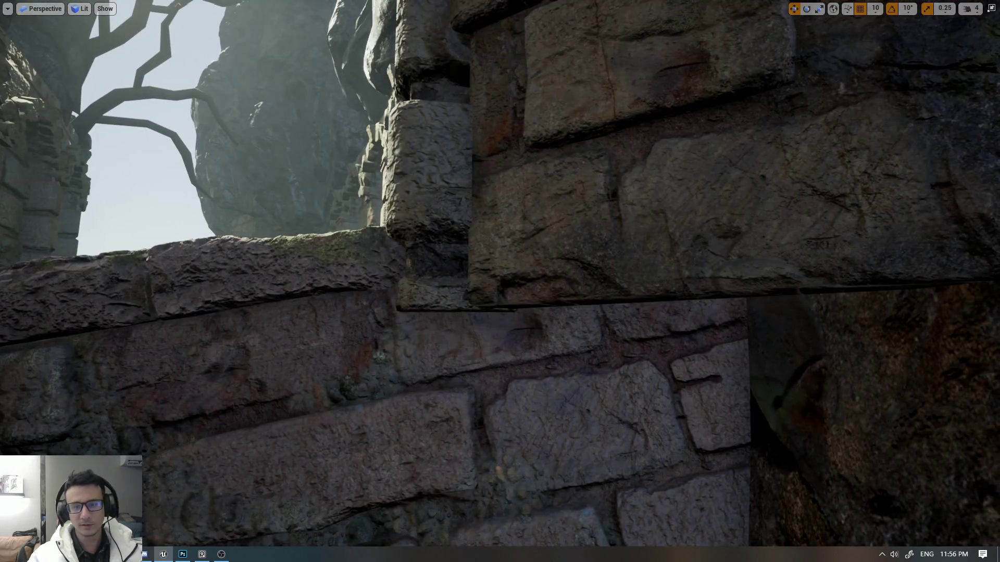
{"action": "right_click_drag", "start_coordinate": [535, 240], "coordinate": [535, 240]}
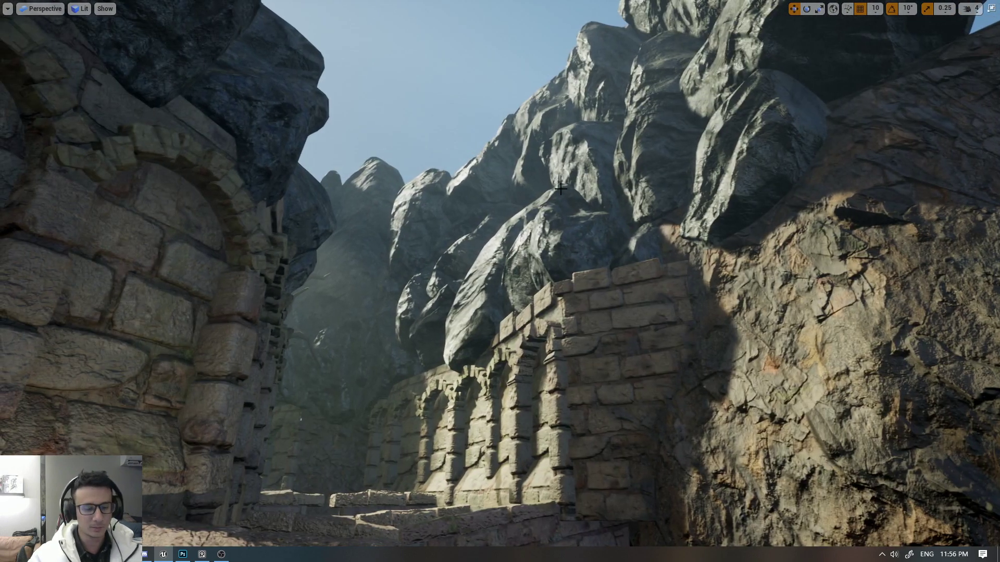
{"action": "key", "text": "Print"}
{"action": "left_click_drag", "start_coordinate": [239, 75], "coordinate": [970, 530]}
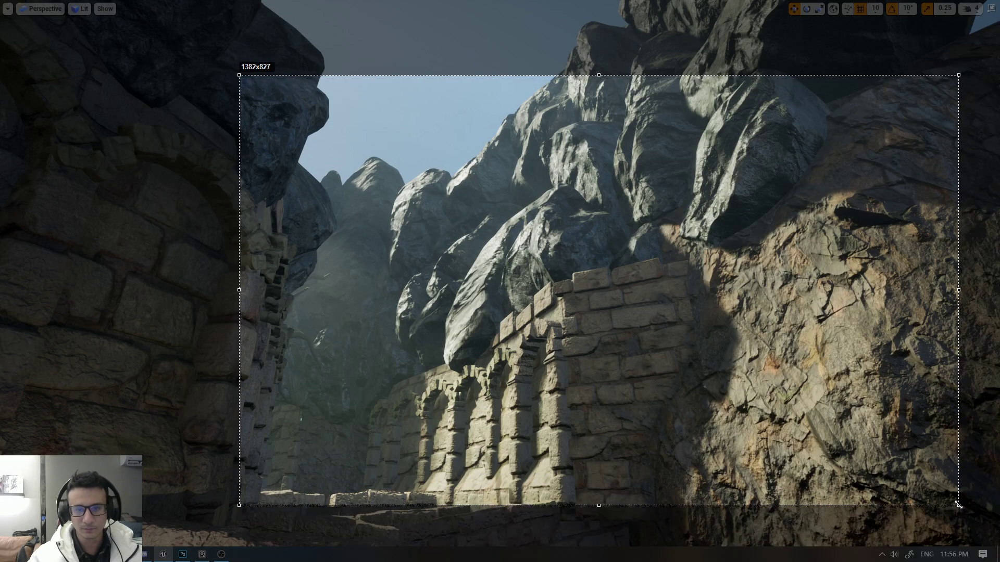
{"action": "left_click_drag", "start_coordinate": [604, 75], "coordinate": [604, 21]}
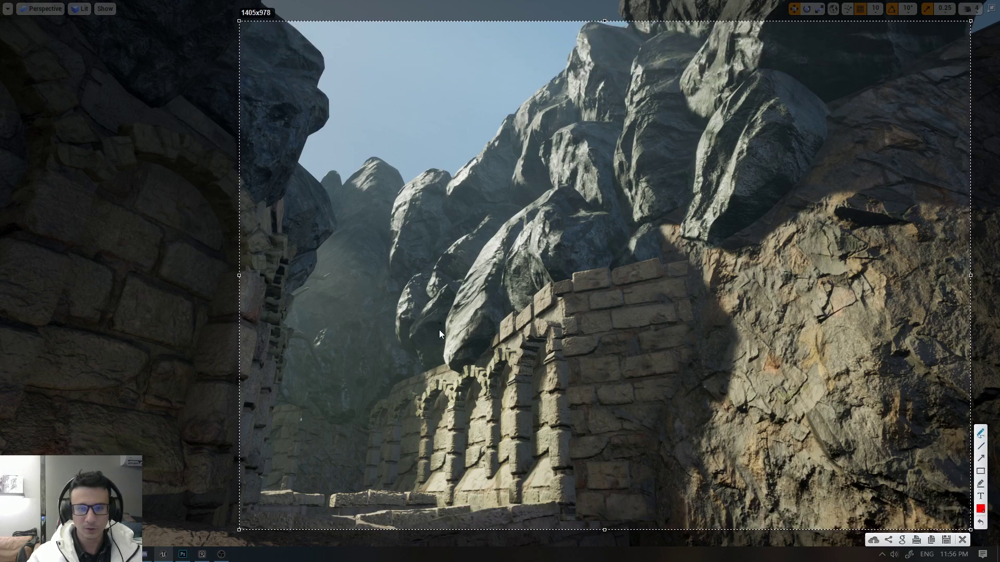
{"action": "left_click_drag", "start_coordinate": [425, 347], "coordinate": [474, 338]}
{"action": "left_click_drag", "start_coordinate": [552, 208], "coordinate": [422, 384]}
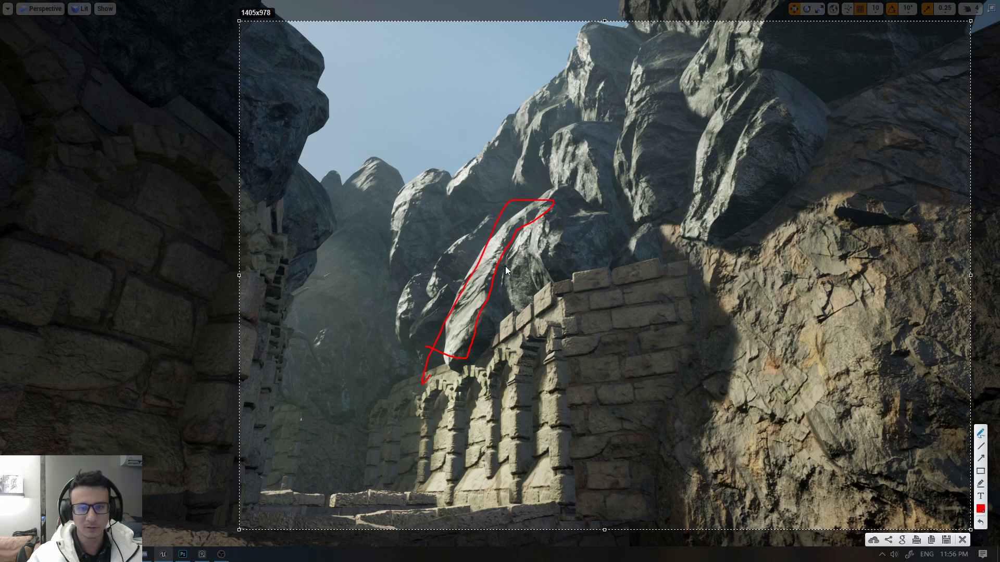
{"action": "left_click_drag", "start_coordinate": [507, 263], "coordinate": [489, 268]}
{"action": "left_click_drag", "start_coordinate": [451, 189], "coordinate": [453, 186]}
{"action": "left_click_drag", "start_coordinate": [553, 136], "coordinate": [549, 172]}
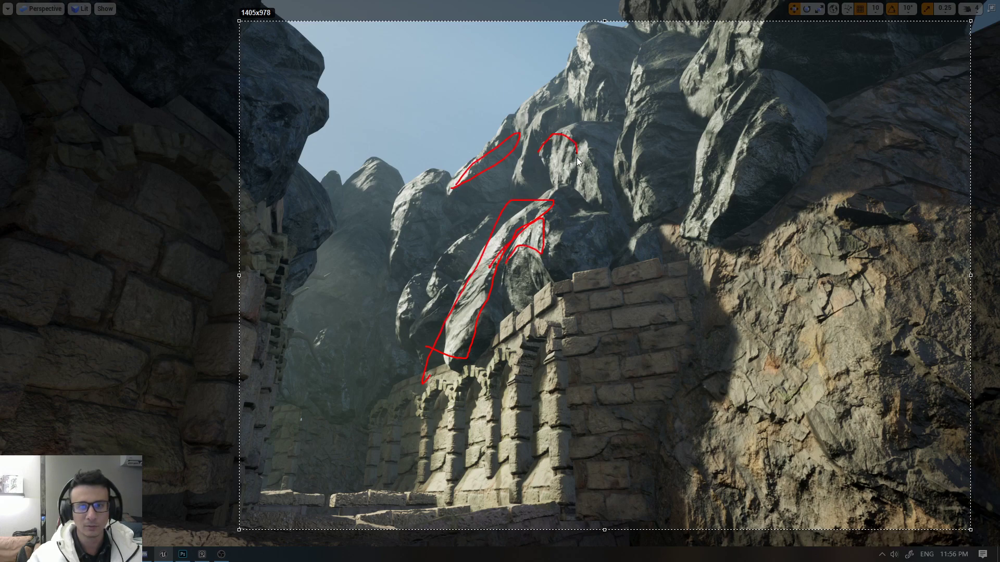
{"action": "left_click_drag", "start_coordinate": [569, 90], "coordinate": [586, 91]}
{"action": "left_click_drag", "start_coordinate": [702, 203], "coordinate": [741, 97]}
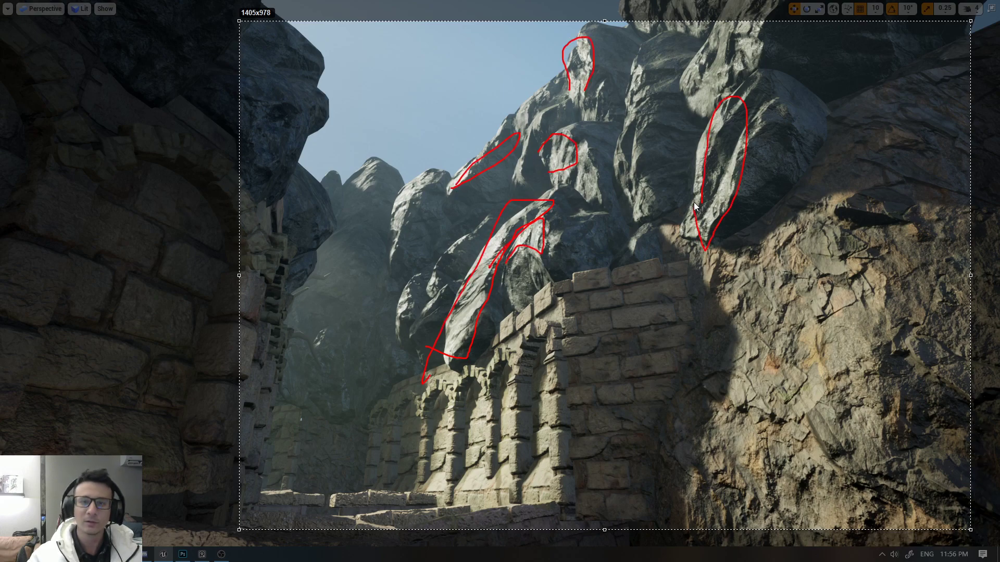
{"action": "left_click_drag", "start_coordinate": [396, 244], "coordinate": [436, 186]}
{"action": "left_click_drag", "start_coordinate": [376, 255], "coordinate": [375, 253]}
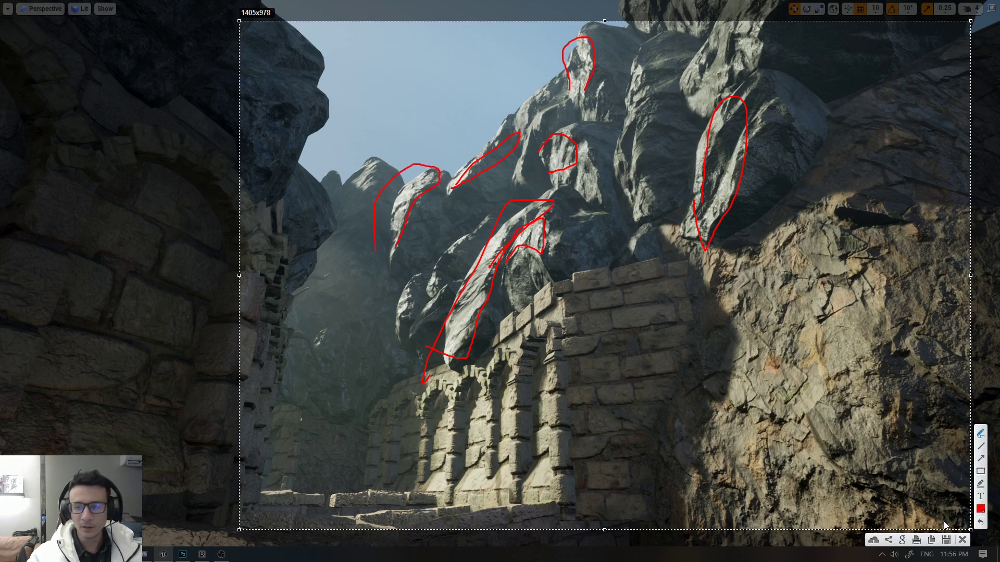
{"action": "left_click", "coordinate": [962, 541]}
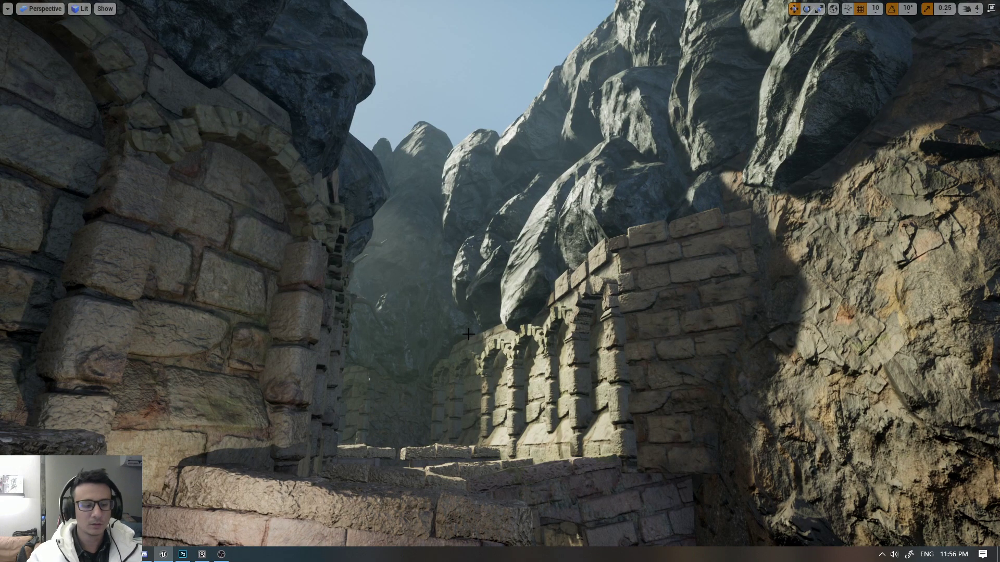
- Restore the editor layout and save the ACR_Main map
{"action": "key", "text": "F11"}
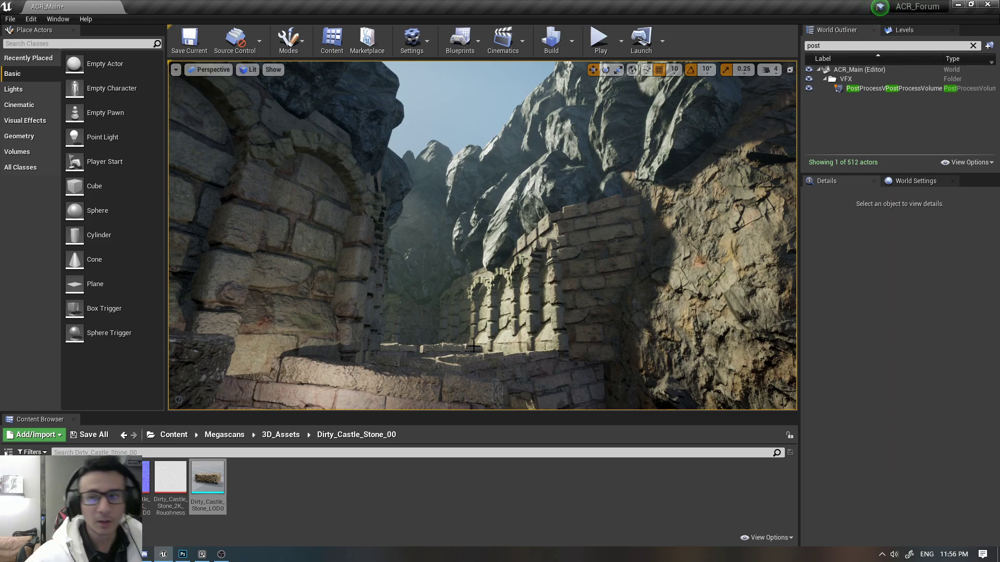
{"action": "key", "text": "ctrl+s"}
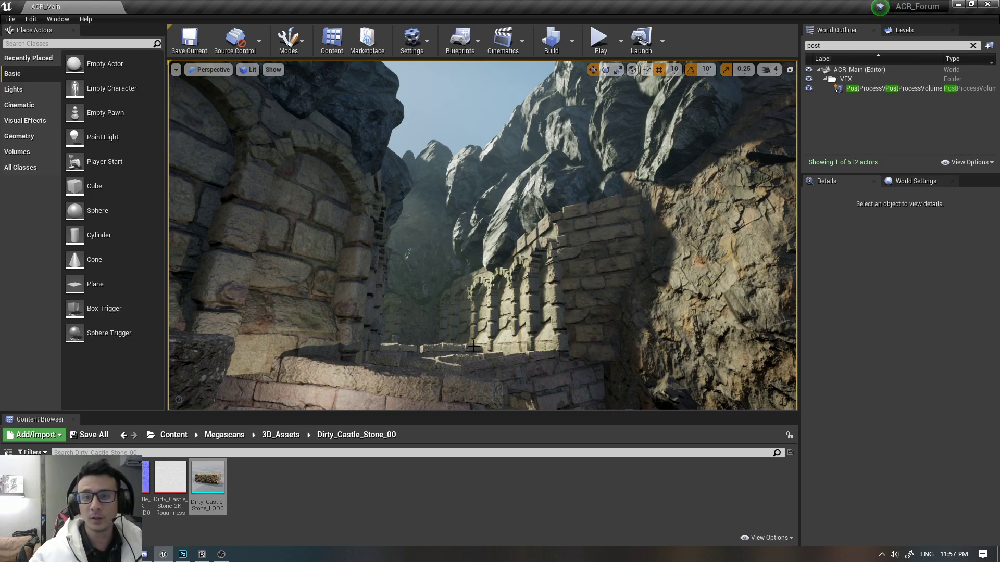
{"action": "mouse_move", "coordinate": [573, 262]}
{"action": "right_mouse_down"}
{"action": "mouse_move", "coordinate": [594, 260]}
{"action": "mouse_move", "coordinate": [563, 257]}
{"action": "right_mouse_up"}
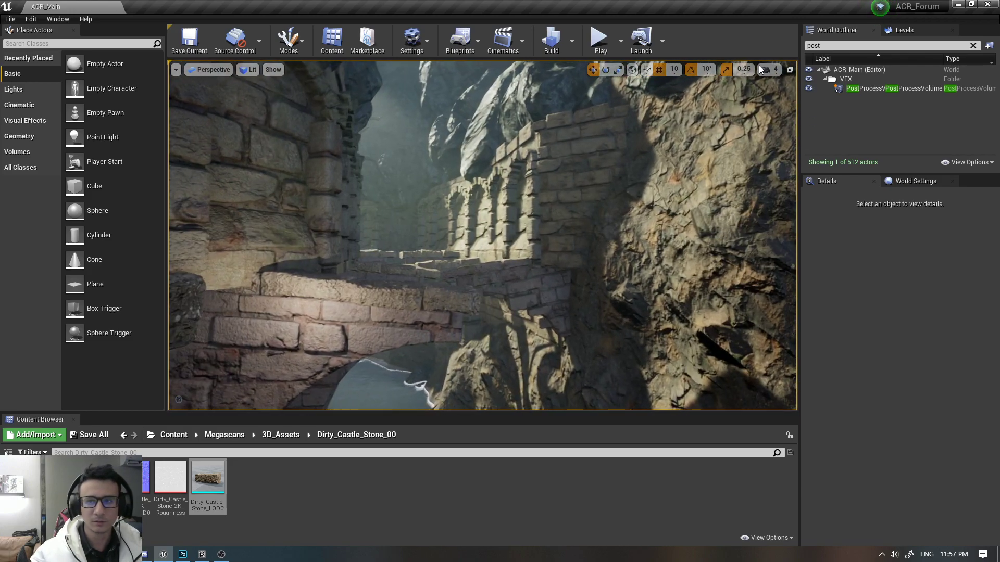
- Check the PostProcessVolume saturation and fly the camera down the corridor to a new view
{"action": "left_click", "coordinate": [857, 88]}
{"action": "right_click_drag", "start_coordinate": [563, 258], "coordinate": [563, 257]}
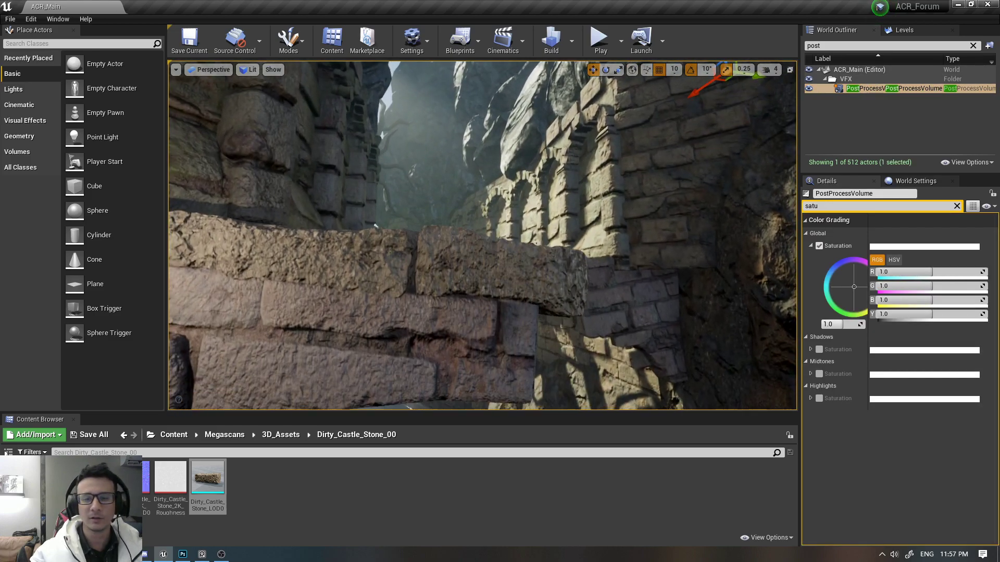
{"action": "right_click_drag", "start_coordinate": [479, 281], "coordinate": [479, 281]}
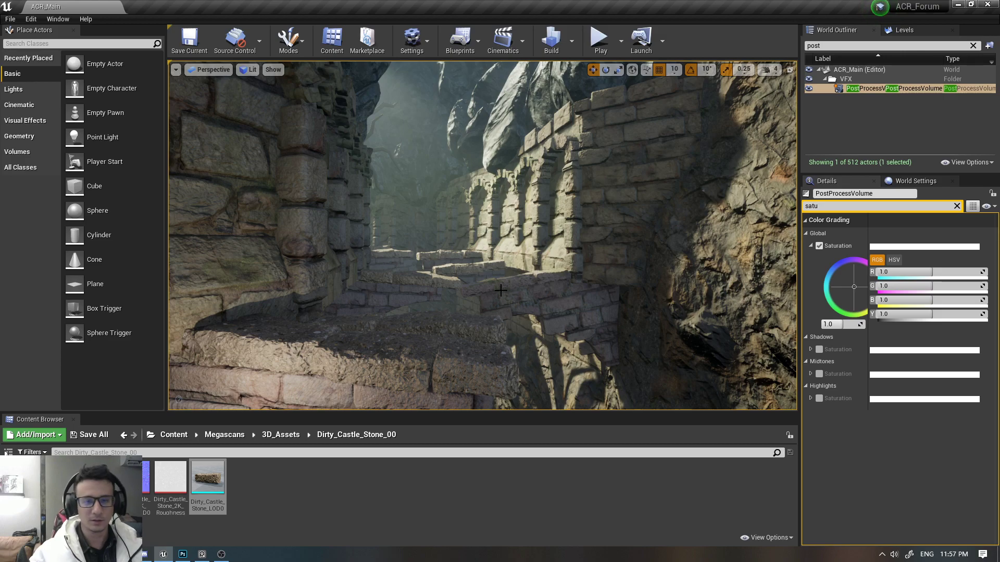
{"action": "mouse_move", "coordinate": [473, 312]}
{"action": "right_mouse_down"}
{"action": "mouse_move", "coordinate": [448, 312]}
{"action": "mouse_move", "coordinate": [497, 311]}
{"action": "right_mouse_up"}
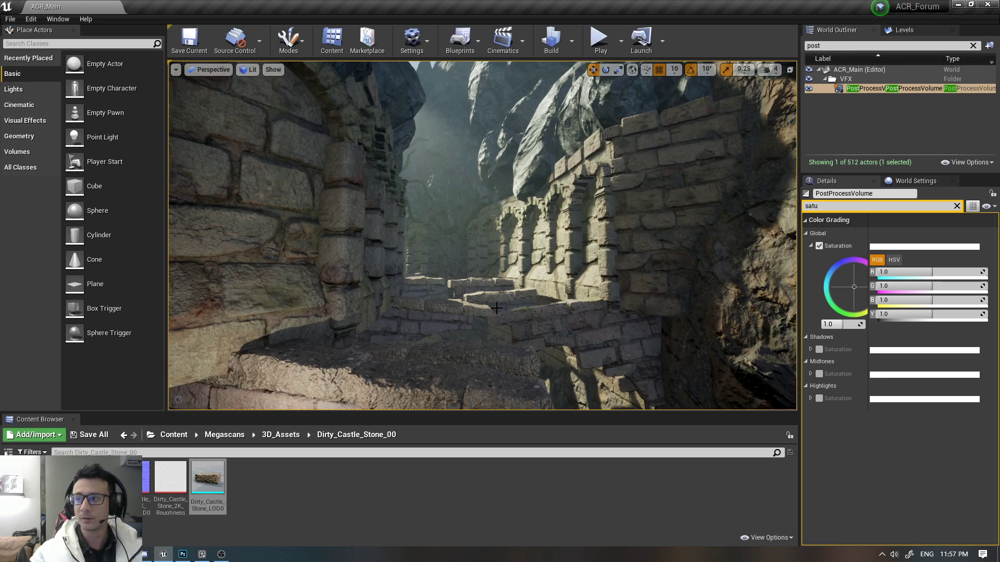
{"action": "right_click_drag", "start_coordinate": [496, 305], "coordinate": [484, 307]}
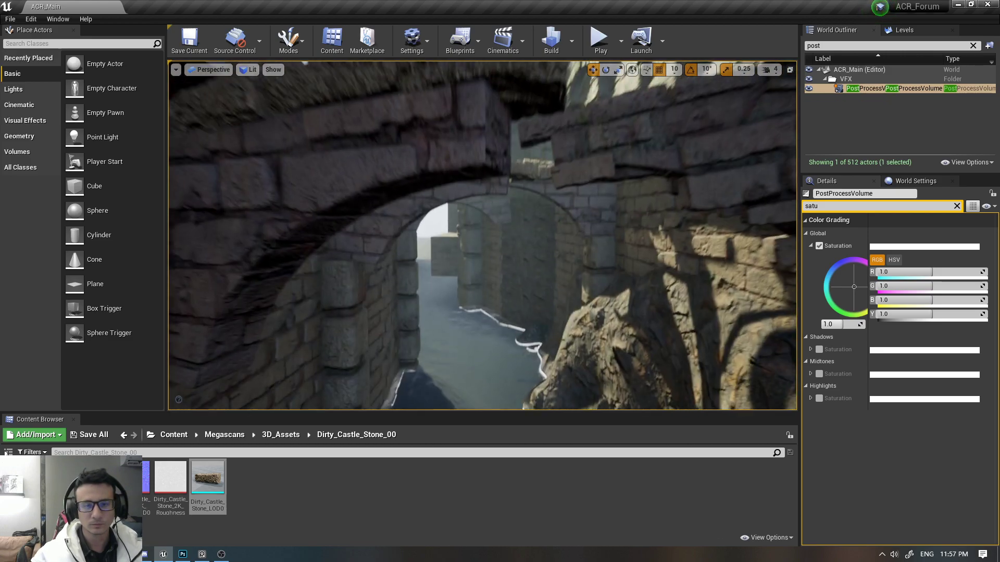
{"action": "right_click_drag", "start_coordinate": [393, 350], "coordinate": [393, 350]}
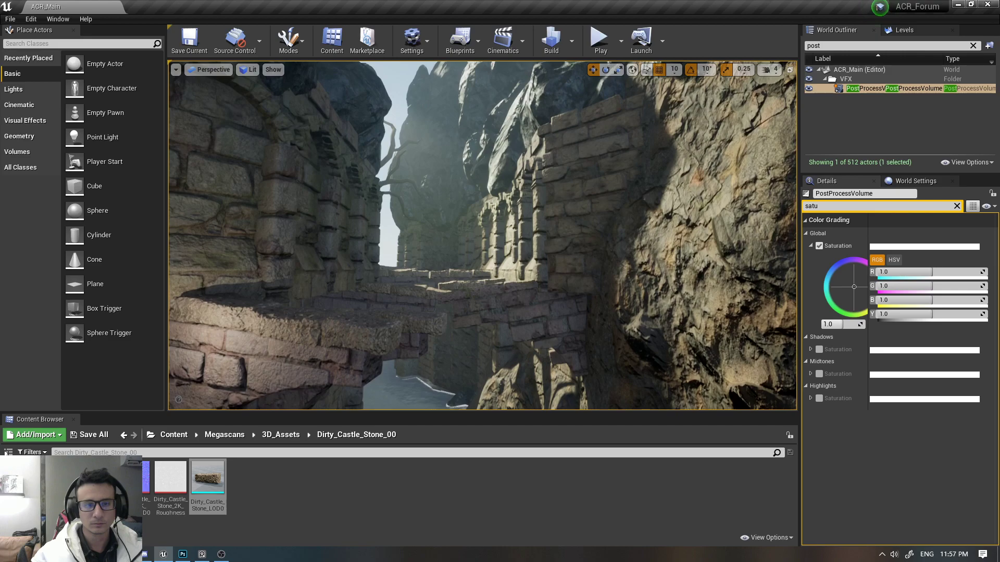
- Open the shared windmill village screenshot from Discord at full size and copy the image
{"action": "key", "text": "alt+Tab"}
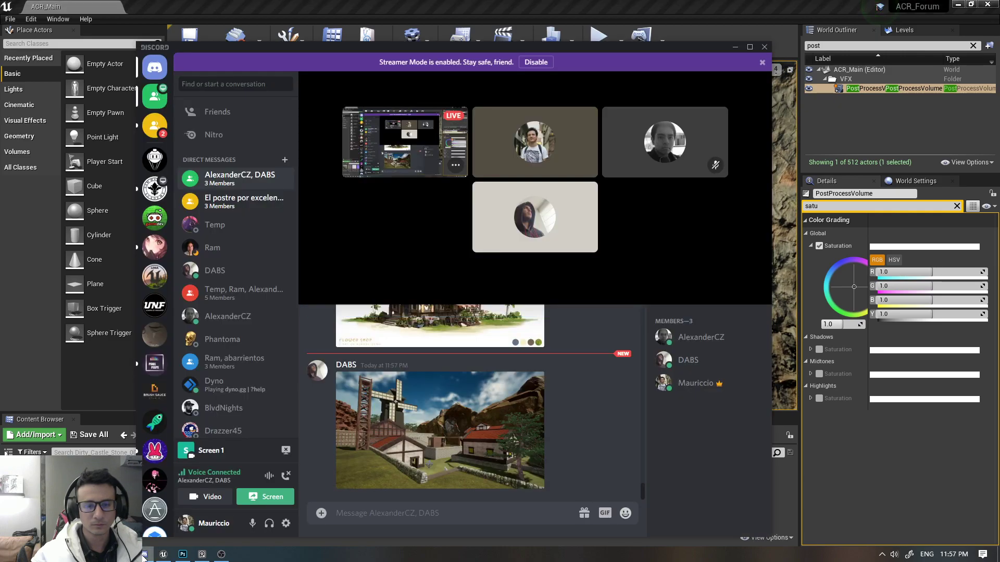
{"action": "left_click", "coordinate": [526, 413]}
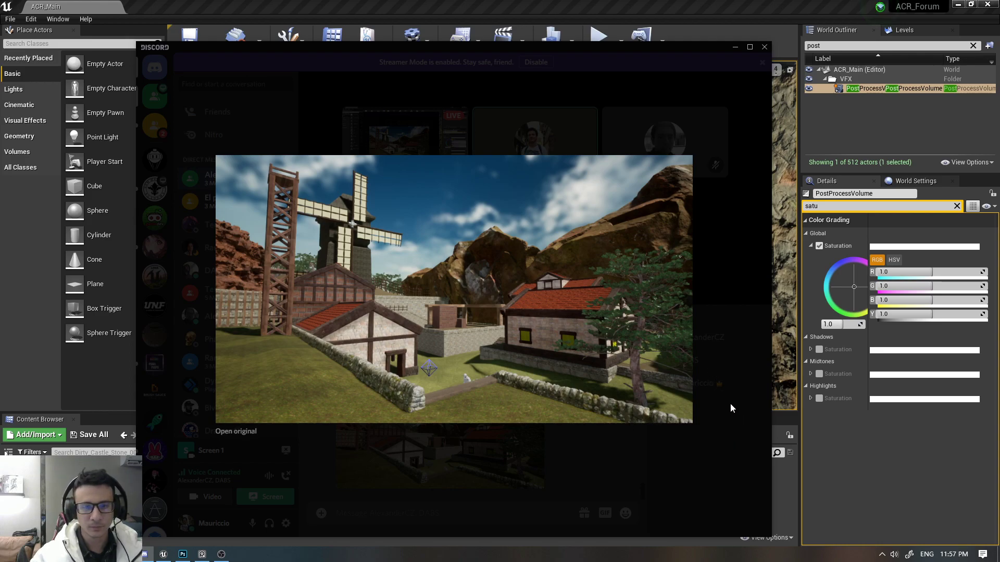
{"action": "left_click", "coordinate": [740, 429]}
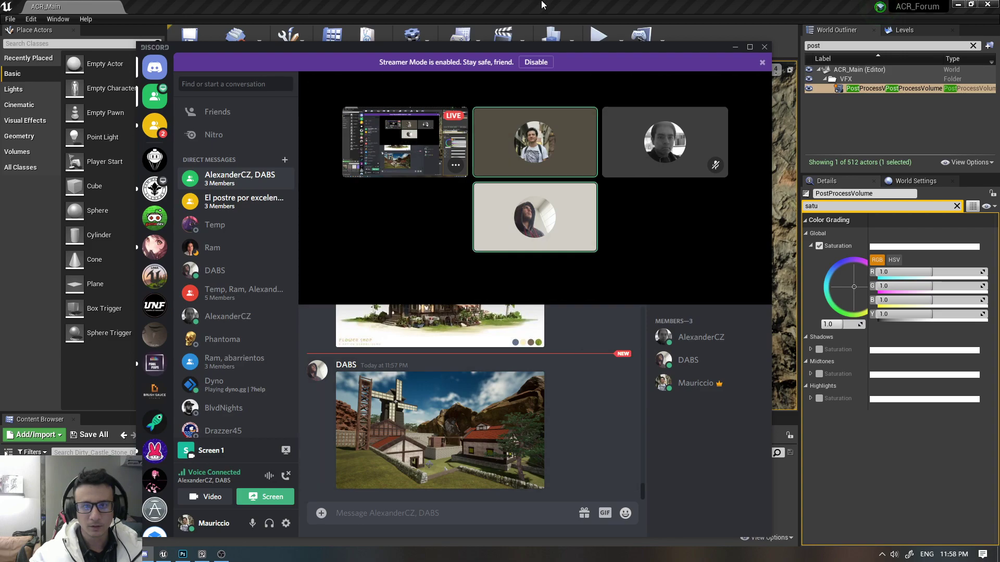
{"action": "left_click", "coordinate": [458, 398]}
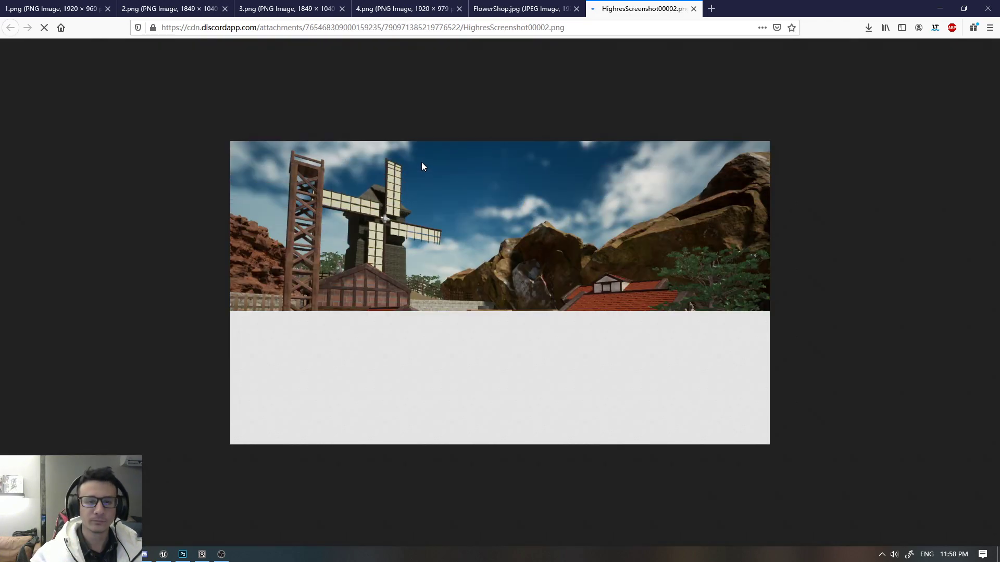
{"action": "right_click", "coordinate": [421, 246]}
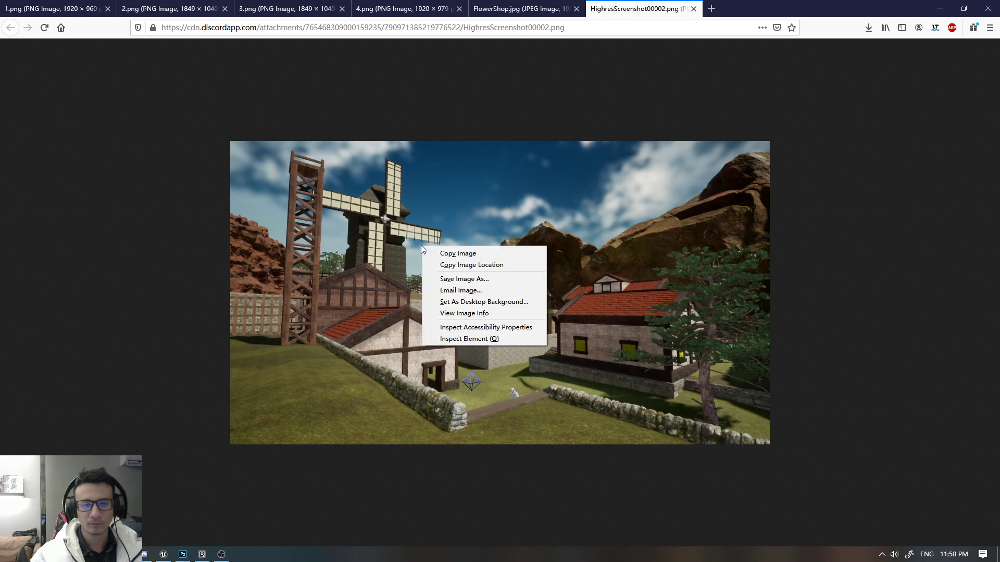
{"action": "left_click", "coordinate": [458, 253]}
{"action": "left_click", "coordinate": [202, 555]}
- Paste the windmill village screenshot onto the board and place it beside the corridor shots
{"action": "scroll", "coordinate": [502, 355], "scroll_direction": "down", "scroll_amount": 3}
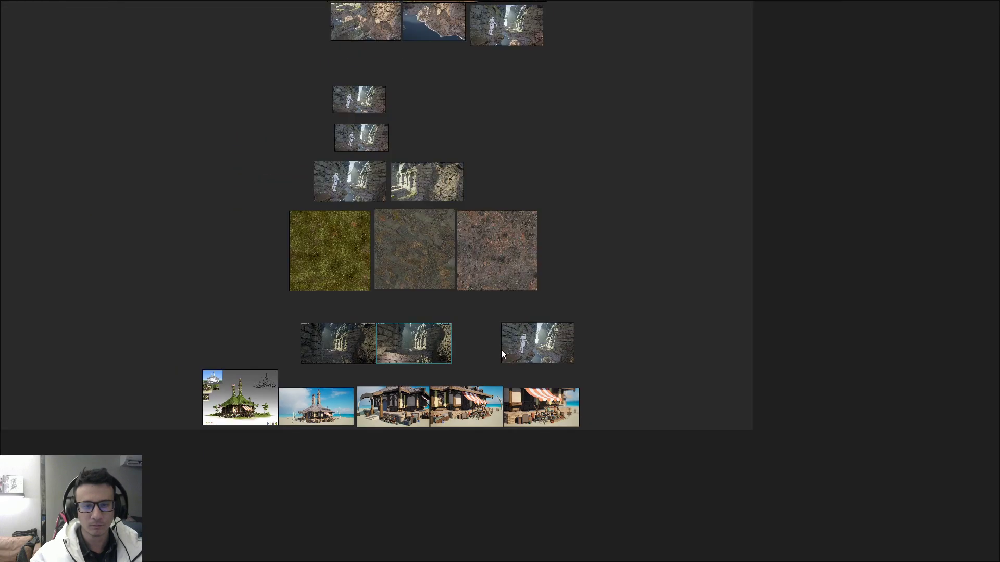
{"action": "scroll", "coordinate": [558, 339], "scroll_direction": "up", "scroll_amount": 5}
{"action": "key", "text": "ctrl+v"}
{"action": "mouse_move", "coordinate": [555, 336]}
{"action": "left_mouse_down"}
{"action": "mouse_move", "coordinate": [424, 437]}
{"action": "mouse_move", "coordinate": [392, 286]}
{"action": "left_mouse_up"}
{"action": "scroll", "coordinate": [383, 302], "scroll_direction": "up", "scroll_amount": 4}
{"action": "scroll", "coordinate": [384, 295], "scroll_direction": "up", "scroll_amount": 2}
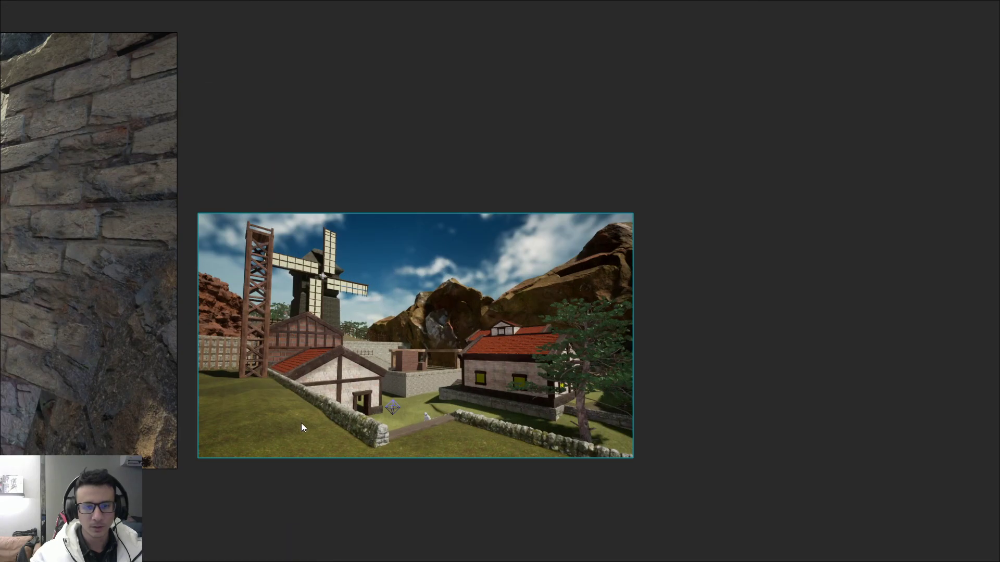
{"action": "scroll", "coordinate": [312, 425], "scroll_direction": "up", "scroll_amount": 6}
{"action": "scroll", "coordinate": [409, 424], "scroll_direction": "down", "scroll_amount": 4}
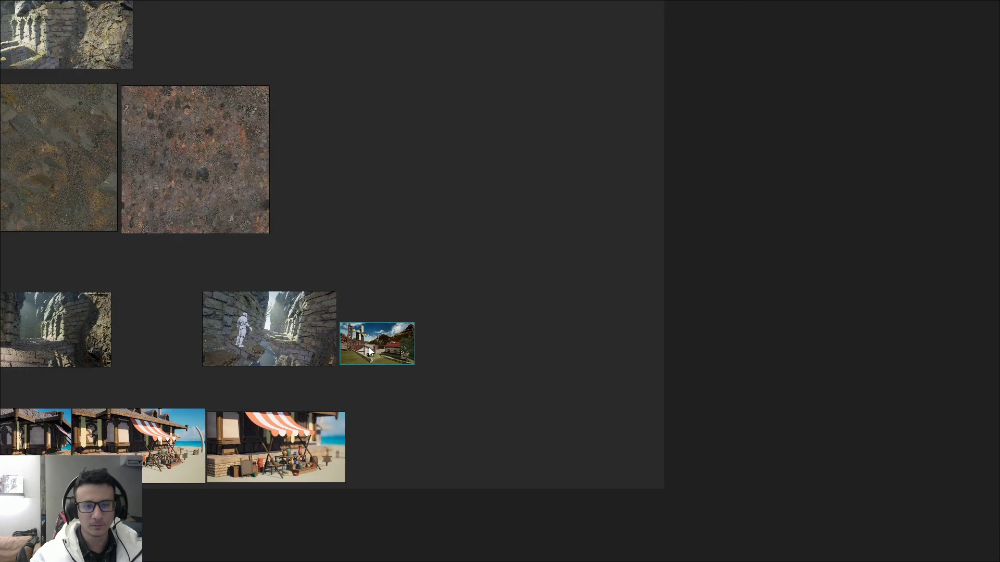
{"action": "mouse_move", "coordinate": [368, 352]}
{"action": "left_mouse_down"}
{"action": "mouse_move", "coordinate": [390, 400]}
{"action": "mouse_move", "coordinate": [373, 461]}
{"action": "mouse_move", "coordinate": [390, 477]}
{"action": "left_mouse_up"}
- Nudge the windmill image slightly left next to the beach market image and save the board
{"action": "scroll", "coordinate": [374, 467], "scroll_direction": "up", "scroll_amount": 5}
{"action": "scroll", "coordinate": [391, 477], "scroll_direction": "up", "scroll_amount": 4}
{"action": "middle_click_drag", "start_coordinate": [390, 477], "coordinate": [454, 442]}
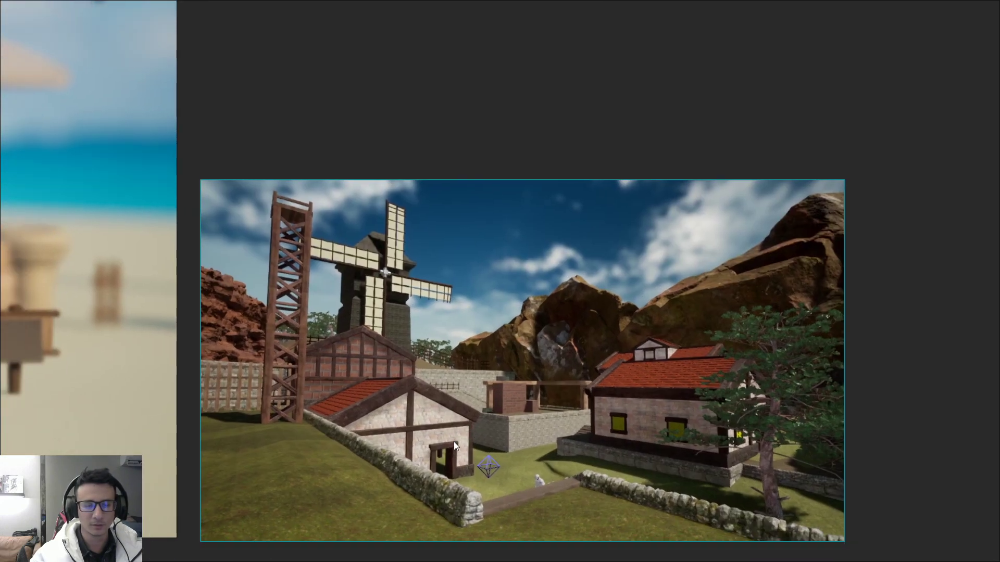
{"action": "scroll", "coordinate": [454, 442], "scroll_direction": "down", "scroll_amount": 4}
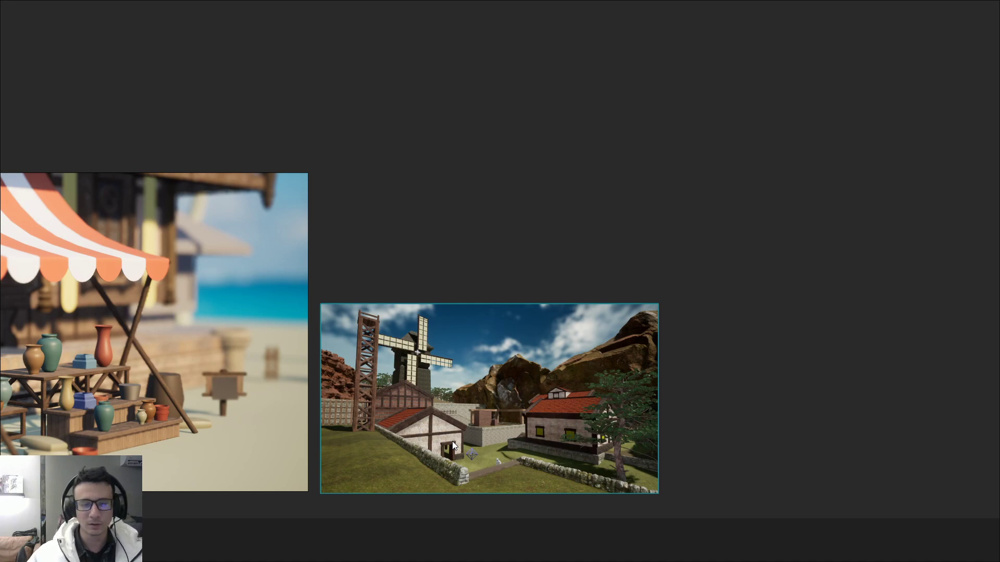
{"action": "scroll", "coordinate": [438, 385], "scroll_direction": "up", "scroll_amount": 2}
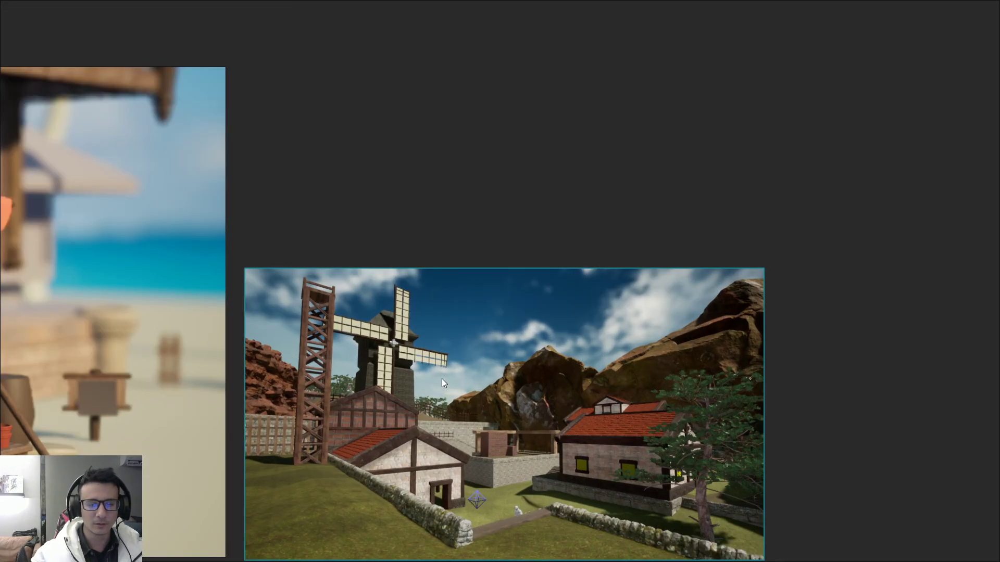
{"action": "scroll", "coordinate": [445, 378], "scroll_direction": "down", "scroll_amount": 2}
{"action": "scroll", "coordinate": [448, 377], "scroll_direction": "up", "scroll_amount": 2}
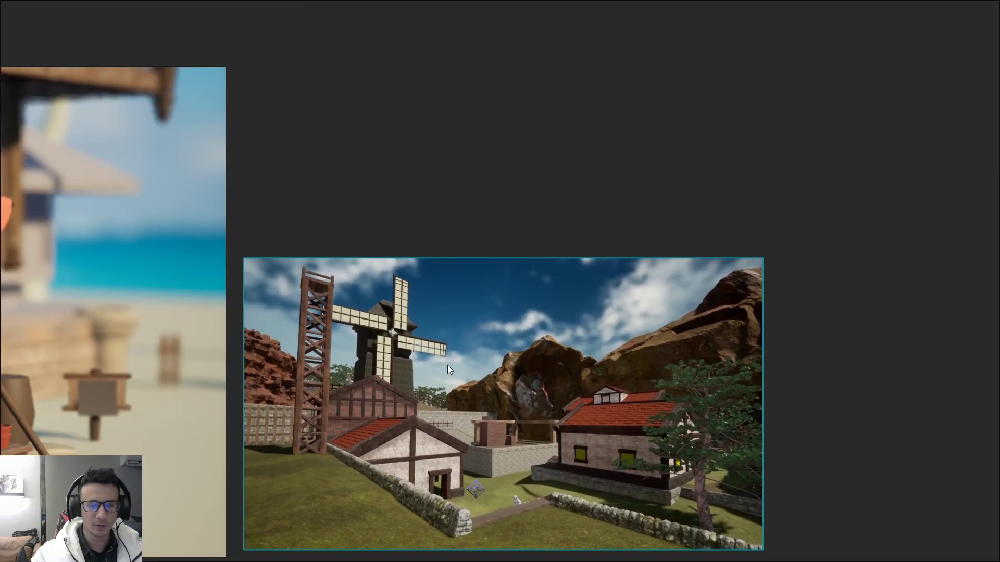
{"action": "scroll", "coordinate": [651, 334], "scroll_direction": "down", "scroll_amount": 2}
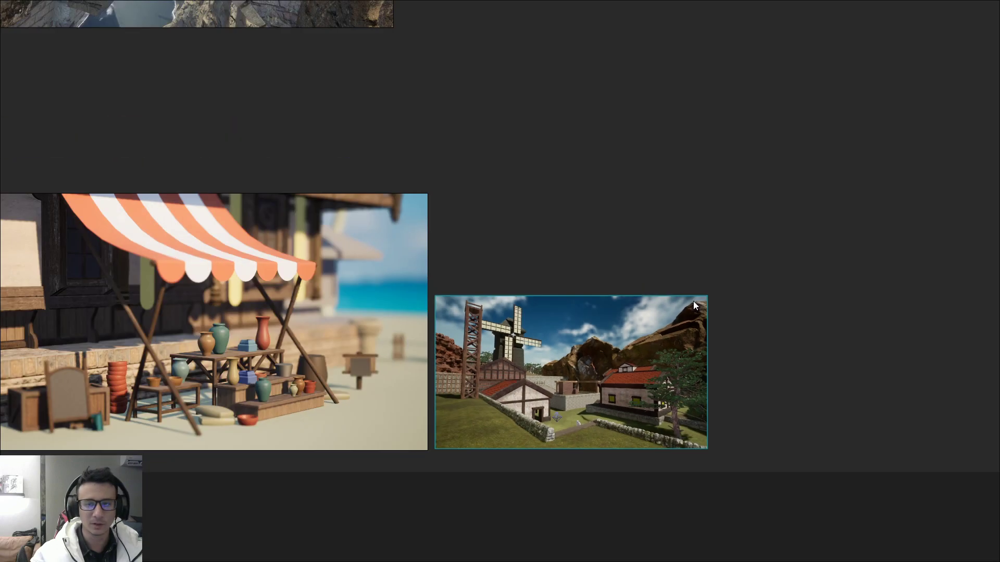
{"action": "scroll", "coordinate": [673, 264], "scroll_direction": "up", "scroll_amount": 2}
{"action": "left_click_drag", "start_coordinate": [358, 380], "coordinate": [351, 382]}
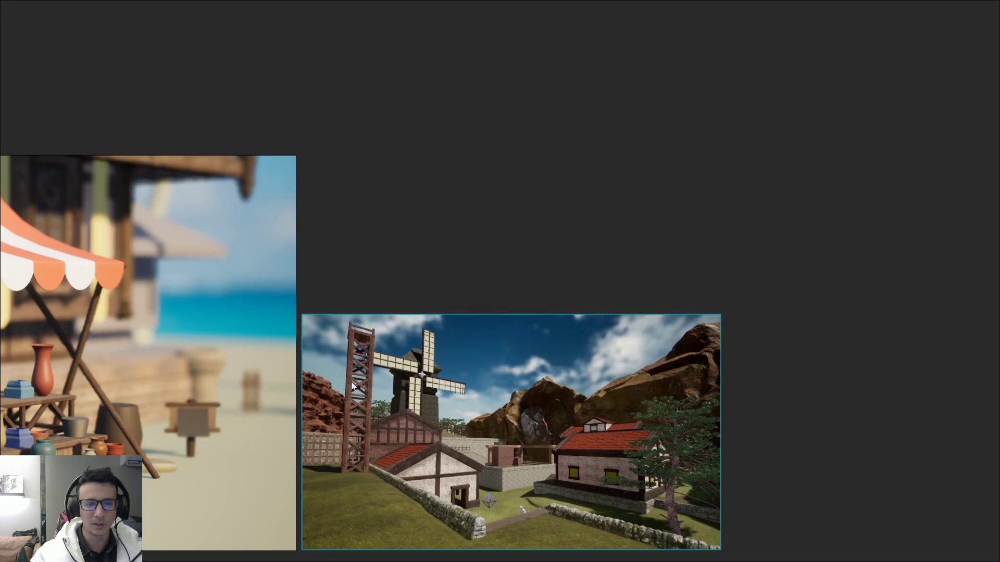
{"action": "scroll", "coordinate": [365, 385], "scroll_direction": "down", "scroll_amount": 2}
{"action": "key", "text": "ctrl+s"}
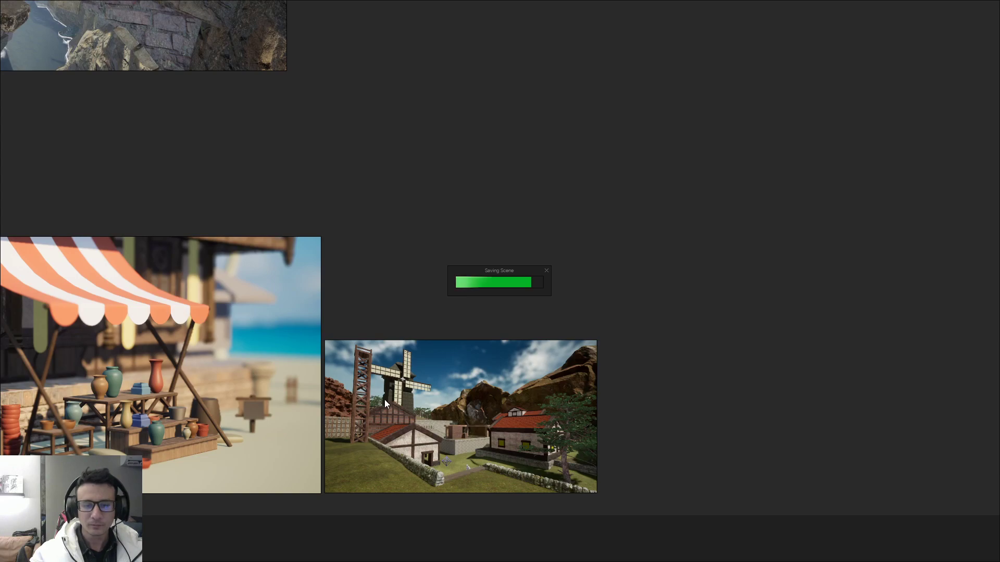
- Reframe the board view so the windmill image sits lower on screen
{"action": "scroll", "coordinate": [385, 399], "scroll_direction": "up", "scroll_amount": 3}
{"action": "scroll", "coordinate": [388, 411], "scroll_direction": "down", "scroll_amount": 2}
{"action": "scroll", "coordinate": [448, 433], "scroll_direction": "up", "scroll_amount": 2}
{"action": "scroll", "coordinate": [458, 430], "scroll_direction": "up", "scroll_amount": 2}
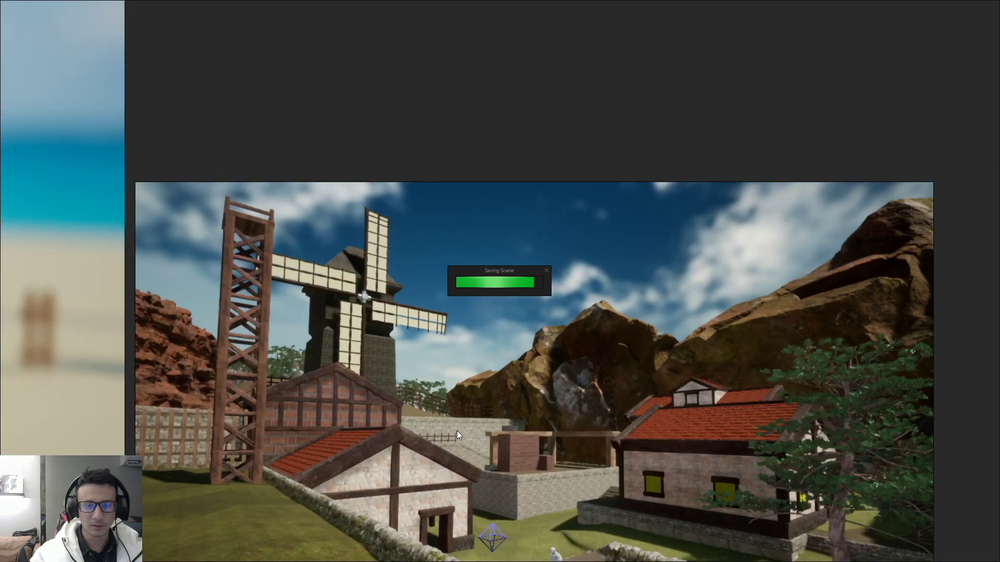
{"action": "mouse_move", "coordinate": [457, 430]}
{"action": "middle_mouse_down"}
{"action": "mouse_move", "coordinate": [314, 411]}
{"action": "mouse_move", "coordinate": [376, 383]}
{"action": "mouse_move", "coordinate": [358, 380]}
{"action": "middle_mouse_up"}
{"action": "scroll", "coordinate": [315, 411], "scroll_direction": "down", "scroll_amount": 3}
{"action": "scroll", "coordinate": [314, 412], "scroll_direction": "up", "scroll_amount": 2}
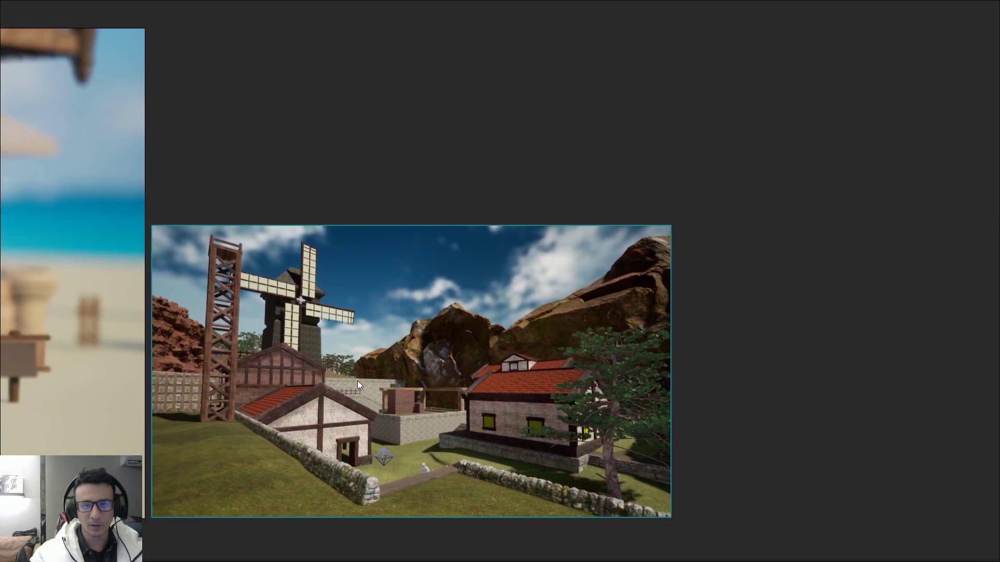
{"action": "scroll", "coordinate": [358, 379], "scroll_direction": "up", "scroll_amount": 3}
{"action": "scroll", "coordinate": [358, 379], "scroll_direction": "down", "scroll_amount": 3}
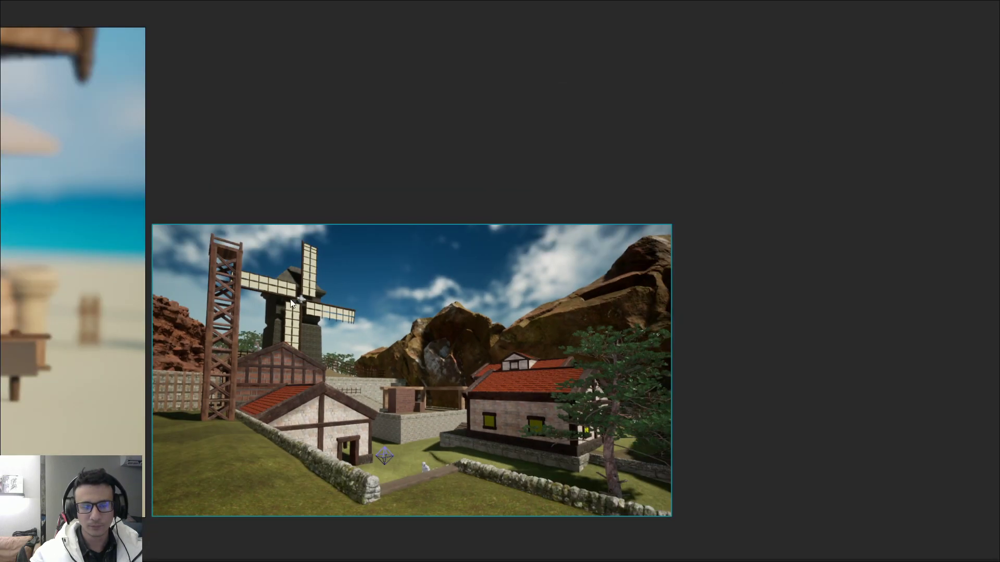
{"action": "scroll", "coordinate": [359, 379], "scroll_direction": "down", "scroll_amount": 3}
{"action": "scroll", "coordinate": [369, 425], "scroll_direction": "up", "scroll_amount": 4}
{"action": "mouse_move", "coordinate": [347, 402]}
{"action": "middle_mouse_down"}
{"action": "mouse_move", "coordinate": [429, 463]}
{"action": "mouse_move", "coordinate": [249, 413]}
{"action": "mouse_move", "coordinate": [373, 441]}
{"action": "middle_mouse_up"}
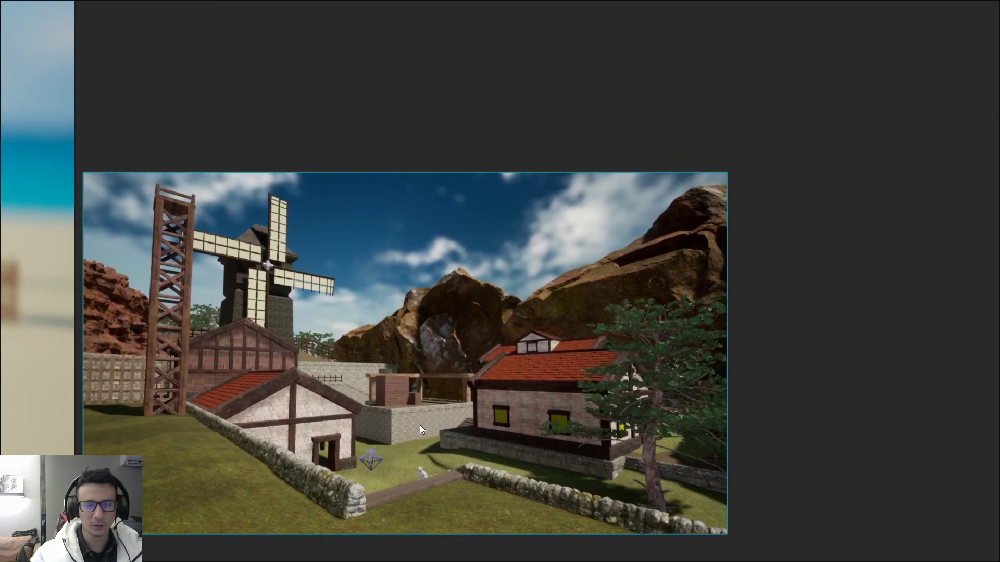
- Zoom and pan across the board to locate the beach market and windmill images
{"action": "scroll", "coordinate": [381, 453], "scroll_direction": "up", "scroll_amount": 5}
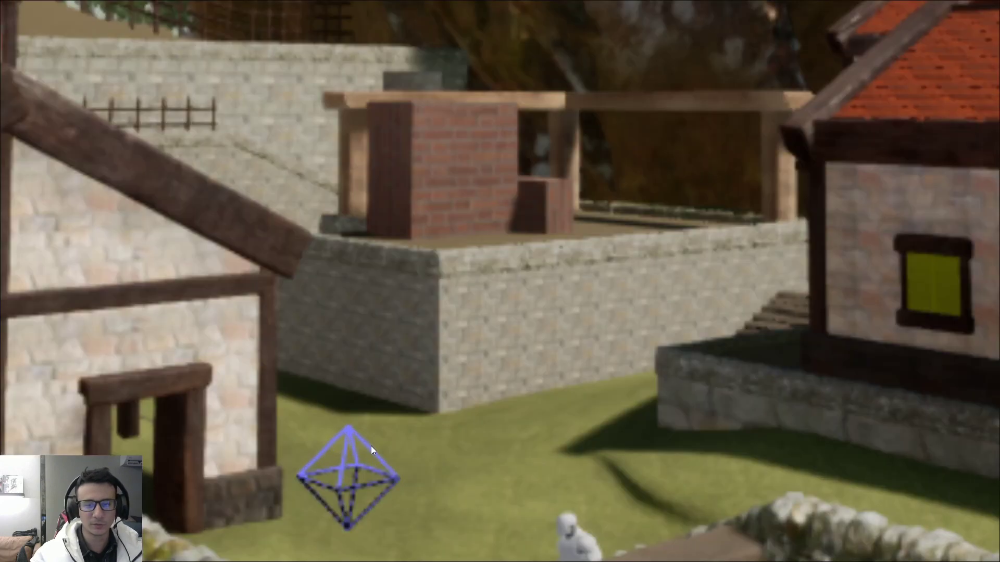
{"action": "scroll", "coordinate": [371, 446], "scroll_direction": "up", "scroll_amount": 2}
{"action": "scroll", "coordinate": [470, 341], "scroll_direction": "down", "scroll_amount": 2}
{"action": "scroll", "coordinate": [523, 404], "scroll_direction": "down", "scroll_amount": 3}
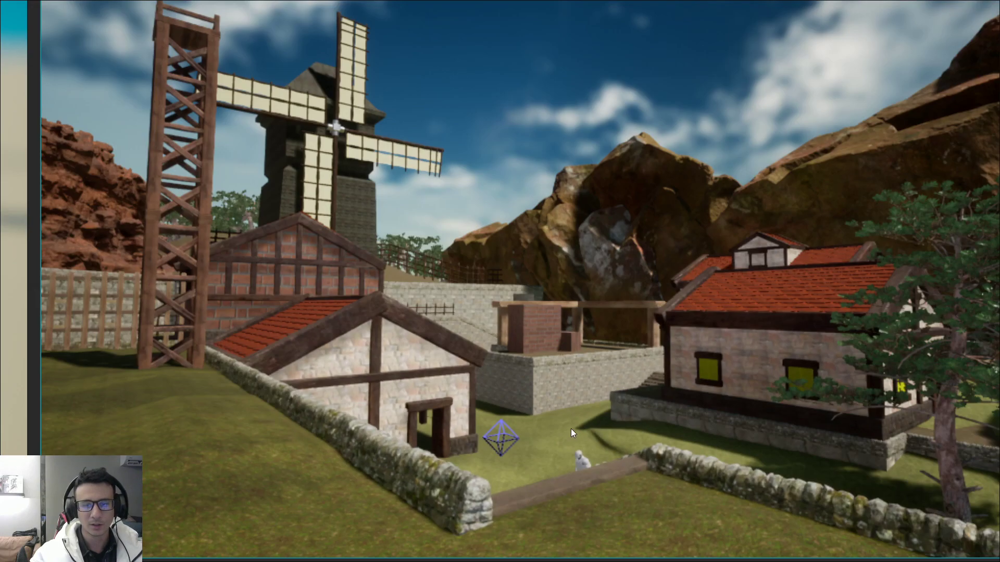
{"action": "scroll", "coordinate": [577, 437], "scroll_direction": "down", "scroll_amount": 2}
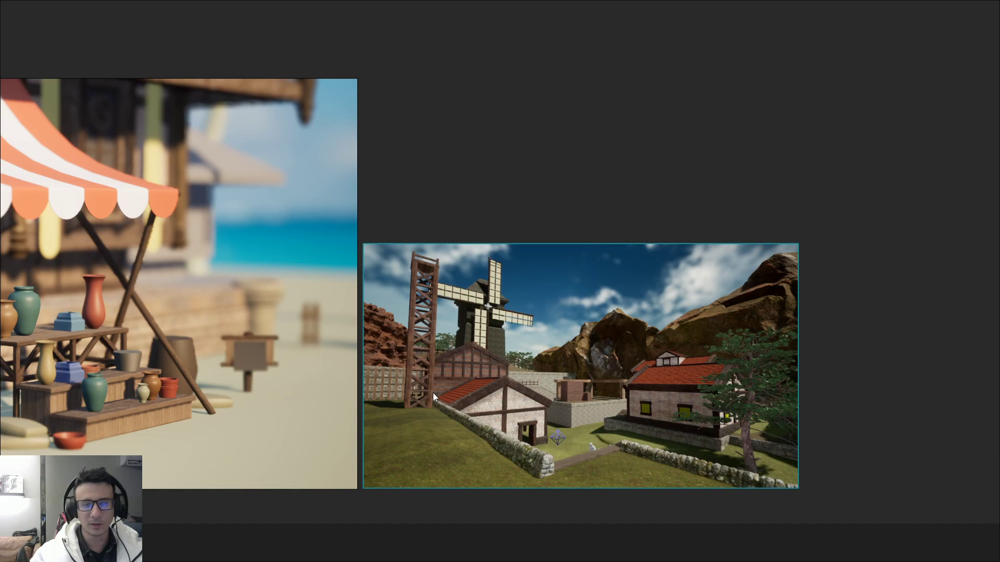
{"action": "scroll", "coordinate": [480, 393], "scroll_direction": "up", "scroll_amount": 4}
{"action": "scroll", "coordinate": [525, 406], "scroll_direction": "up", "scroll_amount": 1}
{"action": "scroll", "coordinate": [489, 358], "scroll_direction": "down", "scroll_amount": 2}
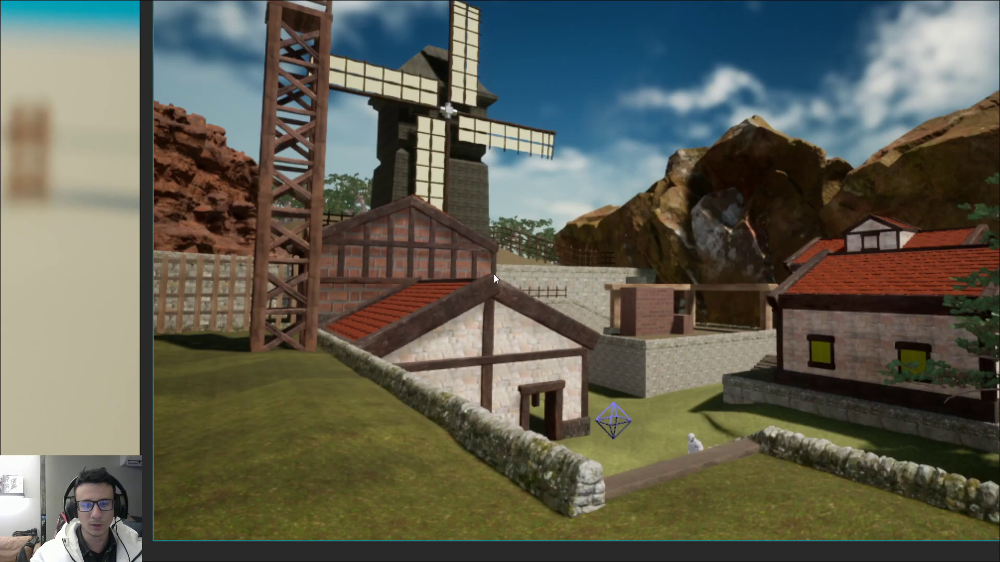
{"action": "scroll", "coordinate": [494, 275], "scroll_direction": "down", "scroll_amount": 1}
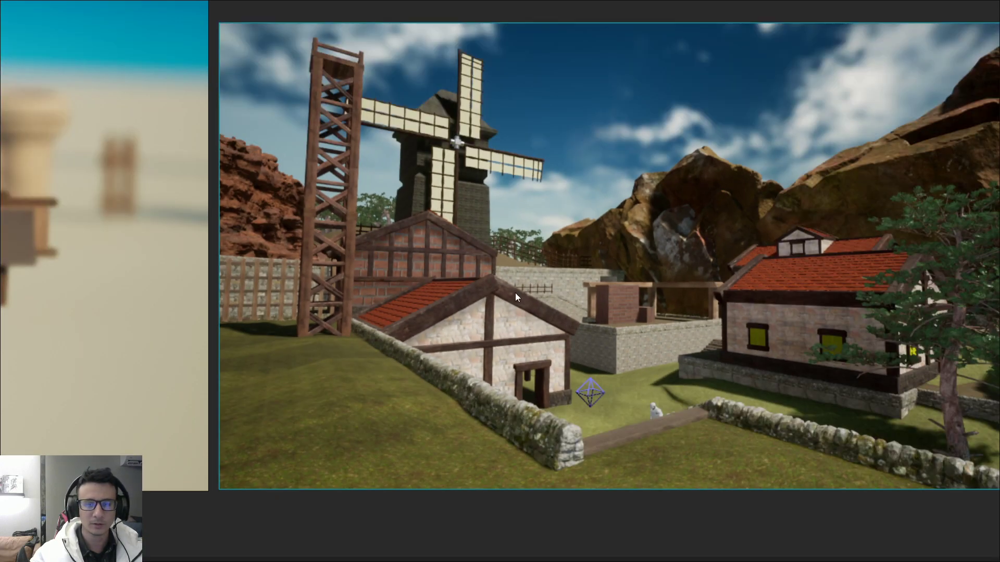
{"action": "scroll", "coordinate": [521, 299], "scroll_direction": "down", "scroll_amount": 2}
{"action": "scroll", "coordinate": [524, 359], "scroll_direction": "down", "scroll_amount": 3}
{"action": "scroll", "coordinate": [525, 361], "scroll_direction": "up", "scroll_amount": 7}
{"action": "scroll", "coordinate": [441, 417], "scroll_direction": "down", "scroll_amount": 2}
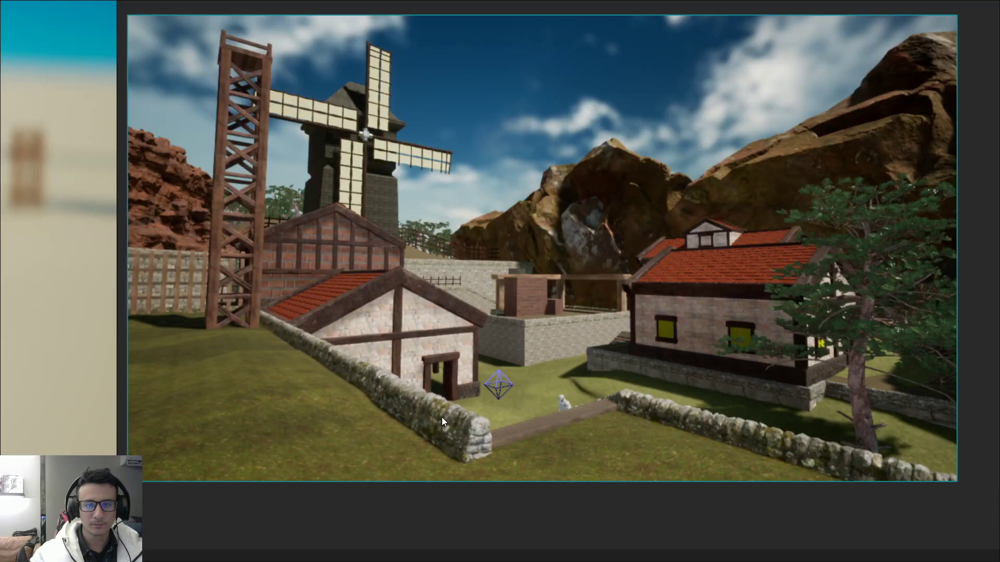
{"action": "scroll", "coordinate": [442, 417], "scroll_direction": "down", "scroll_amount": 3}
{"action": "scroll", "coordinate": [426, 395], "scroll_direction": "up", "scroll_amount": 5}
{"action": "scroll", "coordinate": [441, 372], "scroll_direction": "down", "scroll_amount": 1}
{"action": "scroll", "coordinate": [440, 371], "scroll_direction": "down", "scroll_amount": 4}
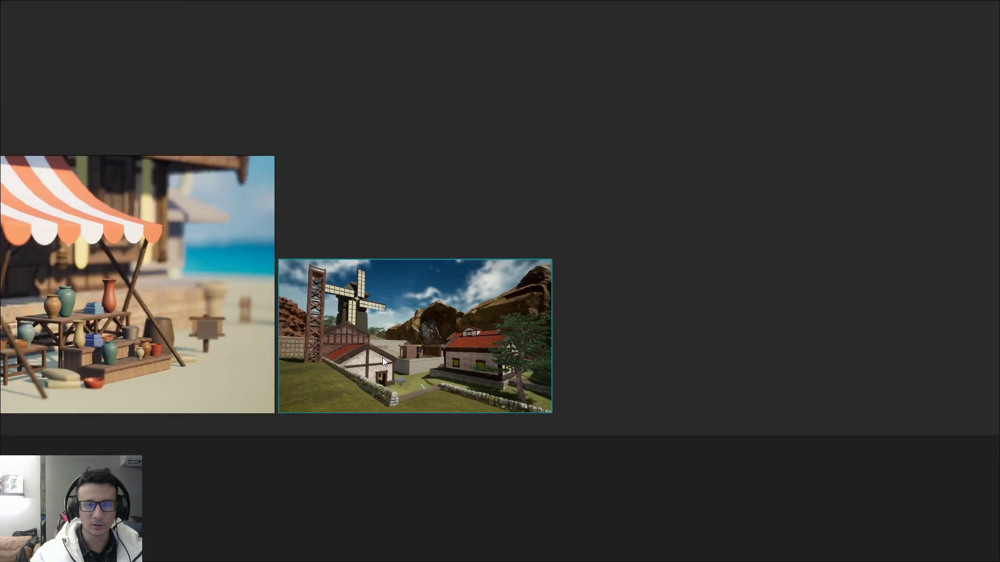
{"action": "left_click", "coordinate": [227, 305]}
{"action": "middle_click_drag", "start_coordinate": [227, 305], "coordinate": [598, 333]}
{"action": "scroll", "coordinate": [598, 333], "scroll_direction": "down", "scroll_amount": 5}
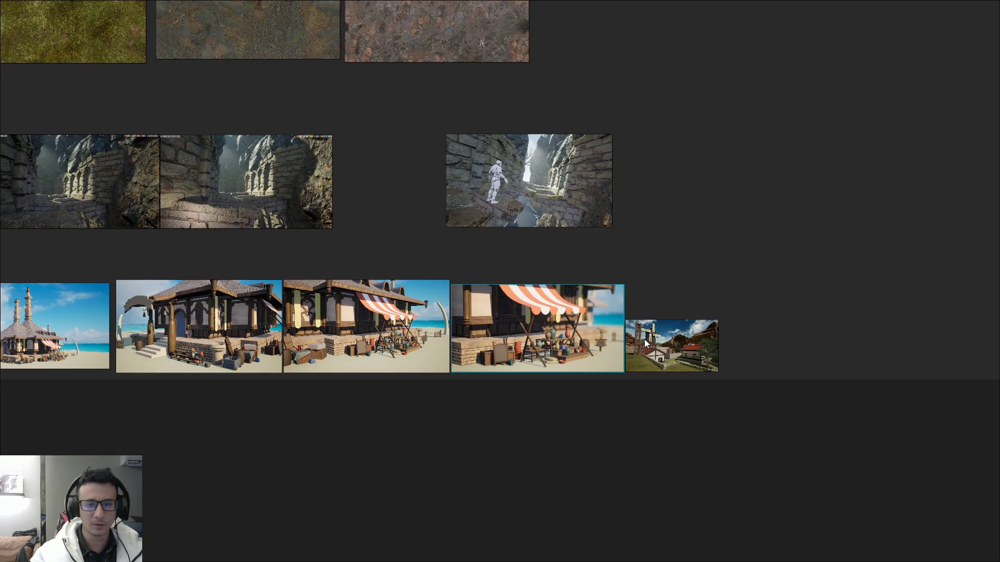
{"action": "scroll", "coordinate": [781, 354], "scroll_direction": "up", "scroll_amount": 4}
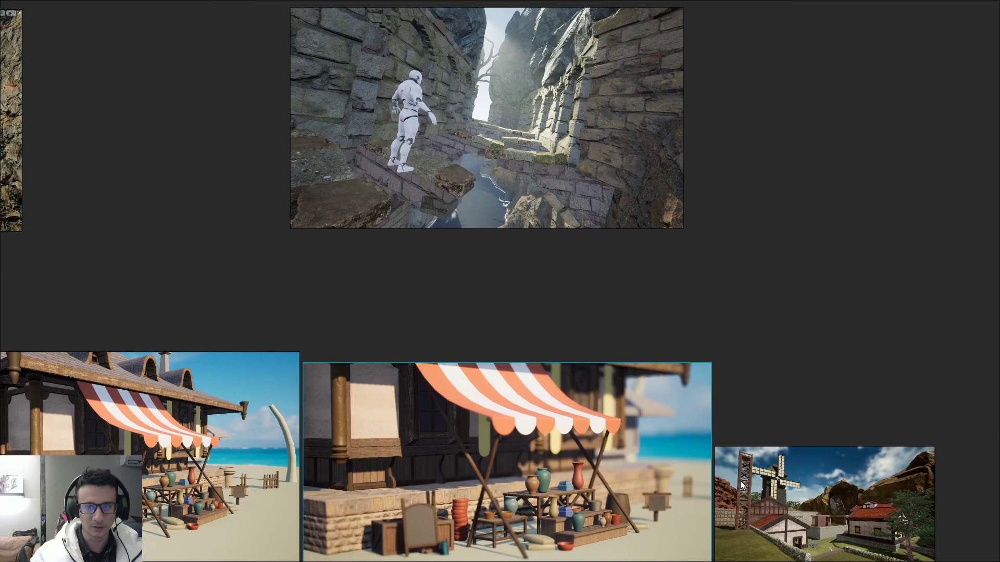
{"action": "middle_click_drag", "start_coordinate": [407, 308], "coordinate": [383, 364]}
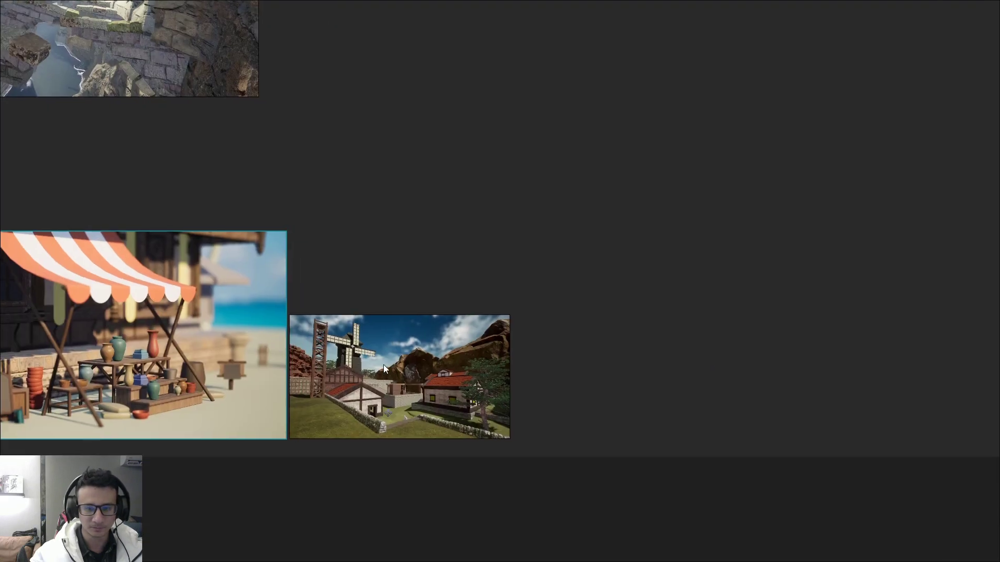
- Push the windmill village shot flush against the beach market image, then deselect it
{"action": "left_click", "coordinate": [383, 365]}
{"action": "scroll", "coordinate": [383, 365], "scroll_direction": "up", "scroll_amount": 1}
{"action": "scroll", "coordinate": [384, 364], "scroll_direction": "up", "scroll_amount": 5}
{"action": "scroll", "coordinate": [377, 357], "scroll_direction": "down", "scroll_amount": 3}
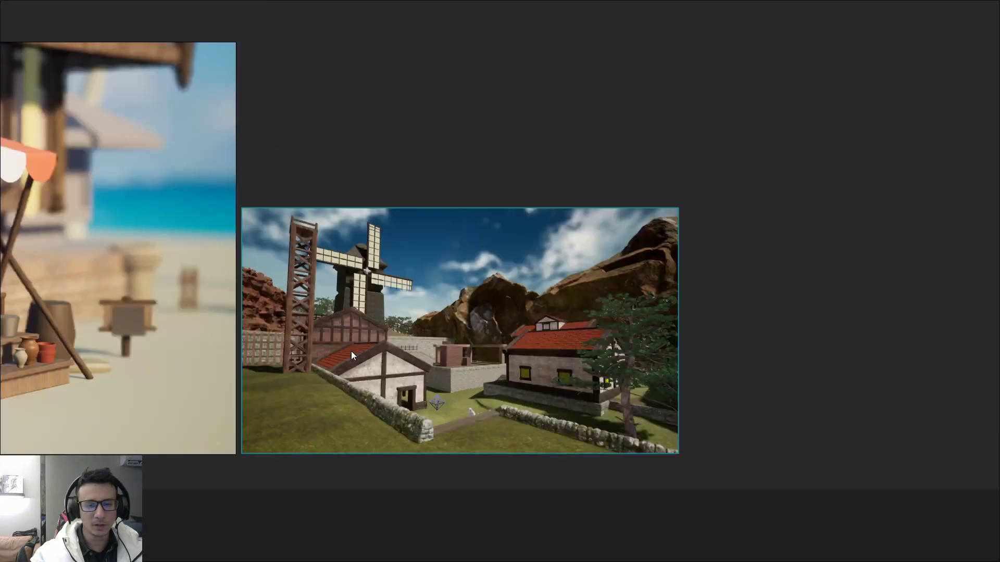
{"action": "scroll", "coordinate": [350, 351], "scroll_direction": "up", "scroll_amount": 1}
{"action": "left_click_drag", "start_coordinate": [349, 350], "coordinate": [347, 351]}
{"action": "left_click", "coordinate": [773, 348]}
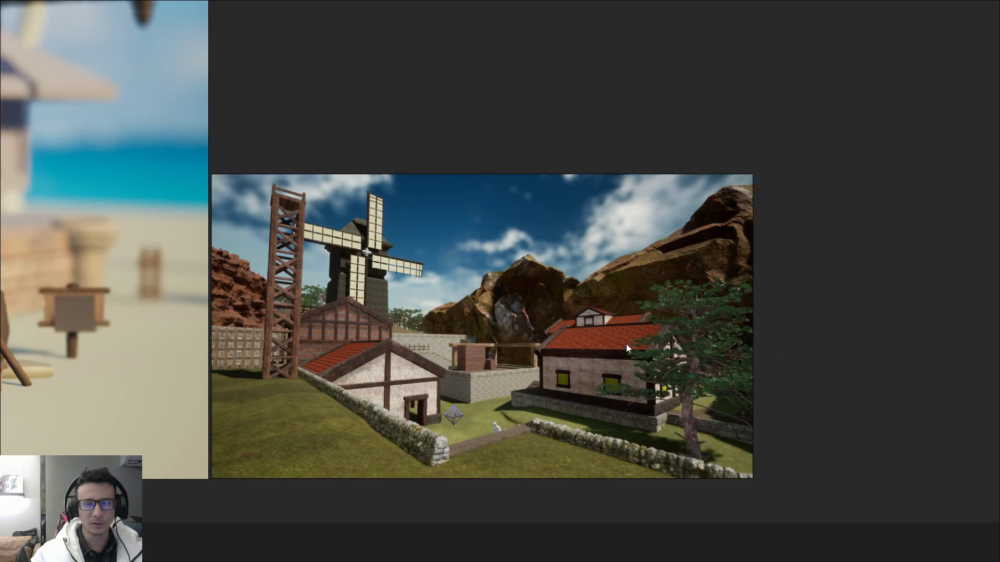
- Pan and zoom the board to bring the windmill image closer into view
{"action": "scroll", "coordinate": [489, 336], "scroll_direction": "down", "scroll_amount": 3}
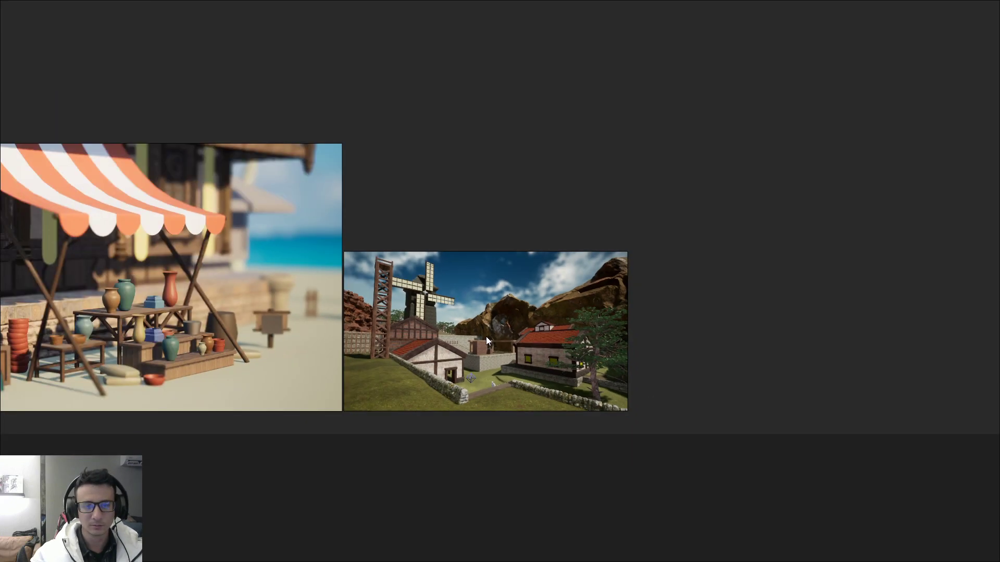
{"action": "scroll", "coordinate": [290, 334], "scroll_direction": "up", "scroll_amount": 2}
{"action": "scroll", "coordinate": [292, 334], "scroll_direction": "up", "scroll_amount": 4}
{"action": "scroll", "coordinate": [254, 311], "scroll_direction": "down", "scroll_amount": 3}
{"action": "scroll", "coordinate": [260, 311], "scroll_direction": "down", "scroll_amount": 3}
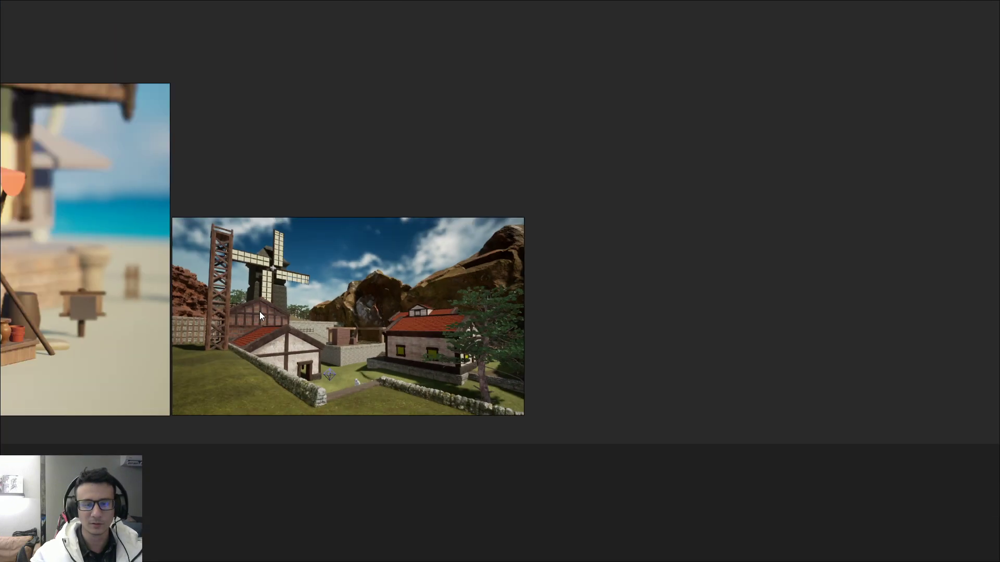
{"action": "scroll", "coordinate": [245, 379], "scroll_direction": "down", "scroll_amount": 2}
{"action": "scroll", "coordinate": [526, 405], "scroll_direction": "up", "scroll_amount": 2}
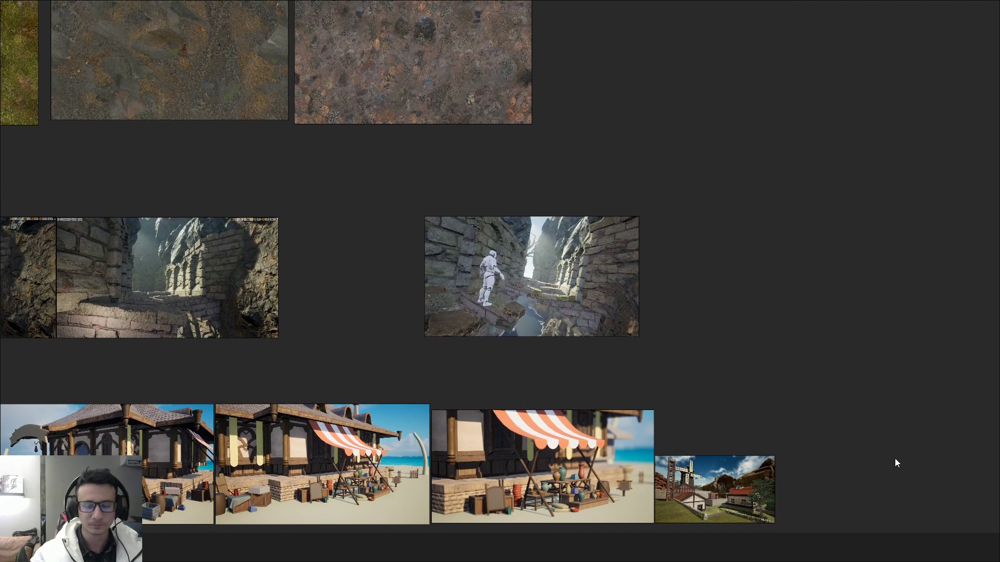
{"action": "middle_click_drag", "start_coordinate": [867, 467], "coordinate": [692, 380]}
{"action": "scroll", "coordinate": [654, 386], "scroll_direction": "up", "scroll_amount": 4}
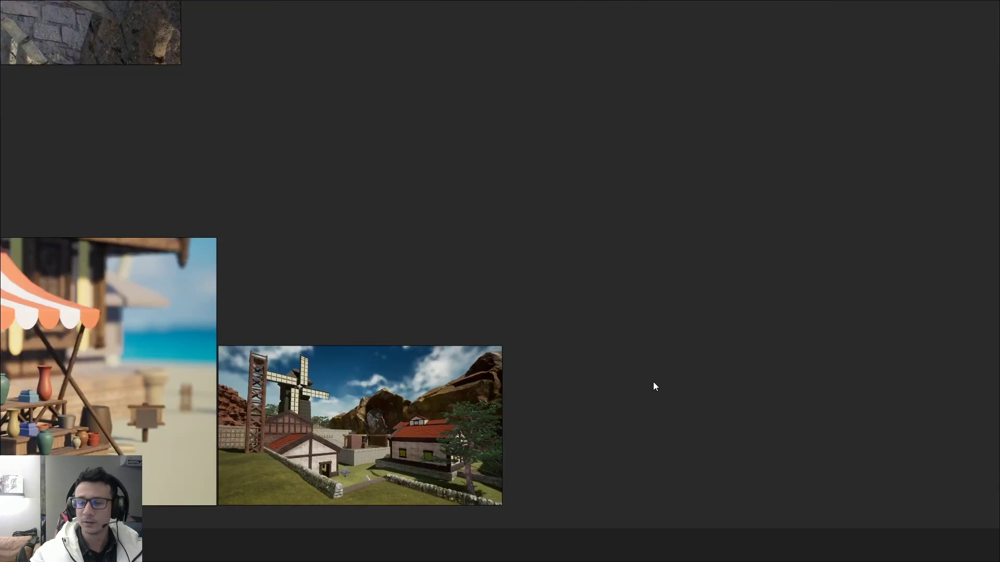
{"action": "scroll", "coordinate": [648, 390], "scroll_direction": "left", "scroll_amount": 5}
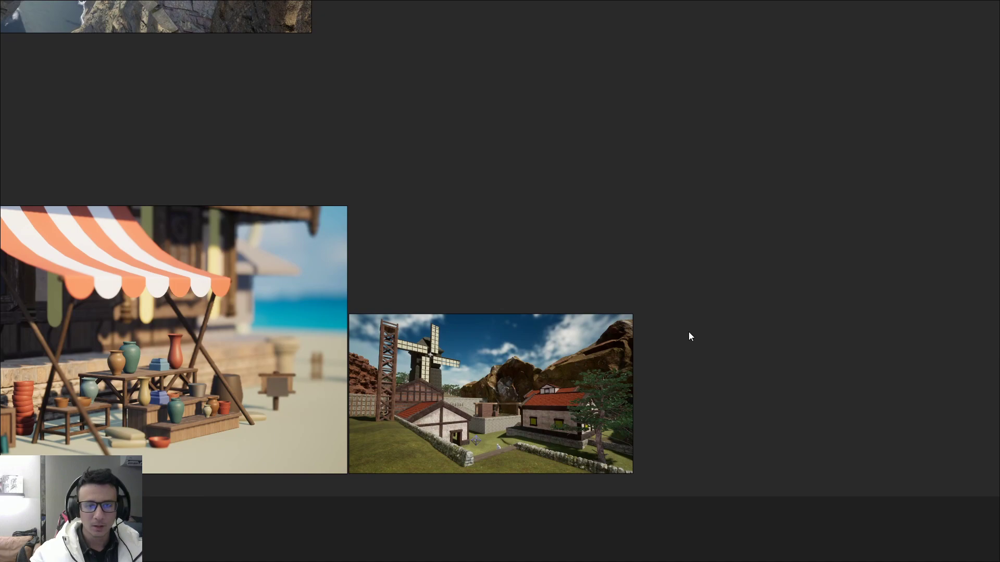
{"action": "scroll", "coordinate": [688, 336], "scroll_direction": "left", "scroll_amount": 2}
{"action": "scroll", "coordinate": [707, 292], "scroll_direction": "down", "scroll_amount": 2}
{"action": "scroll", "coordinate": [718, 276], "scroll_direction": "down", "scroll_amount": 2}
{"action": "left_click_drag", "start_coordinate": [728, 264], "coordinate": [641, 354]}
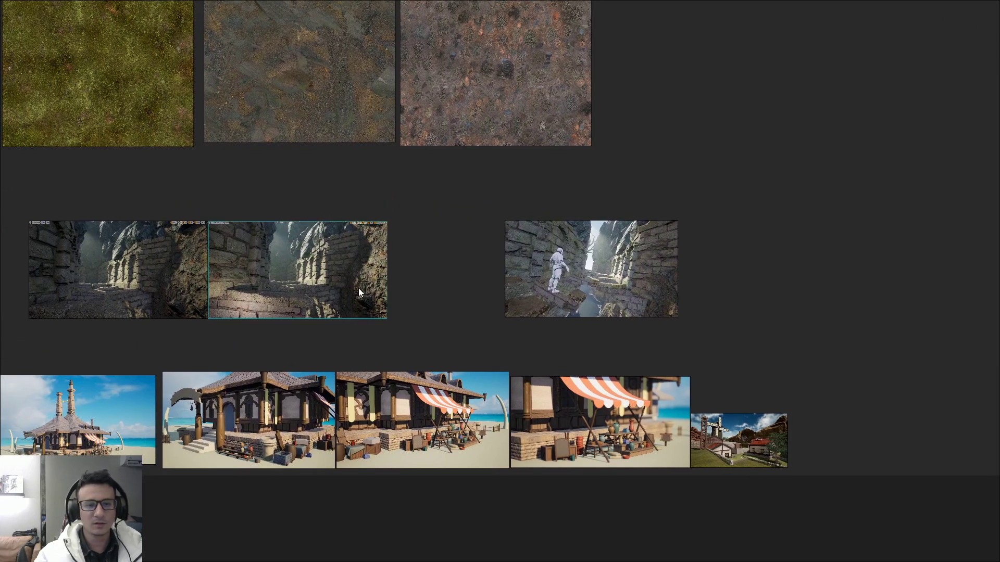
- Toggle the sunlit corridor screenshot between full-screen and the board several times
{"action": "double_click", "coordinate": [358, 288]}
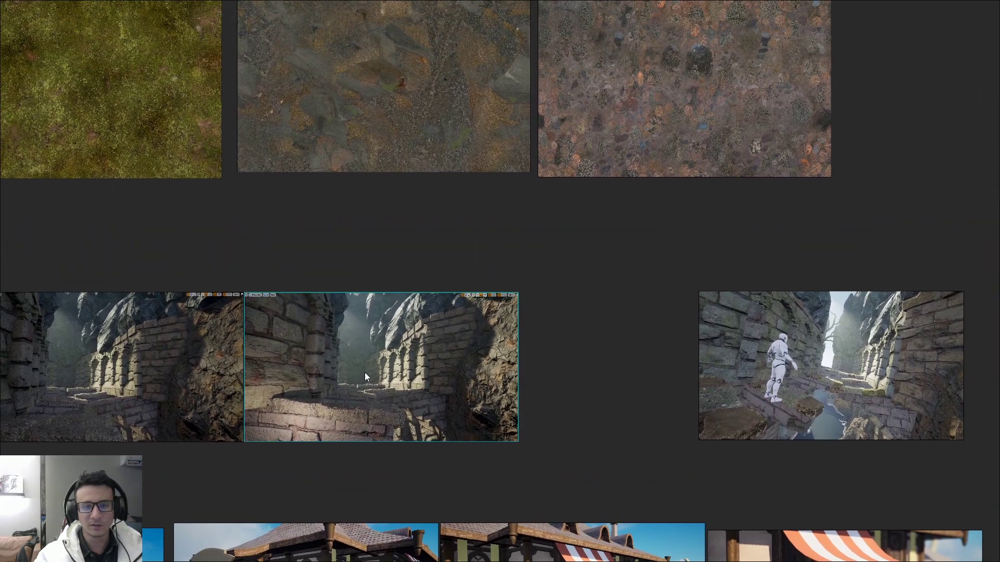
{"action": "double_click", "coordinate": [363, 373]}
{"action": "double_click", "coordinate": [367, 367]}
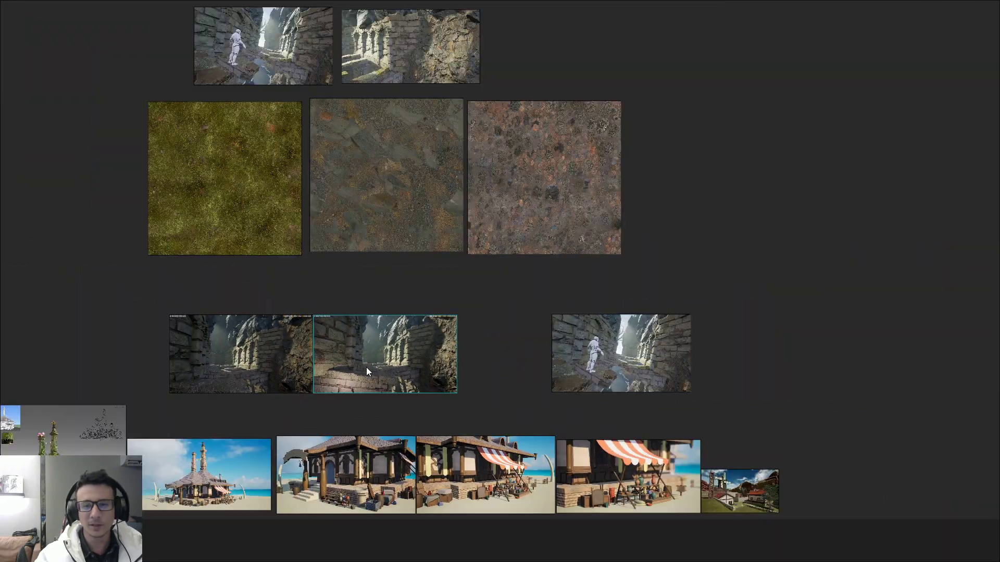
{"action": "double_click", "coordinate": [367, 367]}
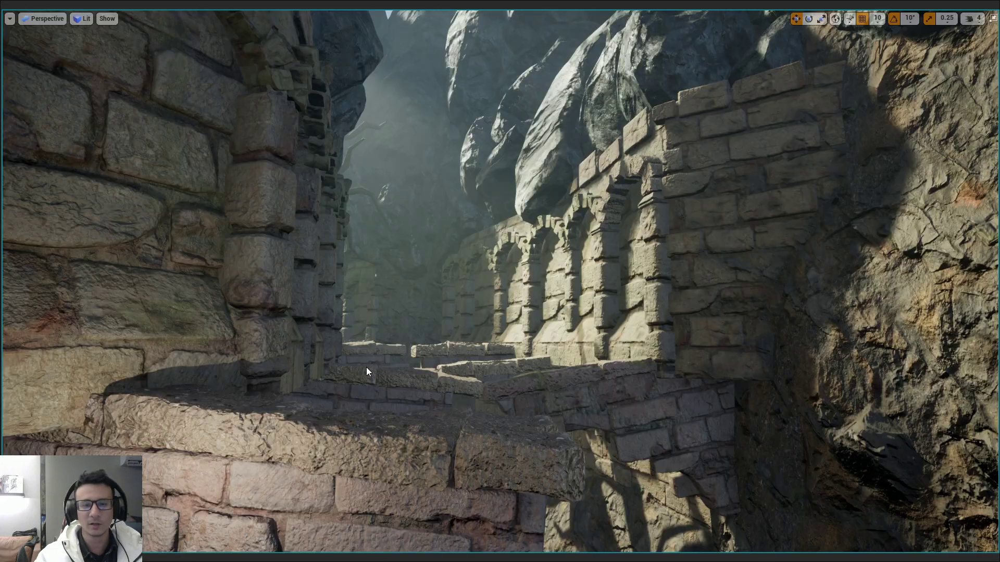
{"action": "double_click", "coordinate": [366, 367]}
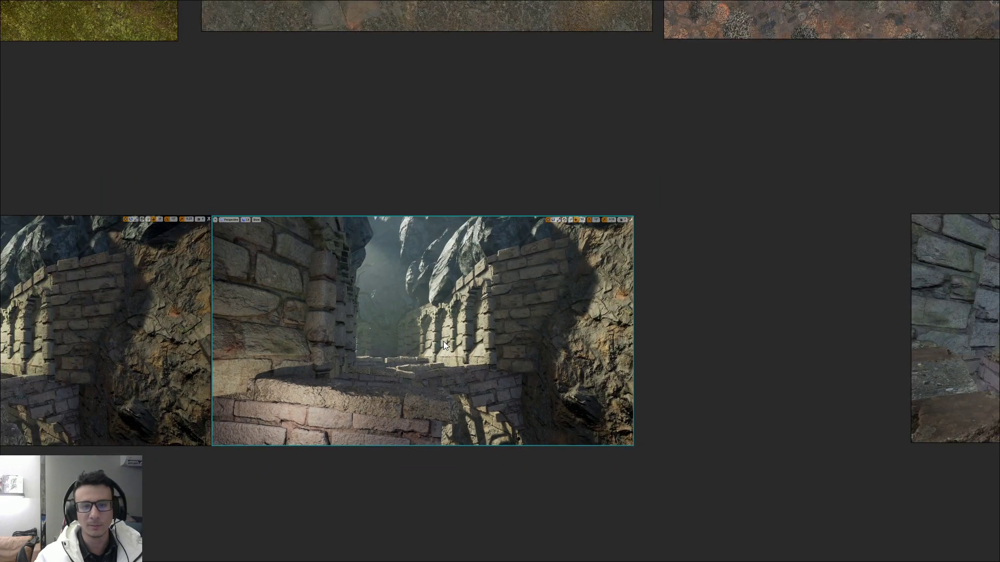
- Pan the board right and down to bring the corridor screenshot back into view
{"action": "scroll", "coordinate": [445, 398], "scroll_direction": "down", "scroll_amount": 5}
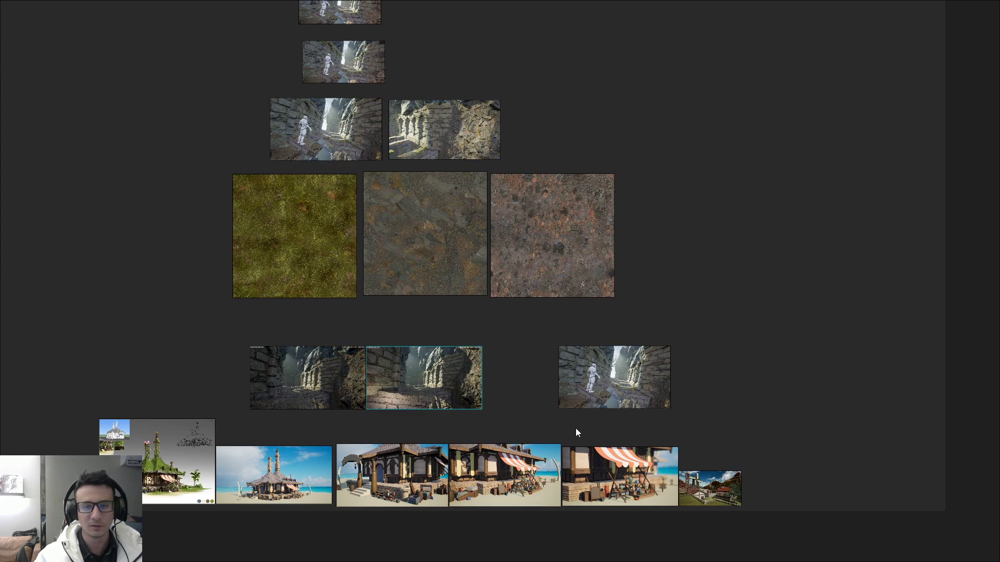
{"action": "scroll", "coordinate": [576, 428], "scroll_direction": "up", "scroll_amount": 4}
{"action": "scroll", "coordinate": [321, 382], "scroll_direction": "up", "scroll_amount": 2}
{"action": "right_click_drag", "start_coordinate": [207, 344], "coordinate": [587, 346]}
{"action": "scroll", "coordinate": [140, 289], "scroll_direction": "down", "scroll_amount": 3}
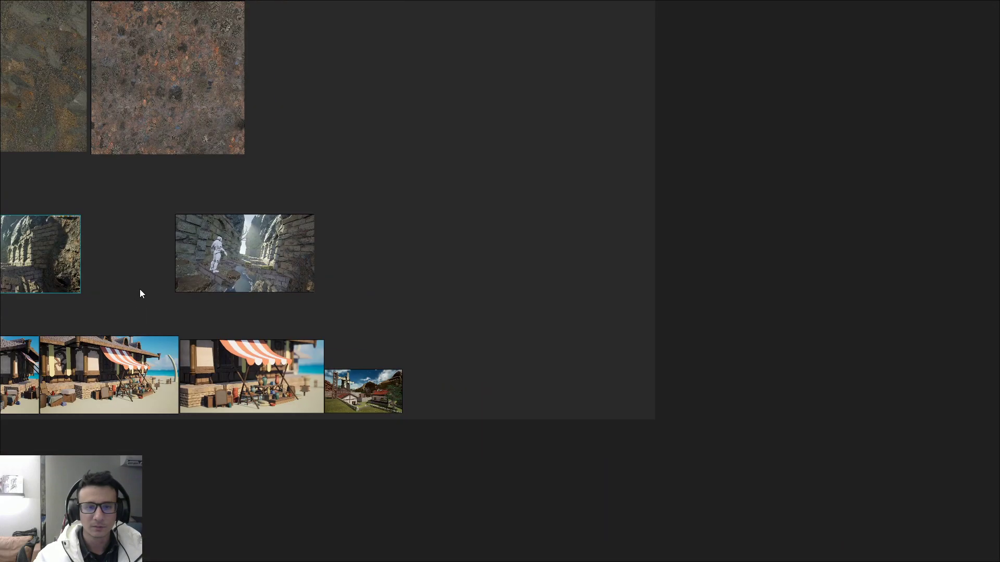
{"action": "right_click_drag", "start_coordinate": [139, 290], "coordinate": [411, 309]}
{"action": "scroll", "coordinate": [310, 257], "scroll_direction": "up", "scroll_amount": 4}
{"action": "scroll", "coordinate": [545, 337], "scroll_direction": "down", "scroll_amount": 2}
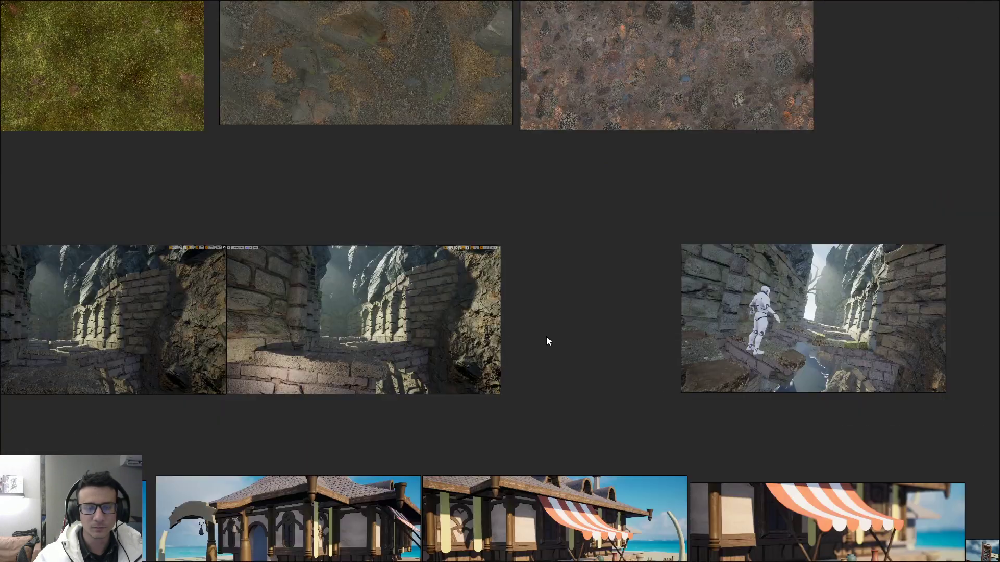
{"action": "scroll", "coordinate": [344, 317], "scroll_direction": "down", "scroll_amount": 4}
{"action": "scroll", "coordinate": [251, 305], "scroll_direction": "up", "scroll_amount": 5}
- View the corridor screenshot full-screen again, then pan the board left
{"action": "double_click", "coordinate": [251, 305]}
{"action": "scroll", "coordinate": [412, 316], "scroll_direction": "down", "scroll_amount": 4}
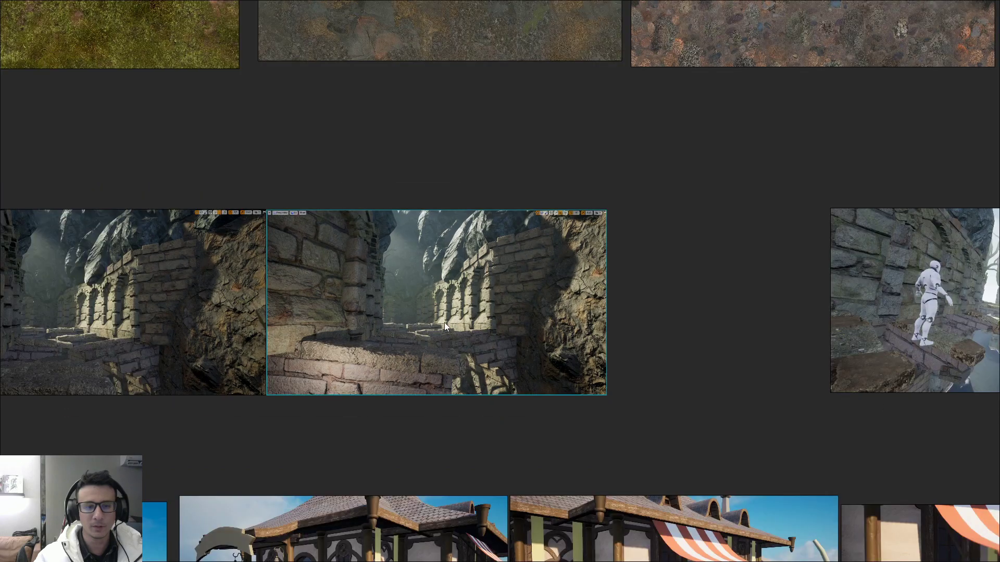
{"action": "double_click", "coordinate": [492, 323]}
{"action": "scroll", "coordinate": [664, 337], "scroll_direction": "down", "scroll_amount": 4}
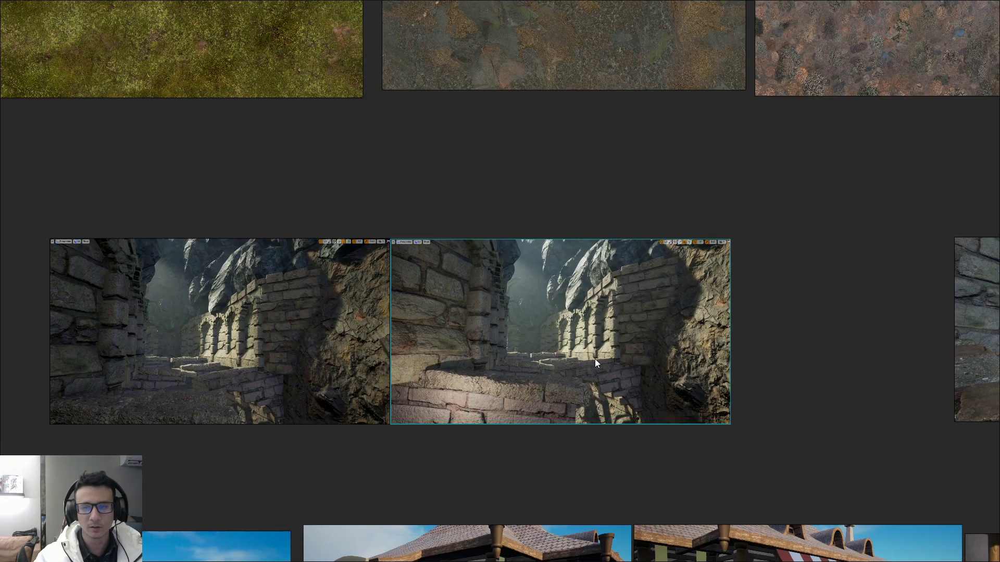
{"action": "right_click_drag", "start_coordinate": [745, 321], "coordinate": [723, 317]}
{"action": "scroll", "coordinate": [513, 310], "scroll_direction": "down", "scroll_amount": 2}
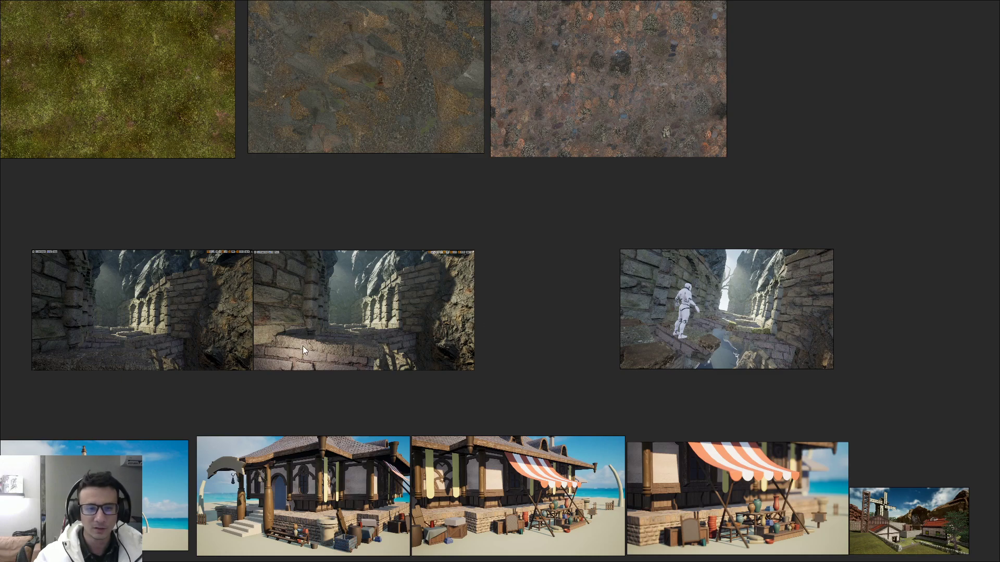
{"action": "right_click_drag", "start_coordinate": [571, 350], "coordinate": [412, 352]}
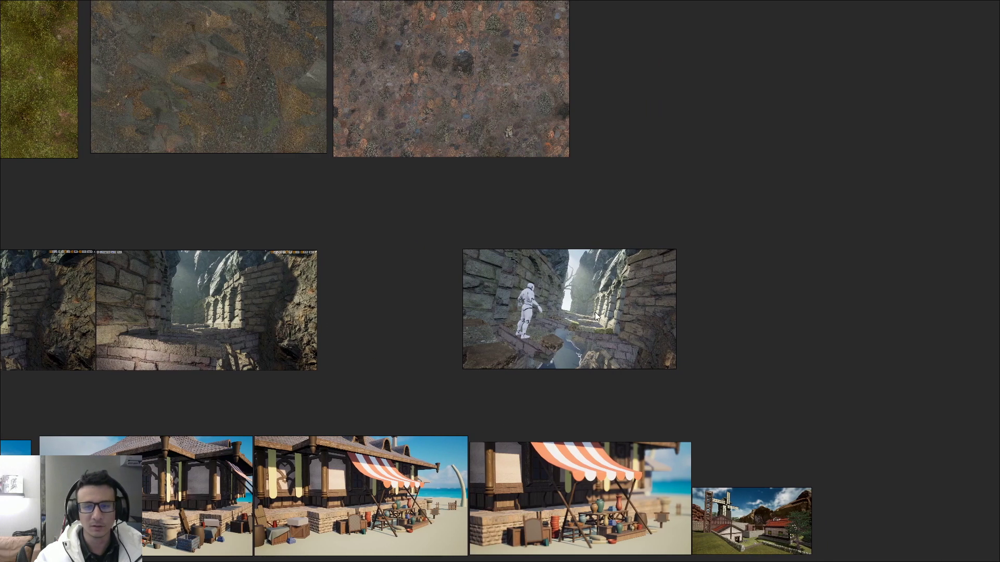
{"action": "scroll", "coordinate": [481, 336], "scroll_direction": "up", "scroll_amount": 1}
- Show the corridor screenshot full-screen, then return to the whole reference board
{"action": "double_click", "coordinate": [173, 323]}
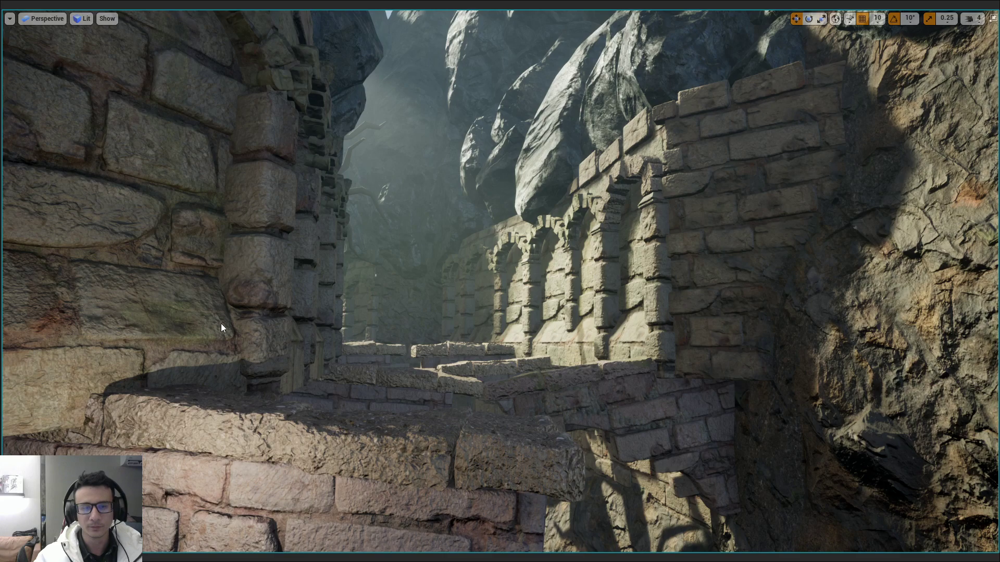
{"action": "double_click", "coordinate": [267, 335]}
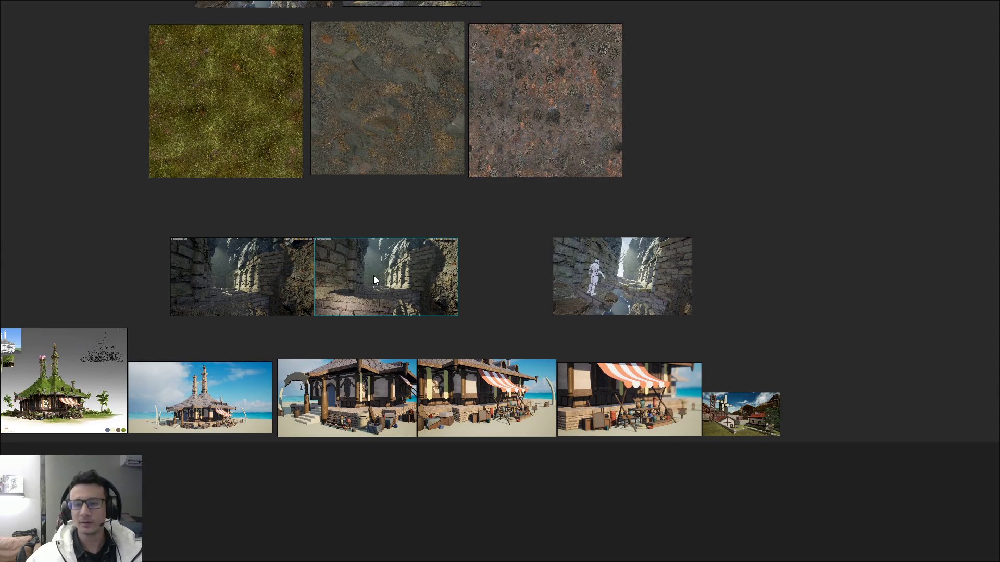
- Slide the distant beach-house shot right until it touches its neighbouring beach-house image
{"action": "scroll", "coordinate": [378, 255], "scroll_direction": "up", "scroll_amount": 3}
{"action": "scroll", "coordinate": [386, 250], "scroll_direction": "down", "scroll_amount": 5}
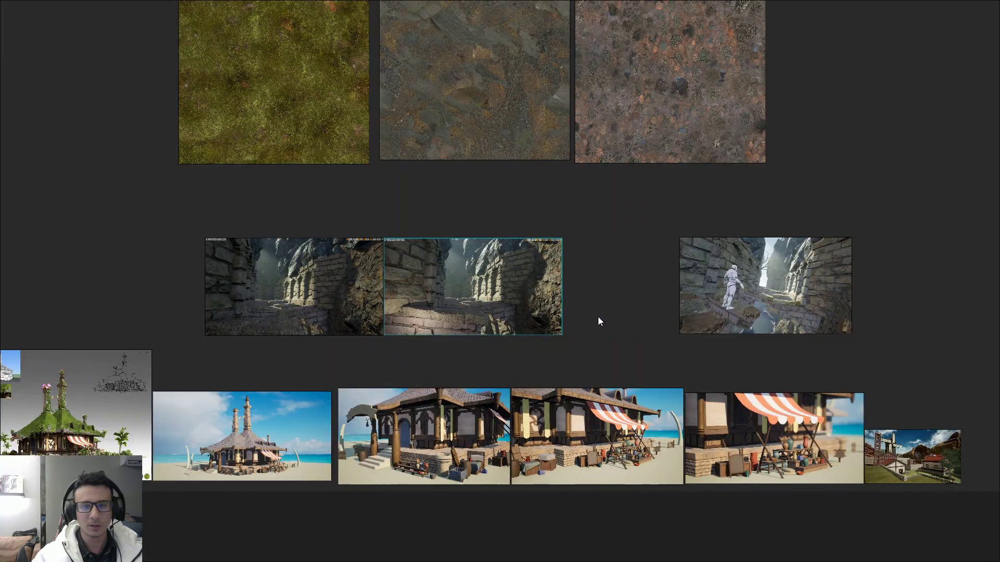
{"action": "middle_click_drag", "start_coordinate": [599, 321], "coordinate": [409, 320]}
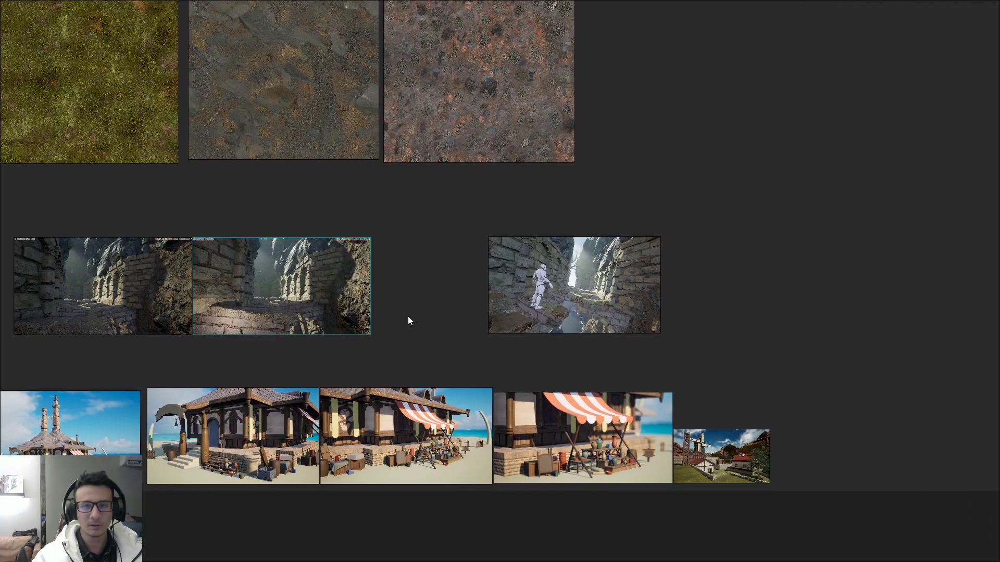
{"action": "scroll", "coordinate": [291, 312], "scroll_direction": "down", "scroll_amount": 3}
{"action": "scroll", "coordinate": [295, 336], "scroll_direction": "up", "scroll_amount": 1}
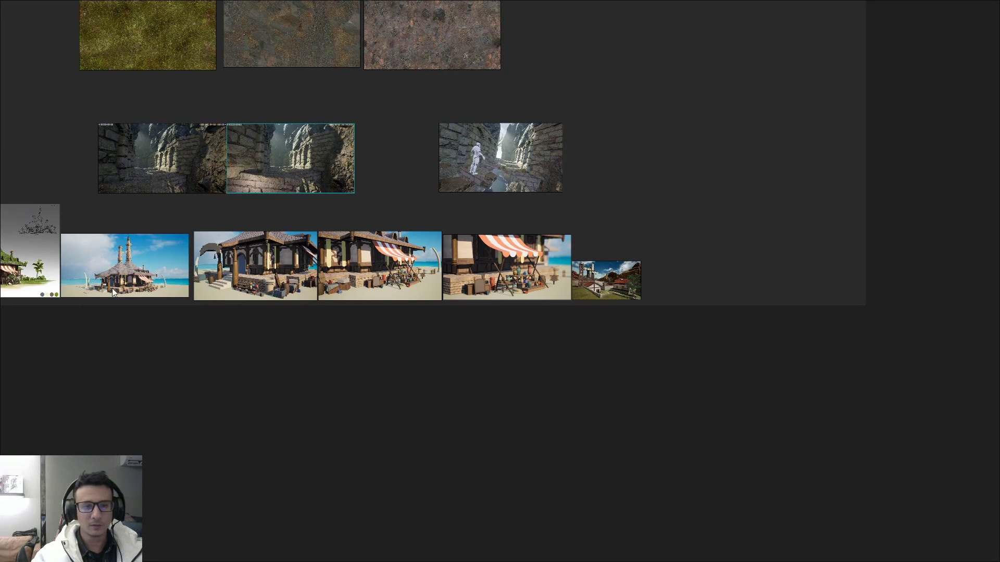
{"action": "scroll", "coordinate": [112, 289], "scroll_direction": "up", "scroll_amount": 4}
{"action": "middle_click_drag", "start_coordinate": [331, 233], "coordinate": [179, 293]}
{"action": "scroll", "coordinate": [345, 281], "scroll_direction": "down", "scroll_amount": 4}
{"action": "scroll", "coordinate": [344, 281], "scroll_direction": "up", "scroll_amount": 3}
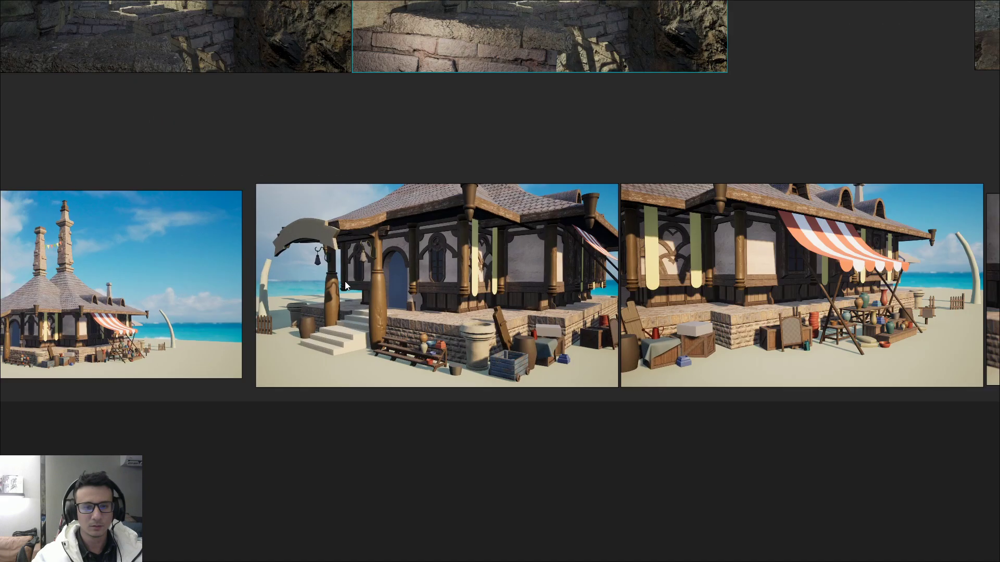
{"action": "left_click", "coordinate": [346, 283]}
{"action": "scroll", "coordinate": [186, 189], "scroll_direction": "up", "scroll_amount": 5}
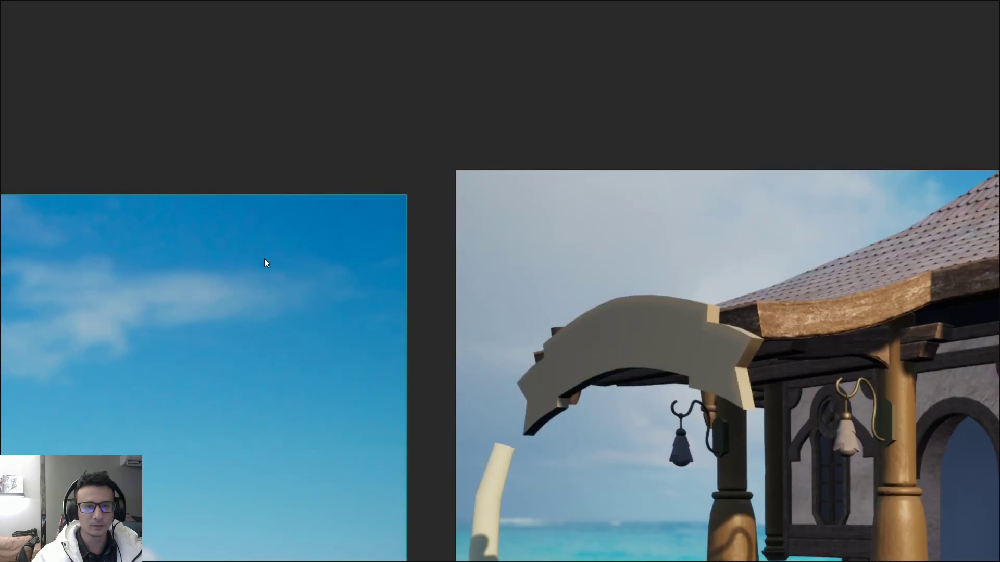
{"action": "left_click_drag", "start_coordinate": [265, 261], "coordinate": [312, 236]}
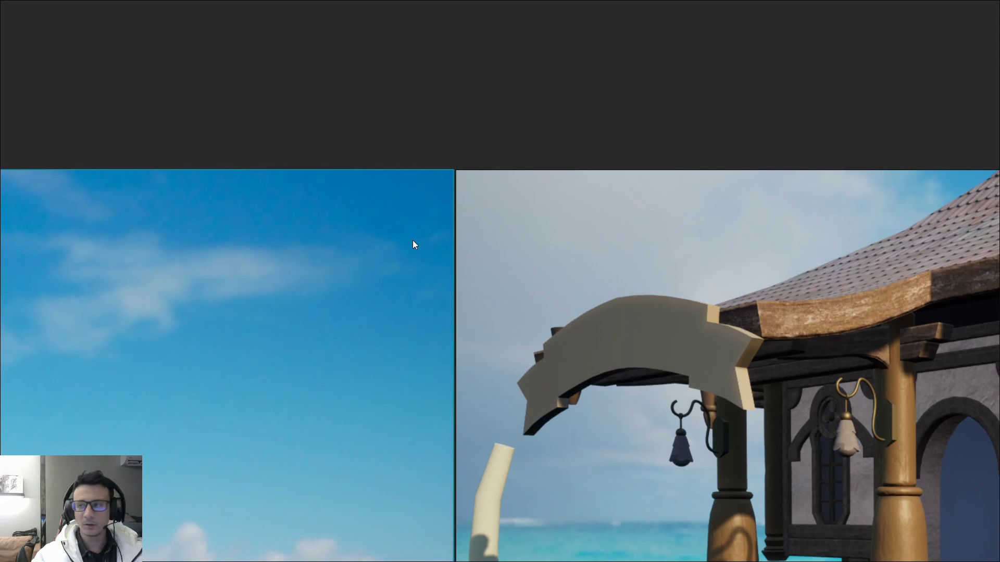
- Zoom out and pan over the corridor and beach rows to review the layout
{"action": "scroll", "coordinate": [412, 239], "scroll_direction": "down", "scroll_amount": 5}
{"action": "middle_click_drag", "start_coordinate": [570, 295], "coordinate": [269, 343]}
{"action": "scroll", "coordinate": [379, 331], "scroll_direction": "down", "scroll_amount": 5}
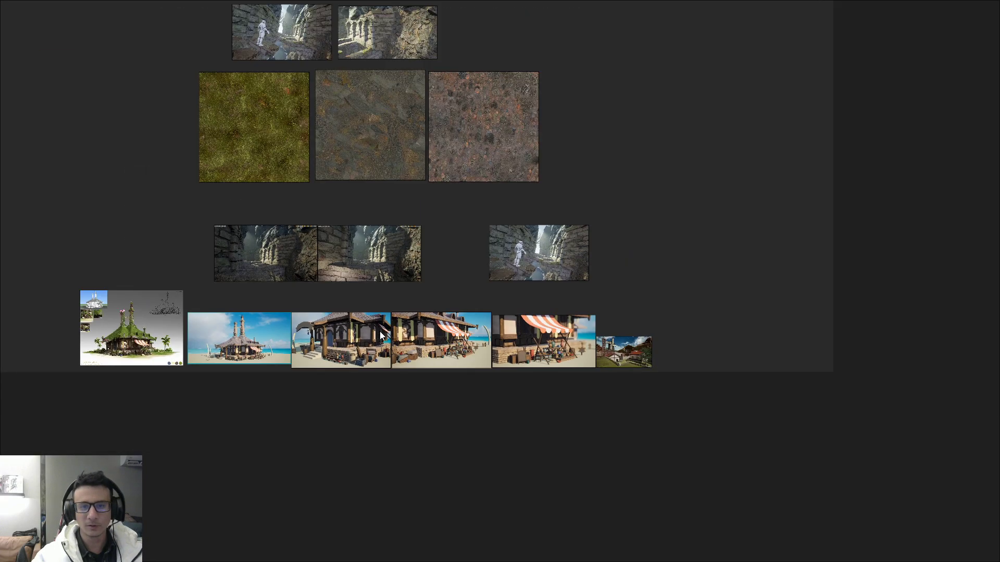
{"action": "scroll", "coordinate": [380, 331], "scroll_direction": "up", "scroll_amount": 2}
{"action": "scroll", "coordinate": [345, 236], "scroll_direction": "up", "scroll_amount": 2}
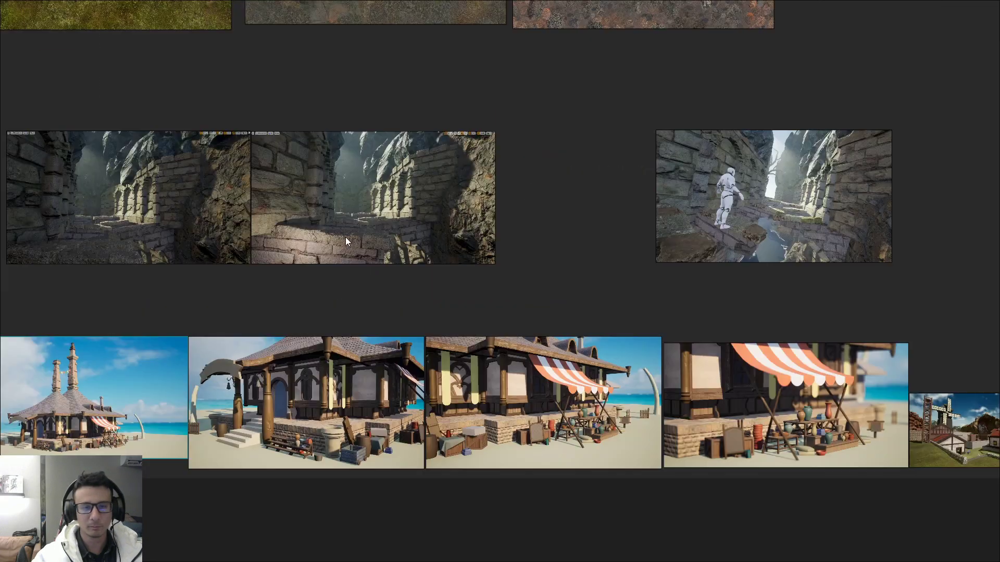
{"action": "scroll", "coordinate": [348, 234], "scroll_direction": "up", "scroll_amount": 4}
{"action": "mouse_move", "coordinate": [476, 102]}
{"action": "middle_mouse_down"}
{"action": "mouse_move", "coordinate": [570, 350]}
{"action": "mouse_move", "coordinate": [428, 235]}
{"action": "middle_mouse_up"}
{"action": "scroll", "coordinate": [570, 350], "scroll_direction": "up", "scroll_amount": 2}
{"action": "scroll", "coordinate": [570, 350], "scroll_direction": "down", "scroll_amount": 5}
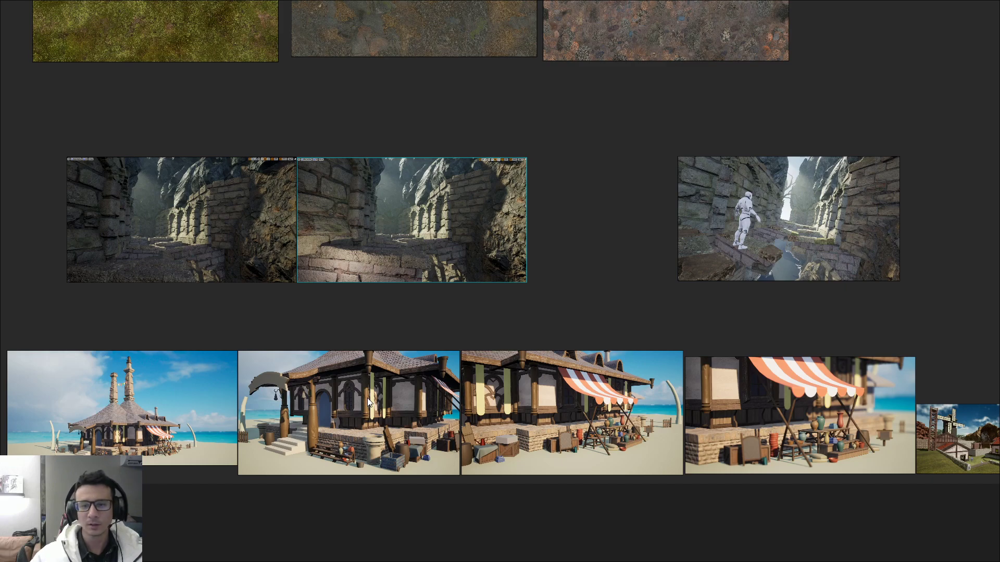
- Marquee-select the whole row of beach-house images
{"action": "mouse_move", "coordinate": [580, 412]}
{"action": "middle_mouse_down"}
{"action": "mouse_move", "coordinate": [293, 398]}
{"action": "mouse_move", "coordinate": [468, 404]}
{"action": "middle_mouse_up"}
{"action": "scroll", "coordinate": [293, 398], "scroll_direction": "down", "scroll_amount": 2}
{"action": "scroll", "coordinate": [468, 403], "scroll_direction": "up", "scroll_amount": 3}
{"action": "scroll", "coordinate": [443, 460], "scroll_direction": "down", "scroll_amount": 3}
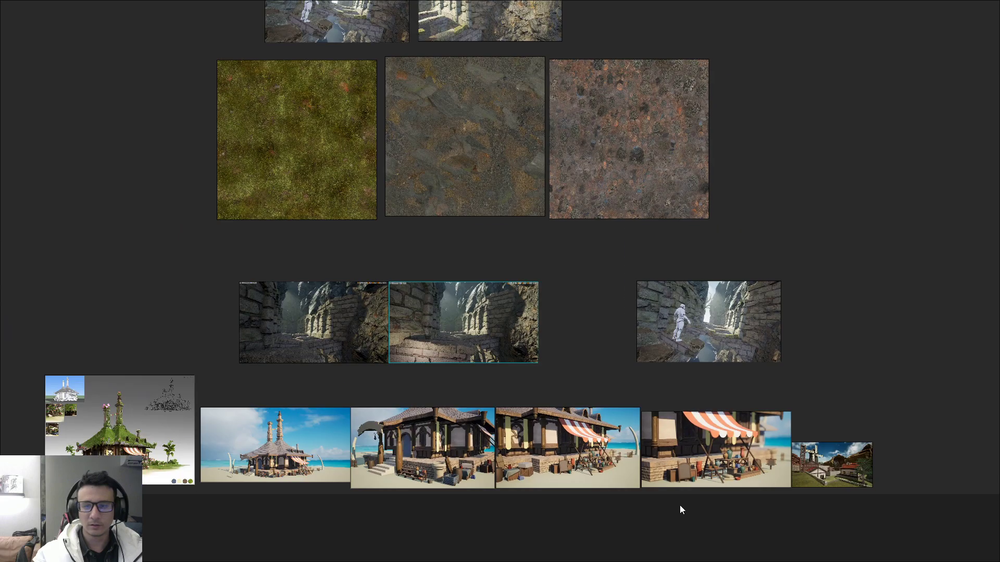
{"action": "left_click_drag", "start_coordinate": [716, 521], "coordinate": [317, 395]}
{"action": "left_click", "coordinate": [366, 397]}
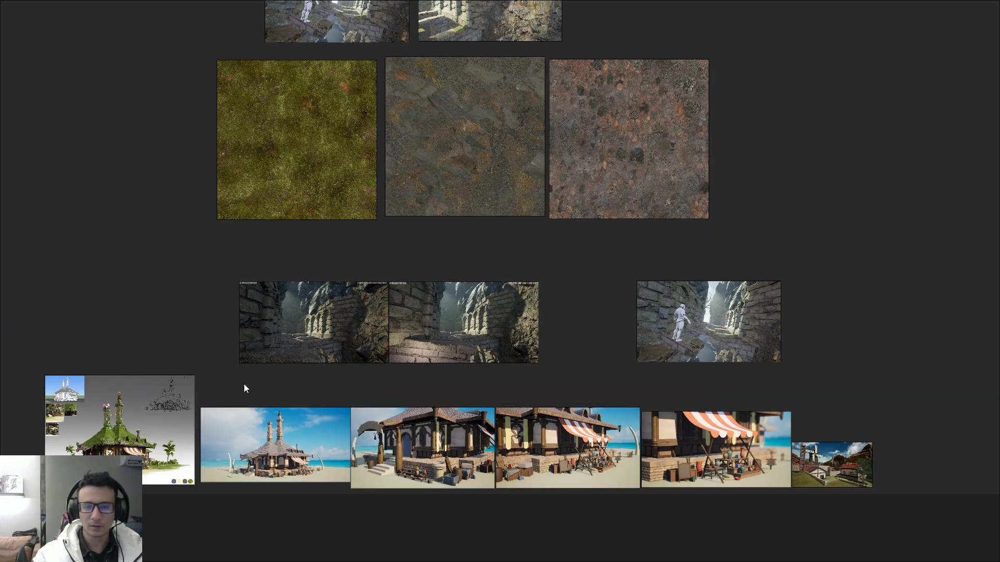
{"action": "mouse_move", "coordinate": [242, 386]}
{"action": "left_mouse_down"}
{"action": "mouse_move", "coordinate": [830, 249]}
{"action": "mouse_move", "coordinate": [234, 372]}
{"action": "left_mouse_up"}
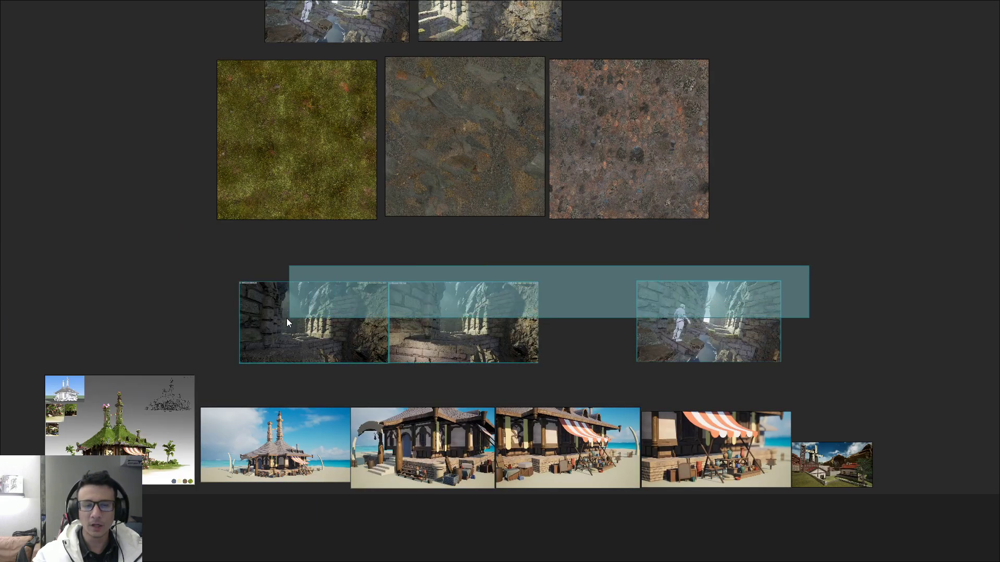
{"action": "scroll", "coordinate": [236, 368], "scroll_direction": "up", "scroll_amount": 4}
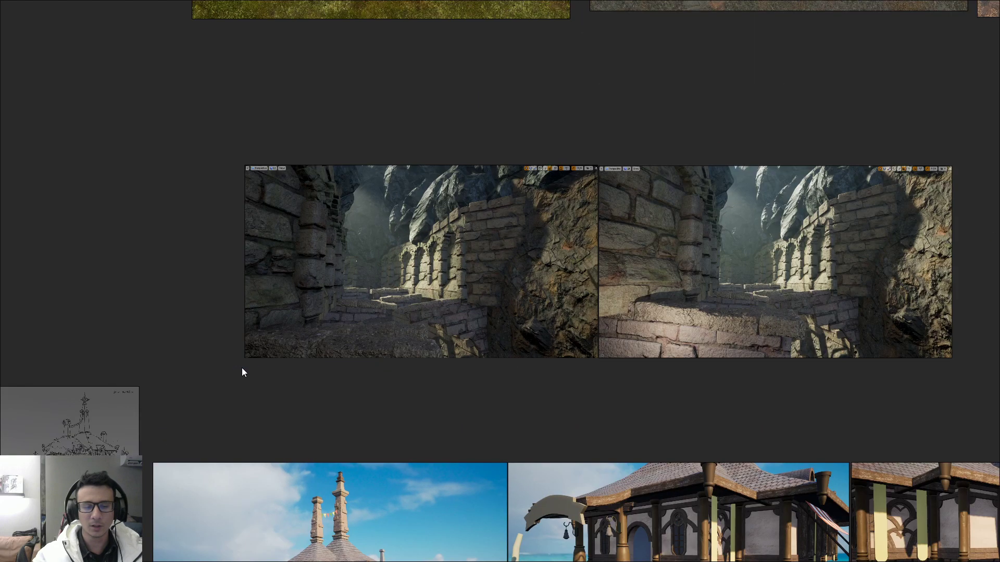
{"action": "middle_click_drag", "start_coordinate": [242, 367], "coordinate": [109, 360]}
{"action": "scroll", "coordinate": [108, 359], "scroll_direction": "down", "scroll_amount": 1}
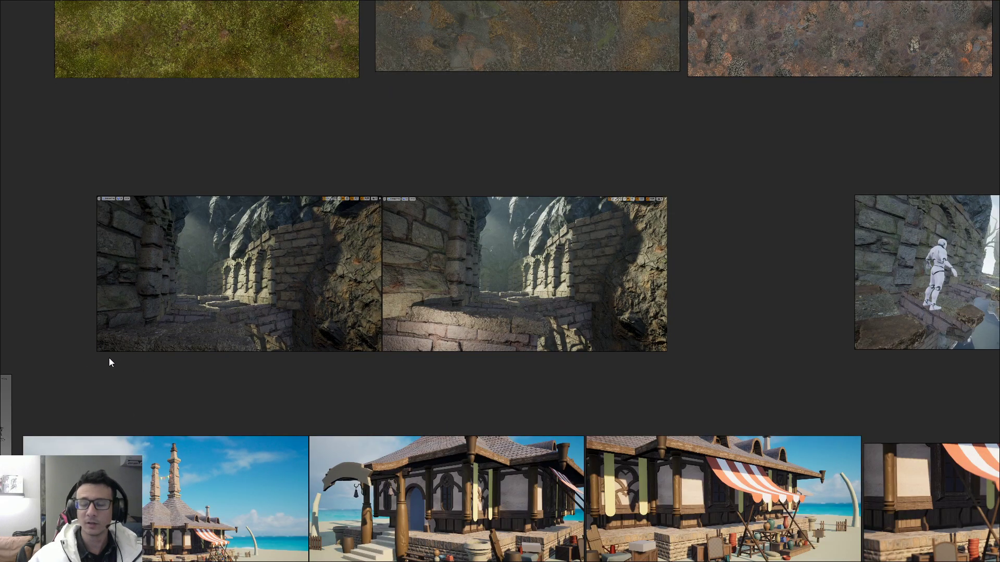
{"action": "scroll", "coordinate": [189, 319], "scroll_direction": "down", "scroll_amount": 3}
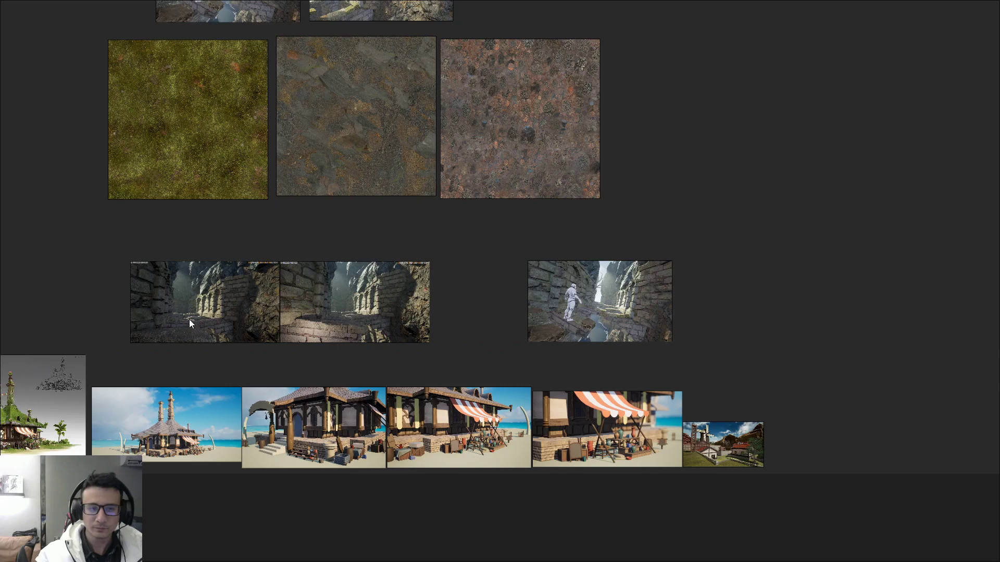
{"action": "scroll", "coordinate": [195, 326], "scroll_direction": "up", "scroll_amount": 2}
{"action": "scroll", "coordinate": [197, 325], "scroll_direction": "down", "scroll_amount": 1}
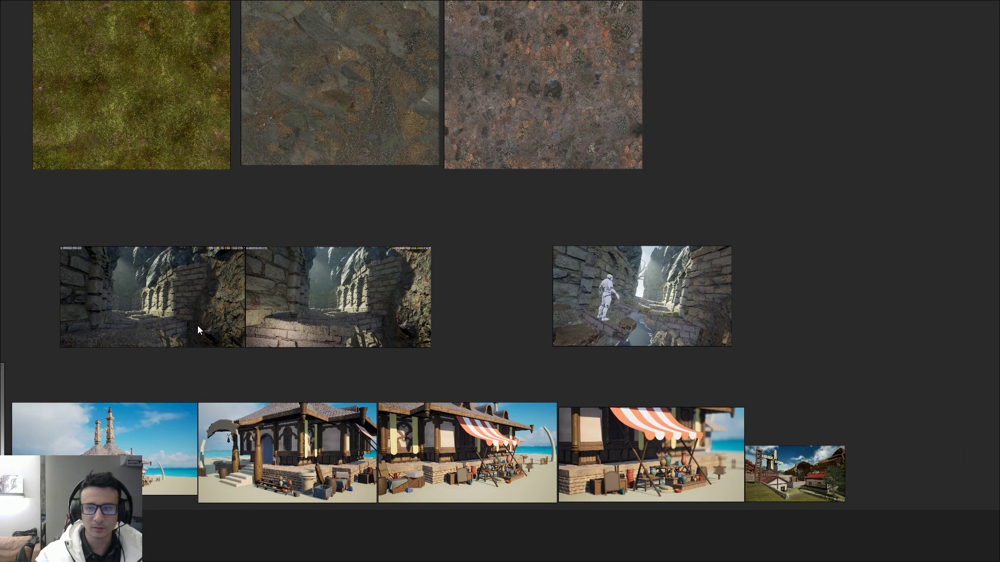
{"action": "scroll", "coordinate": [198, 326], "scroll_direction": "up", "scroll_amount": 2}
{"action": "middle_click_drag", "start_coordinate": [198, 326], "coordinate": [221, 319]}
{"action": "scroll", "coordinate": [221, 318], "scroll_direction": "down", "scroll_amount": 1}
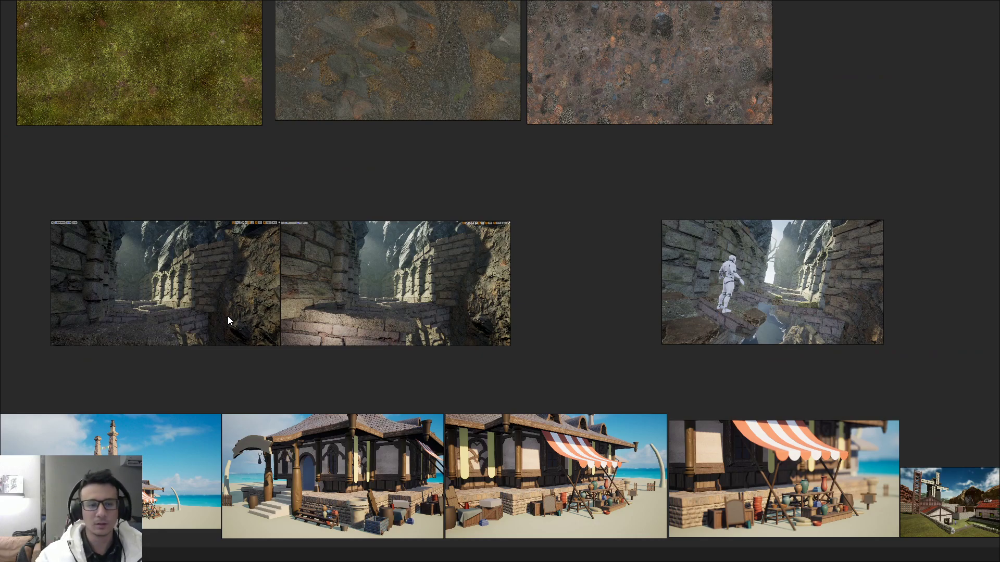
{"action": "scroll", "coordinate": [312, 395], "scroll_direction": "up", "scroll_amount": 5}
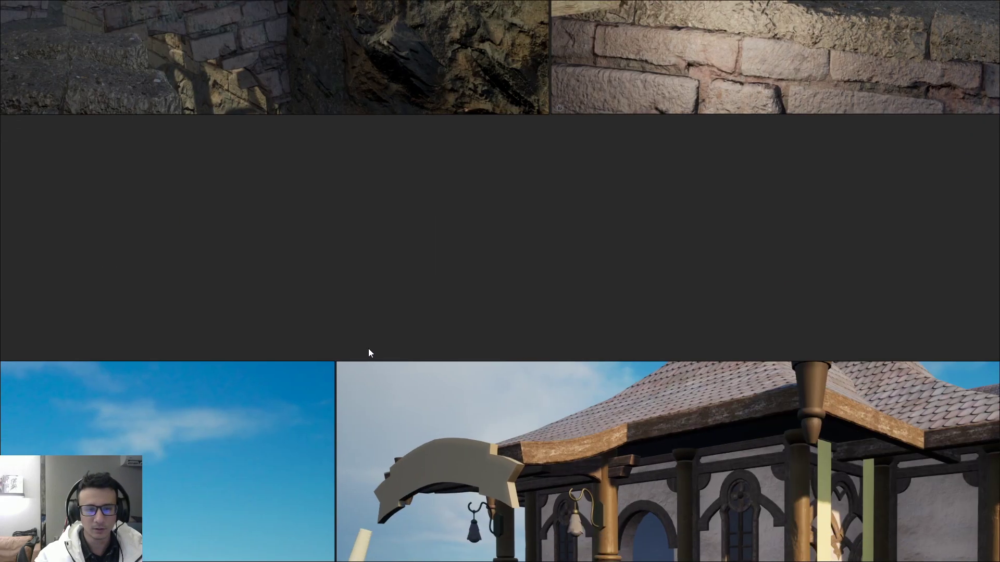
{"action": "scroll", "coordinate": [416, 322], "scroll_direction": "down", "scroll_amount": 6}
{"action": "scroll", "coordinate": [365, 333], "scroll_direction": "up", "scroll_amount": 1}
{"action": "scroll", "coordinate": [284, 370], "scroll_direction": "up", "scroll_amount": 1}
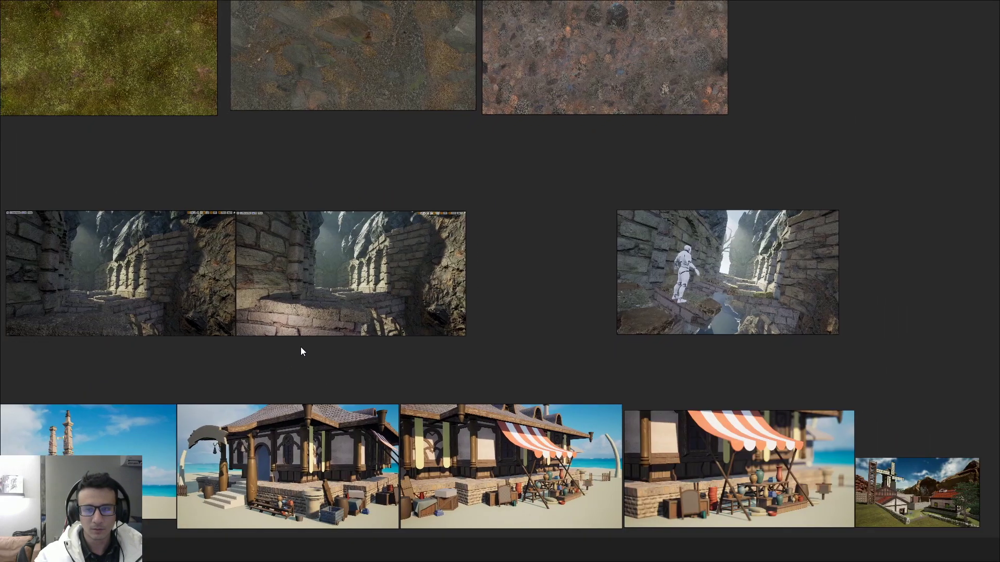
{"action": "scroll", "coordinate": [334, 328], "scroll_direction": "up", "scroll_amount": 2}
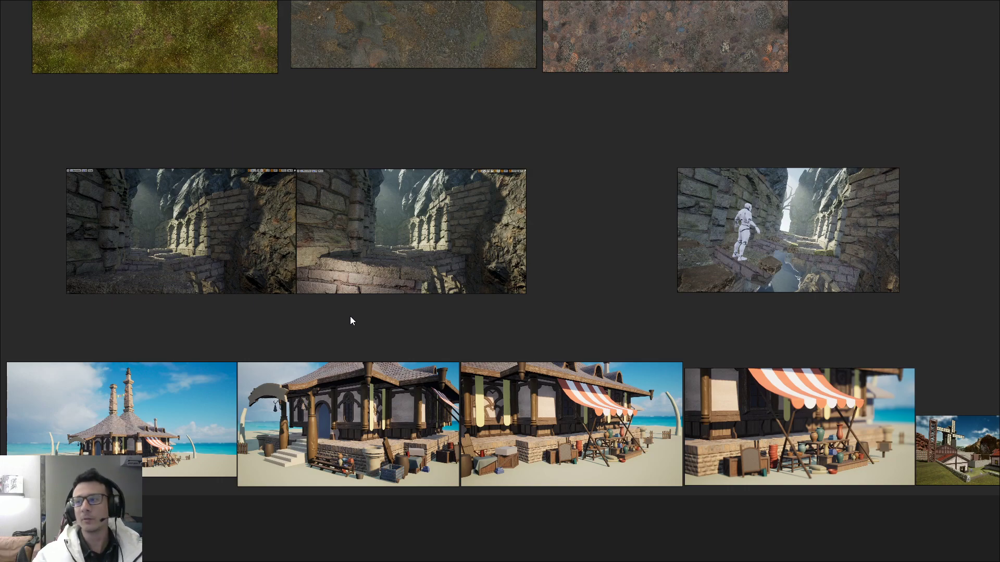
- Drag the corridor shot with the character left so it snaps beside the other two
{"action": "left_click_drag", "start_coordinate": [710, 191], "coordinate": [560, 192]}
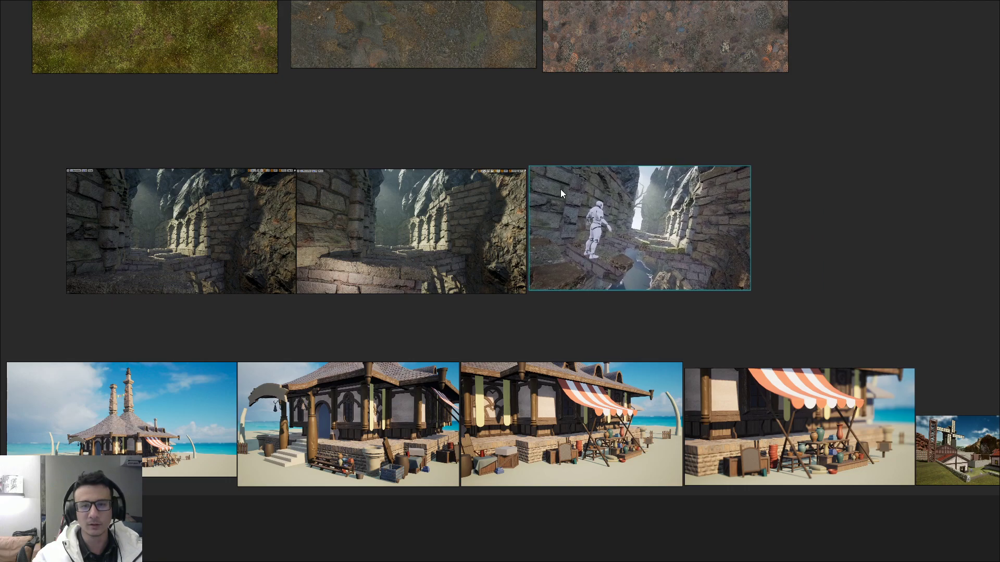
{"action": "scroll", "coordinate": [474, 167], "scroll_direction": "up", "scroll_amount": 5}
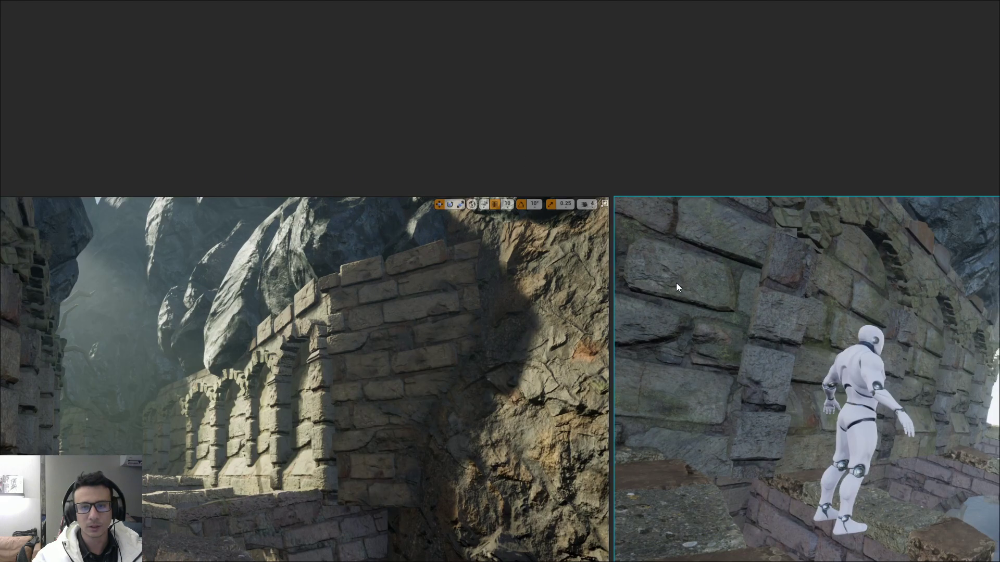
{"action": "scroll", "coordinate": [676, 283], "scroll_direction": "down", "scroll_amount": 7}
- Pan to the ruins row, box-select it, then pick the middle corridor shot to check placement
{"action": "middle_click_drag", "start_coordinate": [690, 285], "coordinate": [531, 296]}
{"action": "left_click_drag", "start_coordinate": [714, 289], "coordinate": [134, 285]}
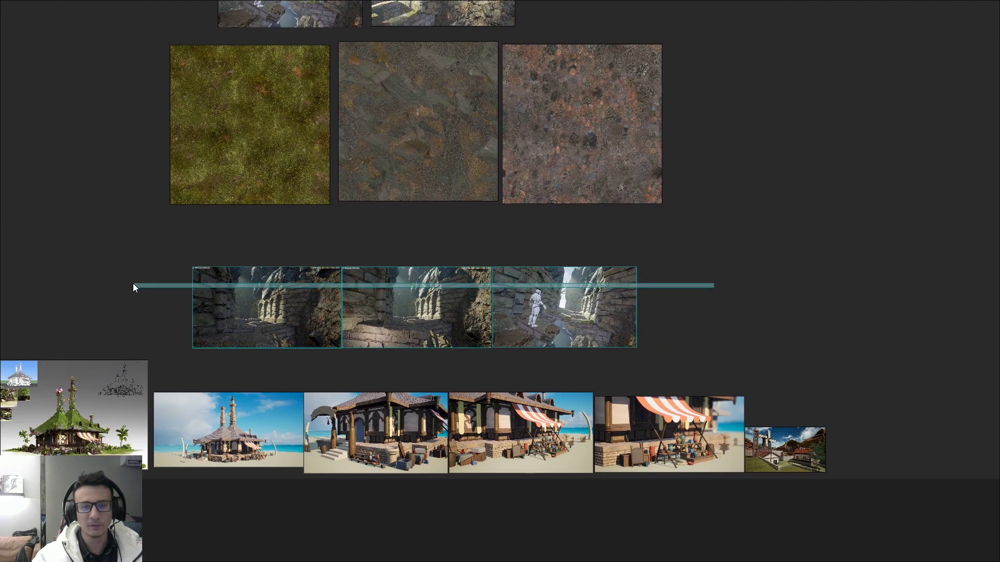
{"action": "left_click_drag", "start_coordinate": [174, 313], "coordinate": [659, 306]}
{"action": "left_click", "coordinate": [667, 321]}
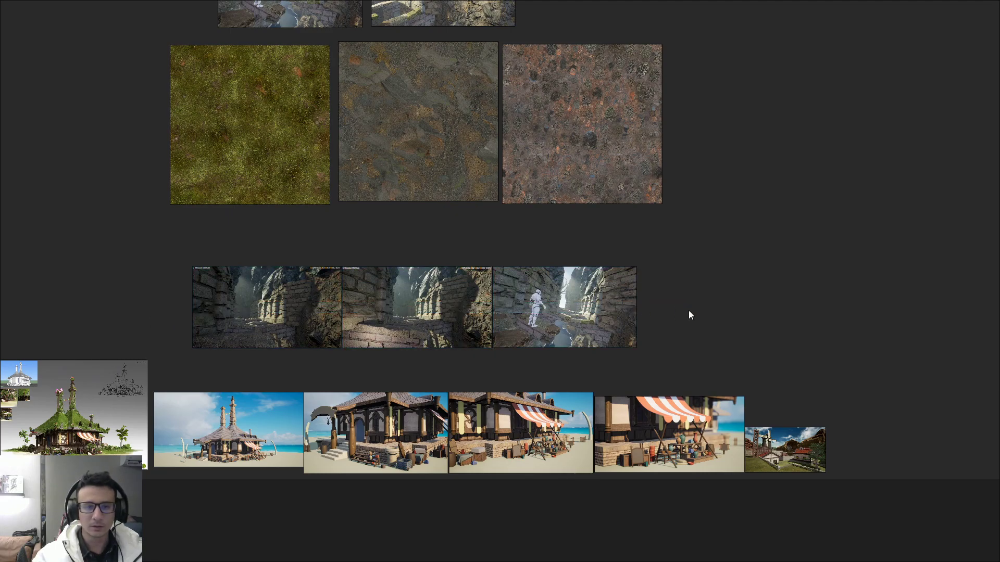
{"action": "scroll", "coordinate": [313, 312], "scroll_direction": "up", "scroll_amount": 5}
{"action": "left_click", "coordinate": [557, 288]}
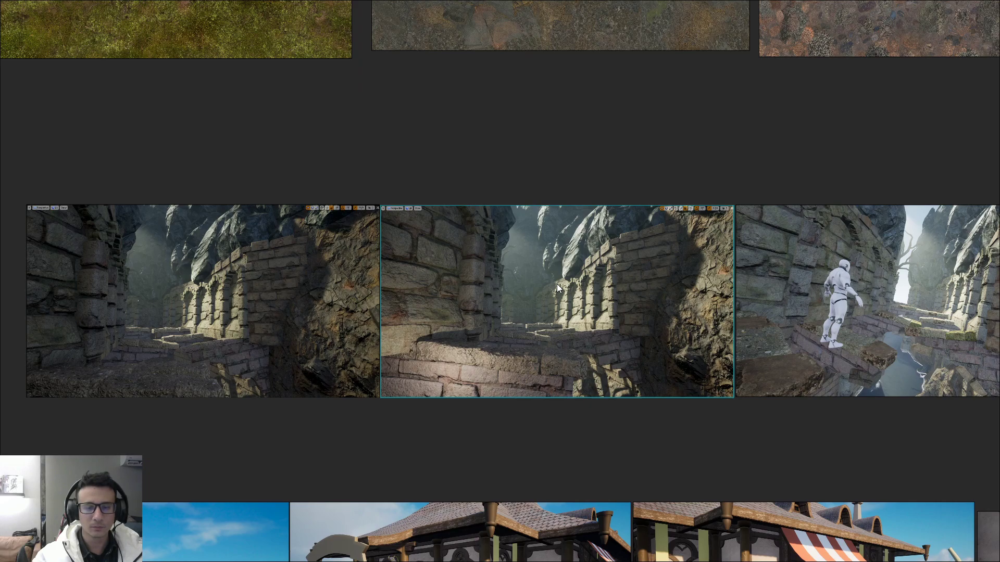
{"action": "scroll", "coordinate": [558, 287], "scroll_direction": "down", "scroll_amount": 5}
{"action": "scroll", "coordinate": [558, 288], "scroll_direction": "up", "scroll_amount": 5}
{"action": "scroll", "coordinate": [558, 288], "scroll_direction": "up", "scroll_amount": 7}
{"action": "scroll", "coordinate": [561, 287], "scroll_direction": "down", "scroll_amount": 12}
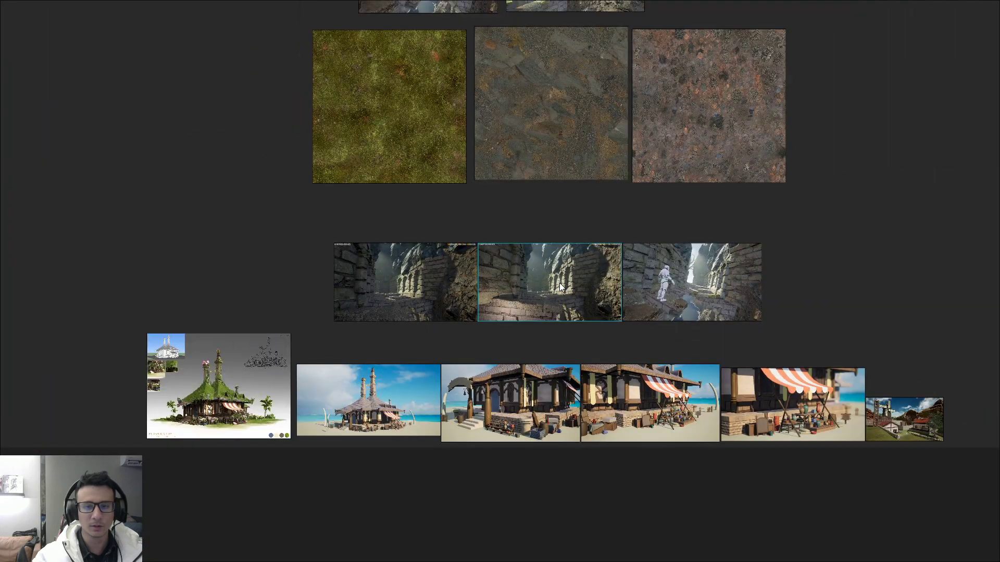
- Select all three corridor shots and zoom in and out to confirm they form one row
{"action": "left_click_drag", "start_coordinate": [807, 286], "coordinate": [314, 289]}
{"action": "mouse_move", "coordinate": [673, 348]}
{"action": "middle_mouse_down"}
{"action": "mouse_move", "coordinate": [556, 344]}
{"action": "mouse_move", "coordinate": [310, 272]}
{"action": "middle_mouse_up"}
{"action": "scroll", "coordinate": [556, 343], "scroll_direction": "down", "scroll_amount": 10}
{"action": "scroll", "coordinate": [560, 341], "scroll_direction": "up", "scroll_amount": 10}
{"action": "scroll", "coordinate": [311, 272], "scroll_direction": "down", "scroll_amount": 1}
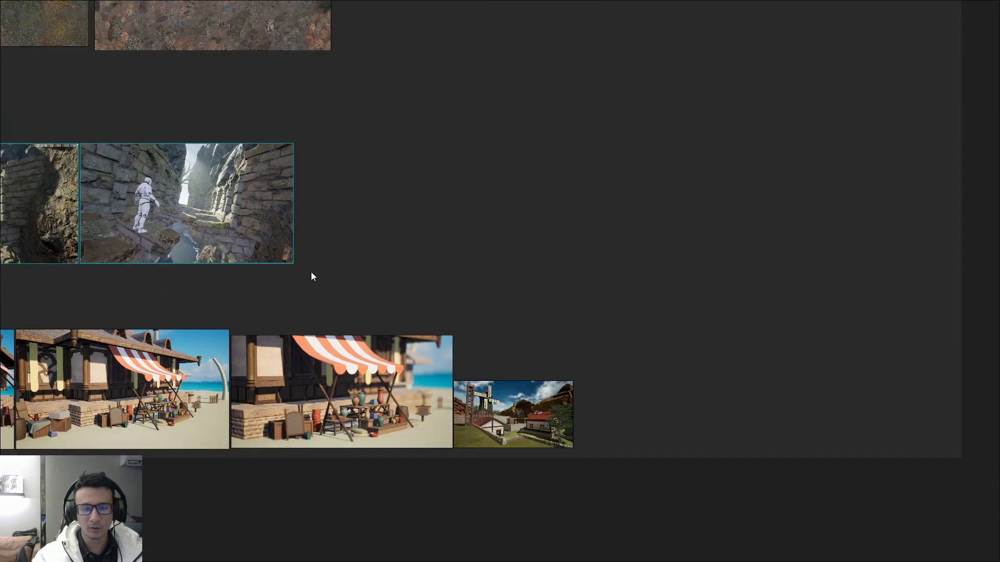
{"action": "scroll", "coordinate": [313, 271], "scroll_direction": "down", "scroll_amount": 10}
{"action": "scroll", "coordinate": [340, 266], "scroll_direction": "up", "scroll_amount": 10}
{"action": "scroll", "coordinate": [482, 298], "scroll_direction": "up", "scroll_amount": 2}
- Box-select all three corridor screenshots together
{"action": "left_click", "coordinate": [760, 297]}
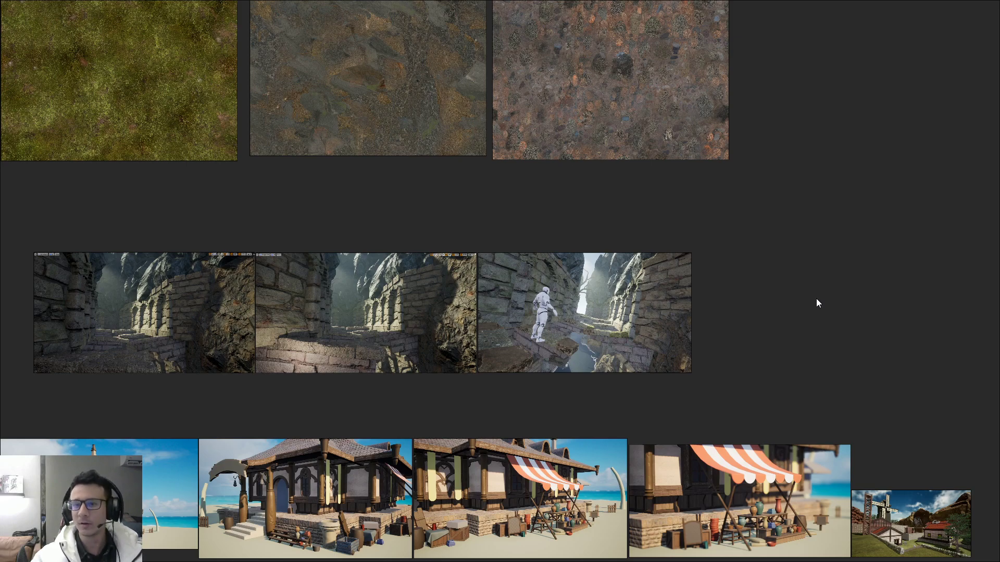
{"action": "left_click_drag", "start_coordinate": [809, 306], "coordinate": [332, 309]}
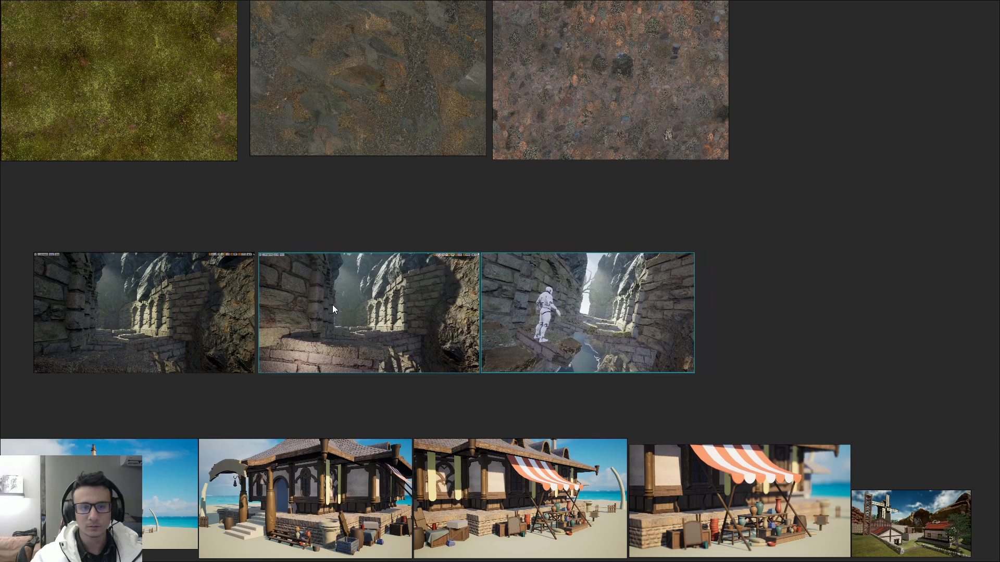
{"action": "left_click_drag", "start_coordinate": [845, 309], "coordinate": [120, 301]}
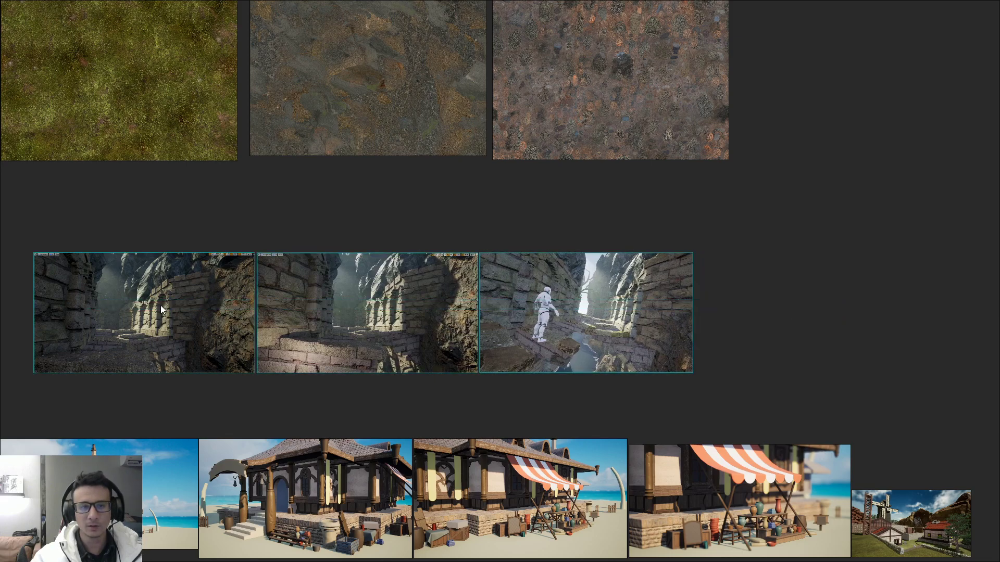
- Nudge the corridor row slightly left under the ground textures, deselect, and zoom out
{"action": "left_click_drag", "start_coordinate": [200, 311], "coordinate": [170, 307]}
{"action": "left_click_drag", "start_coordinate": [553, 305], "coordinate": [565, 303]}
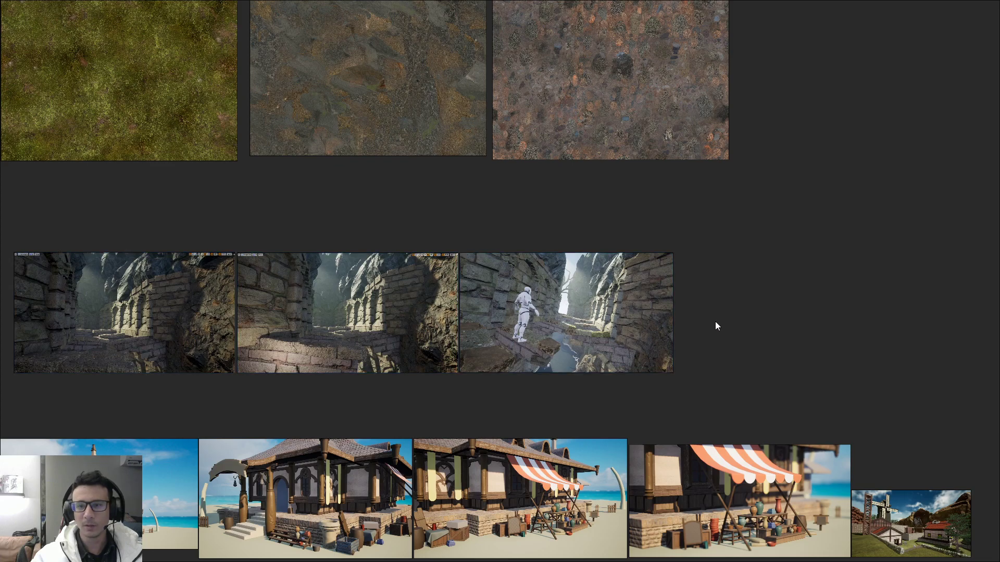
{"action": "mouse_move", "coordinate": [761, 328]}
{"action": "left_mouse_down"}
{"action": "mouse_move", "coordinate": [76, 302]}
{"action": "mouse_move", "coordinate": [8, 313]}
{"action": "mouse_move", "coordinate": [665, 313]}
{"action": "left_mouse_up"}
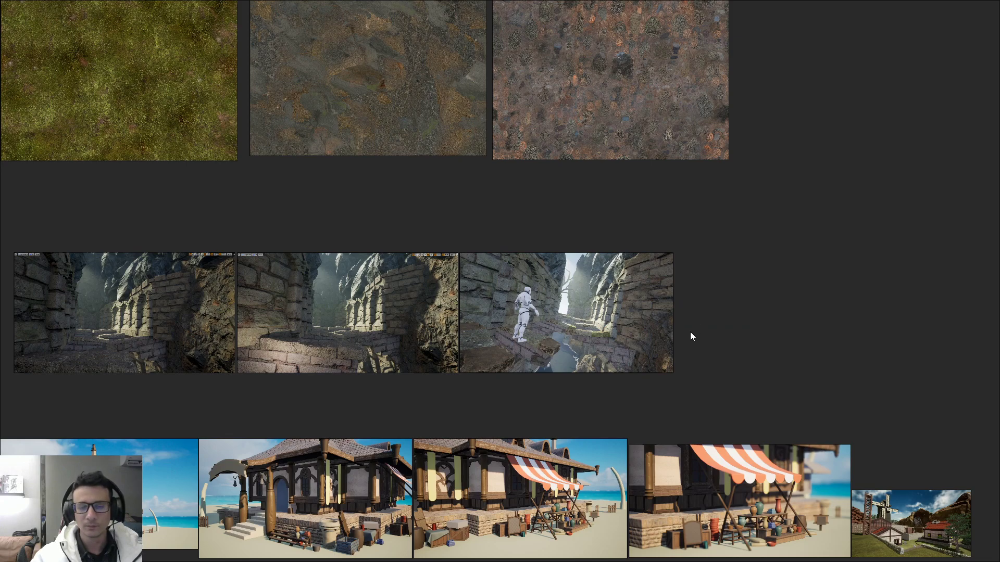
{"action": "scroll", "coordinate": [690, 332], "scroll_direction": "down", "scroll_amount": 5}
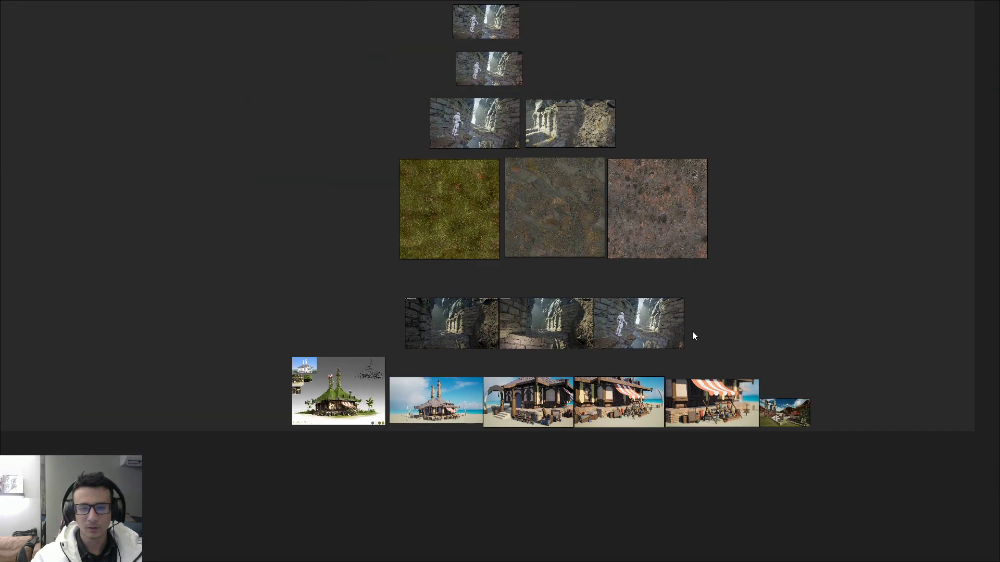
- Zoom in on the board, then return to the Unreal Editor's stone corridor viewport
{"action": "scroll", "coordinate": [570, 323], "scroll_direction": "up", "scroll_amount": 3}
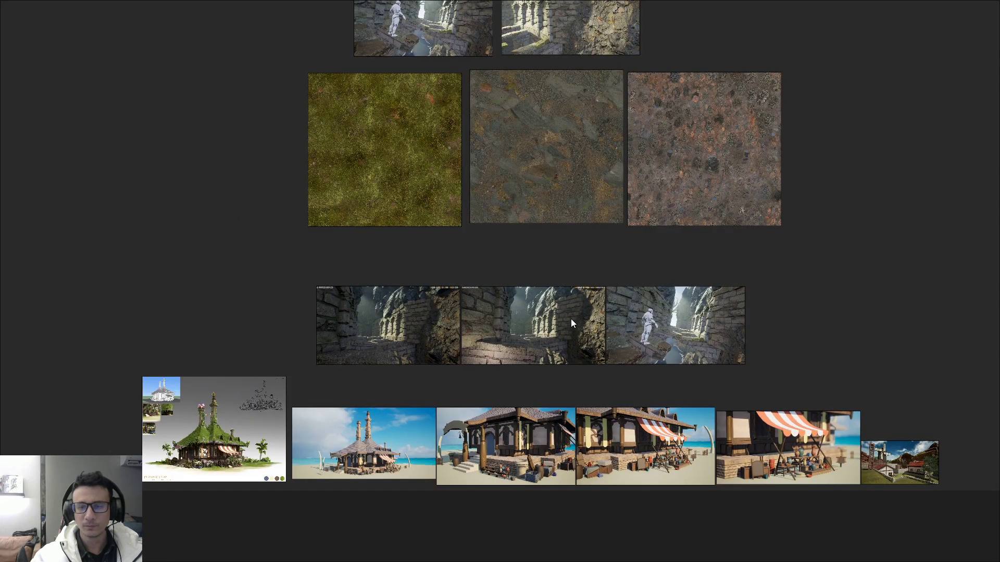
{"action": "key", "text": "alt+Tab"}
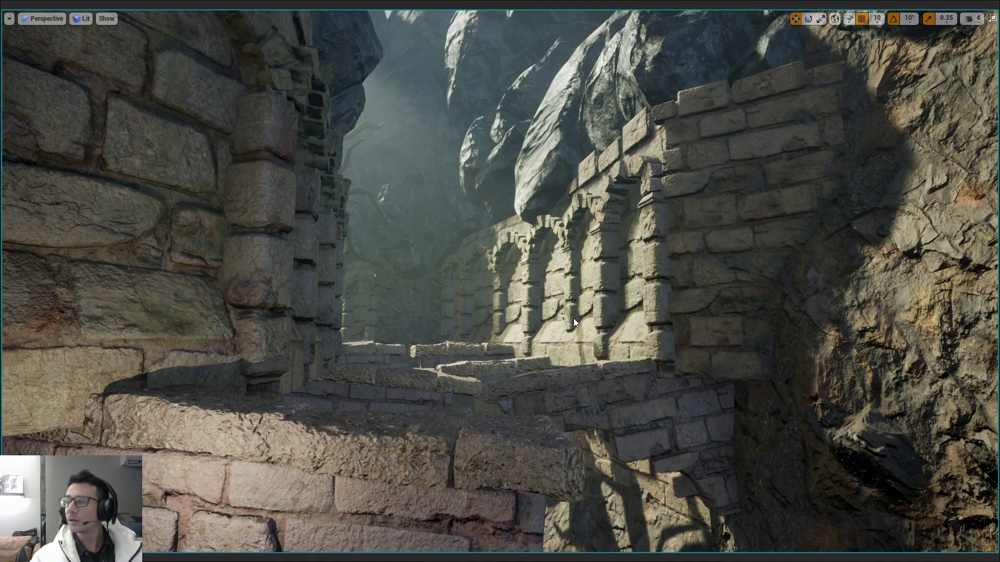